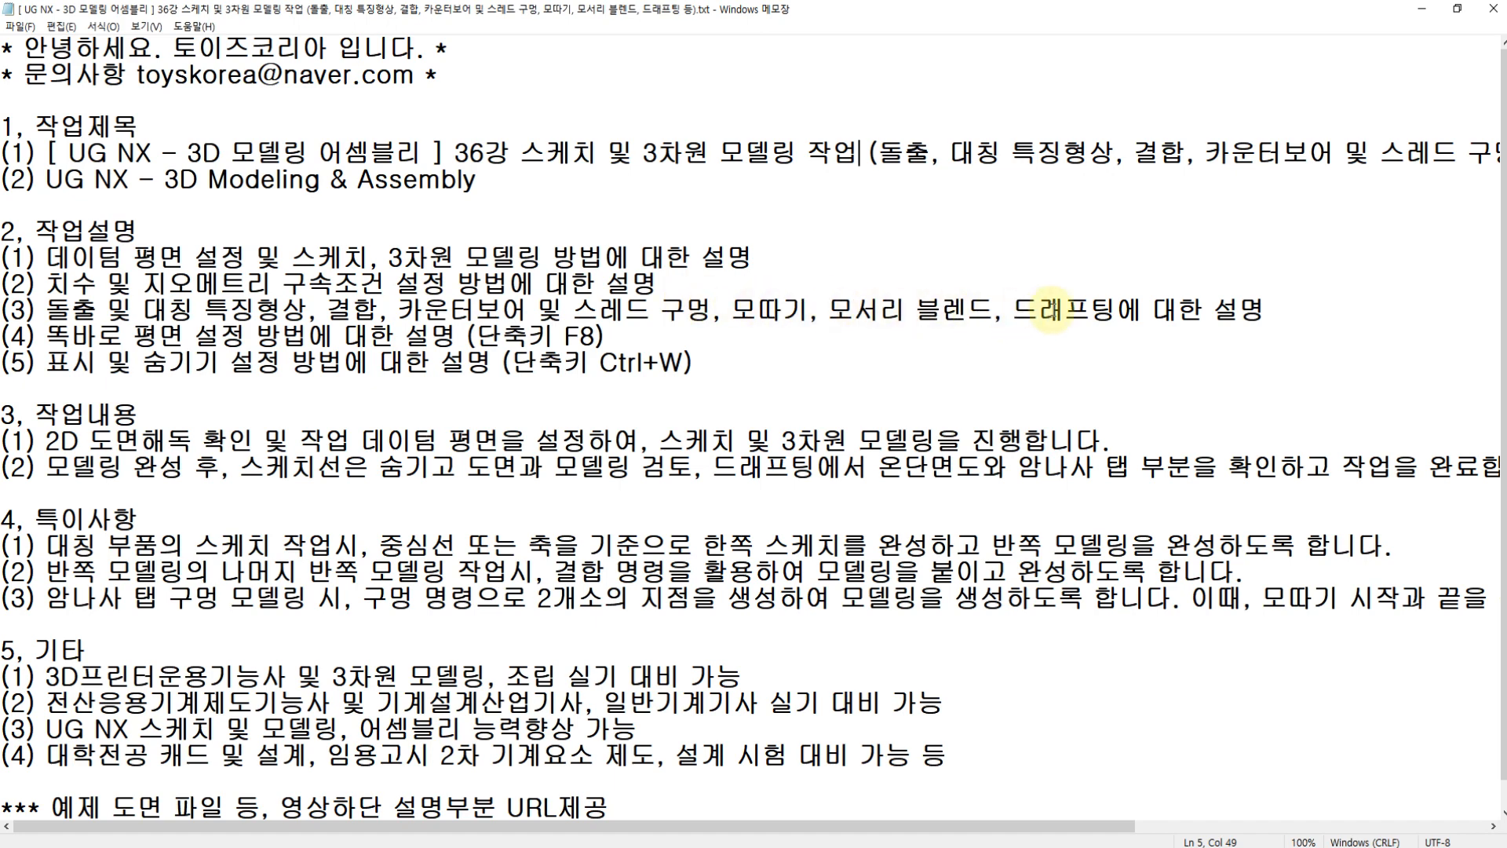
Read the lecture notes' work description and work contents, covering drawing review, datum plane setup, modeling and the drafting section check.
{"action": "left_click", "coordinate": [59, 338]}
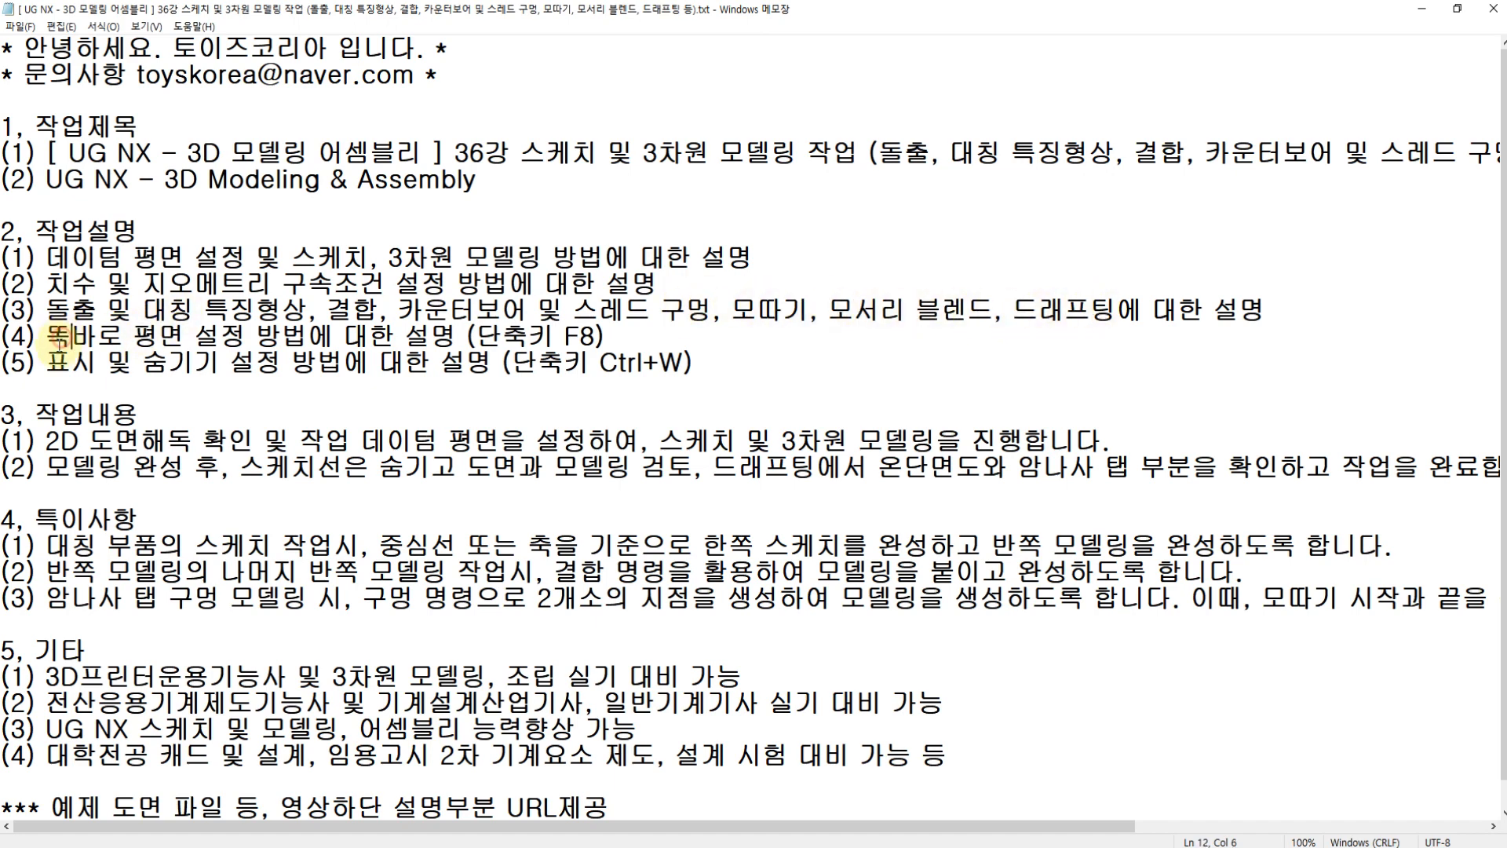
{"action": "left_click_drag", "start_coordinate": [42, 444], "coordinate": [251, 436]}
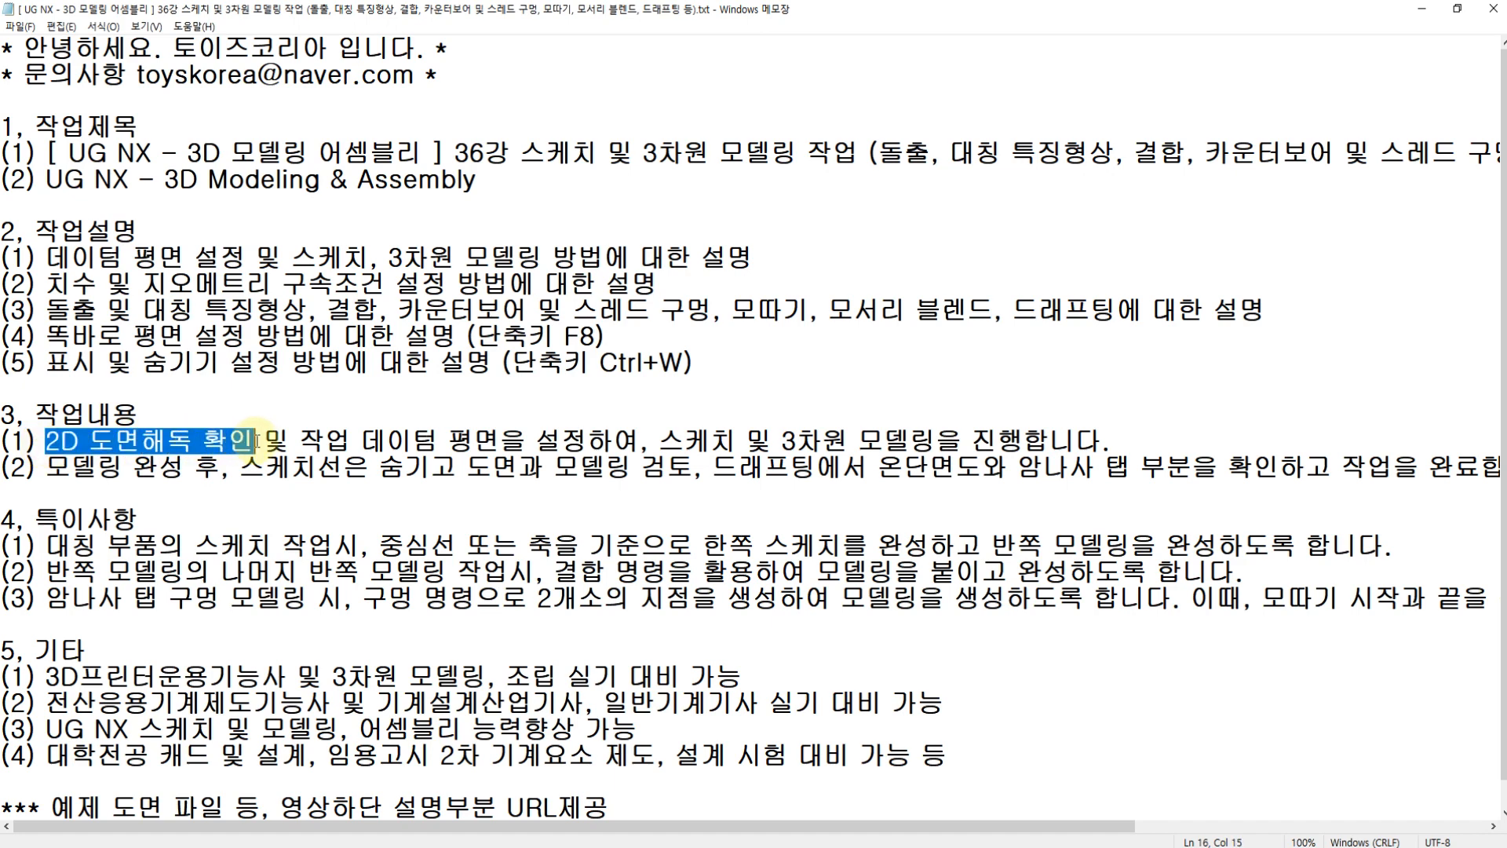
{"action": "left_click", "coordinate": [256, 441]}
{"action": "left_click", "coordinate": [496, 444]}
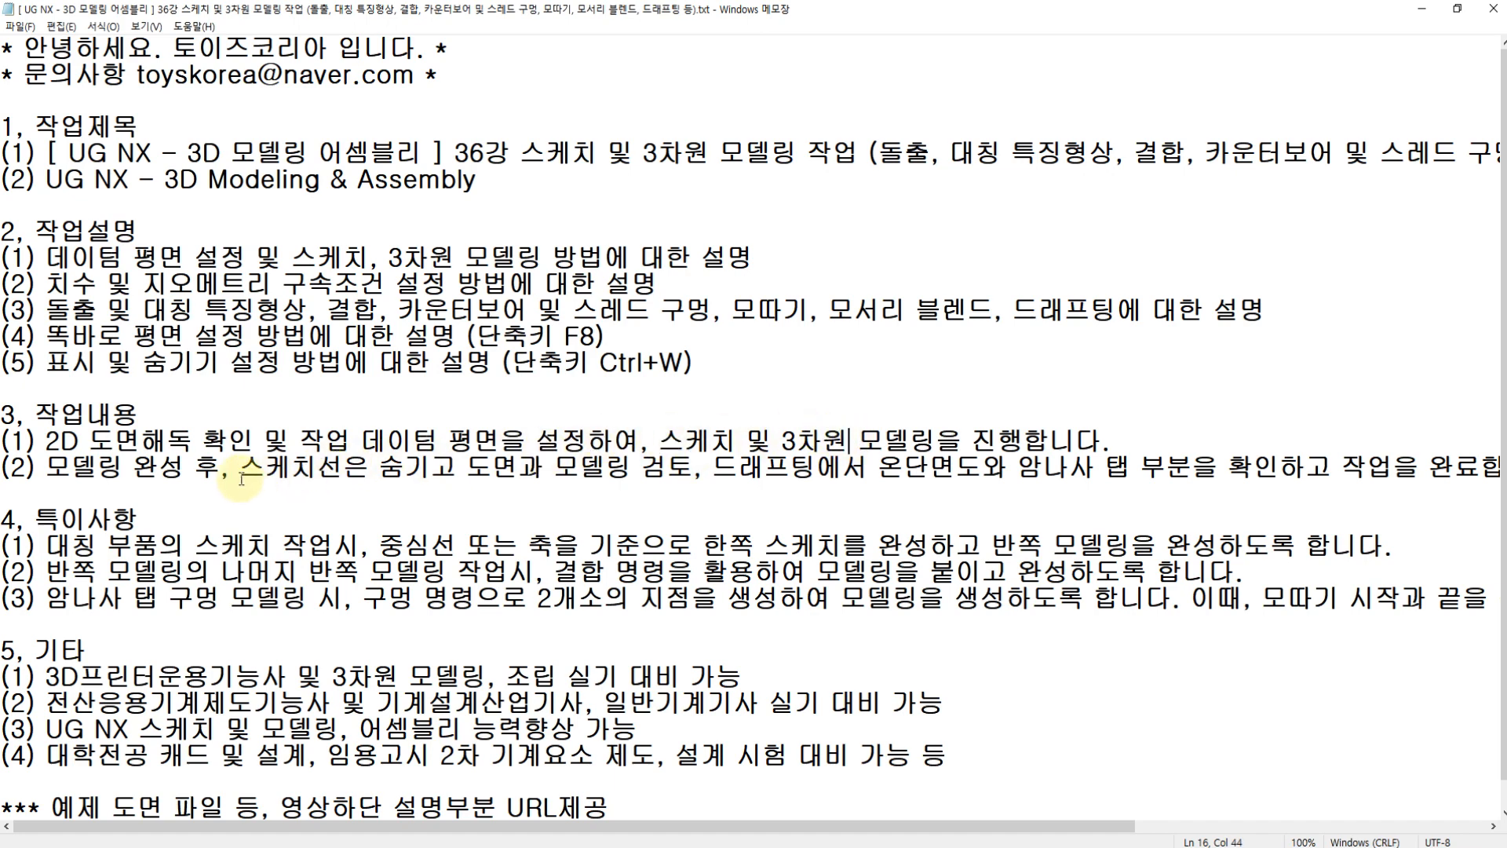
{"action": "left_click_drag", "start_coordinate": [242, 468], "coordinate": [693, 469]}
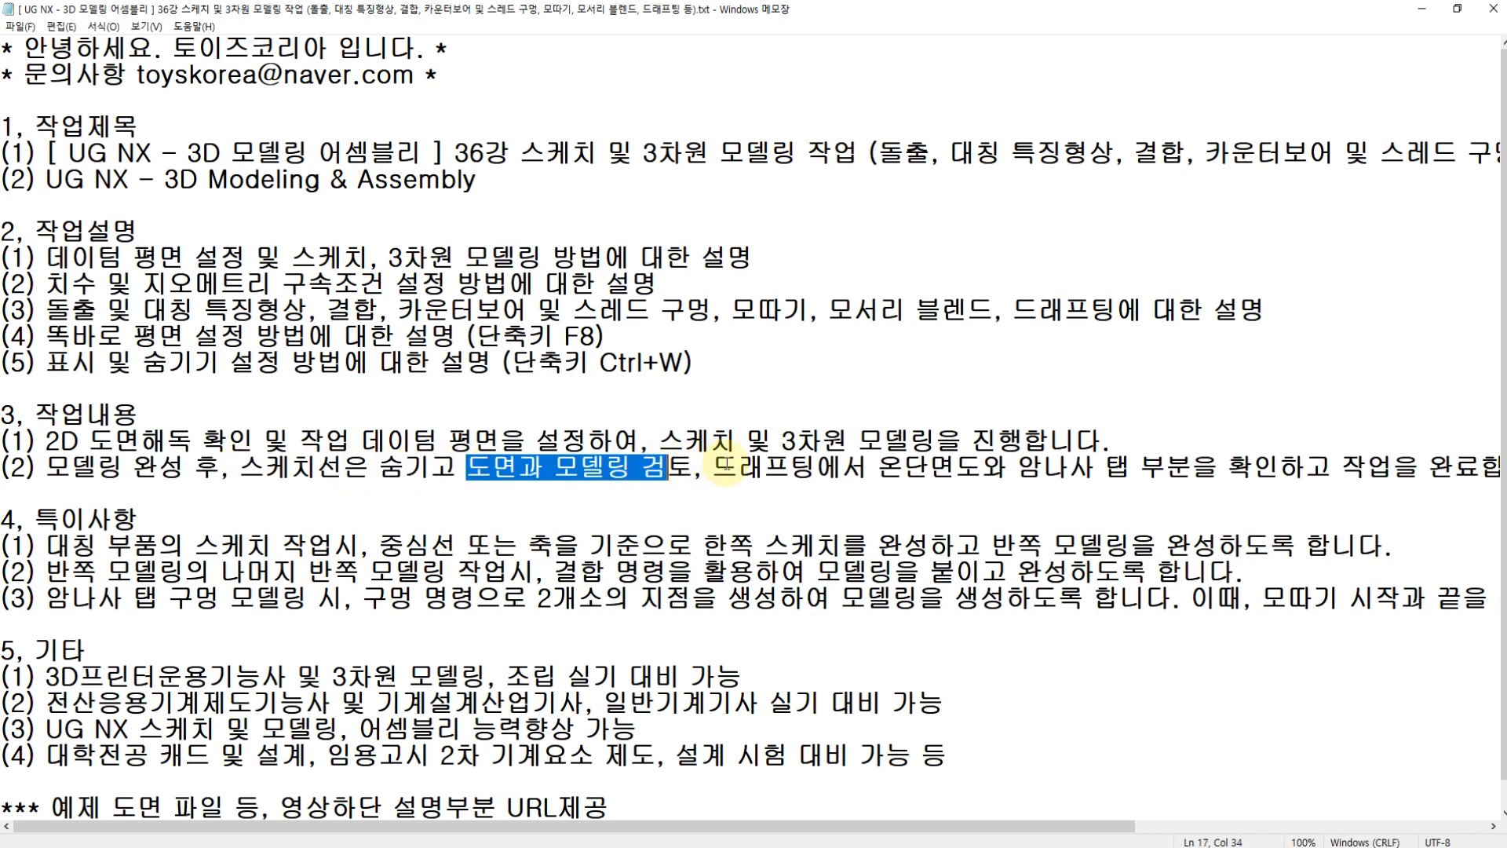
{"action": "left_click", "coordinate": [712, 468]}
{"action": "left_click", "coordinate": [877, 469]}
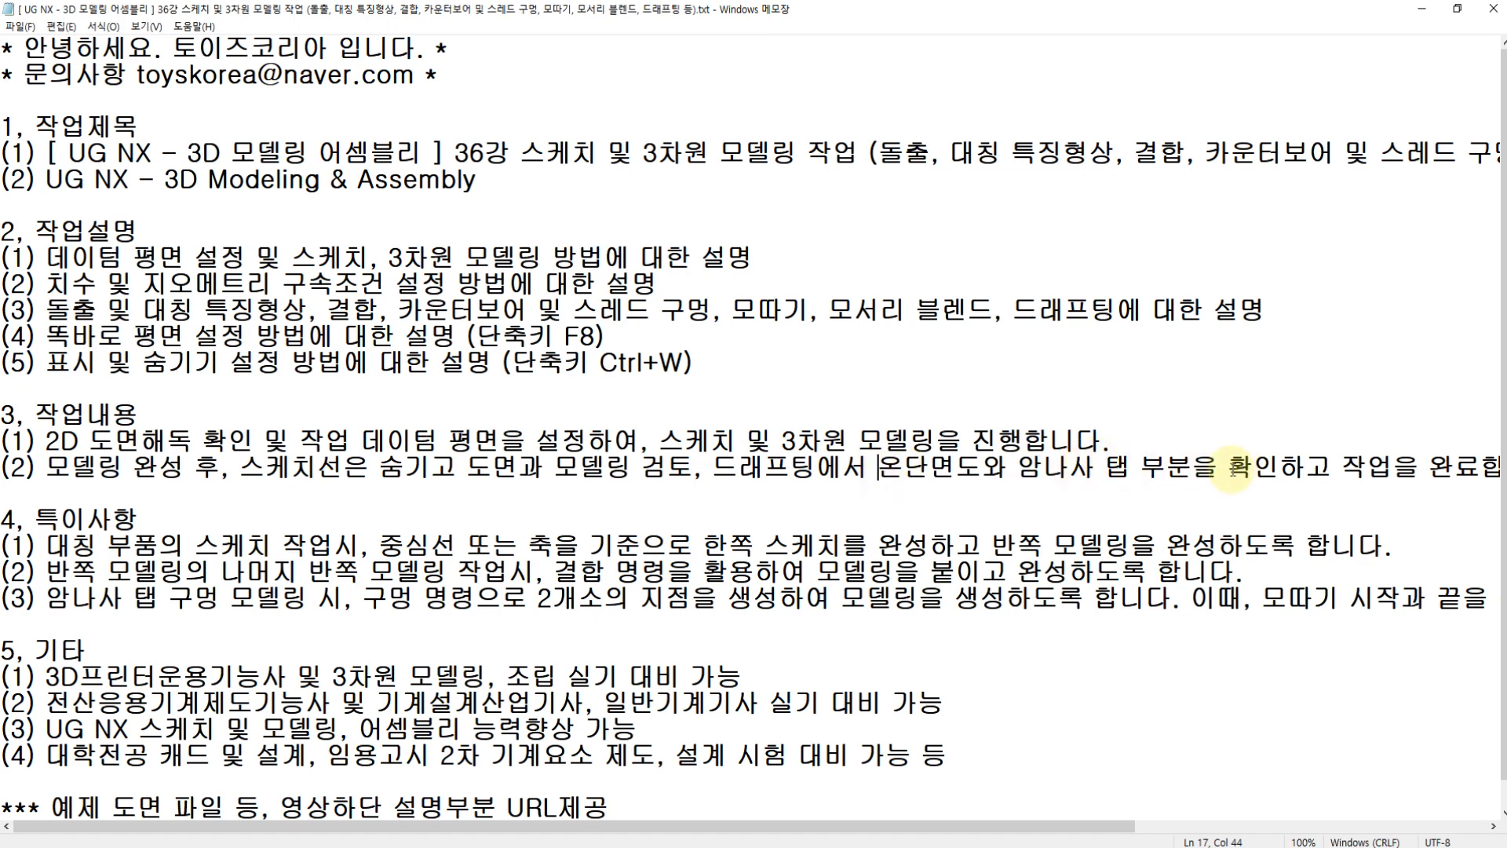
Read the special remarks on sketching and modeling one half of the symmetric part and joining the other half with the Unite command.
{"action": "left_click", "coordinate": [46, 544]}
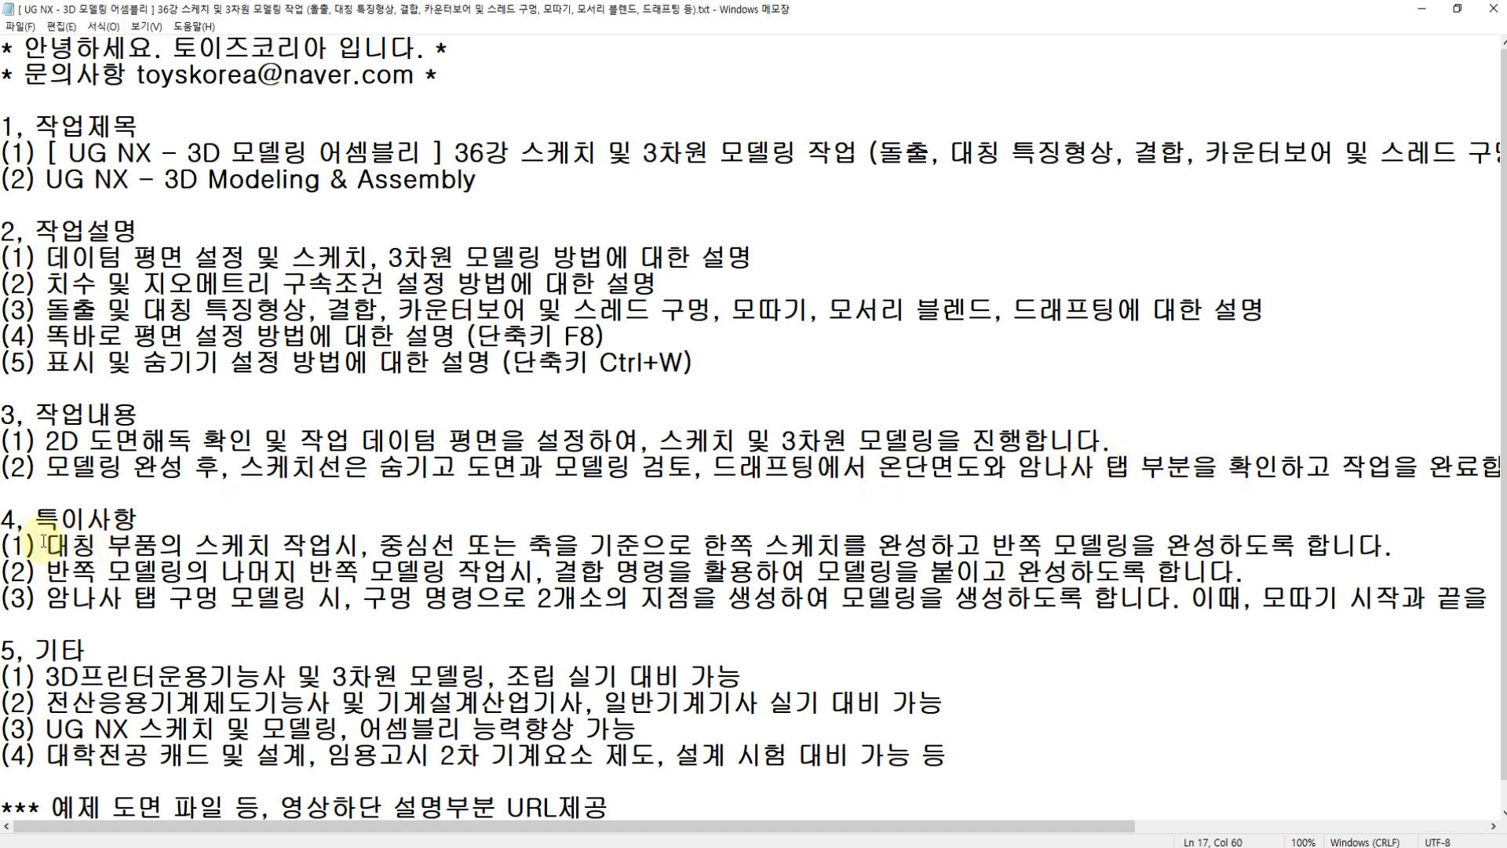
{"action": "left_click", "coordinate": [41, 575]}
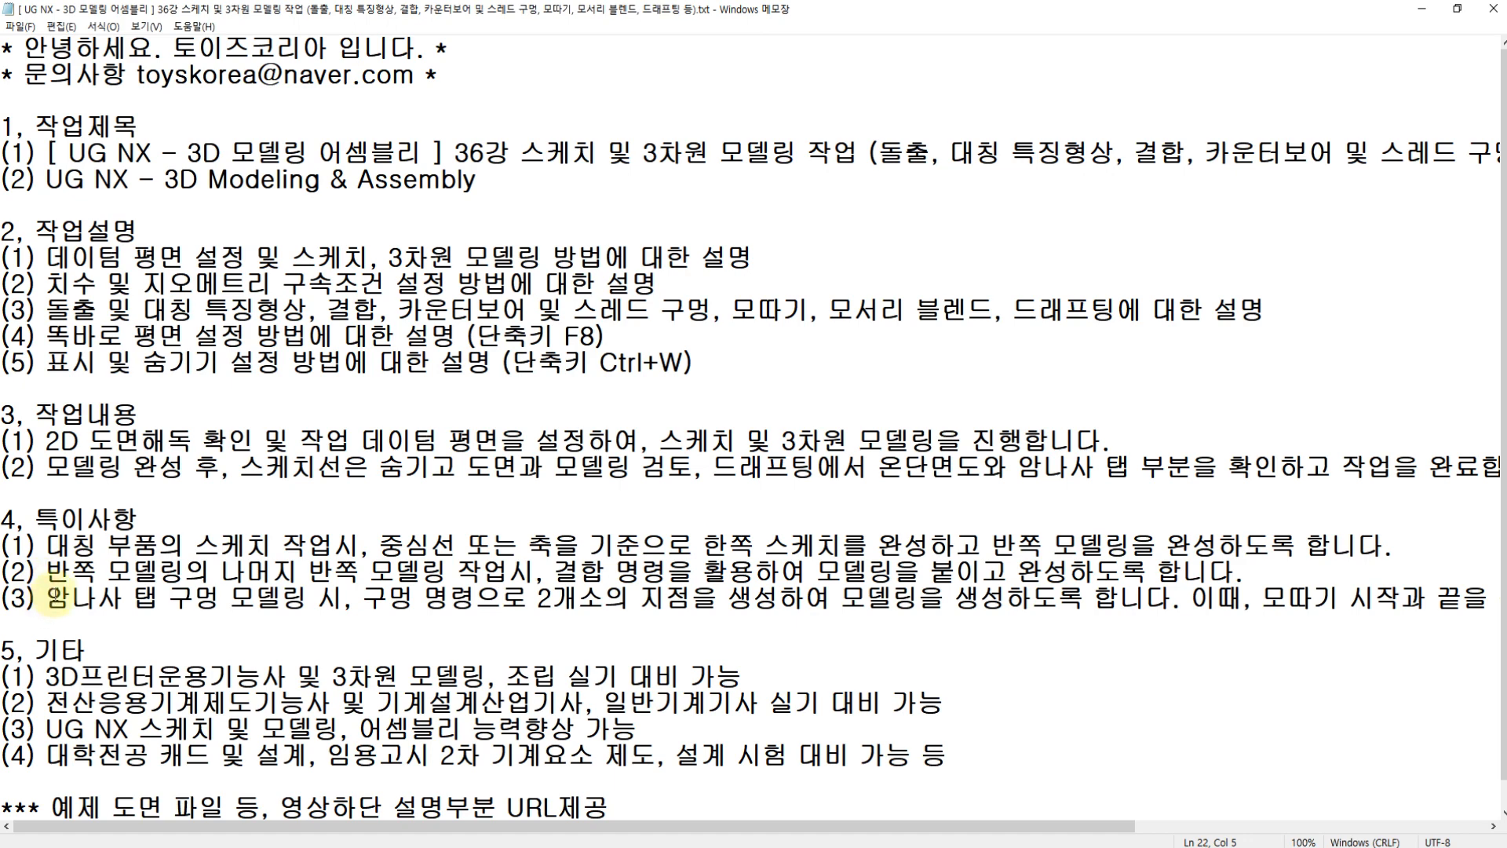
{"action": "left_click", "coordinate": [95, 547]}
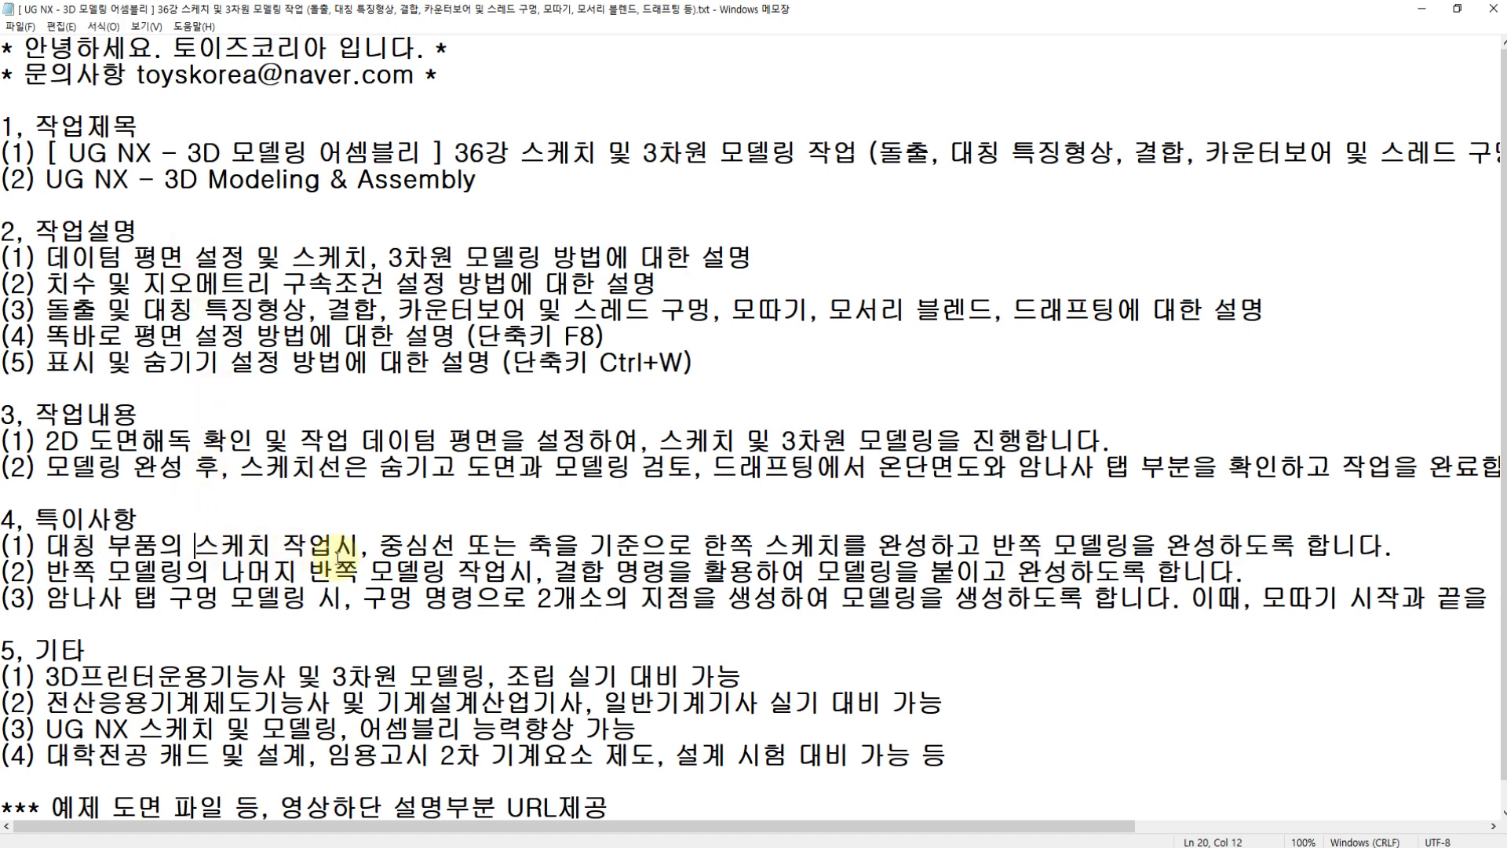
{"action": "left_click_drag", "start_coordinate": [379, 544], "coordinate": [562, 547]}
{"action": "left_click", "coordinate": [702, 545]}
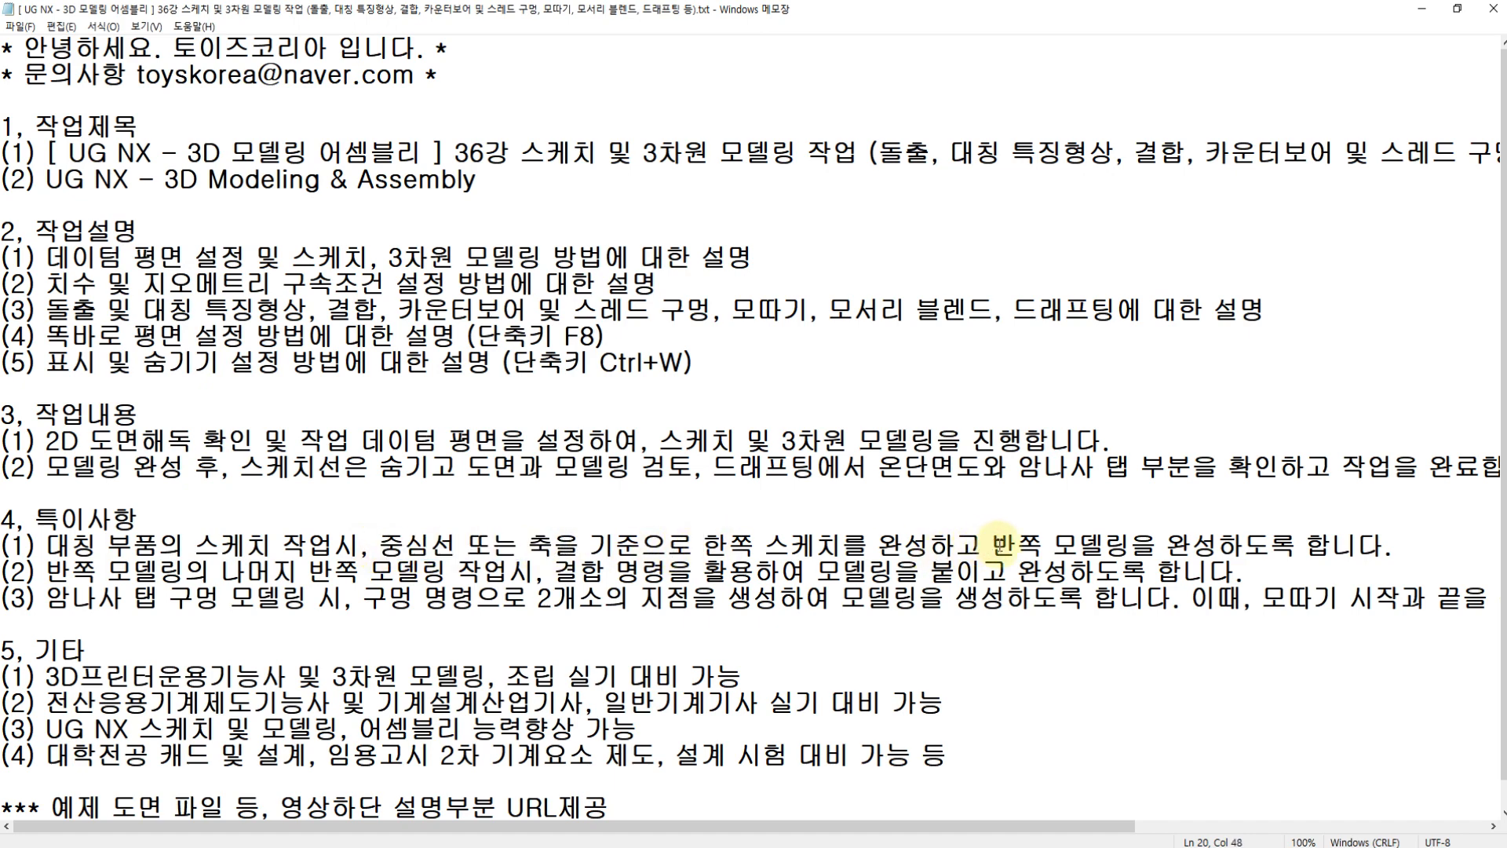
{"action": "left_click_drag", "start_coordinate": [995, 543], "coordinate": [1131, 544]}
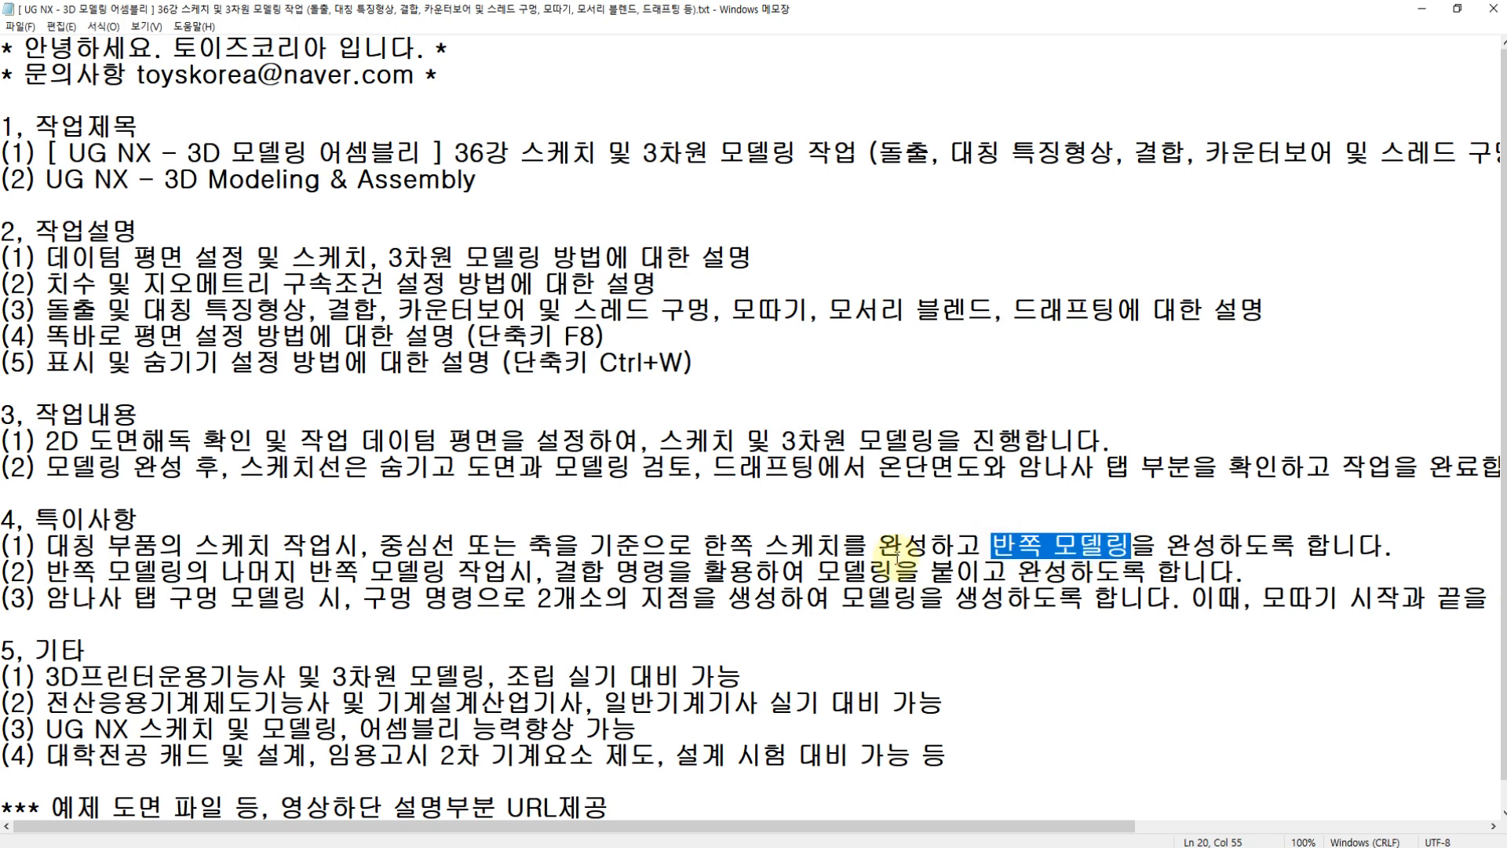
{"action": "left_click_drag", "start_coordinate": [310, 571], "coordinate": [536, 573]}
{"action": "left_click", "coordinate": [536, 573]}
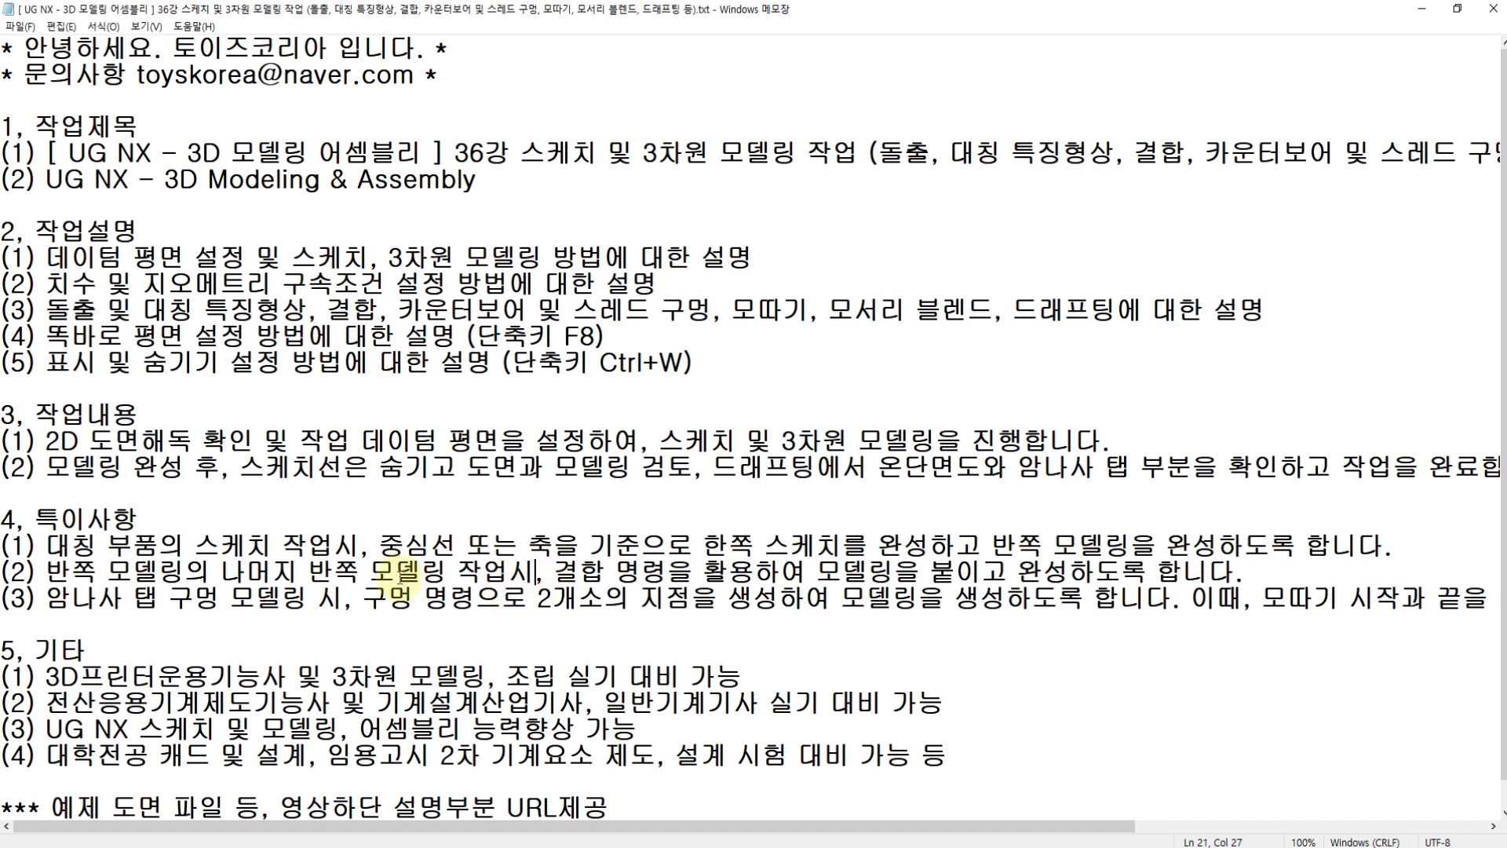
{"action": "left_click_drag", "start_coordinate": [309, 573], "coordinate": [450, 577]}
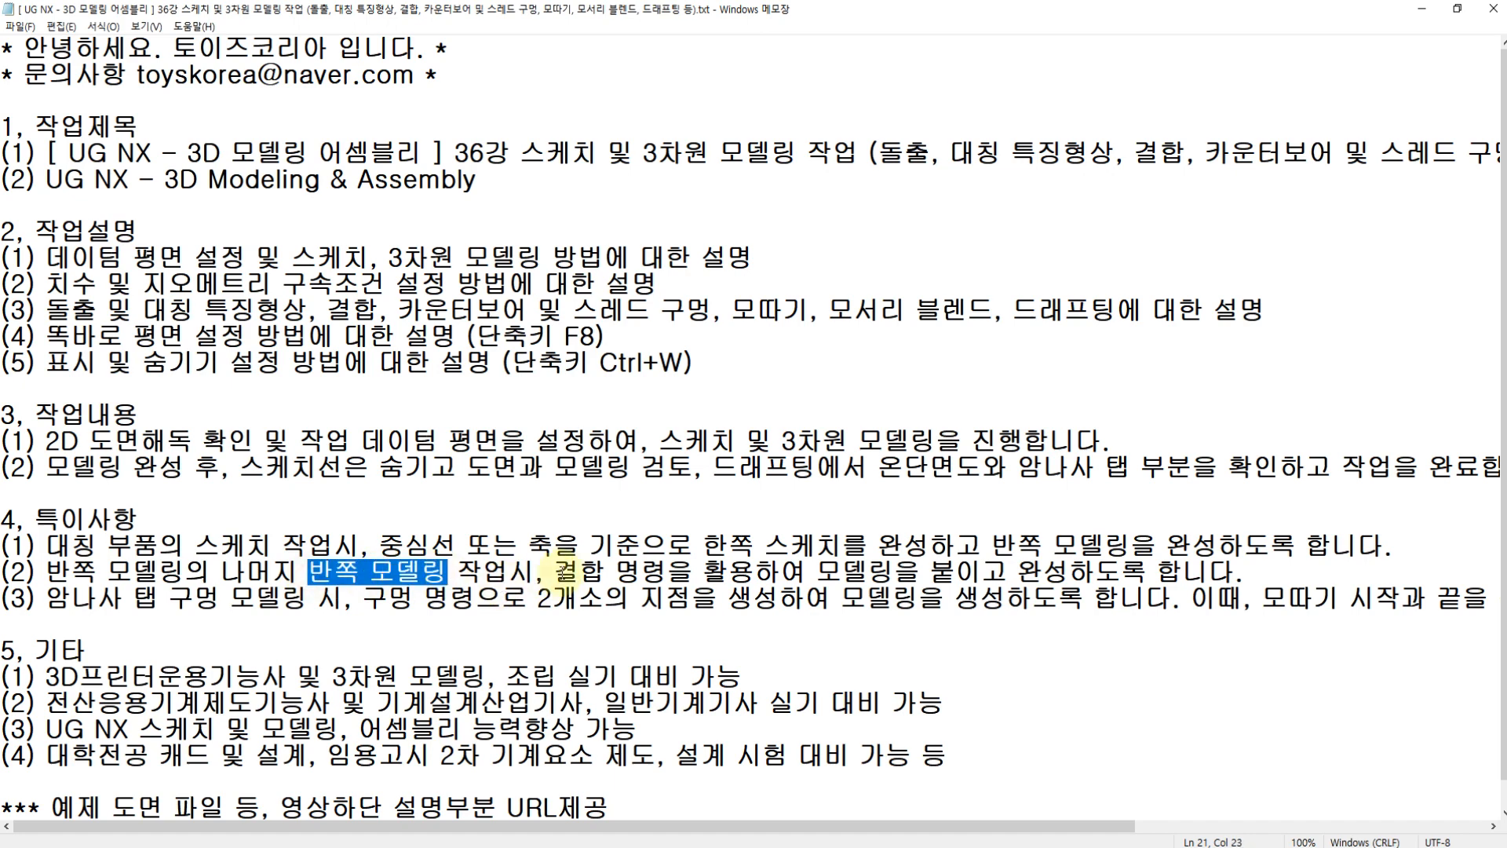
{"action": "left_click_drag", "start_coordinate": [545, 573], "coordinate": [667, 573]}
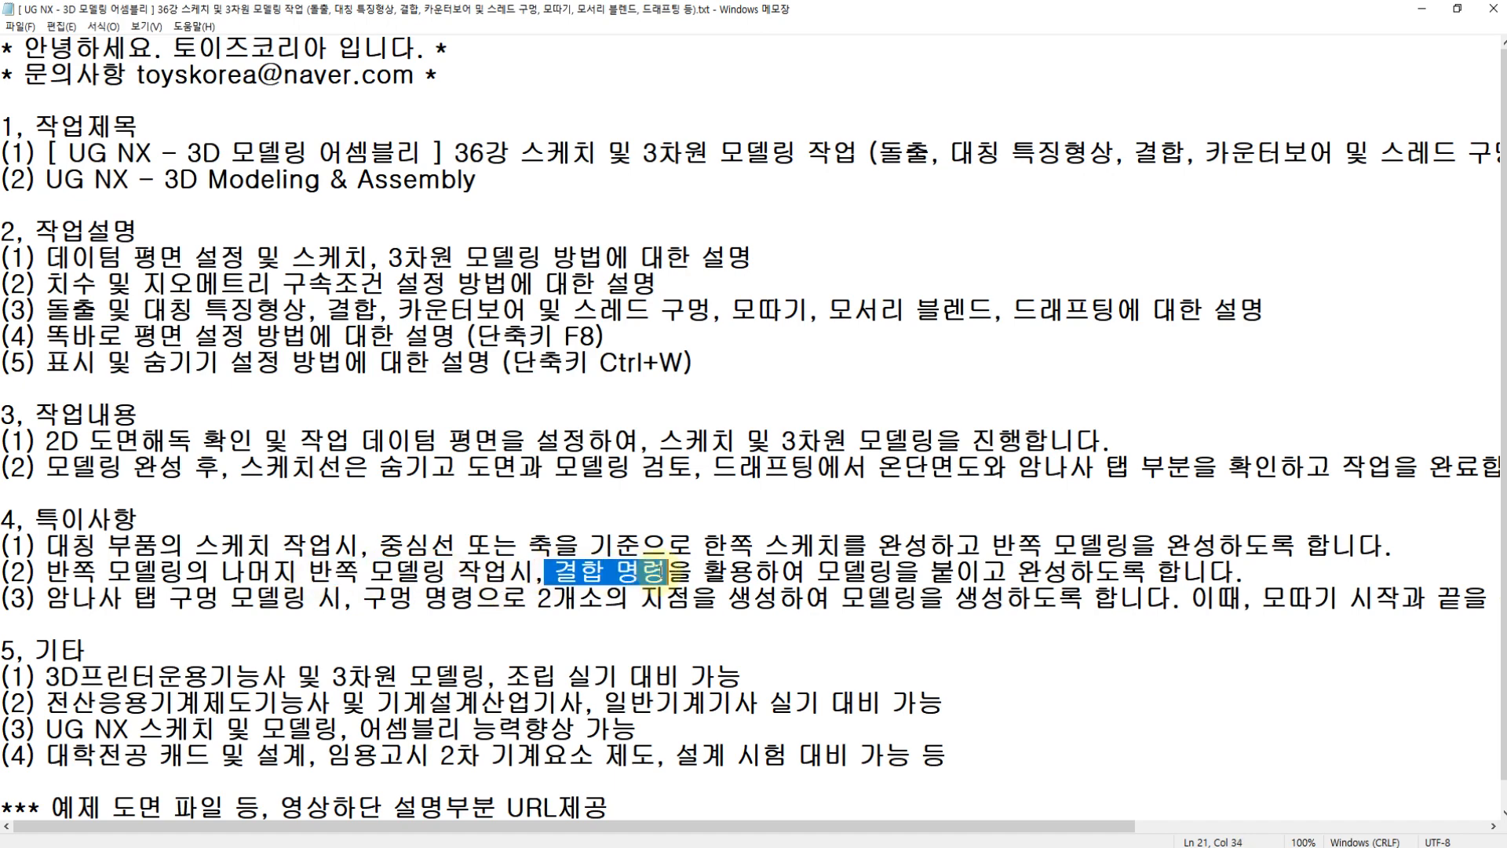
{"action": "left_click", "coordinate": [814, 572]}
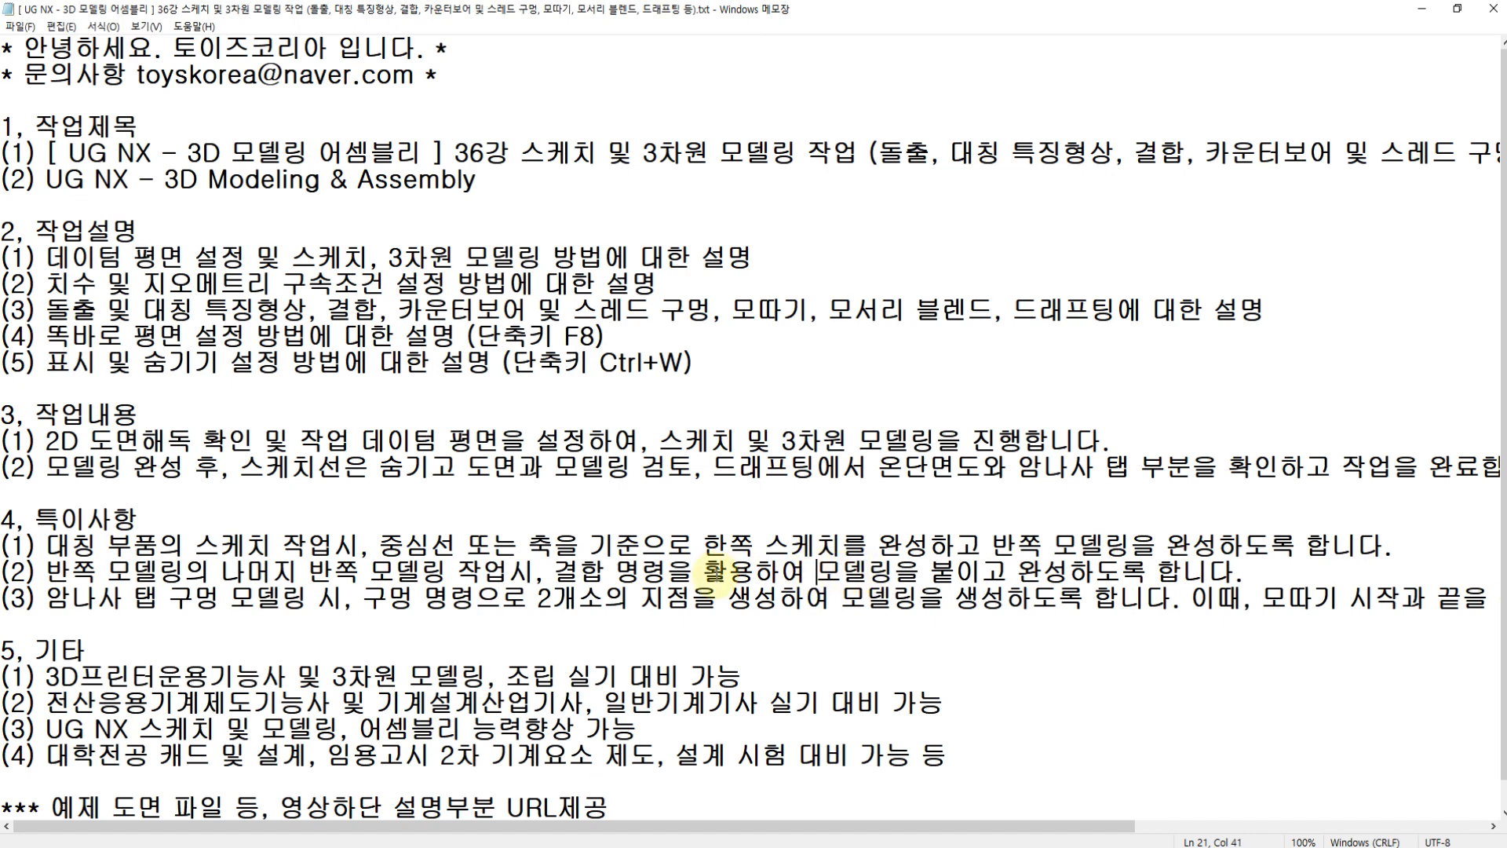
{"action": "key", "text": "shift+Right"}
{"action": "key", "text": "shift+Right"}
{"action": "key", "text": "shift+Right"}
{"action": "key", "text": "shift+Right"}
{"action": "key", "text": "shift+Right"}
{"action": "key", "text": "shift+Right"}
{"action": "key", "text": "shift+Right"}
{"action": "key", "text": "shift+Right"}
{"action": "key", "text": "shift+Right"}
{"action": "key", "text": "shift+Right"}
{"action": "key", "text": "shift+Right"}
{"action": "key", "text": "shift+Right"}
{"action": "key", "text": "shift+Right"}
{"action": "key", "text": "shift+Right"}
{"action": "key", "text": "shift+Right"}
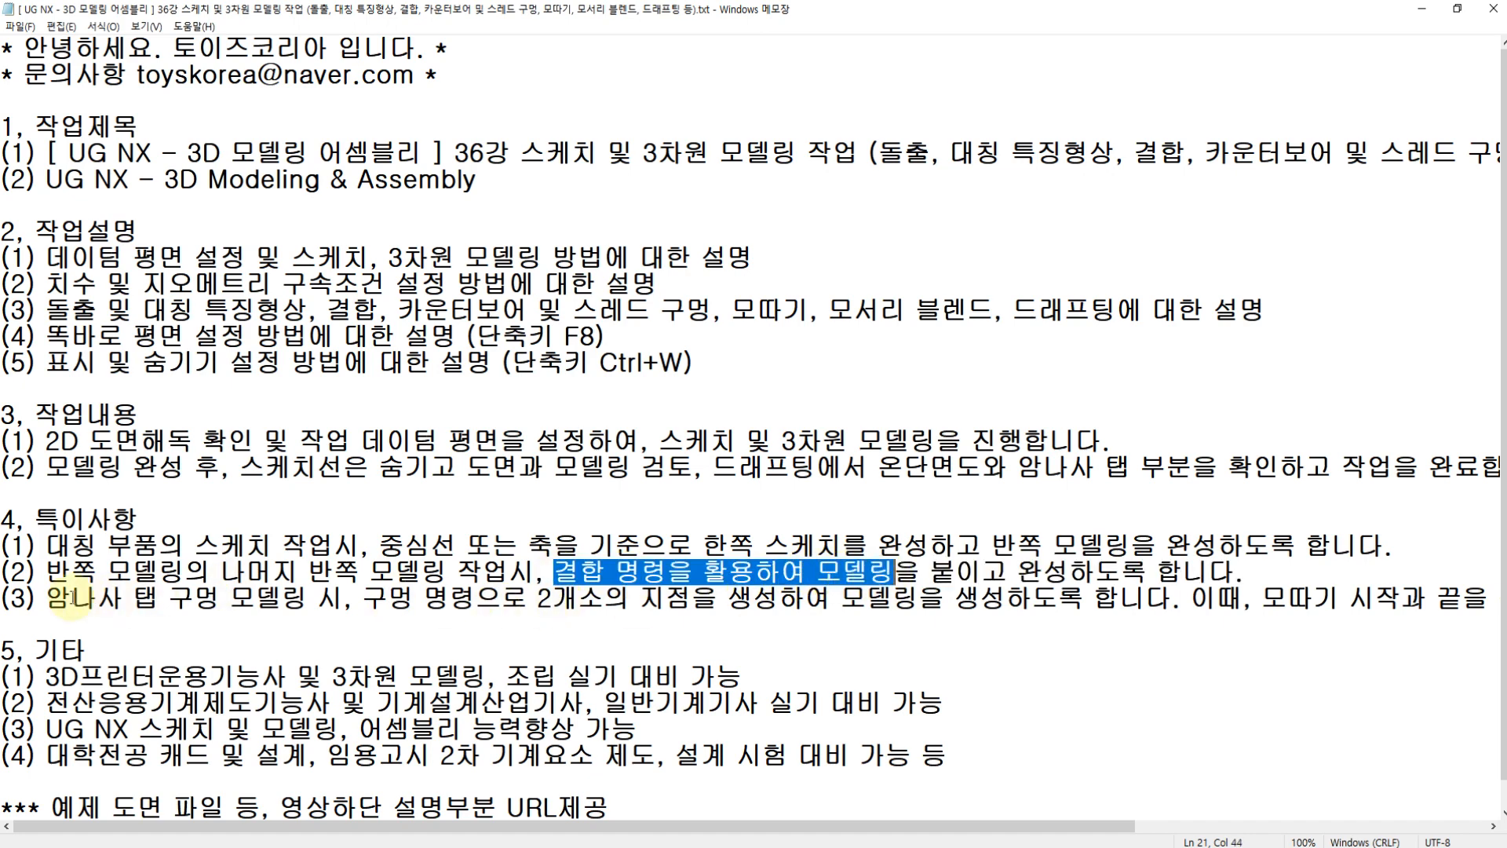
Read the special remark on modeling the tapped holes from two points with the Hole command and the start and end chamfers.
{"action": "left_click", "coordinate": [123, 598]}
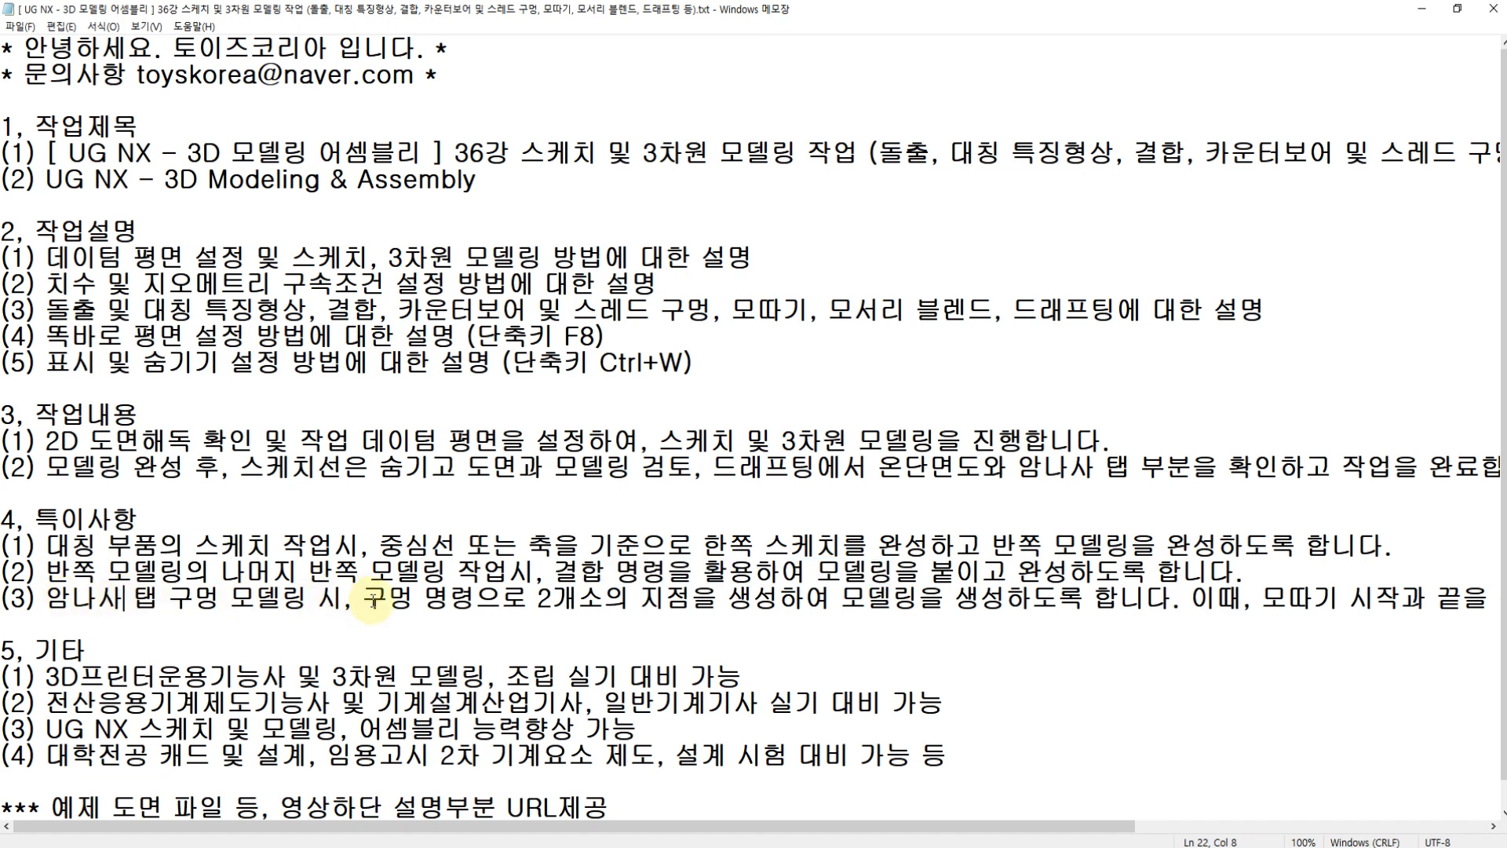
{"action": "left_click_drag", "start_coordinate": [537, 600], "coordinate": [811, 601]}
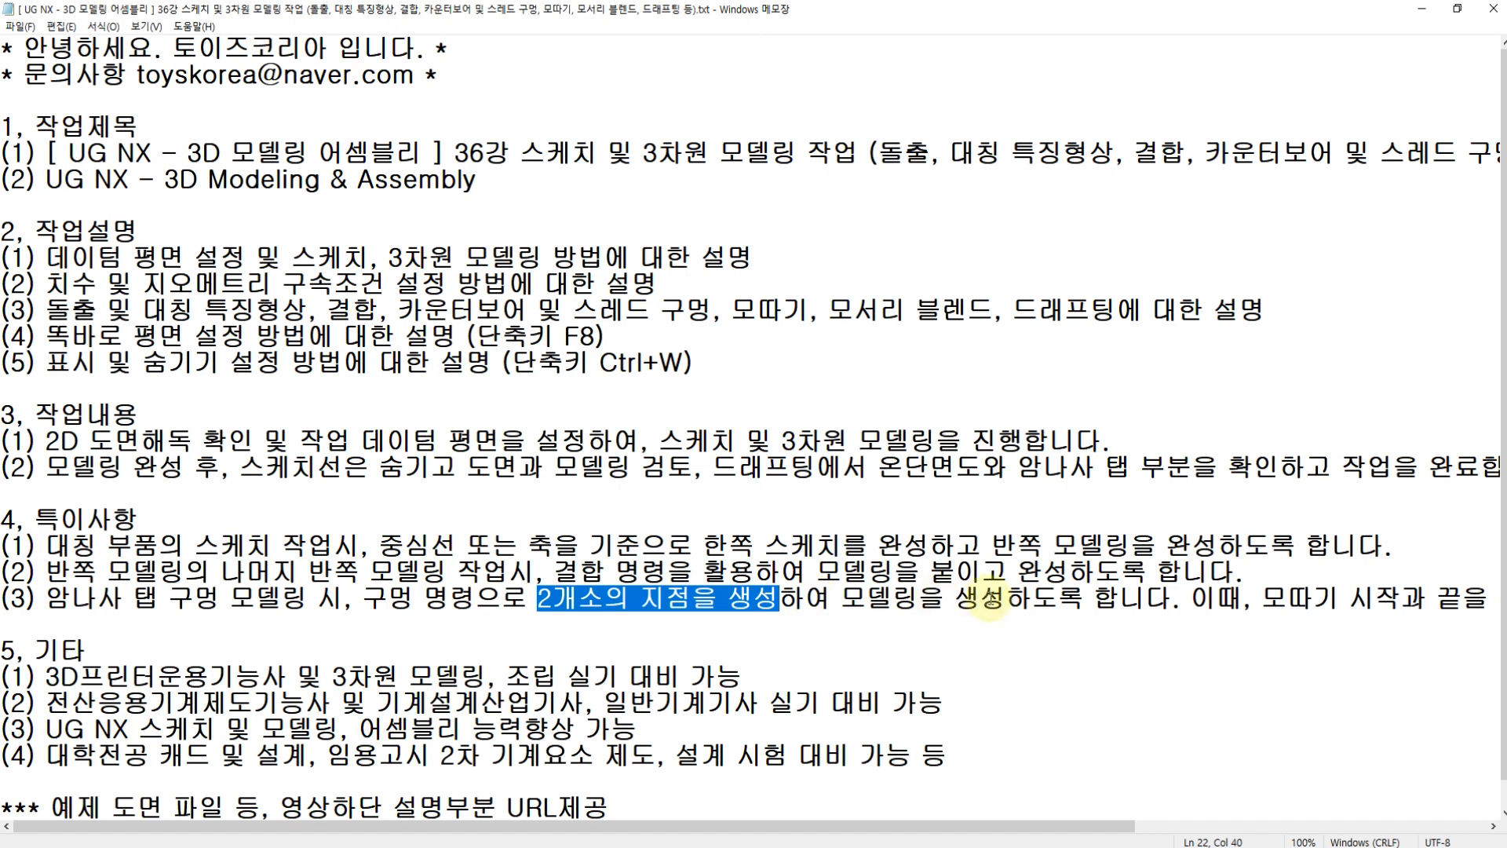
{"action": "left_click", "coordinate": [996, 601]}
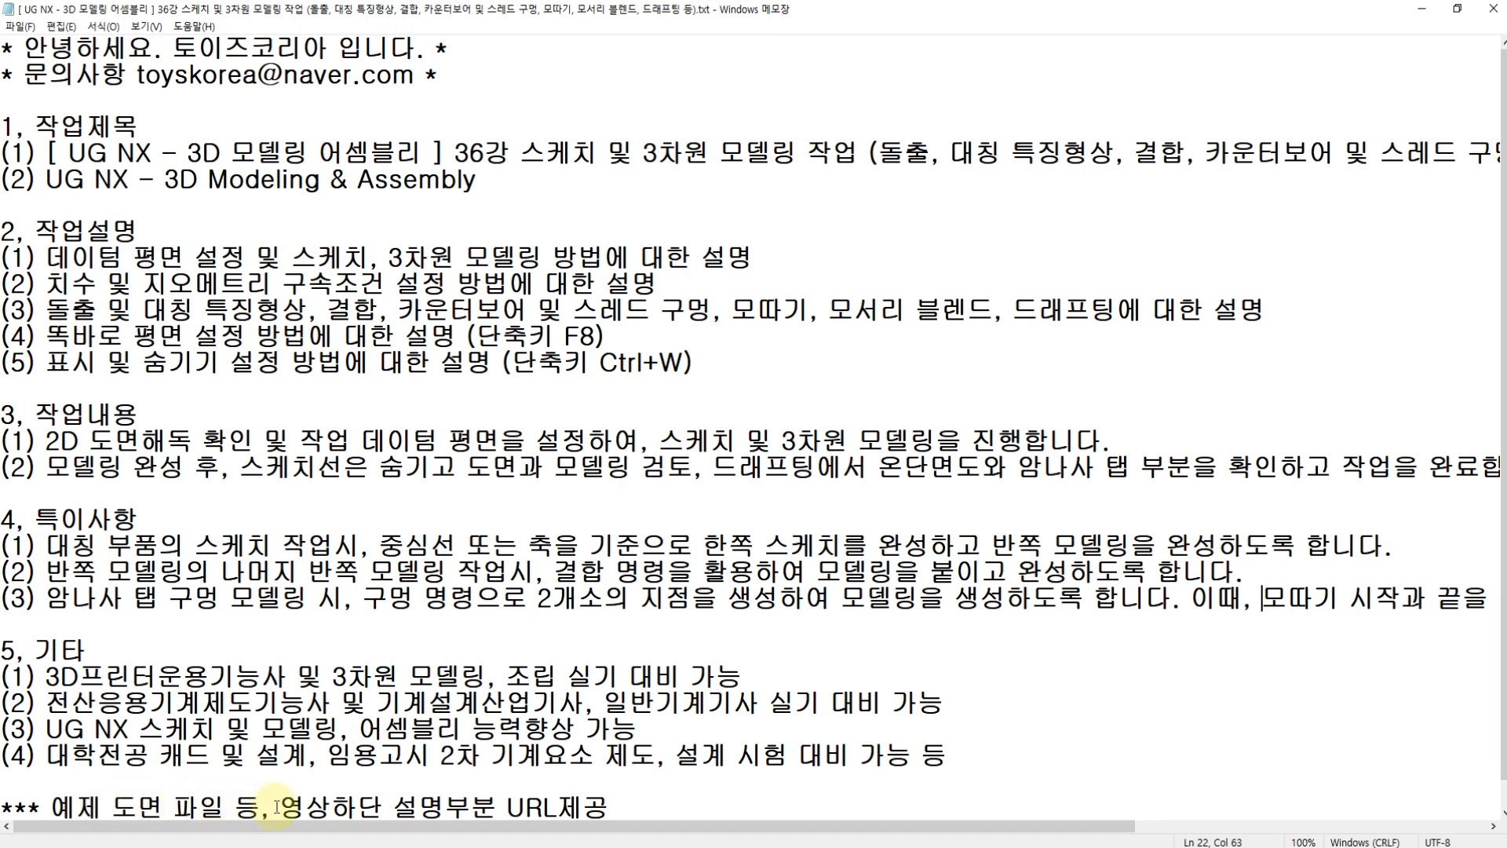
{"action": "left_click", "coordinate": [178, 127]}
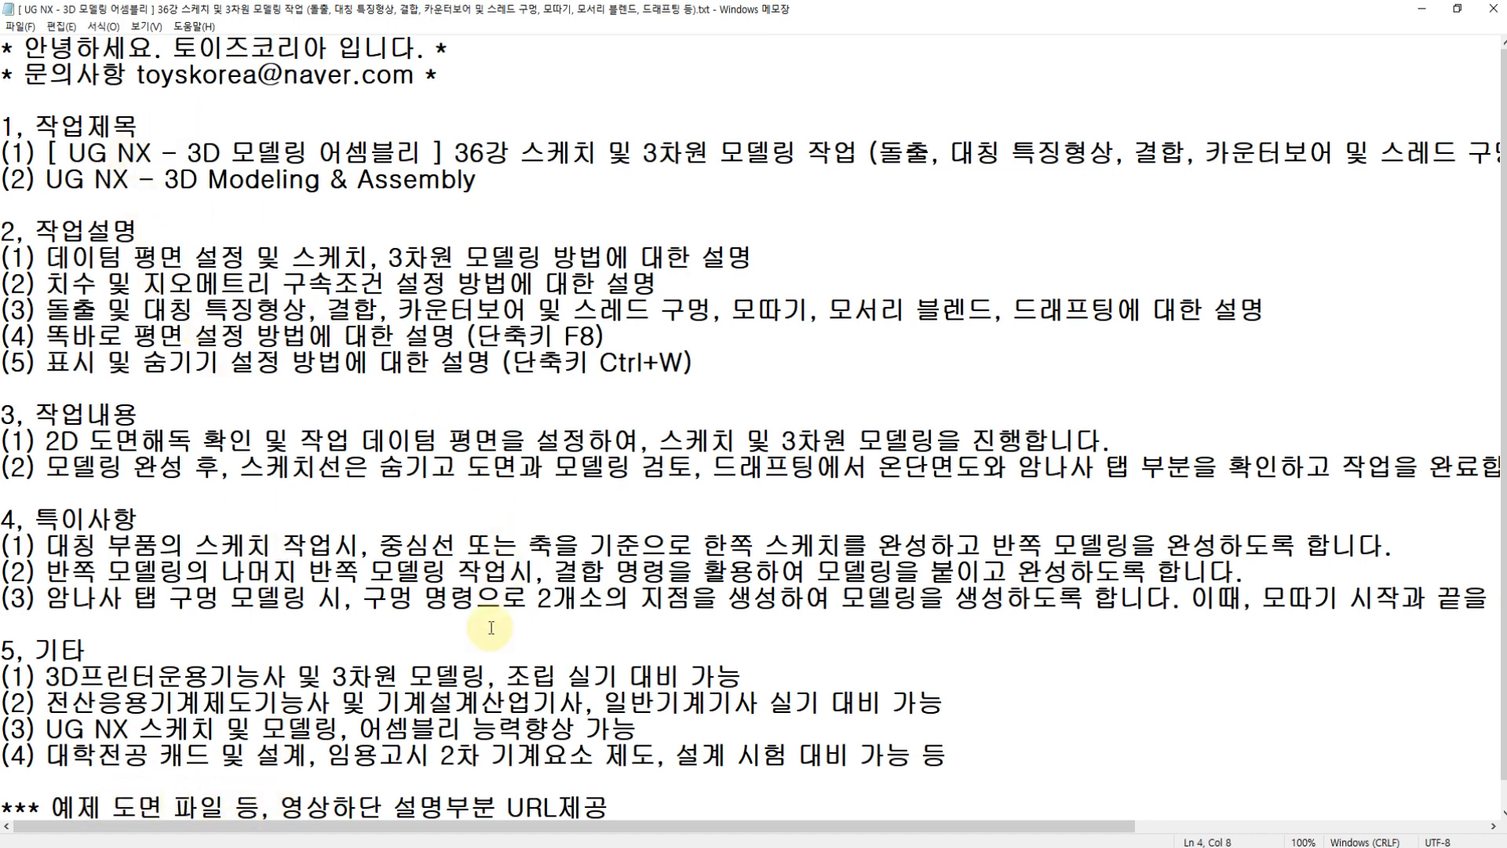
Switch from the notes to the AutoCAD drawing with NX 10 open beside it.
{"action": "left_click", "coordinate": [511, 847]}
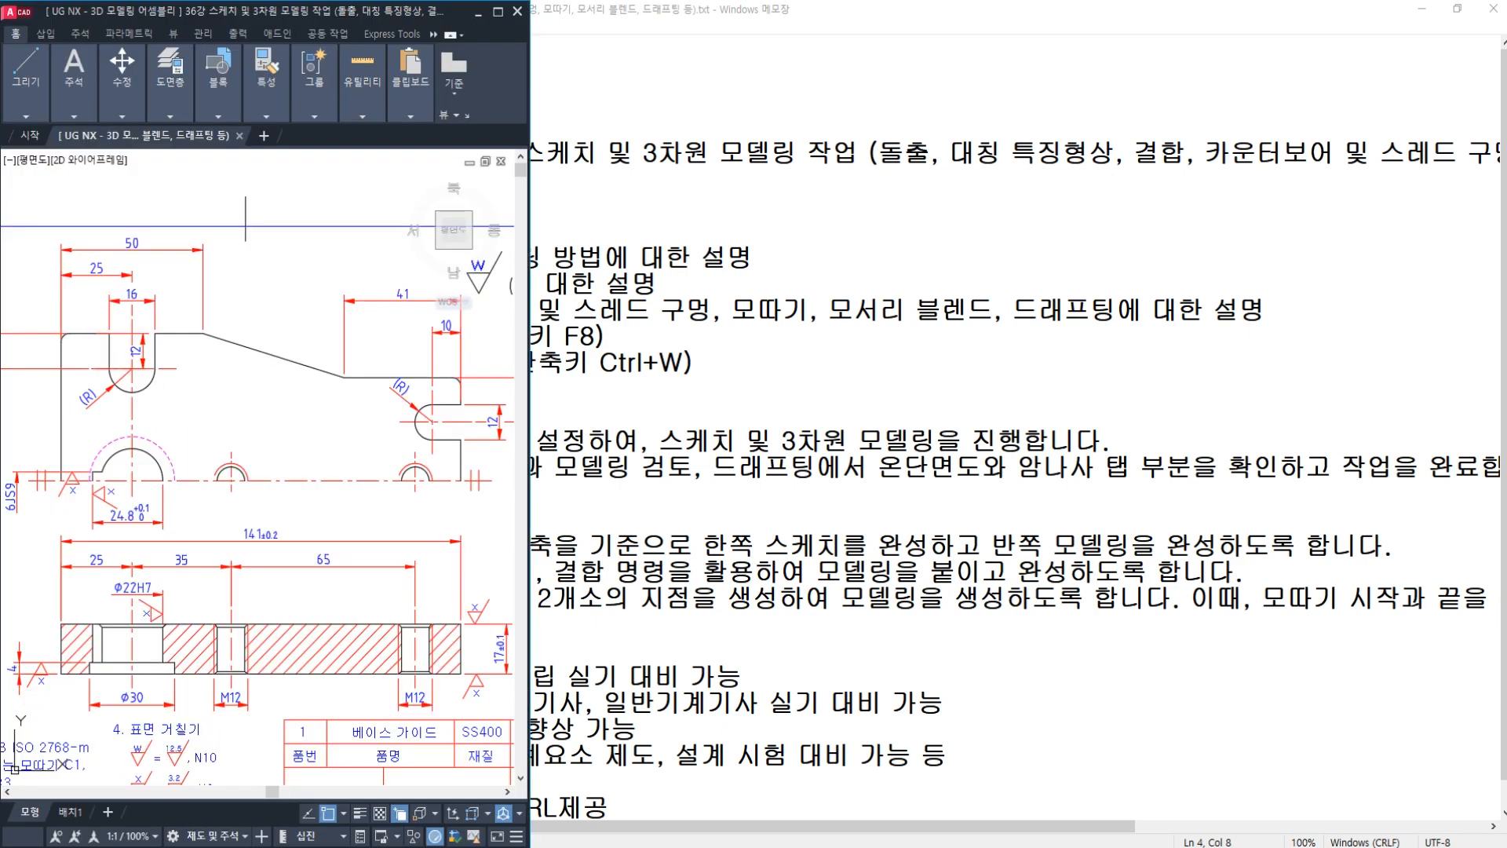
{"action": "left_click", "coordinate": [585, 847]}
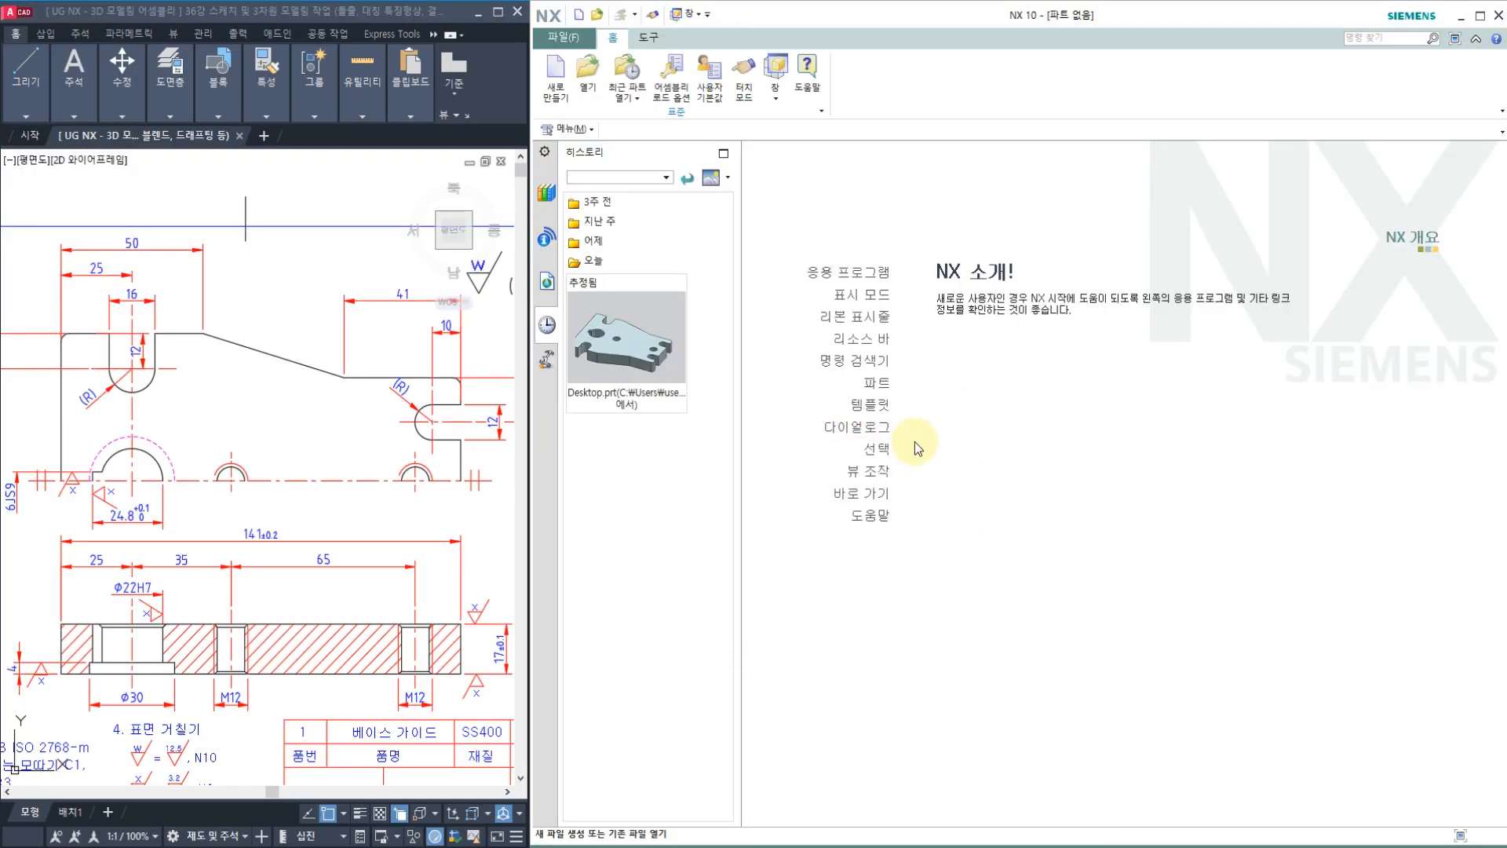
{"action": "left_click", "coordinate": [299, 322]}
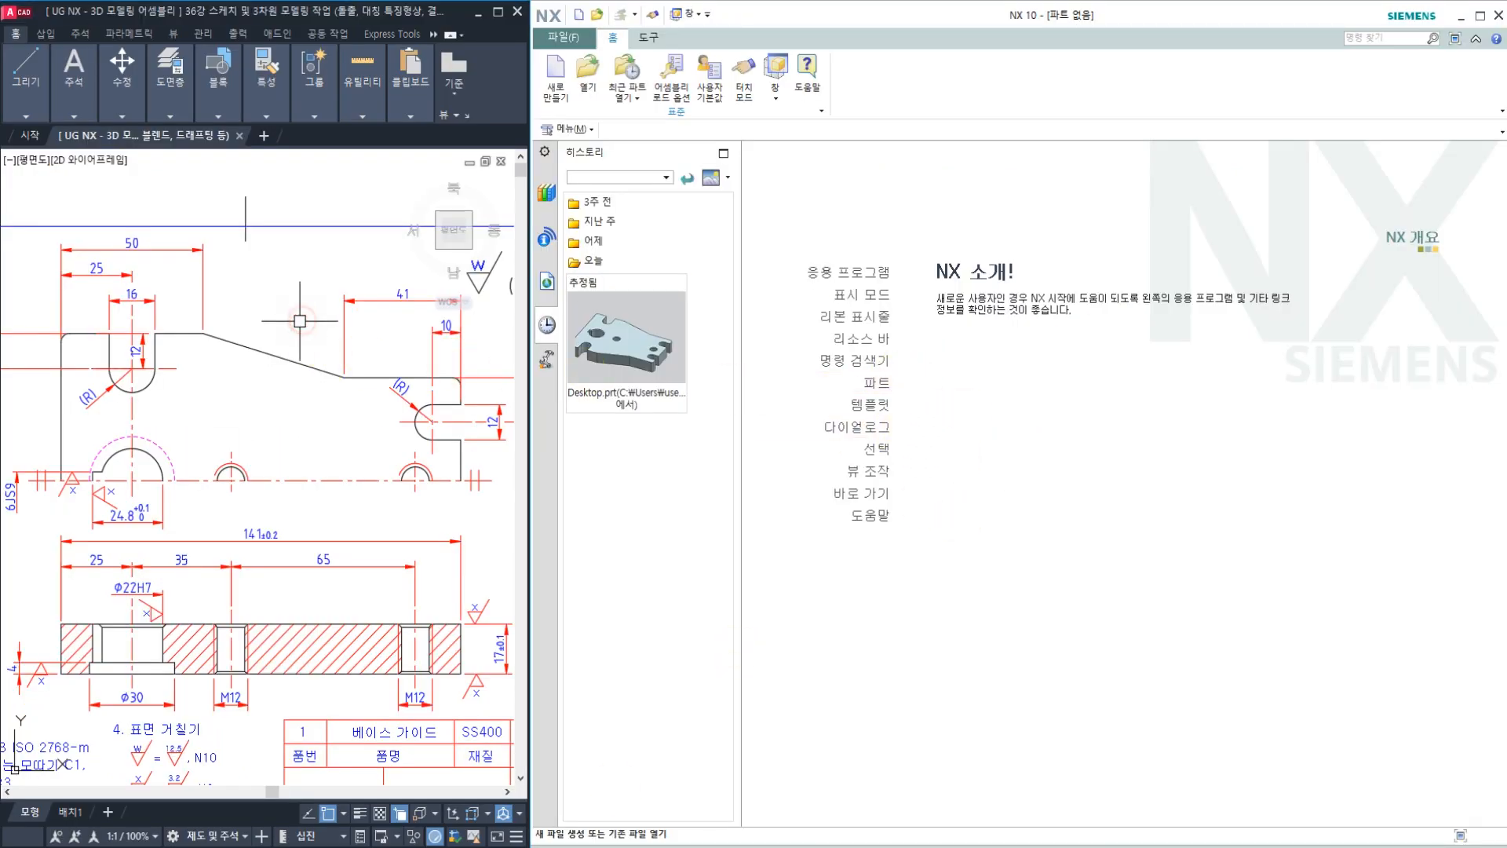
Examine the drawing's title block for the part name, material, quantity, scale and projection method.
{"action": "middle_click_drag", "start_coordinate": [297, 576], "coordinate": [171, 404]}
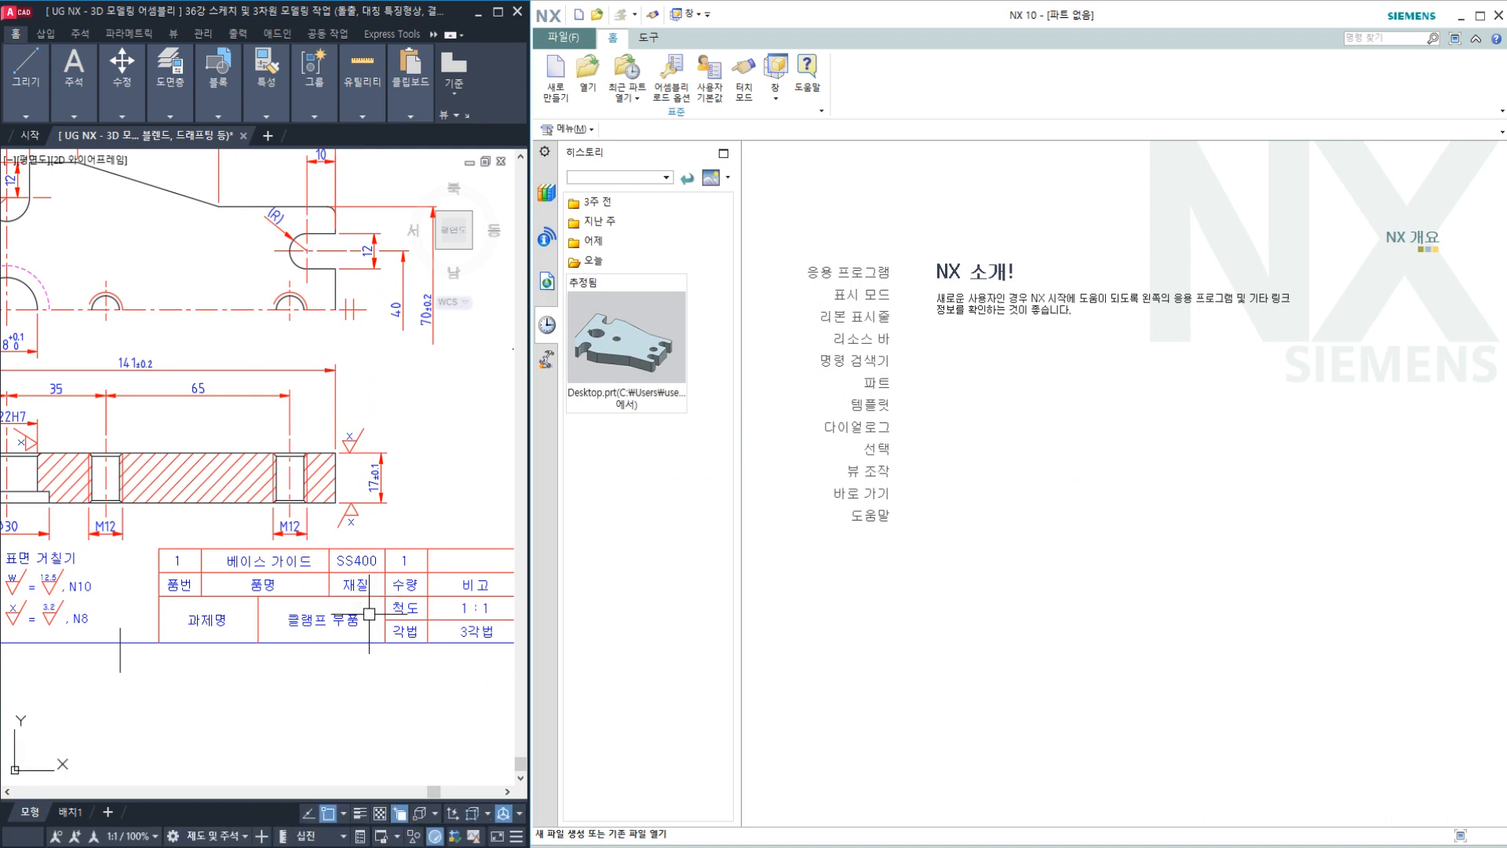
{"action": "scroll", "coordinate": [369, 611], "scroll_direction": "up", "scroll_amount": 2}
{"action": "middle_click_drag", "start_coordinate": [315, 621], "coordinate": [339, 635]}
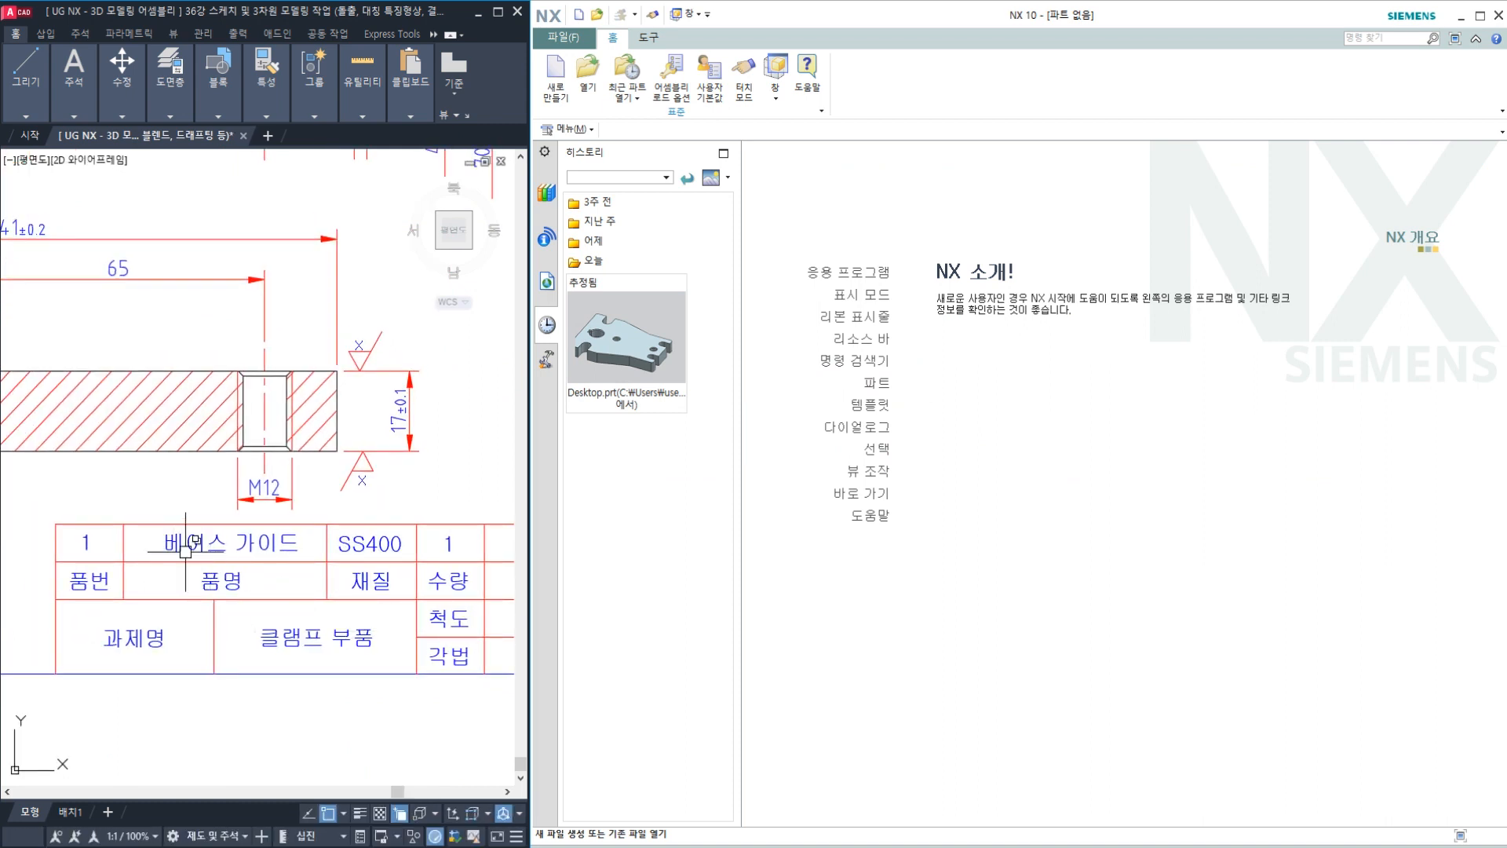
{"action": "middle_click_drag", "start_coordinate": [302, 558], "coordinate": [249, 570]}
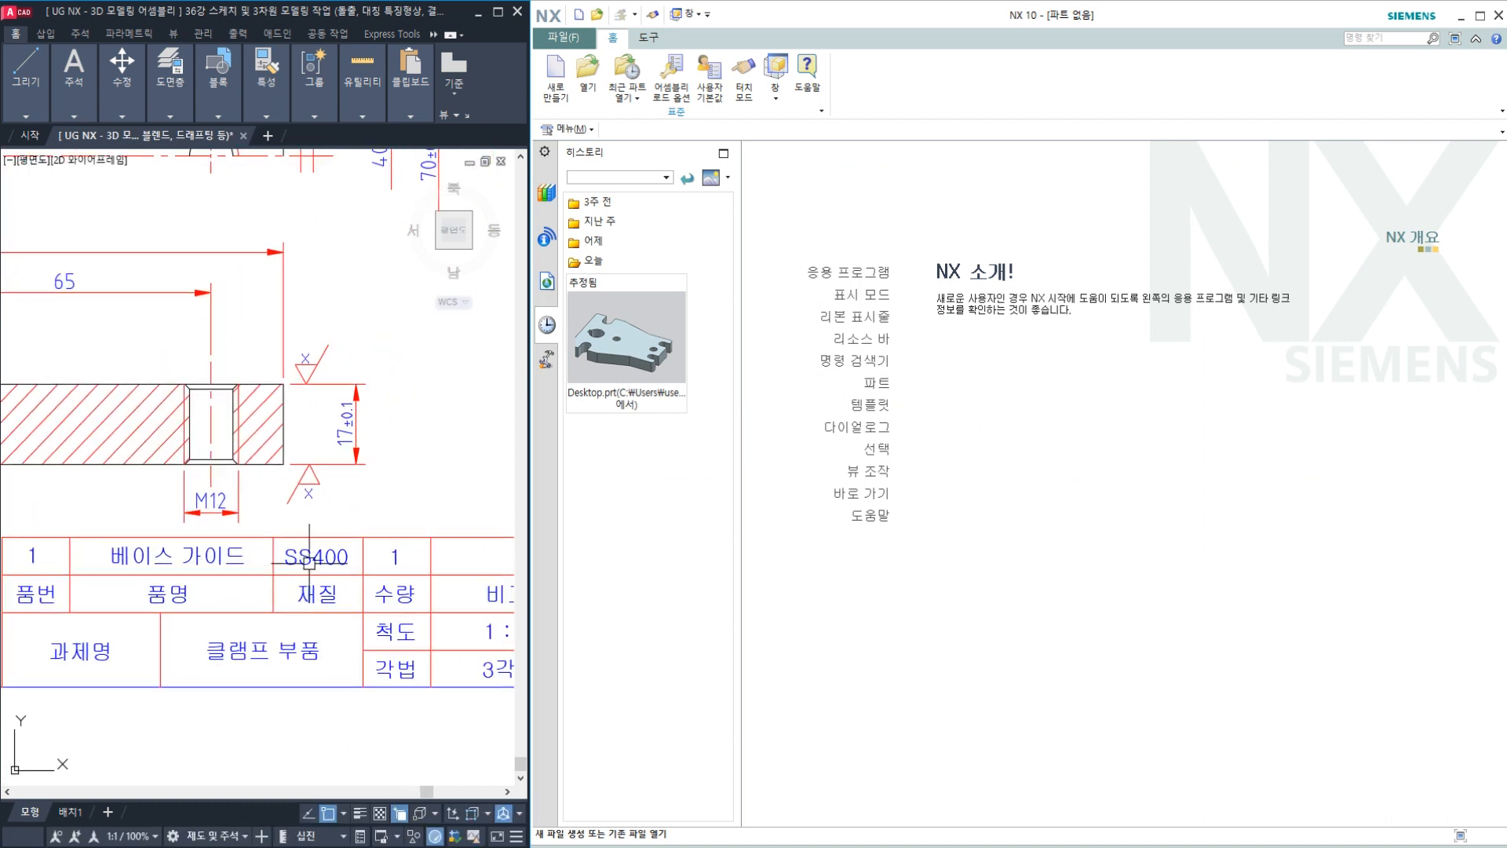
{"action": "middle_click_drag", "start_coordinate": [352, 549], "coordinate": [221, 531]}
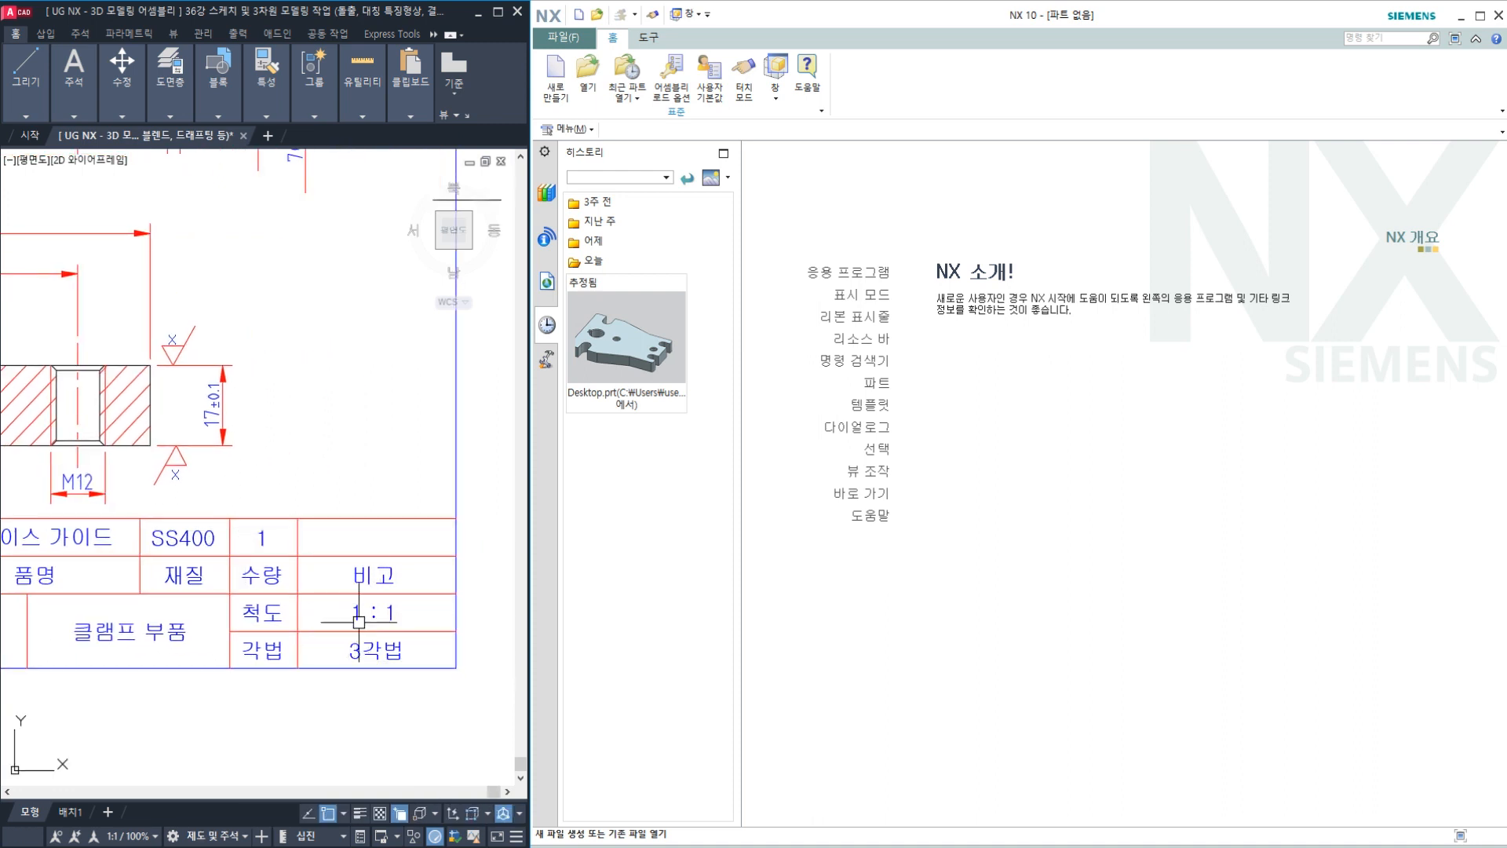
{"action": "middle_click_drag", "start_coordinate": [128, 546], "coordinate": [343, 633]}
{"action": "middle_click_drag", "start_coordinate": [176, 489], "coordinate": [331, 568]}
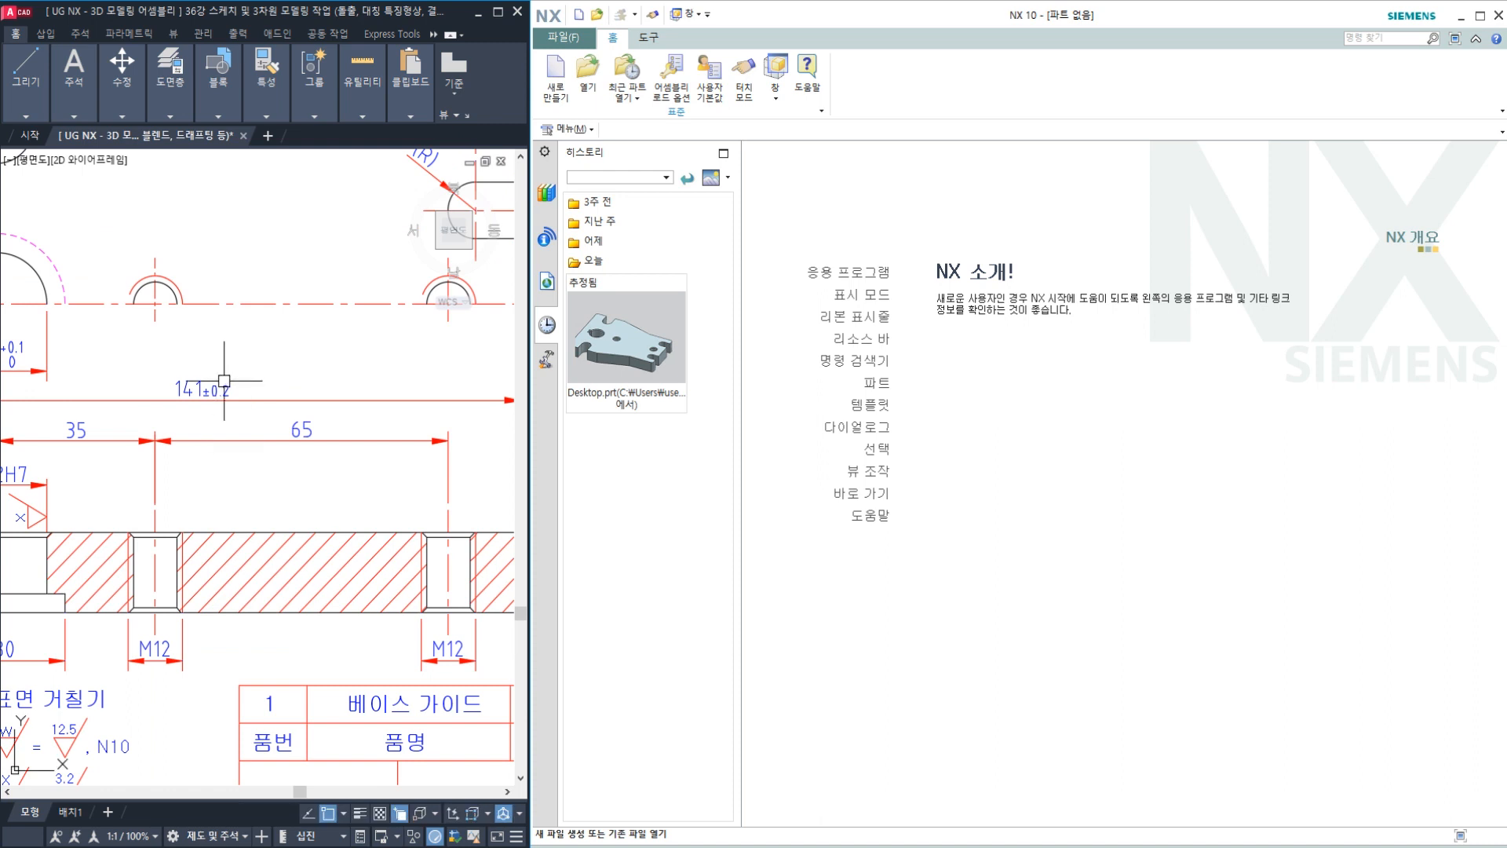
Examine the plan view's symmetry line and symmetry marks together with the hatched full section view and its tapped holes.
{"action": "mouse_move", "coordinate": [226, 386]}
{"action": "middle_mouse_down"}
{"action": "mouse_move", "coordinate": [352, 522]}
{"action": "mouse_move", "coordinate": [252, 538]}
{"action": "middle_mouse_up"}
{"action": "scroll", "coordinate": [341, 519], "scroll_direction": "down", "scroll_amount": 2}
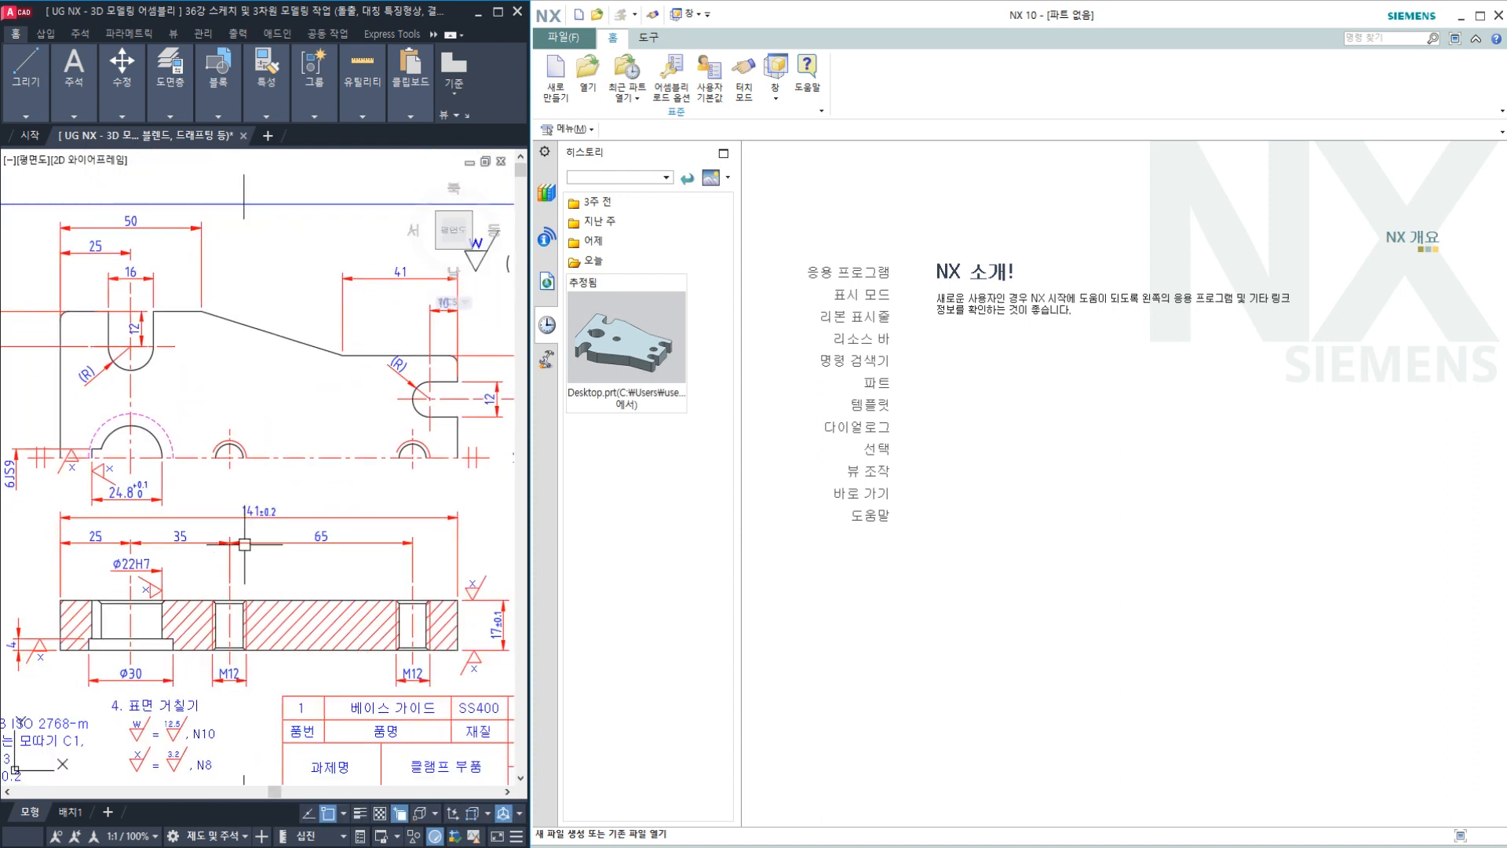
{"action": "mouse_move", "coordinate": [289, 671]}
{"action": "left_mouse_down"}
{"action": "mouse_move", "coordinate": [218, 665]}
{"action": "mouse_move", "coordinate": [263, 672]}
{"action": "mouse_move", "coordinate": [196, 589]}
{"action": "mouse_move", "coordinate": [284, 624]}
{"action": "mouse_move", "coordinate": [276, 675]}
{"action": "left_mouse_up"}
{"action": "mouse_move", "coordinate": [41, 449]}
{"action": "left_mouse_down"}
{"action": "mouse_move", "coordinate": [461, 451]}
{"action": "mouse_move", "coordinate": [485, 550]}
{"action": "mouse_move", "coordinate": [496, 540]}
{"action": "left_mouse_up"}
{"action": "mouse_move", "coordinate": [371, 609]}
{"action": "left_mouse_down"}
{"action": "mouse_move", "coordinate": [346, 640]}
{"action": "mouse_move", "coordinate": [361, 653]}
{"action": "left_mouse_up"}
{"action": "mouse_move", "coordinate": [346, 481]}
{"action": "left_mouse_down"}
{"action": "mouse_move", "coordinate": [329, 399]}
{"action": "mouse_move", "coordinate": [342, 480]}
{"action": "left_mouse_up"}
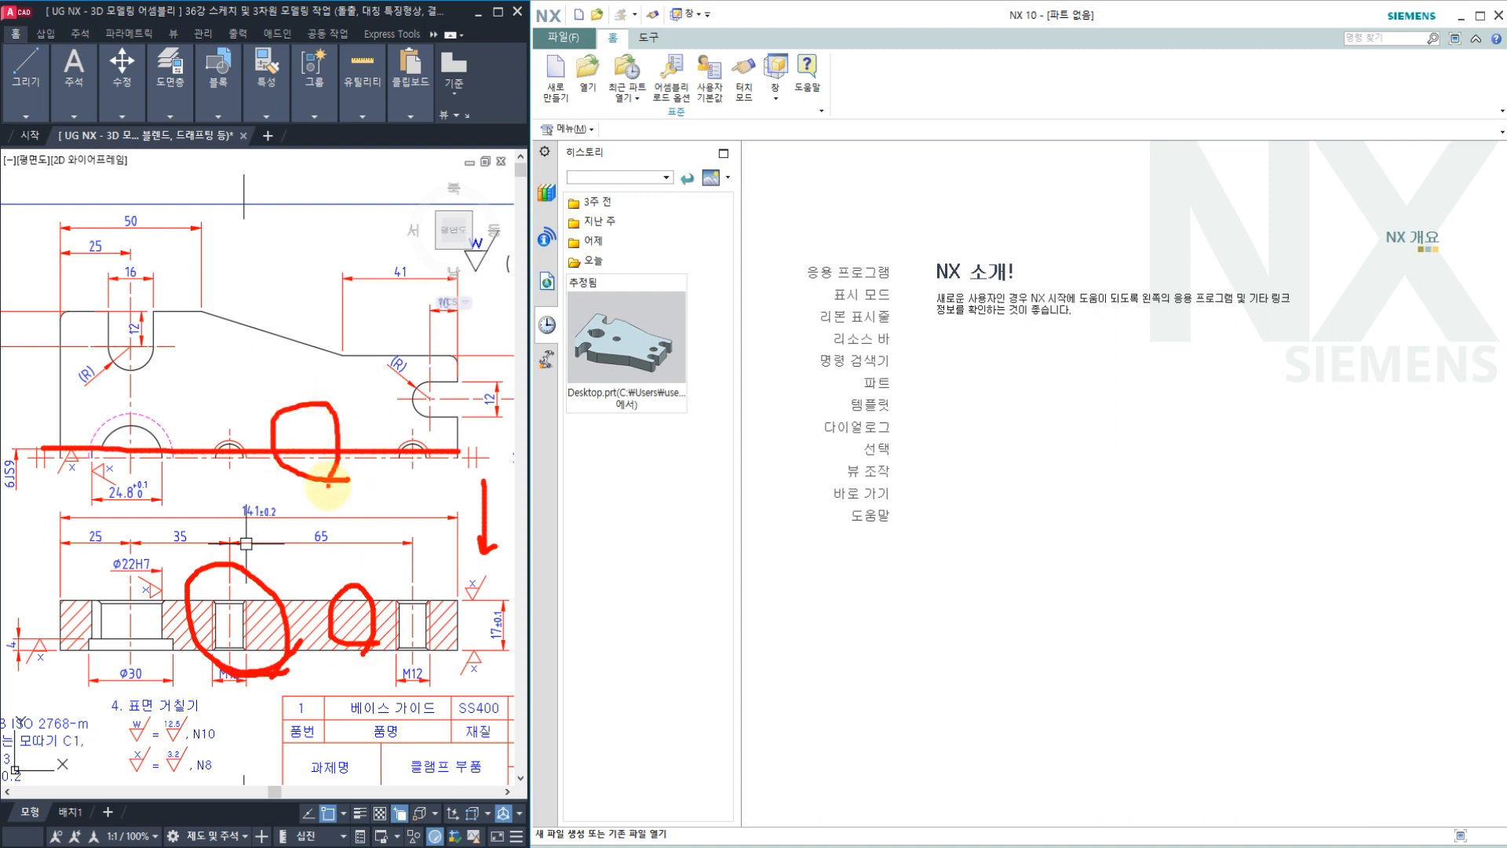
{"action": "mouse_move", "coordinate": [478, 480]}
{"action": "left_mouse_down"}
{"action": "mouse_move", "coordinate": [443, 465]}
{"action": "mouse_move", "coordinate": [493, 440]}
{"action": "mouse_move", "coordinate": [454, 486]}
{"action": "left_mouse_up"}
{"action": "mouse_move", "coordinate": [44, 477]}
{"action": "left_mouse_down"}
{"action": "mouse_move", "coordinate": [9, 444]}
{"action": "mouse_move", "coordinate": [49, 485]}
{"action": "left_mouse_up"}
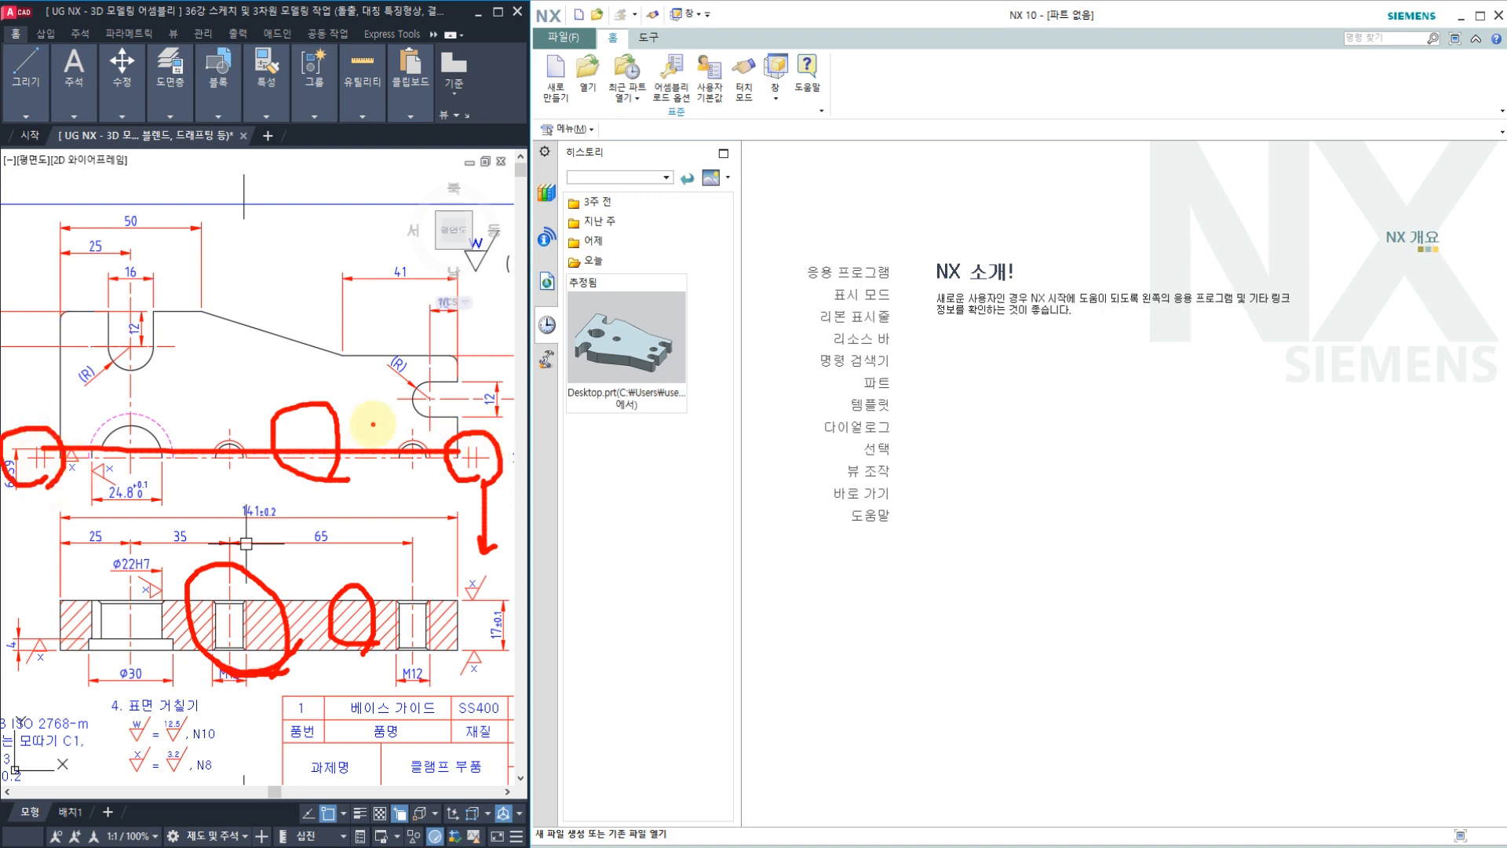
{"action": "key", "text": "Escape"}
Examine the drawing's general notes for the machining tolerance, the unspecified chamfer and fillet sizes, and the general chamfer.
{"action": "mouse_move", "coordinate": [274, 477]}
{"action": "middle_mouse_down"}
{"action": "mouse_move", "coordinate": [318, 362]}
{"action": "mouse_move", "coordinate": [246, 568]}
{"action": "mouse_move", "coordinate": [287, 467]}
{"action": "mouse_move", "coordinate": [408, 412]}
{"action": "middle_mouse_up"}
{"action": "mouse_move", "coordinate": [65, 661]}
{"action": "middle_mouse_down"}
{"action": "mouse_move", "coordinate": [153, 595]}
{"action": "mouse_move", "coordinate": [176, 541]}
{"action": "middle_mouse_up"}
{"action": "scroll", "coordinate": [154, 592], "scroll_direction": "up", "scroll_amount": 2}
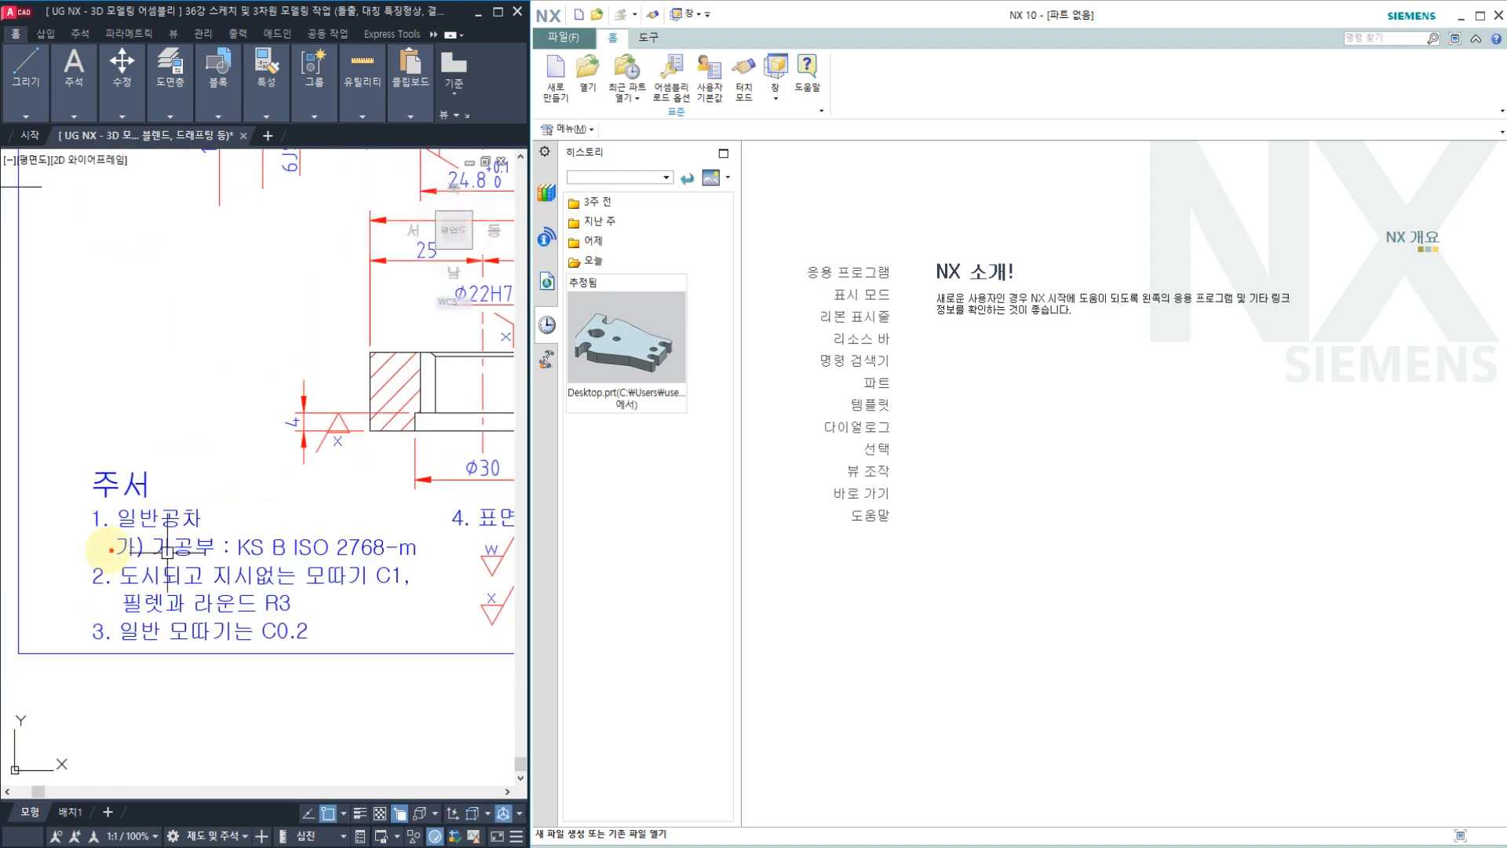
{"action": "mouse_move", "coordinate": [102, 549]}
{"action": "left_mouse_down"}
{"action": "mouse_move", "coordinate": [188, 560]}
{"action": "mouse_move", "coordinate": [105, 578]}
{"action": "left_mouse_up"}
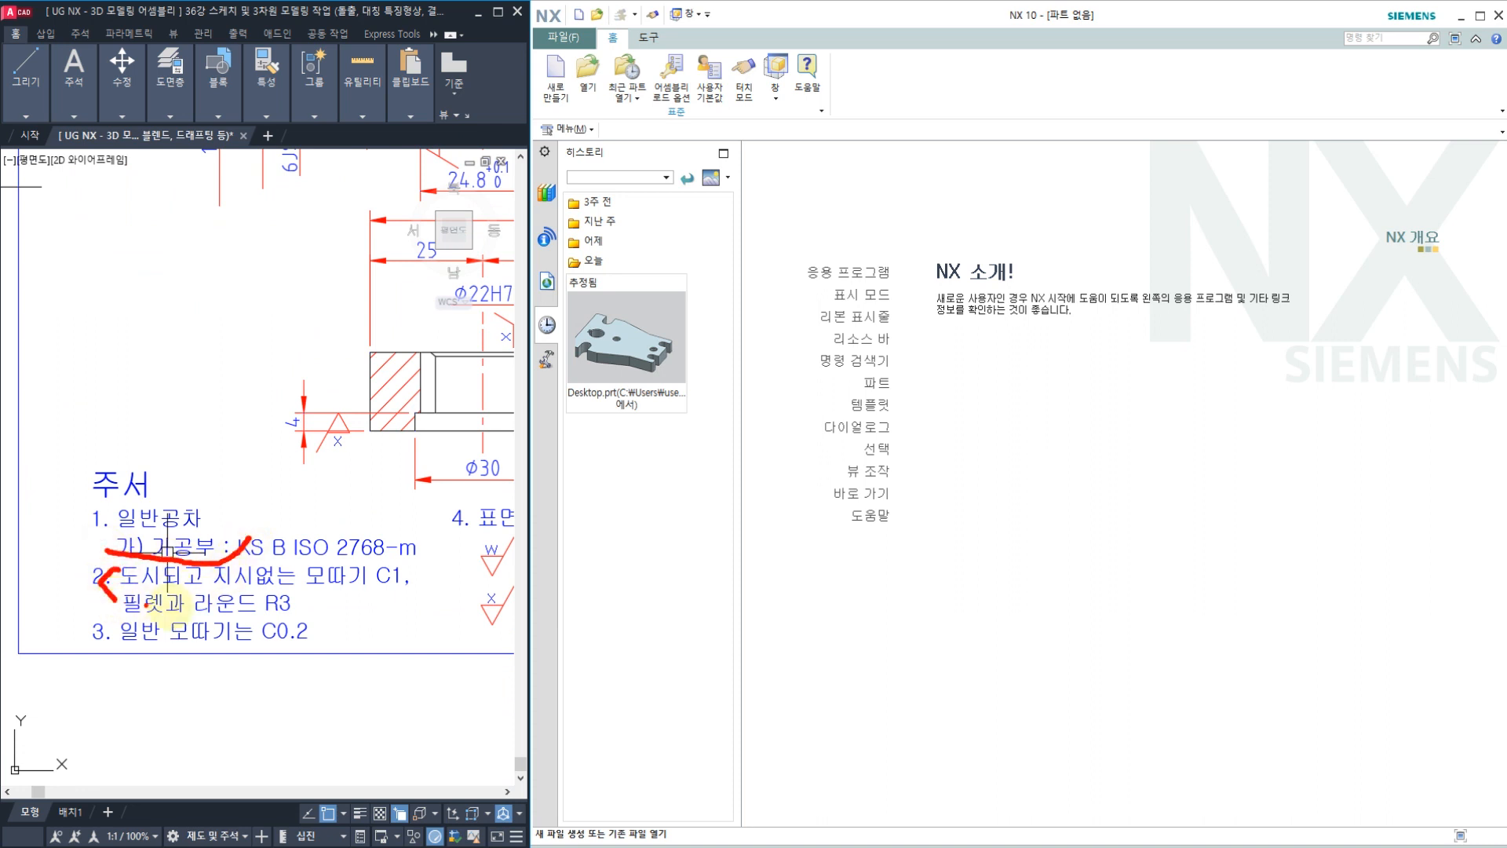
{"action": "mouse_move", "coordinate": [413, 593]}
{"action": "left_mouse_down"}
{"action": "mouse_move", "coordinate": [372, 589]}
{"action": "mouse_move", "coordinate": [405, 564]}
{"action": "mouse_move", "coordinate": [394, 590]}
{"action": "left_mouse_up"}
{"action": "mouse_move", "coordinate": [292, 606]}
{"action": "left_mouse_down"}
{"action": "mouse_move", "coordinate": [247, 603]}
{"action": "mouse_move", "coordinate": [343, 609]}
{"action": "mouse_move", "coordinate": [253, 654]}
{"action": "left_mouse_up"}
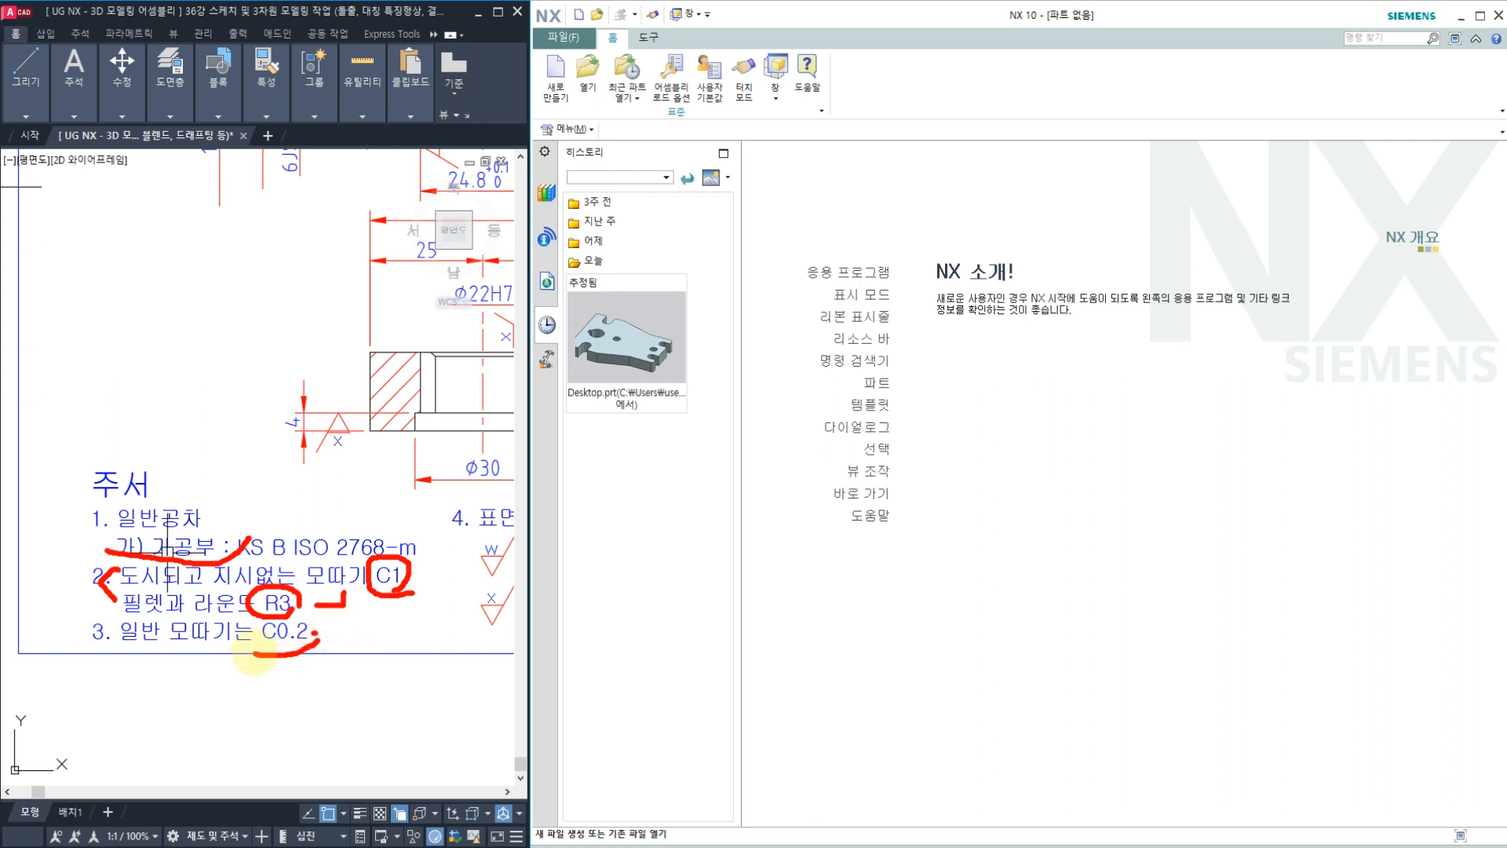
{"action": "left_click_drag", "start_coordinate": [106, 645], "coordinate": [304, 652]}
{"action": "left_click", "coordinate": [337, 634]}
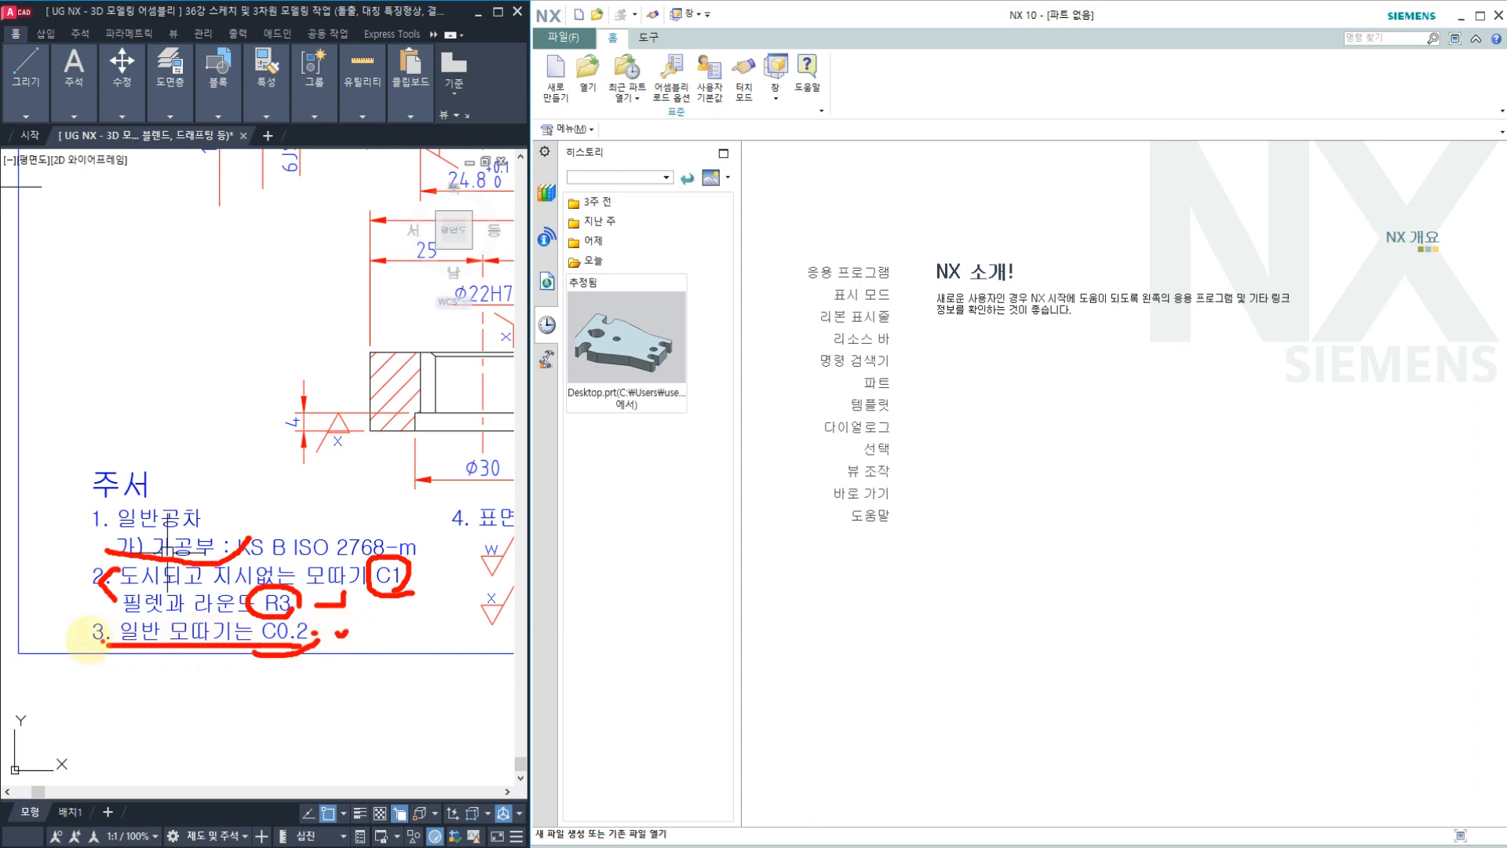
{"action": "left_click_drag", "start_coordinate": [75, 623], "coordinate": [78, 637]}
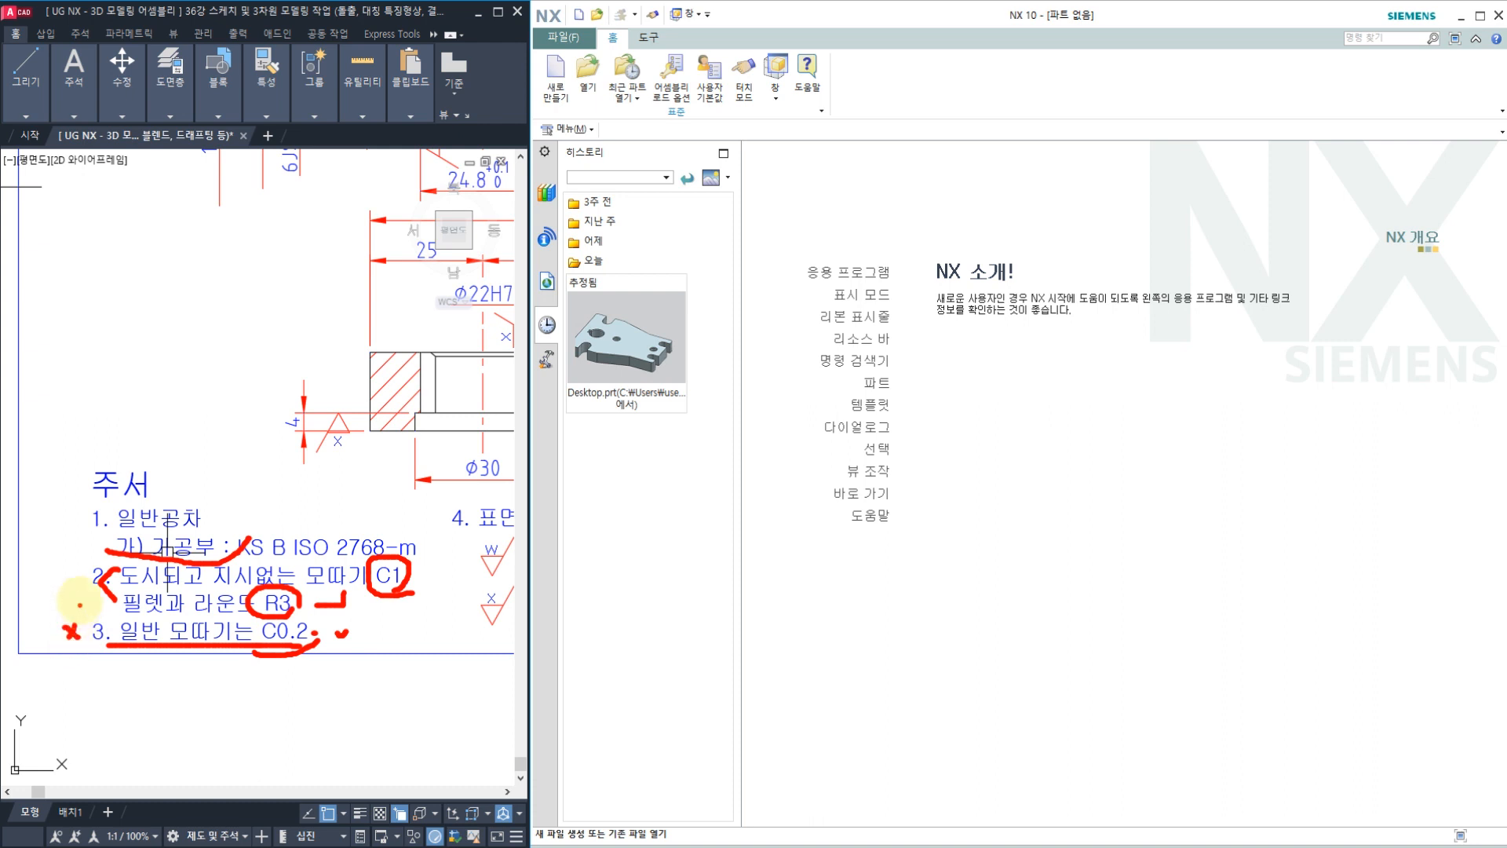
Review the general note covering unspecified chamfers and fillets against the separate general chamfer note.
{"action": "mouse_move", "coordinate": [83, 572]}
{"action": "left_mouse_down"}
{"action": "mouse_move", "coordinate": [61, 579]}
{"action": "mouse_move", "coordinate": [78, 590]}
{"action": "left_mouse_up"}
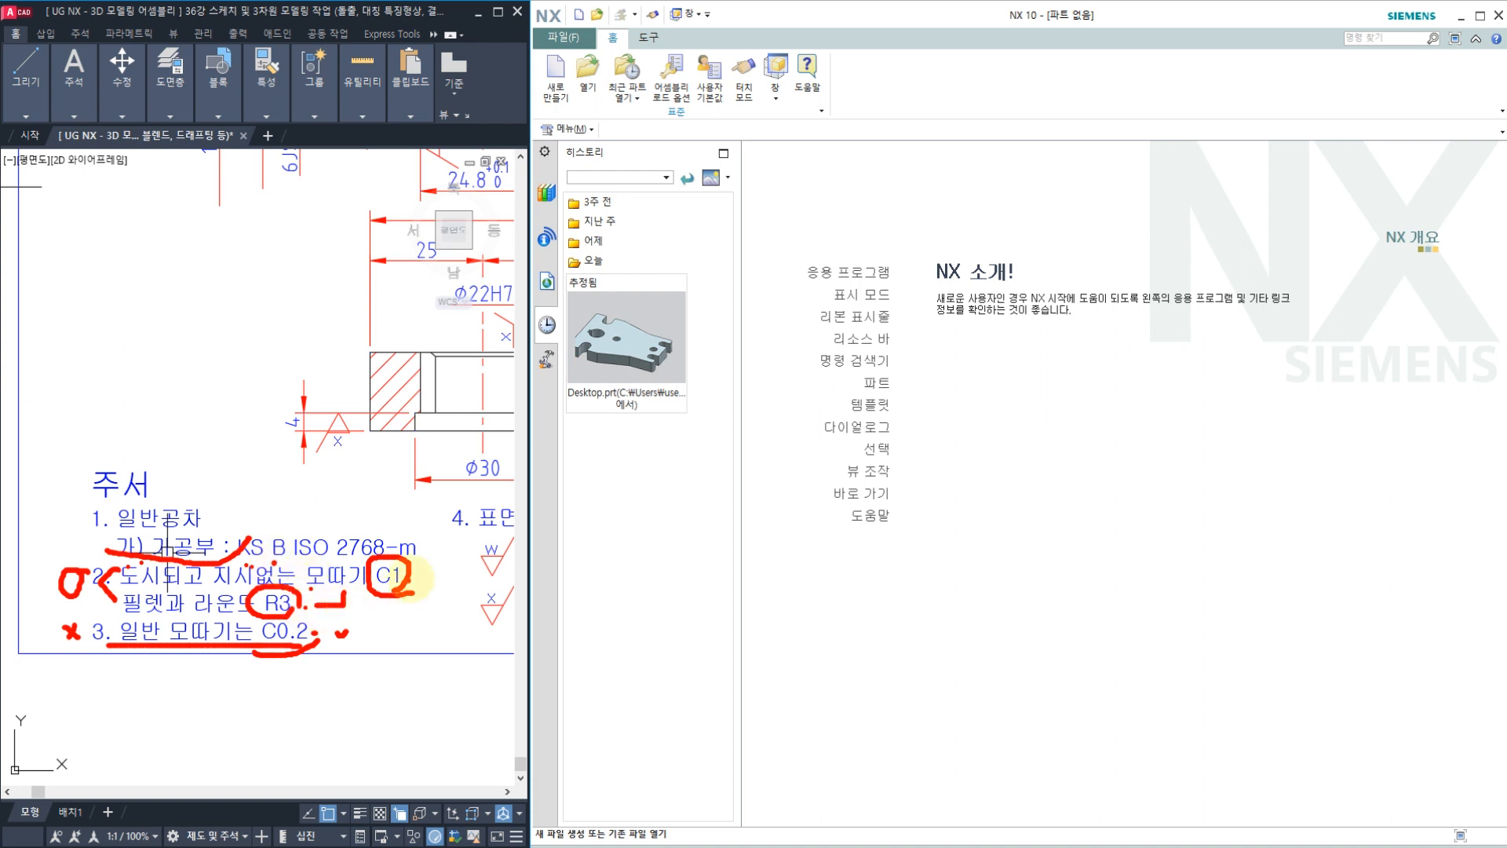
{"action": "left_click_drag", "start_coordinate": [431, 573], "coordinate": [439, 562]}
{"action": "left_click_drag", "start_coordinate": [336, 602], "coordinate": [366, 621]}
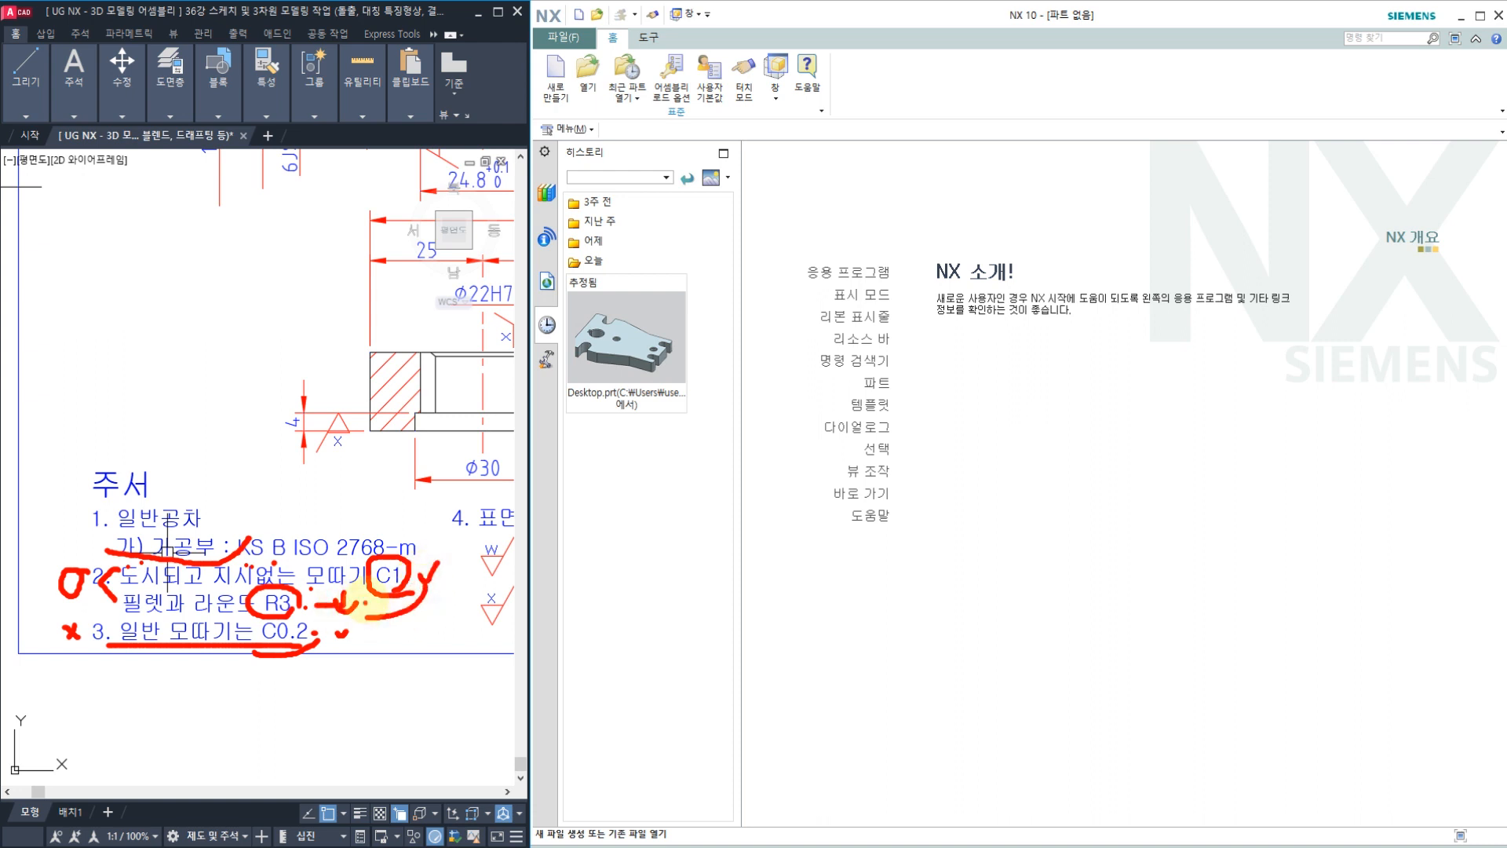
{"action": "key", "text": "Escape"}
Examine the drawing's overall length, the heights at both ends, the plan view's half outline and the section view's plate outline.
{"action": "middle_click_drag", "start_coordinate": [383, 504], "coordinate": [187, 606]}
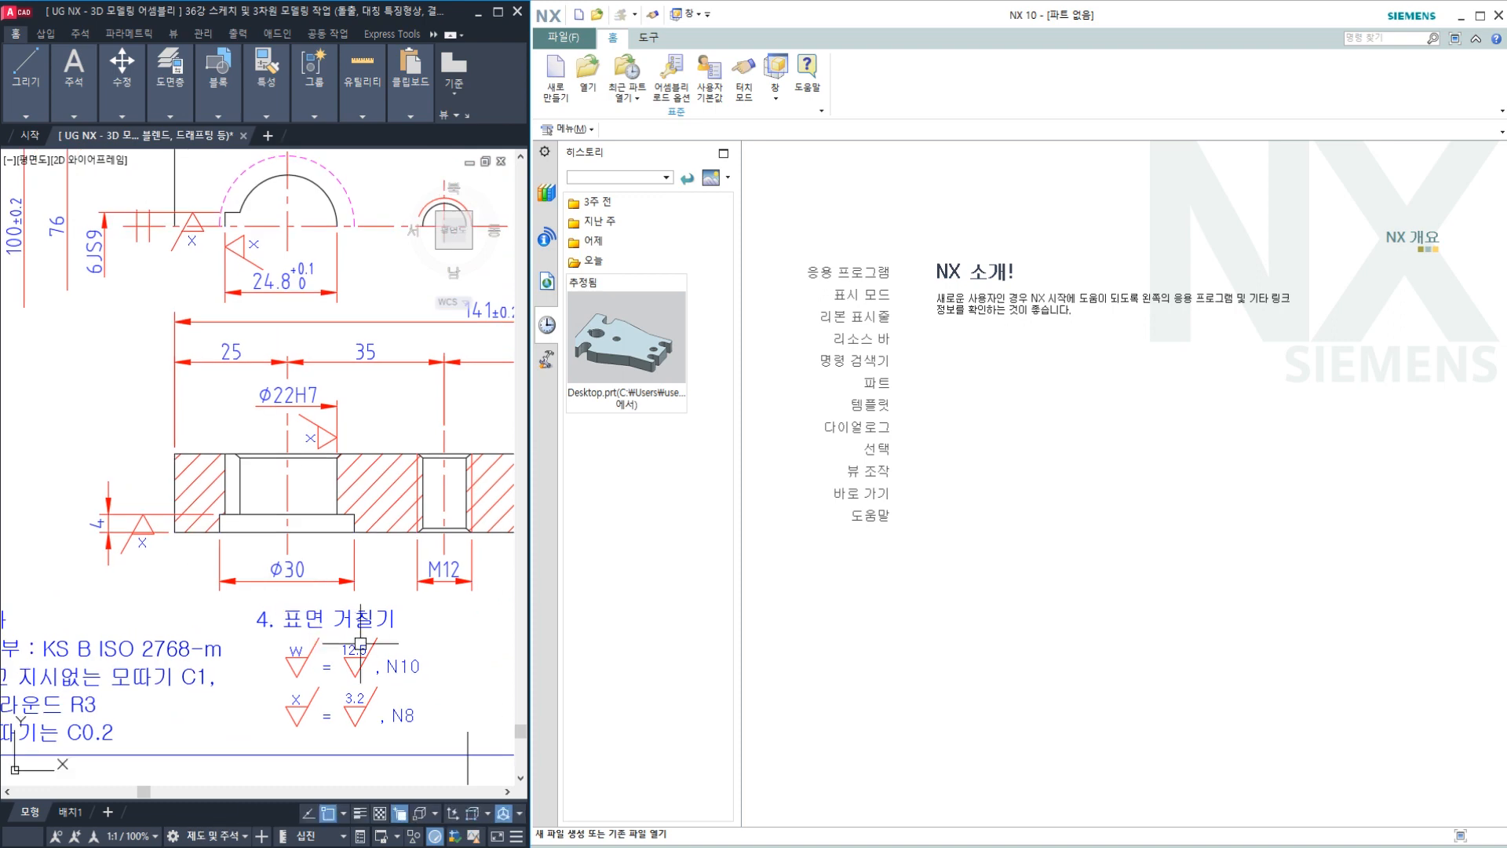
{"action": "scroll", "coordinate": [44, 734], "scroll_direction": "down", "scroll_amount": 2}
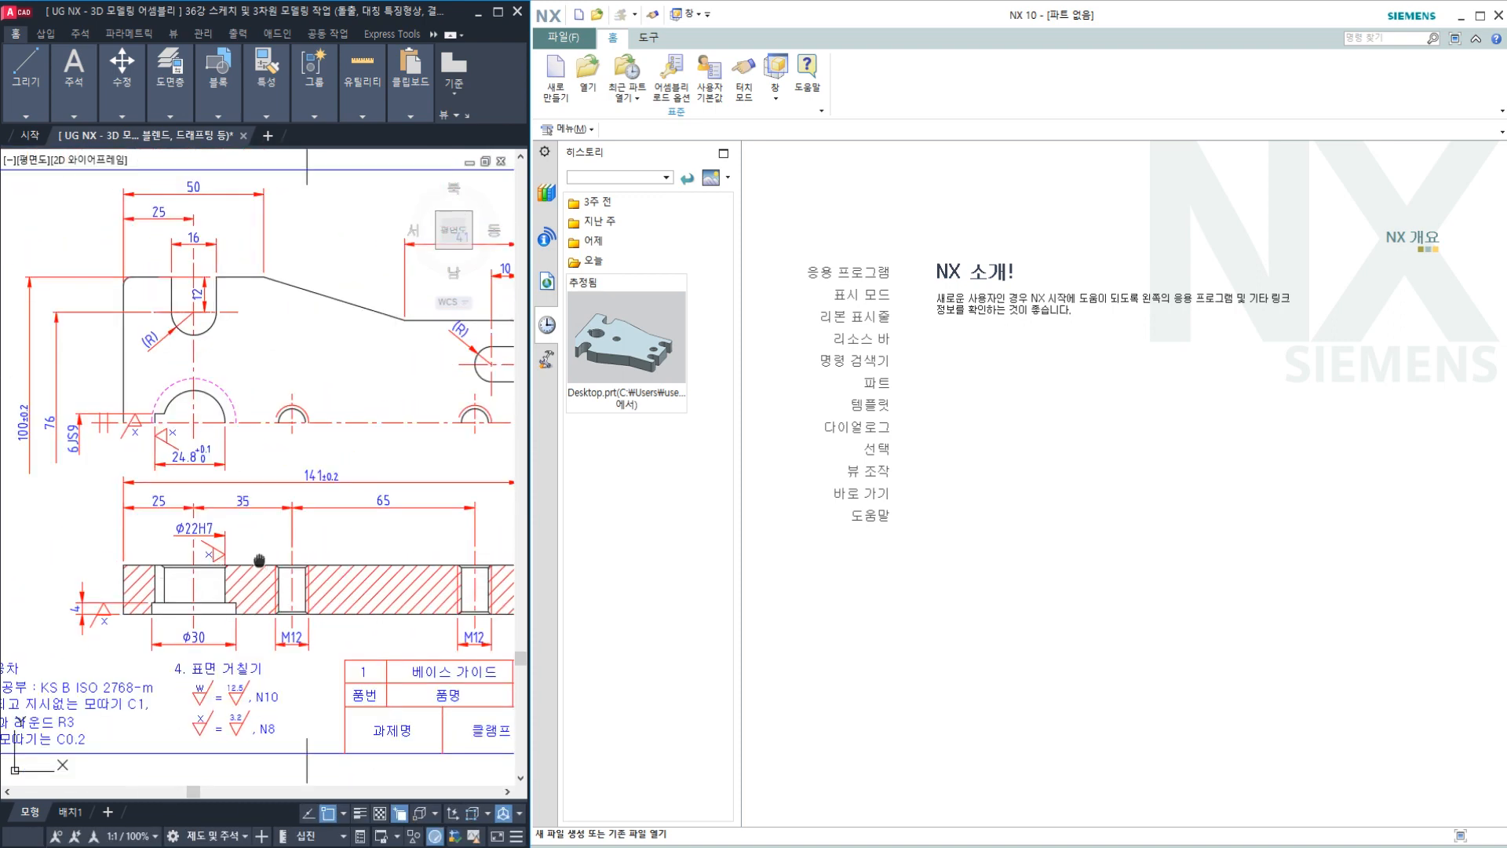
{"action": "mouse_move", "coordinate": [259, 560]}
{"action": "middle_mouse_down"}
{"action": "mouse_move", "coordinate": [196, 565]}
{"action": "mouse_move", "coordinate": [227, 557]}
{"action": "middle_mouse_up"}
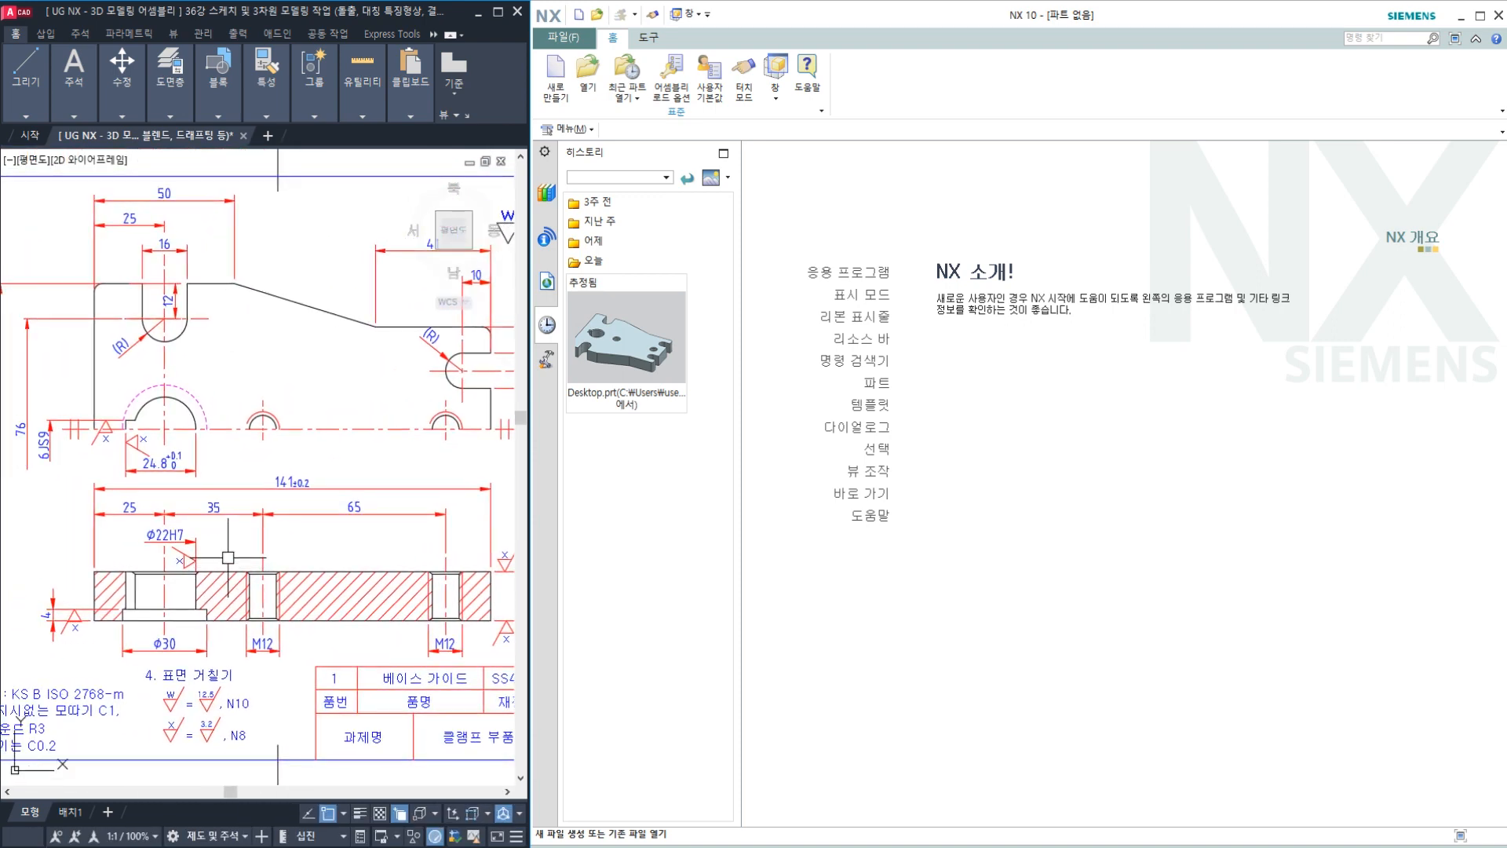
{"action": "scroll", "coordinate": [228, 558], "scroll_direction": "down", "scroll_amount": 2}
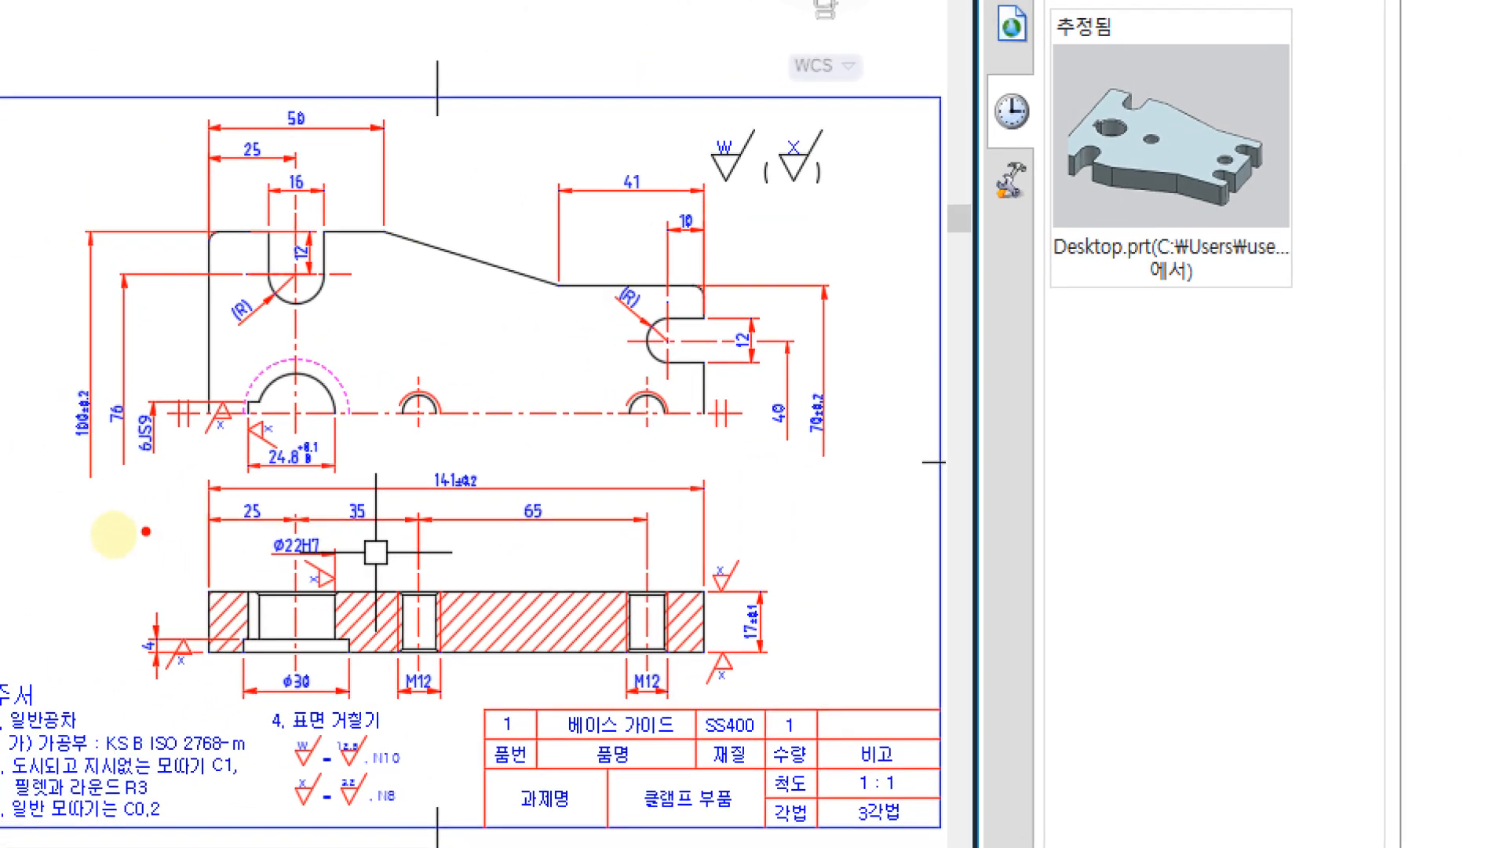
{"action": "mouse_move", "coordinate": [466, 505]}
{"action": "left_mouse_down"}
{"action": "mouse_move", "coordinate": [419, 506]}
{"action": "mouse_move", "coordinate": [416, 454]}
{"action": "mouse_move", "coordinate": [474, 506]}
{"action": "left_mouse_up"}
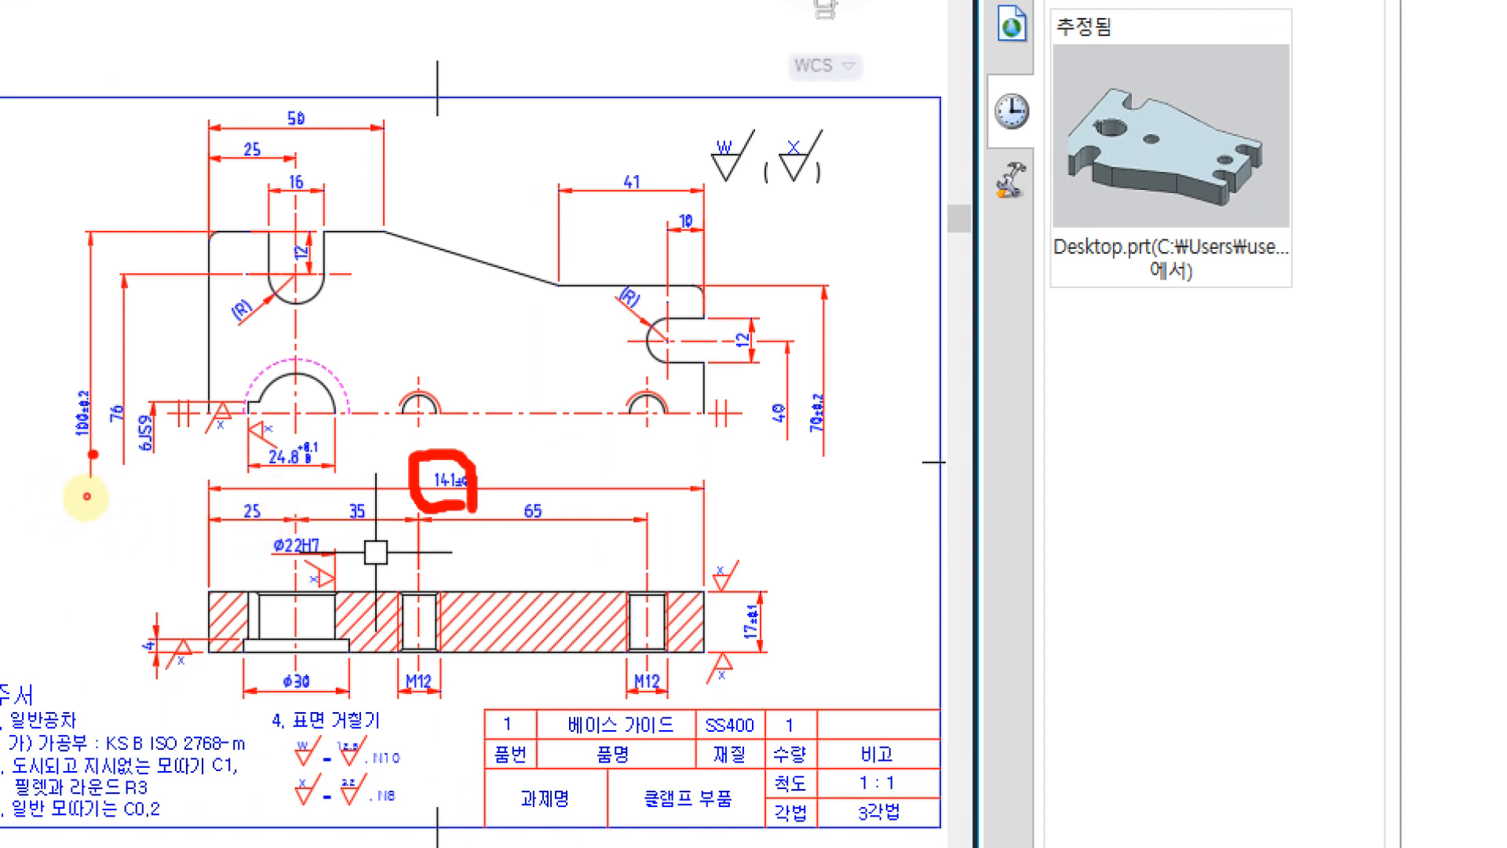
{"action": "mouse_move", "coordinate": [93, 454]}
{"action": "left_mouse_down"}
{"action": "mouse_move", "coordinate": [45, 402]}
{"action": "mouse_move", "coordinate": [96, 378]}
{"action": "mouse_move", "coordinate": [99, 453]}
{"action": "mouse_move", "coordinate": [75, 470]}
{"action": "left_mouse_up"}
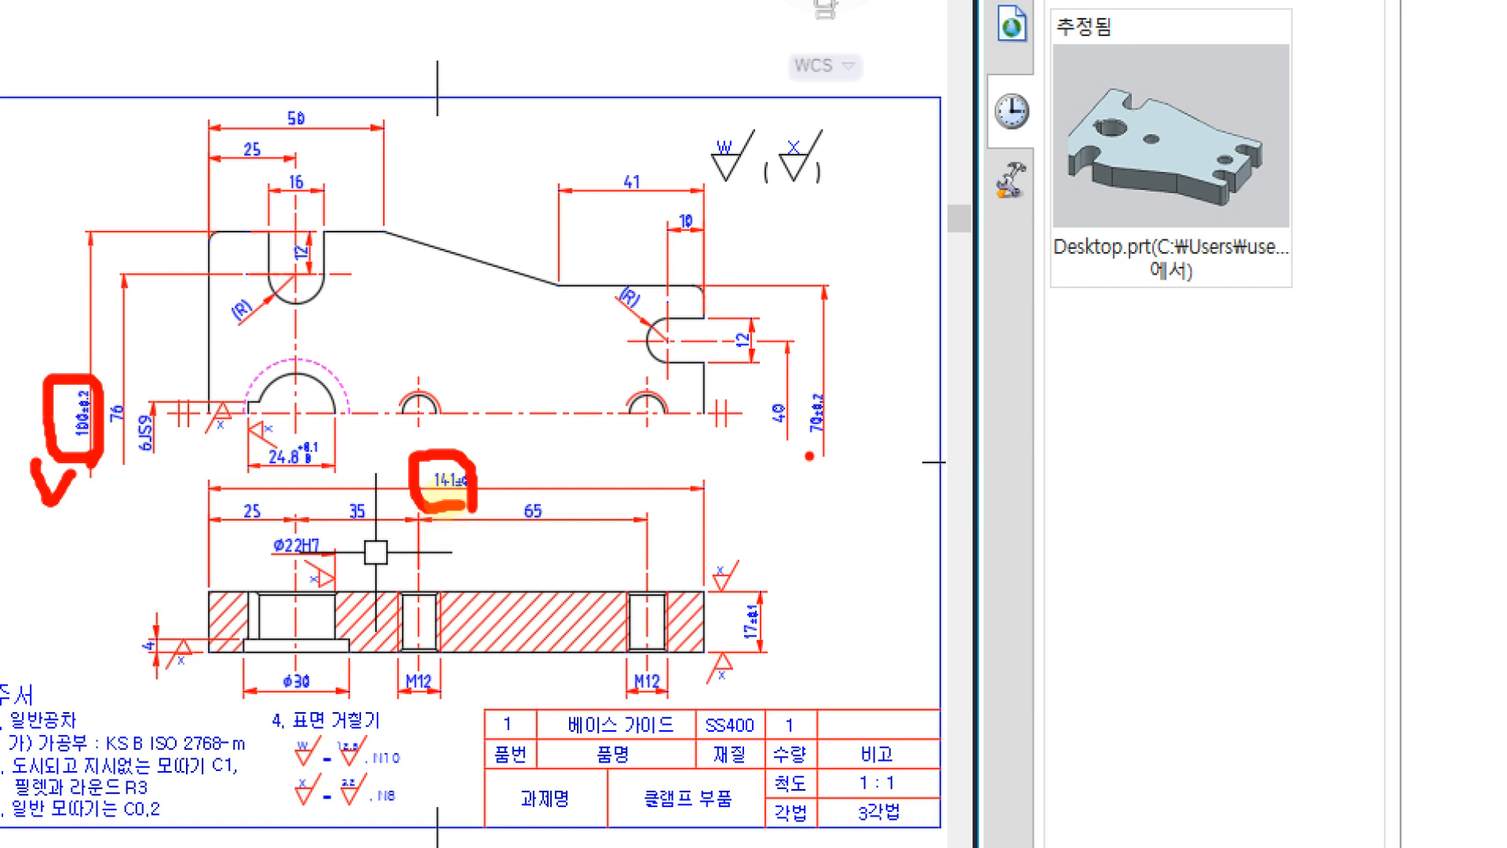
{"action": "mouse_move", "coordinate": [830, 451]}
{"action": "left_mouse_down"}
{"action": "mouse_move", "coordinate": [794, 392]}
{"action": "mouse_move", "coordinate": [863, 438]}
{"action": "left_mouse_up"}
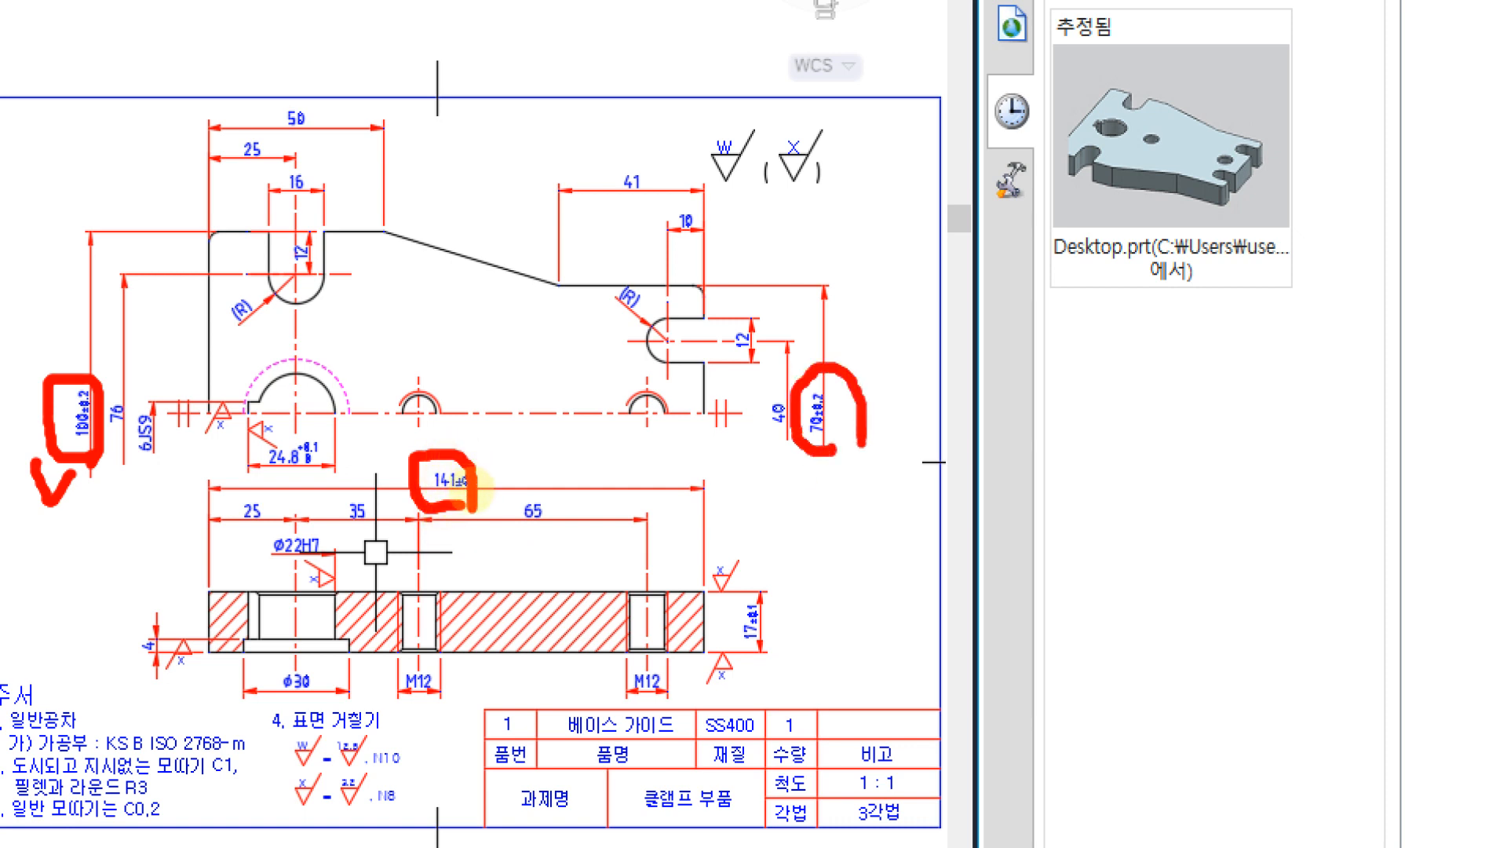
{"action": "mouse_move", "coordinate": [208, 226]}
{"action": "left_mouse_down"}
{"action": "mouse_move", "coordinate": [367, 228]}
{"action": "mouse_move", "coordinate": [701, 291]}
{"action": "mouse_move", "coordinate": [693, 424]}
{"action": "mouse_move", "coordinate": [220, 430]}
{"action": "mouse_move", "coordinate": [208, 229]}
{"action": "left_mouse_up"}
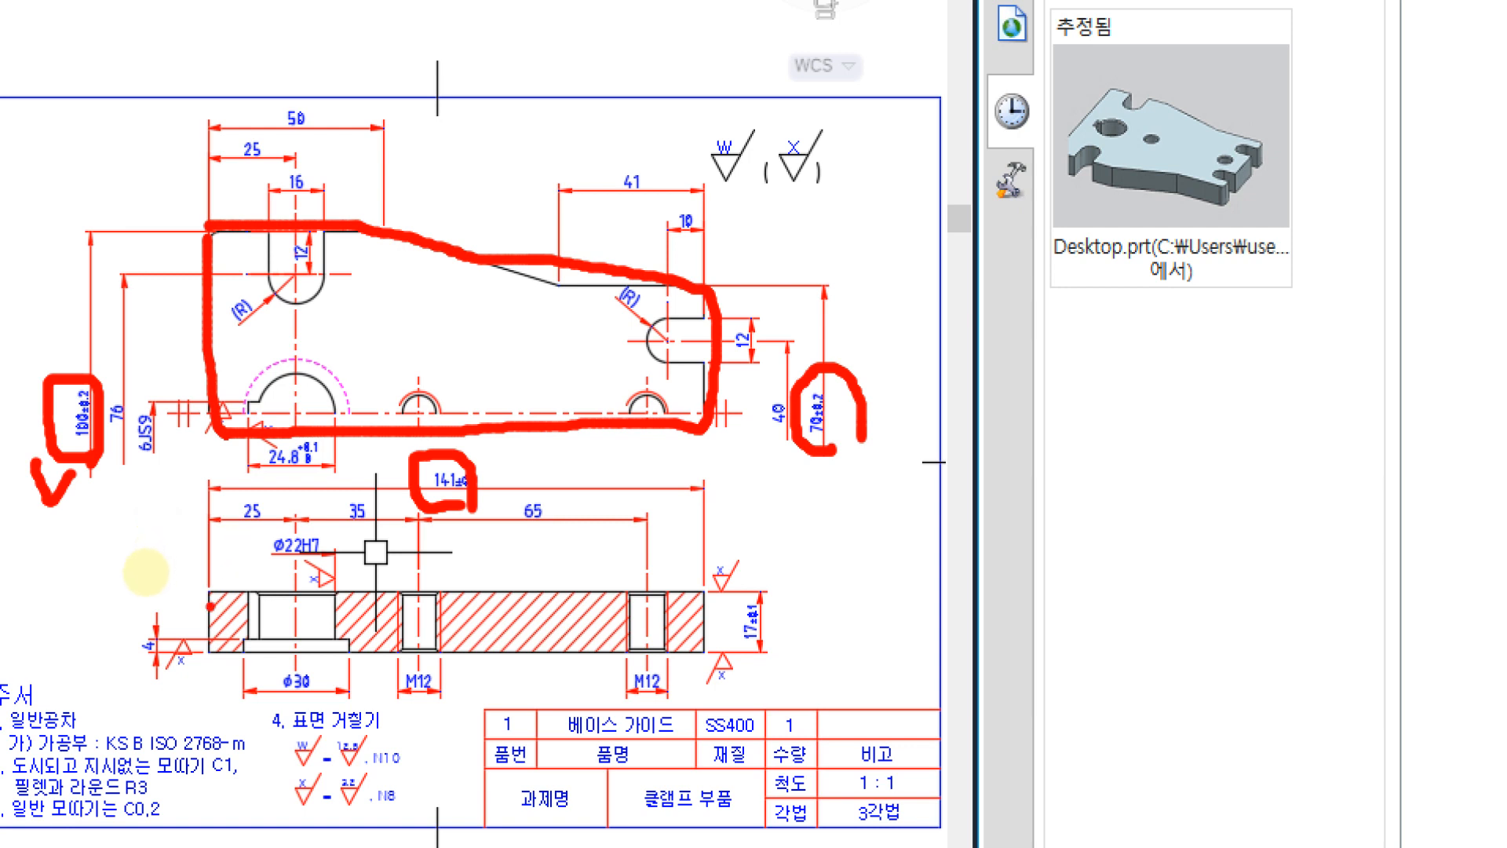
{"action": "mouse_move", "coordinate": [200, 626]}
{"action": "left_mouse_down"}
{"action": "mouse_move", "coordinate": [179, 587]}
{"action": "mouse_move", "coordinate": [228, 614]}
{"action": "mouse_move", "coordinate": [706, 598]}
{"action": "mouse_move", "coordinate": [726, 650]}
{"action": "mouse_move", "coordinate": [172, 651]}
{"action": "left_mouse_up"}
{"action": "left_click_drag", "start_coordinate": [647, 528], "coordinate": [571, 604]}
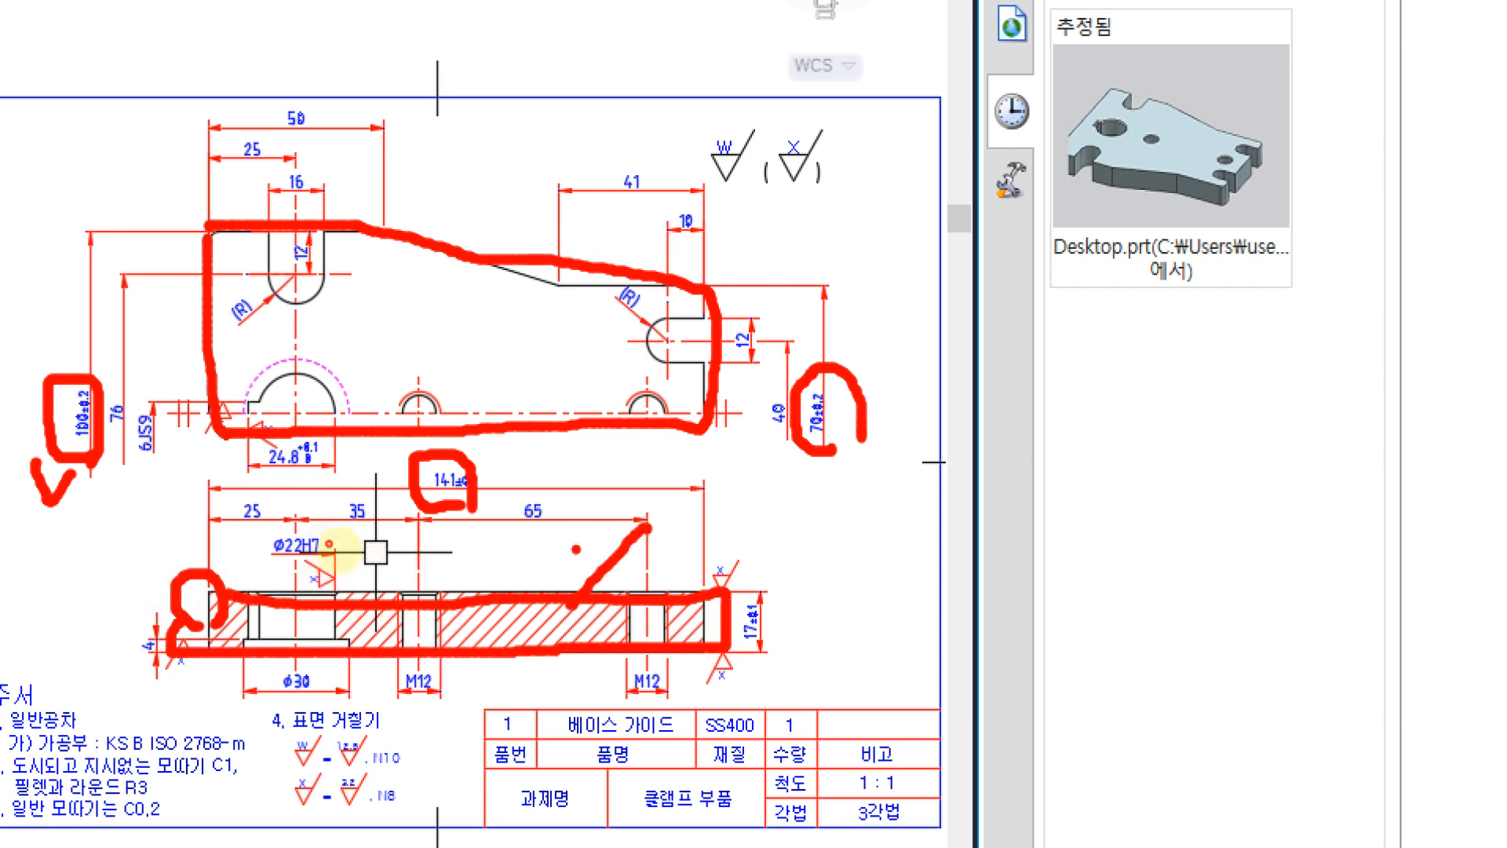
{"action": "left_click_drag", "start_coordinate": [577, 547], "coordinate": [632, 592]}
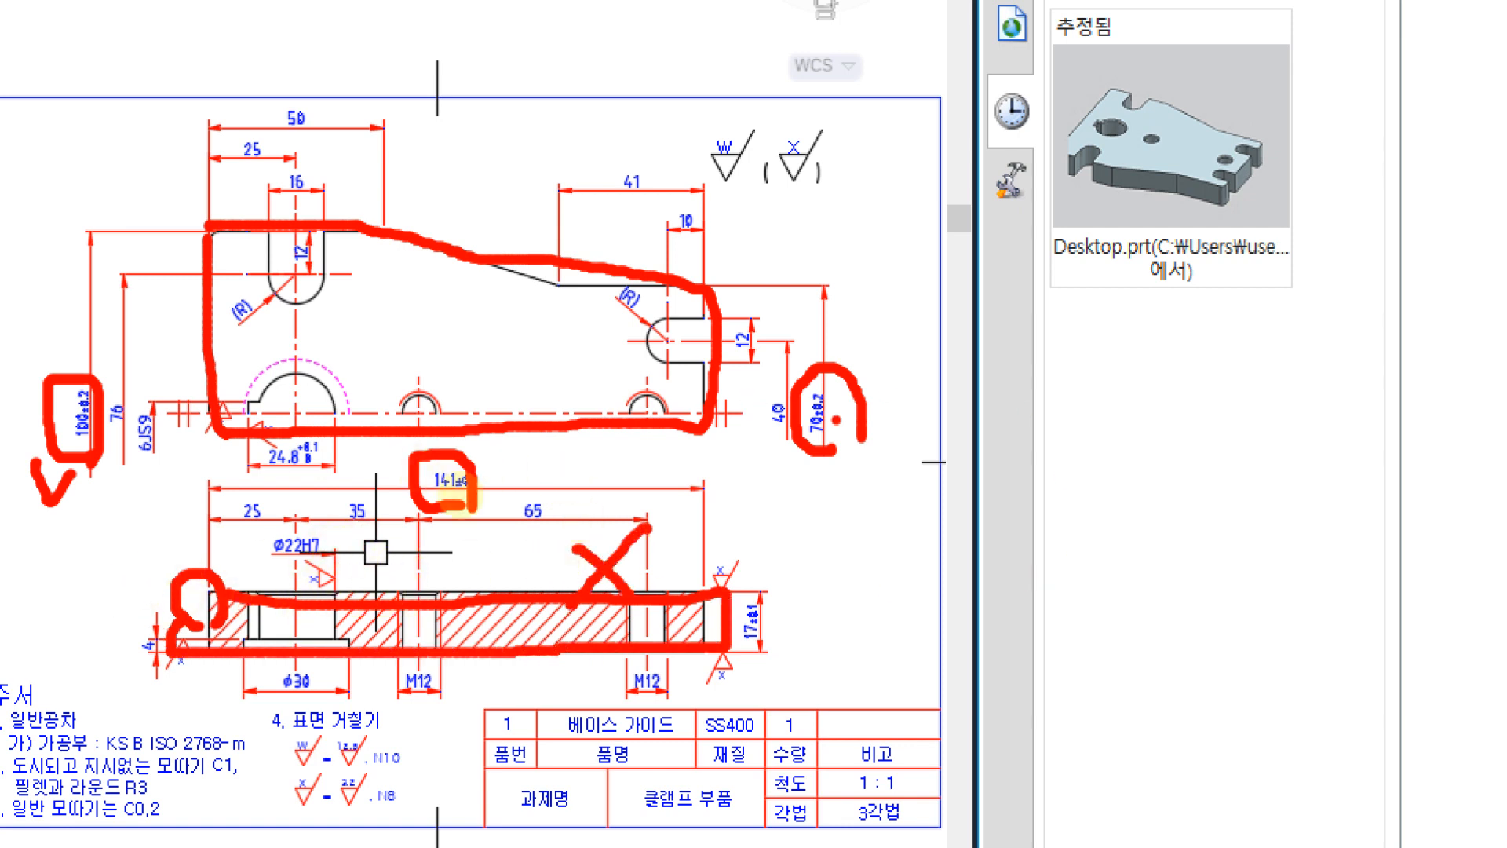
Compare the plan and section views with the finished part's thumbnail in the NX history to plan the modelling approach.
{"action": "left_click_drag", "start_coordinate": [863, 537], "coordinate": [865, 605]}
{"action": "left_click_drag", "start_coordinate": [915, 503], "coordinate": [918, 668]}
{"action": "left_click_drag", "start_coordinate": [954, 537], "coordinate": [977, 609]}
{"action": "left_click_drag", "start_coordinate": [1012, 539], "coordinate": [1032, 628]}
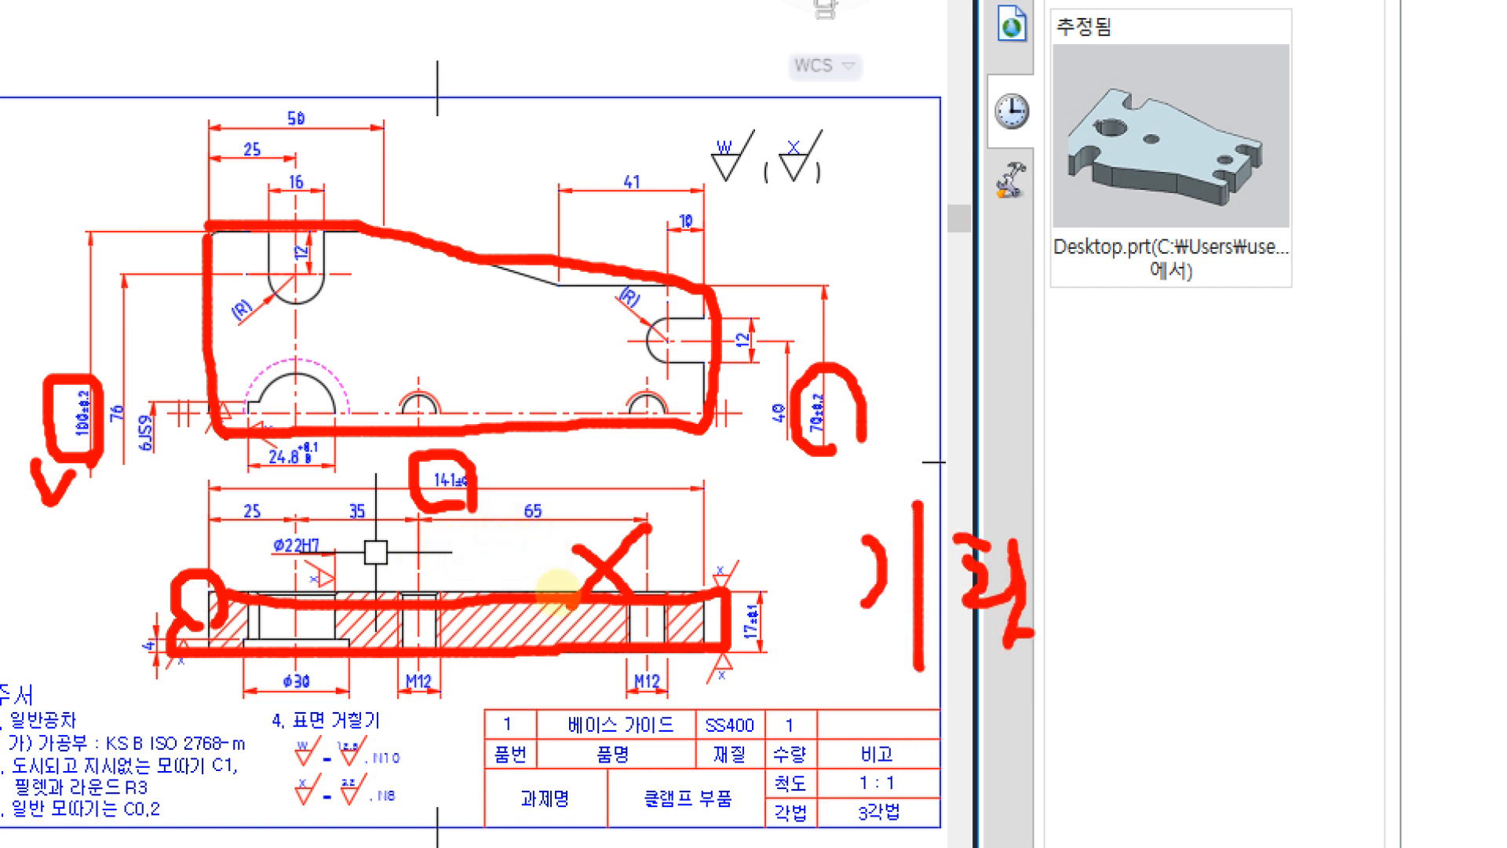
{"action": "mouse_move", "coordinate": [979, 689]}
{"action": "left_mouse_down"}
{"action": "mouse_move", "coordinate": [874, 699]}
{"action": "mouse_move", "coordinate": [962, 507]}
{"action": "mouse_move", "coordinate": [1108, 675]}
{"action": "mouse_move", "coordinate": [946, 694]}
{"action": "left_mouse_up"}
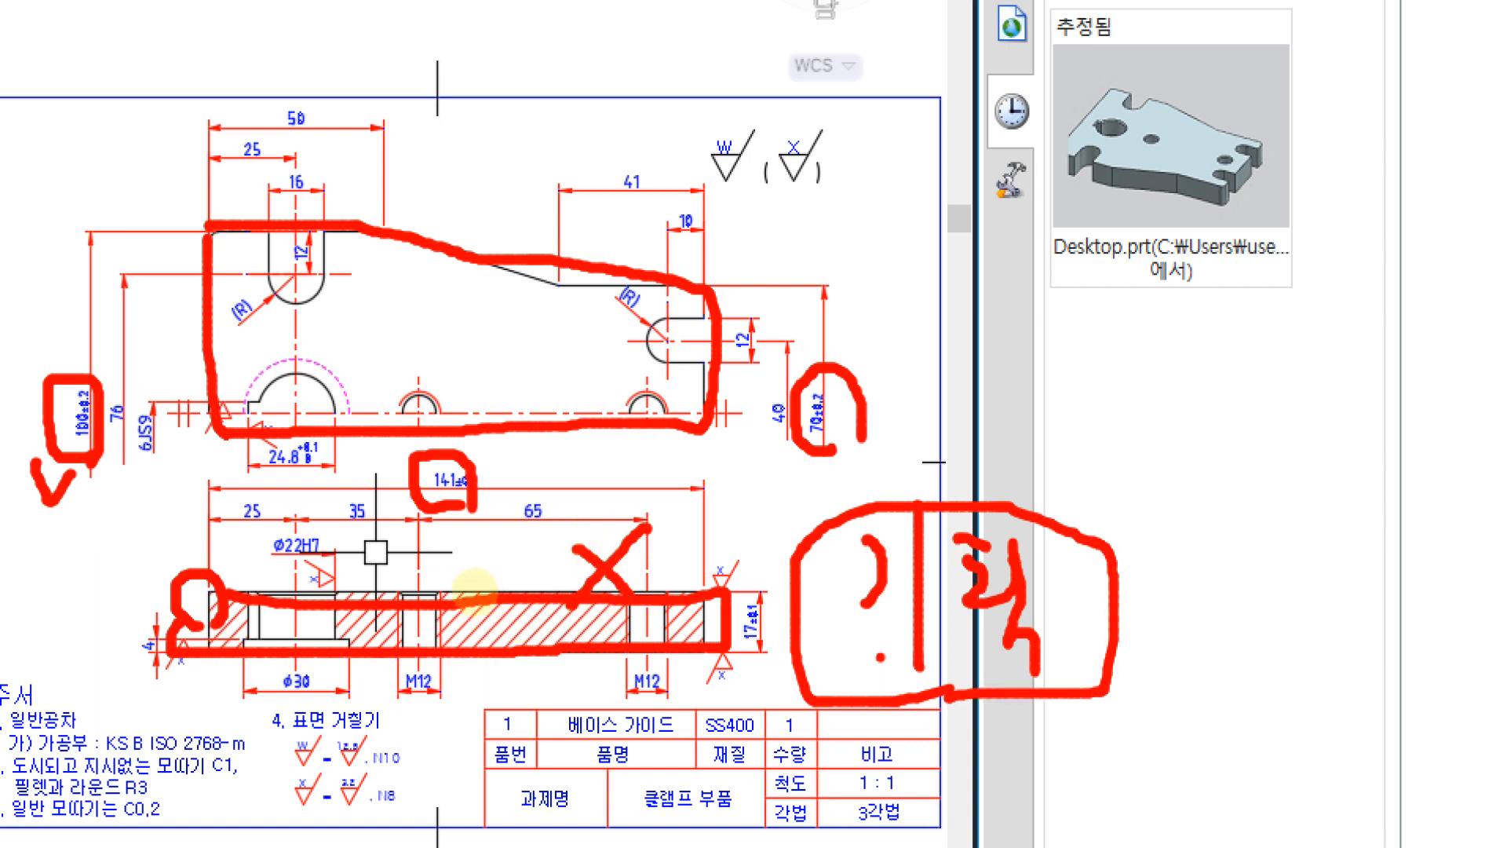
{"action": "mouse_move", "coordinate": [534, 559]}
{"action": "left_mouse_down"}
{"action": "mouse_move", "coordinate": [487, 592]}
{"action": "mouse_move", "coordinate": [773, 493]}
{"action": "left_mouse_up"}
{"action": "mouse_move", "coordinate": [739, 470]}
{"action": "left_mouse_down"}
{"action": "mouse_move", "coordinate": [779, 495]}
{"action": "mouse_move", "coordinate": [757, 520]}
{"action": "left_mouse_up"}
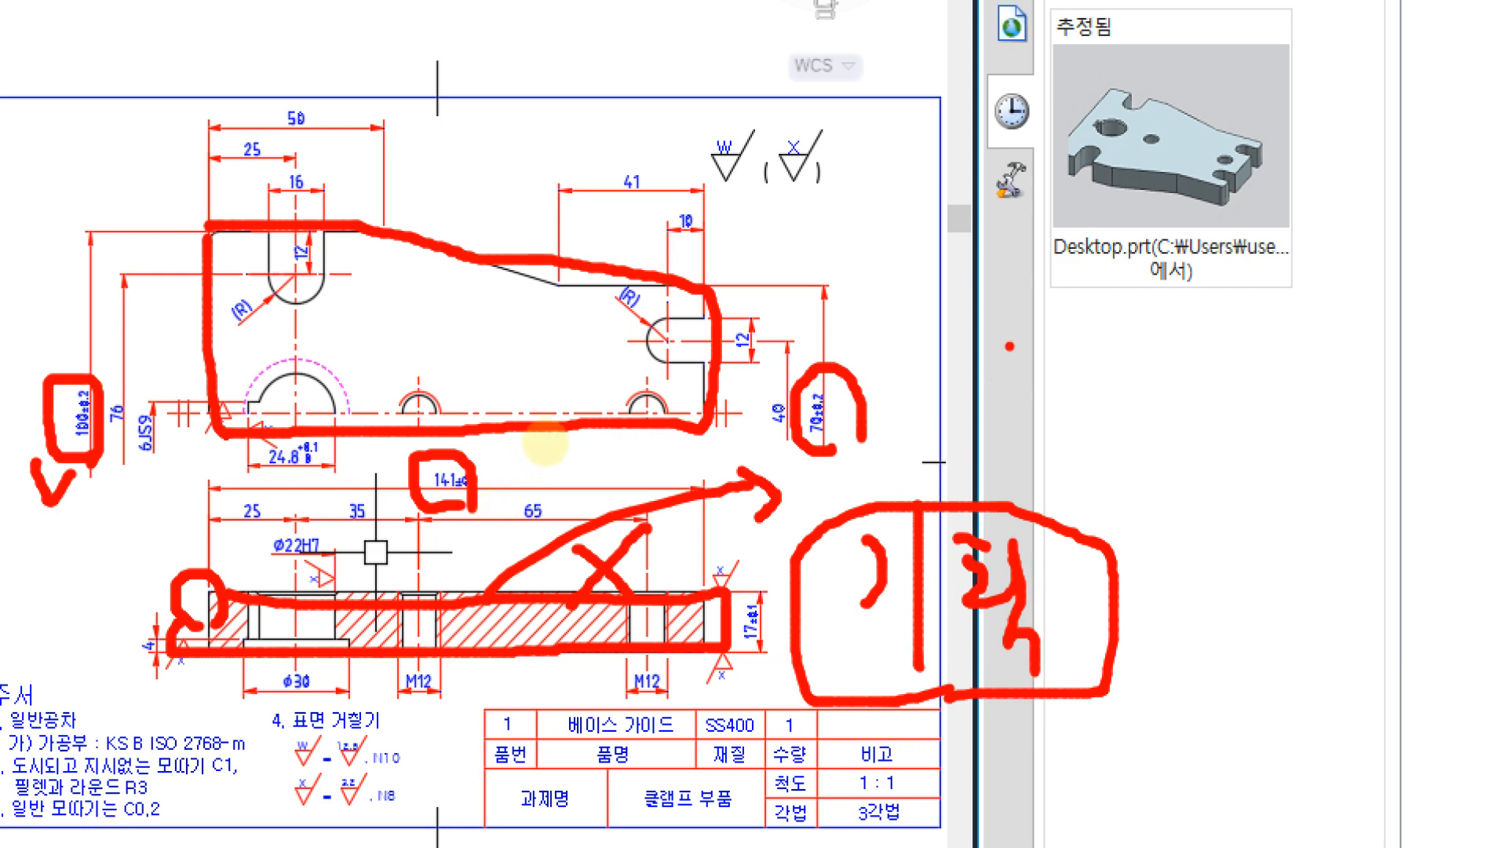
{"action": "left_click_drag", "start_coordinate": [1011, 347], "coordinate": [1011, 424]}
{"action": "left_click_drag", "start_coordinate": [461, 660], "coordinate": [495, 684]}
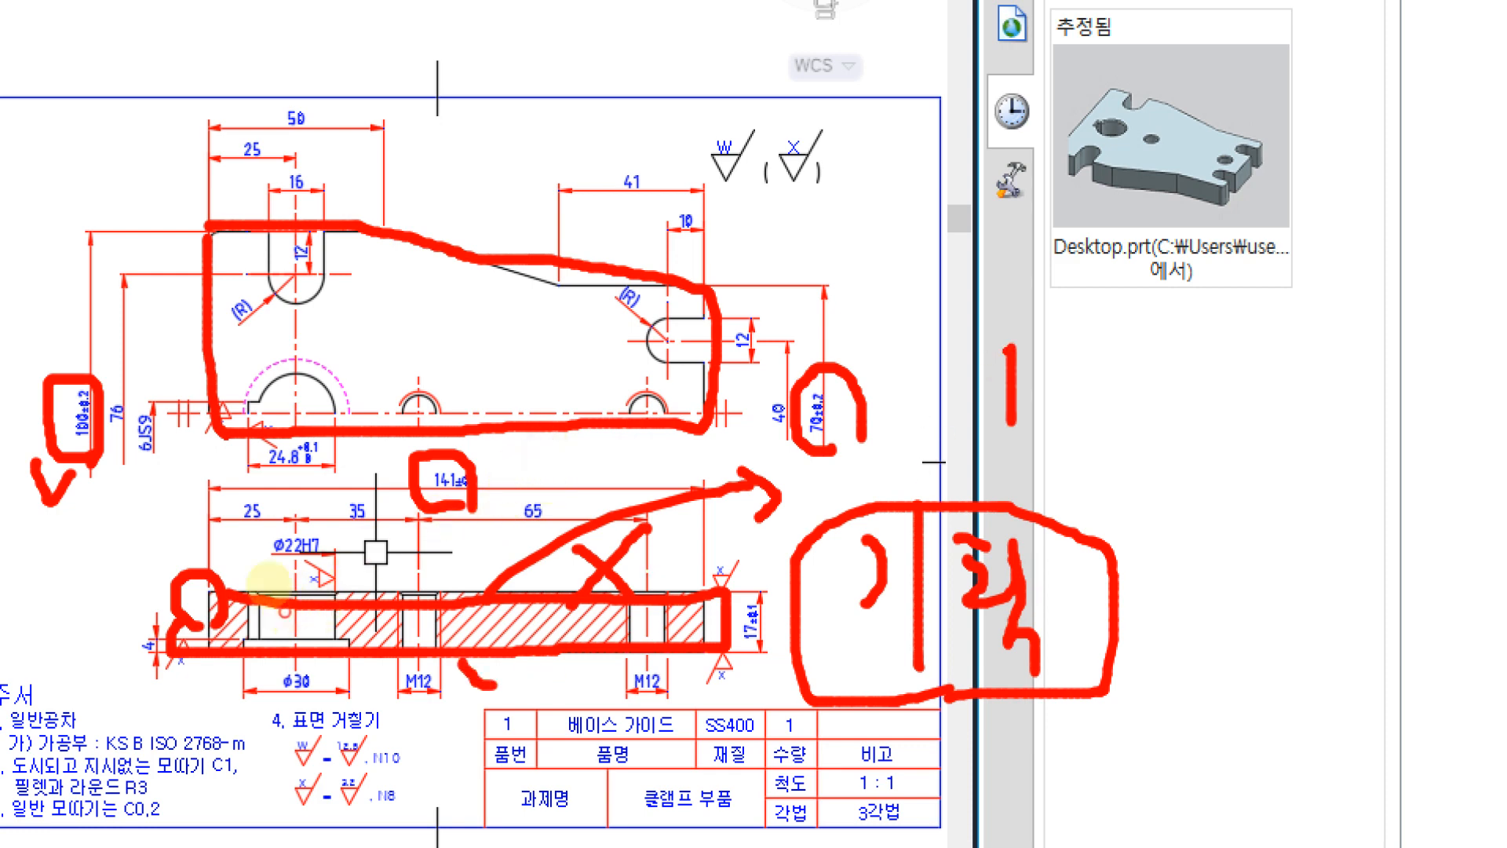
{"action": "left_click_drag", "start_coordinate": [491, 594], "coordinate": [469, 655]}
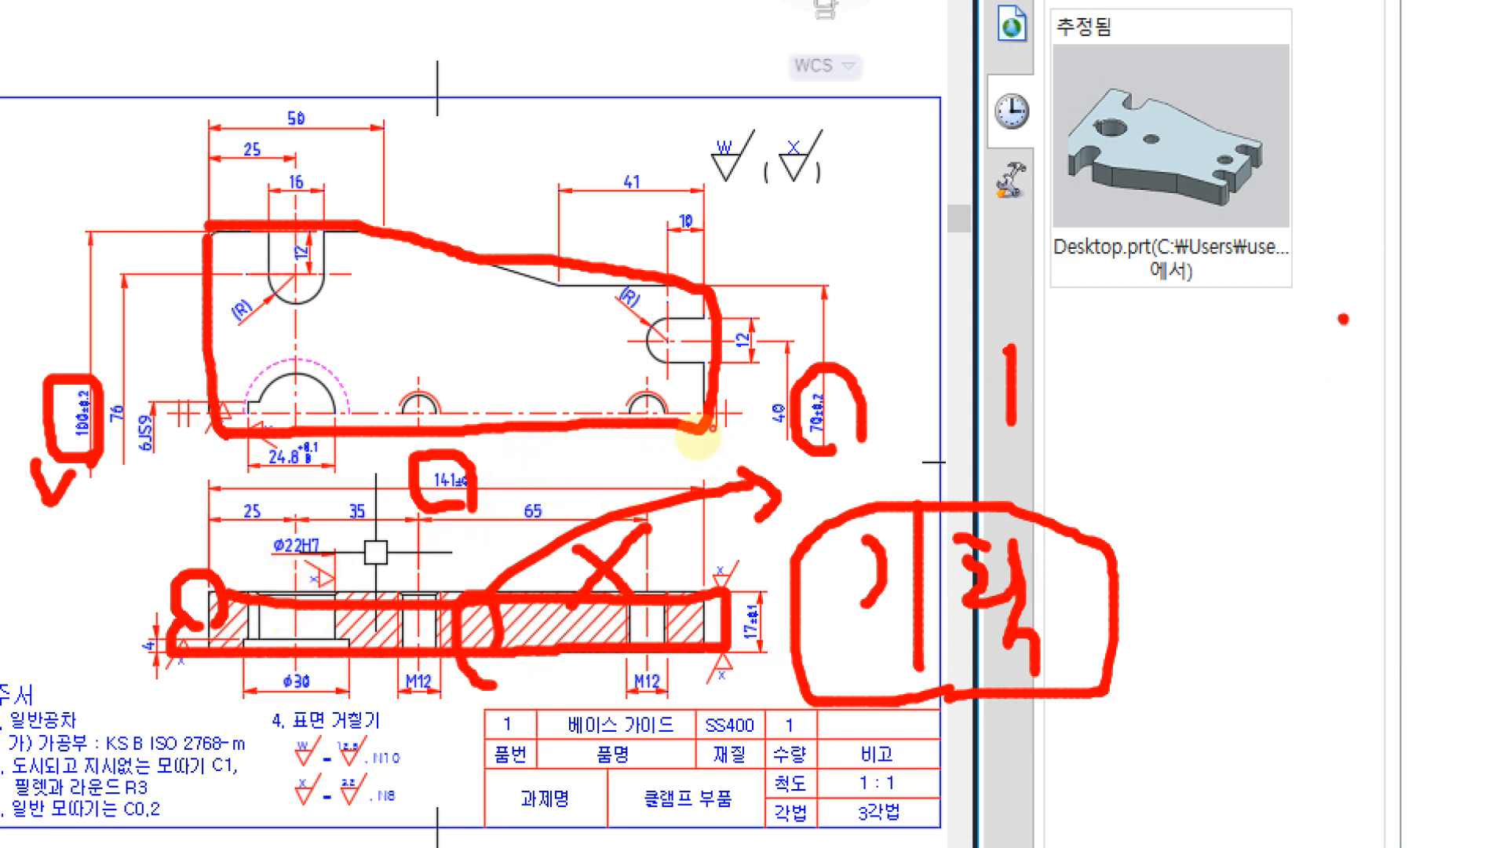
{"action": "left_click_drag", "start_coordinate": [1343, 319], "coordinate": [1270, 383]}
{"action": "mouse_move", "coordinate": [1267, 339]}
{"action": "left_mouse_down"}
{"action": "mouse_move", "coordinate": [1267, 390]}
{"action": "mouse_move", "coordinate": [1325, 389]}
{"action": "left_mouse_up"}
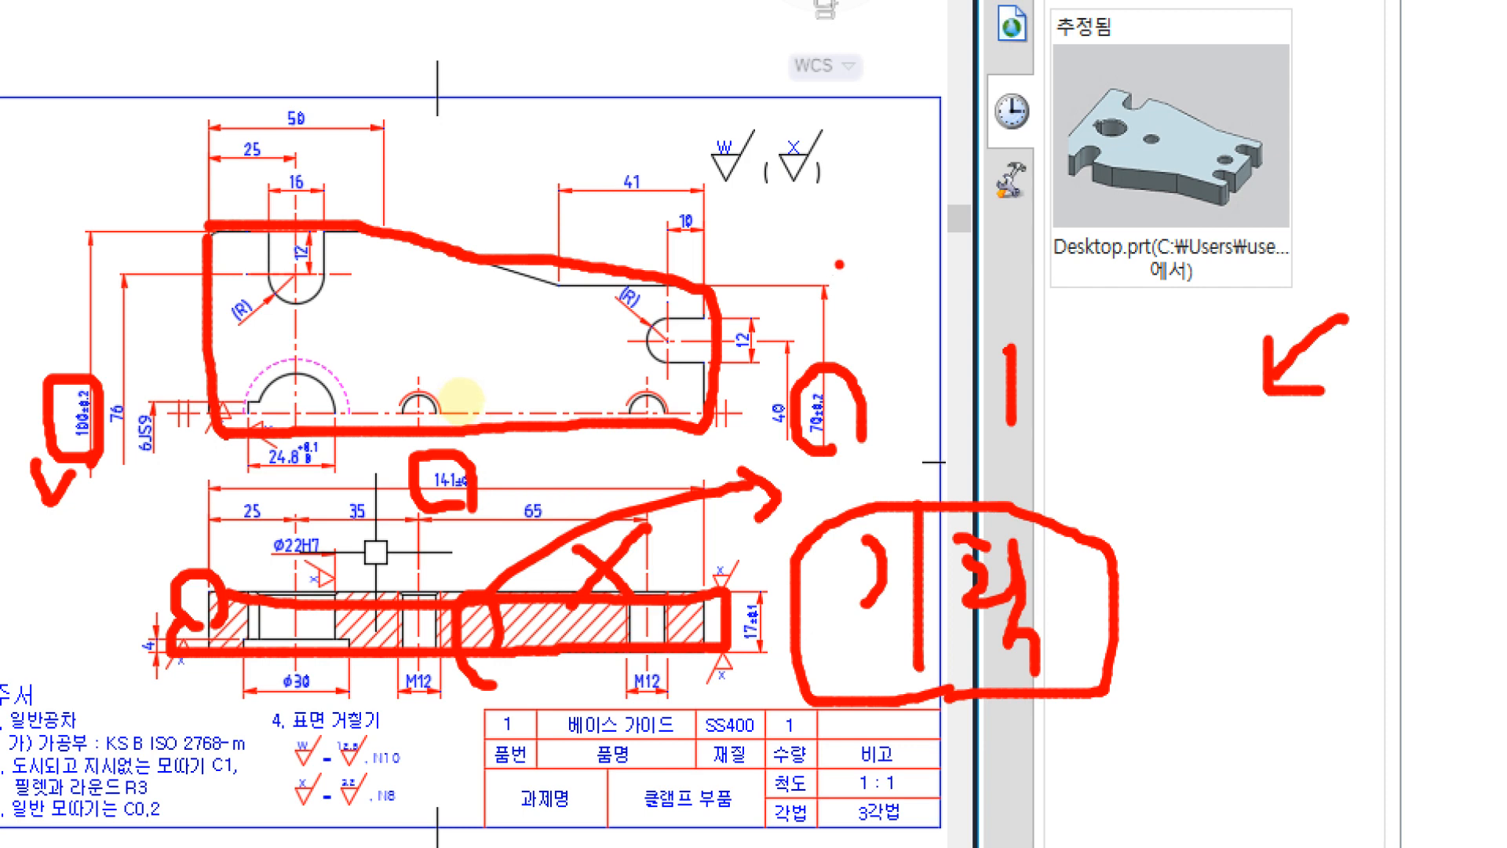
{"action": "mouse_move", "coordinate": [1162, 202]}
{"action": "left_mouse_down"}
{"action": "mouse_move", "coordinate": [1158, 40]}
{"action": "mouse_move", "coordinate": [1273, 177]}
{"action": "mouse_move", "coordinate": [1165, 221]}
{"action": "left_mouse_up"}
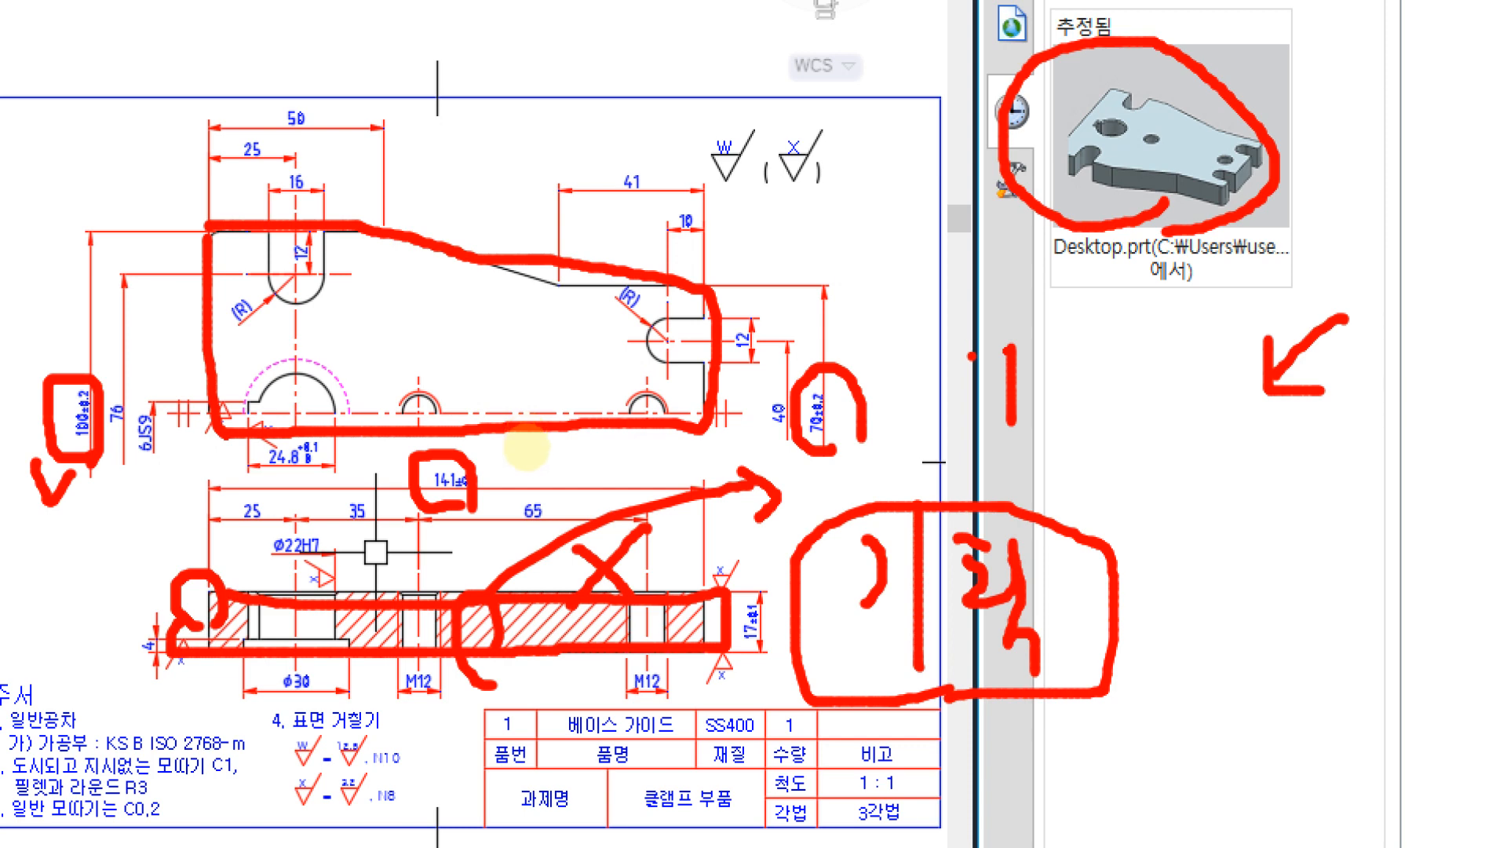
{"action": "mouse_move", "coordinate": [1221, 467]}
{"action": "left_mouse_down"}
{"action": "mouse_move", "coordinate": [1186, 509]}
{"action": "mouse_move", "coordinate": [1217, 512]}
{"action": "left_mouse_up"}
{"action": "mouse_move", "coordinate": [1231, 467]}
{"action": "left_mouse_down"}
{"action": "mouse_move", "coordinate": [1235, 522]}
{"action": "mouse_move", "coordinate": [1271, 521]}
{"action": "left_mouse_up"}
{"action": "left_click_drag", "start_coordinate": [1275, 545], "coordinate": [1278, 452]}
{"action": "left_click_drag", "start_coordinate": [1281, 463], "coordinate": [1321, 575]}
{"action": "mouse_move", "coordinate": [1146, 444]}
{"action": "left_mouse_down"}
{"action": "mouse_move", "coordinate": [1278, 587]}
{"action": "mouse_move", "coordinate": [1343, 577]}
{"action": "mouse_move", "coordinate": [1273, 606]}
{"action": "left_mouse_up"}
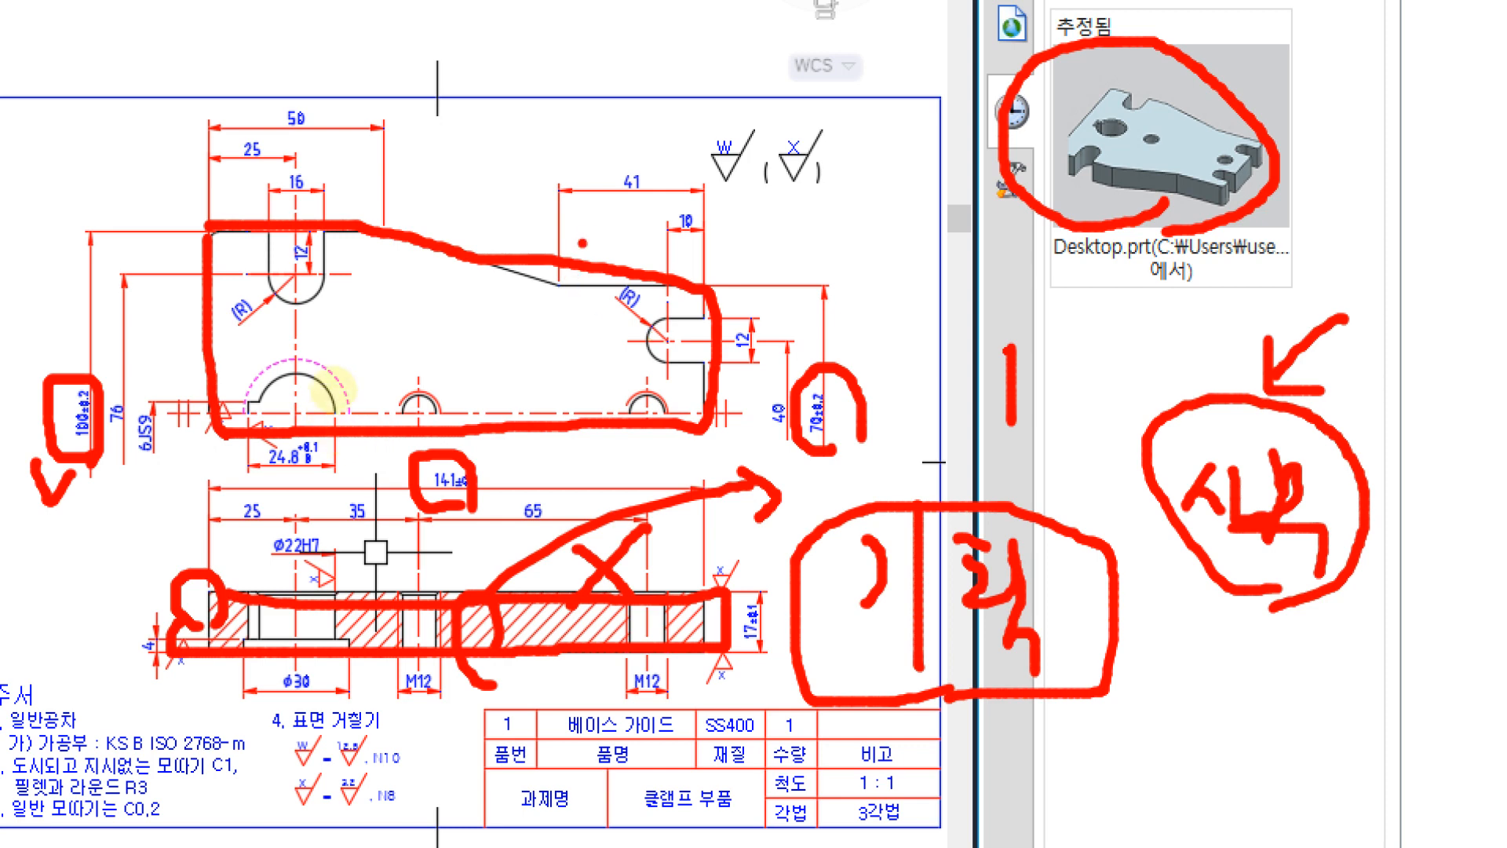
{"action": "left_click_drag", "start_coordinate": [587, 233], "coordinate": [637, 210]}
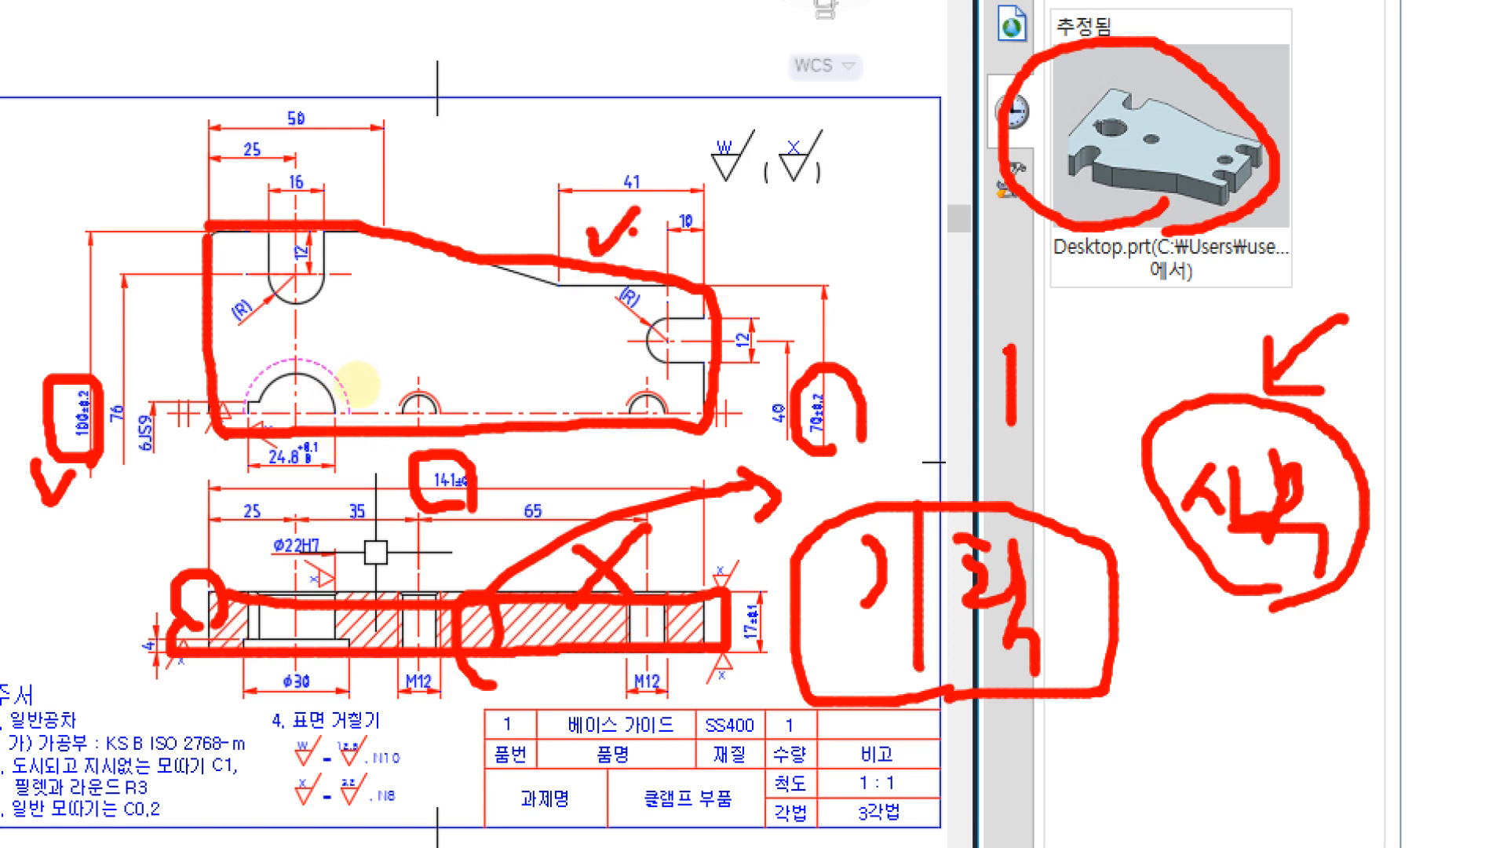
{"action": "key", "text": "Escape"}
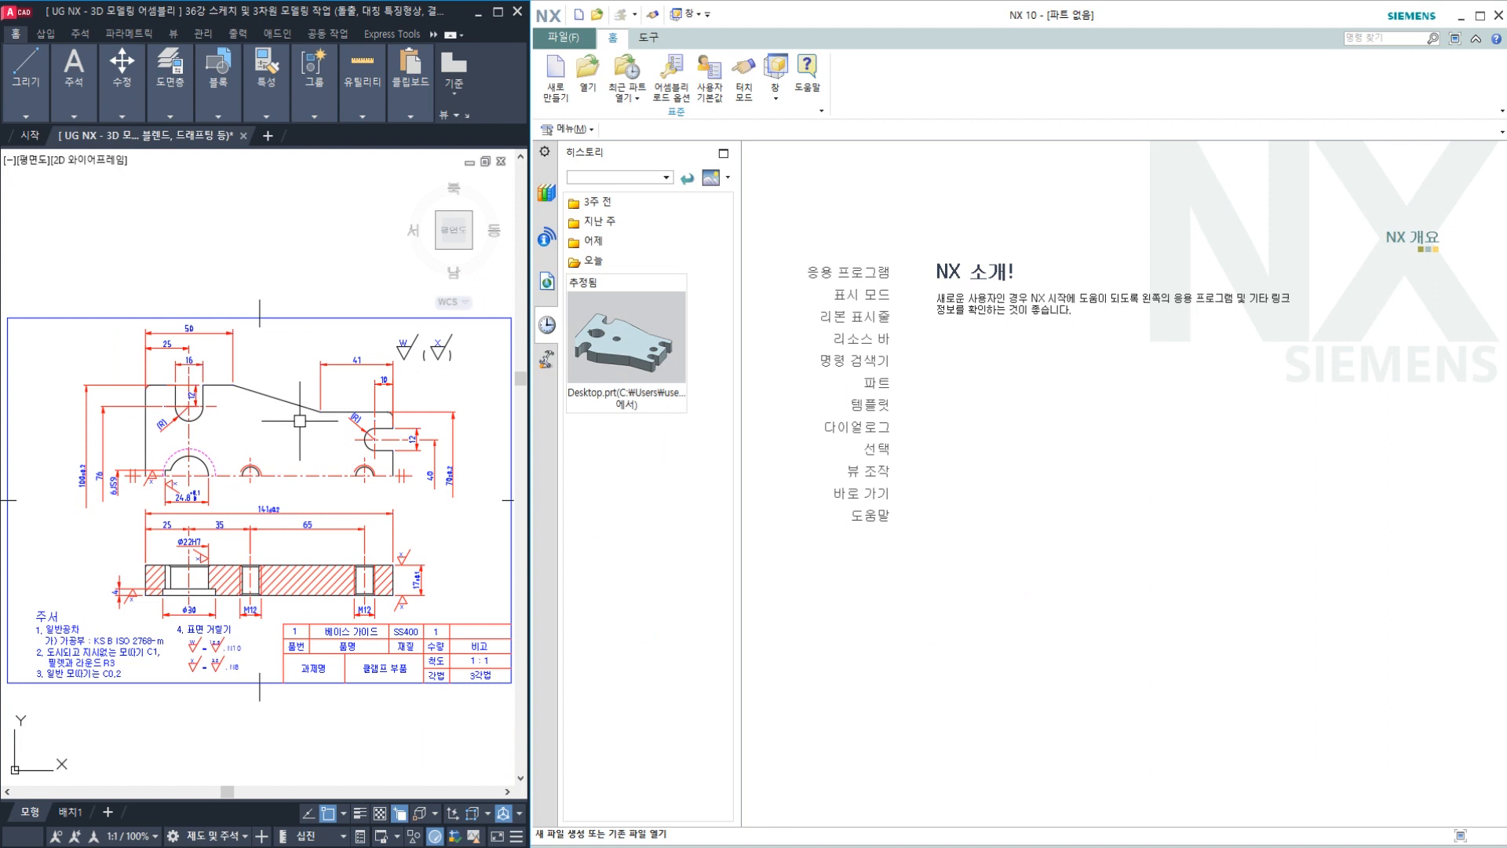
Examine the plan view's half outline, its two open slots and the holes on the symmetry line to plan the sketch and mirroring.
{"action": "scroll", "coordinate": [284, 449], "scroll_direction": "up", "scroll_amount": 3}
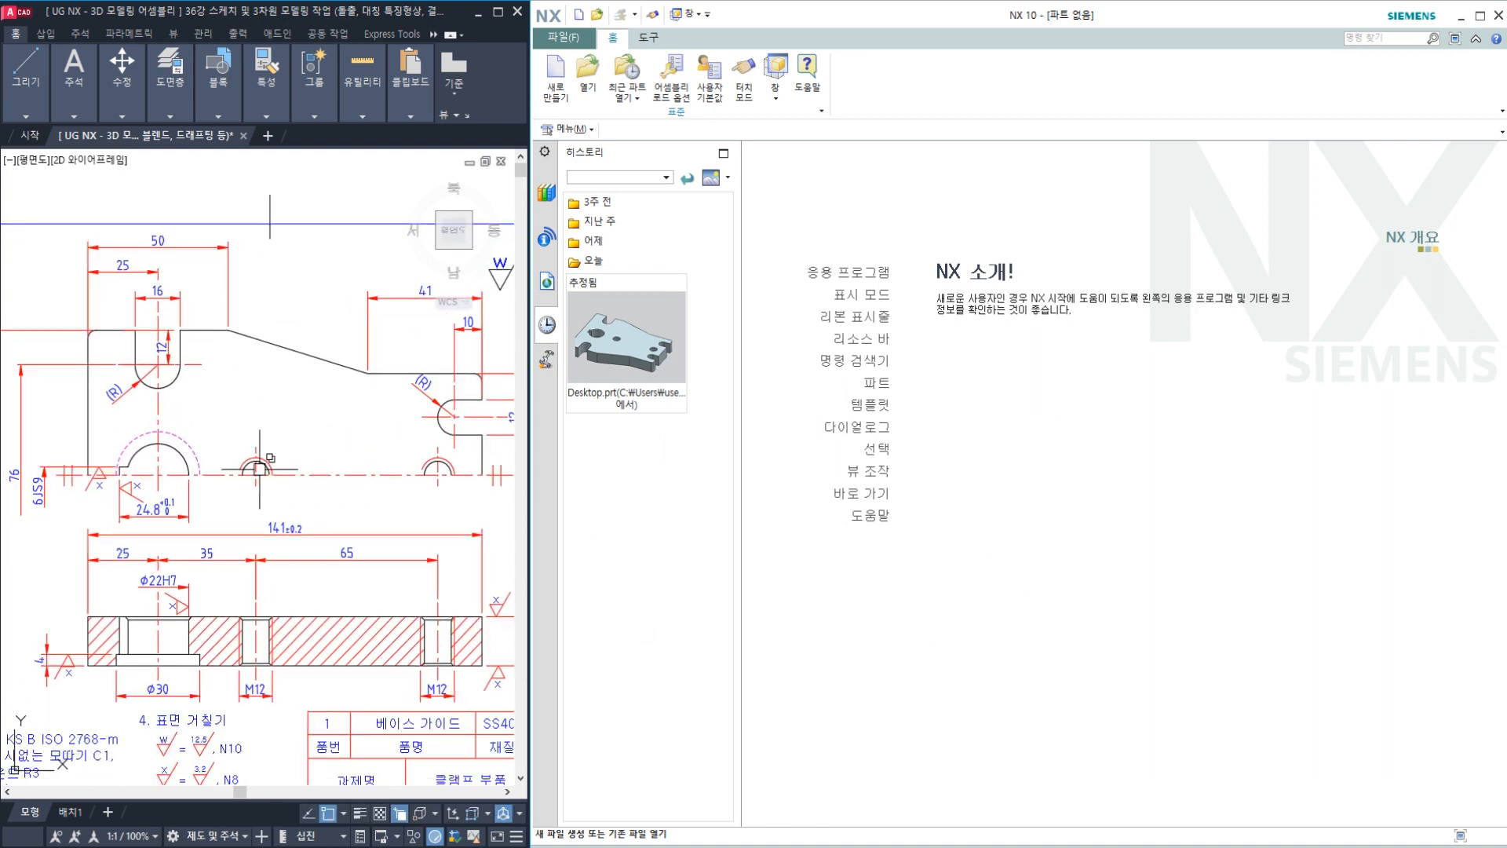
{"action": "middle_click_drag", "start_coordinate": [224, 463], "coordinate": [197, 467]}
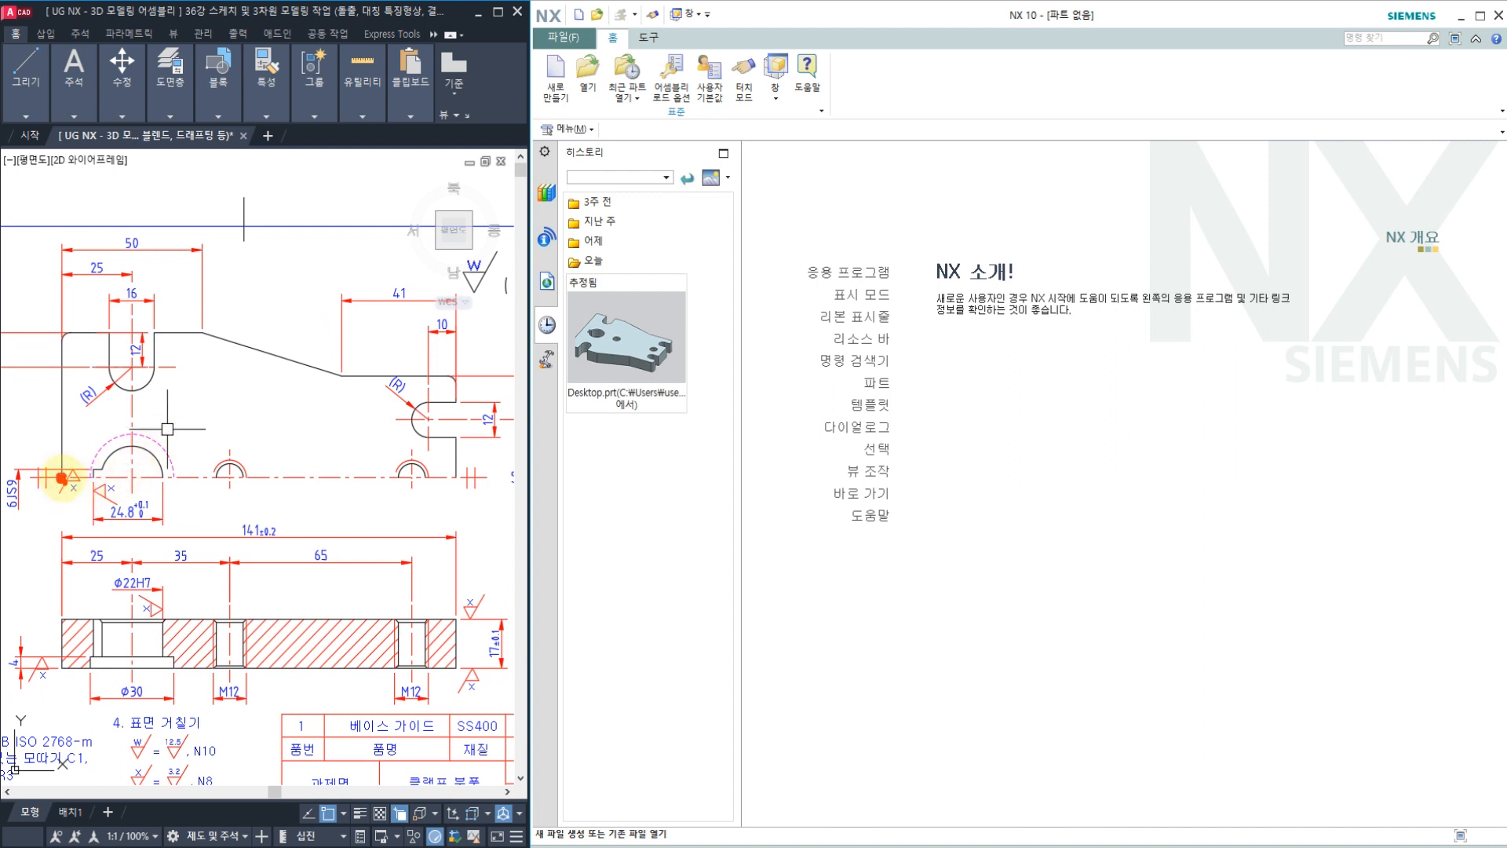
{"action": "left_click_drag", "start_coordinate": [61, 478], "coordinate": [52, 343]}
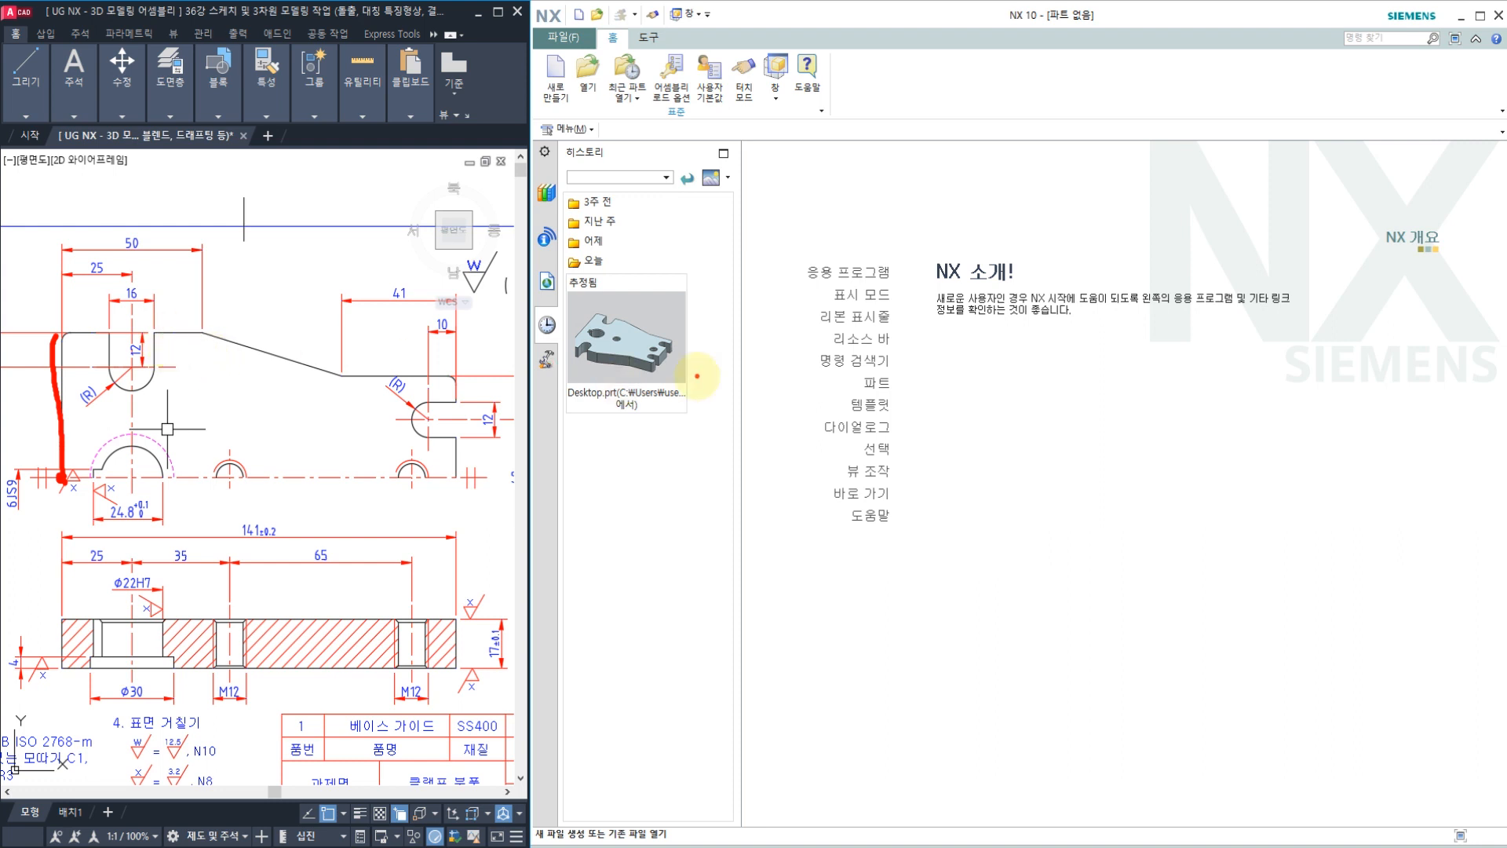
{"action": "mouse_move", "coordinate": [750, 471]}
{"action": "left_mouse_down"}
{"action": "mouse_move", "coordinate": [761, 316]}
{"action": "mouse_move", "coordinate": [877, 311]}
{"action": "mouse_move", "coordinate": [938, 359]}
{"action": "mouse_move", "coordinate": [1079, 361]}
{"action": "mouse_move", "coordinate": [1124, 416]}
{"action": "mouse_move", "coordinate": [1131, 470]}
{"action": "left_mouse_up"}
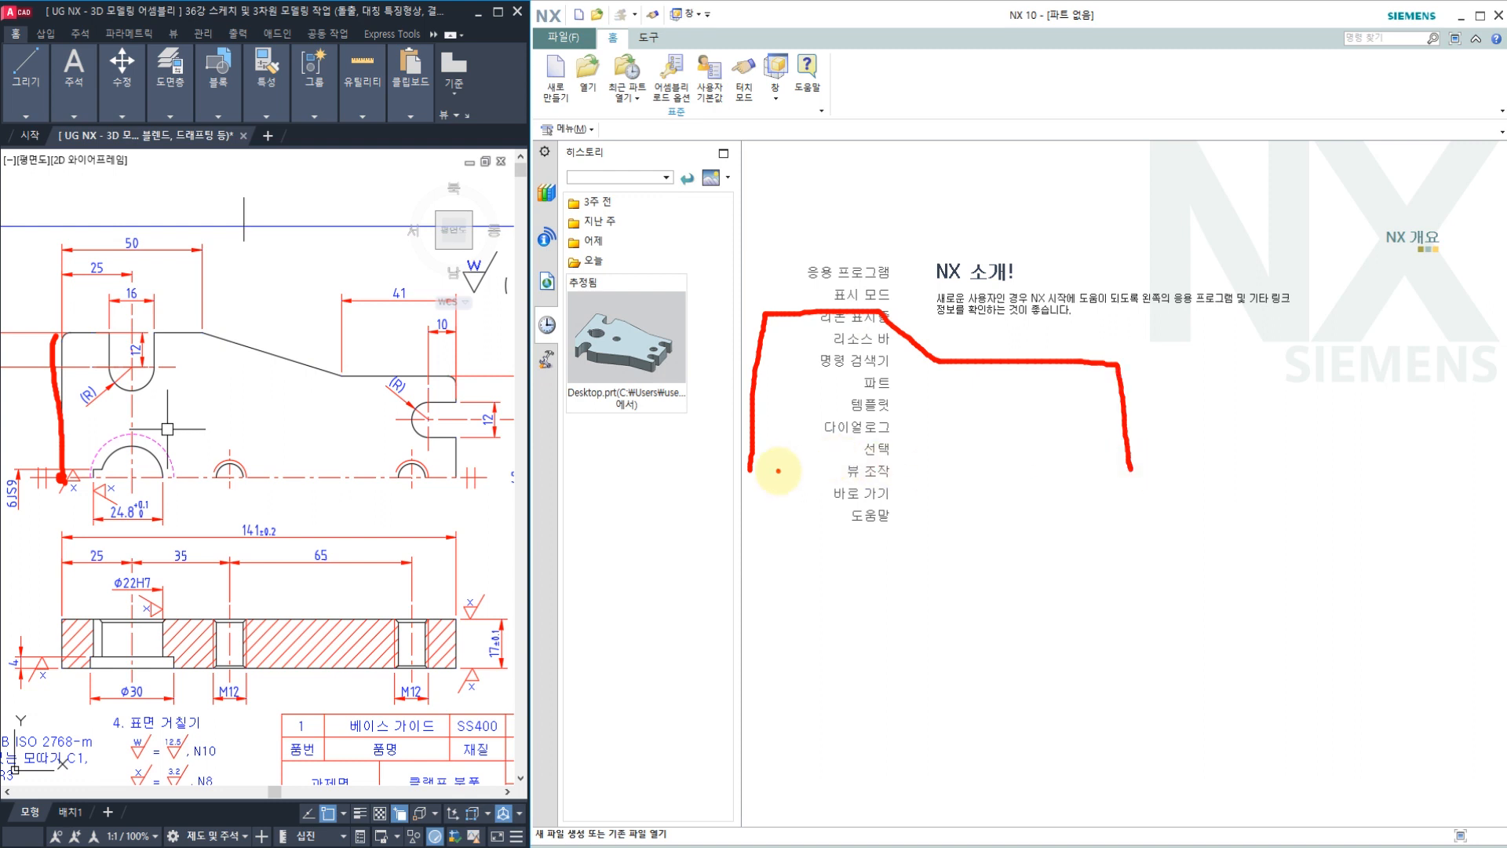
{"action": "left_click_drag", "start_coordinate": [773, 471], "coordinate": [1130, 464]}
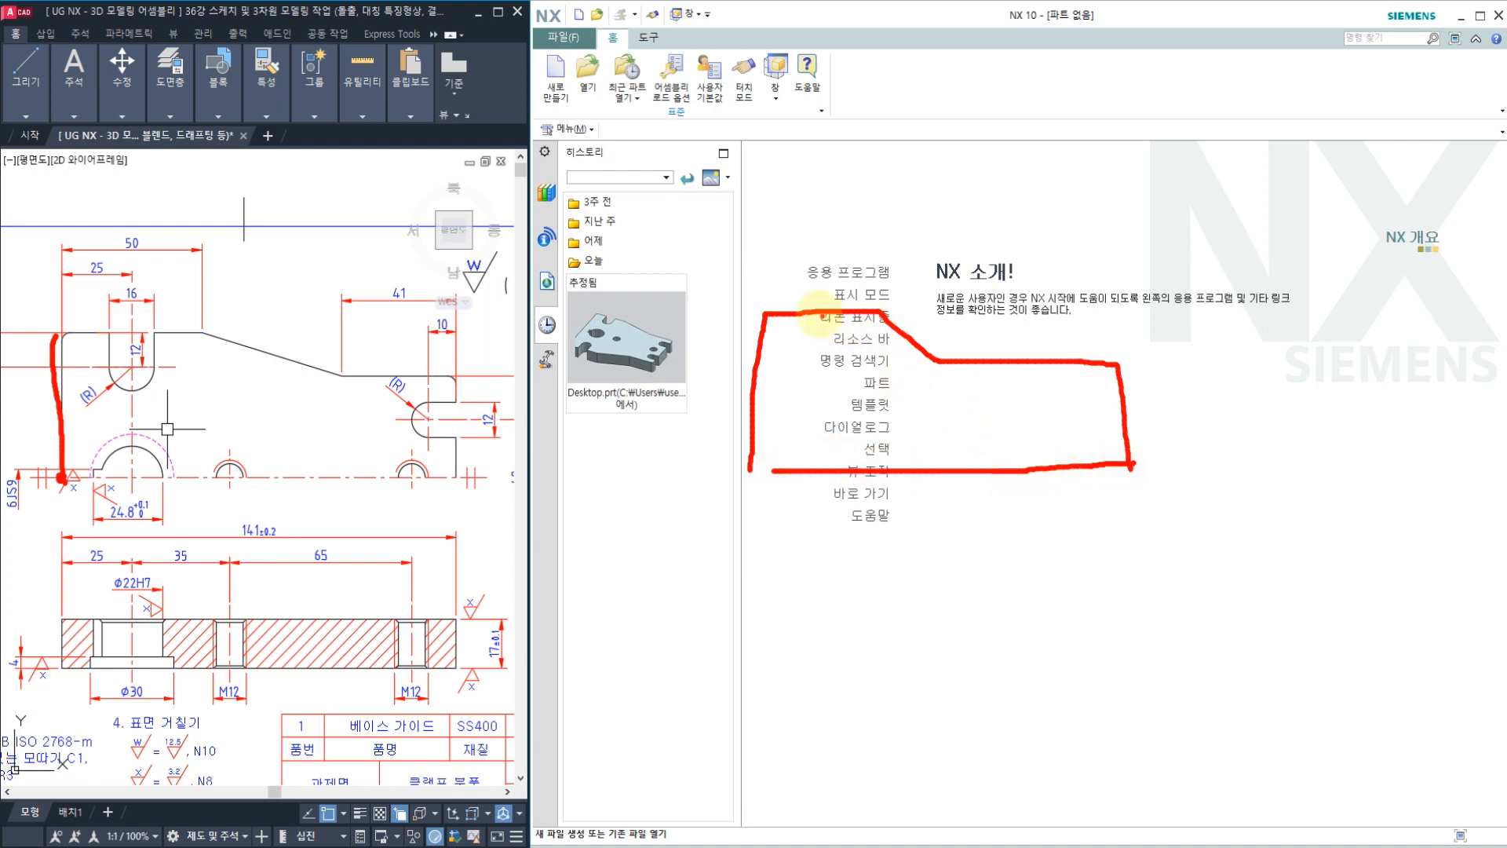
{"action": "mouse_move", "coordinate": [816, 313]}
{"action": "left_mouse_down"}
{"action": "mouse_move", "coordinate": [817, 377]}
{"action": "mouse_move", "coordinate": [853, 363]}
{"action": "left_mouse_up"}
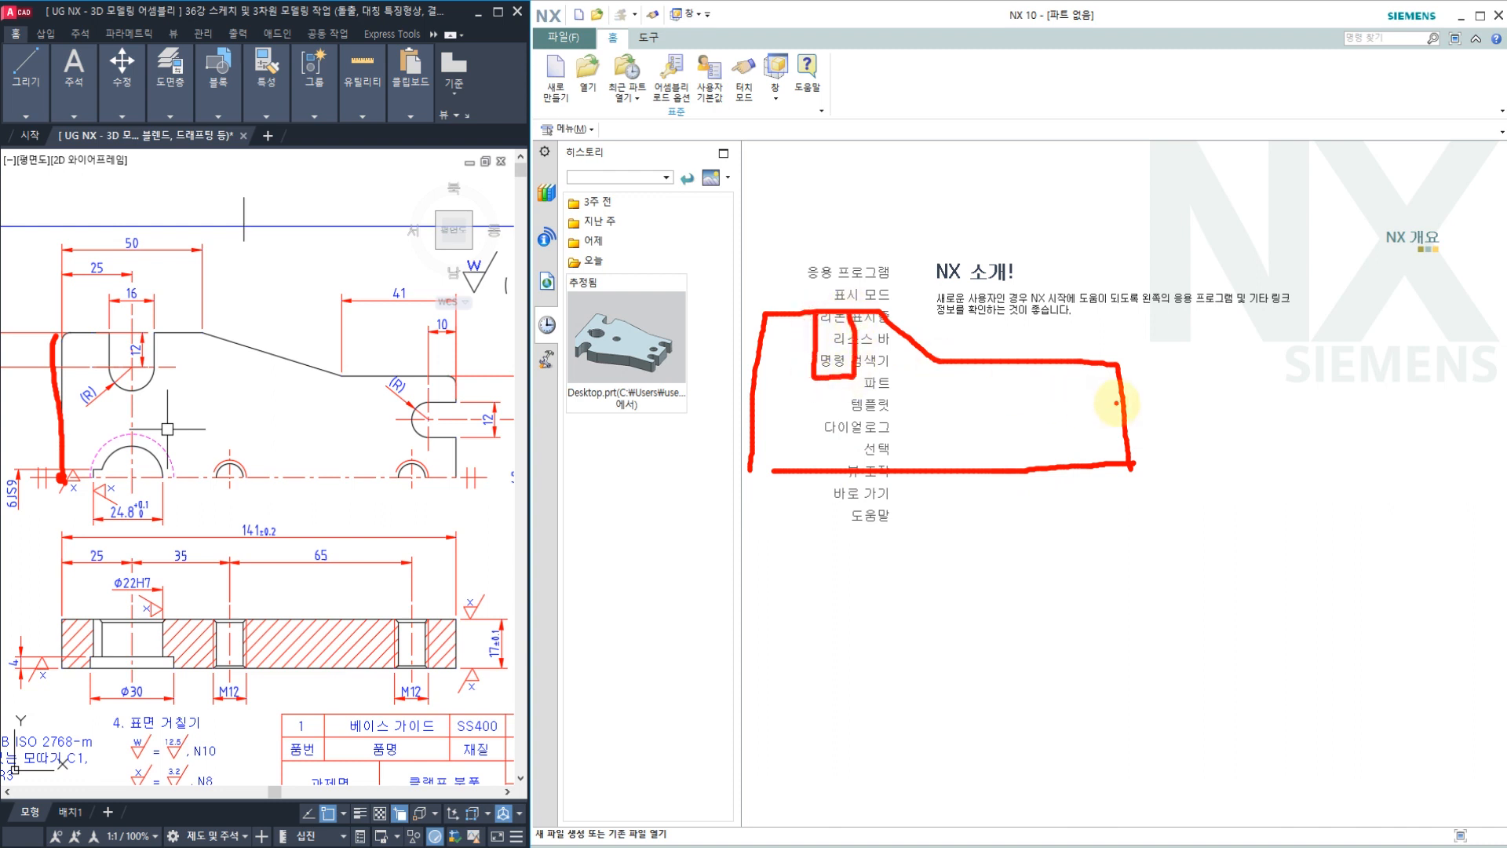
{"action": "mouse_move", "coordinate": [1121, 394]}
{"action": "left_mouse_down"}
{"action": "mouse_move", "coordinate": [1060, 428]}
{"action": "mouse_move", "coordinate": [1122, 419]}
{"action": "left_mouse_up"}
{"action": "mouse_move", "coordinate": [1021, 402]}
{"action": "left_mouse_down"}
{"action": "mouse_move", "coordinate": [962, 376]}
{"action": "mouse_move", "coordinate": [1080, 318]}
{"action": "mouse_move", "coordinate": [1111, 259]}
{"action": "mouse_move", "coordinate": [1134, 310]}
{"action": "left_mouse_up"}
{"action": "left_click_drag", "start_coordinate": [1077, 376], "coordinate": [1061, 431]}
{"action": "mouse_move", "coordinate": [848, 375]}
{"action": "left_mouse_down"}
{"action": "mouse_move", "coordinate": [806, 372]}
{"action": "mouse_move", "coordinate": [847, 387]}
{"action": "left_mouse_up"}
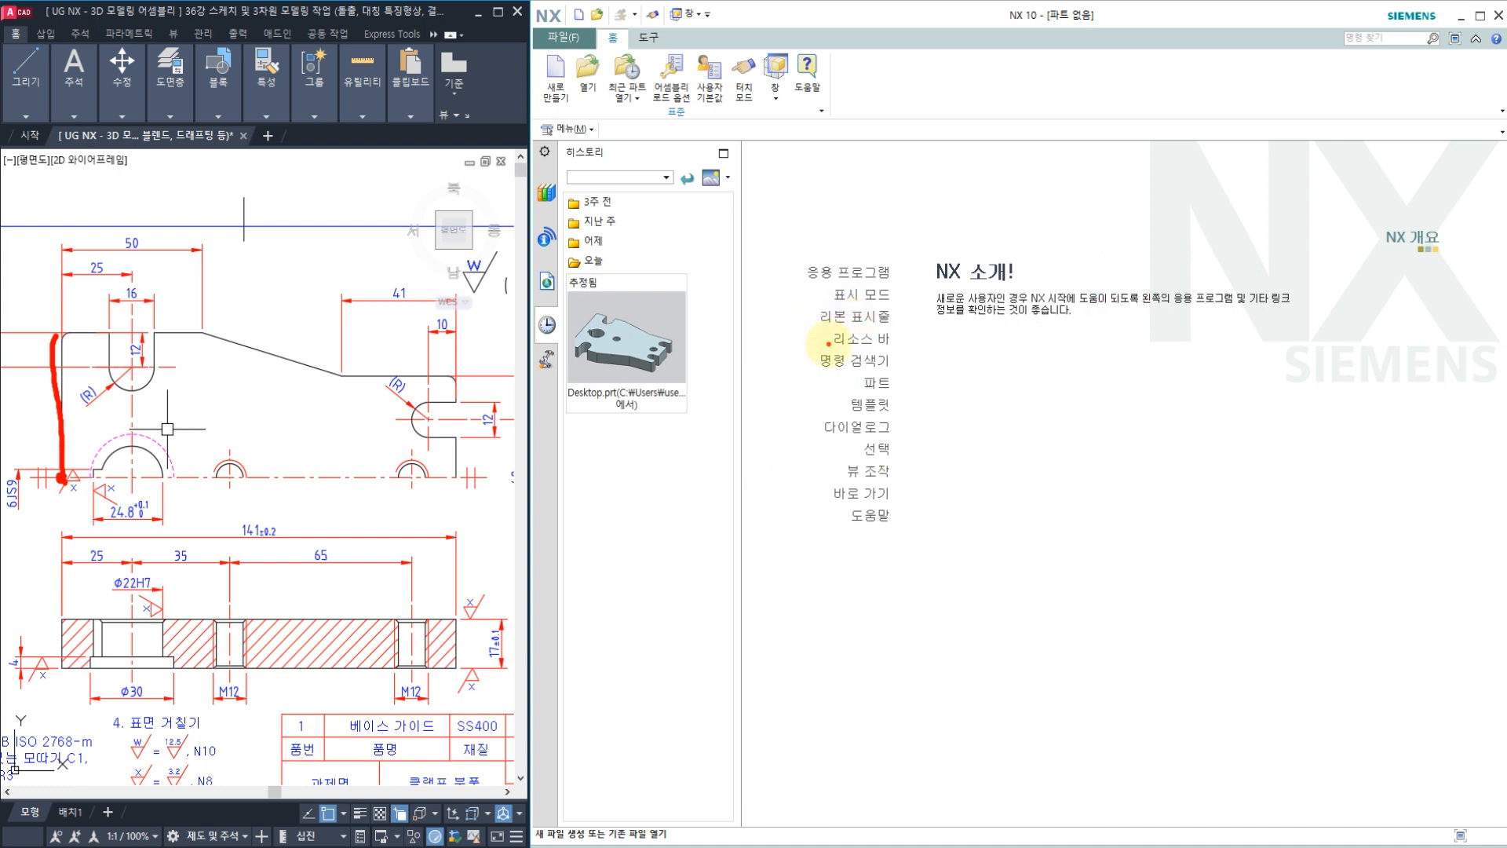
{"action": "mouse_move", "coordinate": [785, 495]}
{"action": "left_mouse_down"}
{"action": "mouse_move", "coordinate": [793, 296]}
{"action": "mouse_move", "coordinate": [894, 289]}
{"action": "mouse_move", "coordinate": [983, 357]}
{"action": "mouse_move", "coordinate": [1060, 386]}
{"action": "mouse_move", "coordinate": [1181, 381]}
{"action": "mouse_move", "coordinate": [1191, 394]}
{"action": "mouse_move", "coordinate": [1114, 432]}
{"action": "mouse_move", "coordinate": [1138, 459]}
{"action": "mouse_move", "coordinate": [1194, 458]}
{"action": "mouse_move", "coordinate": [1194, 505]}
{"action": "mouse_move", "coordinate": [777, 496]}
{"action": "left_mouse_up"}
{"action": "mouse_move", "coordinate": [883, 518]}
{"action": "left_mouse_down"}
{"action": "mouse_move", "coordinate": [813, 510]}
{"action": "mouse_move", "coordinate": [895, 483]}
{"action": "mouse_move", "coordinate": [886, 525]}
{"action": "mouse_move", "coordinate": [893, 506]}
{"action": "mouse_move", "coordinate": [1026, 521]}
{"action": "left_mouse_up"}
{"action": "mouse_move", "coordinate": [828, 533]}
{"action": "left_mouse_down"}
{"action": "mouse_move", "coordinate": [992, 596]}
{"action": "mouse_move", "coordinate": [1048, 480]}
{"action": "mouse_move", "coordinate": [969, 539]}
{"action": "mouse_move", "coordinate": [860, 428]}
{"action": "mouse_move", "coordinate": [734, 259]}
{"action": "mouse_move", "coordinate": [1227, 305]}
{"action": "mouse_move", "coordinate": [1161, 511]}
{"action": "mouse_move", "coordinate": [916, 437]}
{"action": "left_mouse_up"}
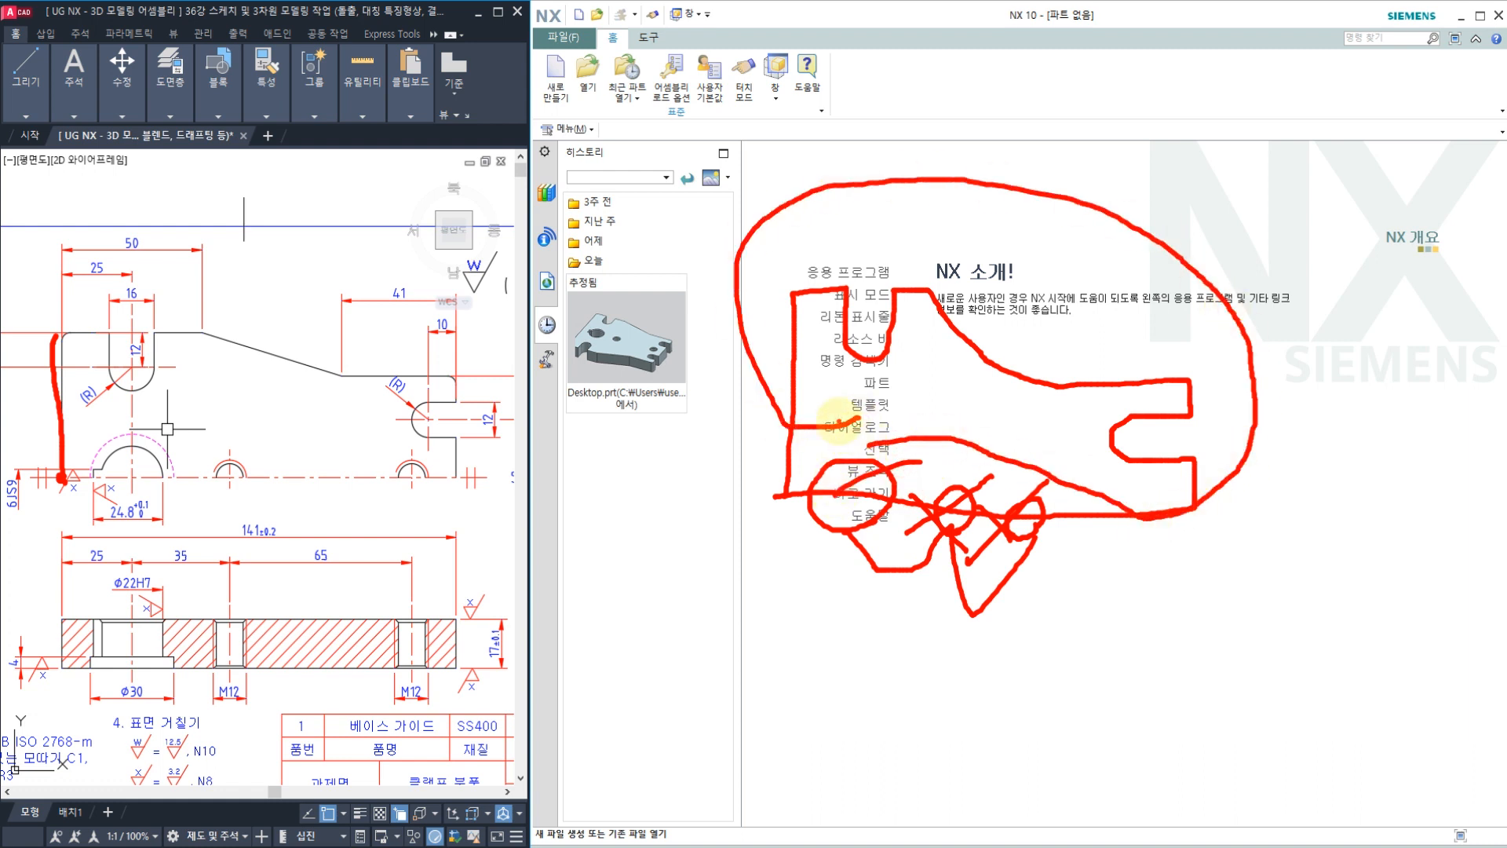
{"action": "key", "text": "Escape"}
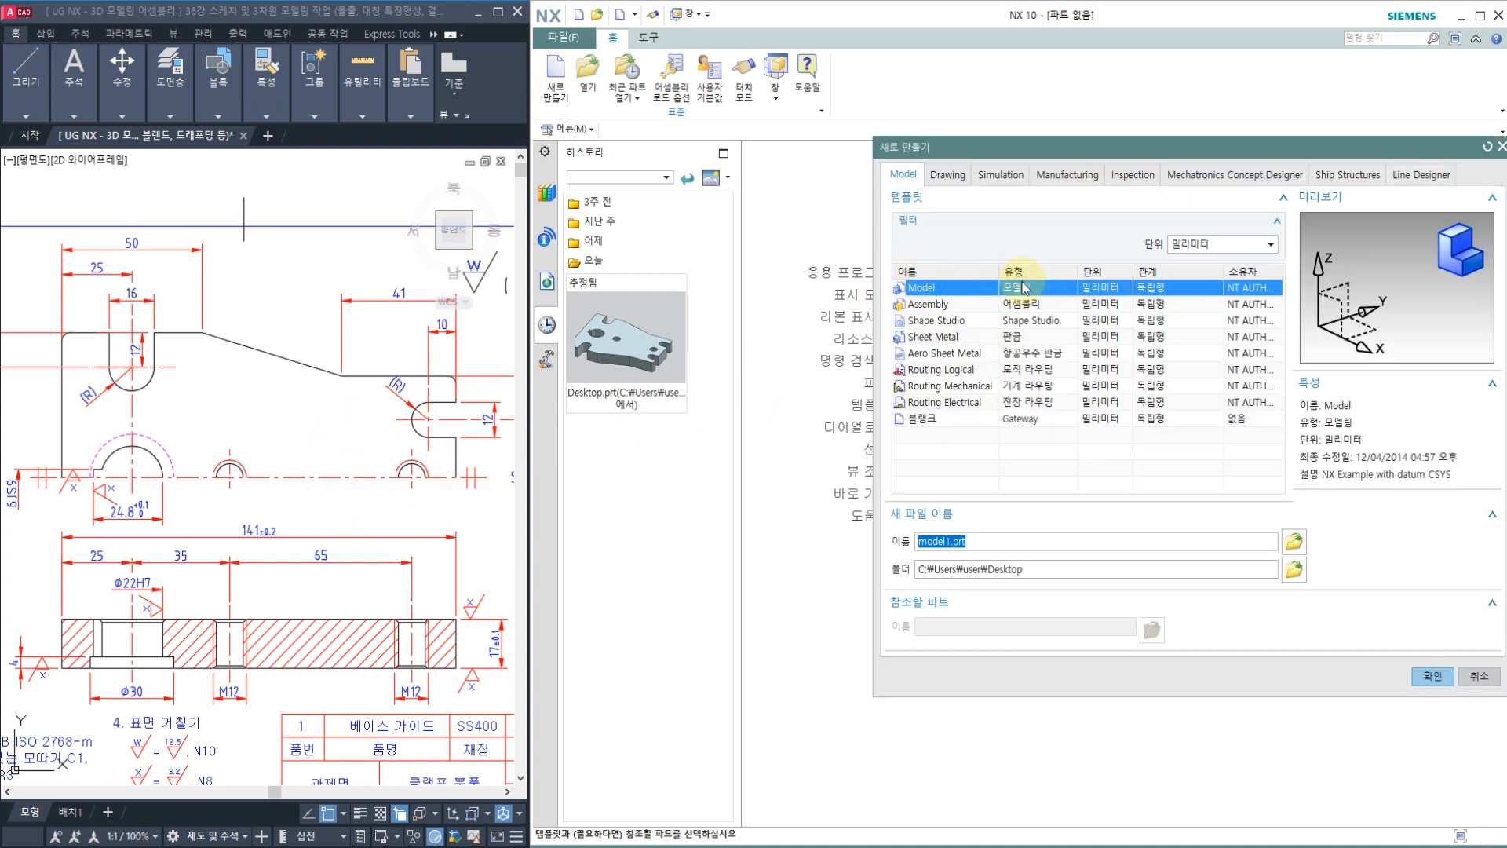
In NX, create the millimetre Model part model1.prt and start a sketch on the XY datum plane.
{"action": "left_click", "coordinate": [1433, 676]}
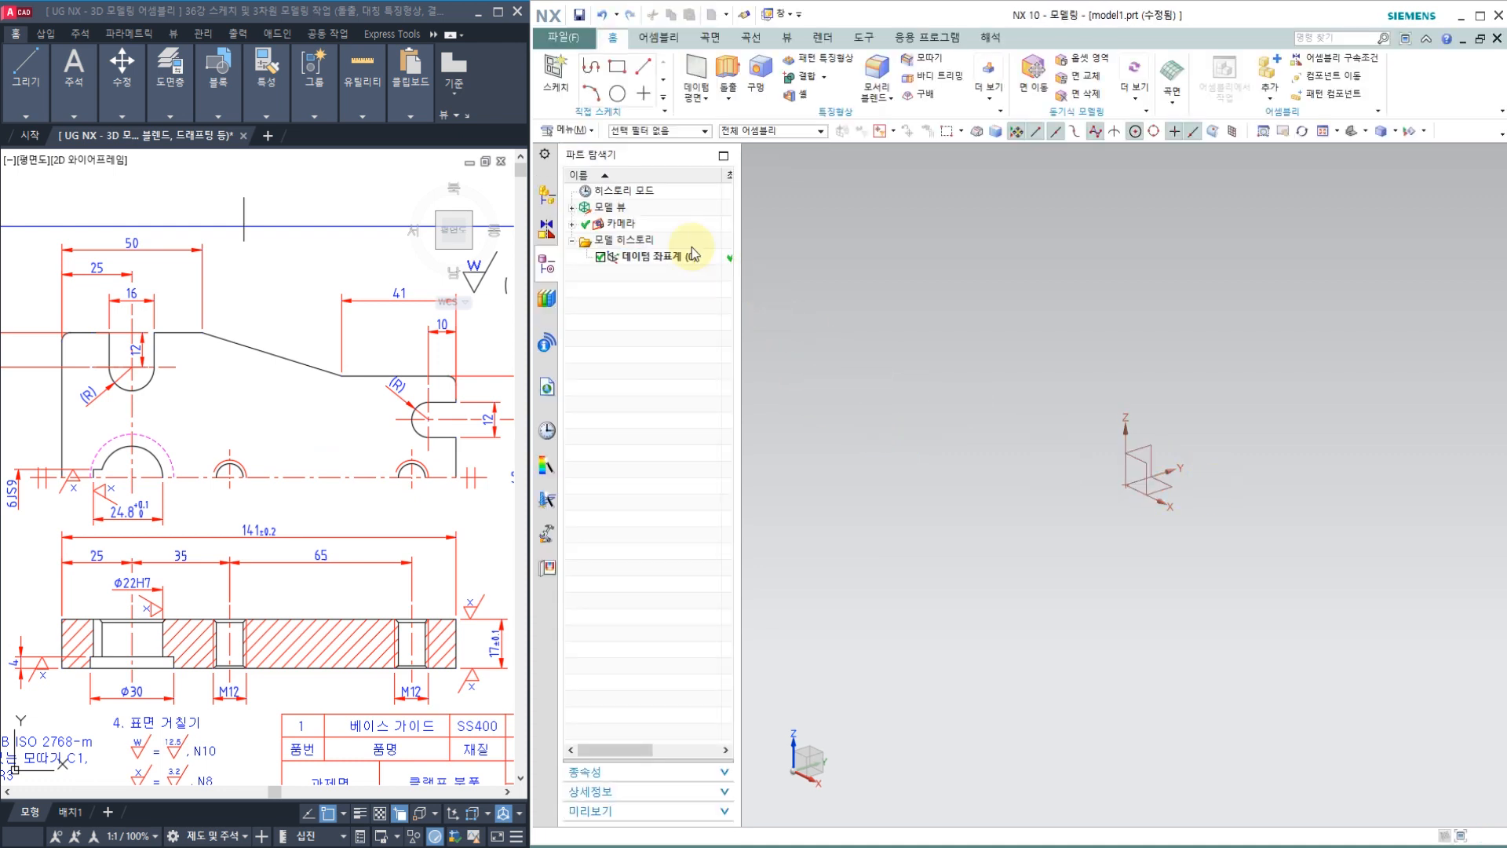
{"action": "left_click", "coordinate": [559, 79]}
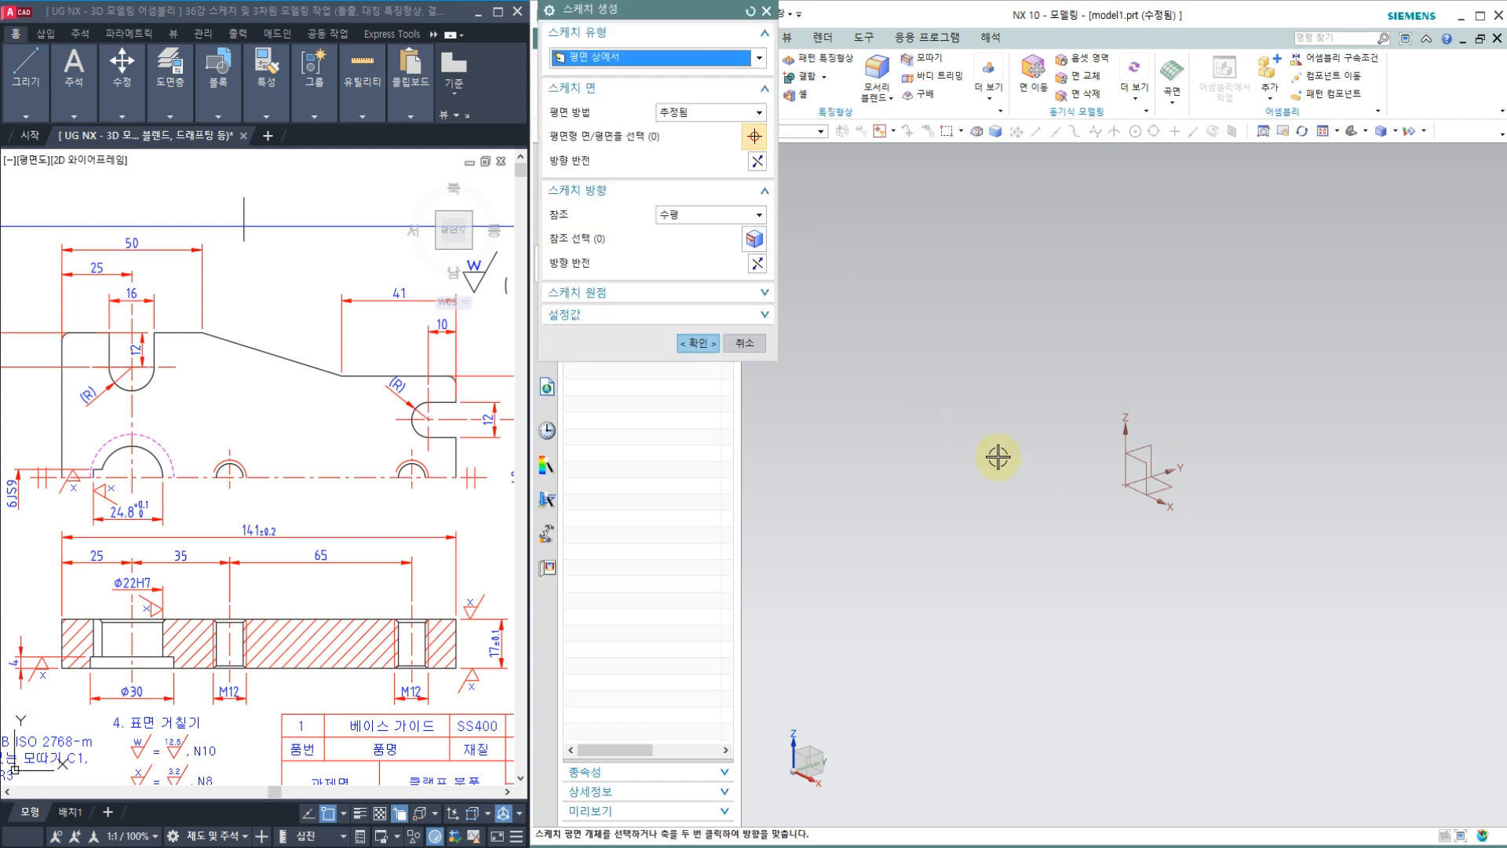
{"action": "left_click", "coordinate": [1171, 485]}
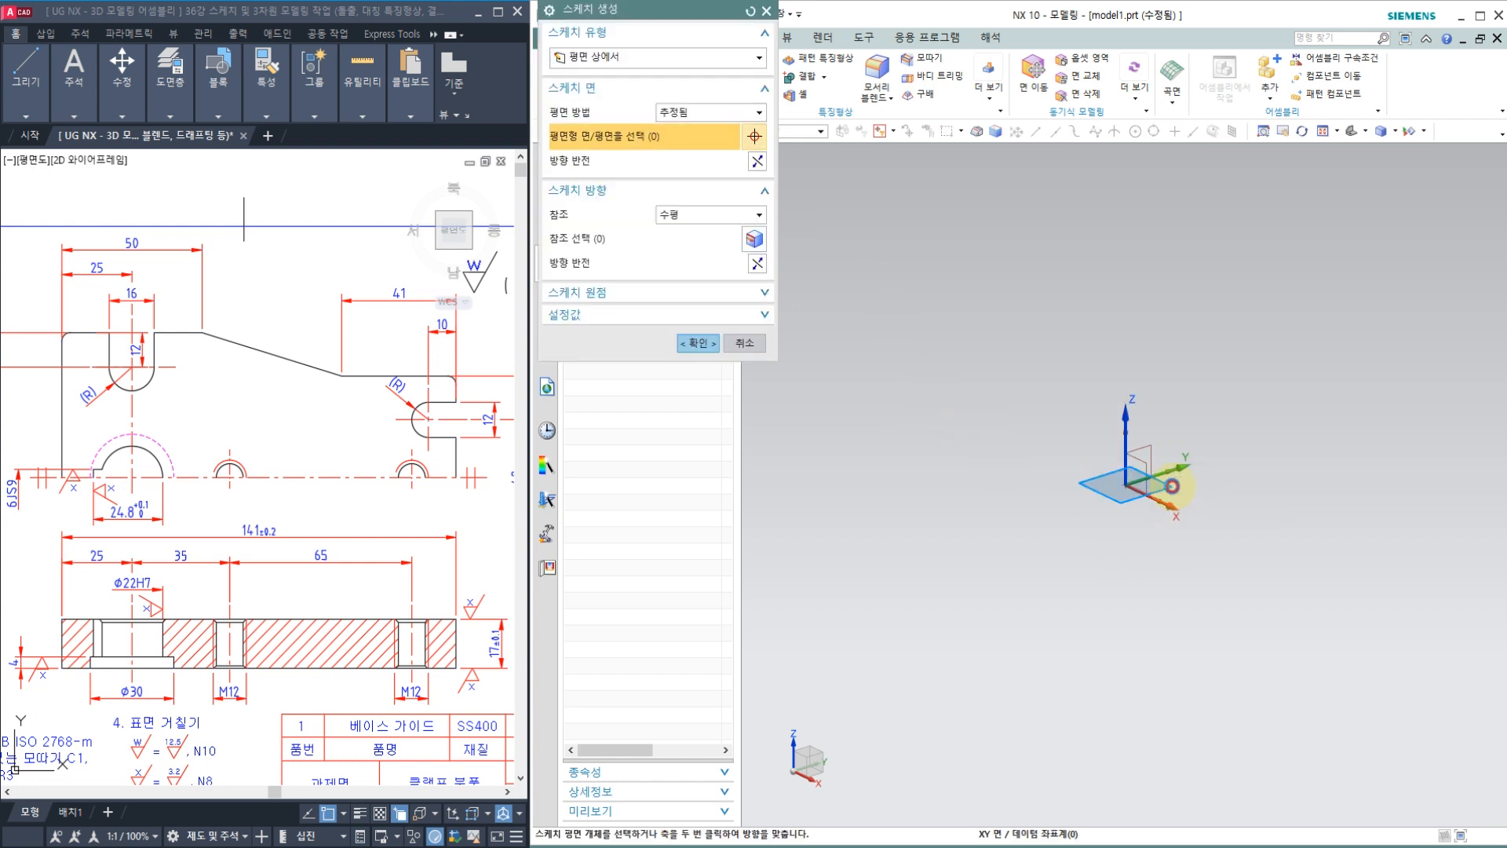
{"action": "left_click", "coordinate": [698, 343]}
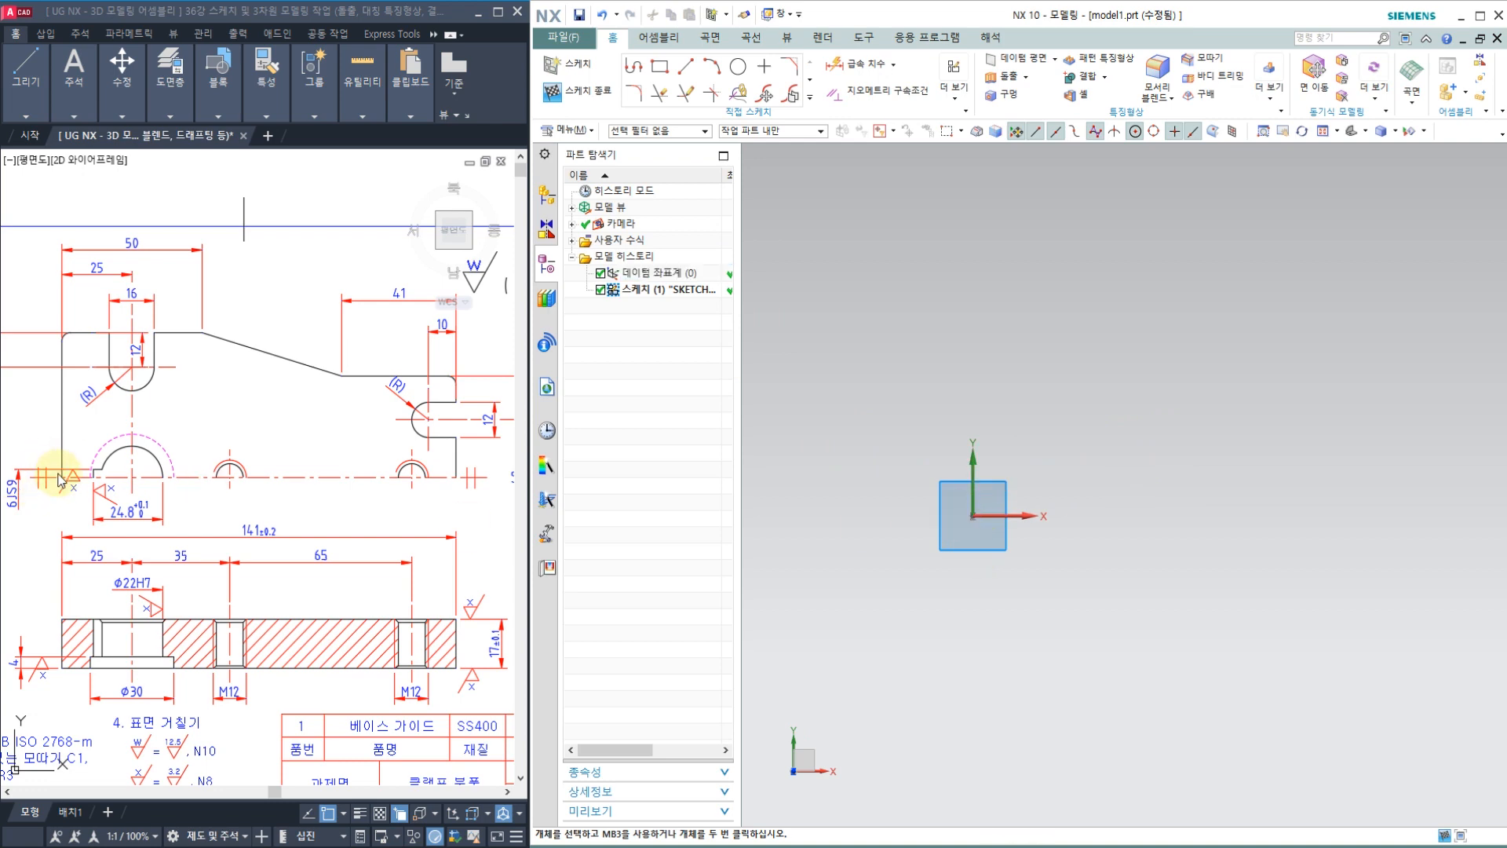
Begin a Profile at the sketch origin with a vertical left edge along the Y axis and a horizontal top edge.
{"action": "left_click", "coordinate": [200, 414]}
{"action": "mouse_move", "coordinate": [200, 413]}
{"action": "middle_mouse_down"}
{"action": "mouse_move", "coordinate": [372, 410]}
{"action": "mouse_move", "coordinate": [148, 393]}
{"action": "mouse_move", "coordinate": [265, 396]}
{"action": "middle_mouse_up"}
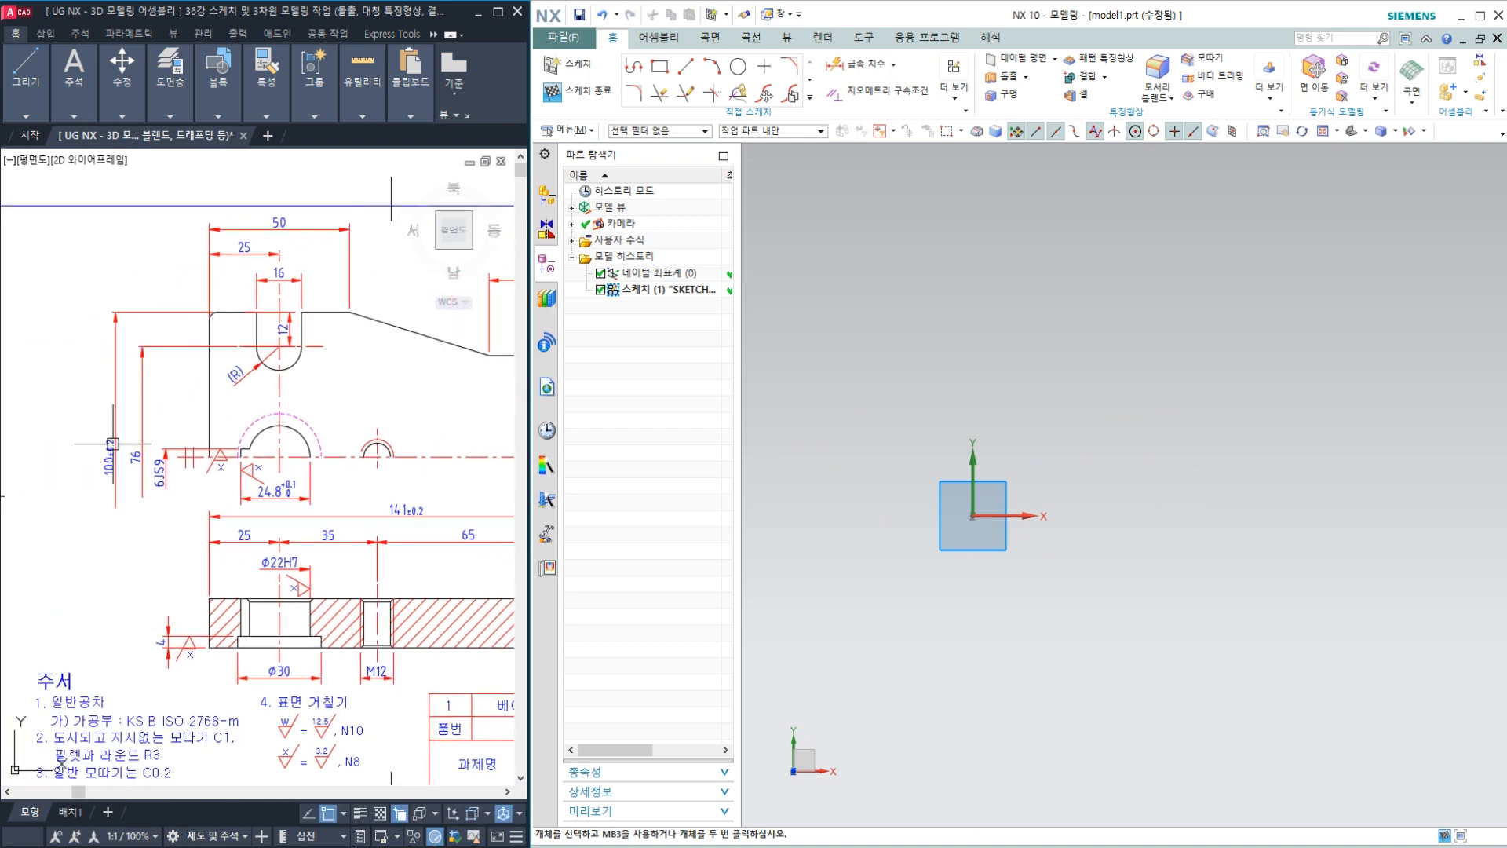
{"action": "middle_click_drag", "start_coordinate": [384, 416], "coordinate": [144, 415]}
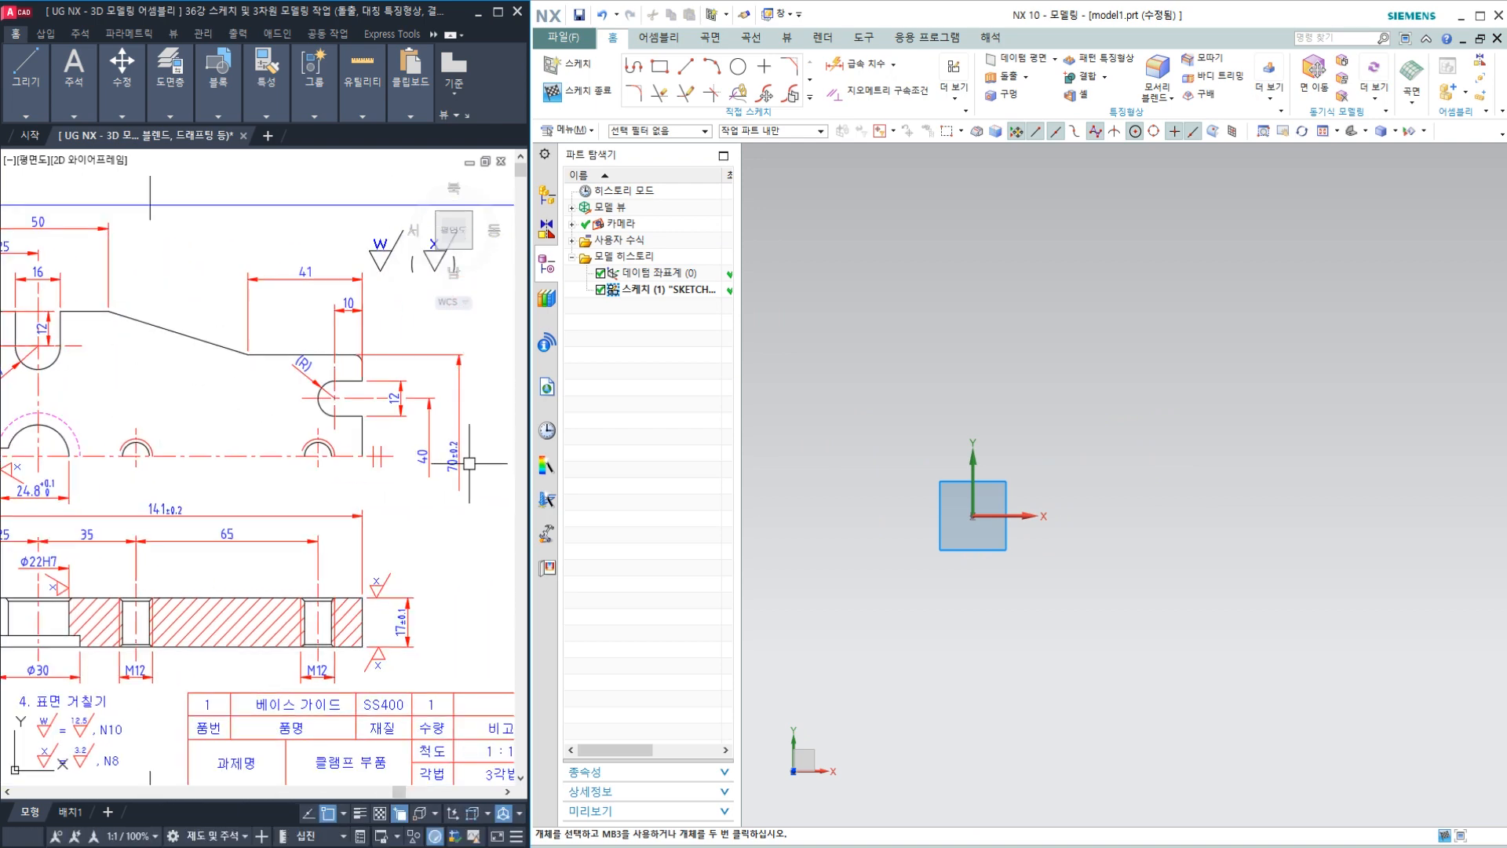
{"action": "mouse_move", "coordinate": [179, 529]}
{"action": "middle_mouse_down"}
{"action": "mouse_move", "coordinate": [300, 557]}
{"action": "mouse_move", "coordinate": [264, 536]}
{"action": "middle_mouse_up"}
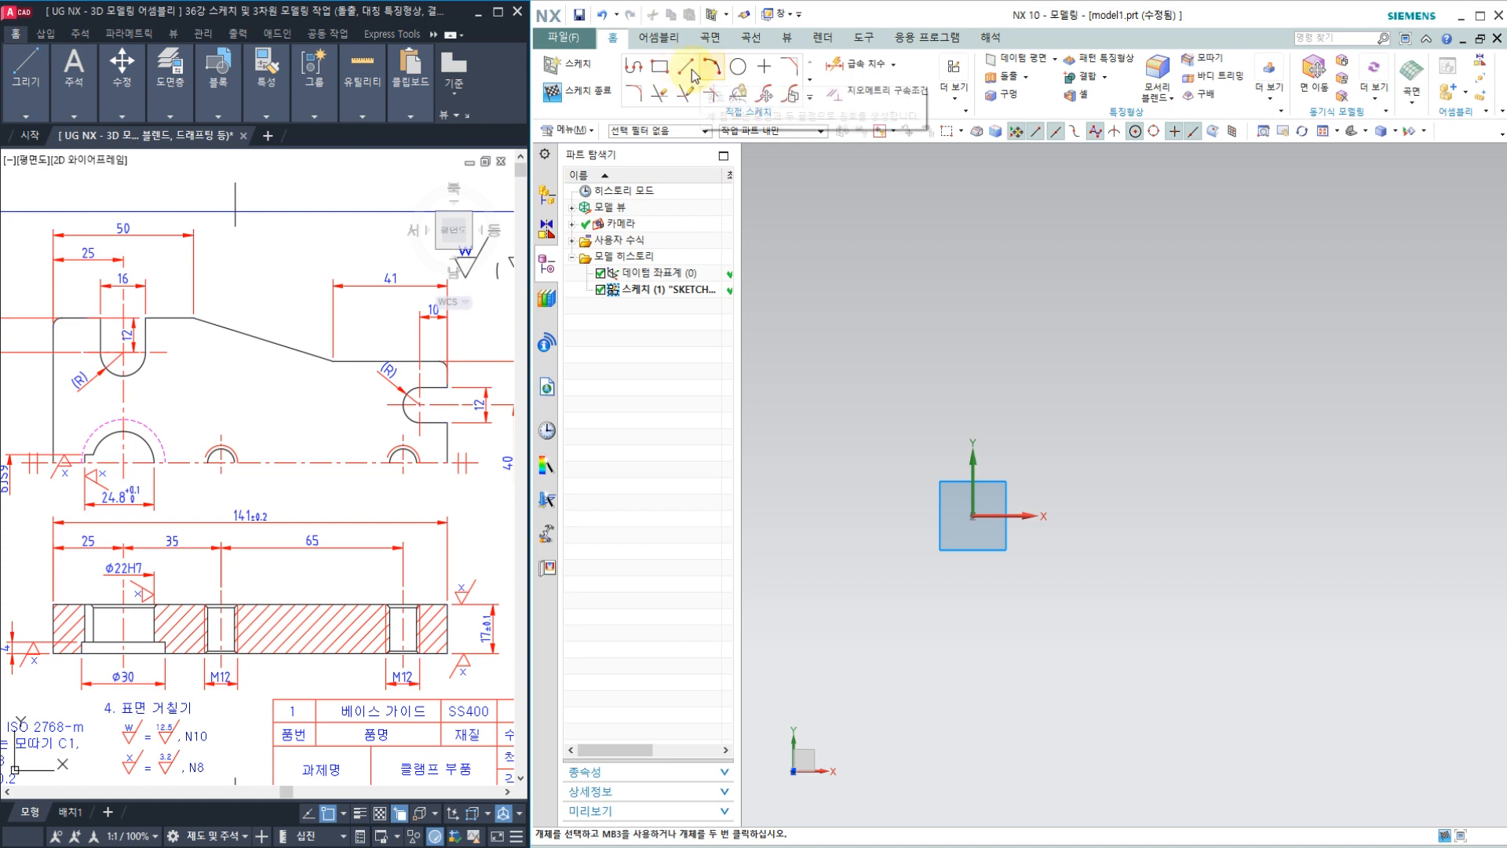
{"action": "left_click", "coordinate": [633, 73]}
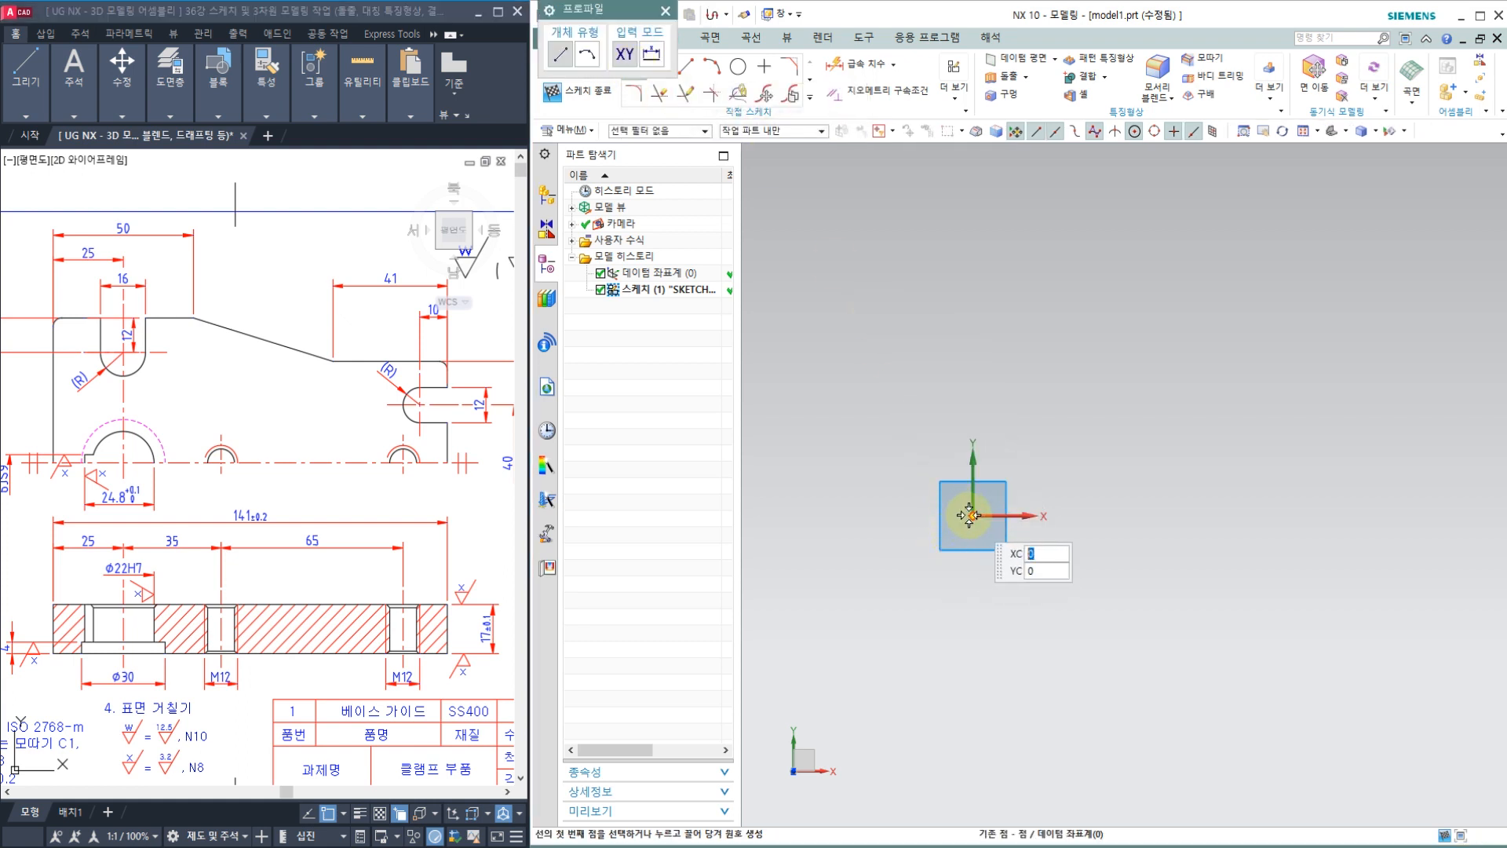
{"action": "left_click", "coordinate": [970, 515]}
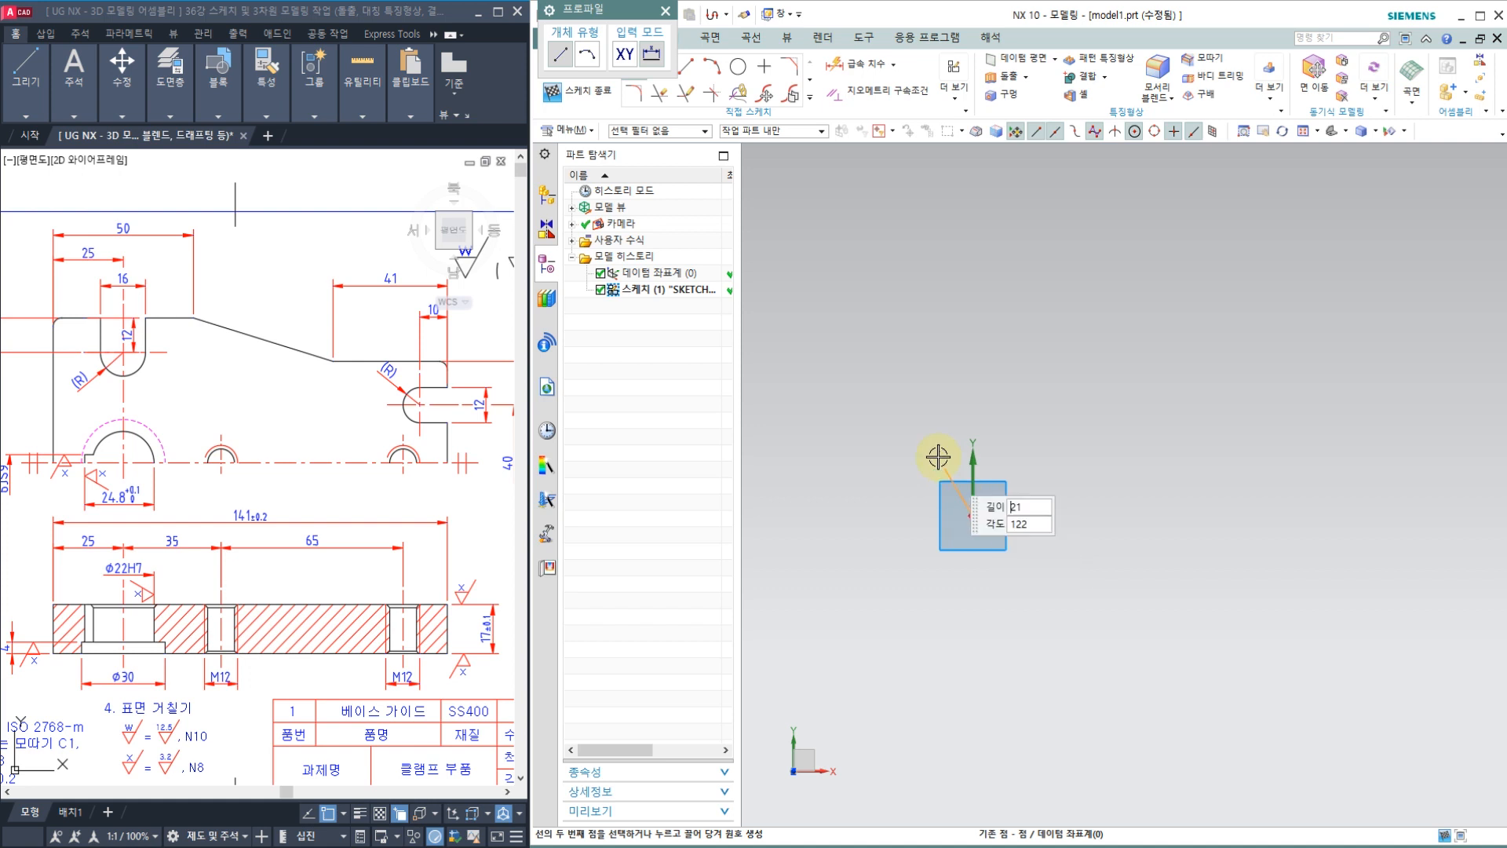
{"action": "left_click", "coordinate": [971, 358]}
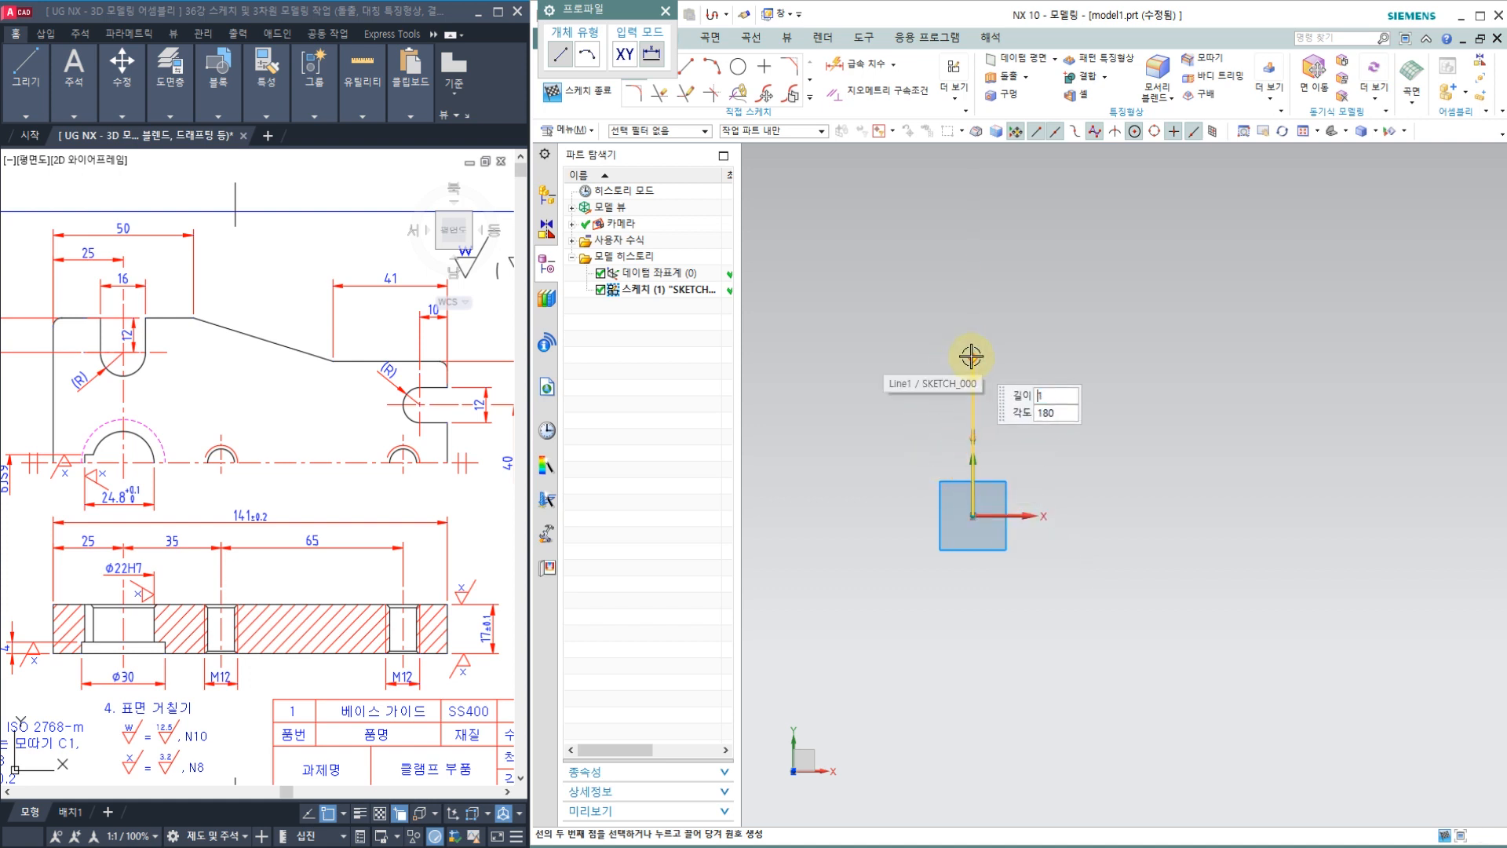
{"action": "left_click", "coordinate": [1051, 358]}
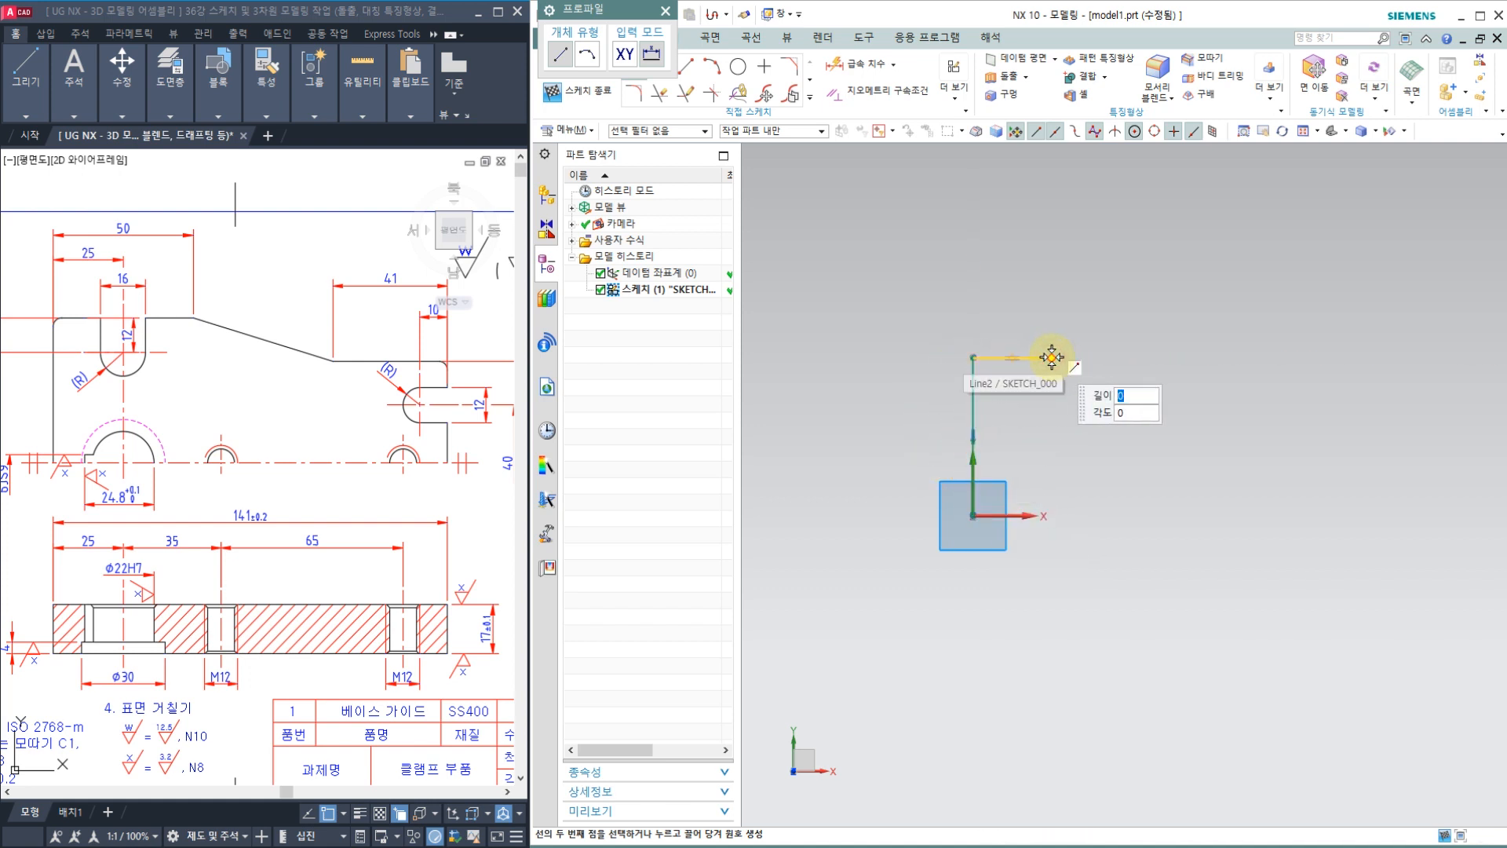
Continue the profile with the open U-shaped slot in the top edge: straight side down, tangent half-round arc, and straight side back up.
{"action": "left_click", "coordinate": [1051, 405]}
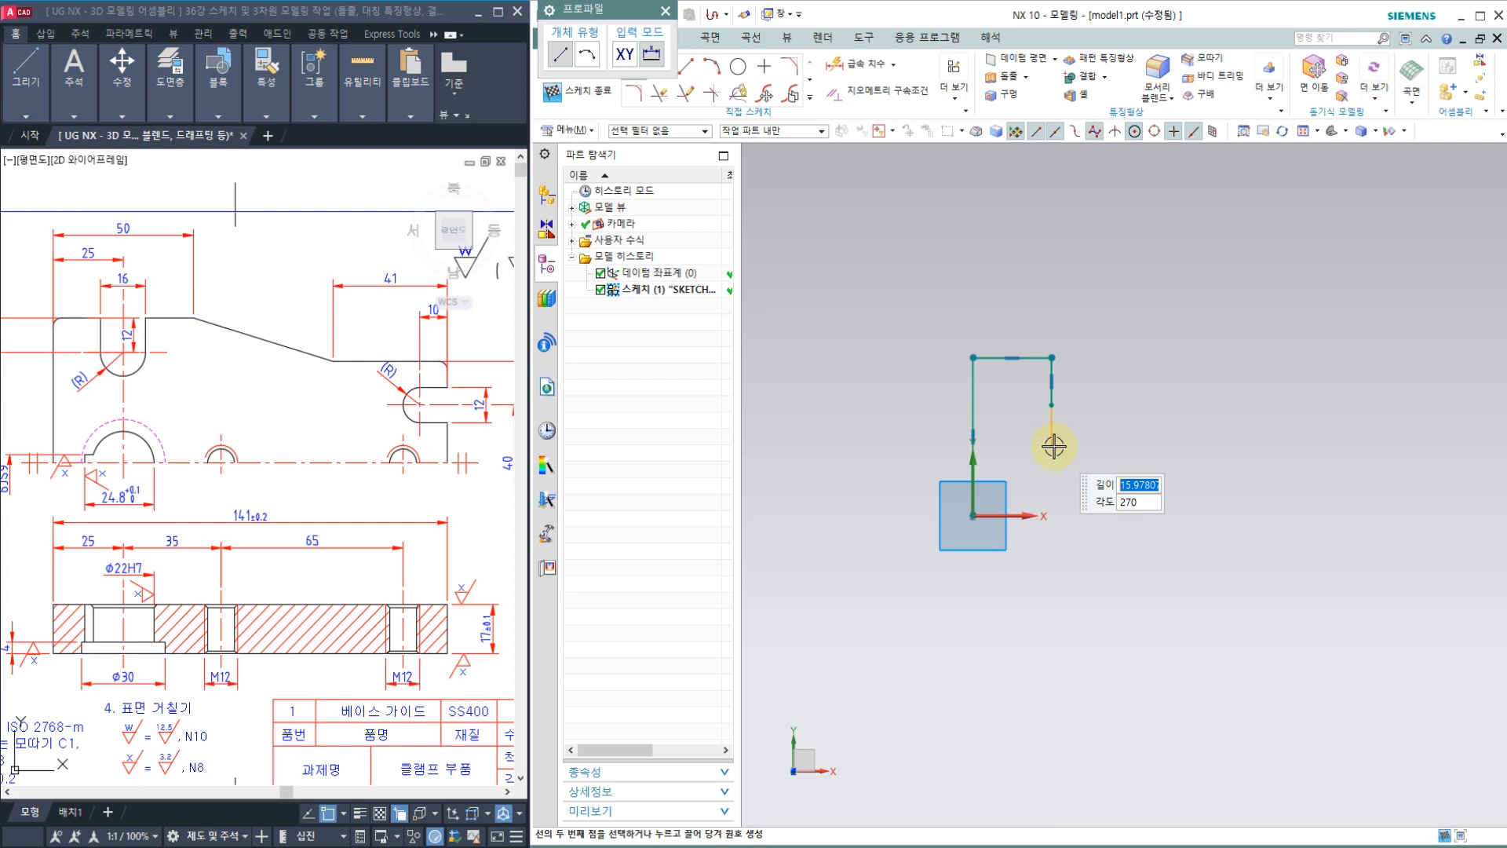
{"action": "left_click_drag", "start_coordinate": [1053, 445], "coordinate": [1083, 459]}
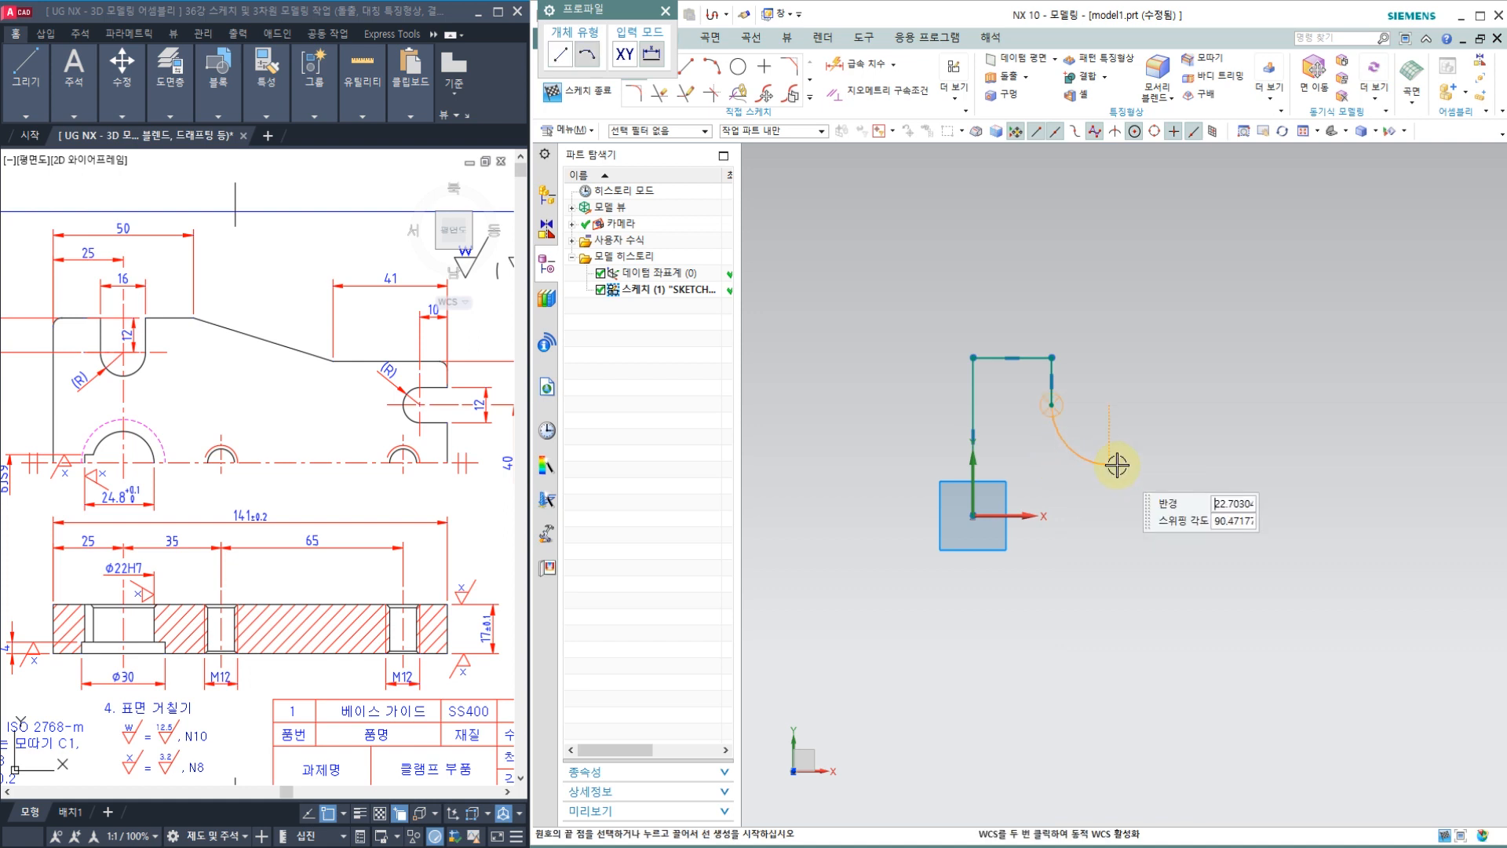
{"action": "left_click", "coordinate": [1102, 405]}
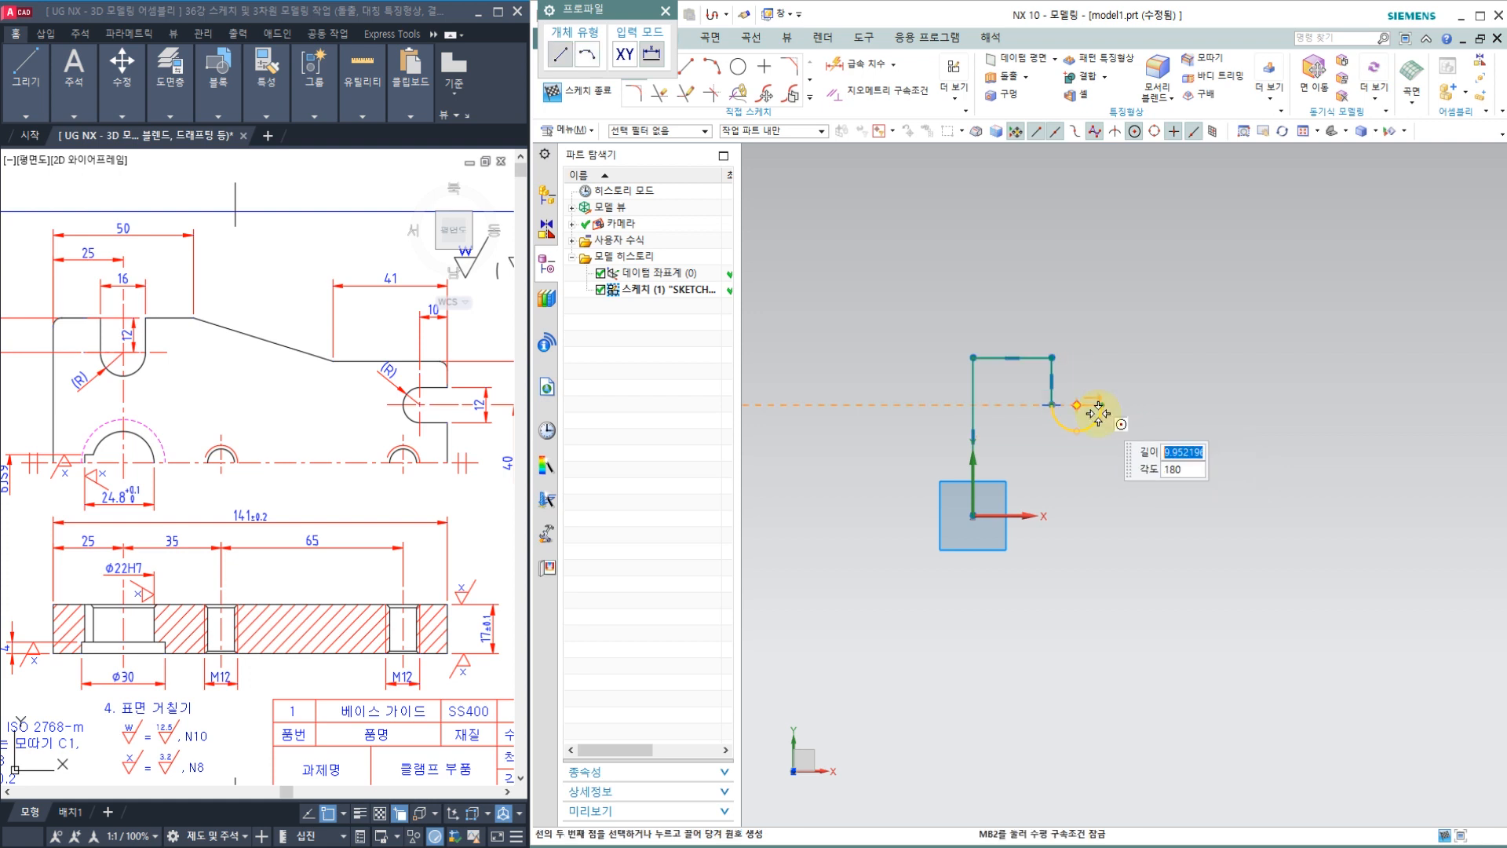
{"action": "left_click", "coordinate": [1100, 357]}
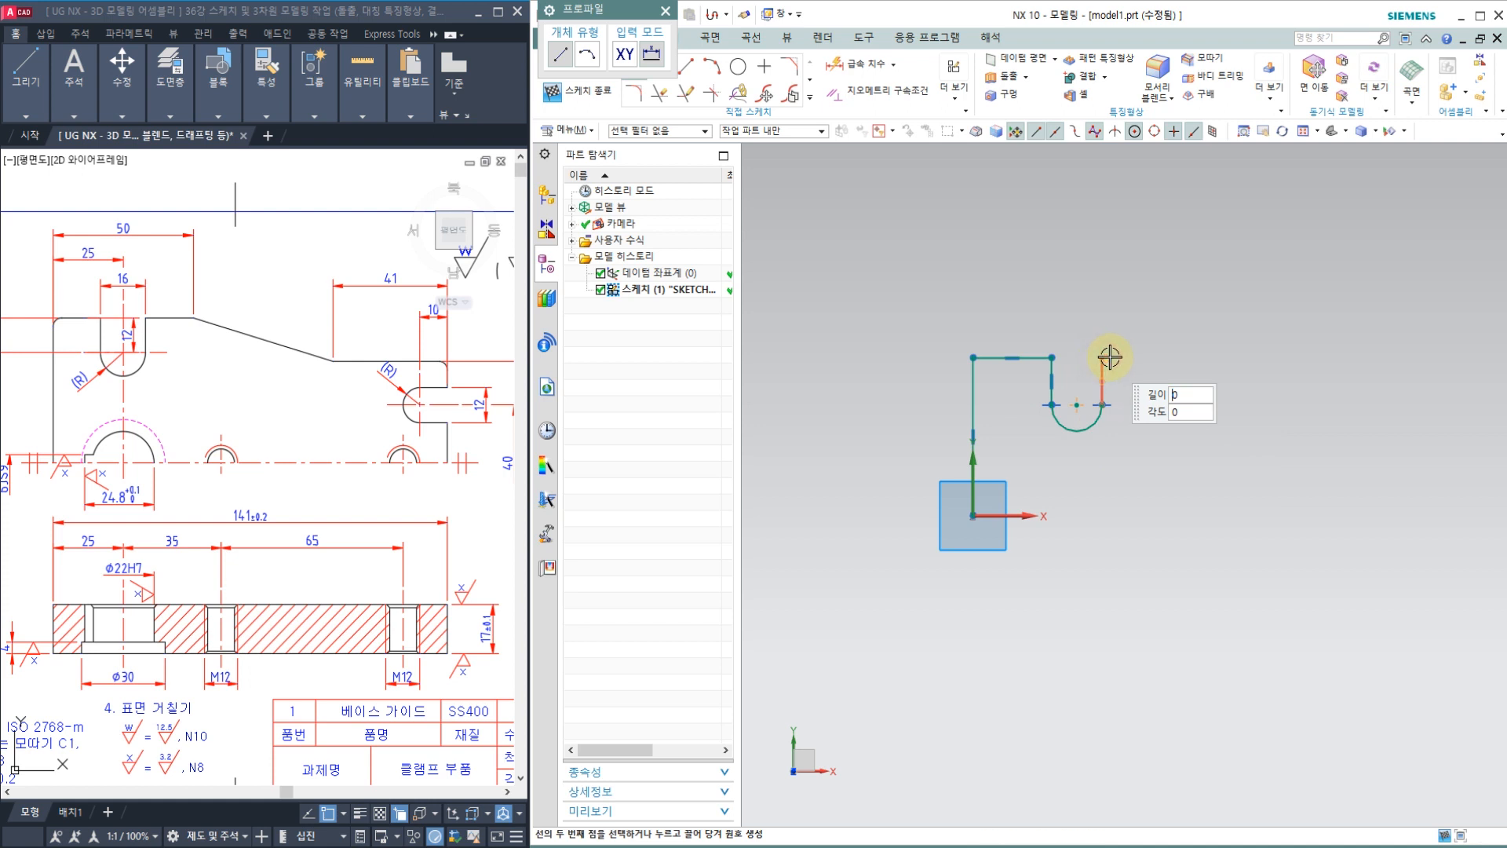
Extend the profile with the rest of the top edge, the downward slope, the lower horizontal edge and the right edge above the side slot.
{"action": "left_click", "coordinate": [1161, 357]}
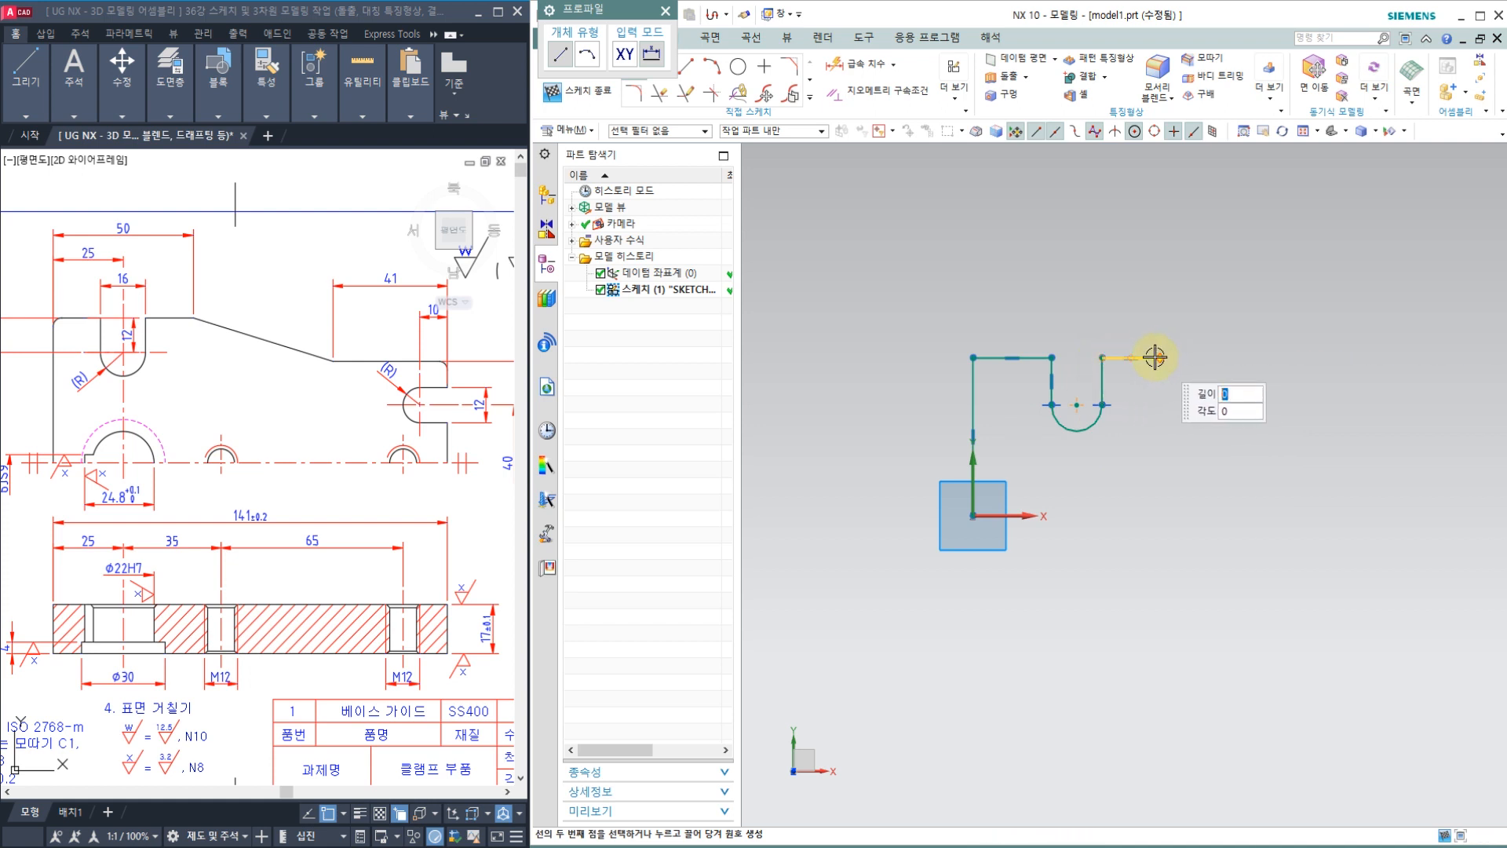
{"action": "left_click", "coordinate": [1375, 417]}
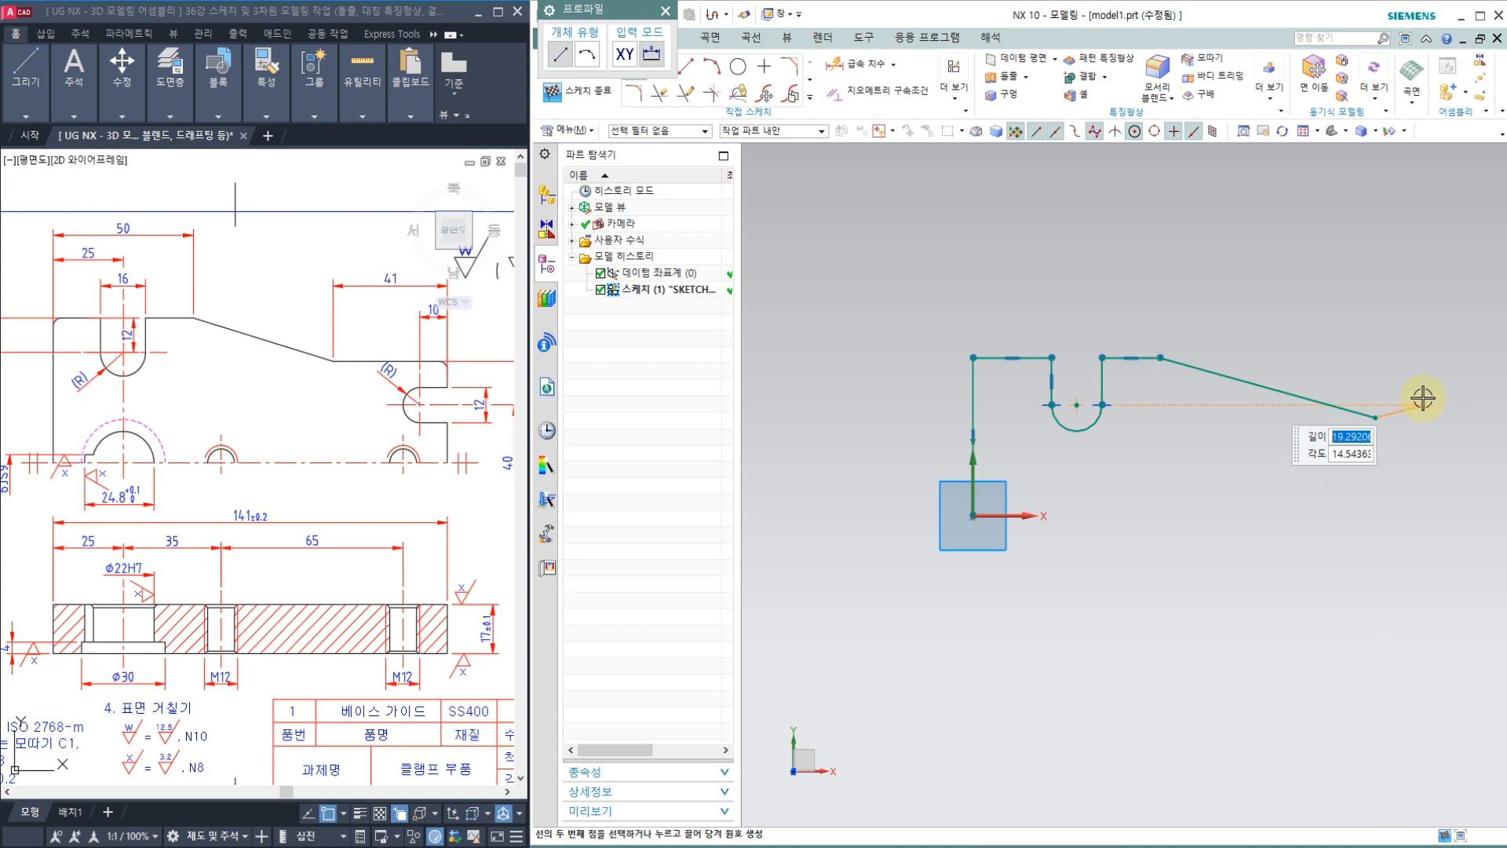
{"action": "mouse_move", "coordinate": [1423, 398]}
{"action": "middle_mouse_down", "text": "shift"}
{"action": "mouse_move", "coordinate": [1208, 401]}
{"action": "mouse_move", "coordinate": [1239, 409]}
{"action": "middle_mouse_up", "text": "shift"}
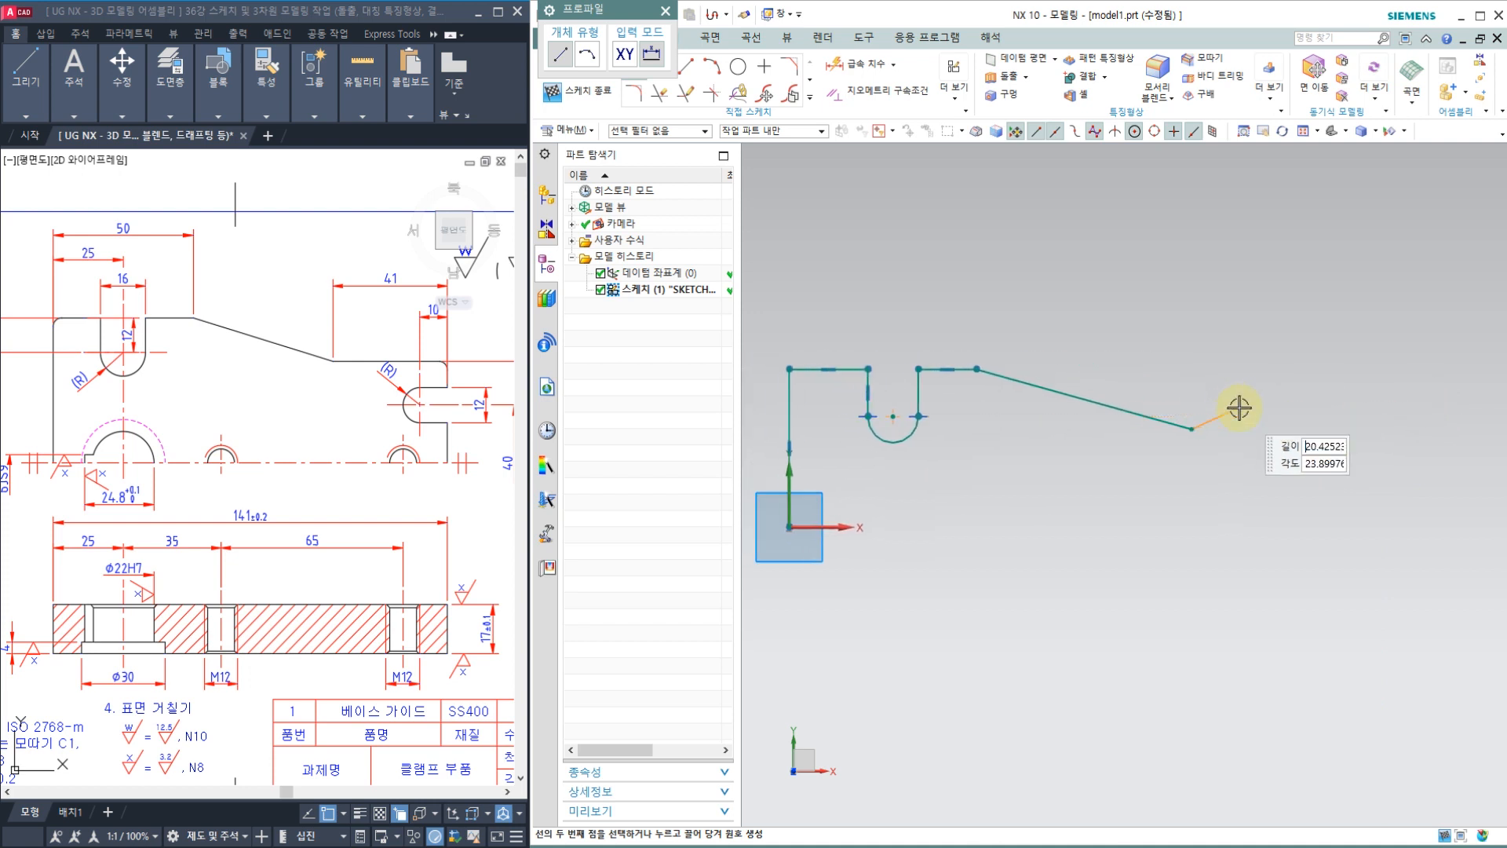
{"action": "left_click", "coordinate": [1334, 429]}
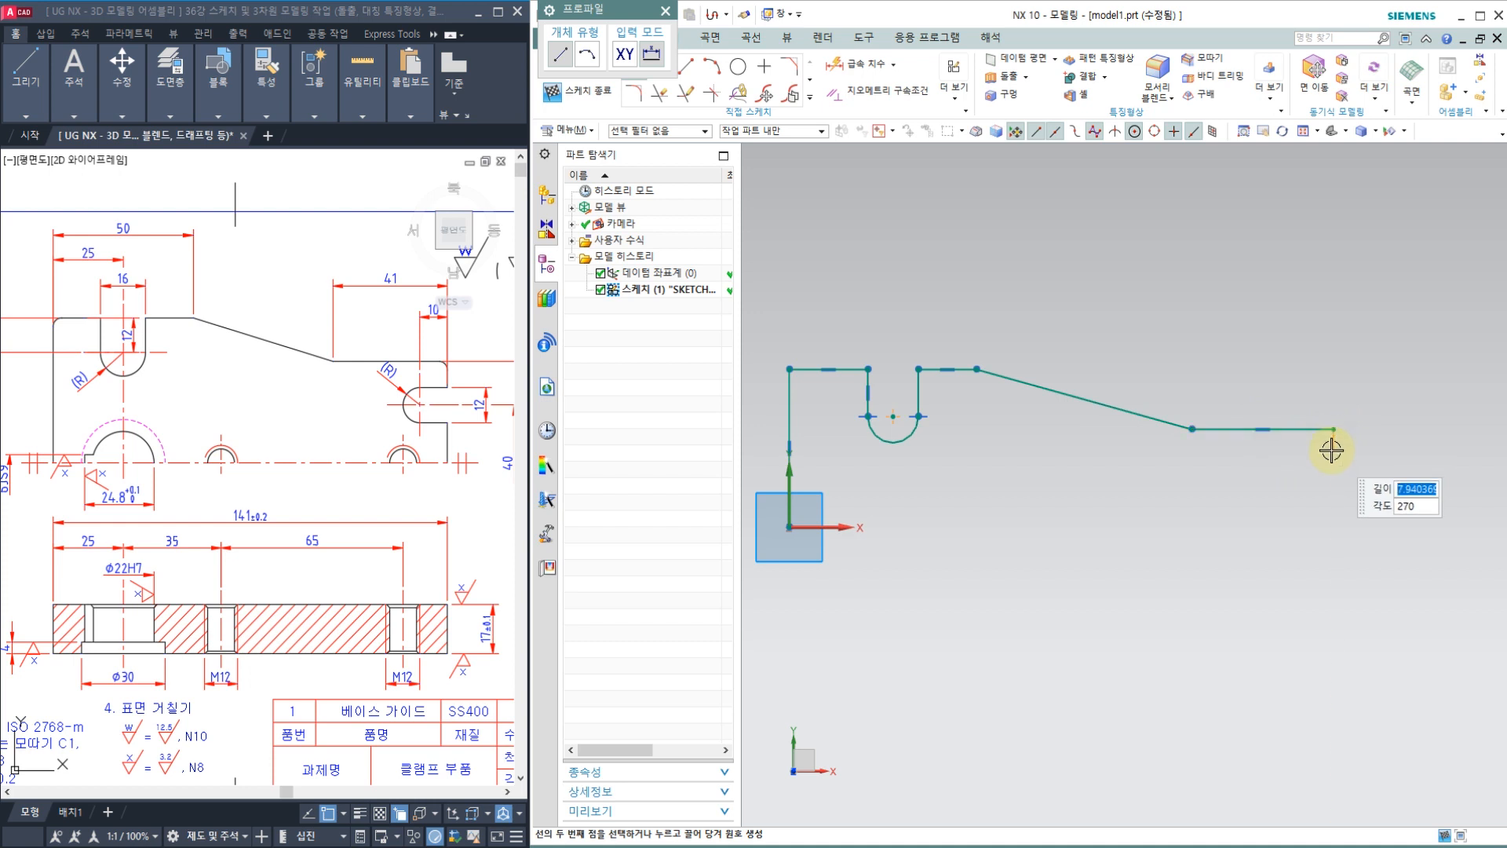
{"action": "left_click", "coordinate": [1332, 456]}
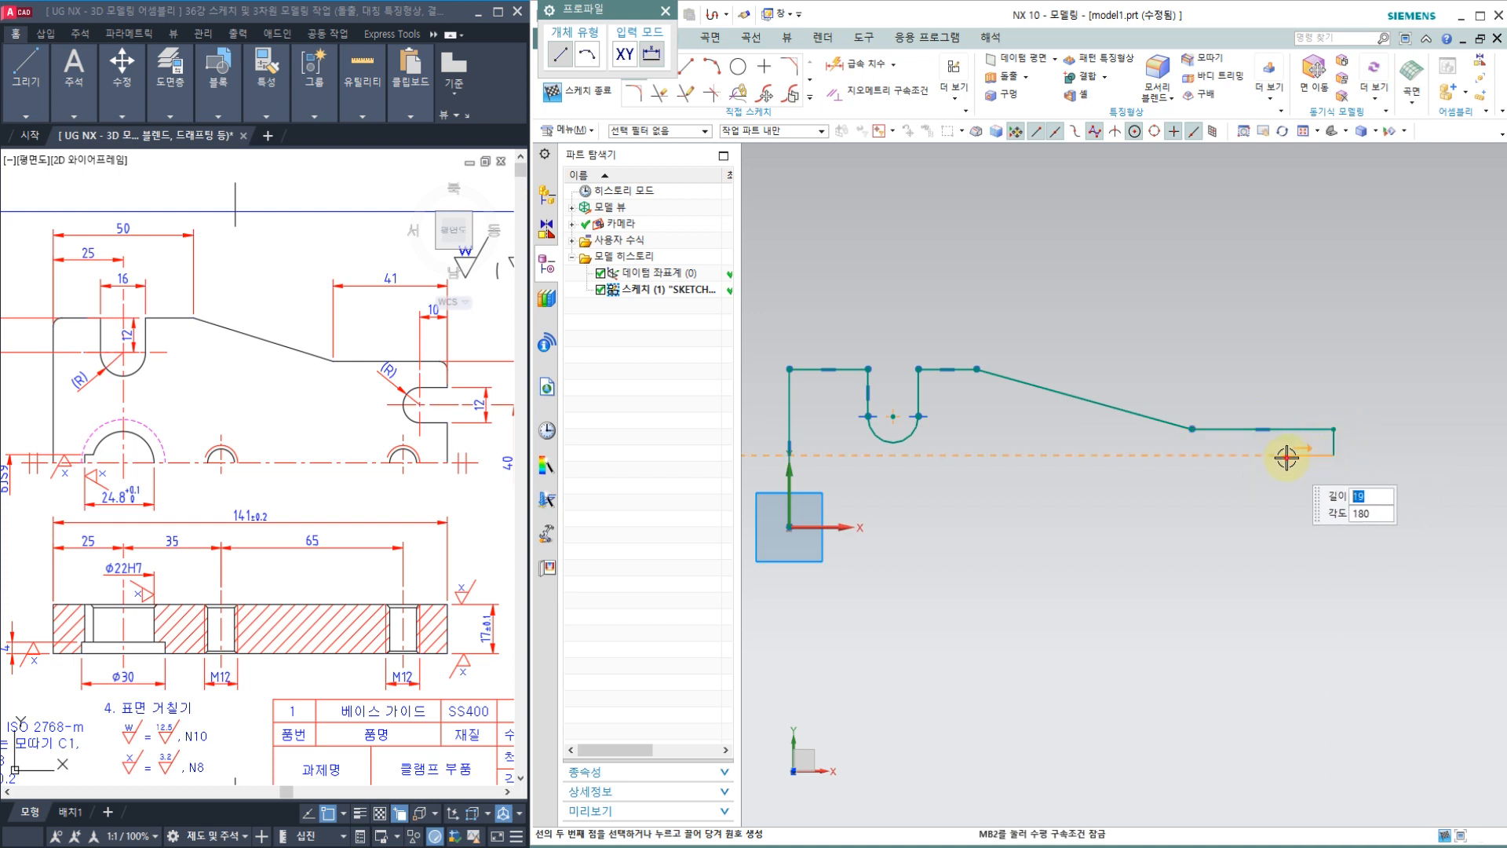
Continue the profile with the right-end open slot: upper side, half-round arc of about 9.5 mm radius and lower side about 19 mm long.
{"action": "left_click", "coordinate": [1285, 455]}
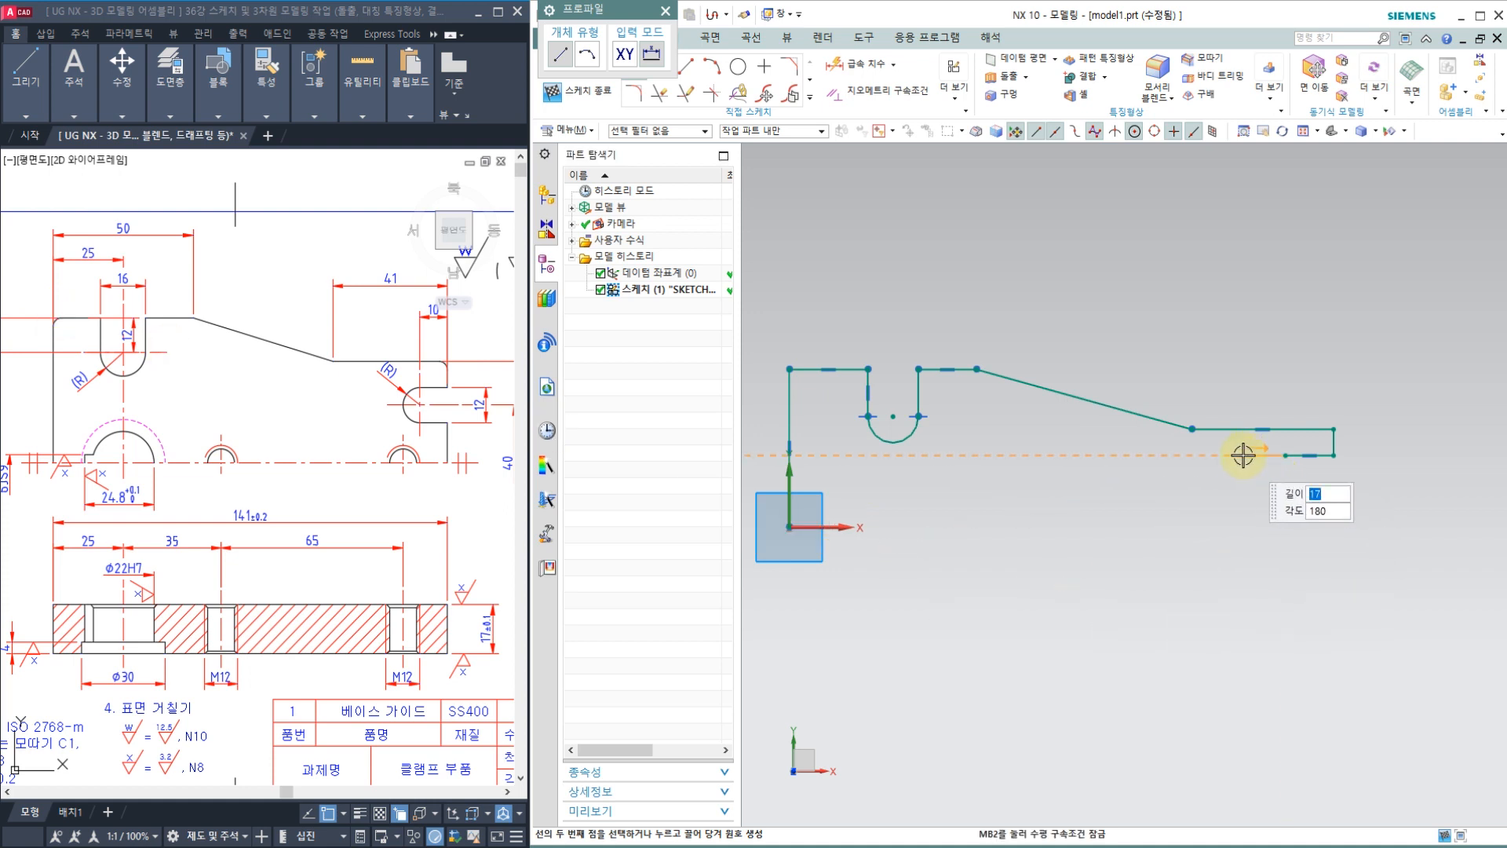
{"action": "left_click_drag", "start_coordinate": [1243, 455], "coordinate": [1242, 481]}
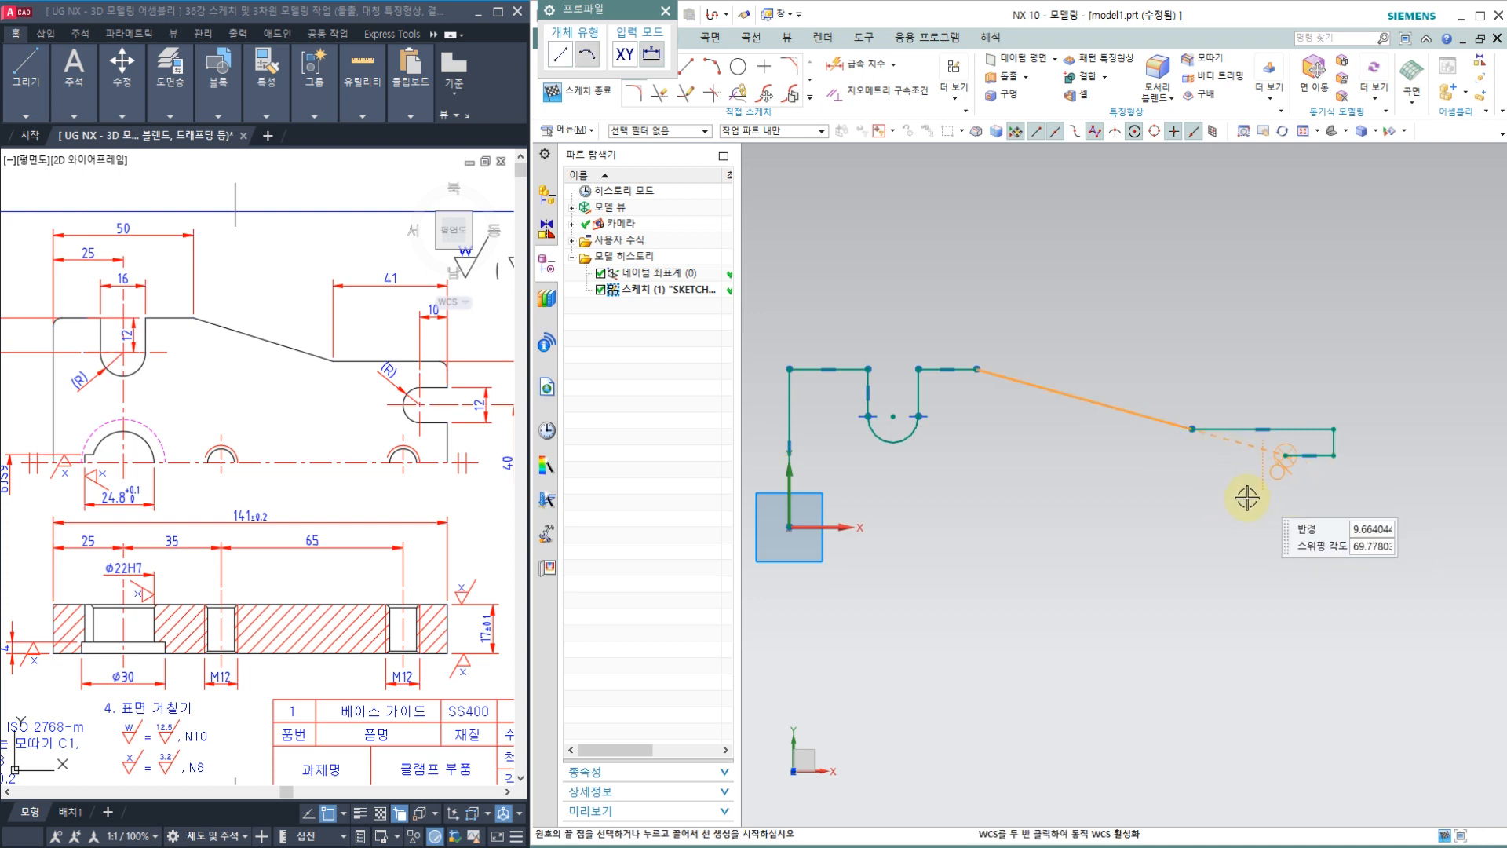
{"action": "scroll", "coordinate": [1227, 487], "scroll_direction": "up", "scroll_amount": 3}
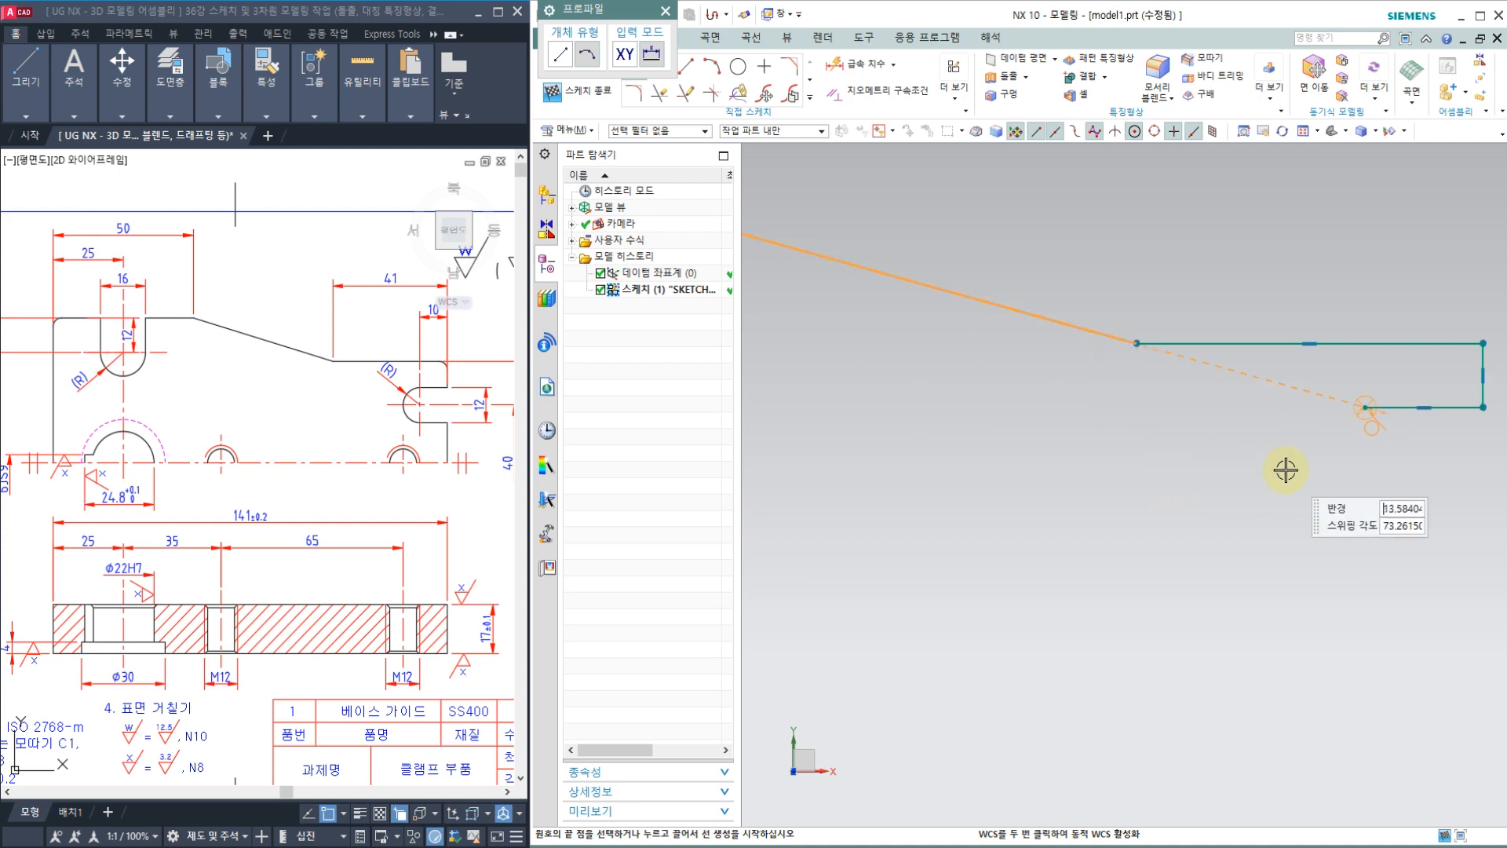
{"action": "scroll", "coordinate": [1256, 448], "scroll_direction": "down", "scroll_amount": 2}
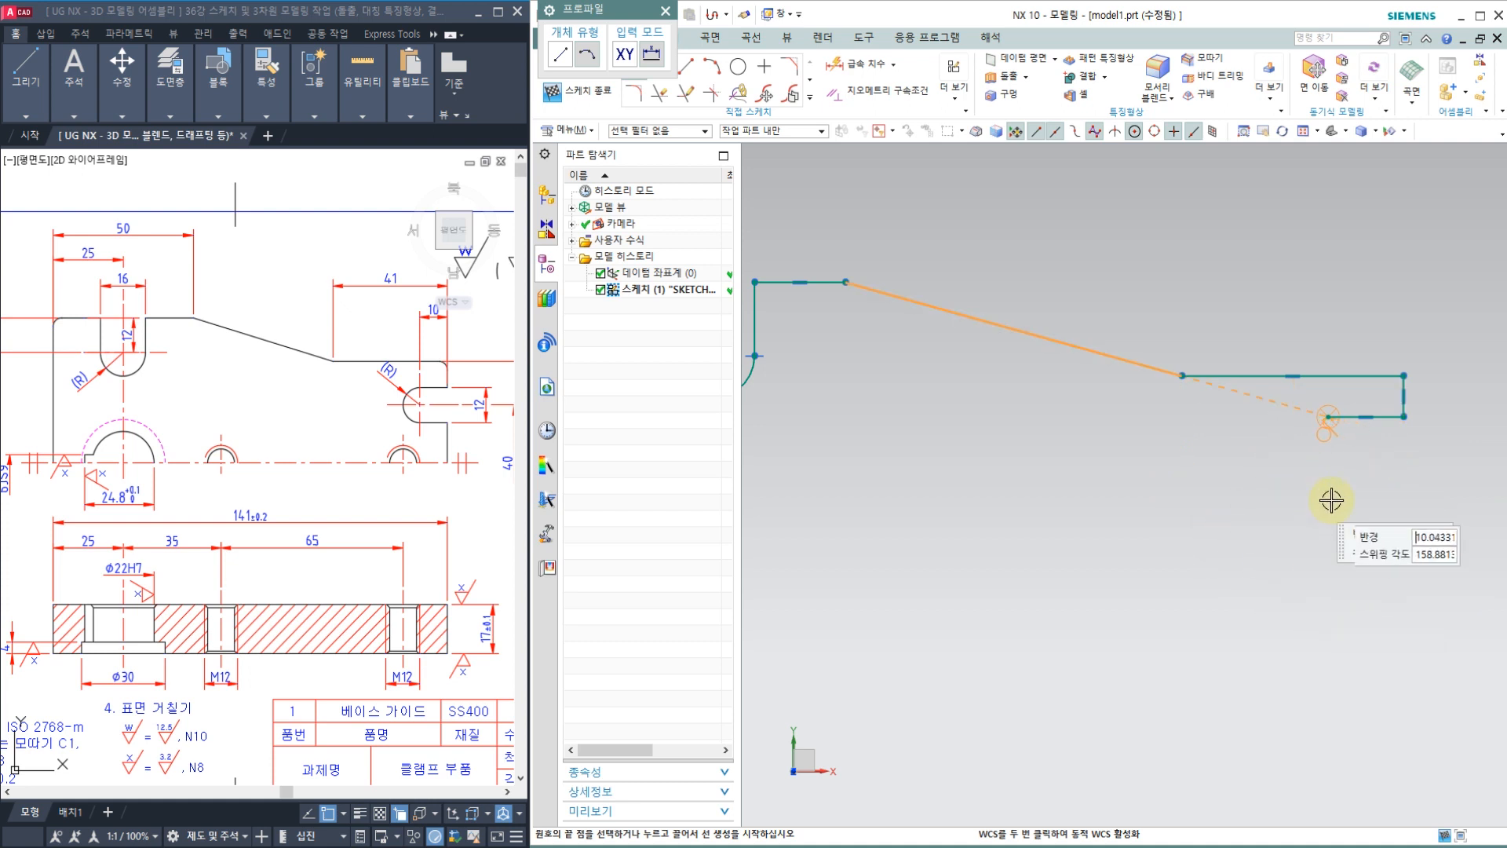
{"action": "scroll", "coordinate": [1246, 500], "scroll_direction": "down", "scroll_amount": 2}
{"action": "scroll", "coordinate": [1240, 467], "scroll_direction": "up", "scroll_amount": 2}
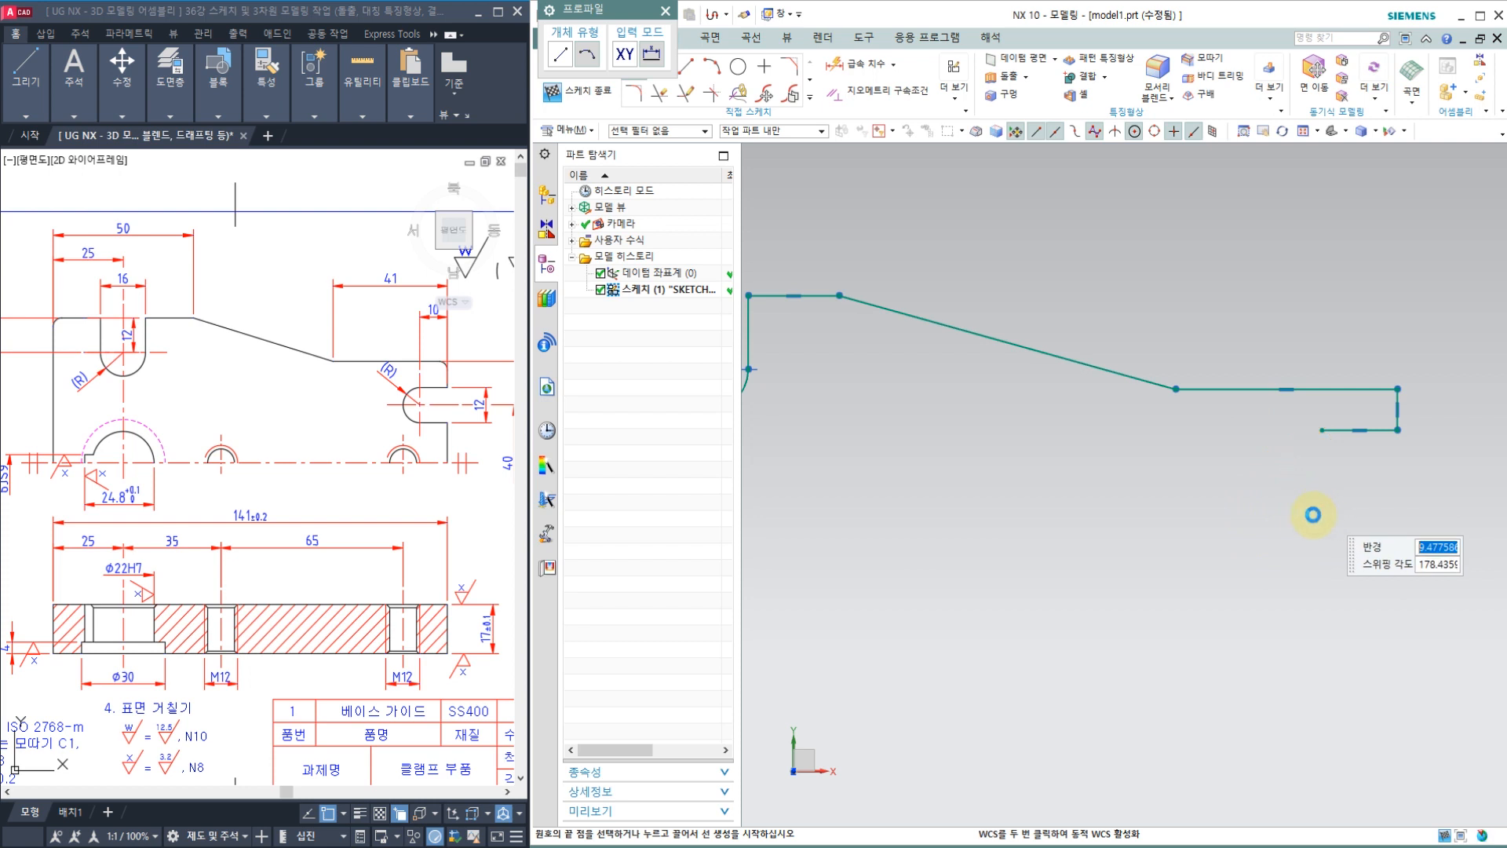
{"action": "left_click", "coordinate": [1312, 515]}
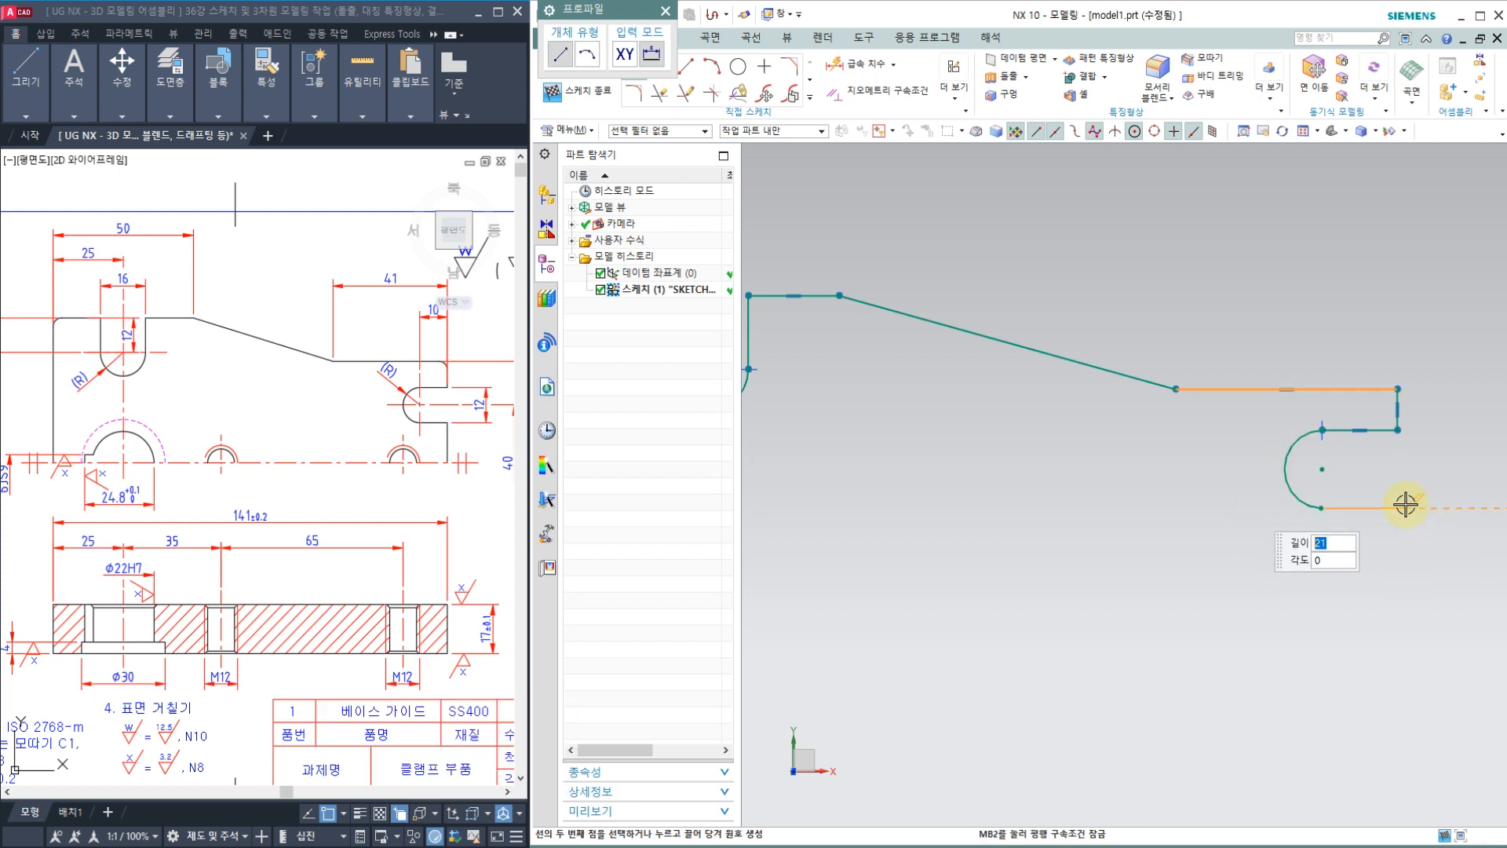
{"action": "type", "text": "14"}
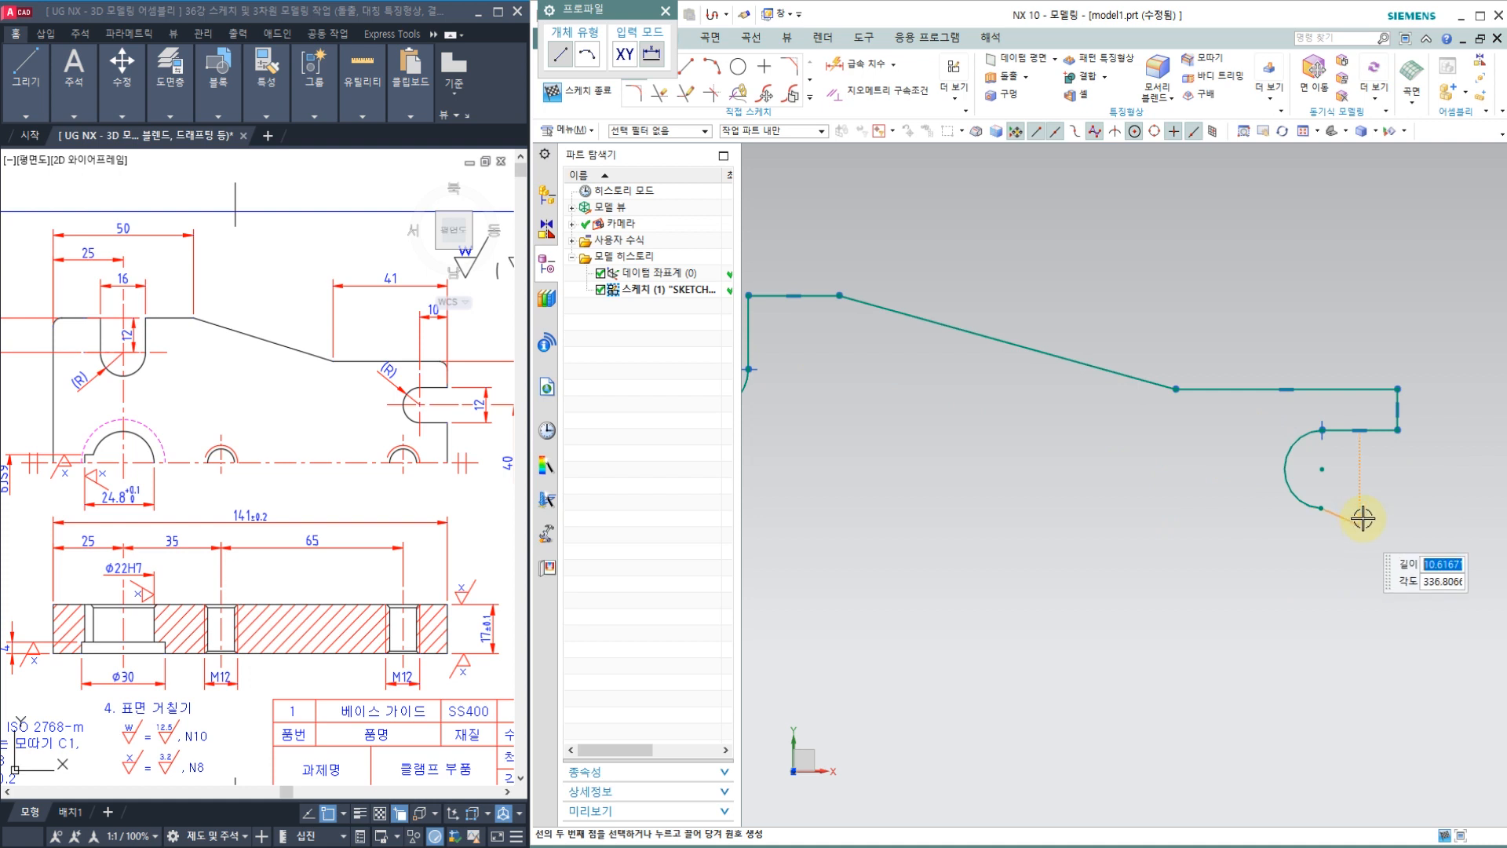
{"action": "scroll", "coordinate": [1366, 517], "scroll_direction": "down", "scroll_amount": 2}
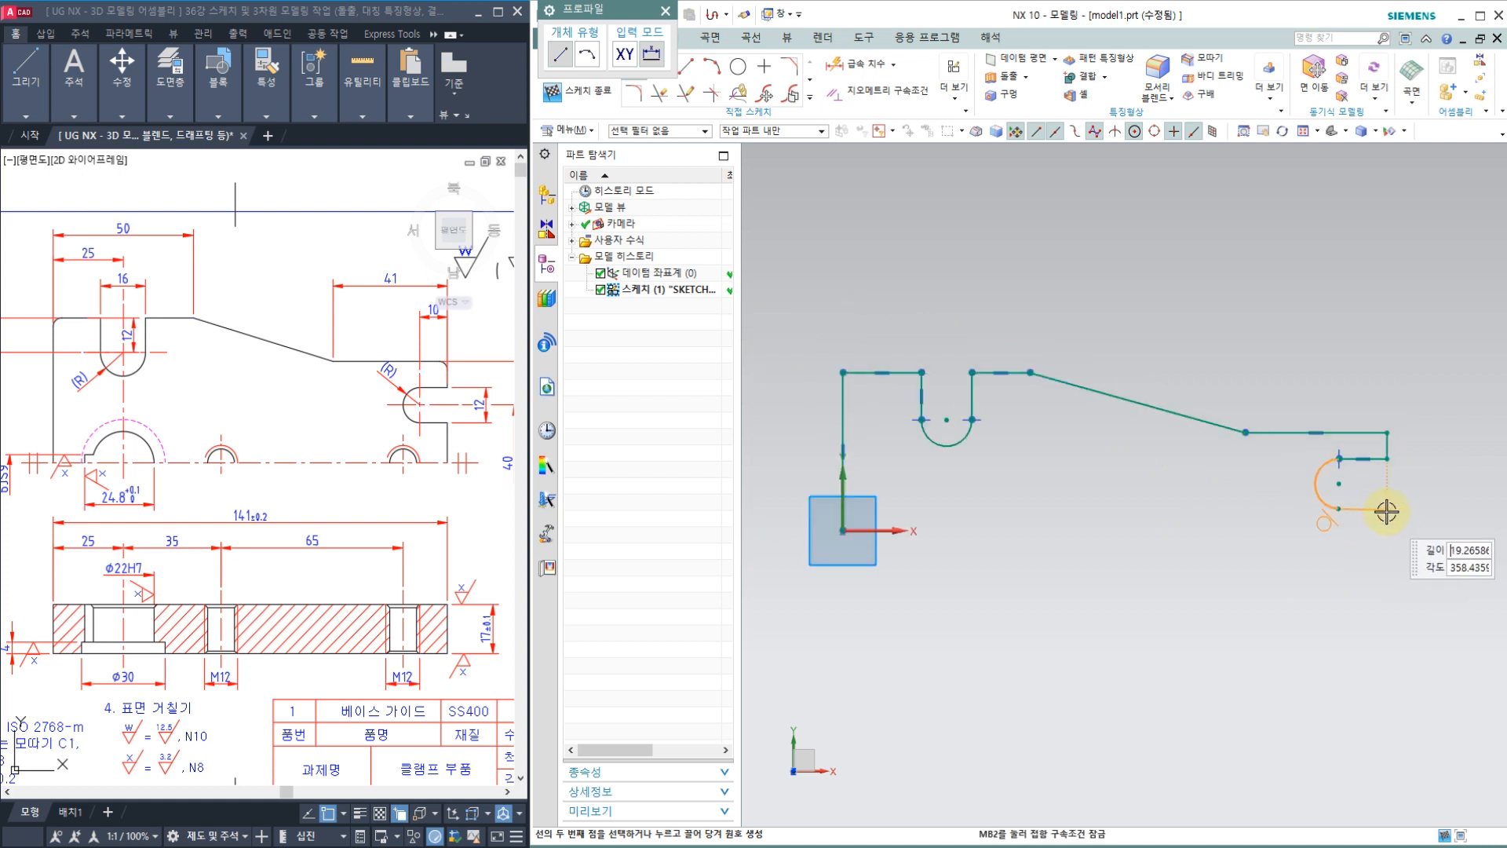
{"action": "scroll", "coordinate": [1379, 509], "scroll_direction": "up", "scroll_amount": 2}
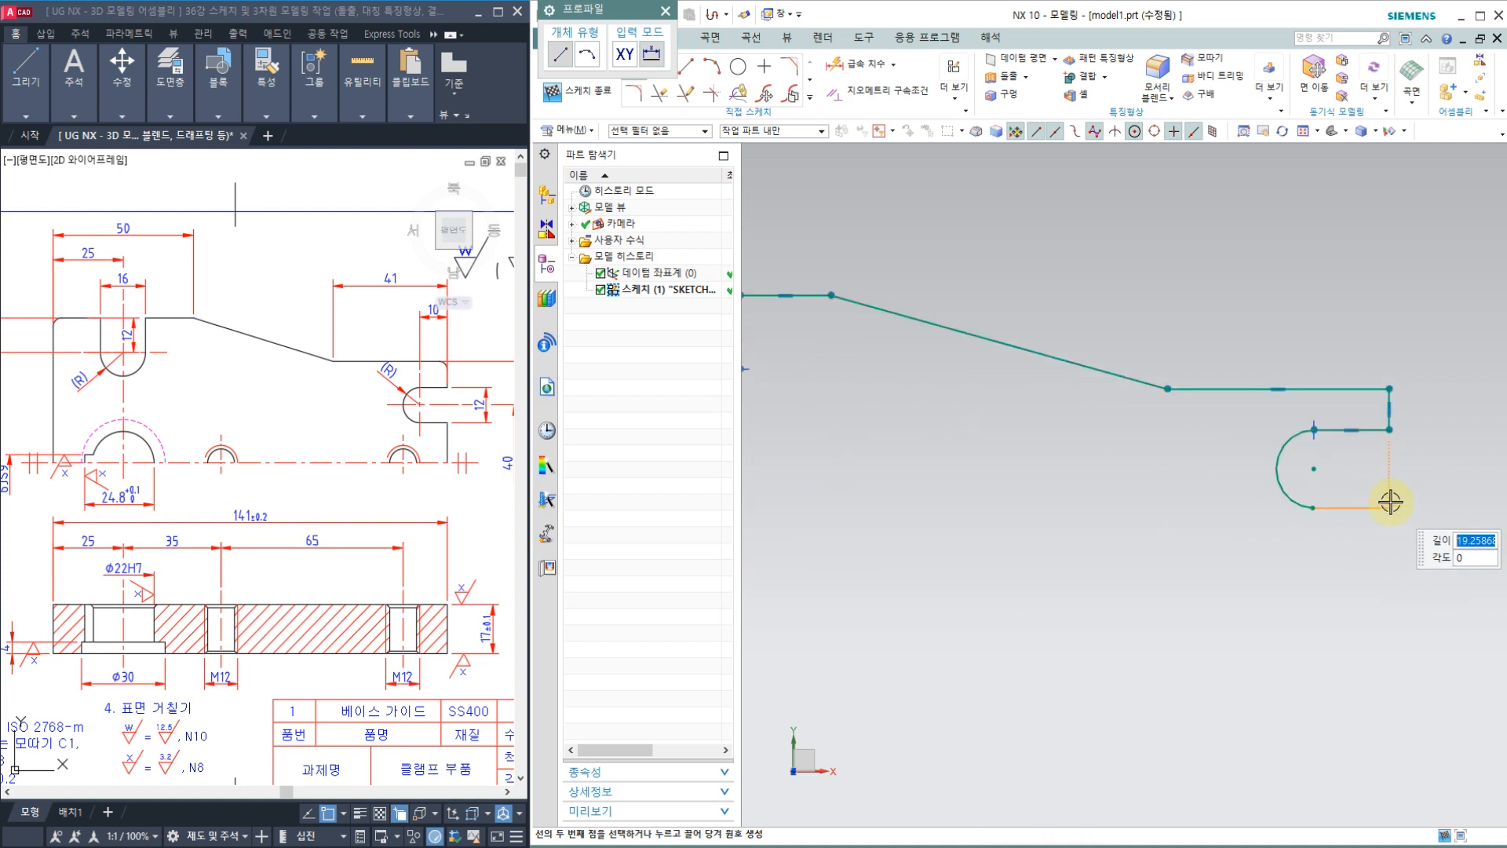
Draw the short vertical right edge below the side slot, close the profile at the origin and end the line chain.
{"action": "scroll", "coordinate": [1389, 501], "scroll_direction": "down", "scroll_amount": 2}
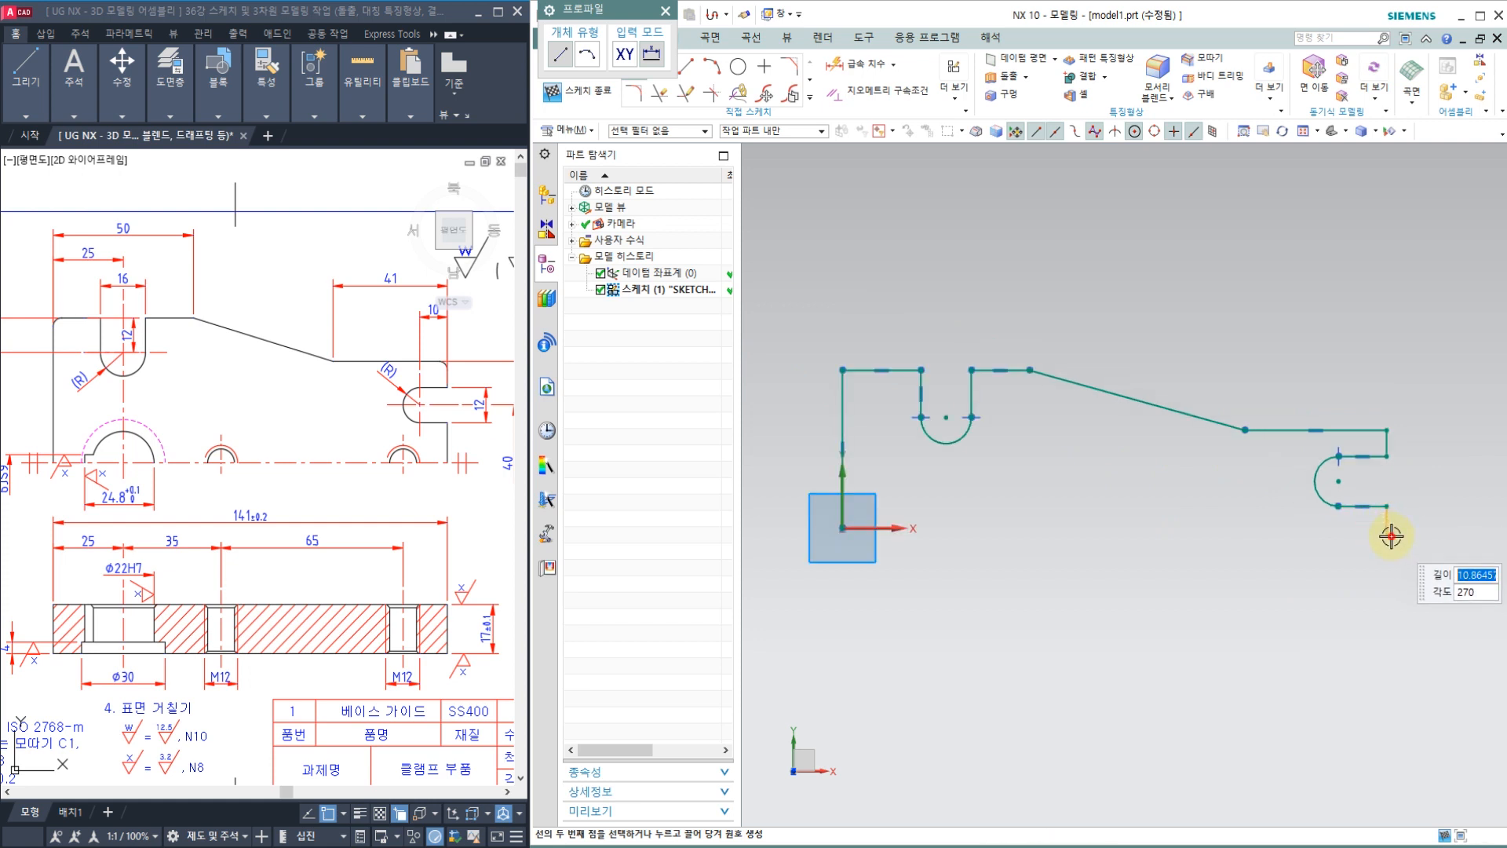
{"action": "left_click", "coordinate": [843, 528]}
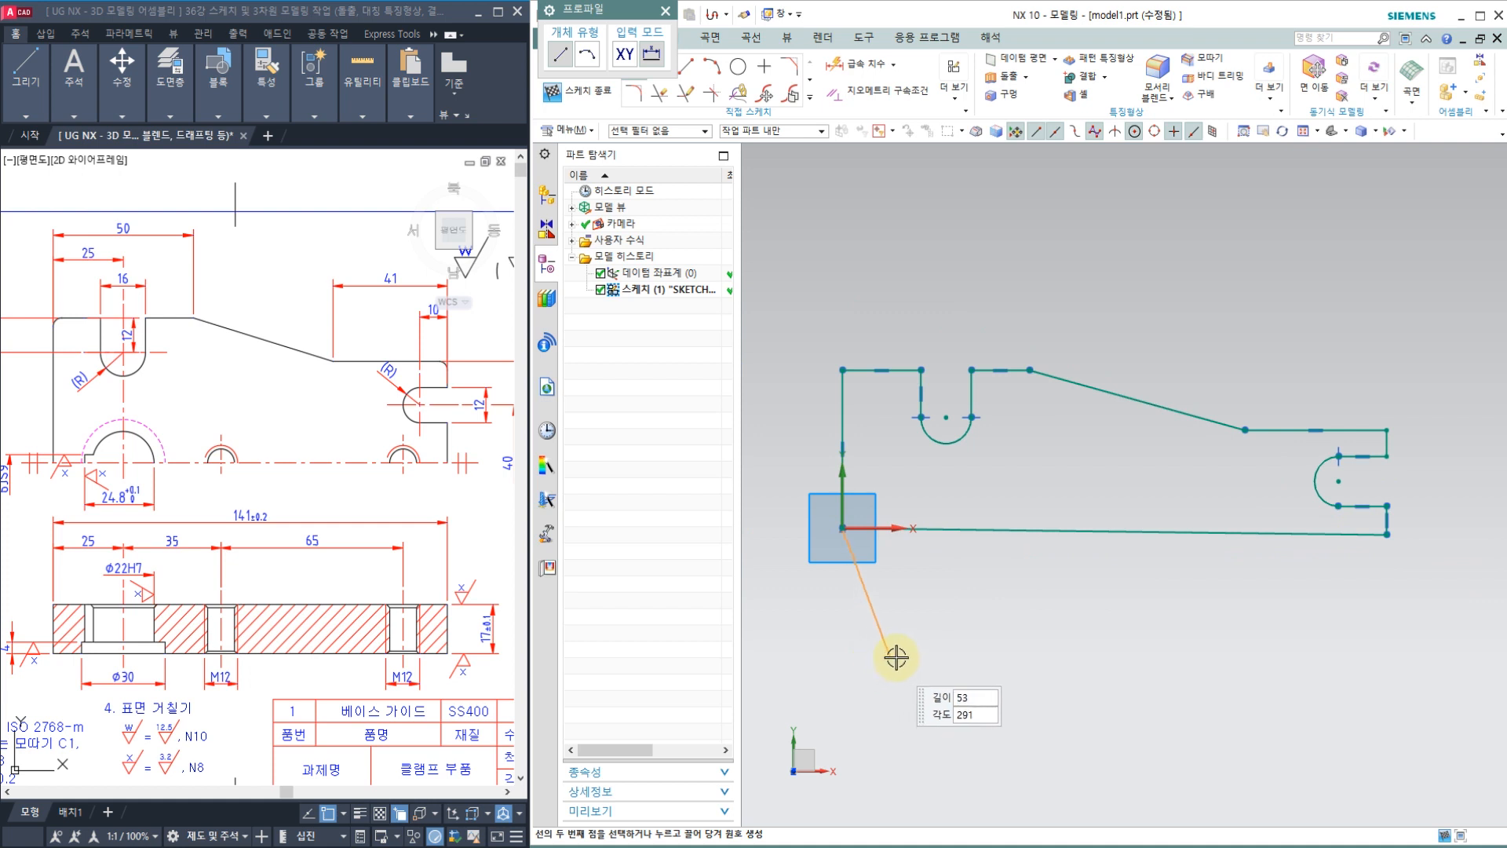
{"action": "key", "text": "Escape"}
{"action": "scroll", "coordinate": [979, 585], "scroll_direction": "up", "scroll_amount": 1}
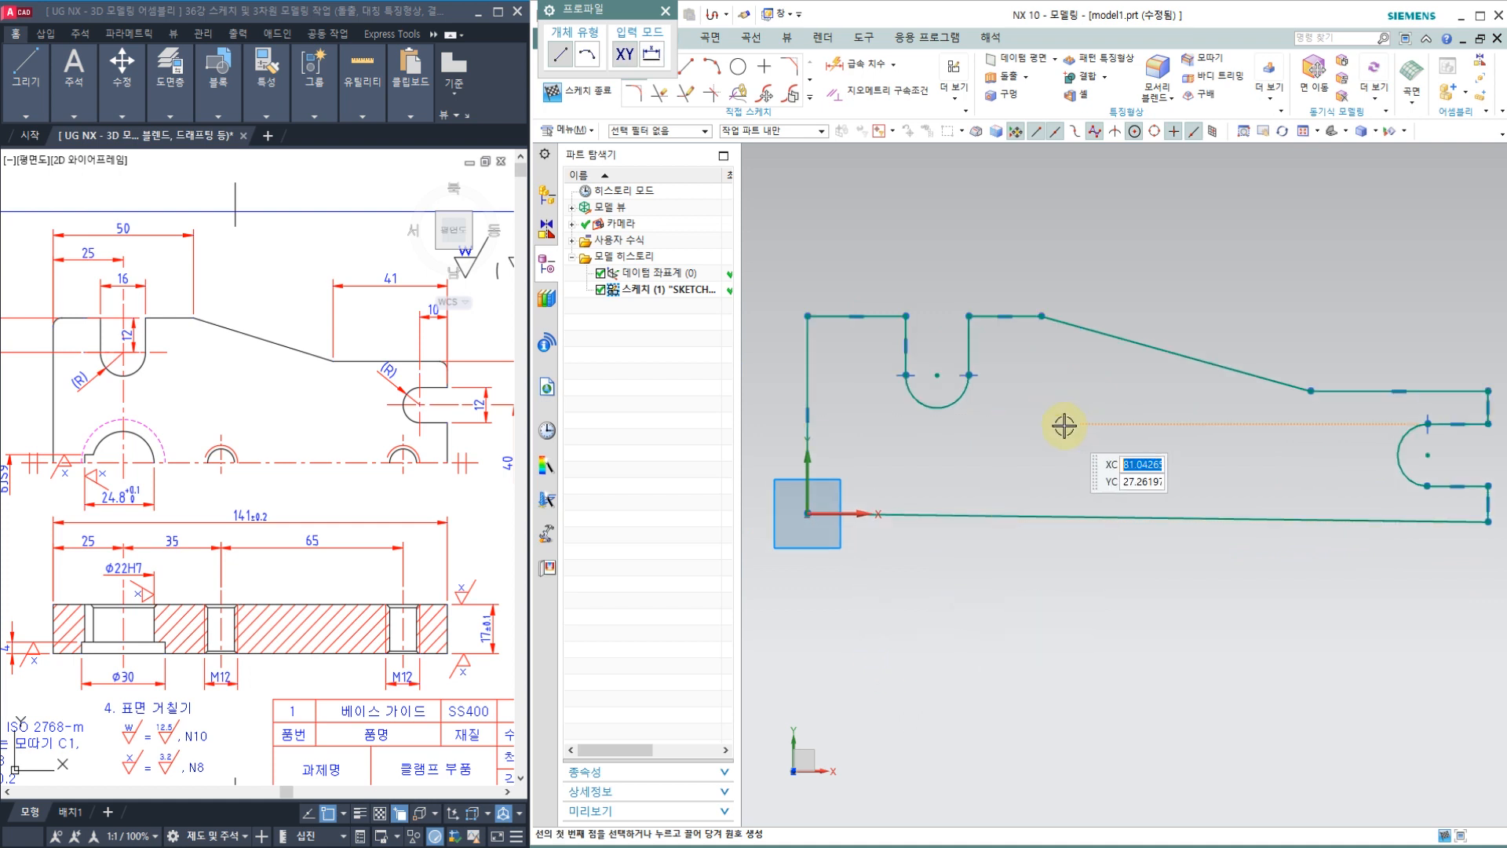
{"action": "scroll", "coordinate": [929, 463], "scroll_direction": "down", "scroll_amount": 1}
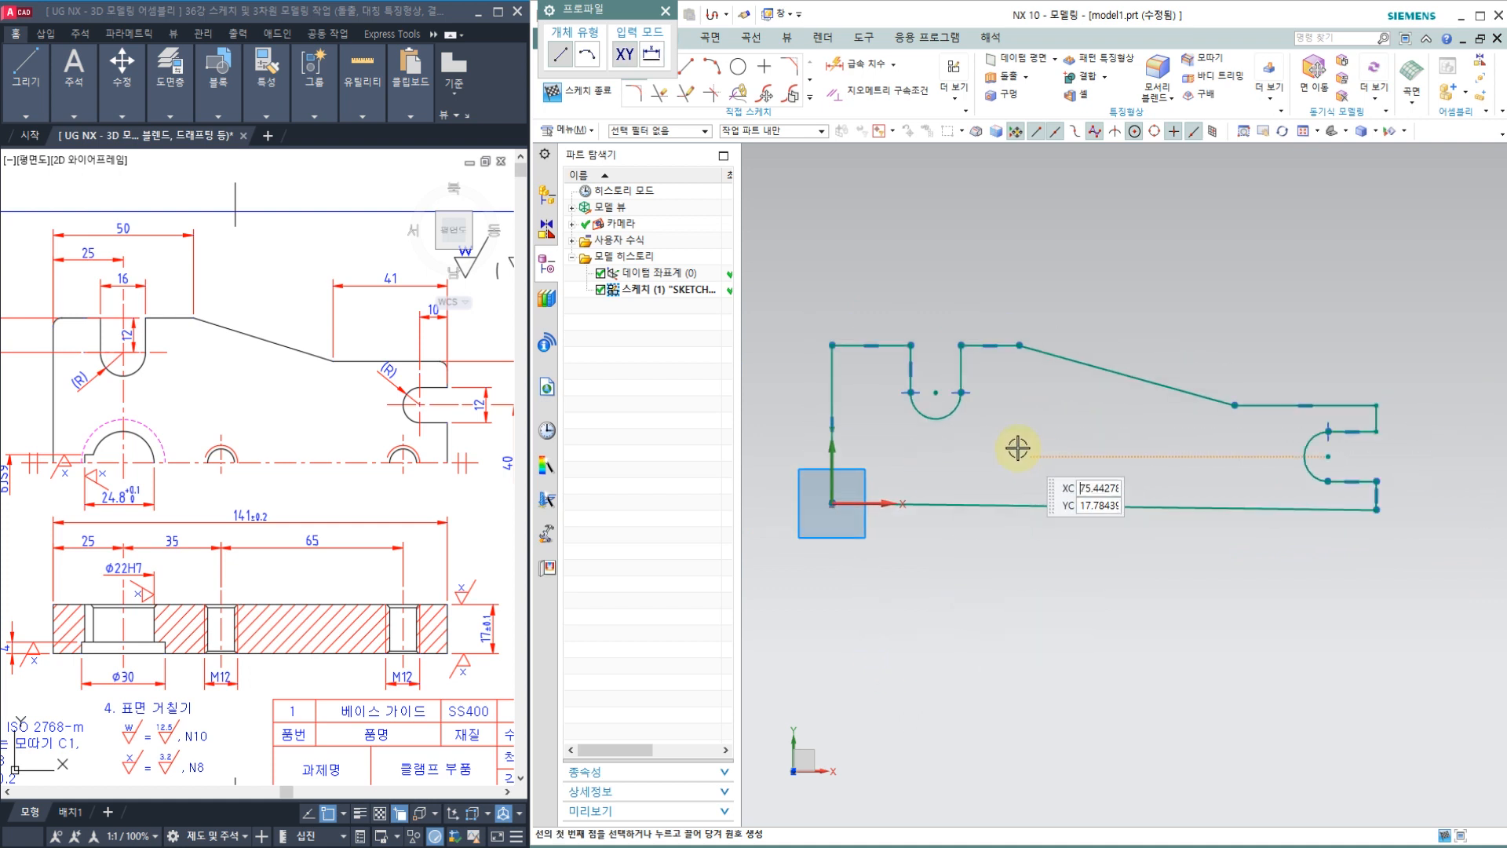
{"action": "scroll", "coordinate": [1011, 442], "scroll_direction": "up", "scroll_amount": 1}
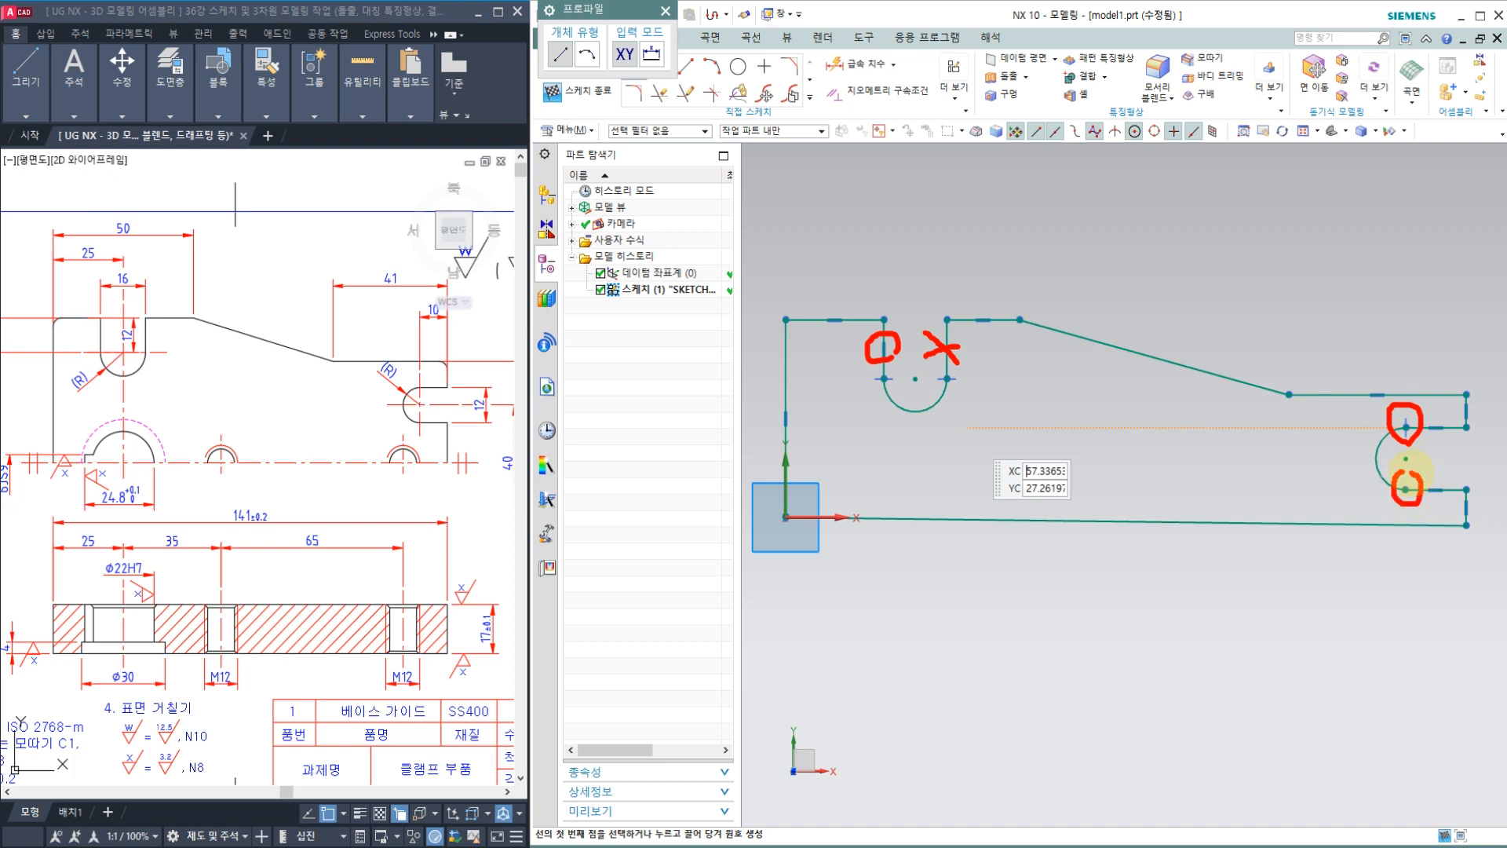
{"action": "left_click_drag", "start_coordinate": [1456, 485], "coordinate": [1441, 480]}
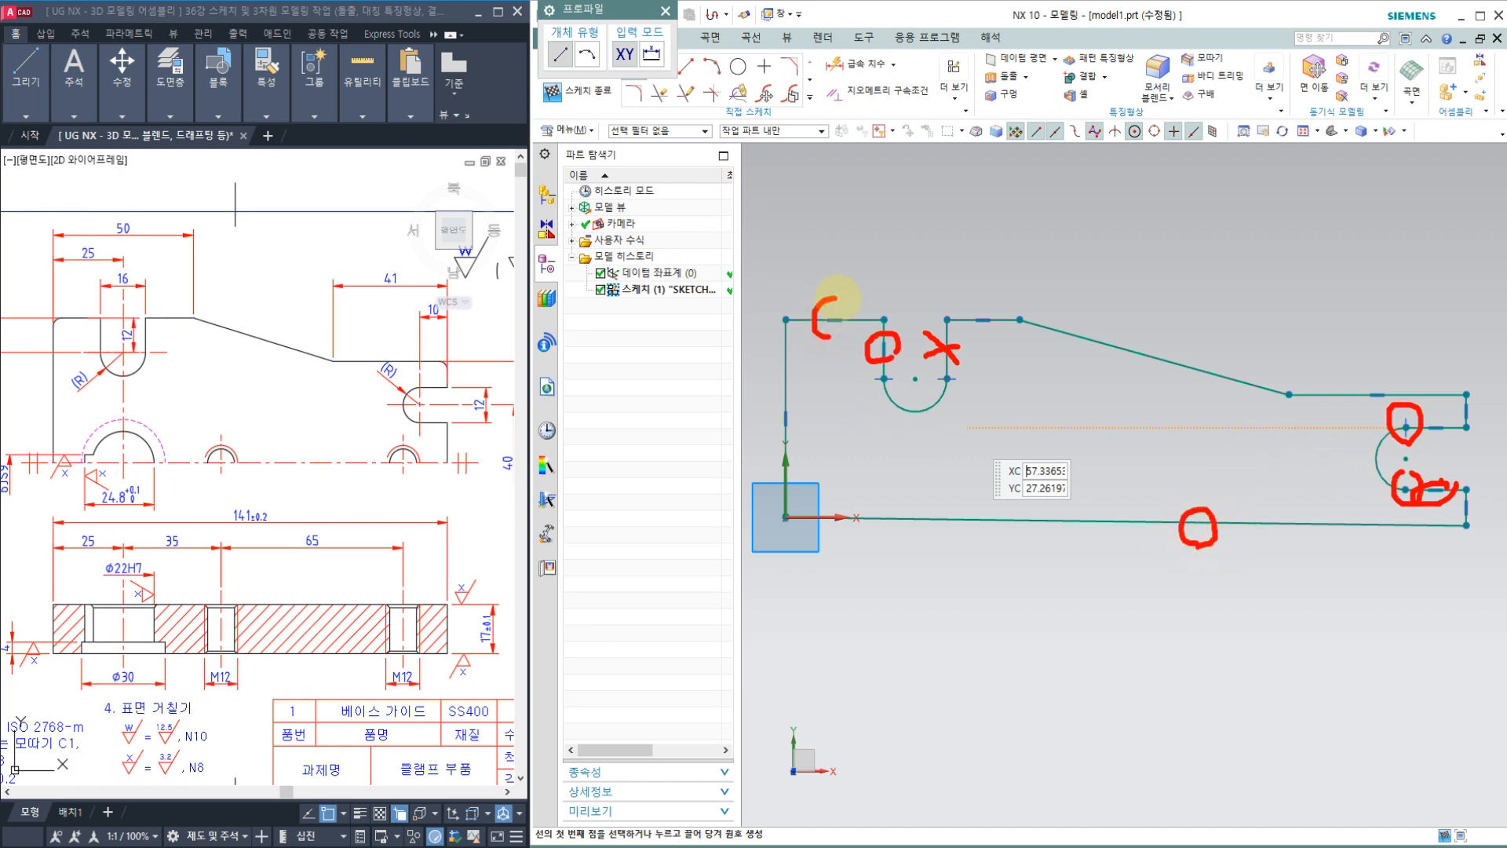
{"action": "left_click_drag", "start_coordinate": [837, 307], "coordinate": [862, 286]}
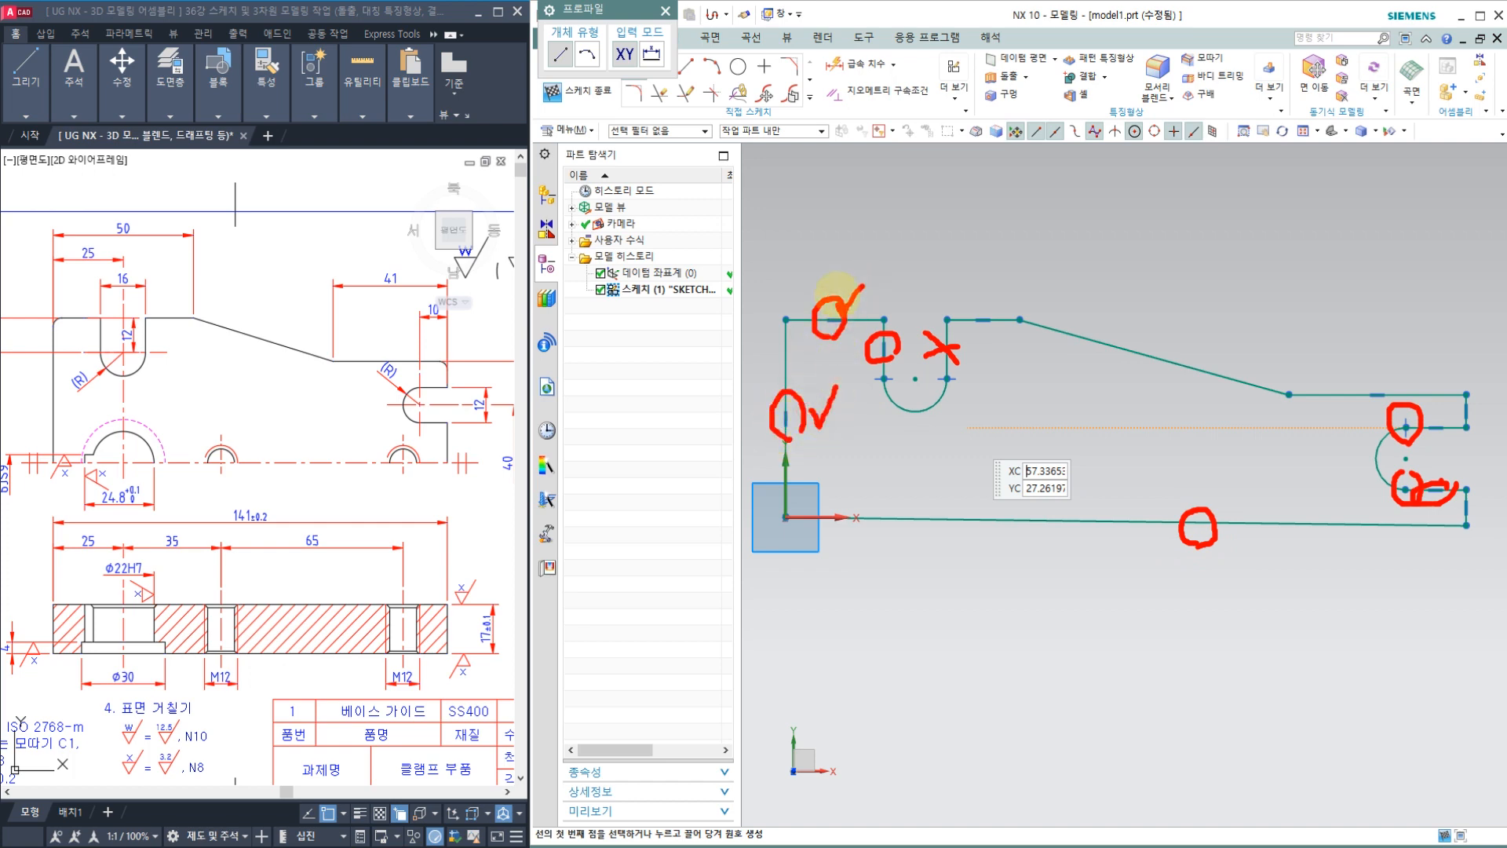
{"action": "left_click_drag", "start_coordinate": [837, 294], "coordinate": [857, 274]}
{"action": "left_click_drag", "start_coordinate": [1018, 302], "coordinate": [1056, 304]}
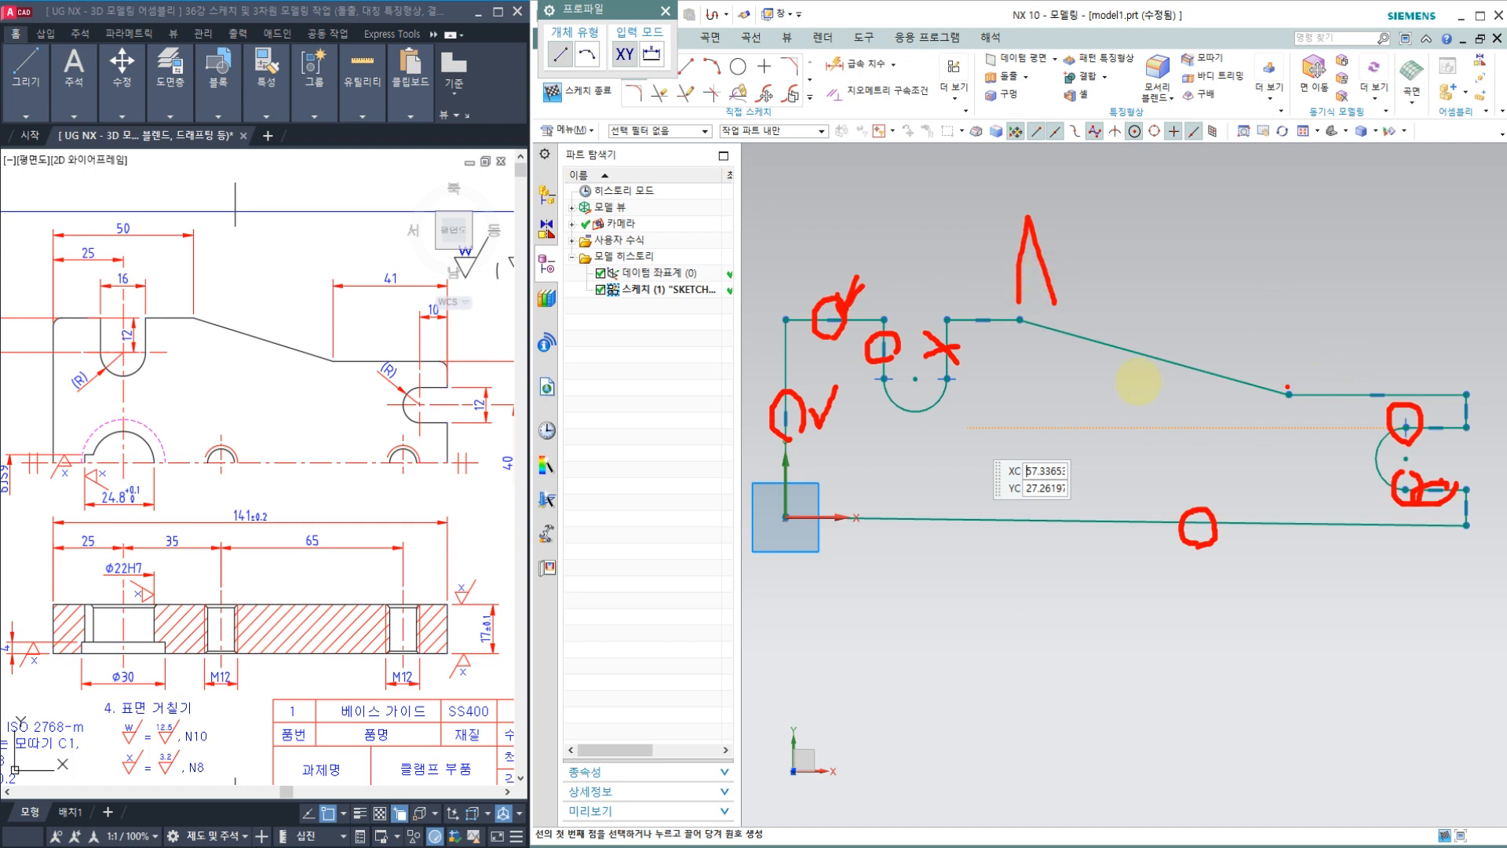
{"action": "mouse_move", "coordinate": [938, 437]}
{"action": "left_mouse_down"}
{"action": "mouse_move", "coordinate": [952, 343]}
{"action": "mouse_move", "coordinate": [954, 424]}
{"action": "left_mouse_up"}
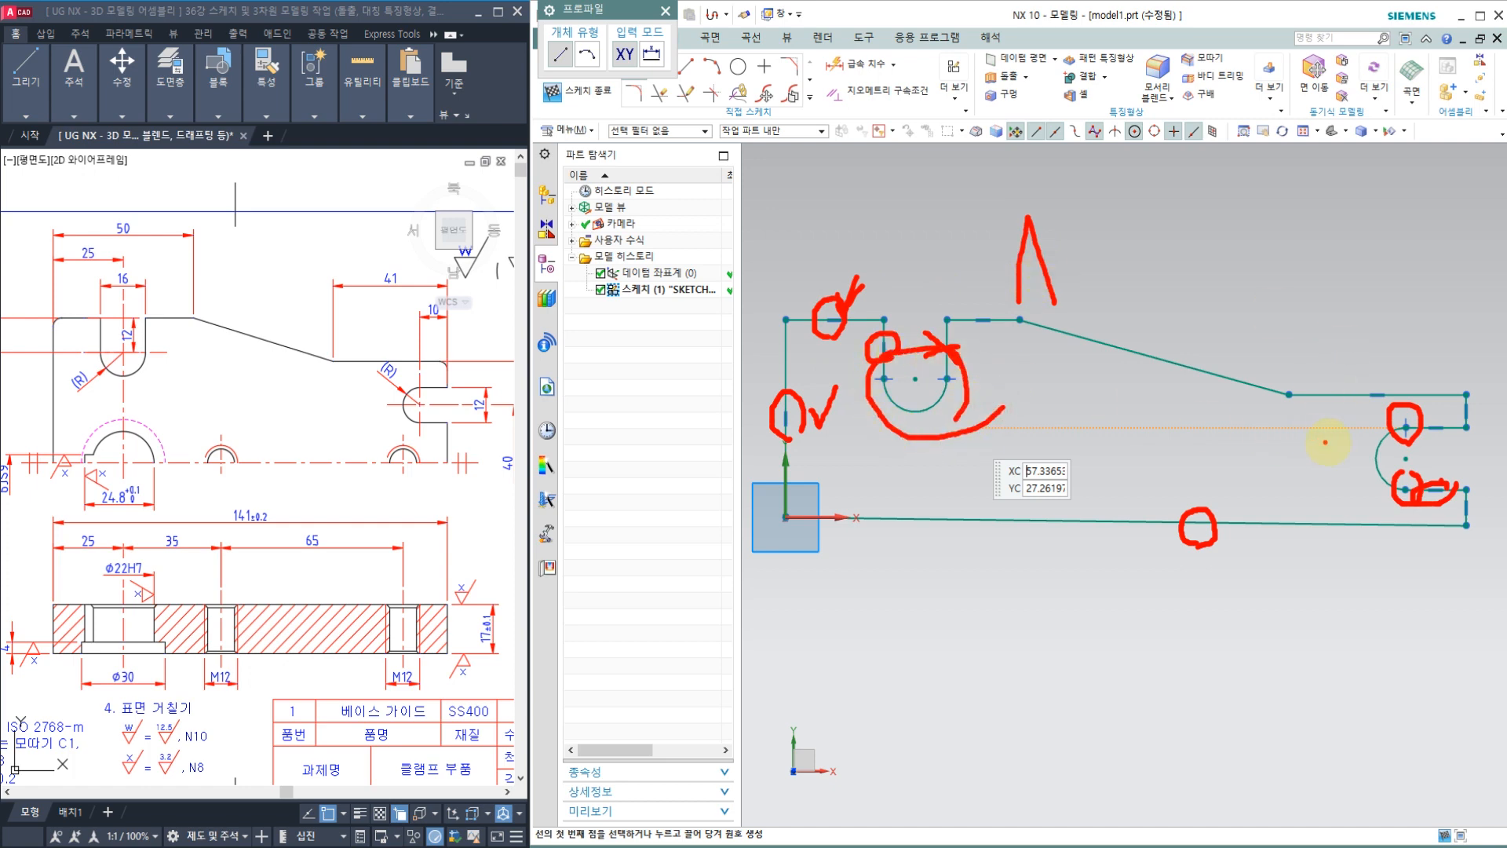
{"action": "mouse_move", "coordinate": [1401, 420]}
{"action": "left_mouse_down"}
{"action": "mouse_move", "coordinate": [1347, 451]}
{"action": "mouse_move", "coordinate": [1386, 481]}
{"action": "left_mouse_up"}
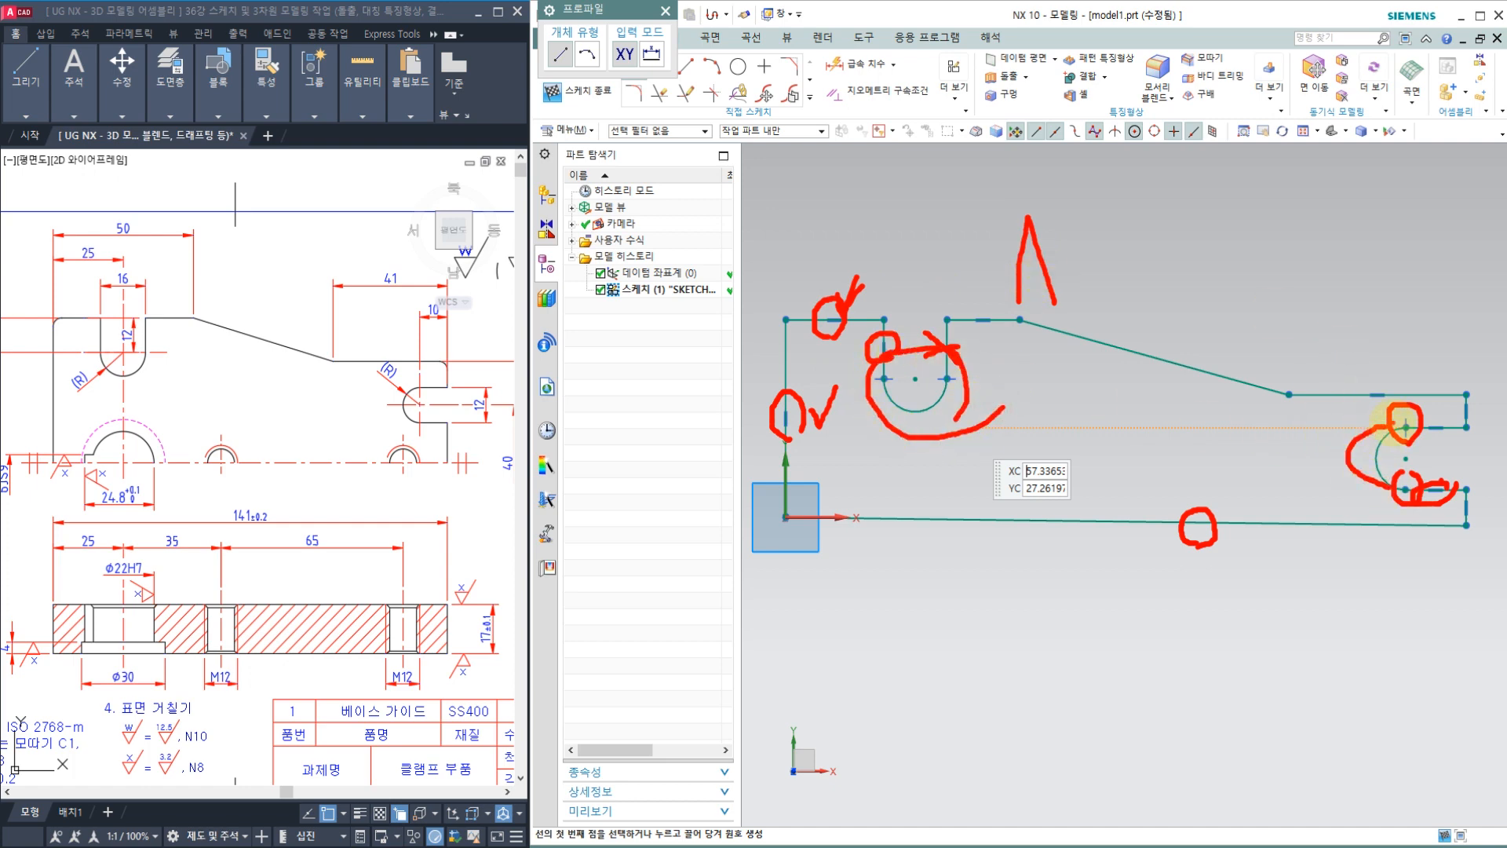
{"action": "mouse_move", "coordinate": [1276, 304]}
{"action": "left_mouse_down"}
{"action": "mouse_move", "coordinate": [1312, 306]}
{"action": "mouse_move", "coordinate": [1309, 271]}
{"action": "left_mouse_up"}
{"action": "left_click_drag", "start_coordinate": [1326, 222], "coordinate": [1328, 297]}
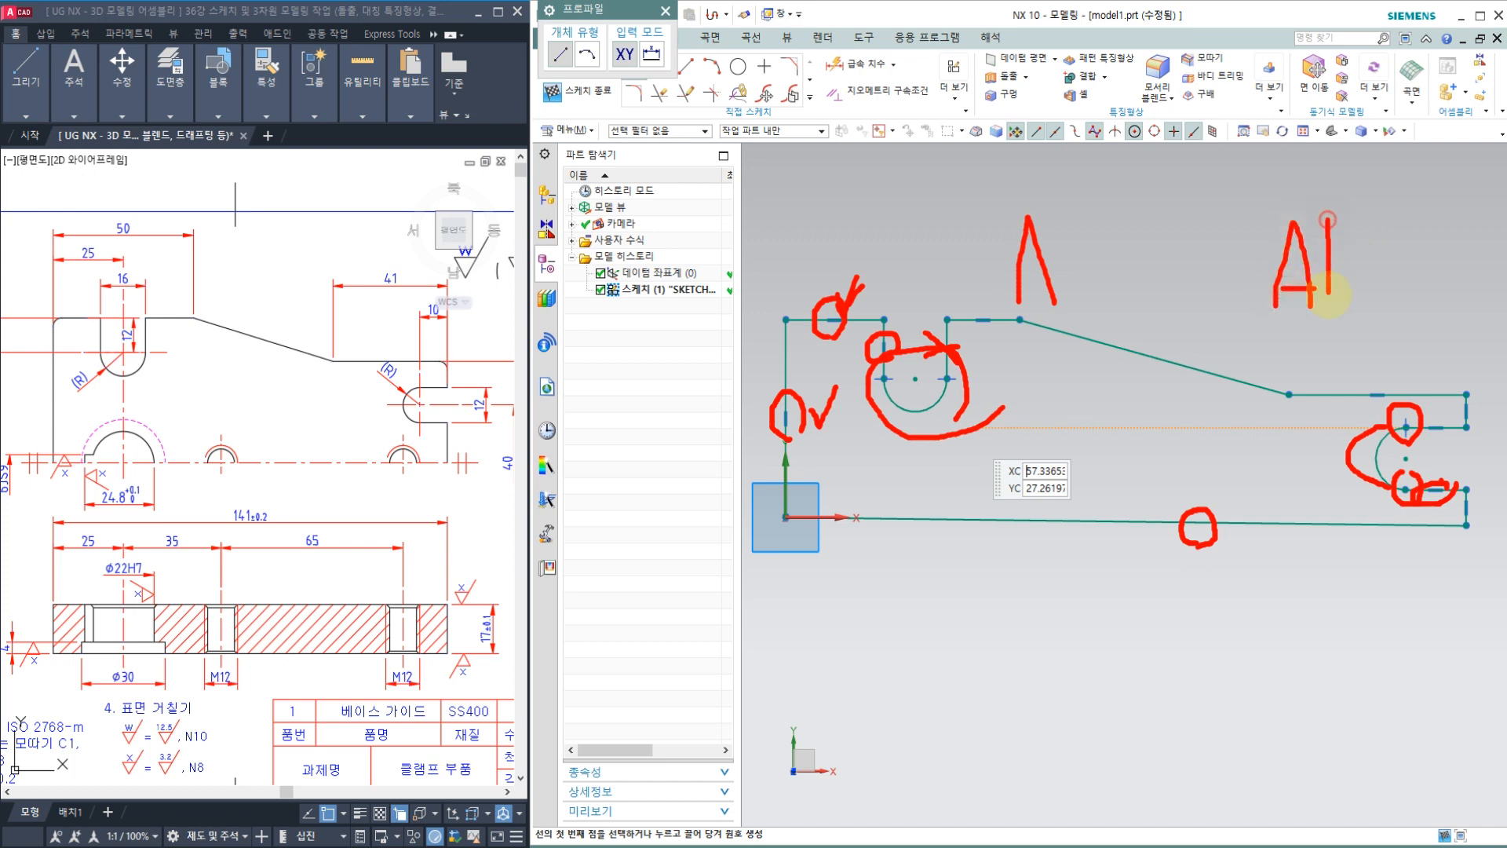
{"action": "left_click_drag", "start_coordinate": [1371, 235], "coordinate": [1413, 292]}
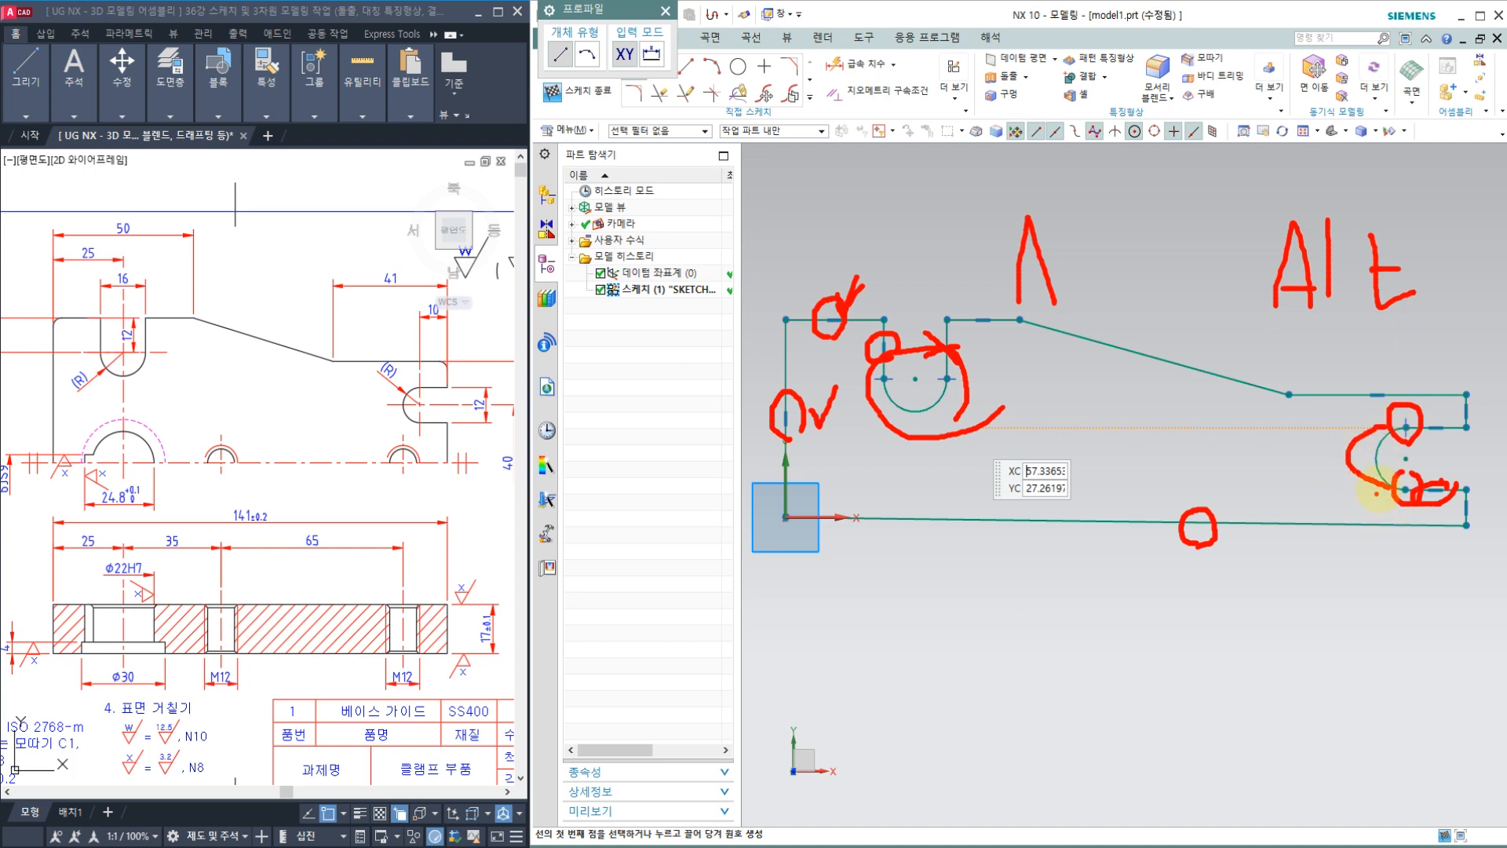
{"action": "left_click_drag", "start_coordinate": [1409, 512], "coordinate": [1384, 540]}
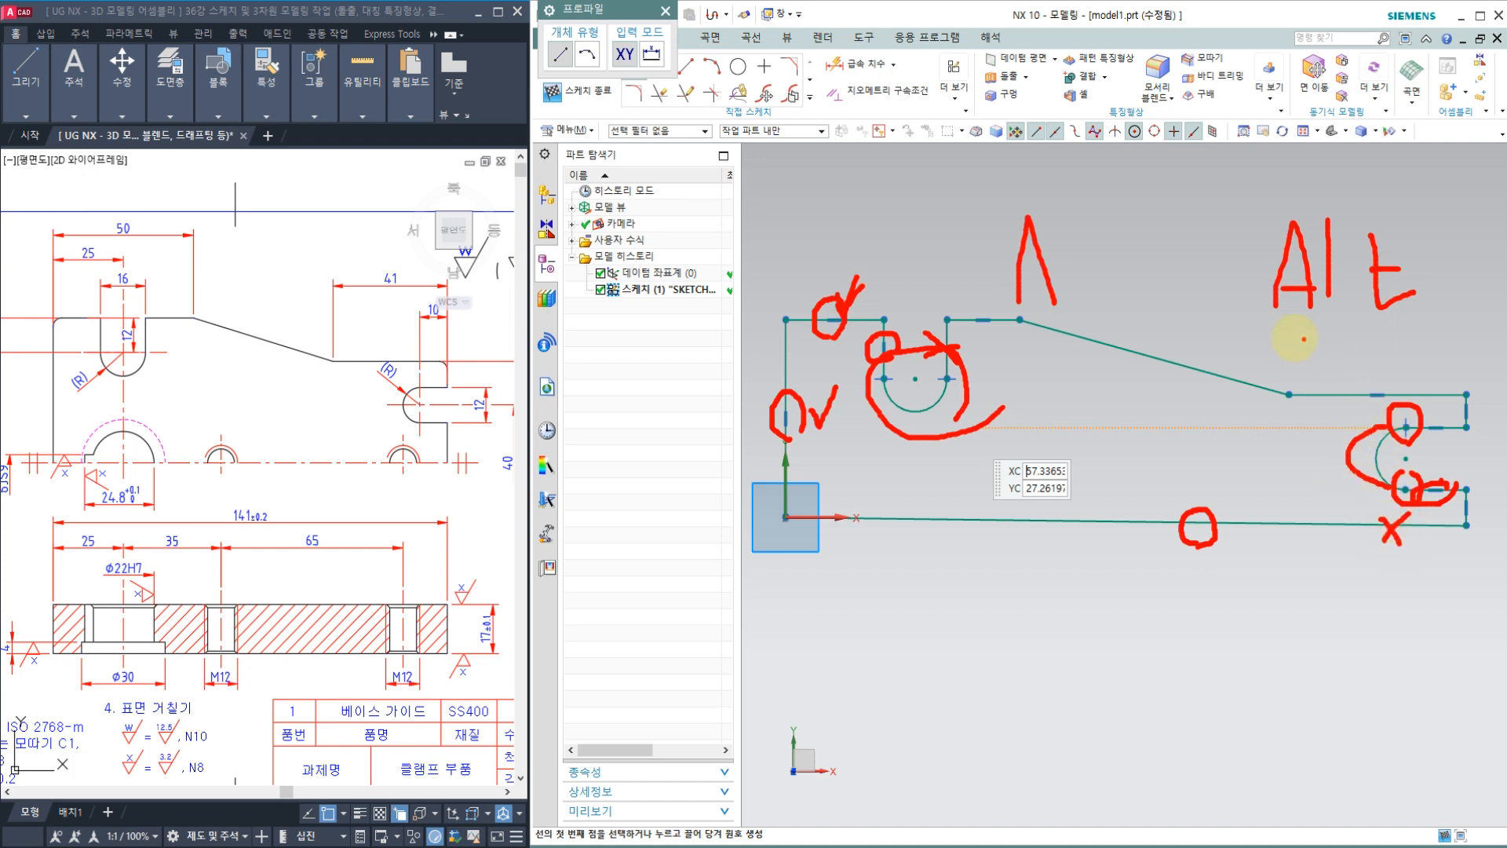
{"action": "mouse_move", "coordinate": [1265, 330]}
{"action": "left_mouse_down"}
{"action": "mouse_move", "coordinate": [1417, 292]}
{"action": "mouse_move", "coordinate": [1267, 332]}
{"action": "left_mouse_up"}
{"action": "left_click_drag", "start_coordinate": [1226, 215], "coordinate": [1260, 197]}
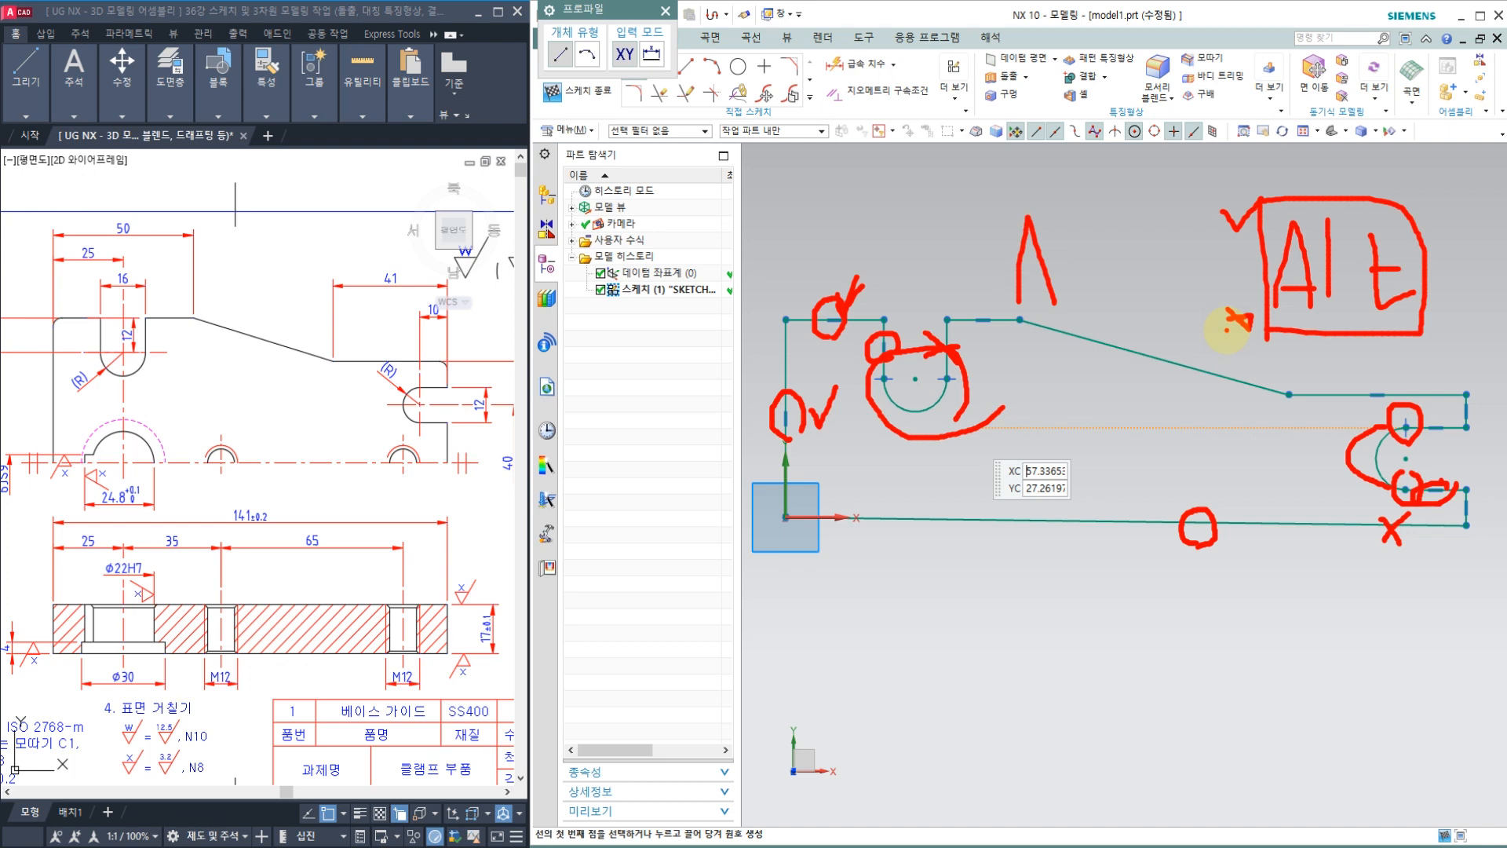
{"action": "key", "text": "Escape"}
End the profile command and constrain the slightly tilted bottom line of the outline to be horizontal.
{"action": "left_click", "coordinate": [961, 363]}
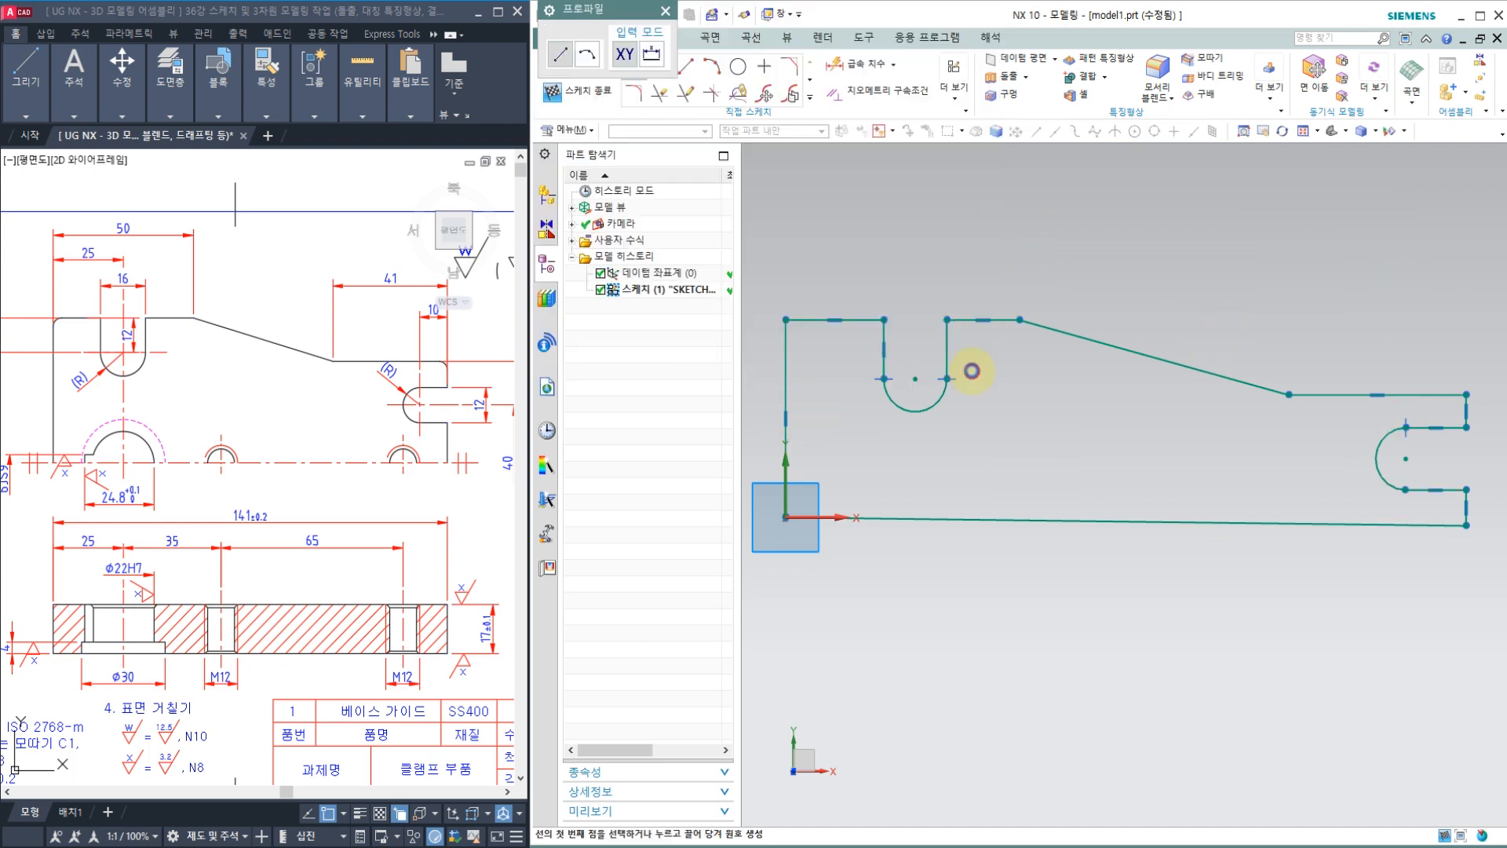
{"action": "left_click", "coordinate": [1173, 517]}
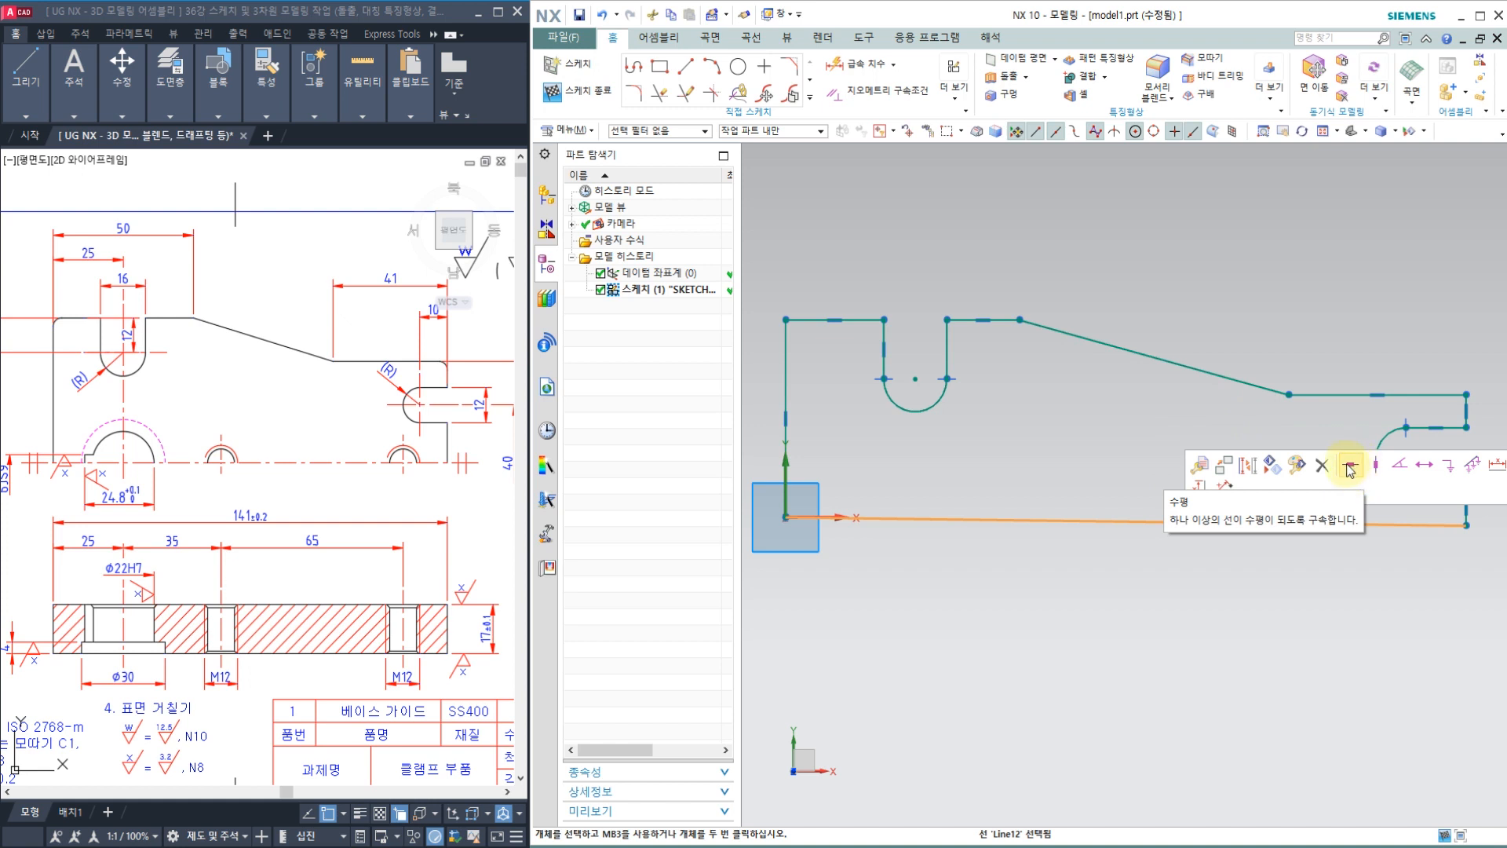
{"action": "left_click", "coordinate": [1348, 466]}
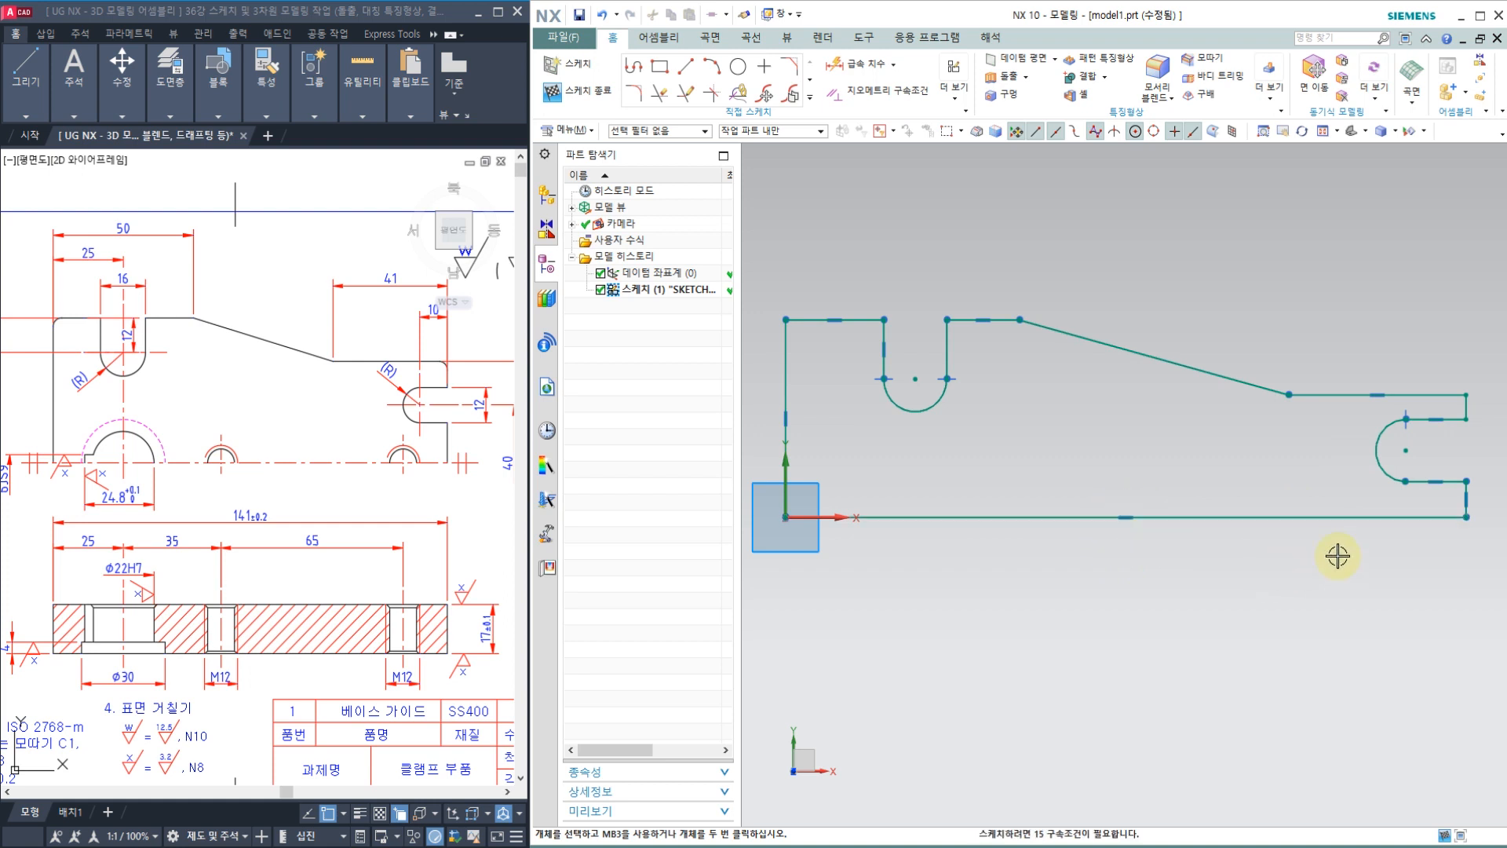
Pull the lower end of the side slot's arc out of place, and make the arc tangent to the slot's lower line with a geometric constraint.
{"action": "scroll", "coordinate": [1437, 487], "scroll_direction": "up", "scroll_amount": 3}
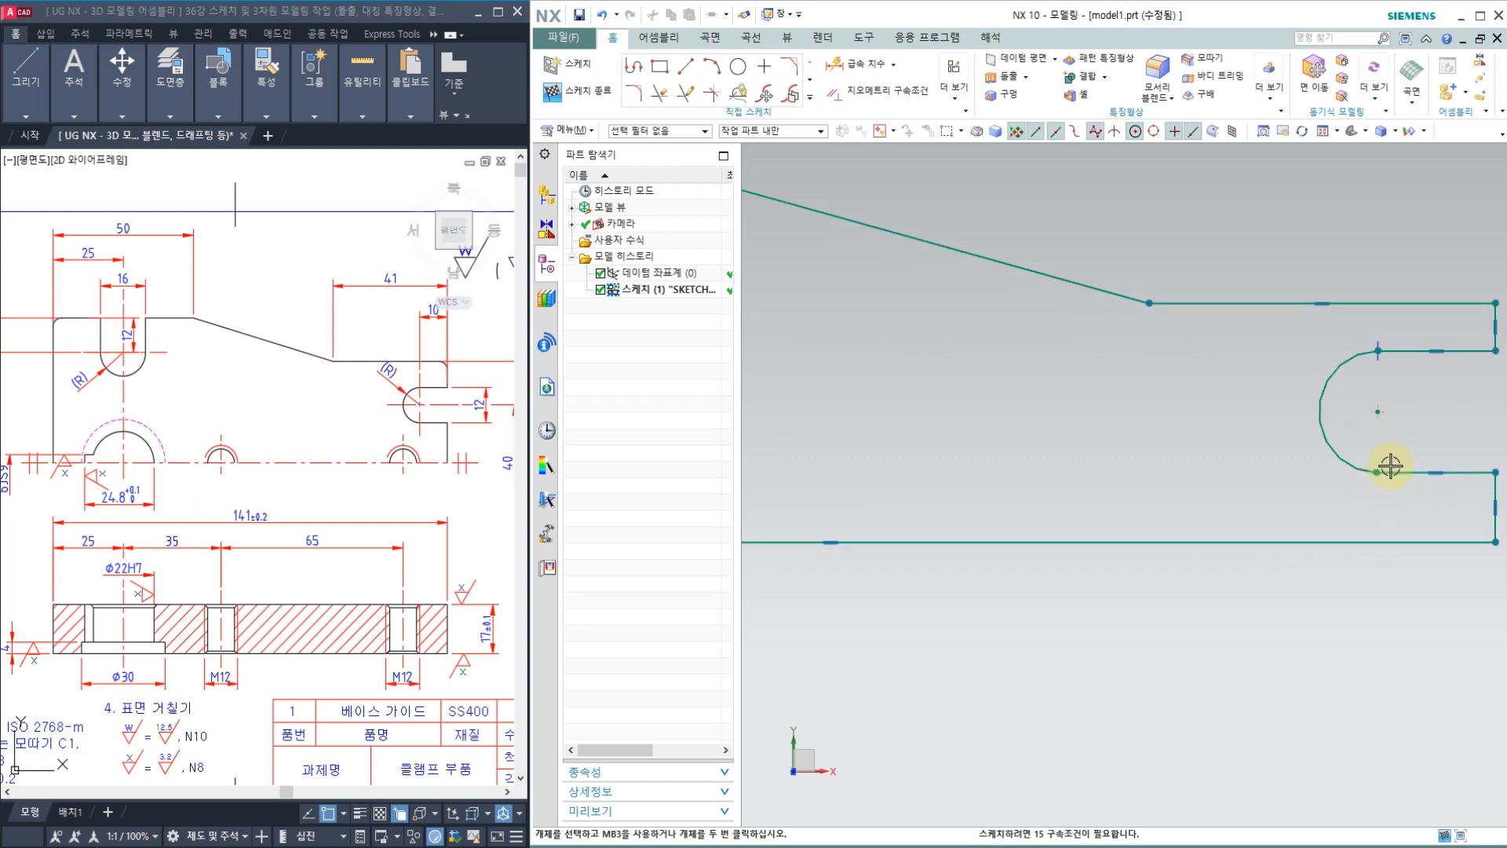
{"action": "left_click_drag", "start_coordinate": [1373, 474], "coordinate": [1355, 487]}
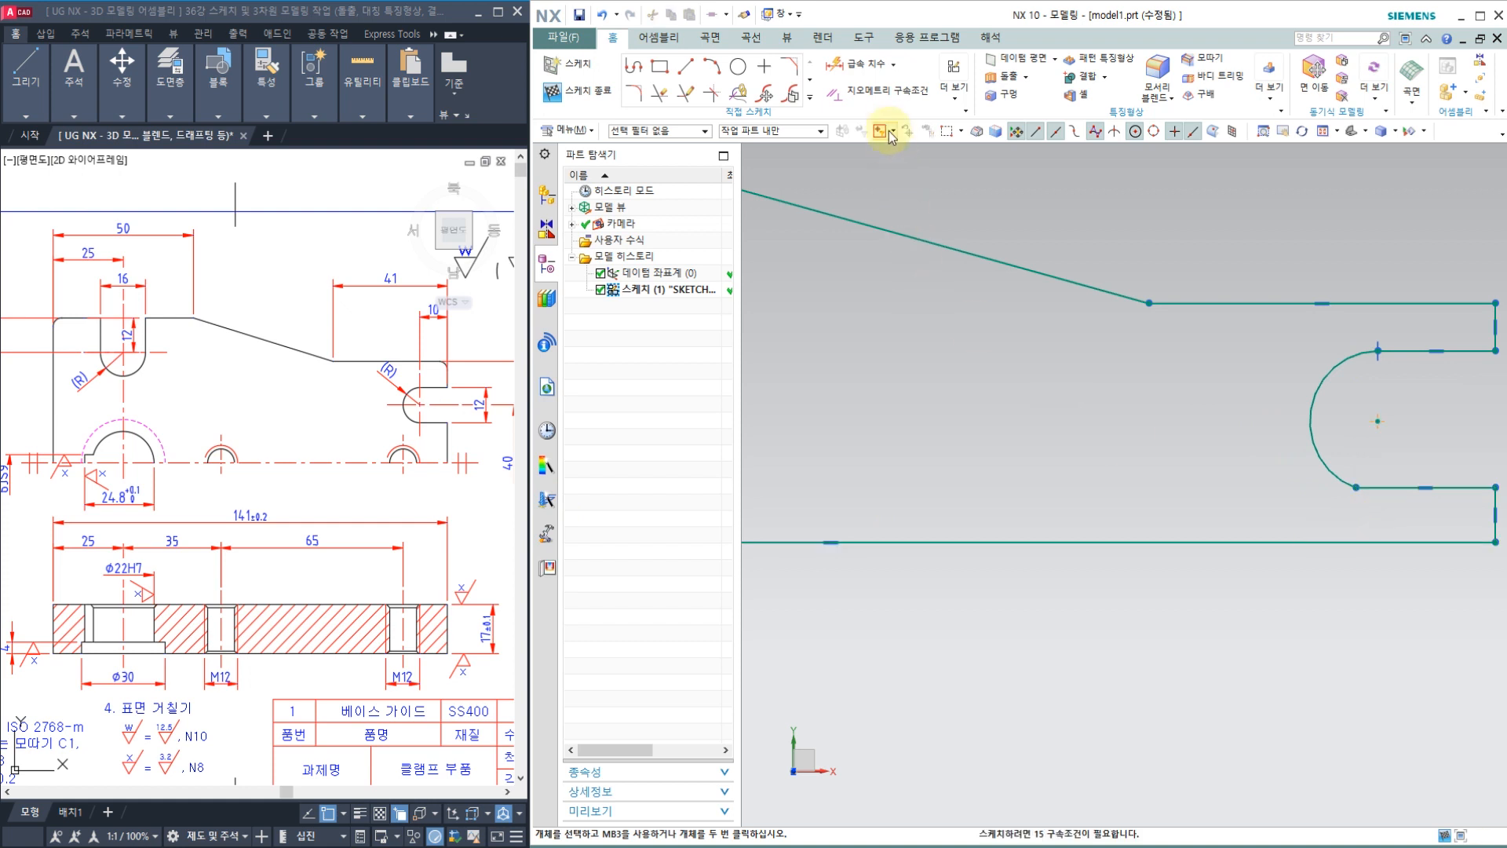
{"action": "left_click", "coordinate": [879, 96]}
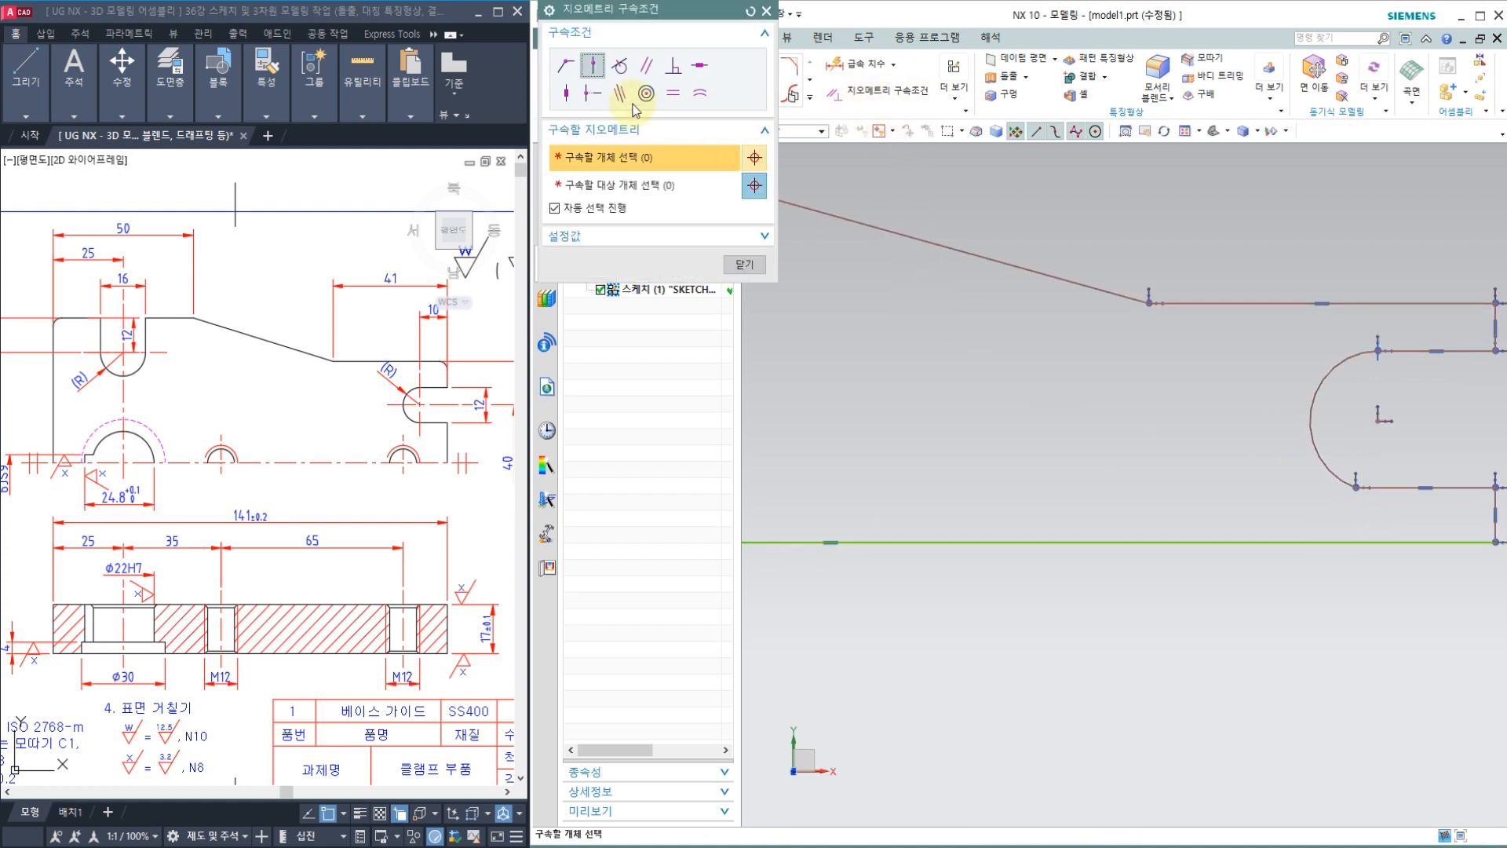
{"action": "left_click", "coordinate": [620, 67]}
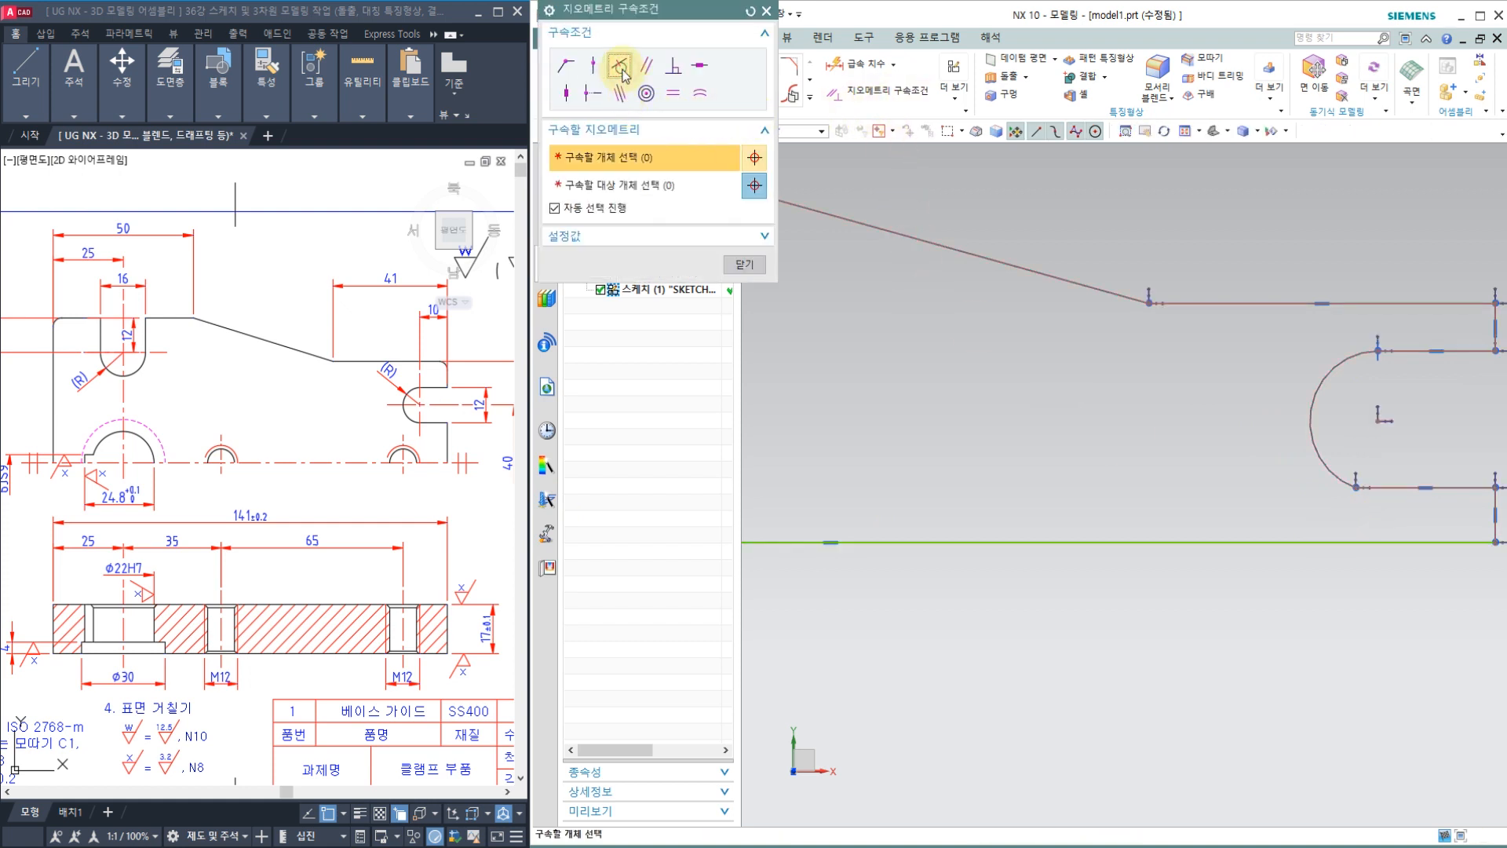
{"action": "left_click", "coordinate": [1335, 478]}
{"action": "left_click", "coordinate": [1388, 491]}
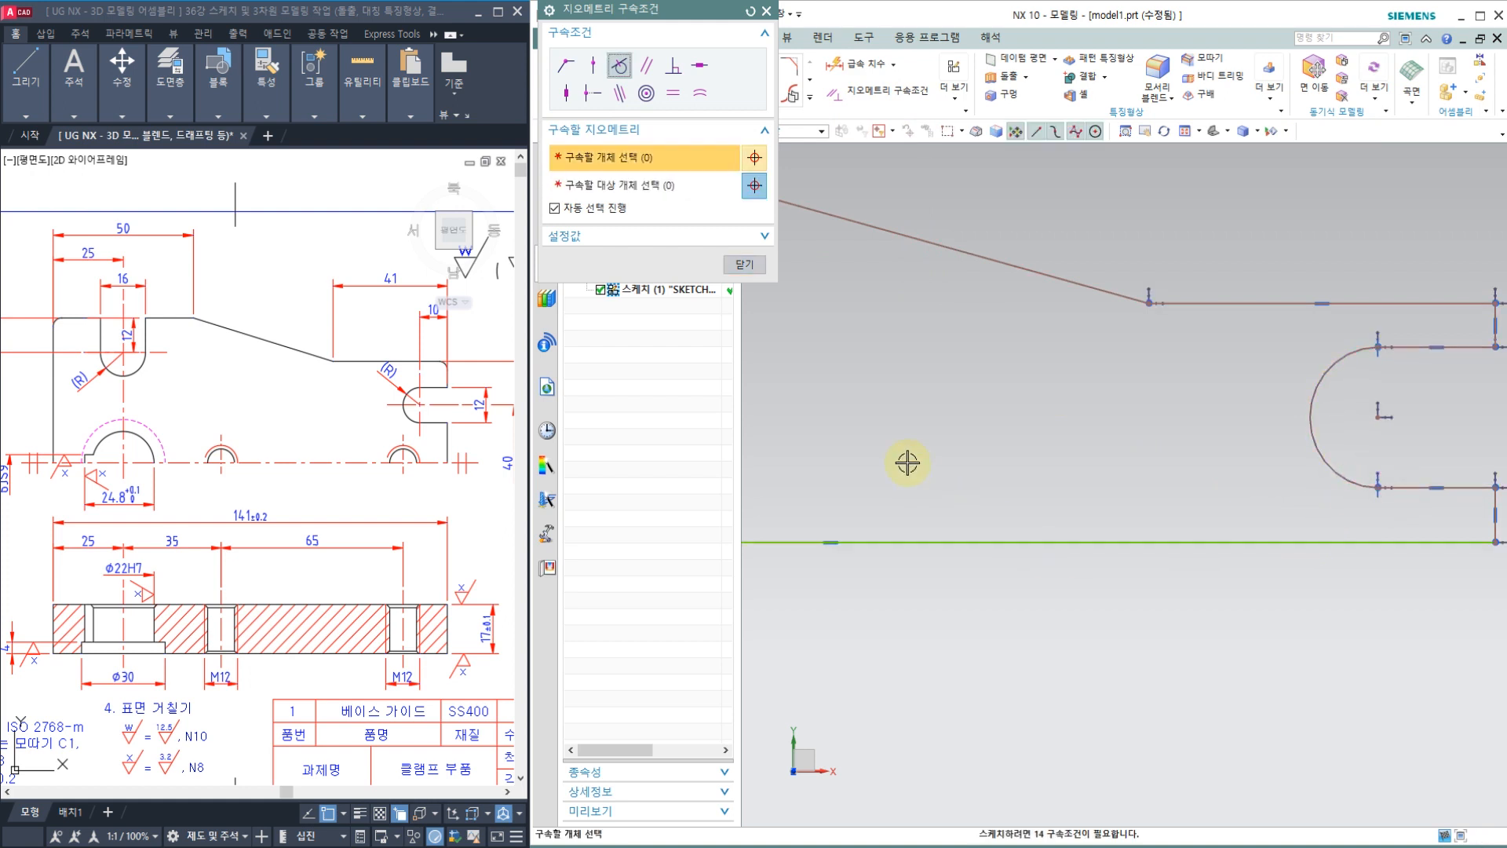
{"action": "left_click", "coordinate": [755, 264]}
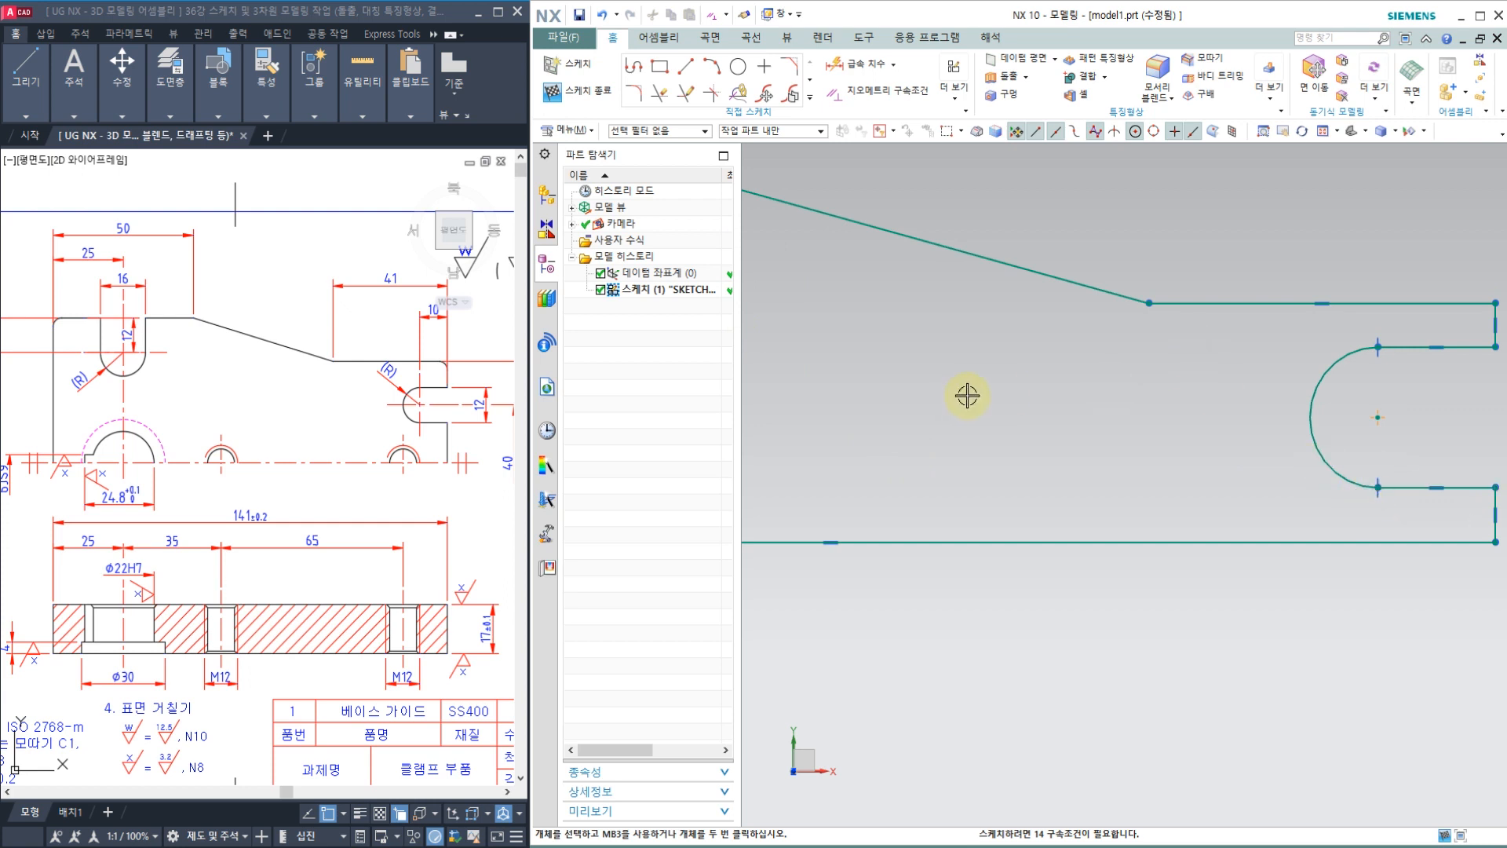
{"action": "scroll", "coordinate": [966, 394], "scroll_direction": "down", "scroll_amount": 6}
{"action": "scroll", "coordinate": [965, 377], "scroll_direction": "up", "scroll_amount": 3}
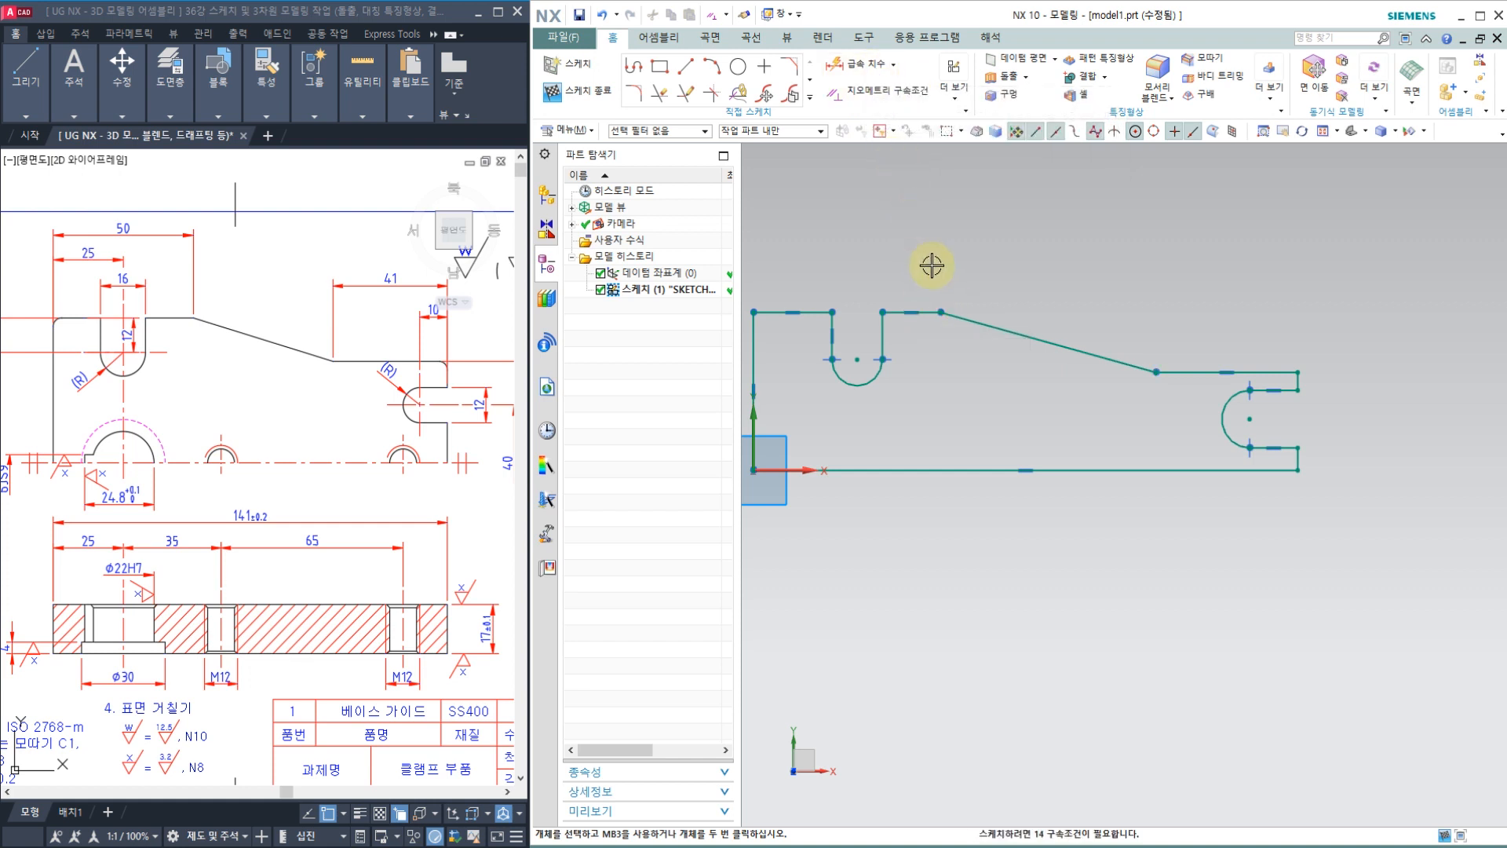
{"action": "mouse_move", "coordinate": [1033, 267]}
{"action": "middle_mouse_down", "text": "shift"}
{"action": "mouse_move", "coordinate": [830, 262]}
{"action": "mouse_move", "coordinate": [858, 262]}
{"action": "middle_mouse_up", "text": "shift"}
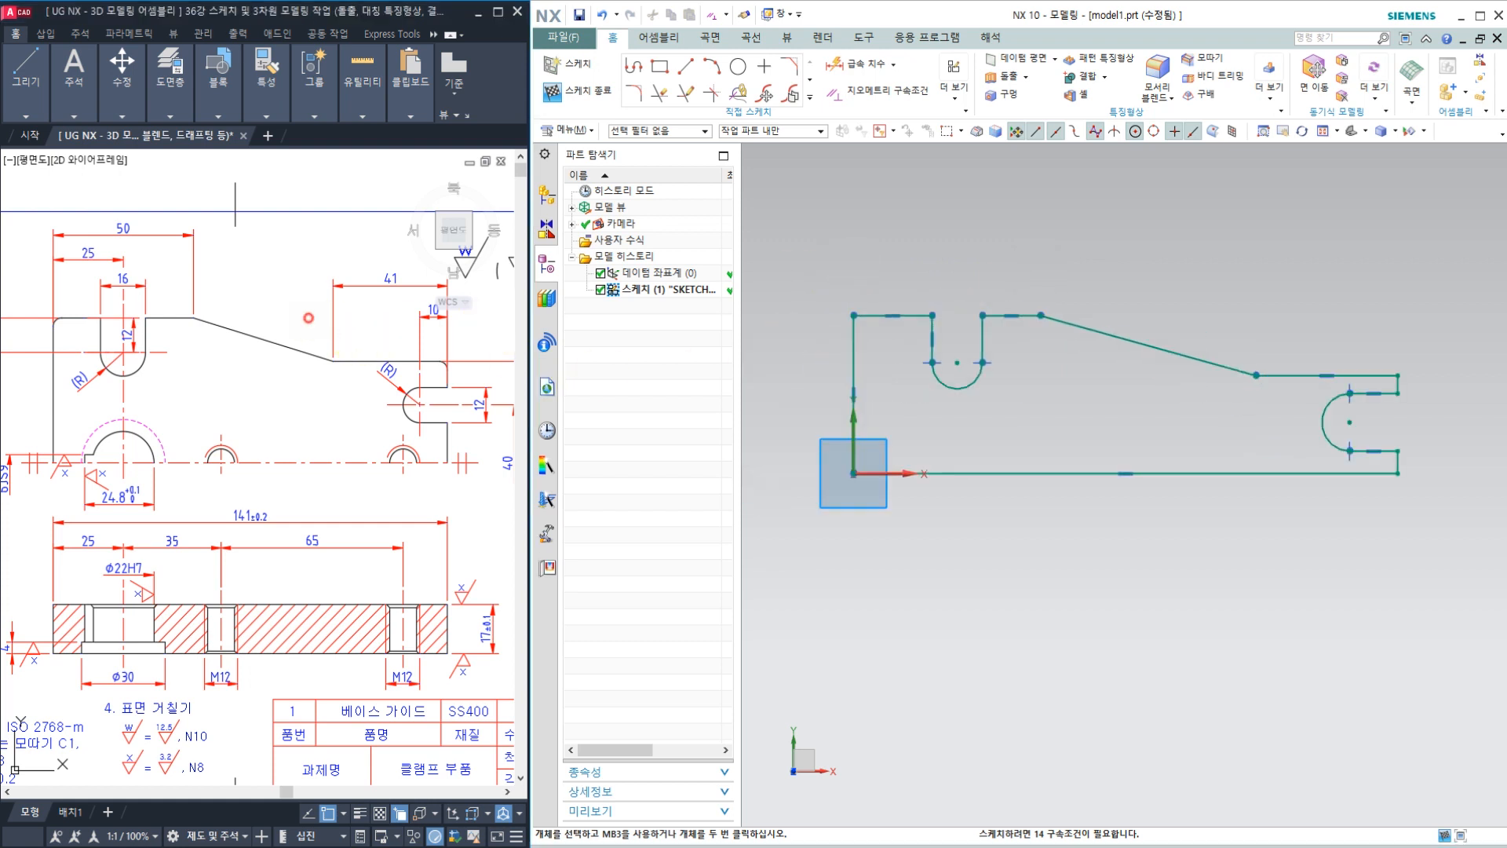
{"action": "mouse_move", "coordinate": [47, 317]}
{"action": "left_mouse_down"}
{"action": "mouse_move", "coordinate": [191, 318]}
{"action": "mouse_move", "coordinate": [94, 287]}
{"action": "mouse_move", "coordinate": [134, 336]}
{"action": "left_mouse_up"}
{"action": "mouse_move", "coordinate": [441, 351]}
{"action": "left_mouse_down"}
{"action": "mouse_move", "coordinate": [441, 382]}
{"action": "mouse_move", "coordinate": [453, 357]}
{"action": "left_mouse_up"}
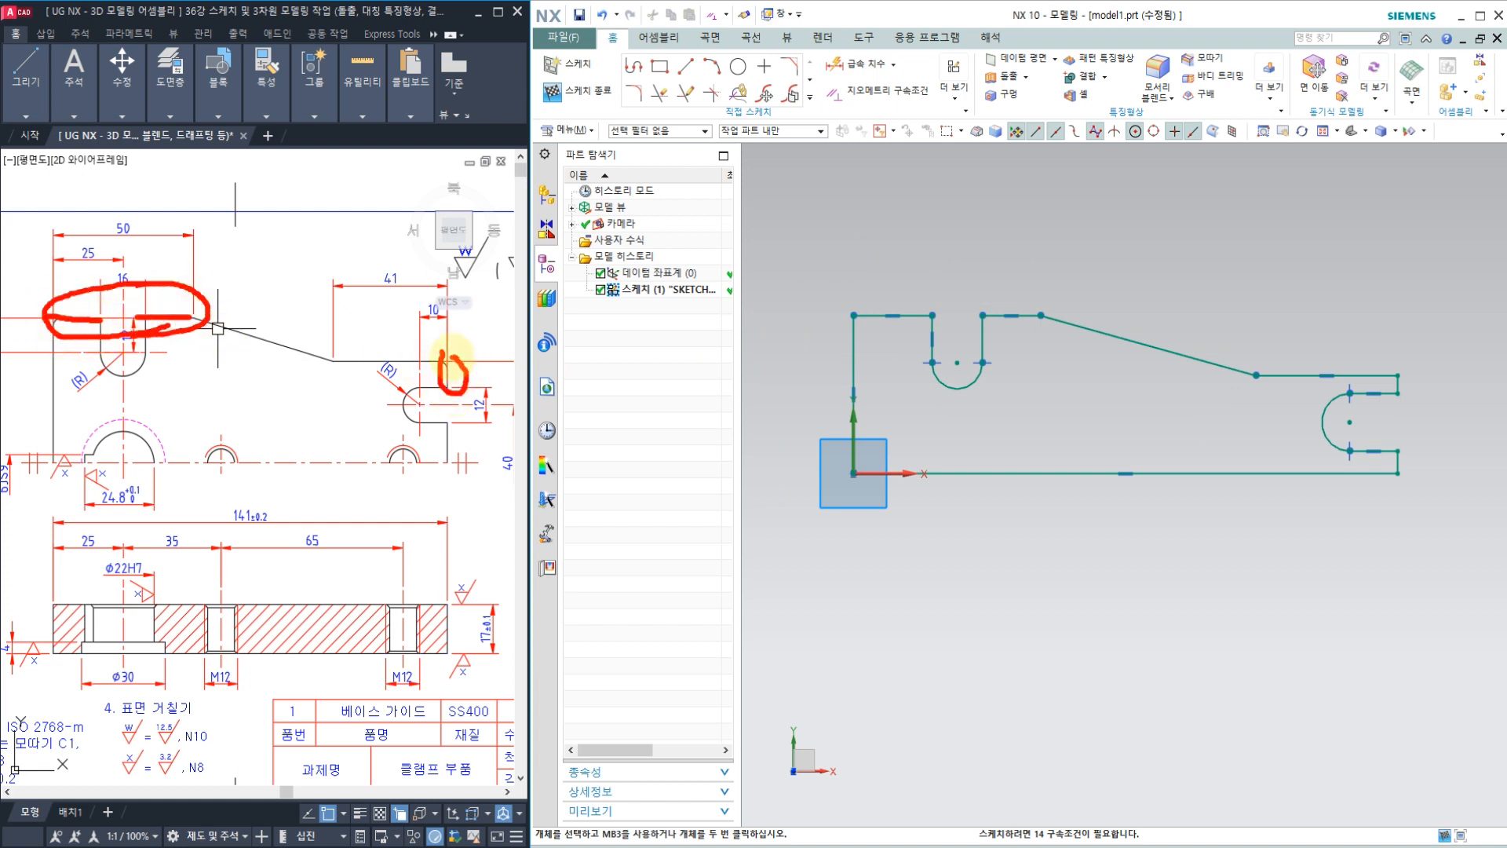
{"action": "left_click_drag", "start_coordinate": [438, 416], "coordinate": [457, 425]}
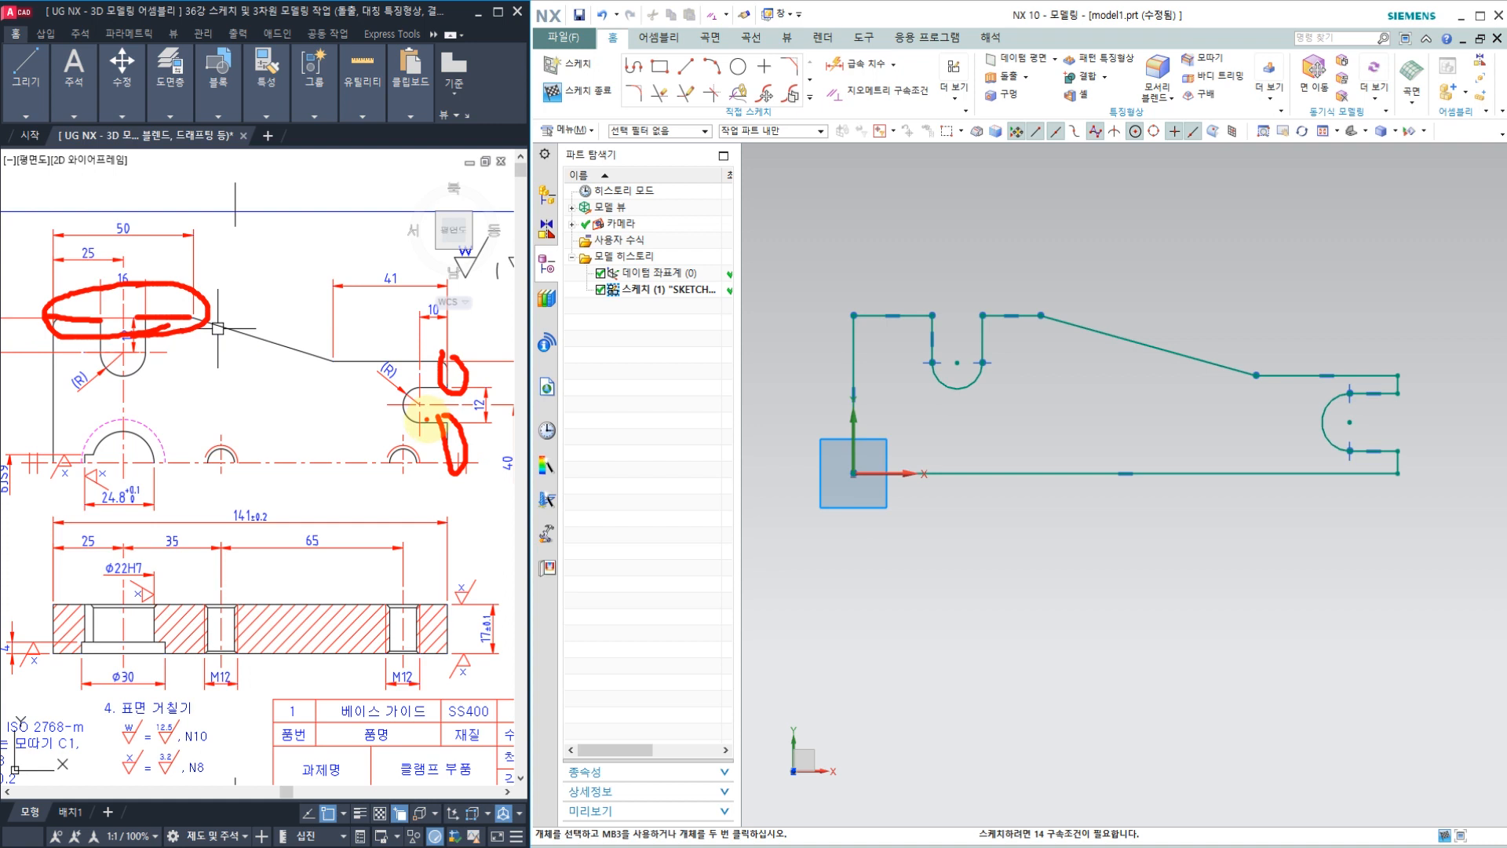
{"action": "key", "text": "Escape"}
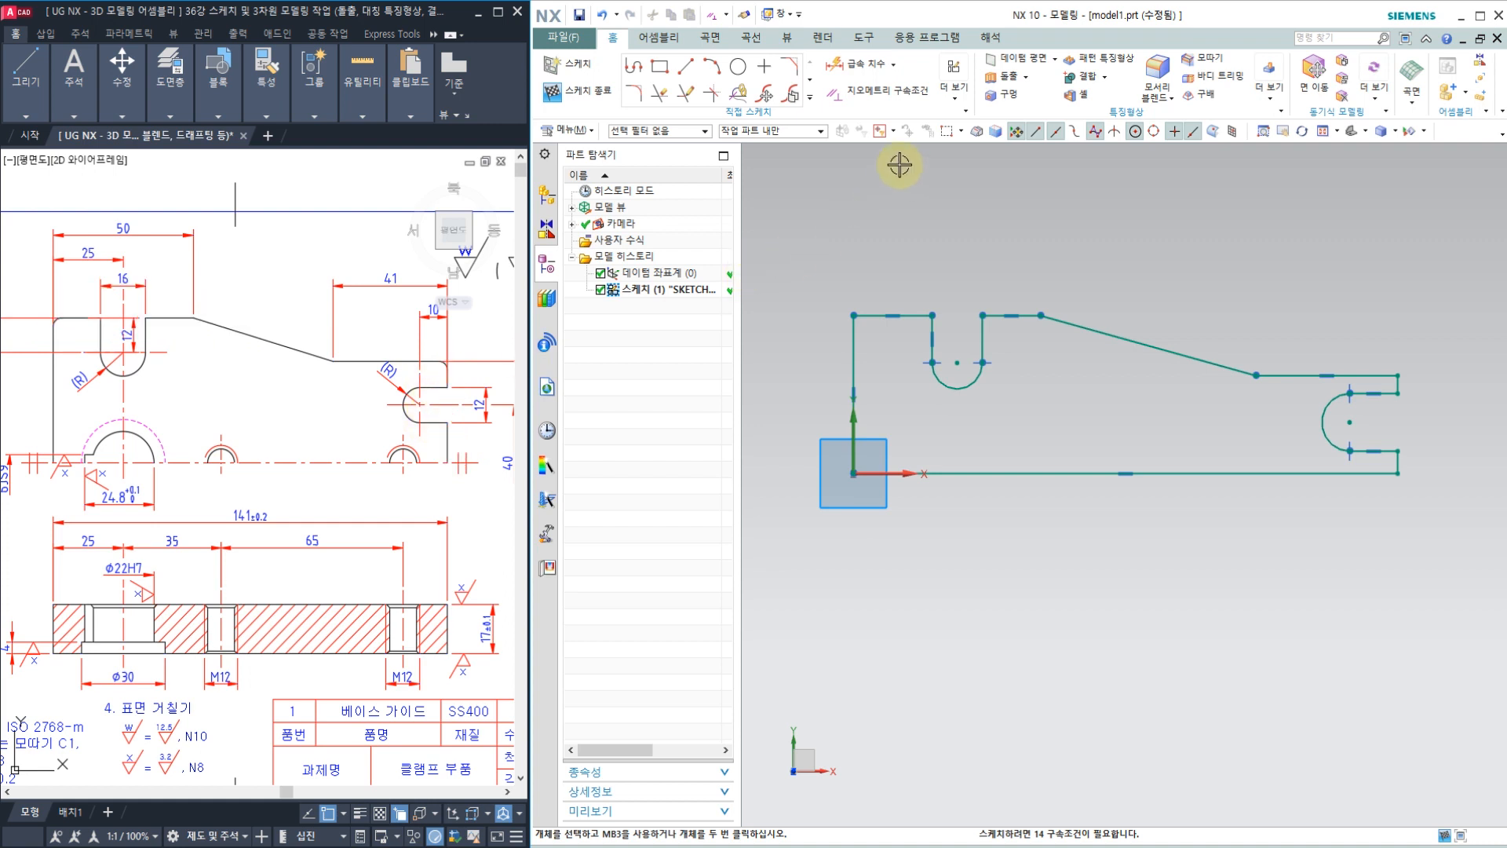
Apply a collinear constraint to the two top-edge segments on either side of the U-shaped slot.
{"action": "left_click", "coordinate": [893, 94]}
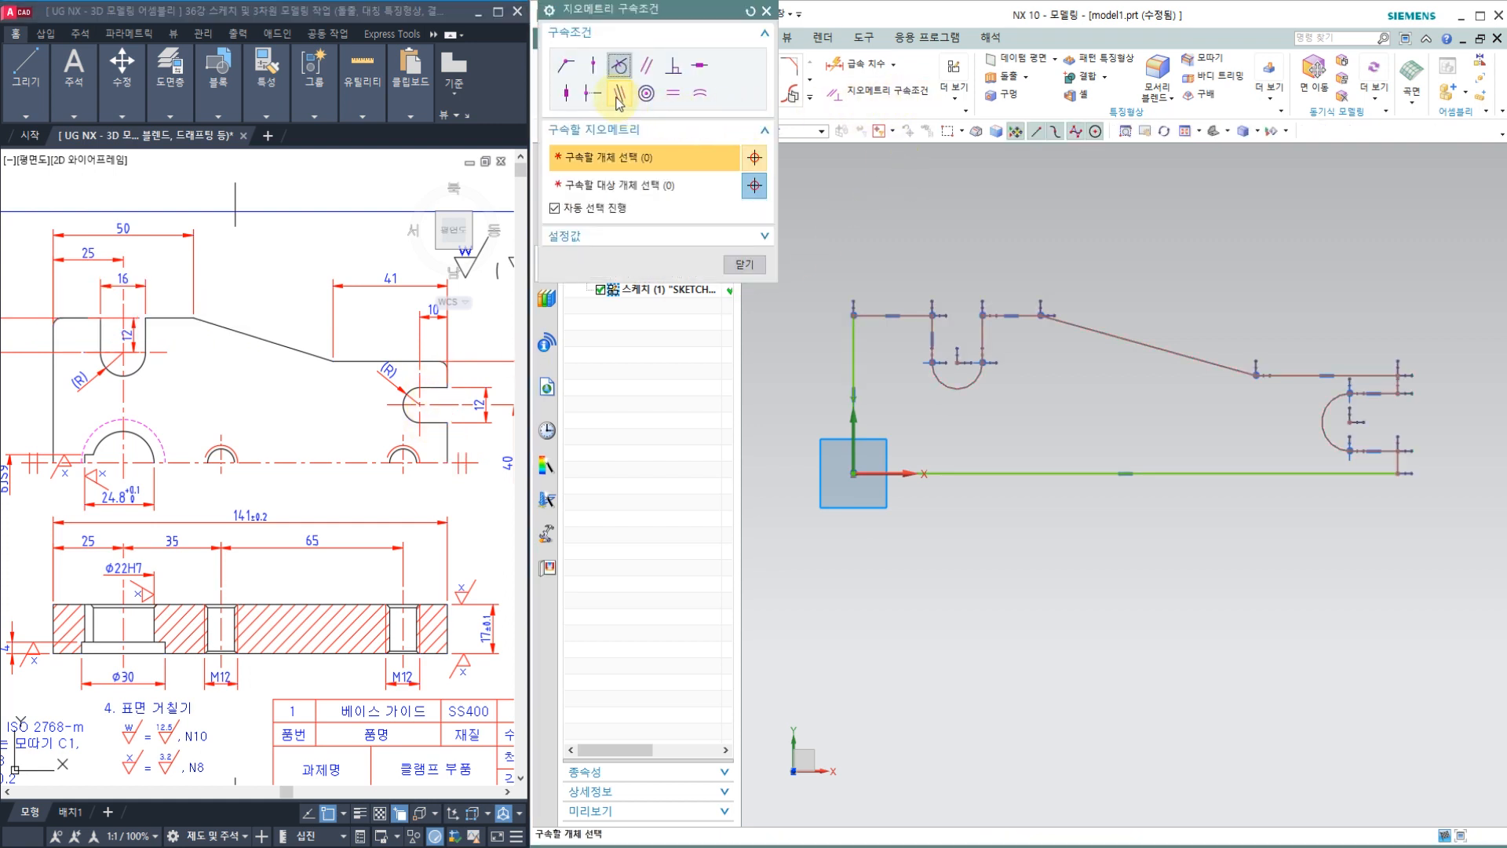
{"action": "left_click", "coordinate": [619, 95]}
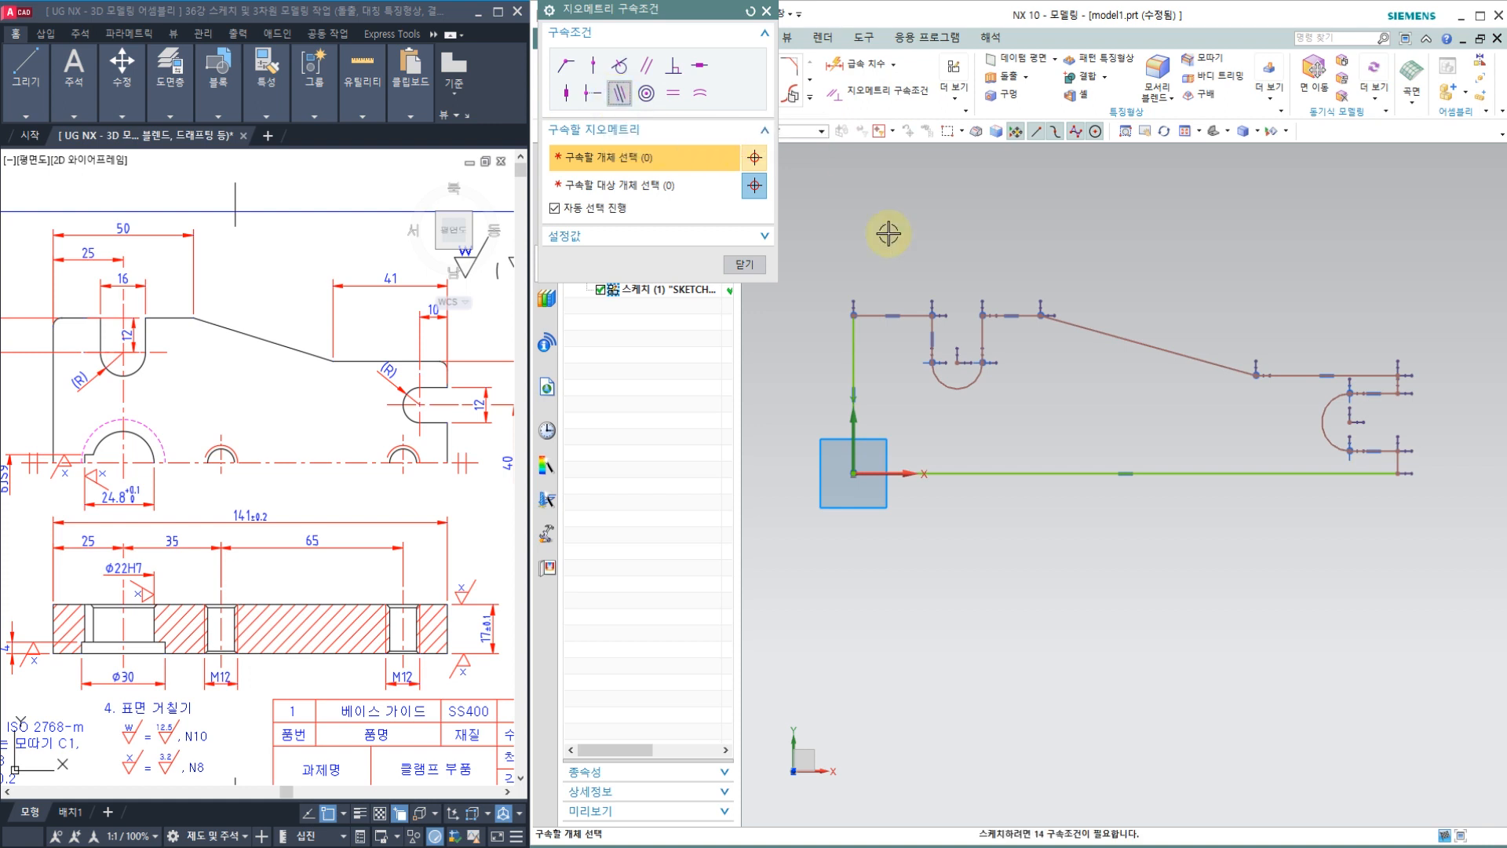
{"action": "left_click", "coordinate": [911, 314]}
{"action": "left_click", "coordinate": [1017, 314]}
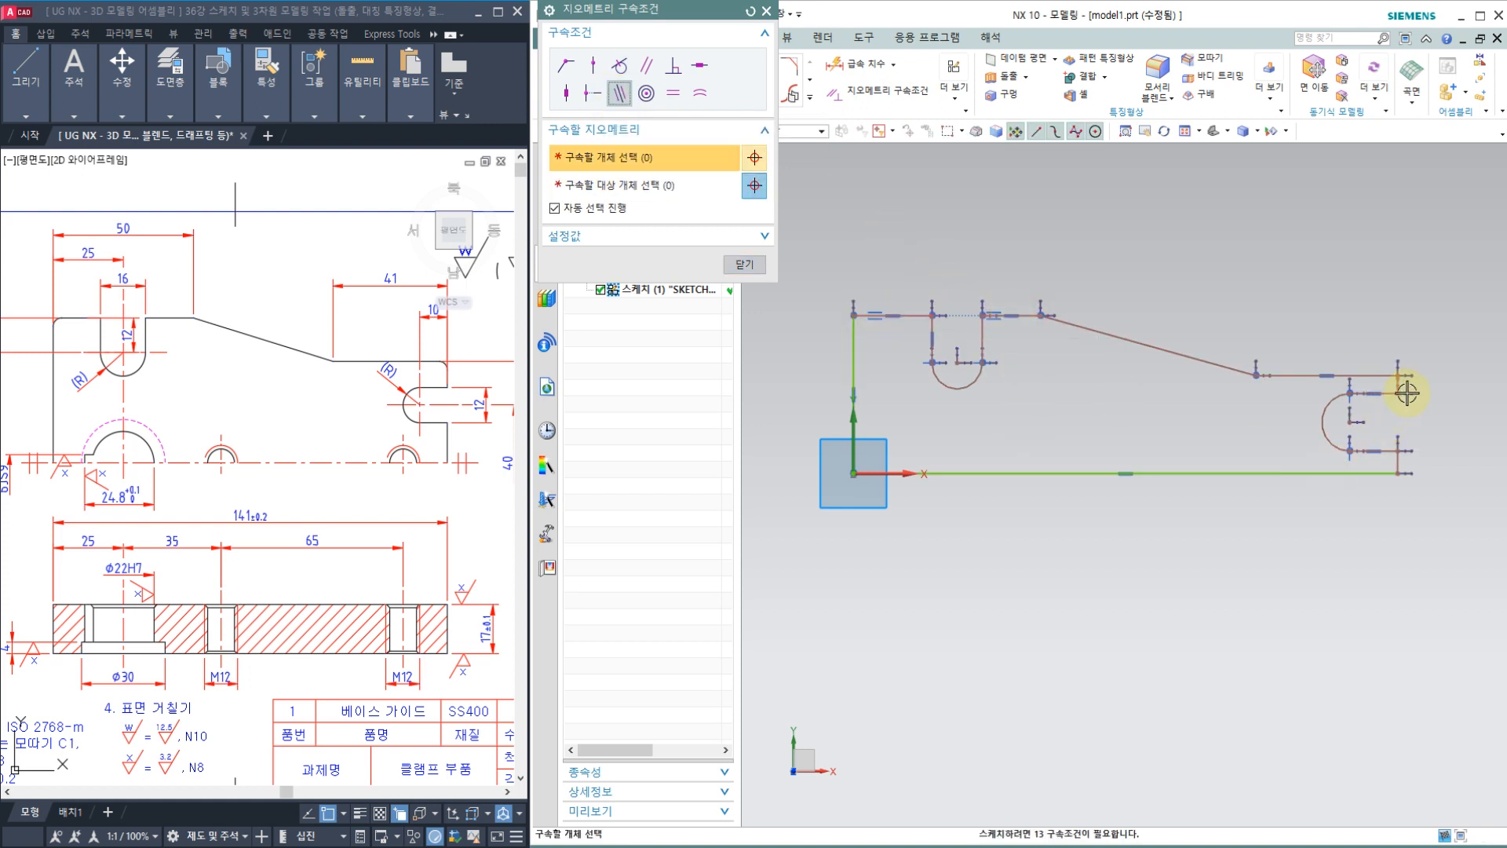
Make the two short vertical right-edge segments above and below the side slot collinear, and leave the geometric constraints.
{"action": "scroll", "coordinate": [1406, 393], "scroll_direction": "up", "scroll_amount": 3}
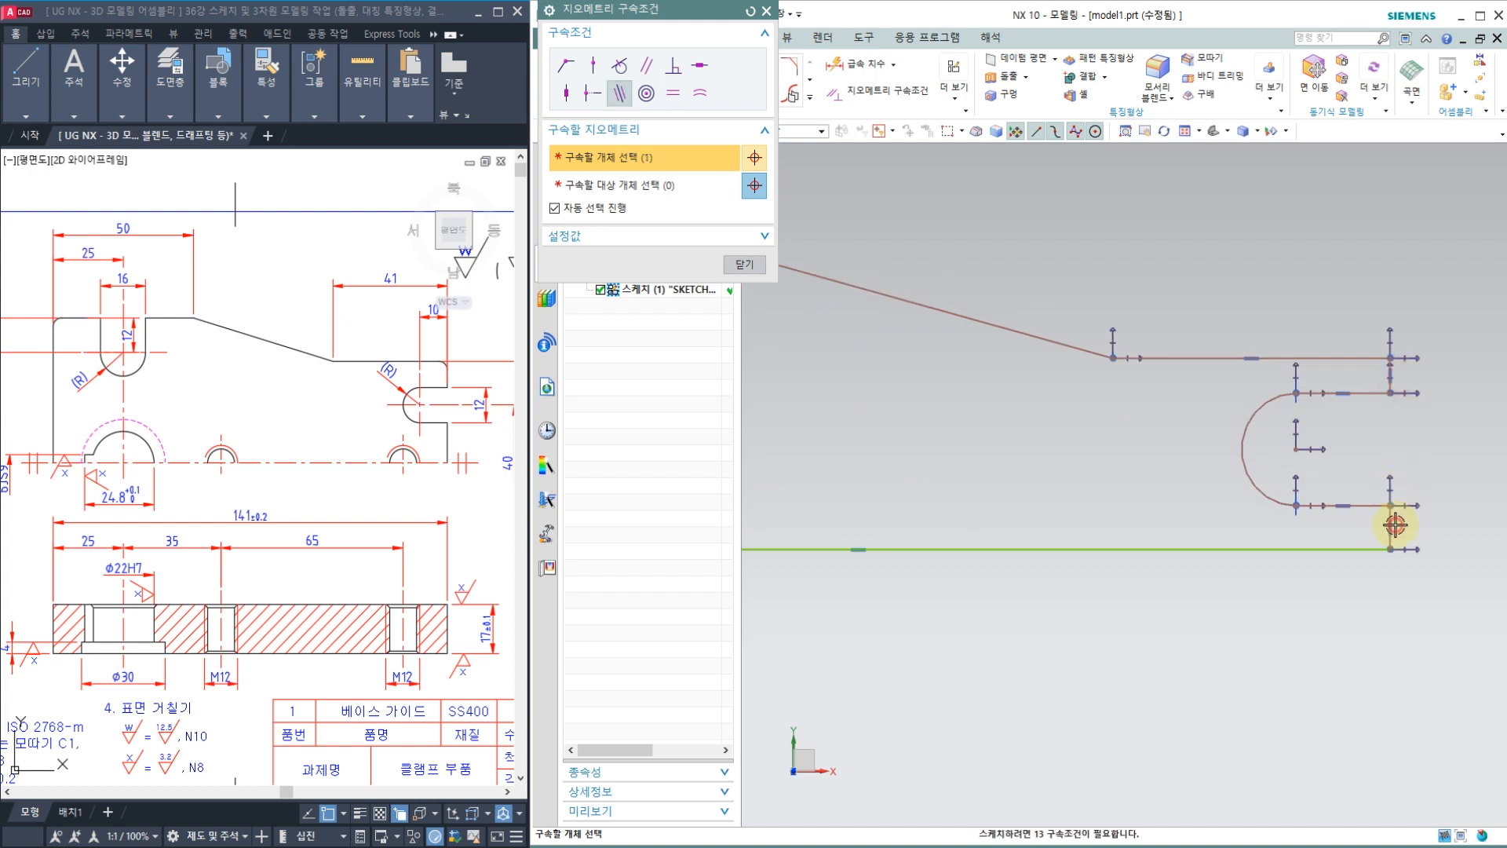
{"action": "scroll", "coordinate": [1397, 427], "scroll_direction": "up", "scroll_amount": 4}
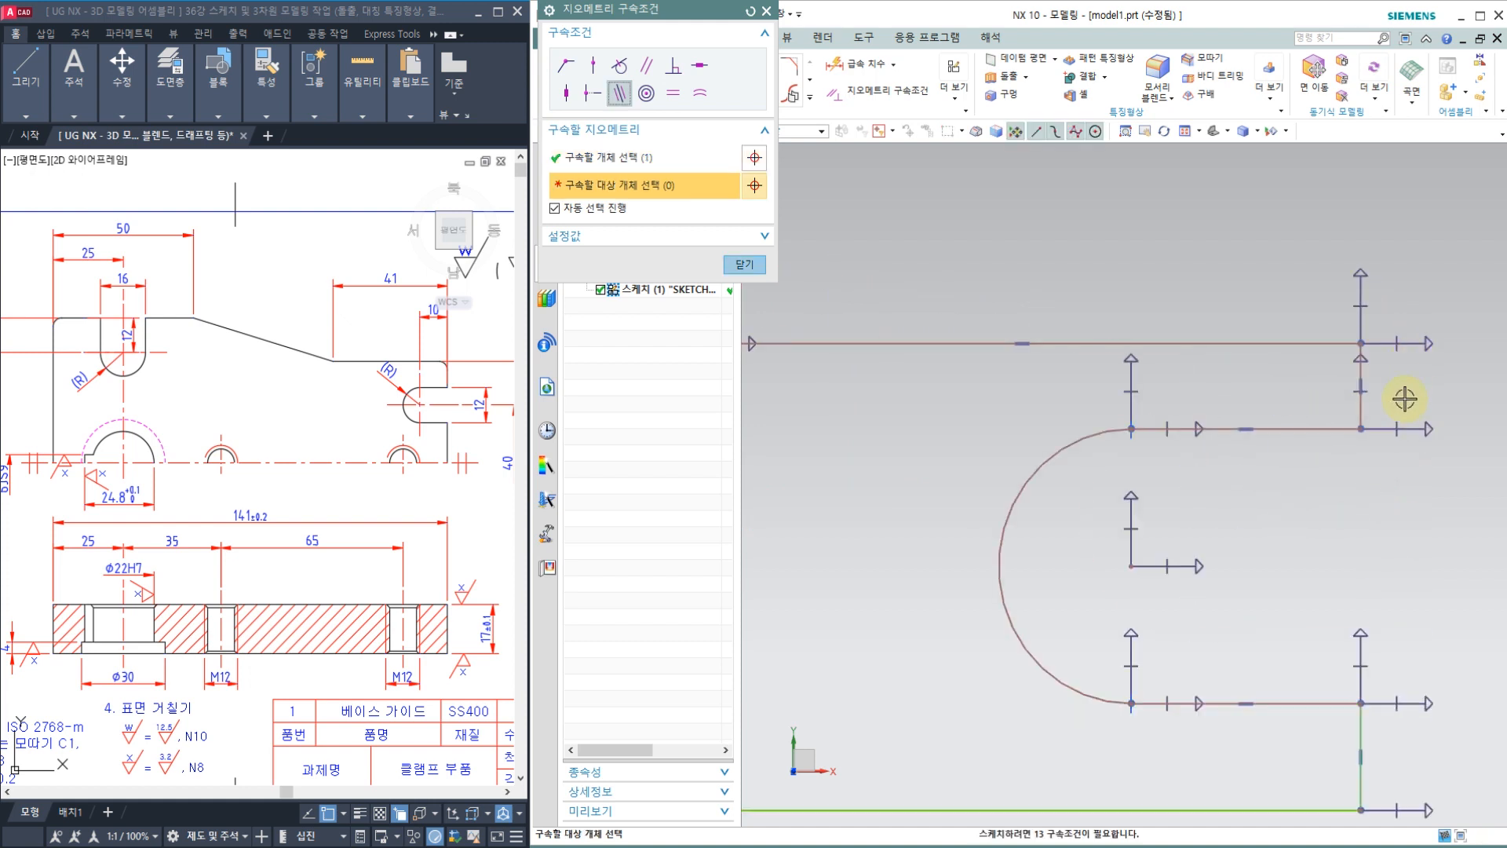
{"action": "middle_click", "coordinate": [1404, 404]}
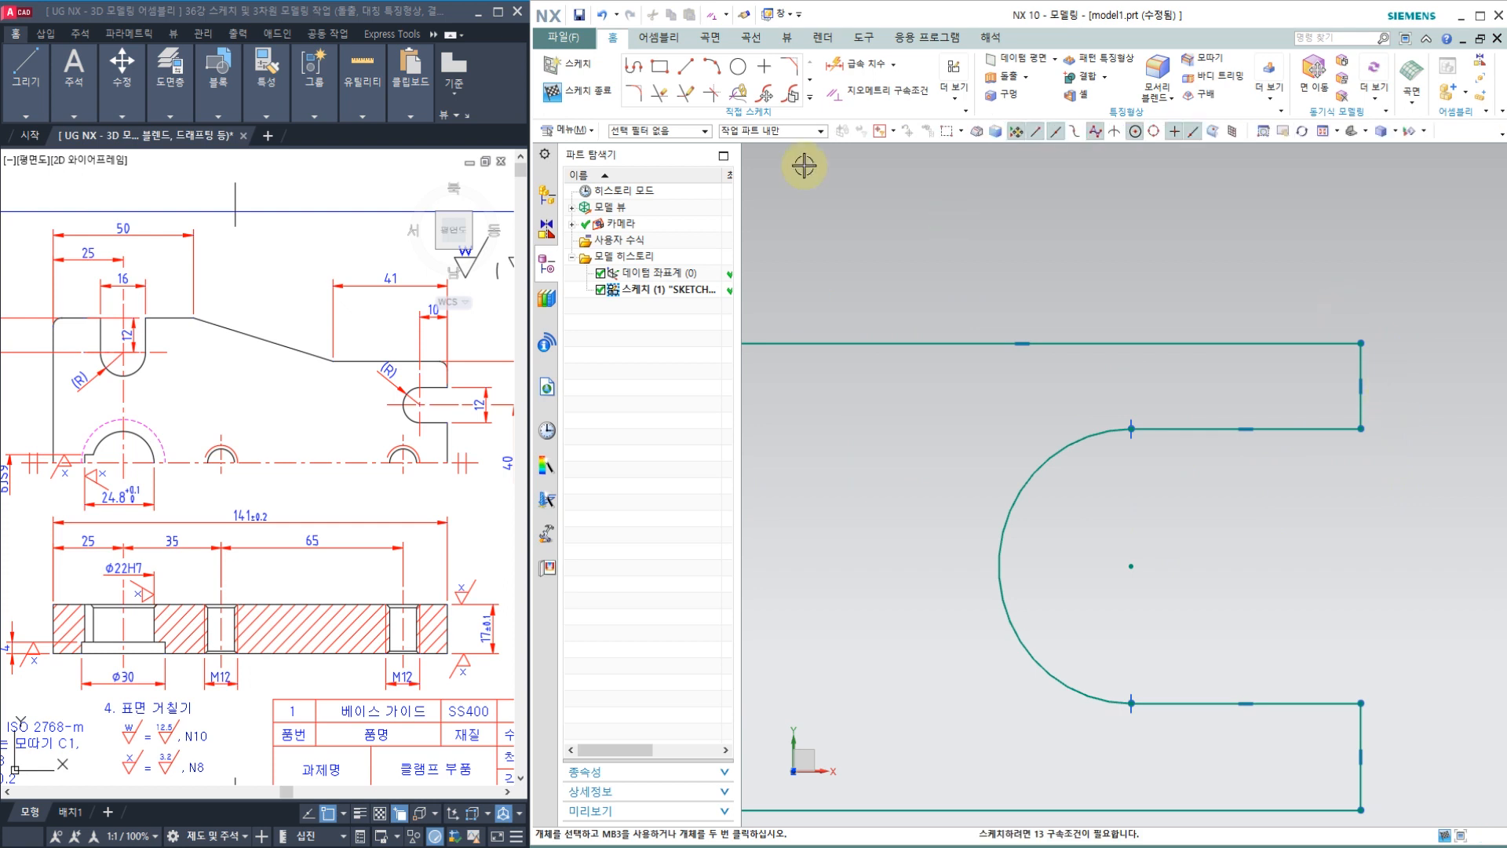
{"action": "left_click", "coordinate": [887, 91]}
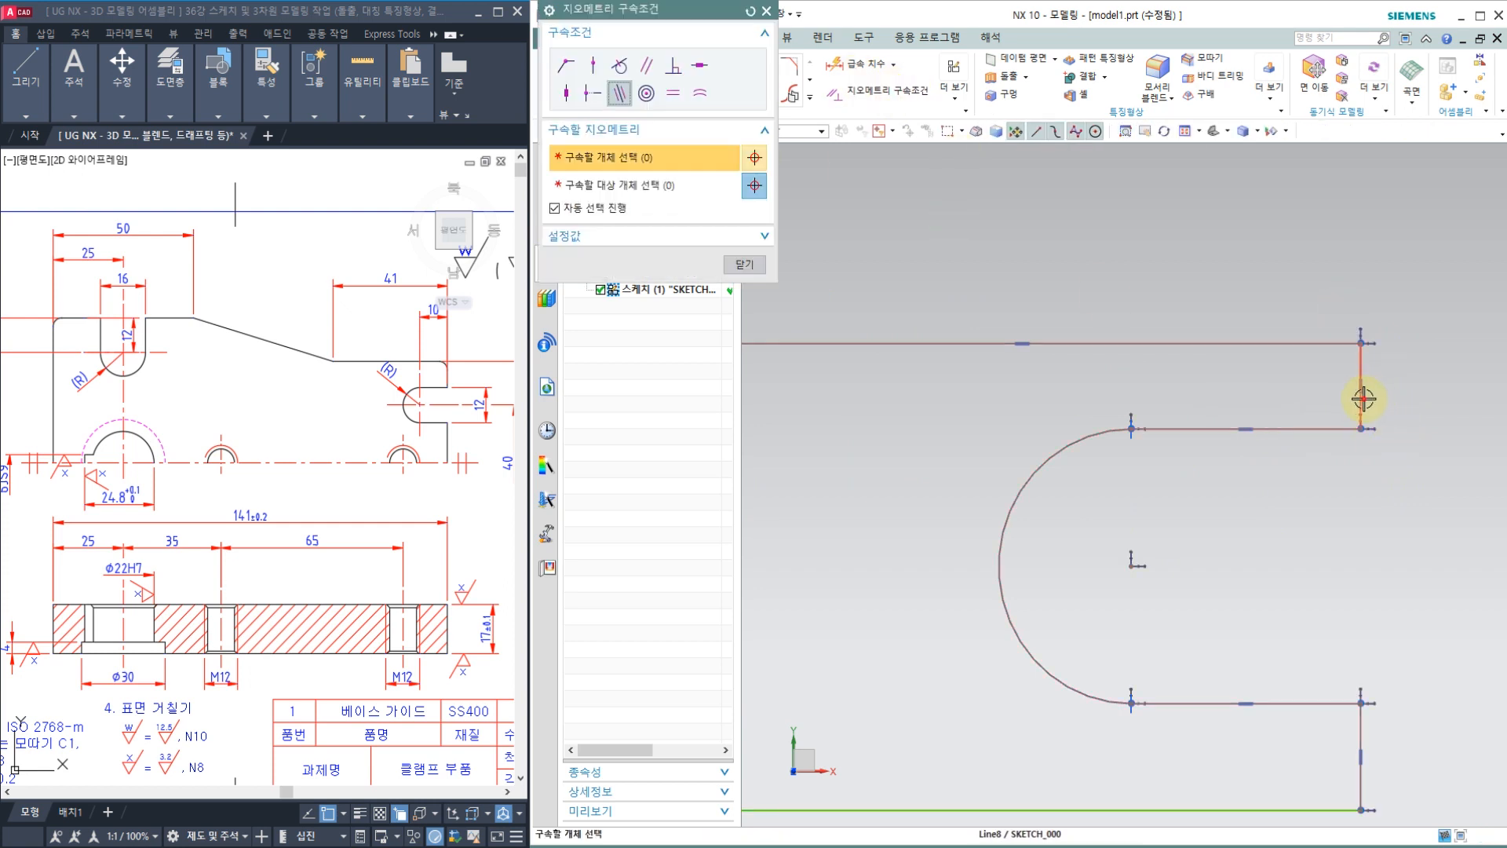
{"action": "left_click", "coordinate": [1361, 398]}
{"action": "left_click", "coordinate": [1364, 730]}
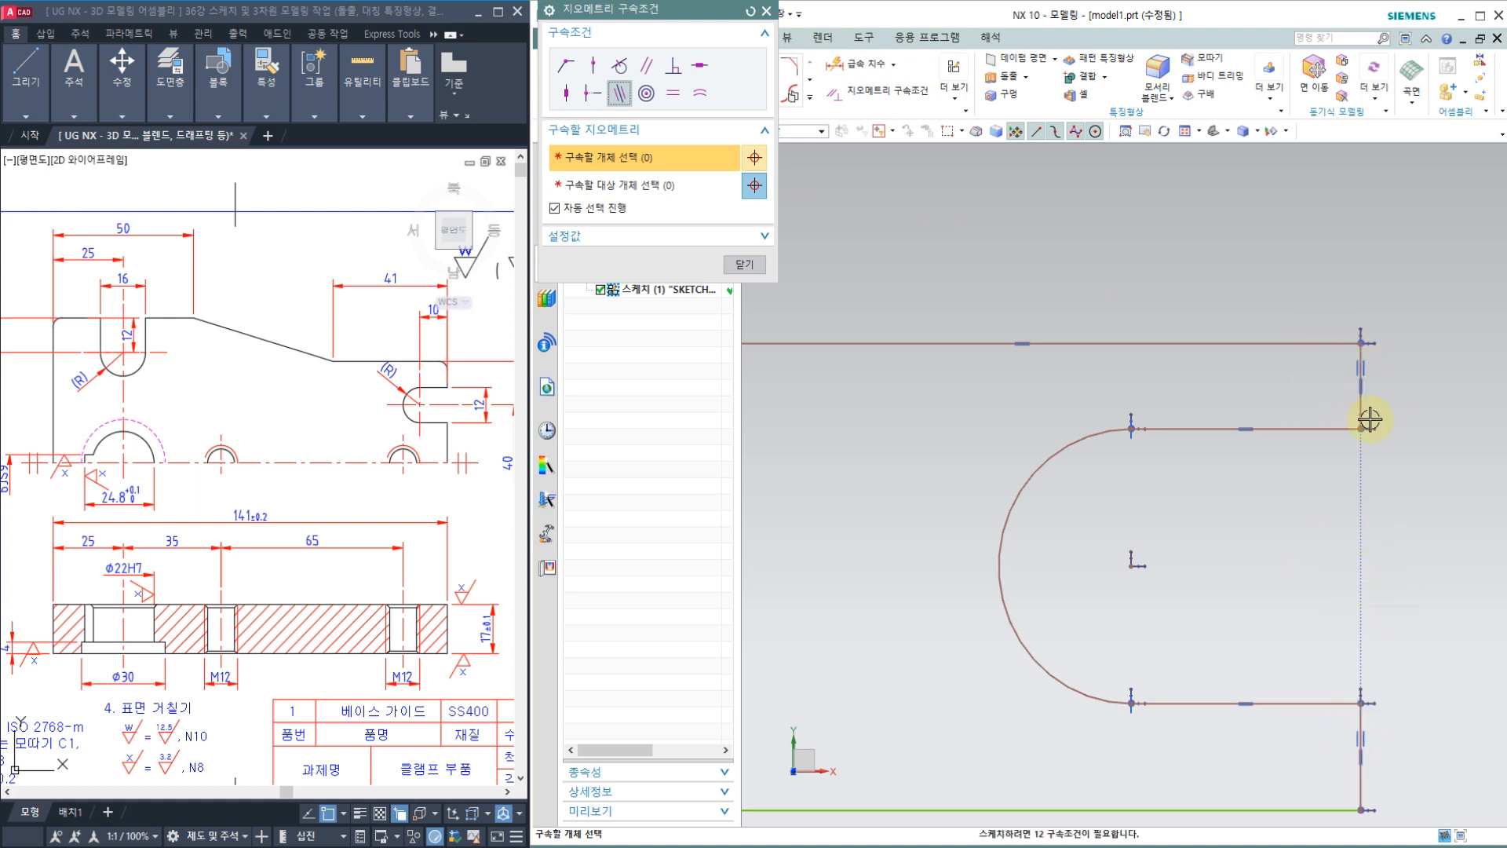
{"action": "scroll", "coordinate": [1356, 567], "scroll_direction": "down", "scroll_amount": 8}
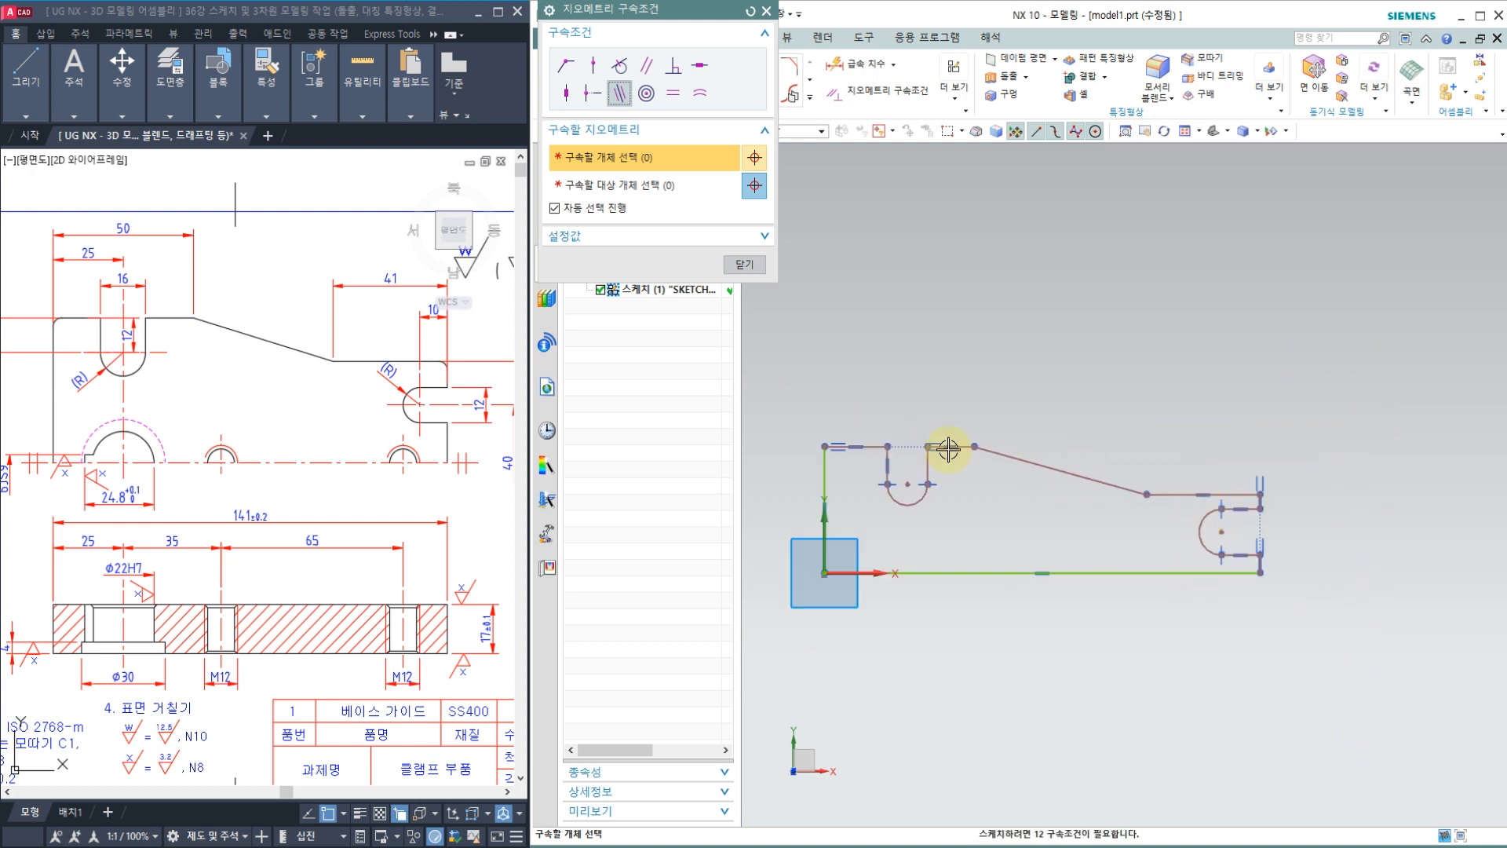
{"action": "scroll", "coordinate": [901, 440], "scroll_direction": "up", "scroll_amount": 6}
{"action": "key", "text": "Escape"}
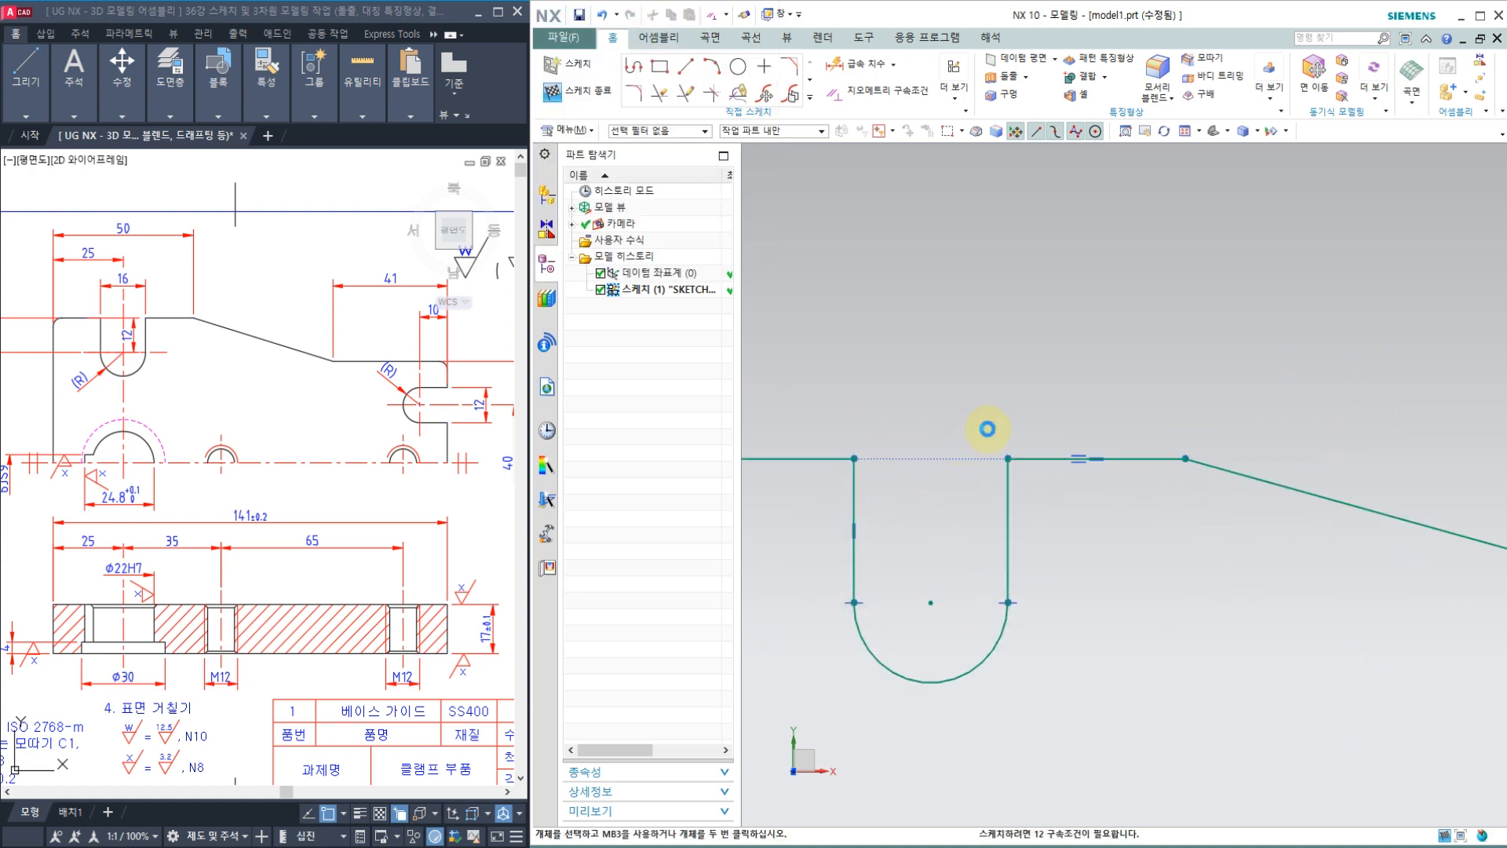
{"action": "scroll", "coordinate": [1019, 444], "scroll_direction": "down", "scroll_amount": 5}
{"action": "scroll", "coordinate": [899, 487], "scroll_direction": "up", "scroll_amount": 2}
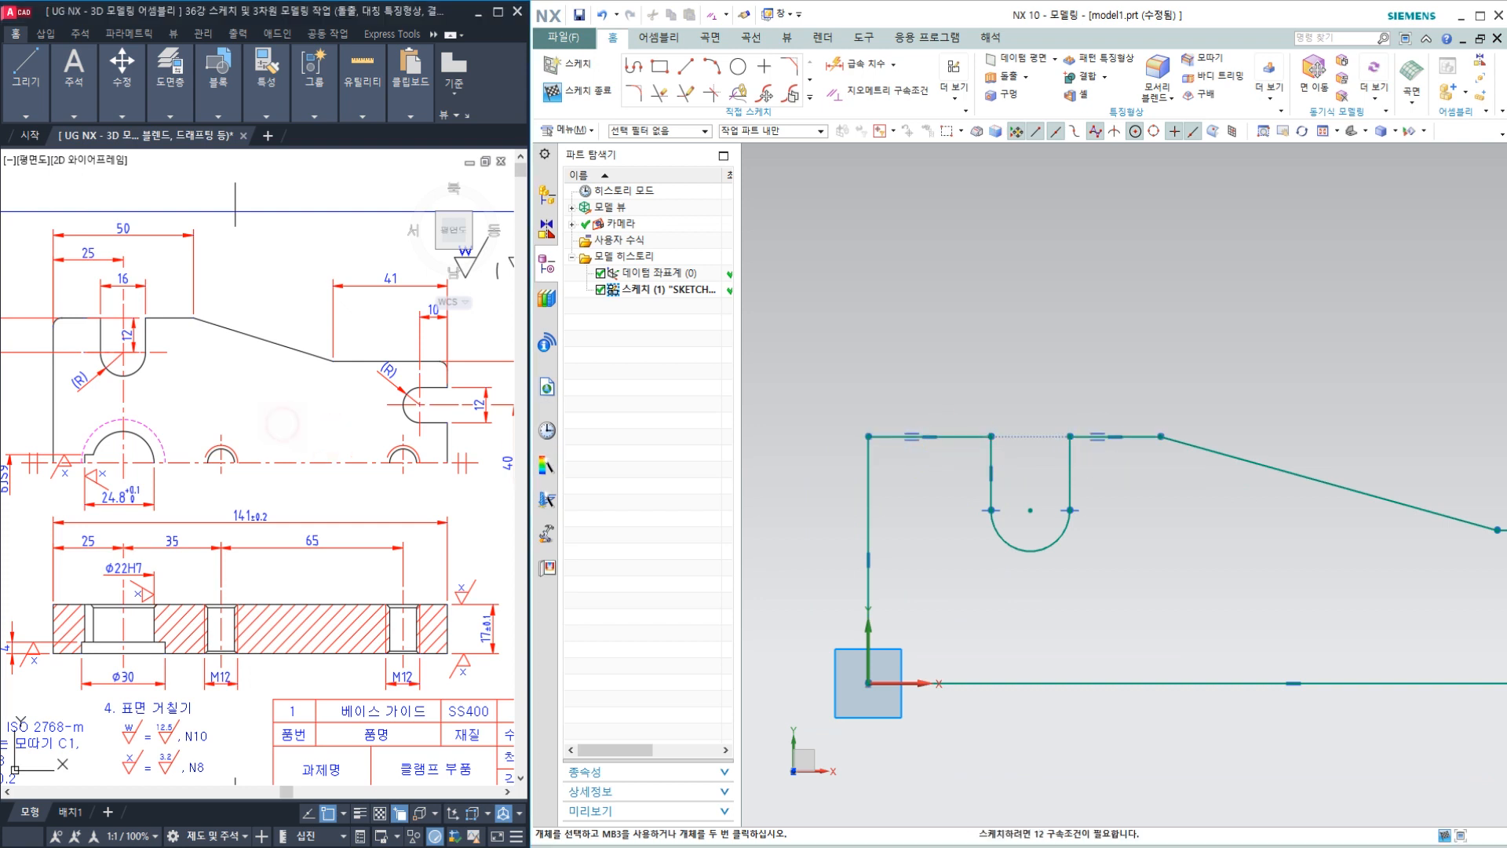
{"action": "scroll", "coordinate": [1135, 518], "scroll_direction": "down", "scroll_amount": 3}
{"action": "scroll", "coordinate": [1135, 560], "scroll_direction": "up", "scroll_amount": 2}
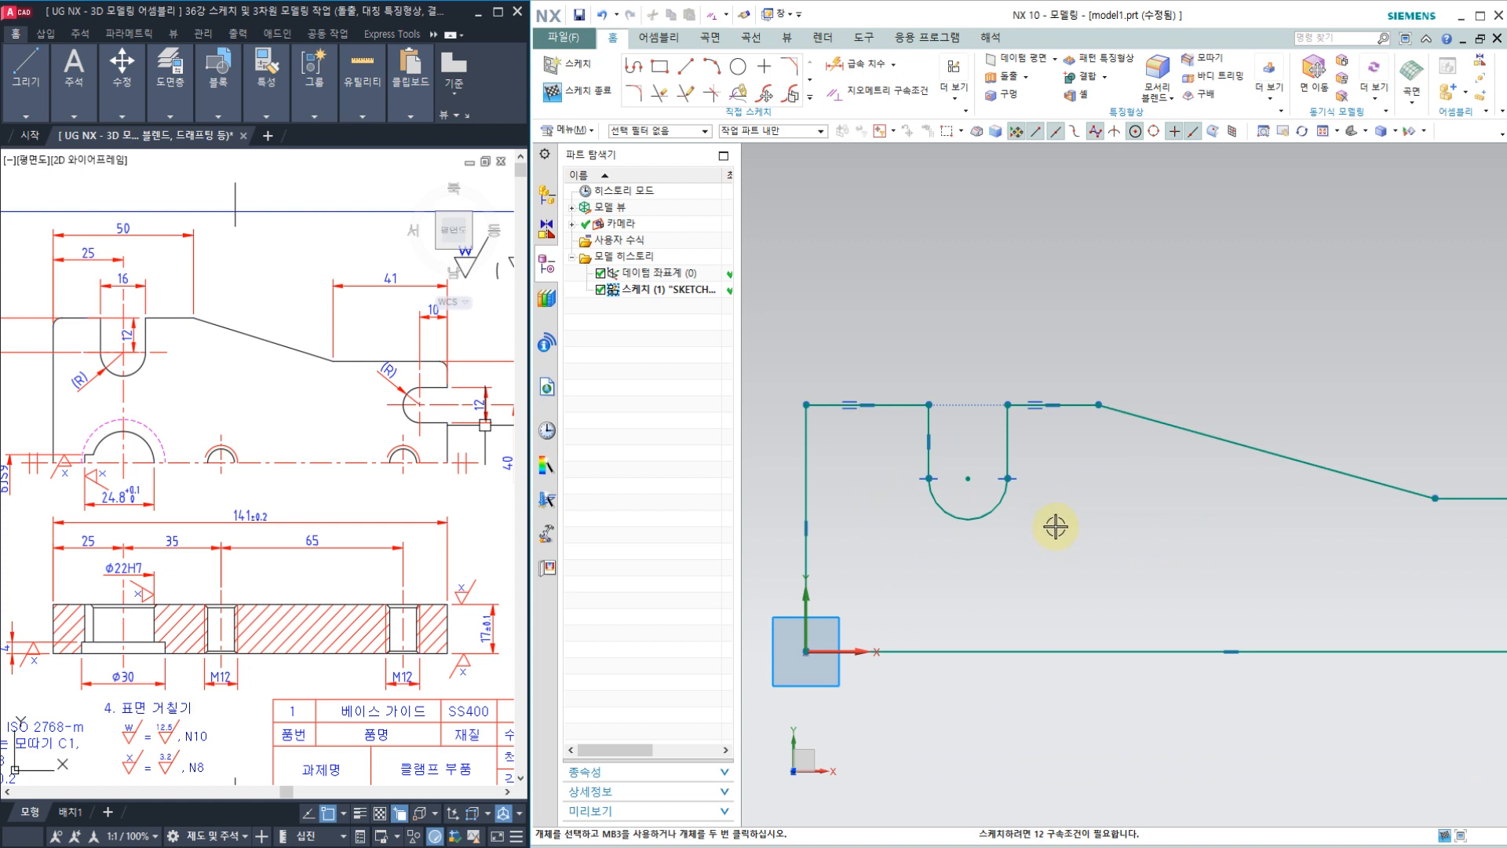
{"action": "scroll", "coordinate": [1056, 526], "scroll_direction": "down", "scroll_amount": 2}
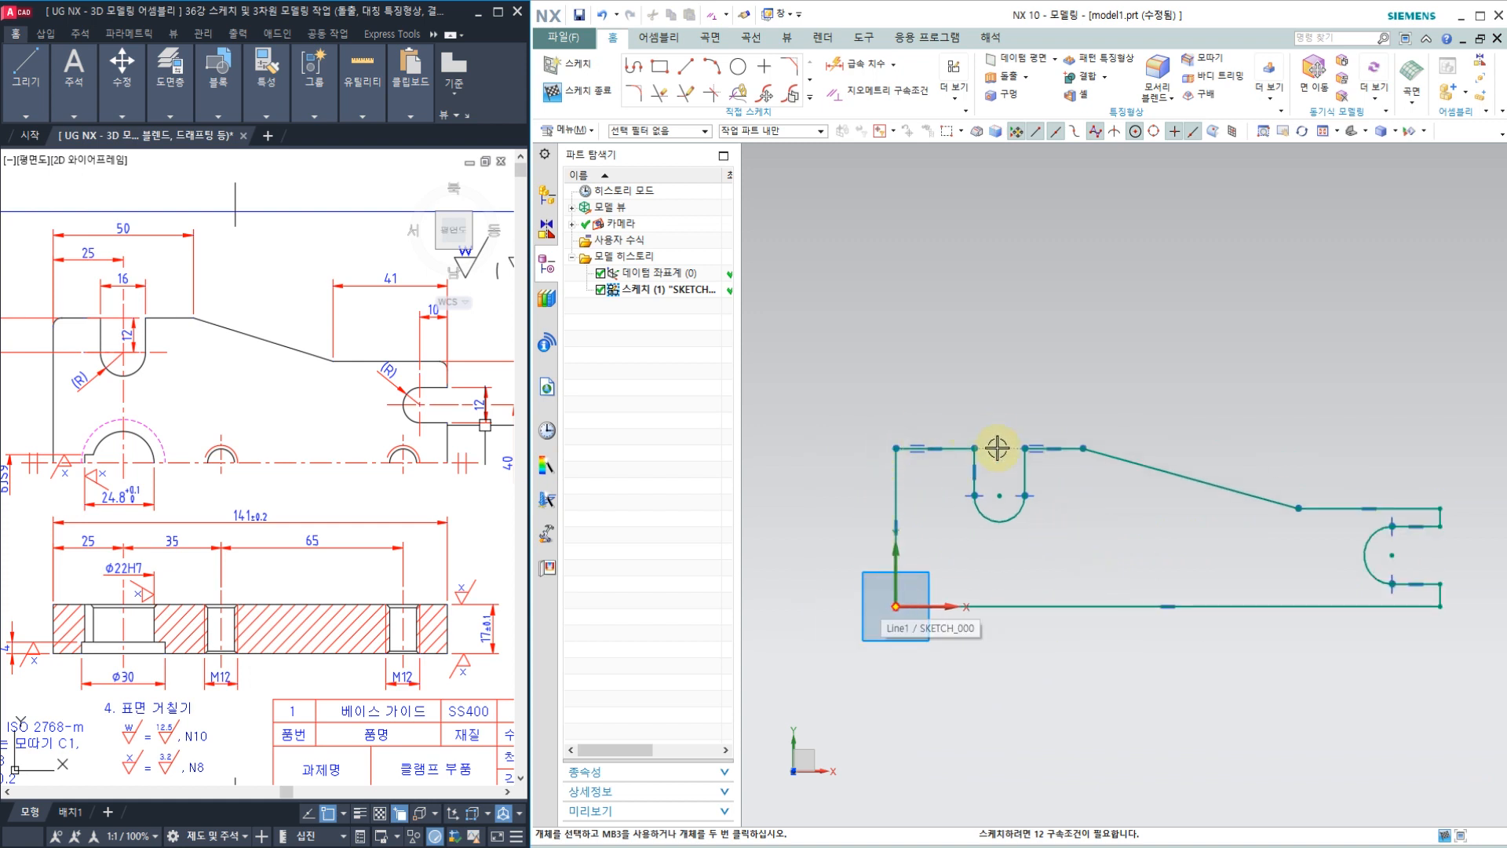
{"action": "left_click", "coordinate": [999, 495]}
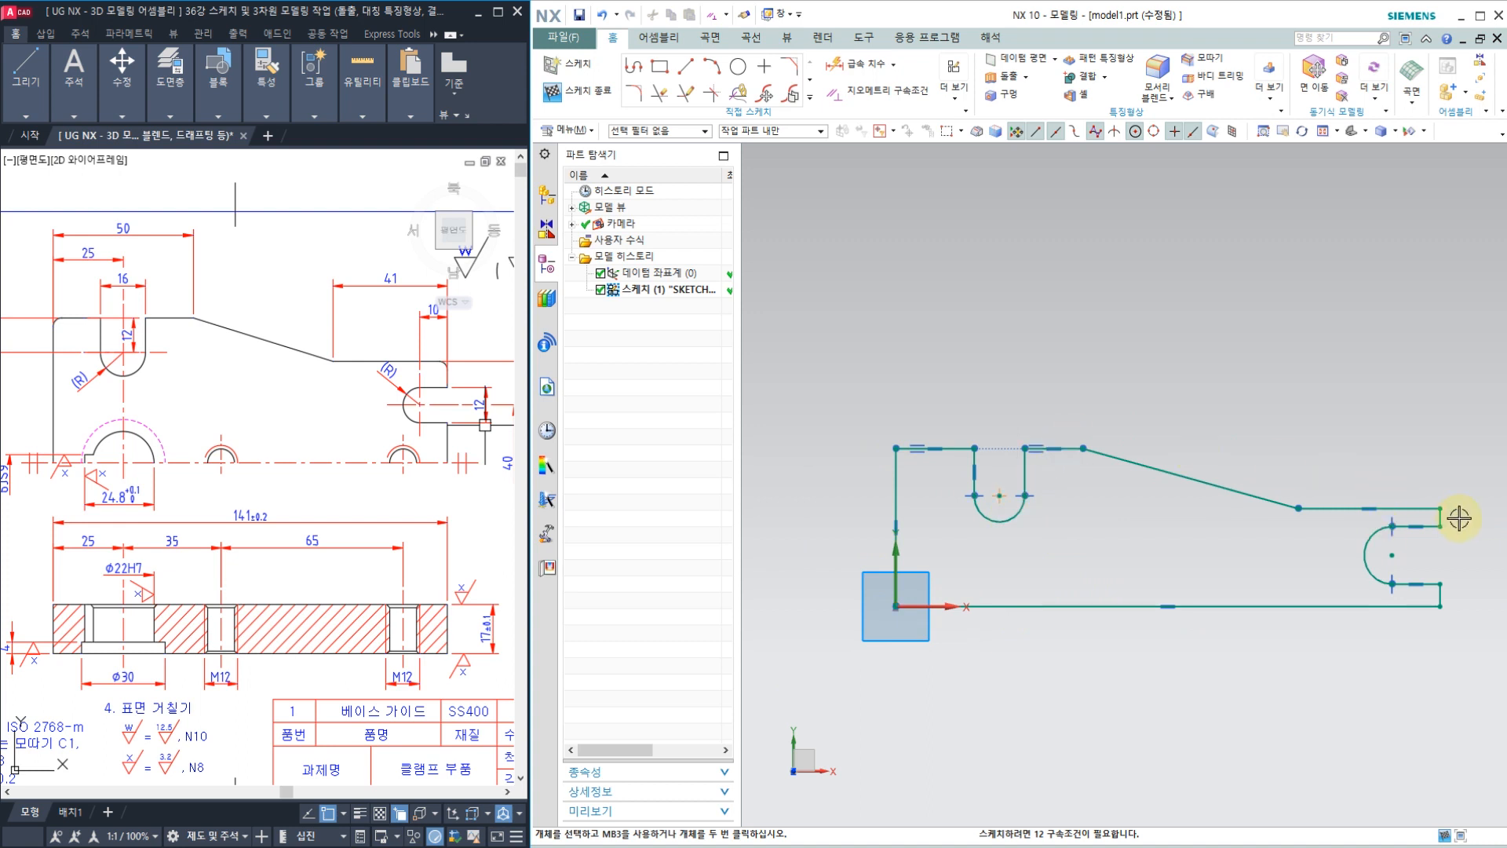
{"action": "left_click", "coordinate": [1369, 548]}
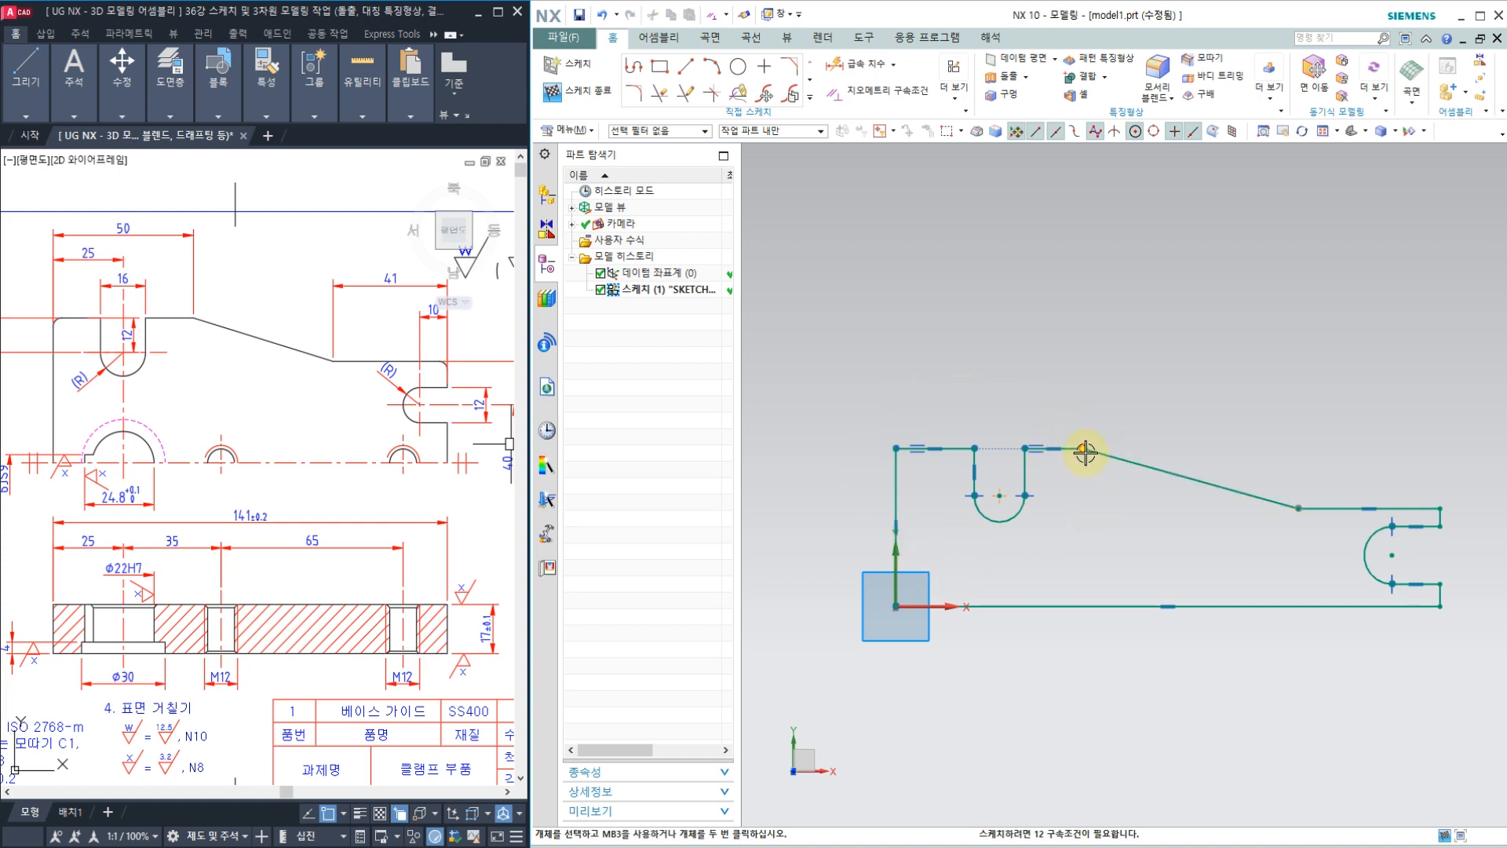
Try moving the upper end of the sloped line back across the top slot, and undo the move.
{"action": "left_click_drag", "start_coordinate": [1085, 453], "coordinate": [953, 457]}
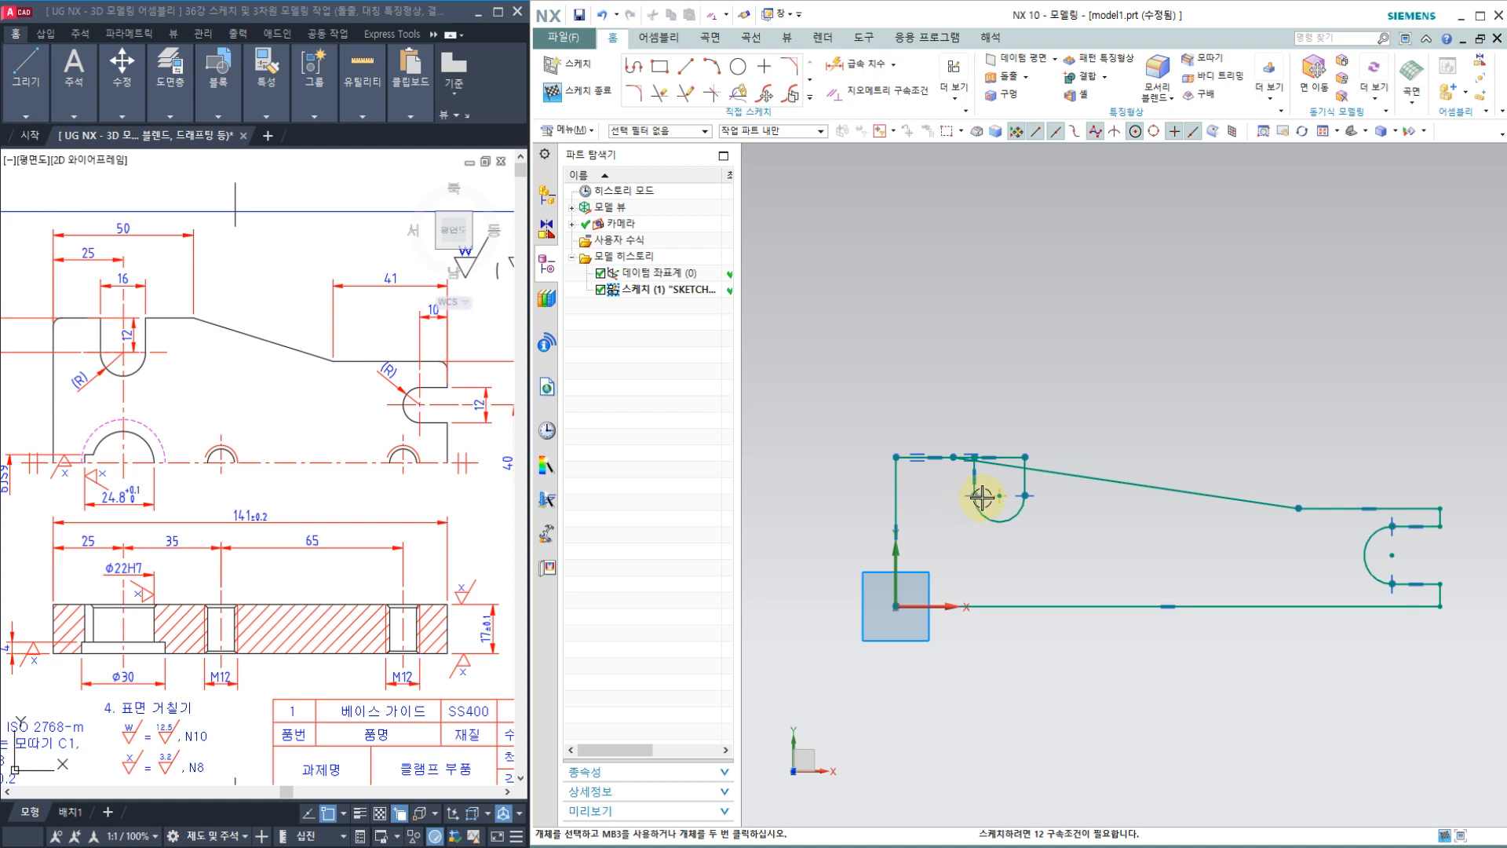
{"action": "key", "text": "ctrl+z"}
{"action": "scroll", "coordinate": [959, 524], "scroll_direction": "up", "scroll_amount": 1}
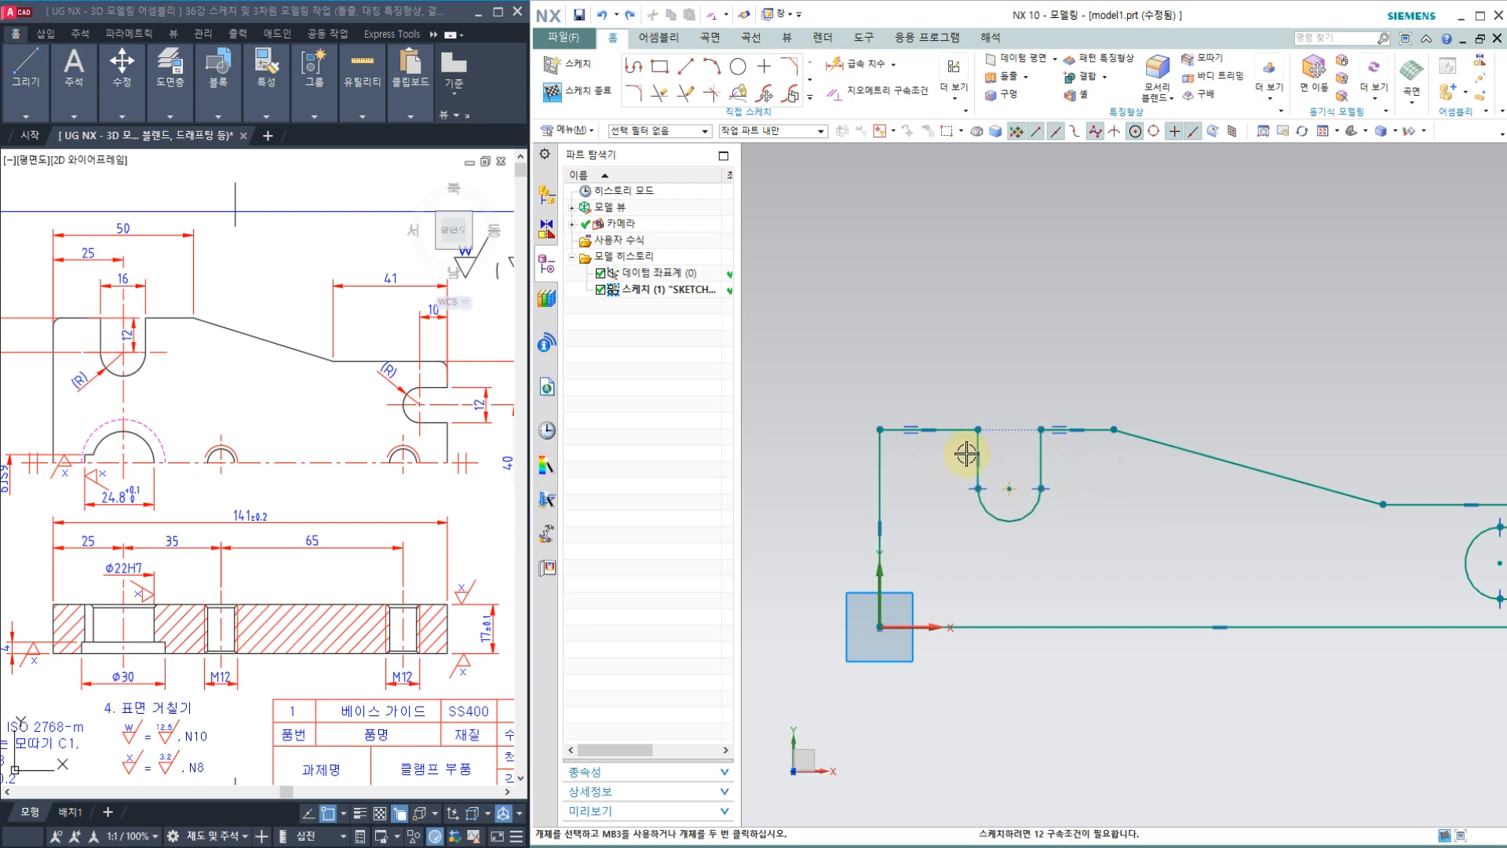
Apply a vertical constraint to both straight sides of the U-shaped slot in the top edge.
{"action": "left_click", "coordinate": [977, 491]}
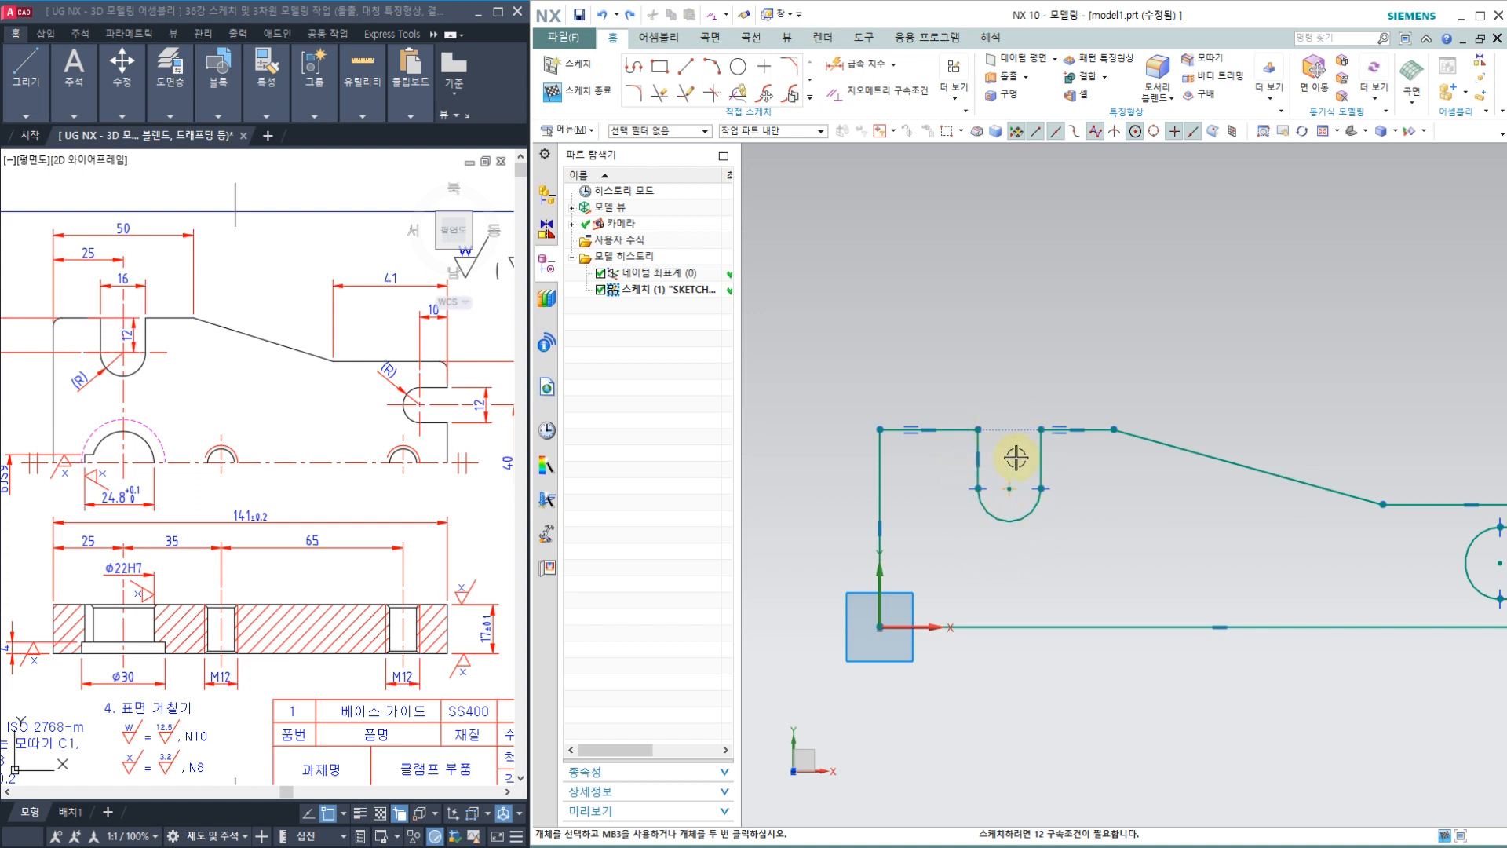
{"action": "scroll", "coordinate": [1016, 458], "scroll_direction": "down", "scroll_amount": 1}
{"action": "scroll", "coordinate": [1003, 475], "scroll_direction": "up", "scroll_amount": 1}
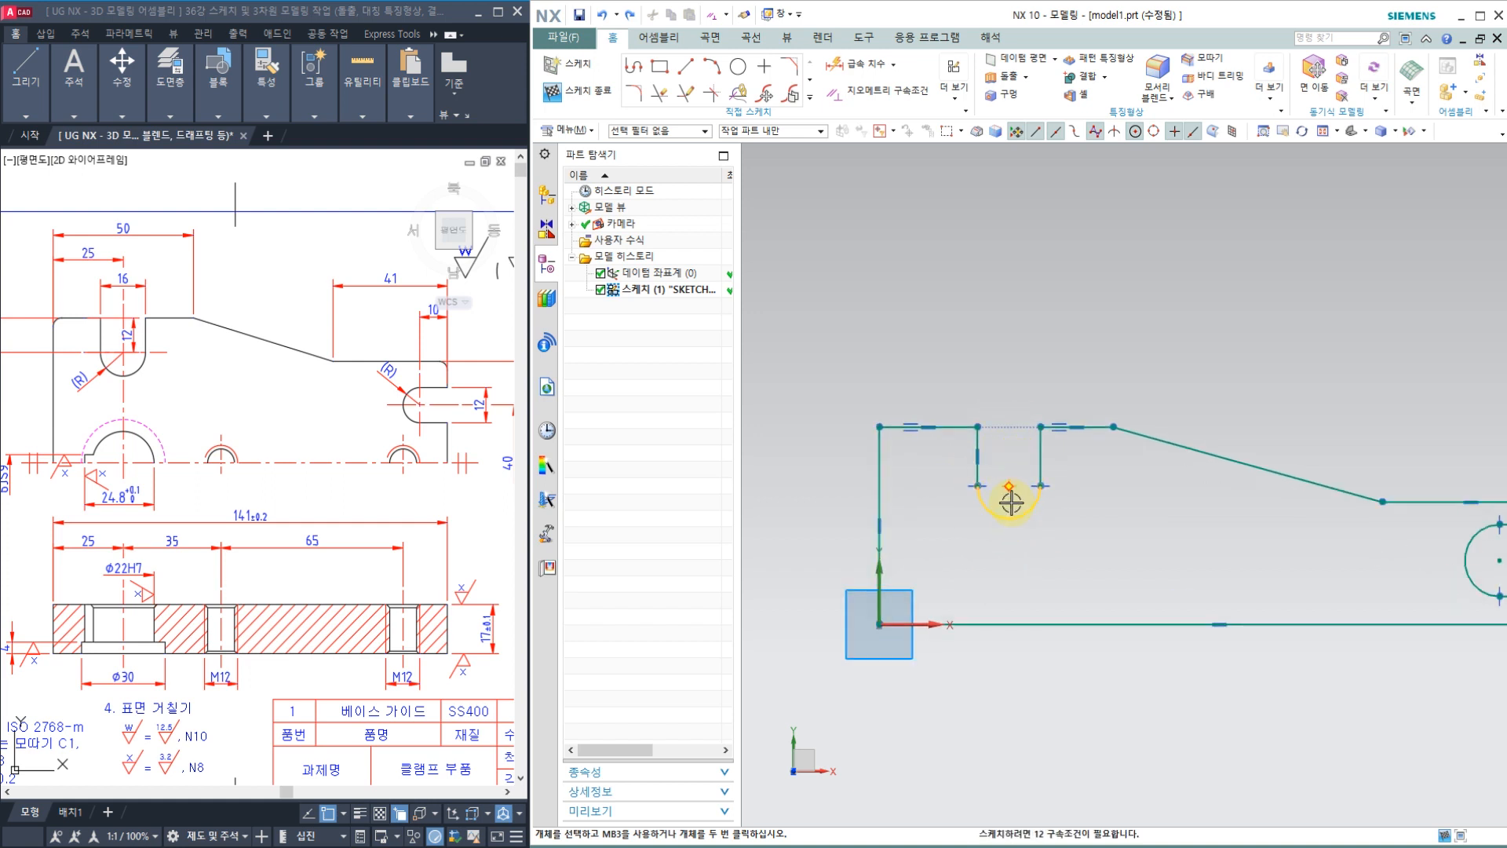
{"action": "scroll", "coordinate": [1020, 487], "scroll_direction": "up", "scroll_amount": 1}
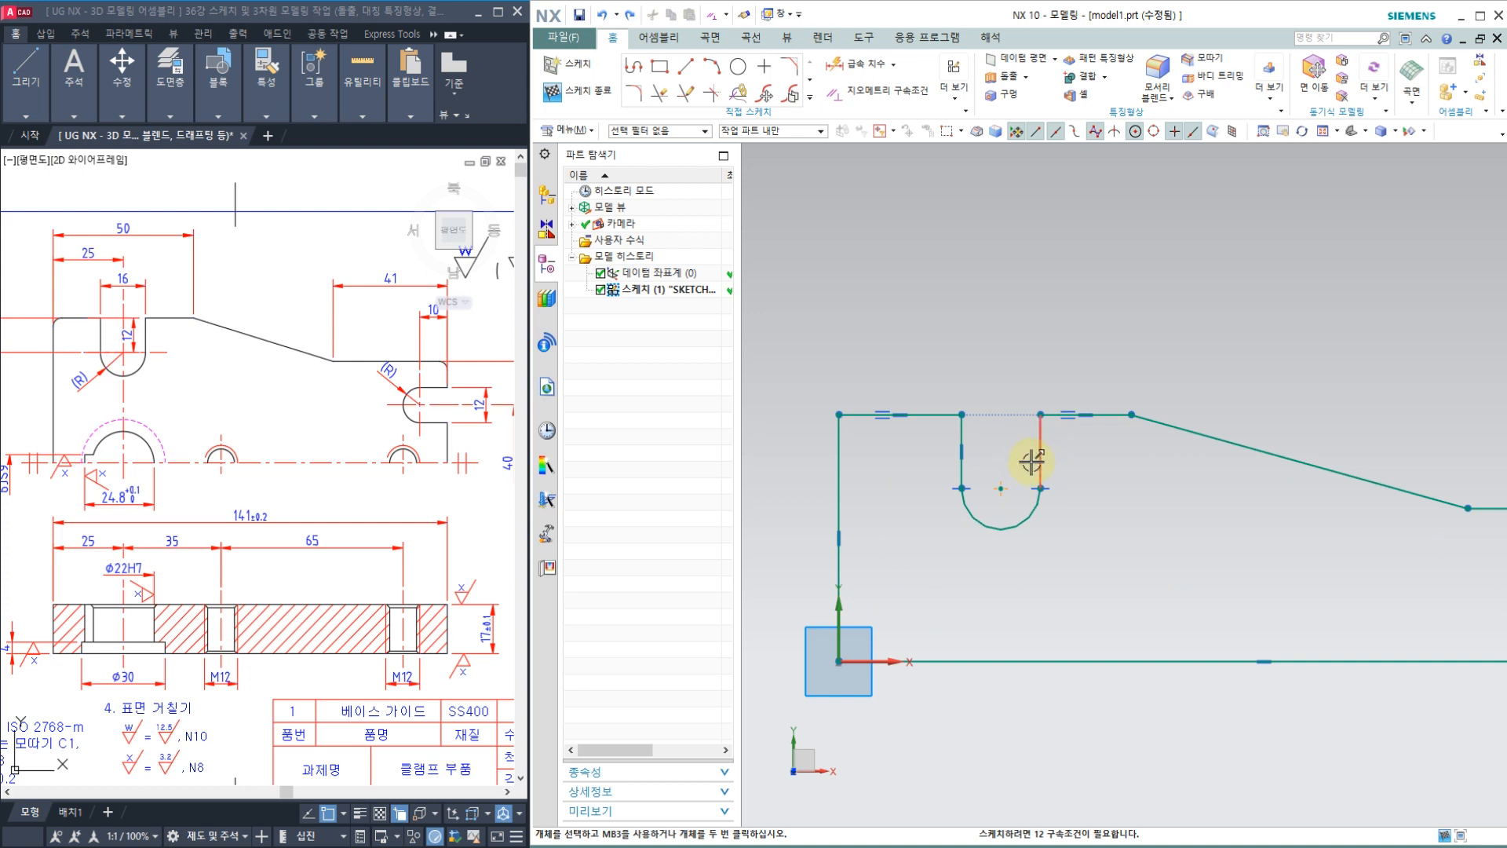
{"action": "left_click", "coordinate": [1044, 449]}
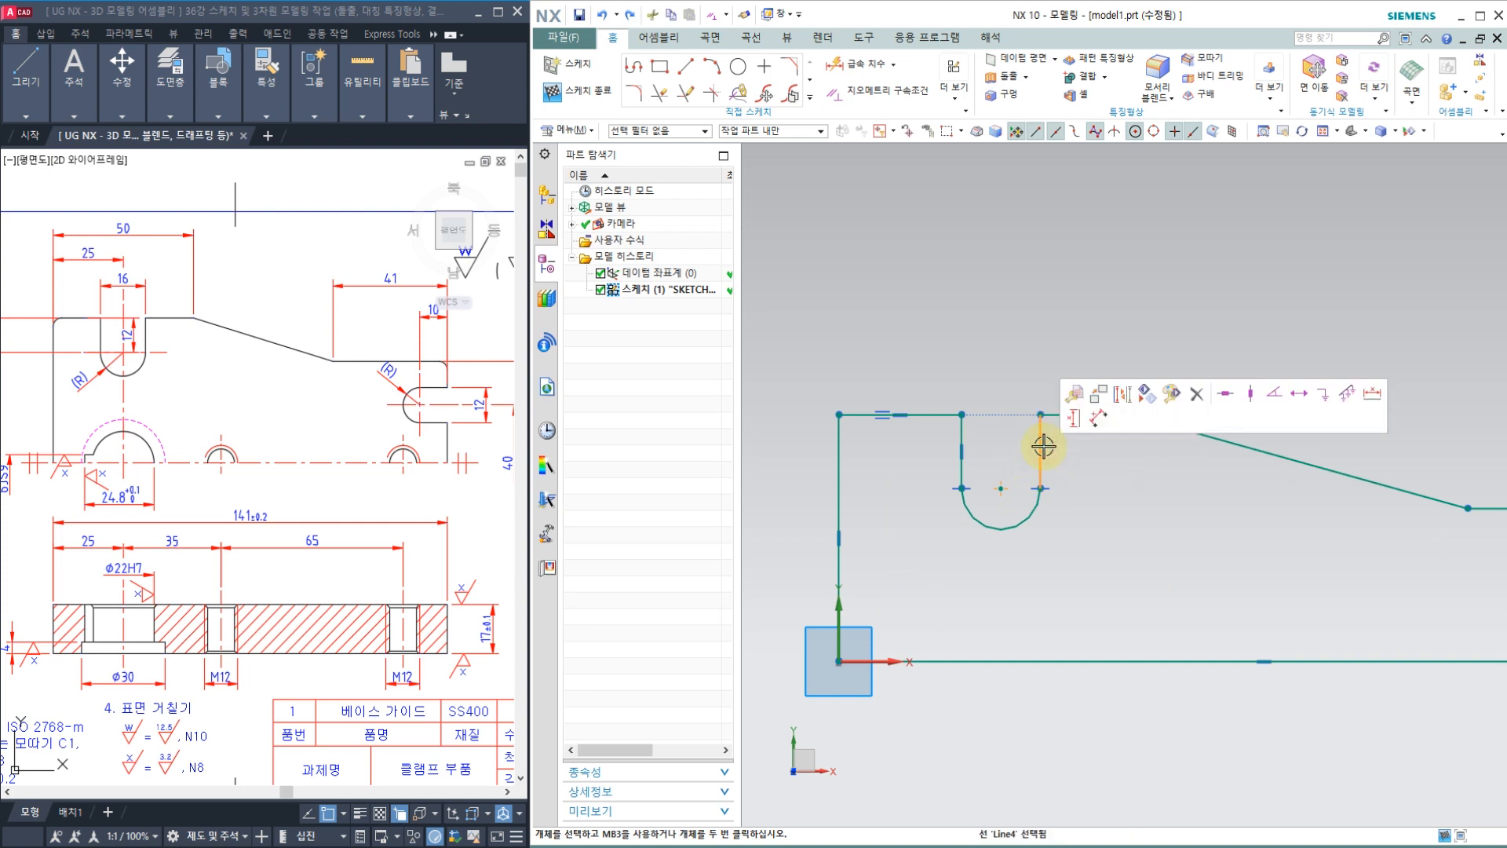
{"action": "left_click", "coordinate": [1254, 394]}
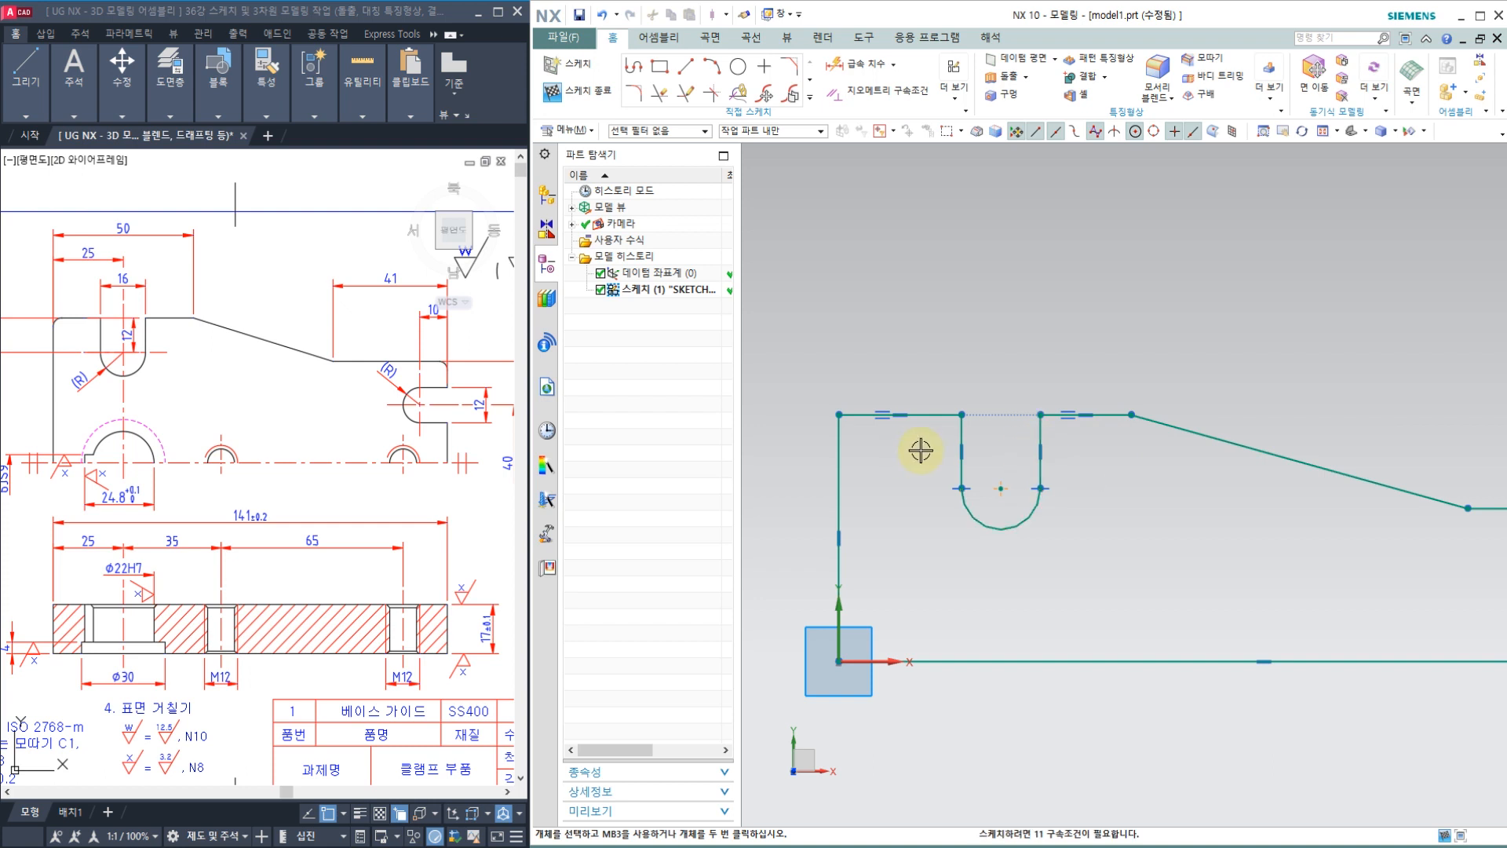
Add a rapid dimension between the two sides of the top slot and set its width to 16 mm.
{"action": "left_click", "coordinate": [874, 68]}
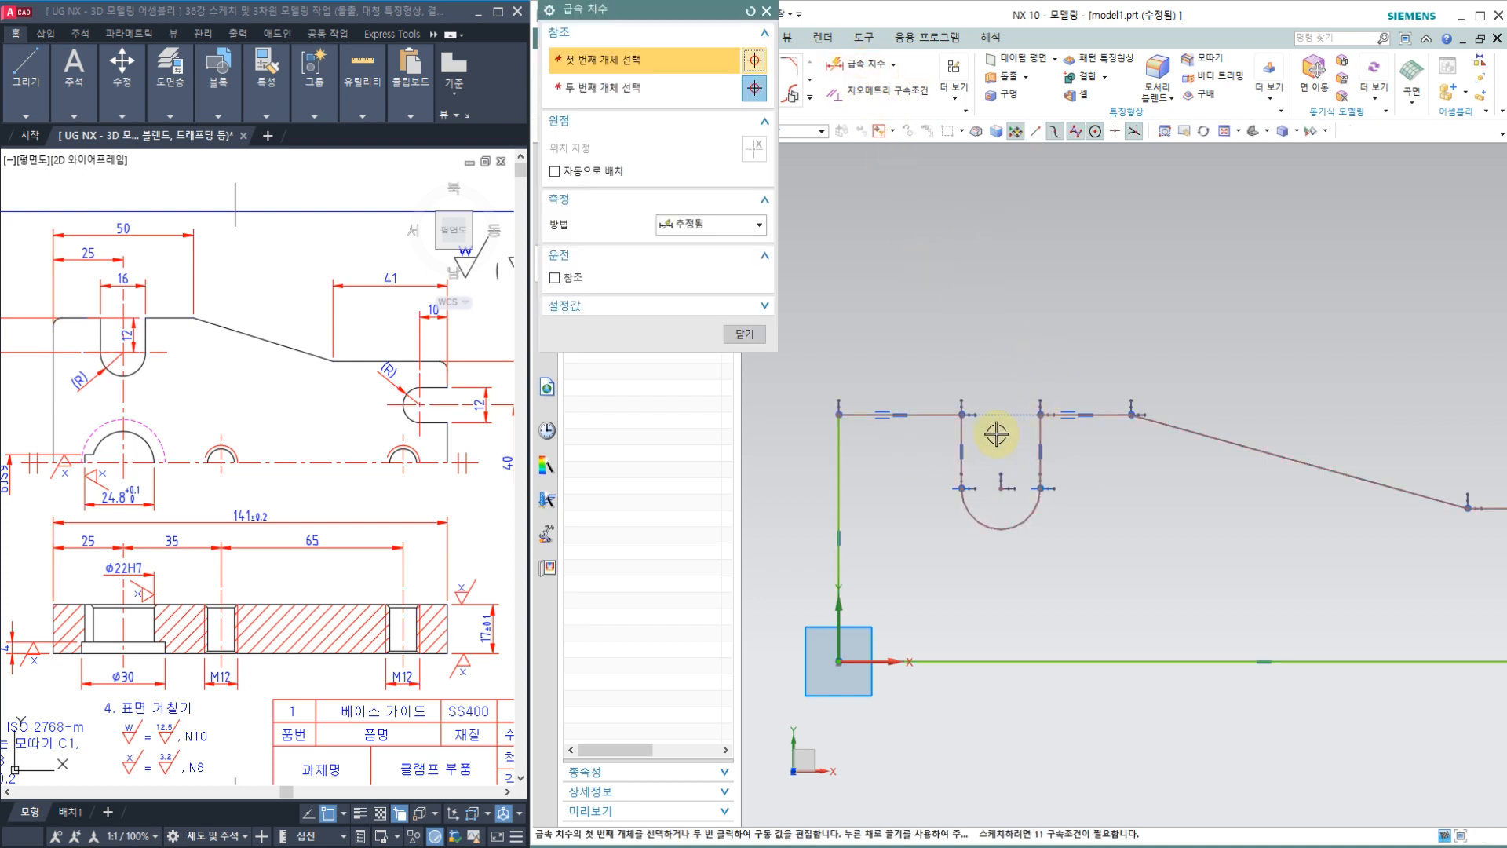
{"action": "left_click", "coordinate": [962, 432]}
{"action": "left_click", "coordinate": [1037, 431]}
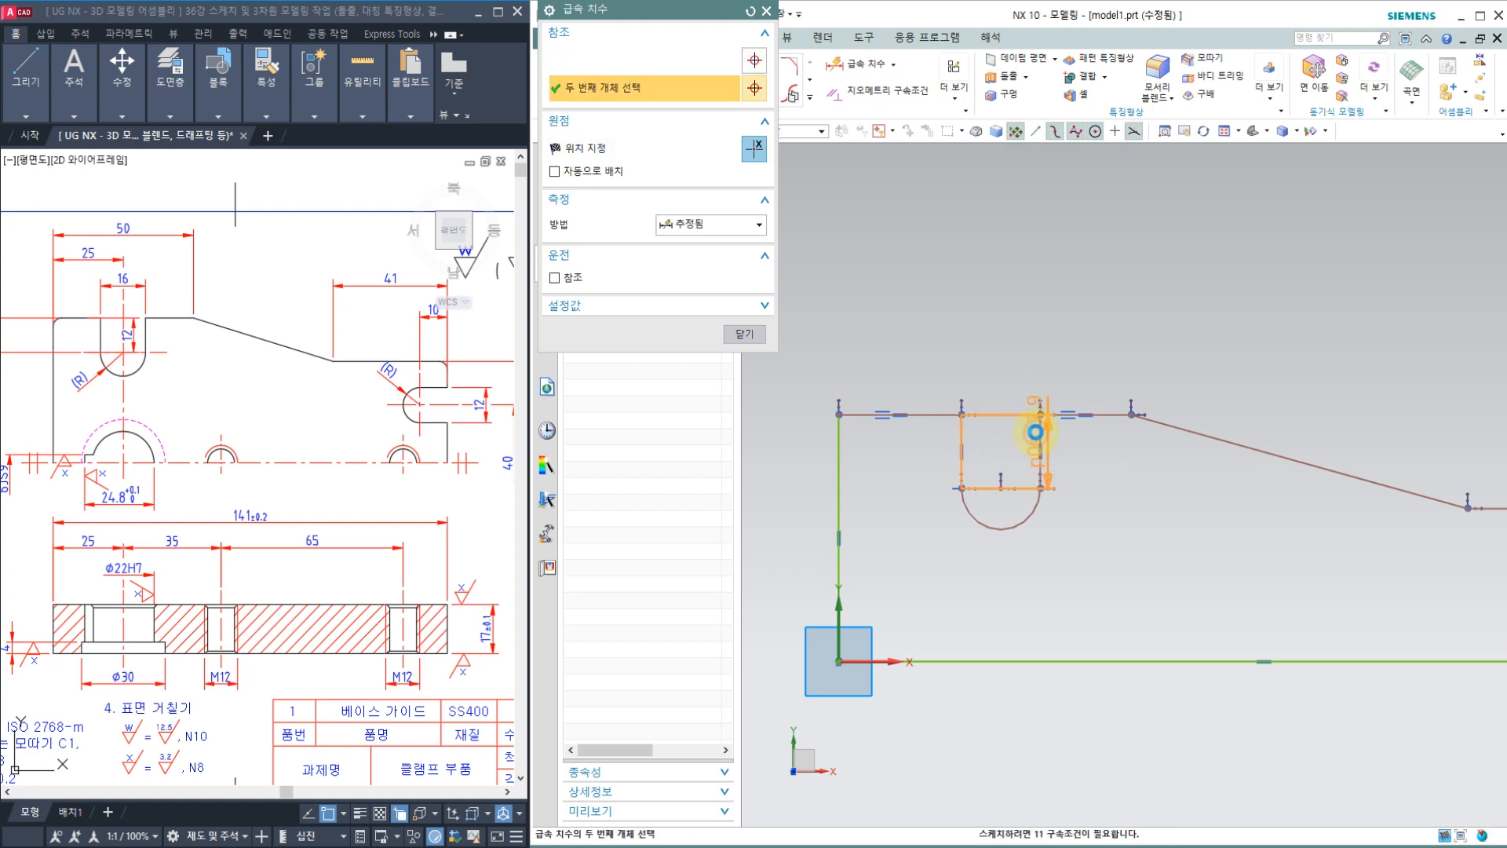
{"action": "left_click", "coordinate": [1000, 358]}
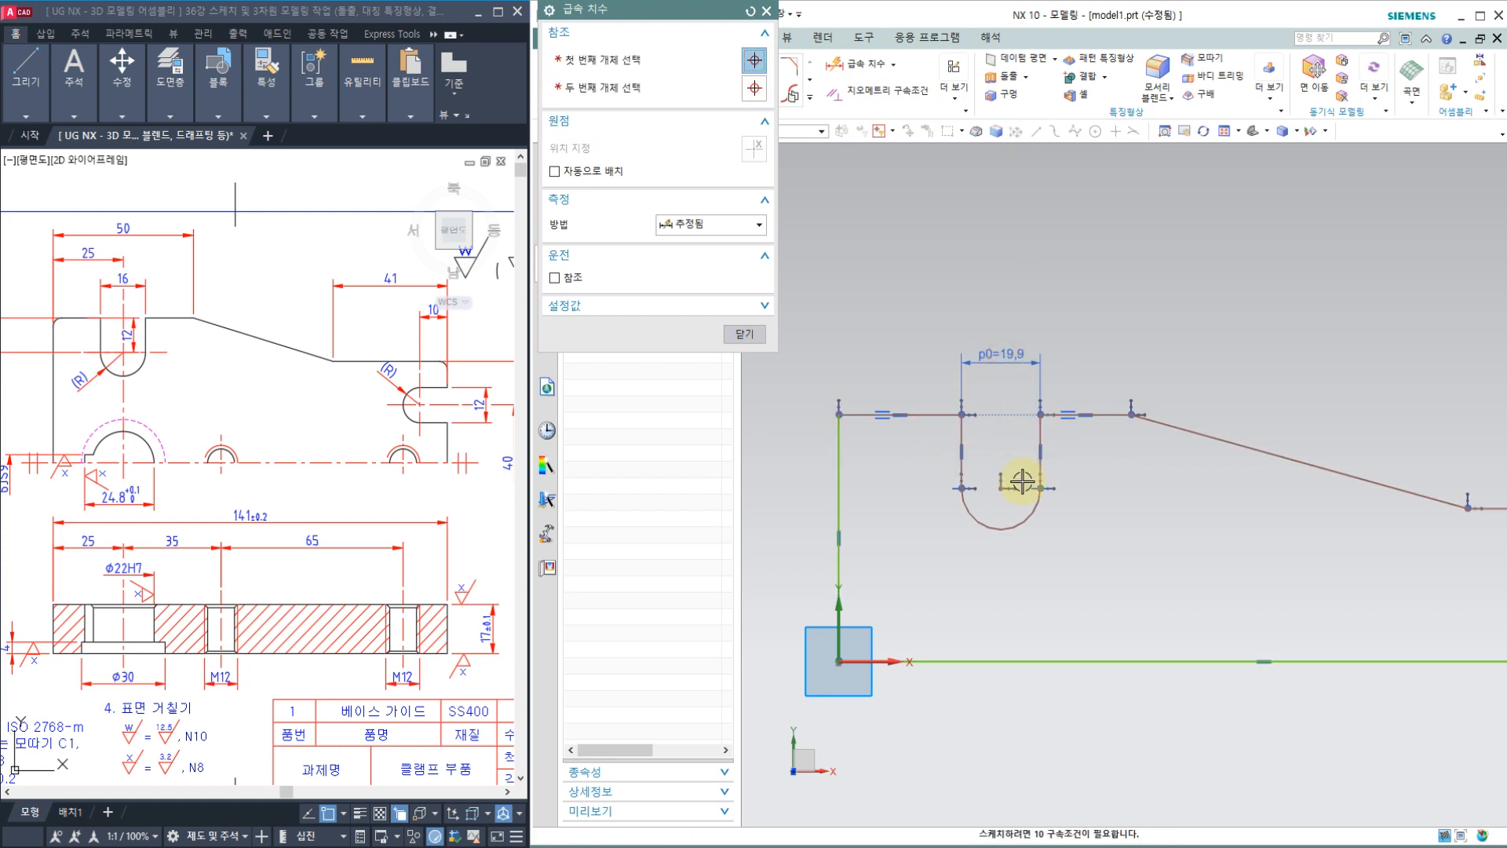
{"action": "type", "text": "16"}
{"action": "key", "text": "Return"}
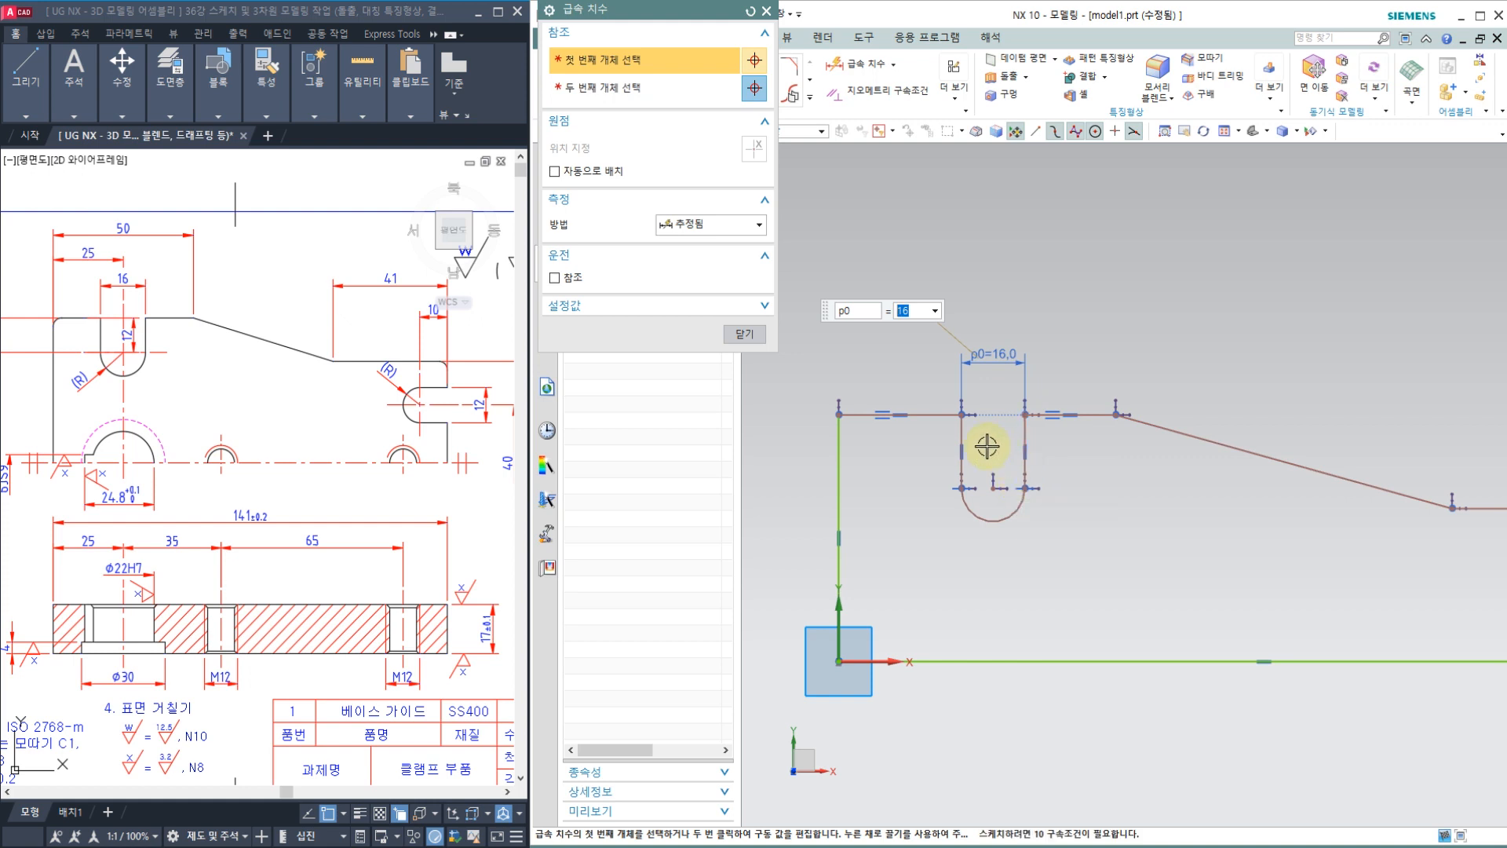
Dimension the depth from the top edge to the top slot's arc centre and set it to 12 mm.
{"action": "scroll", "coordinate": [987, 446], "scroll_direction": "up", "scroll_amount": 2}
{"action": "left_click", "coordinate": [908, 395]}
{"action": "left_click", "coordinate": [1000, 517]}
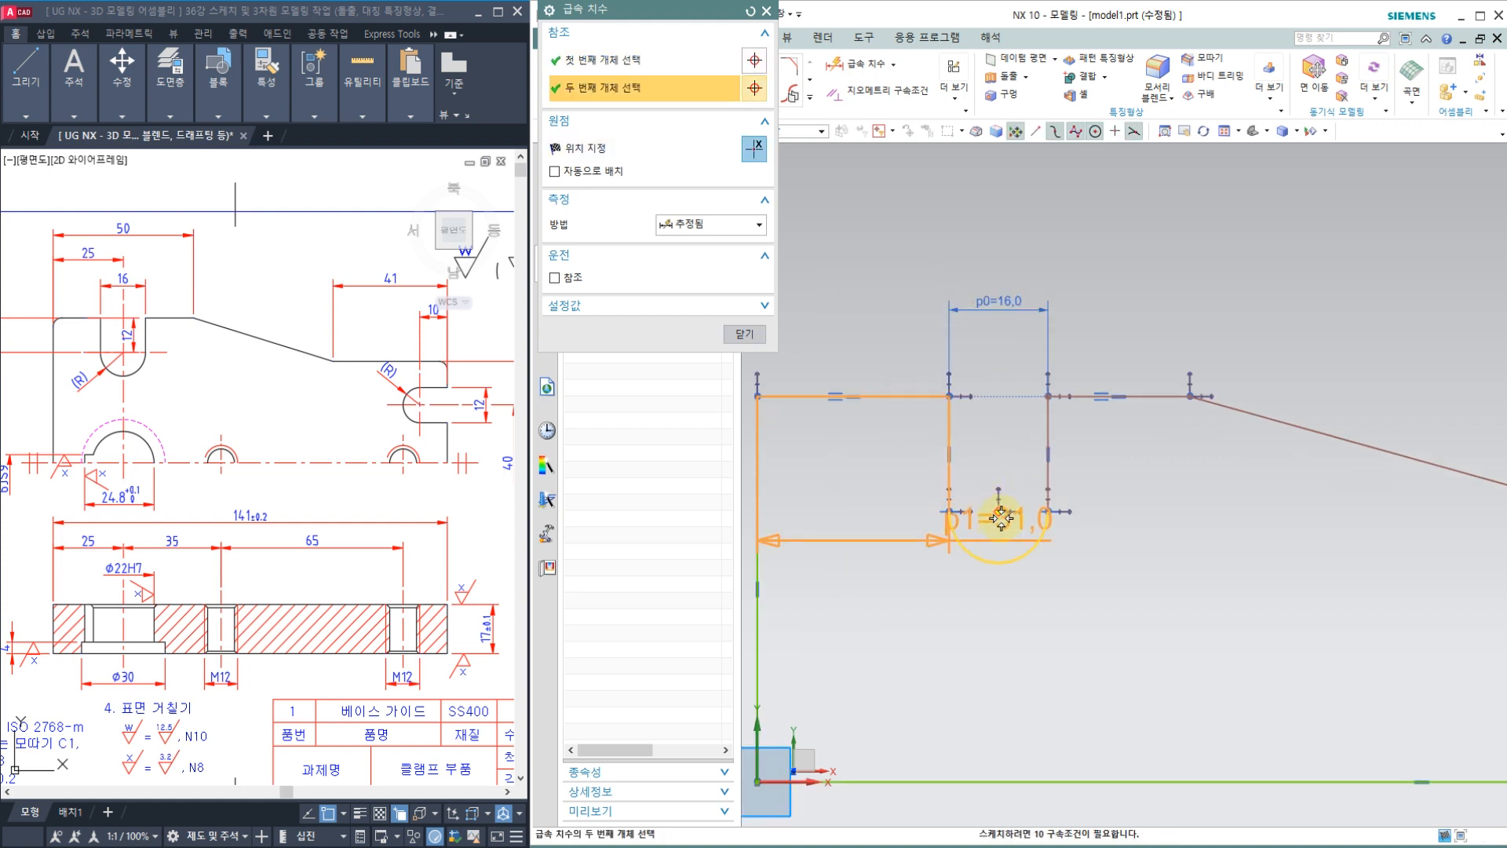
{"action": "left_click", "coordinate": [985, 477]}
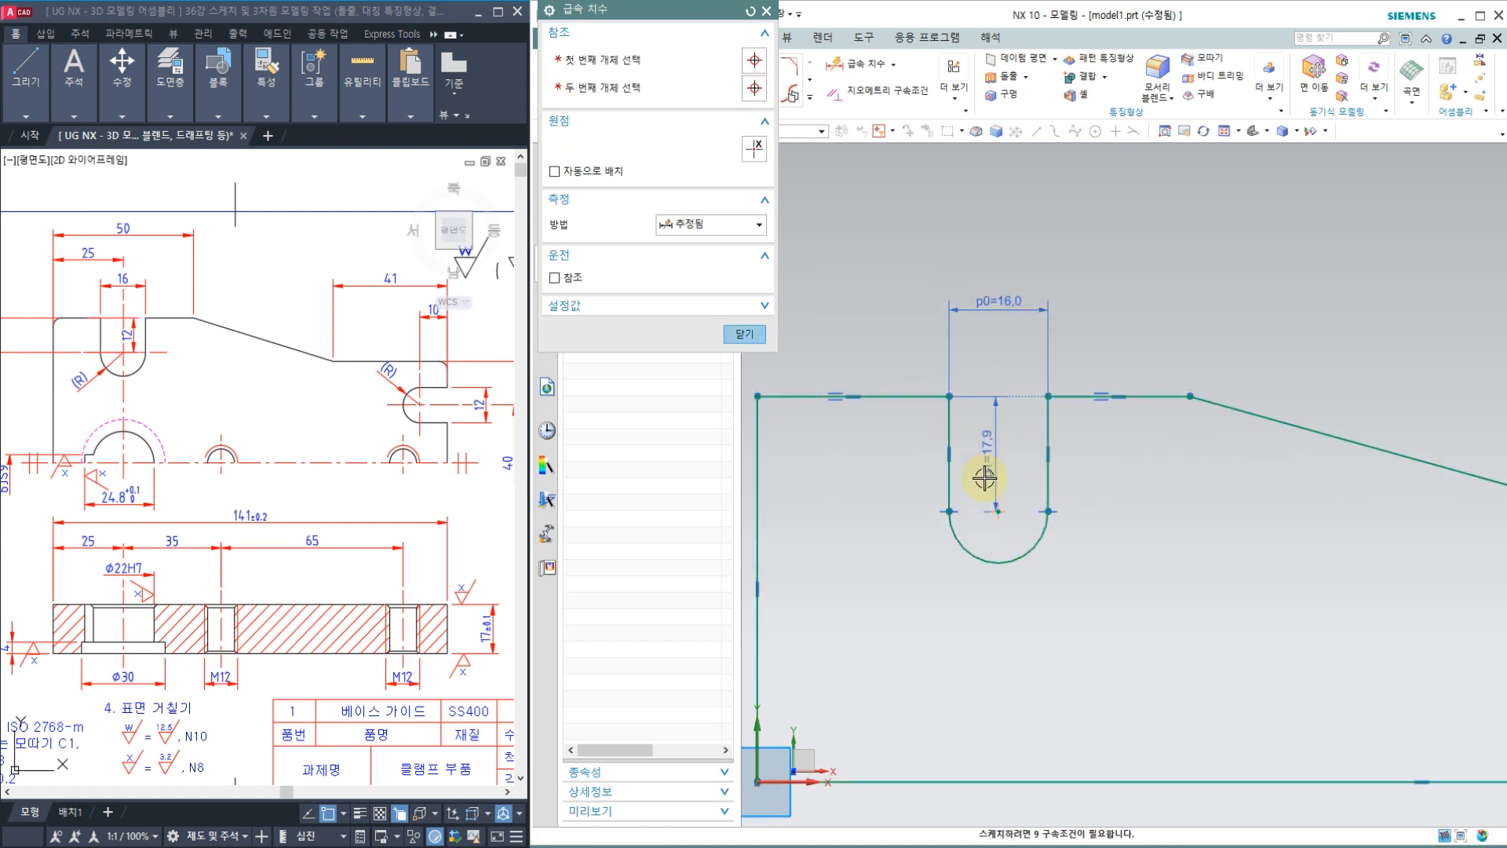
{"action": "type", "text": "12"}
{"action": "key", "text": "Return"}
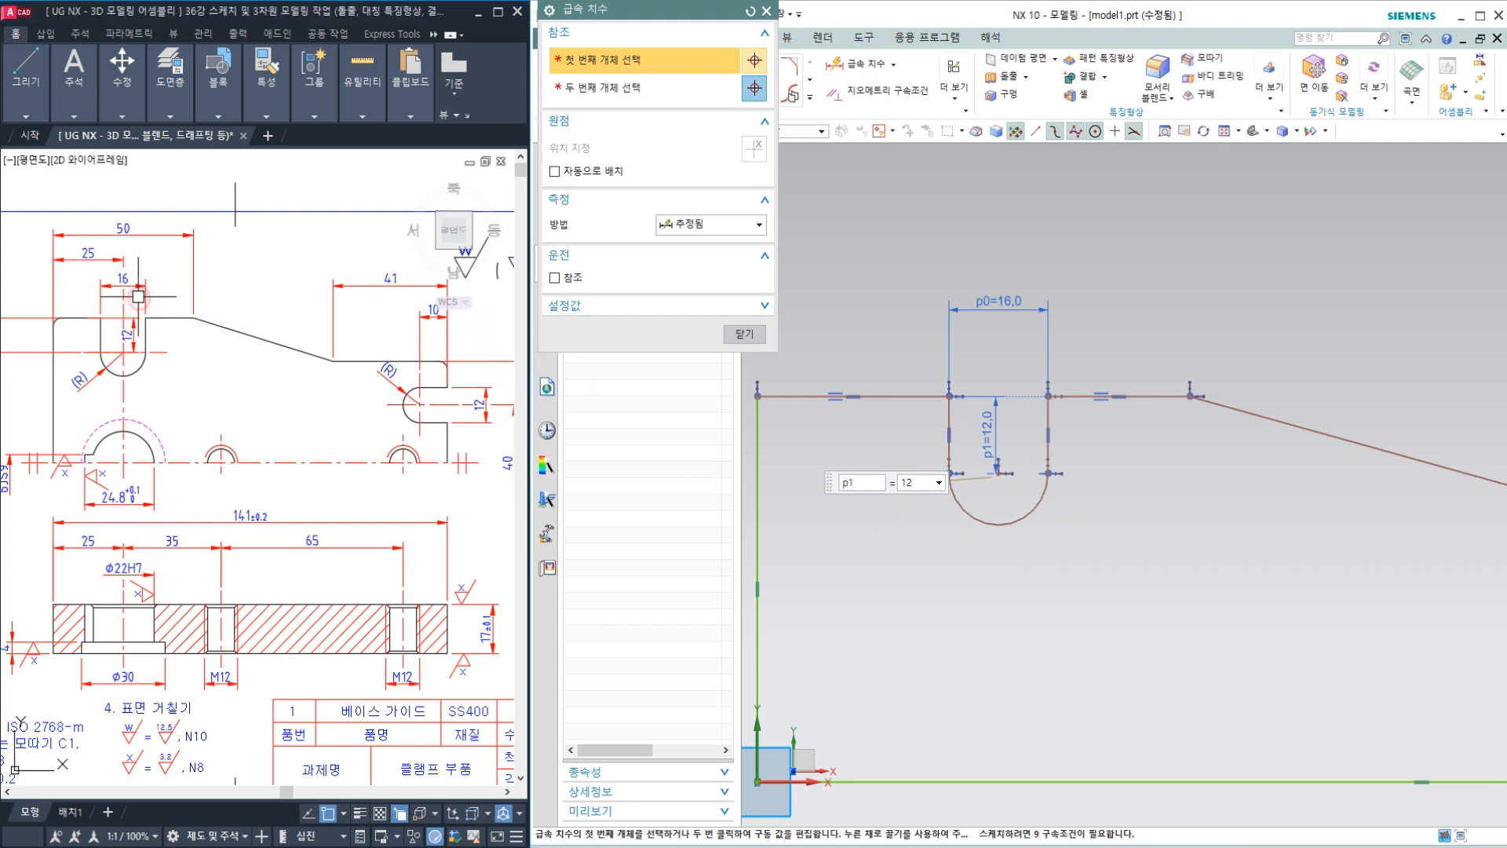
Dimension the horizontal distance from the outline's left edge to the top slot's arc centre and set it to 25 mm.
{"action": "scroll", "coordinate": [138, 297], "scroll_direction": "up", "scroll_amount": 3}
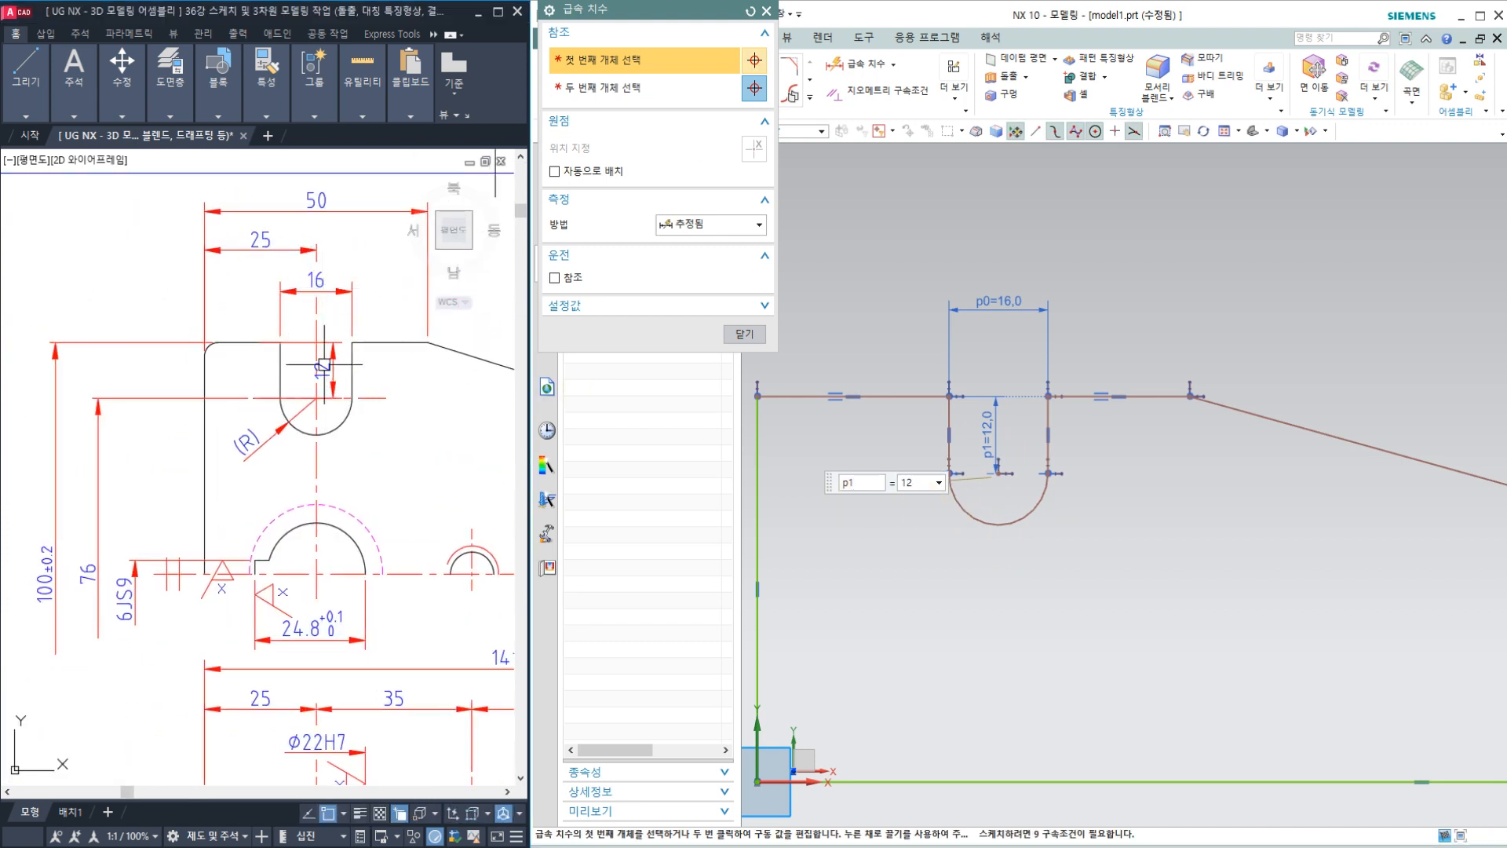
{"action": "scroll", "coordinate": [976, 370], "scroll_direction": "down", "scroll_amount": 1}
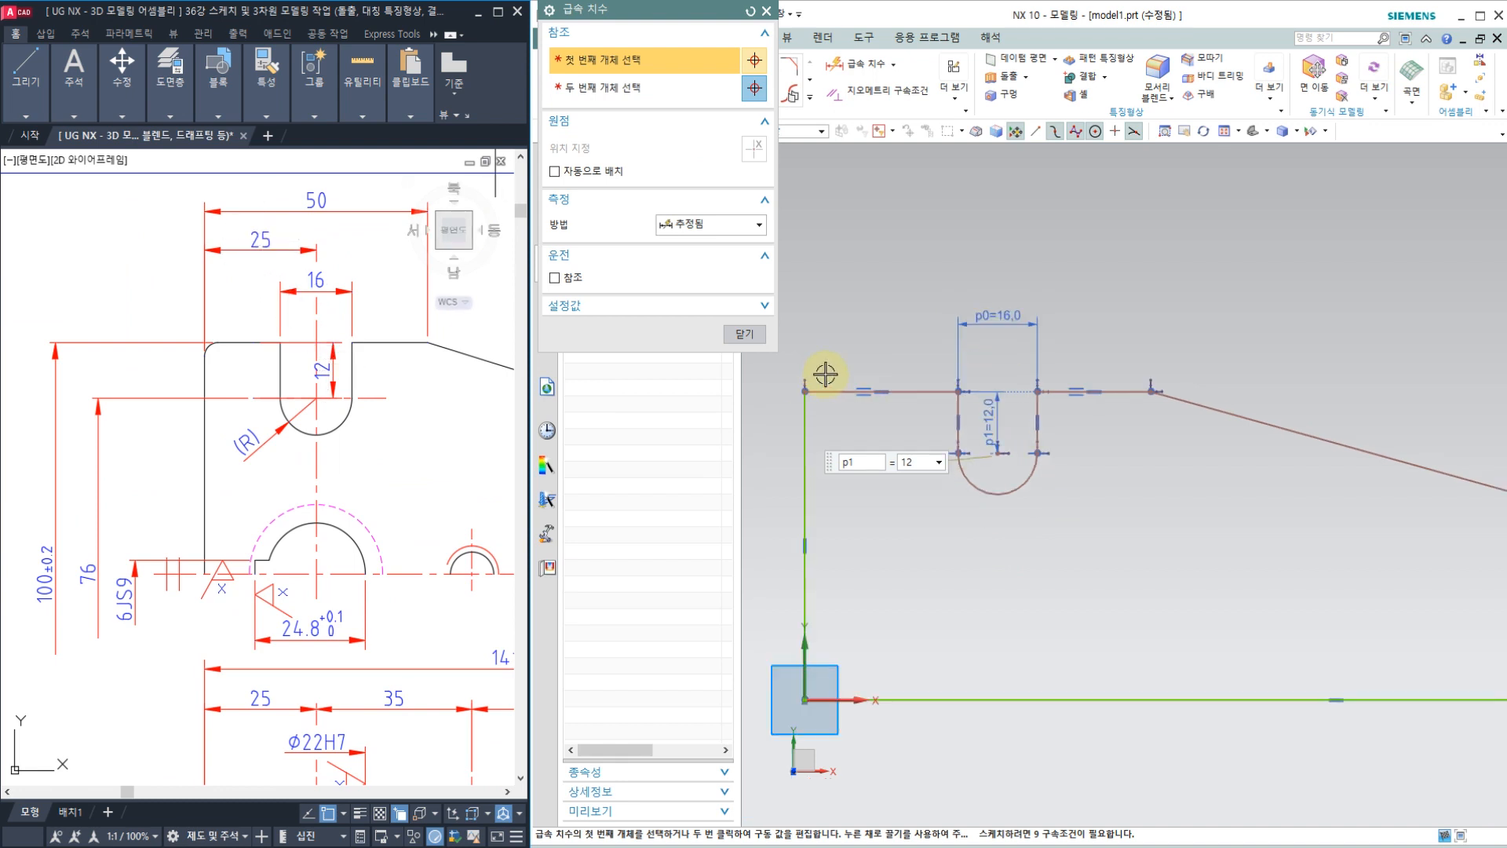
{"action": "left_click", "coordinate": [802, 404]}
{"action": "left_click", "coordinate": [989, 456]}
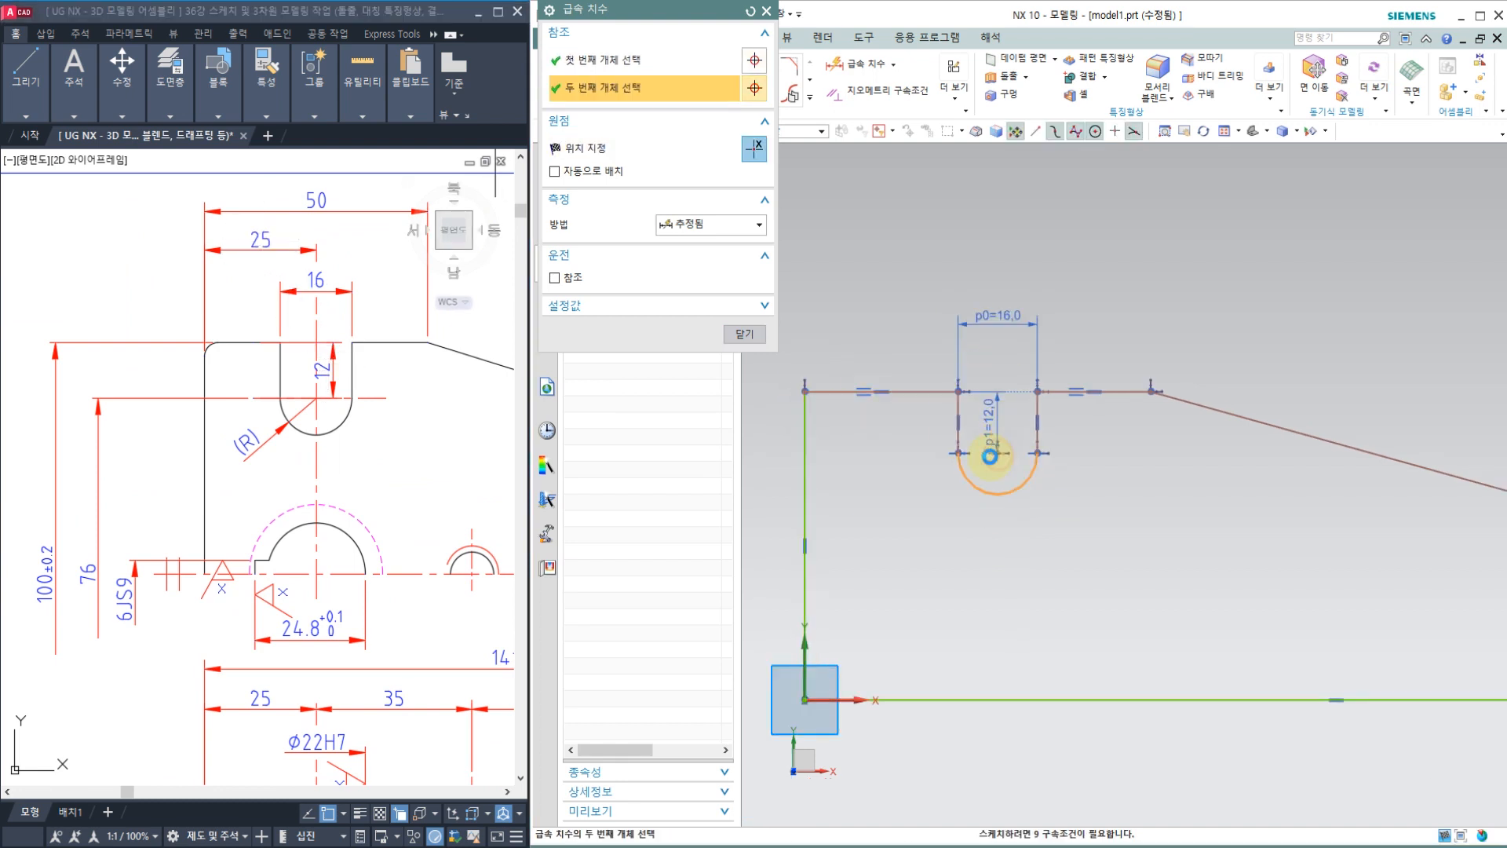
{"action": "left_click", "coordinate": [893, 504]}
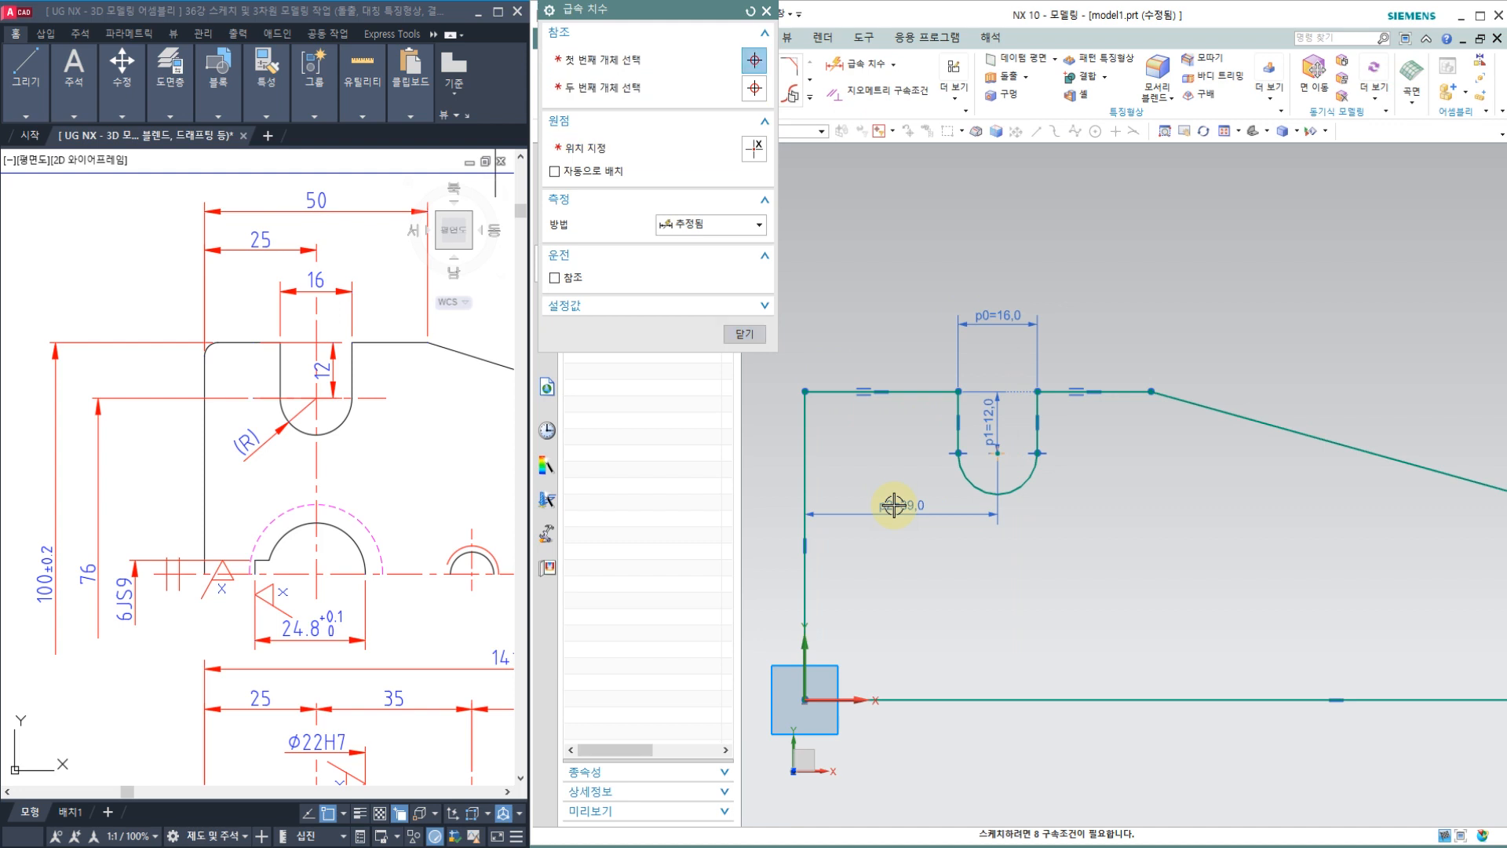
{"action": "type", "text": "25"}
{"action": "key", "text": "Return"}
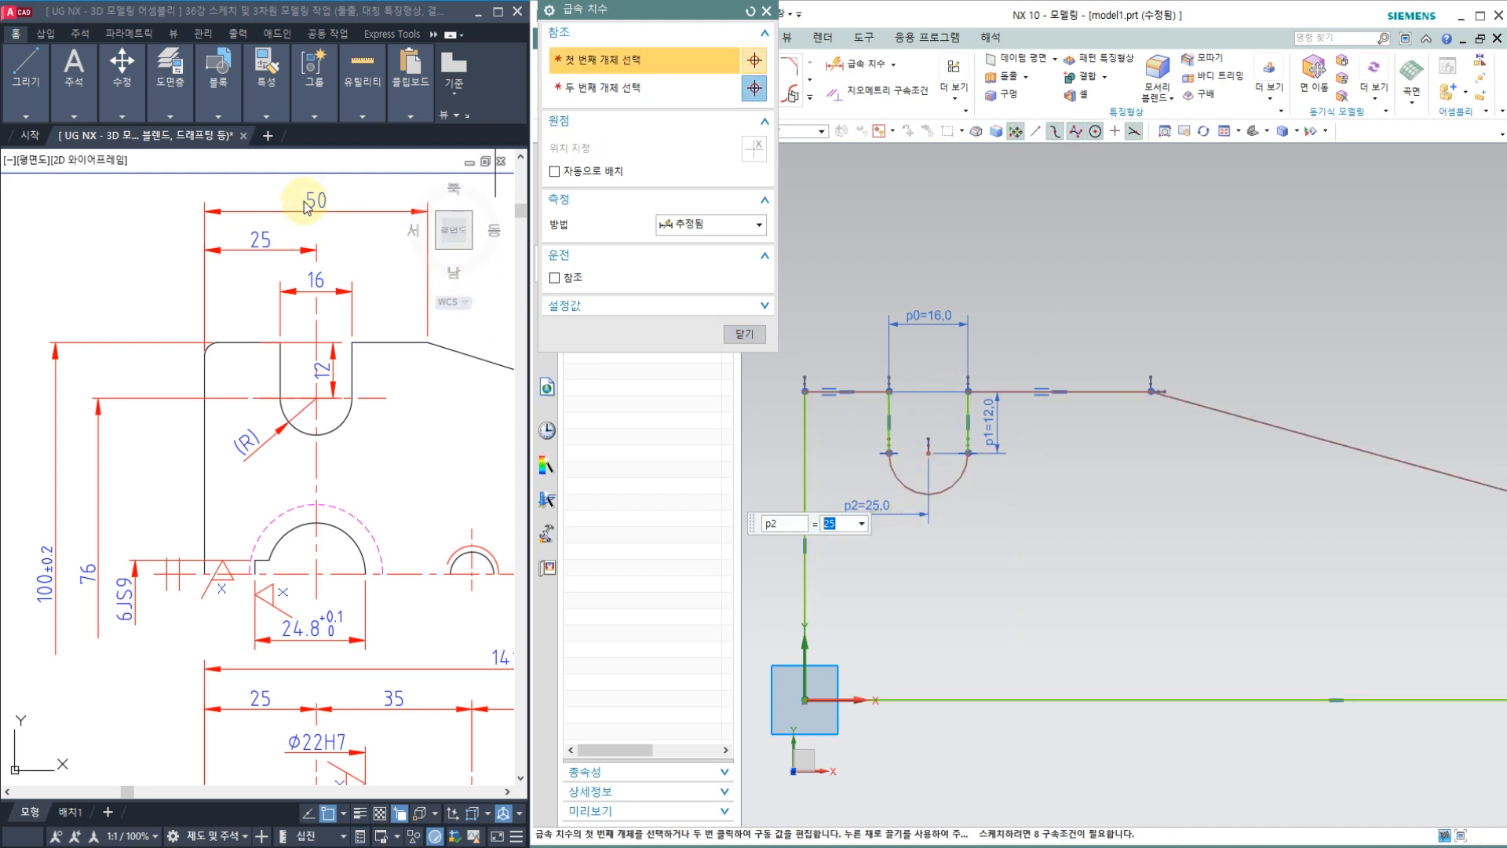
Dimension the horizontal distance from the outline's left edge to the start of the sloped line and set it to 50 mm.
{"action": "left_click", "coordinate": [815, 420]}
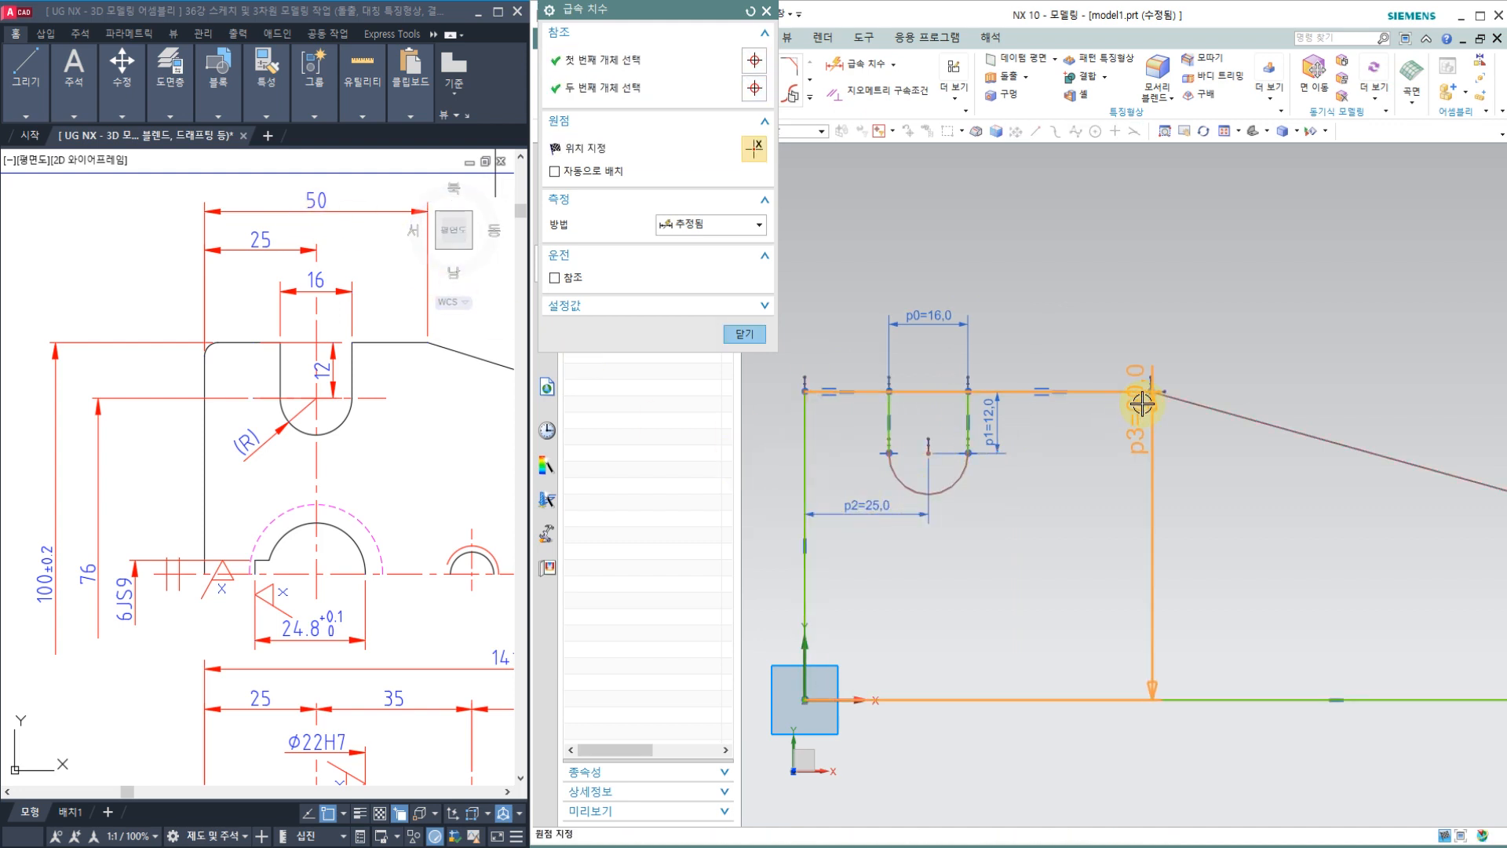
{"action": "left_click", "coordinate": [1151, 391]}
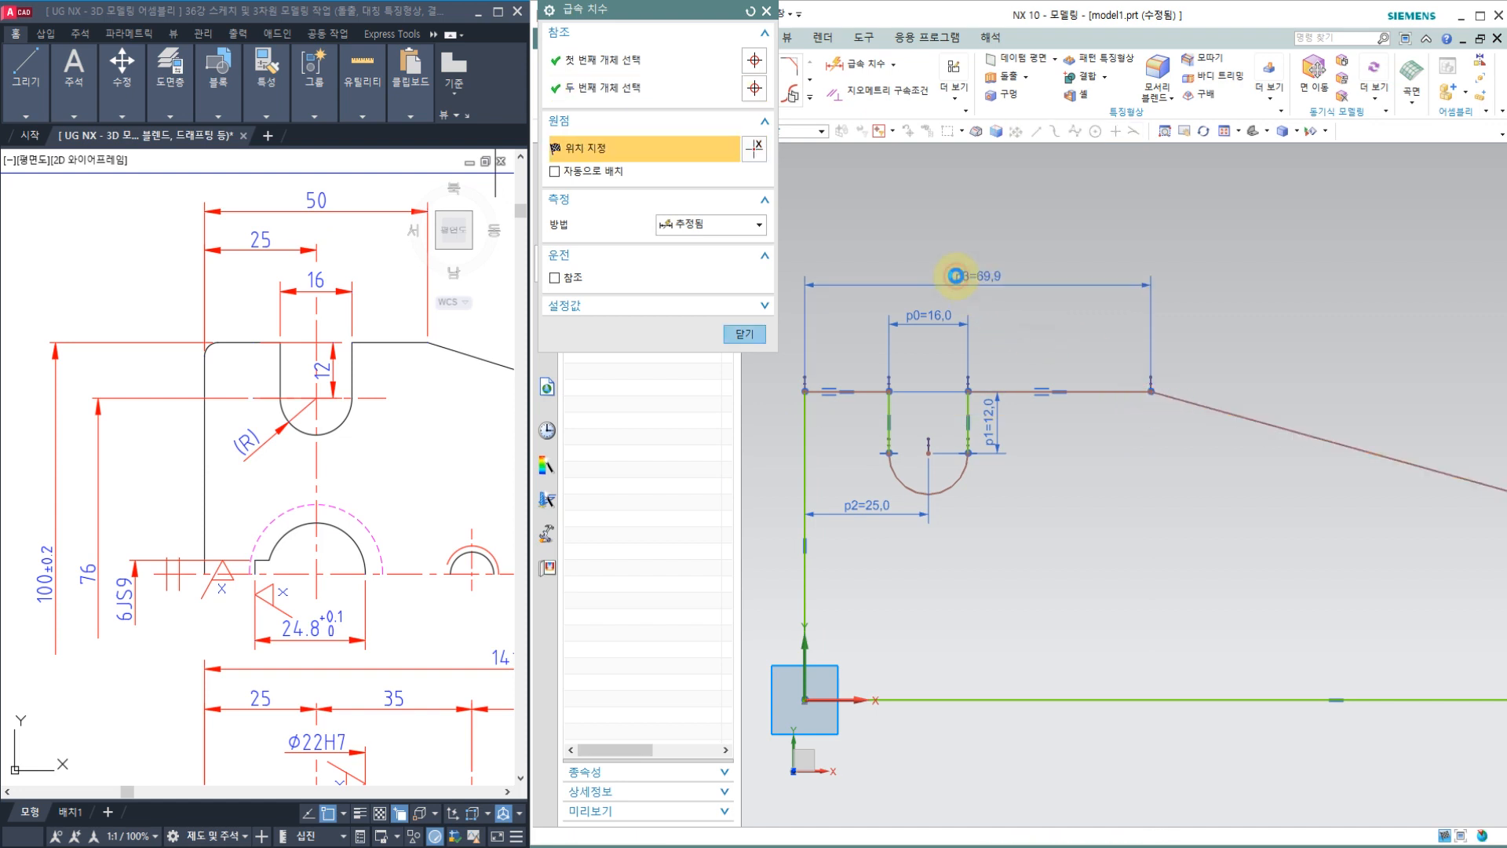
{"action": "left_click", "coordinate": [956, 272]}
{"action": "type", "text": "50"}
{"action": "key", "text": "Return"}
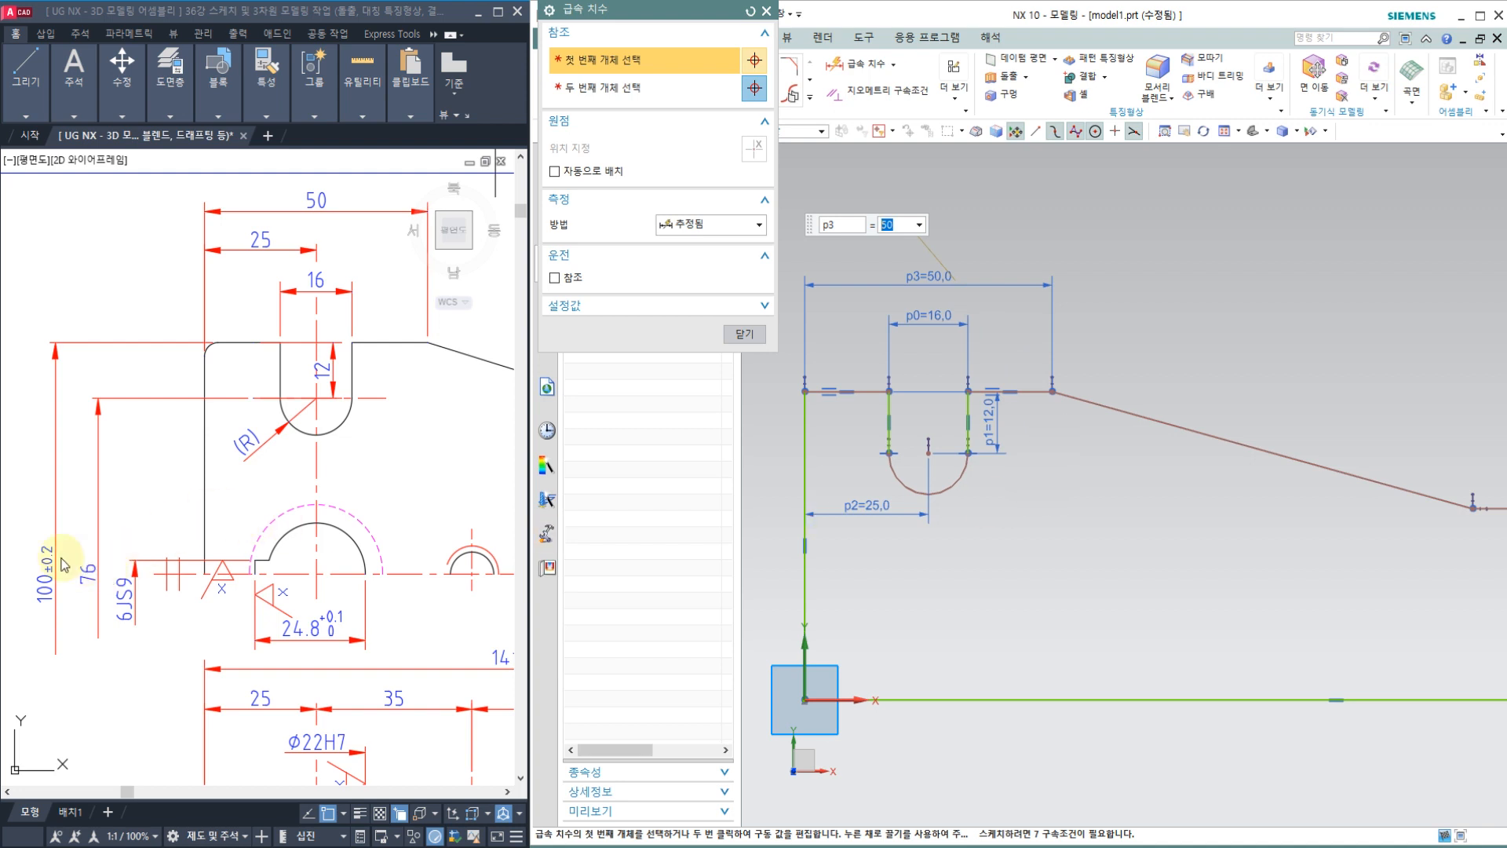
Dimension the height of the top slot's arc centre above the base line and set it to 76/2.
{"action": "left_click", "coordinate": [927, 487]}
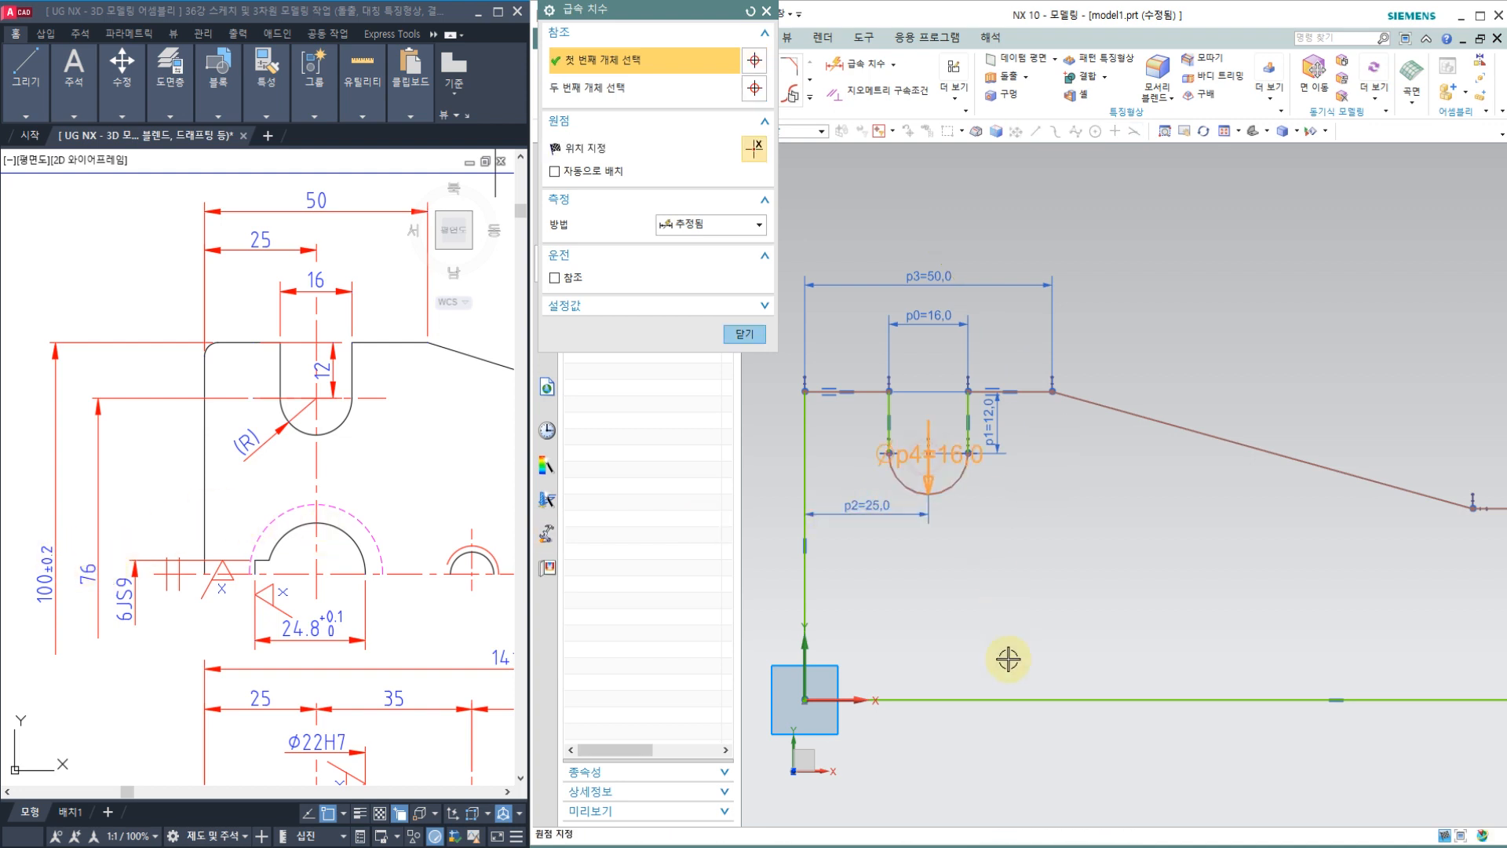
{"action": "left_click", "coordinate": [973, 698]}
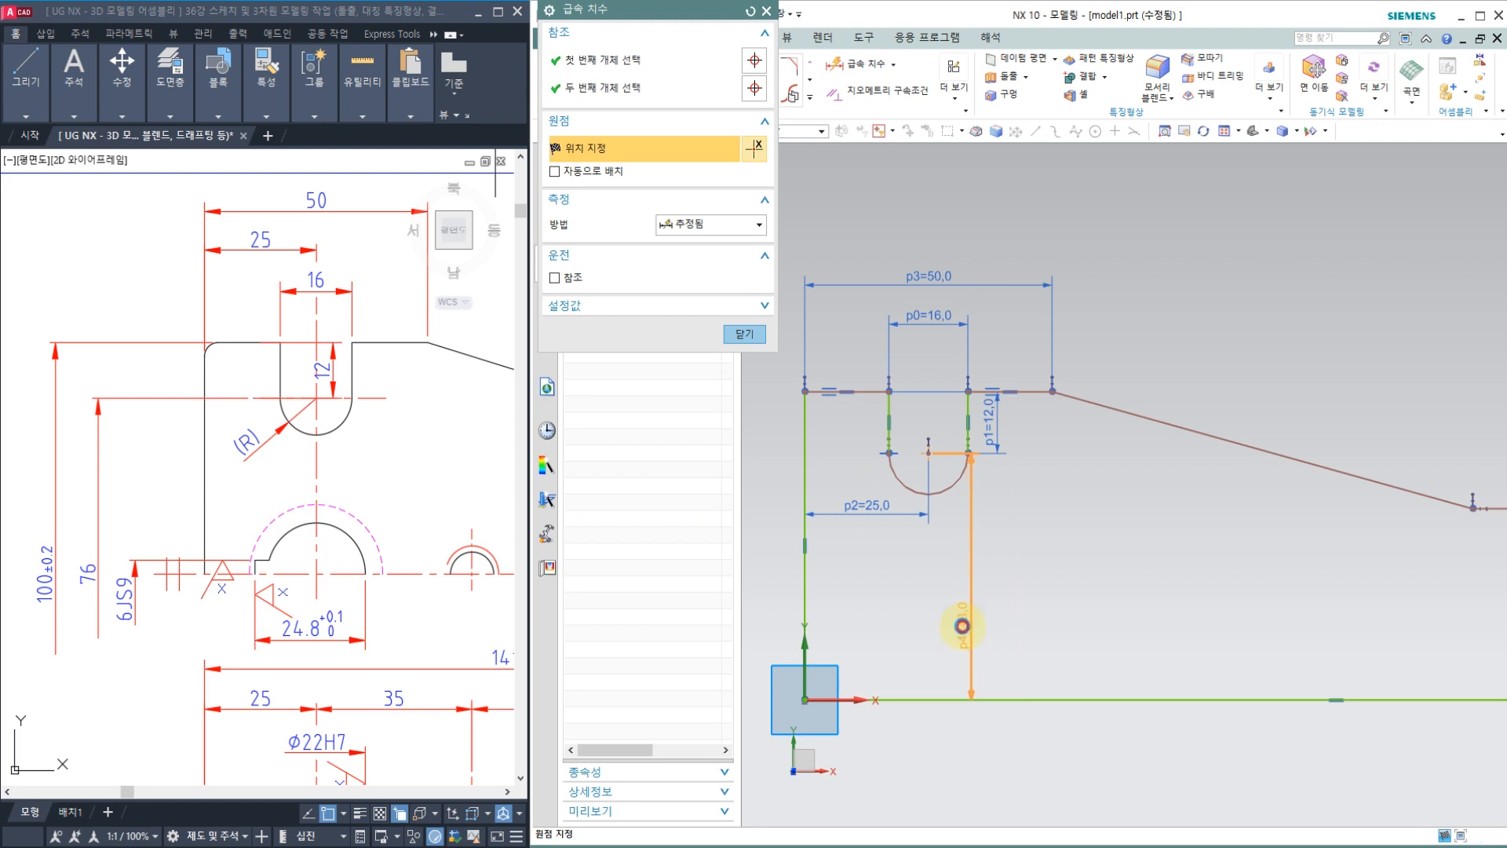
{"action": "left_click", "coordinate": [962, 624]}
{"action": "type", "text": "76/2"}
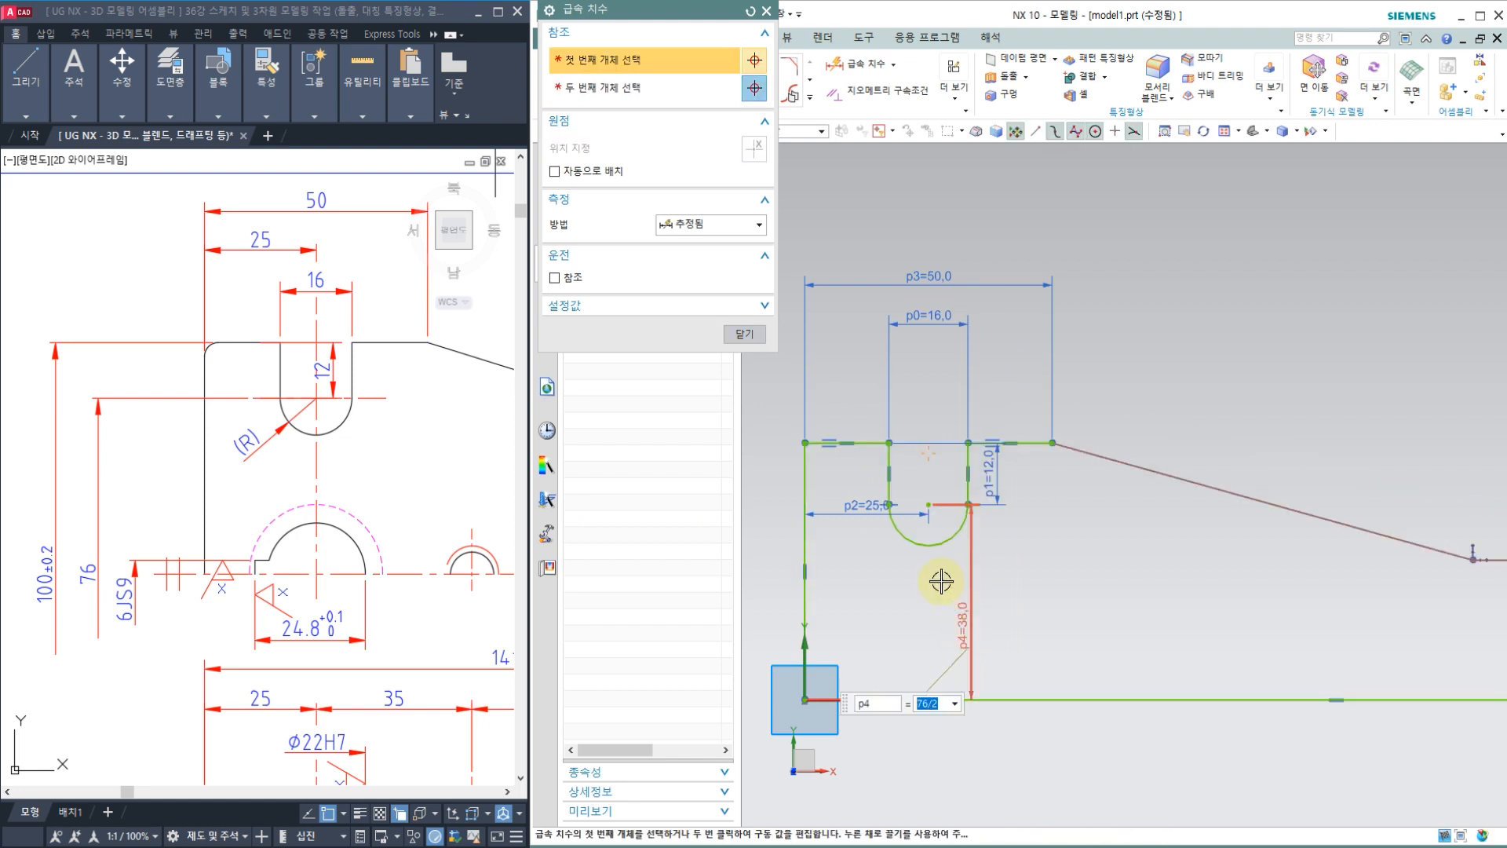
{"action": "key", "text": "Return"}
Try adding an overall height dimension between the base line and the top edge, and delete that dimension.
{"action": "left_click", "coordinate": [856, 445]}
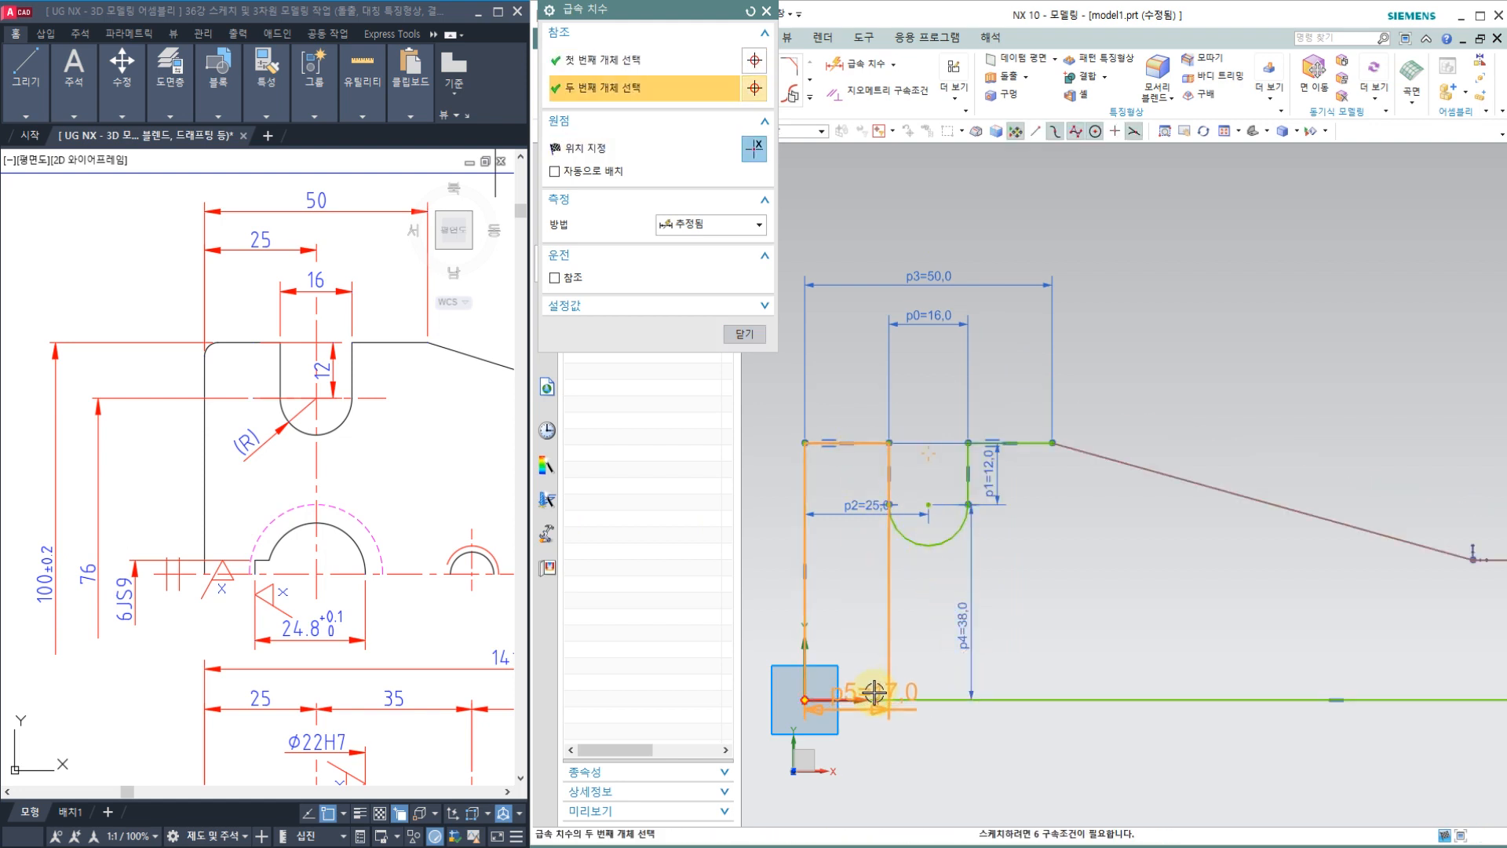
{"action": "left_click", "coordinate": [777, 534]}
{"action": "left_click", "coordinate": [771, 526]}
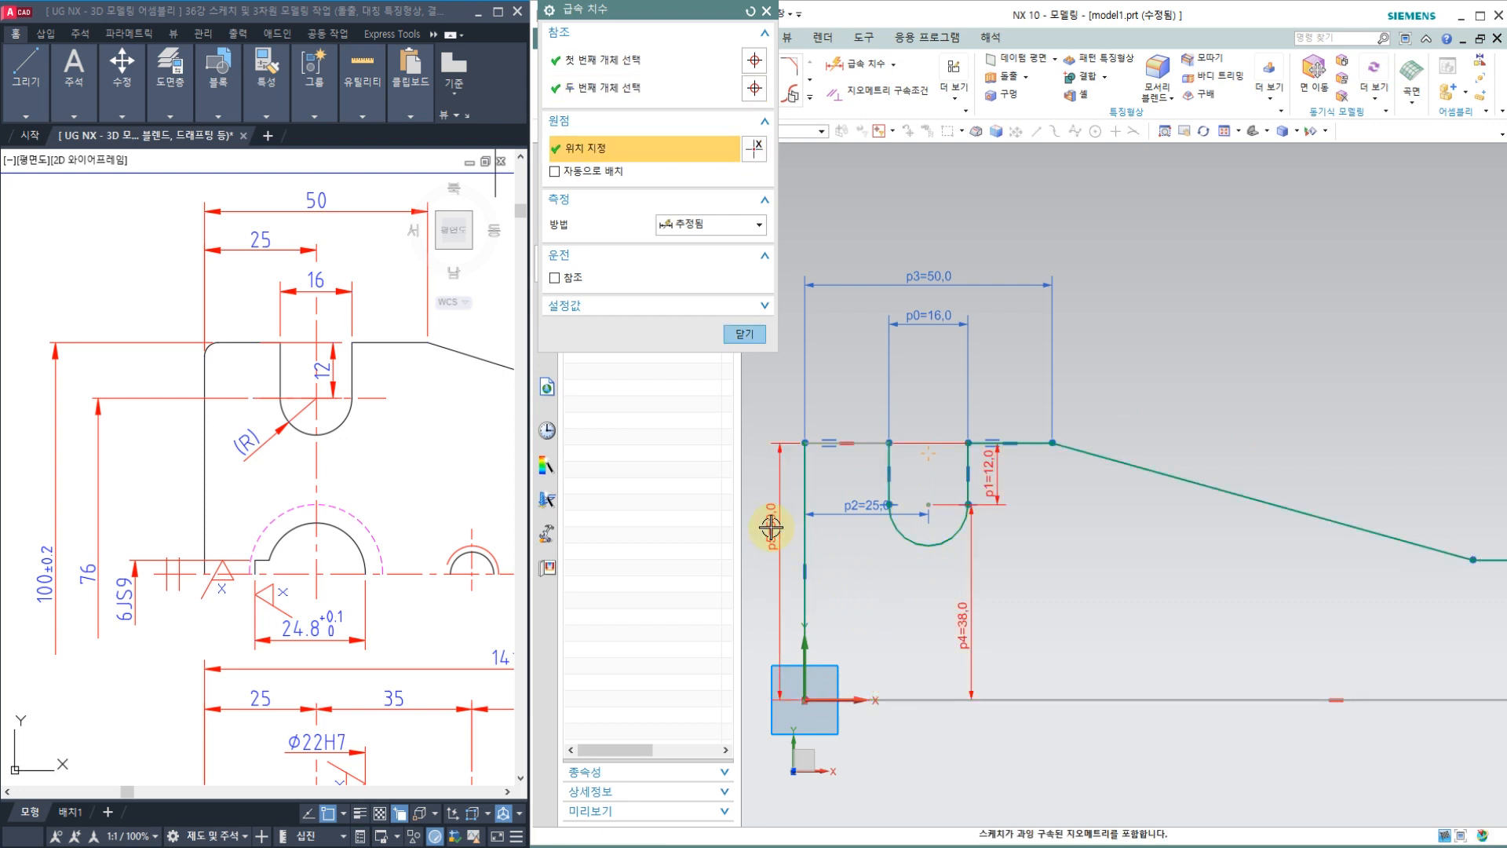
{"action": "double_click", "coordinate": [770, 519]}
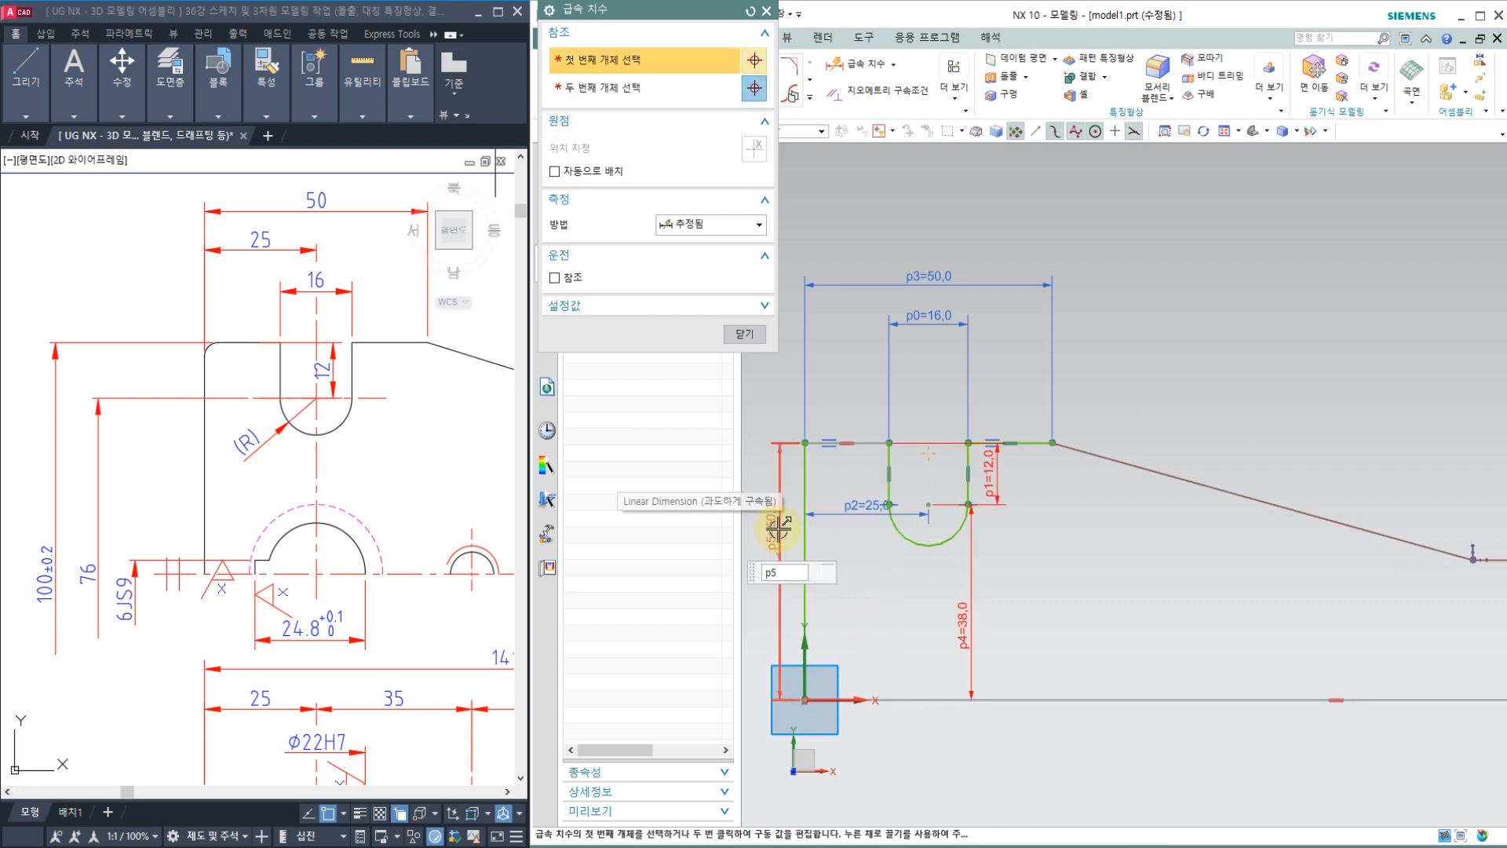
{"action": "key", "text": "Escape"}
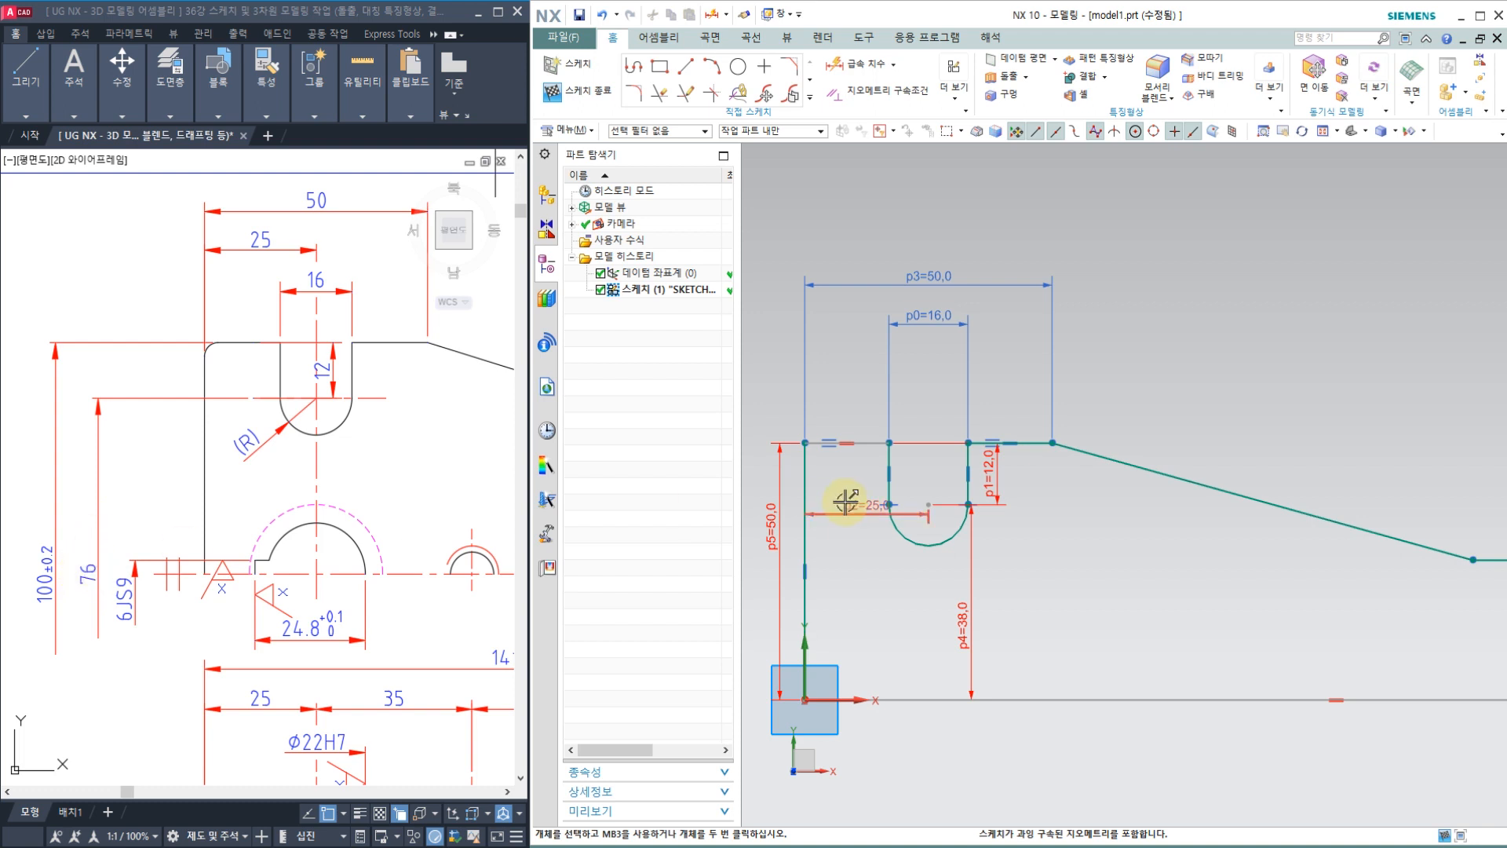
{"action": "left_click", "coordinate": [772, 528]}
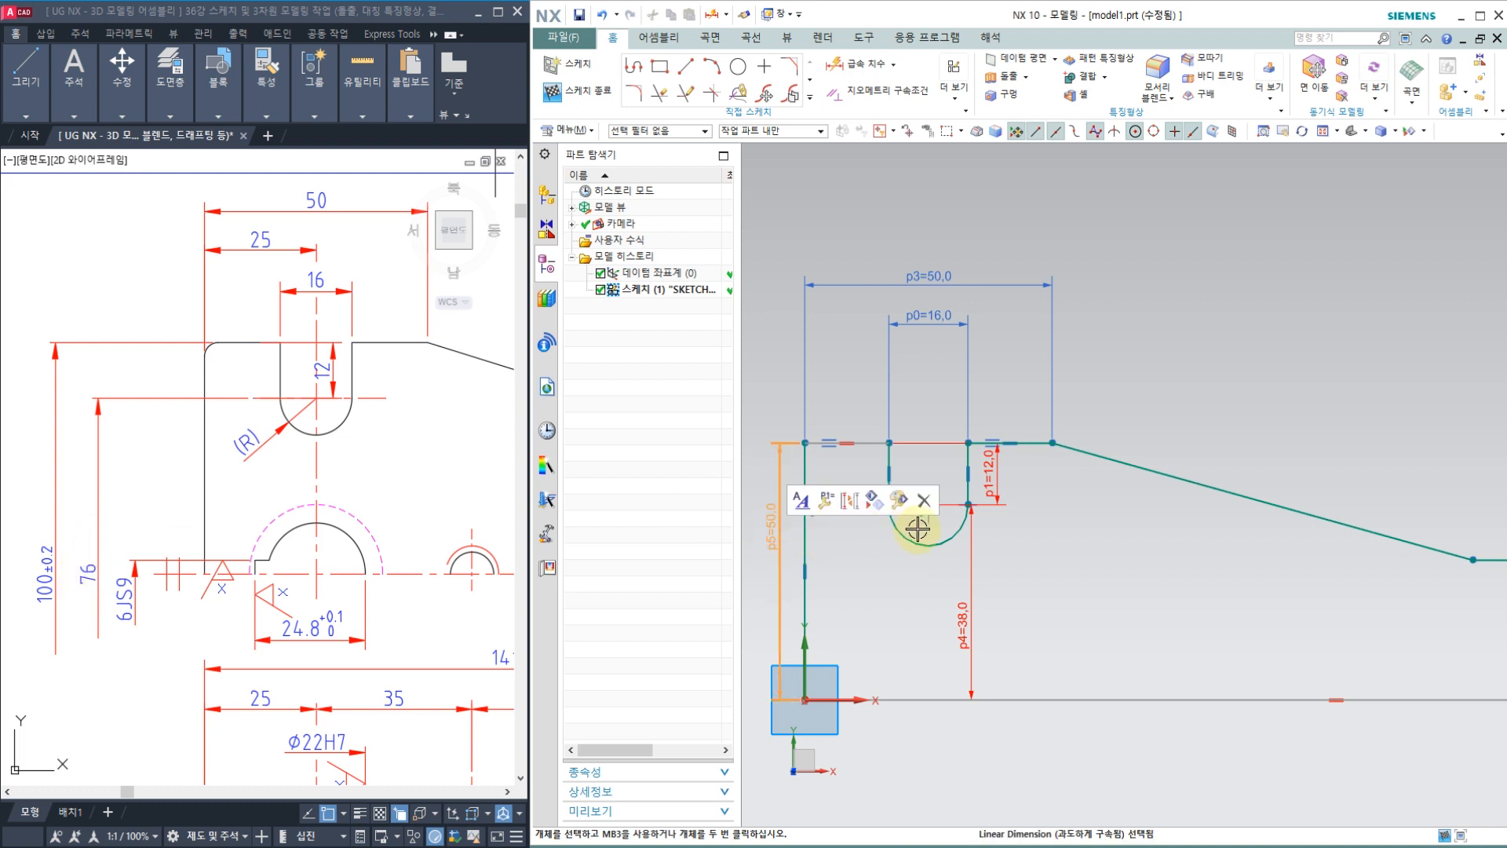
{"action": "key", "text": "Delete"}
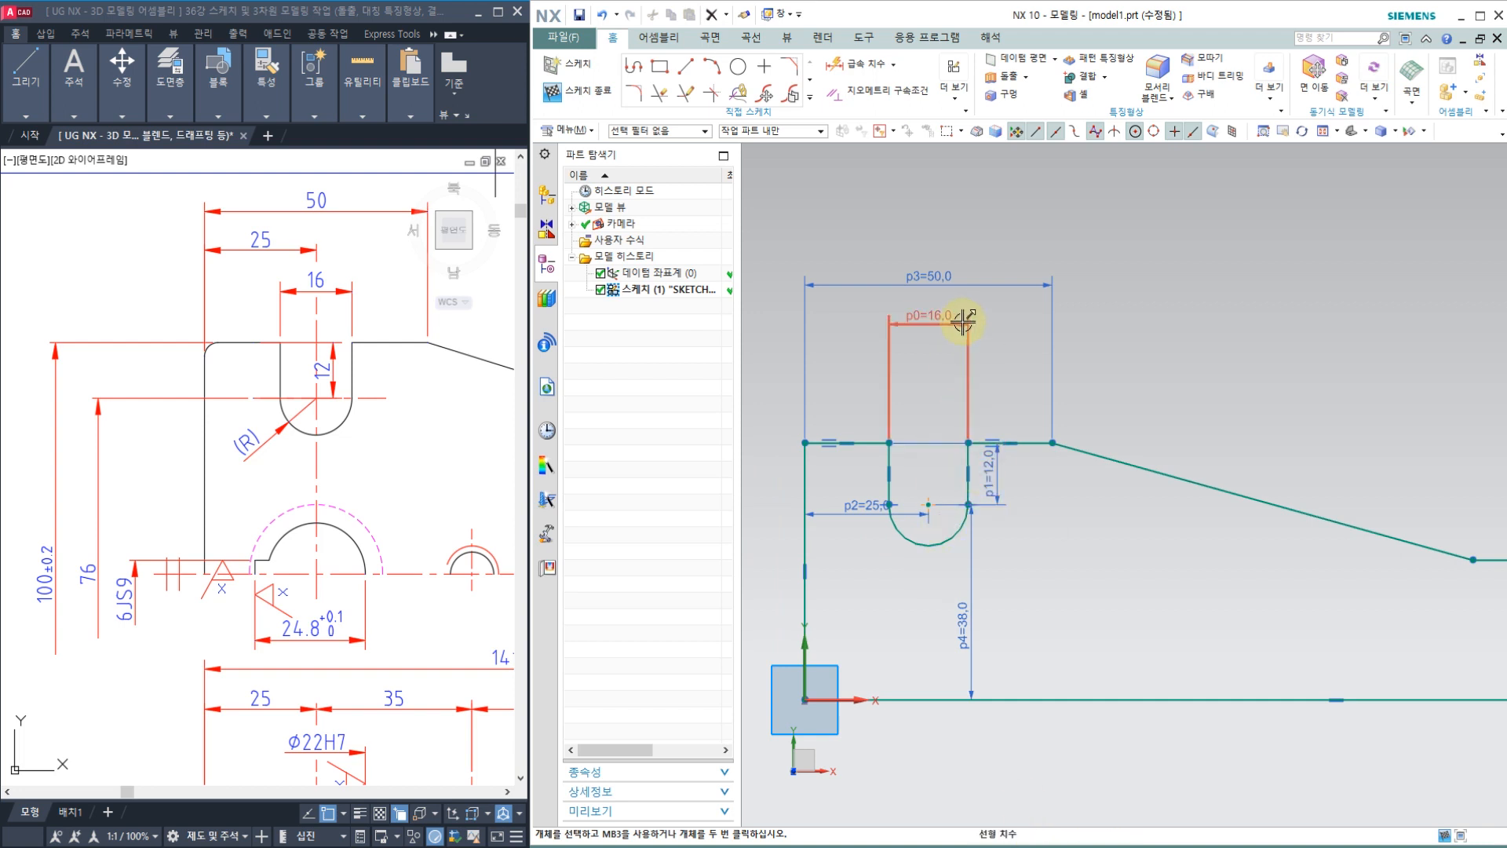
Move the right slot's upper line down so the slot lies below the outline's upper right horizontal edge.
{"action": "scroll", "coordinate": [971, 327], "scroll_direction": "down", "scroll_amount": 2}
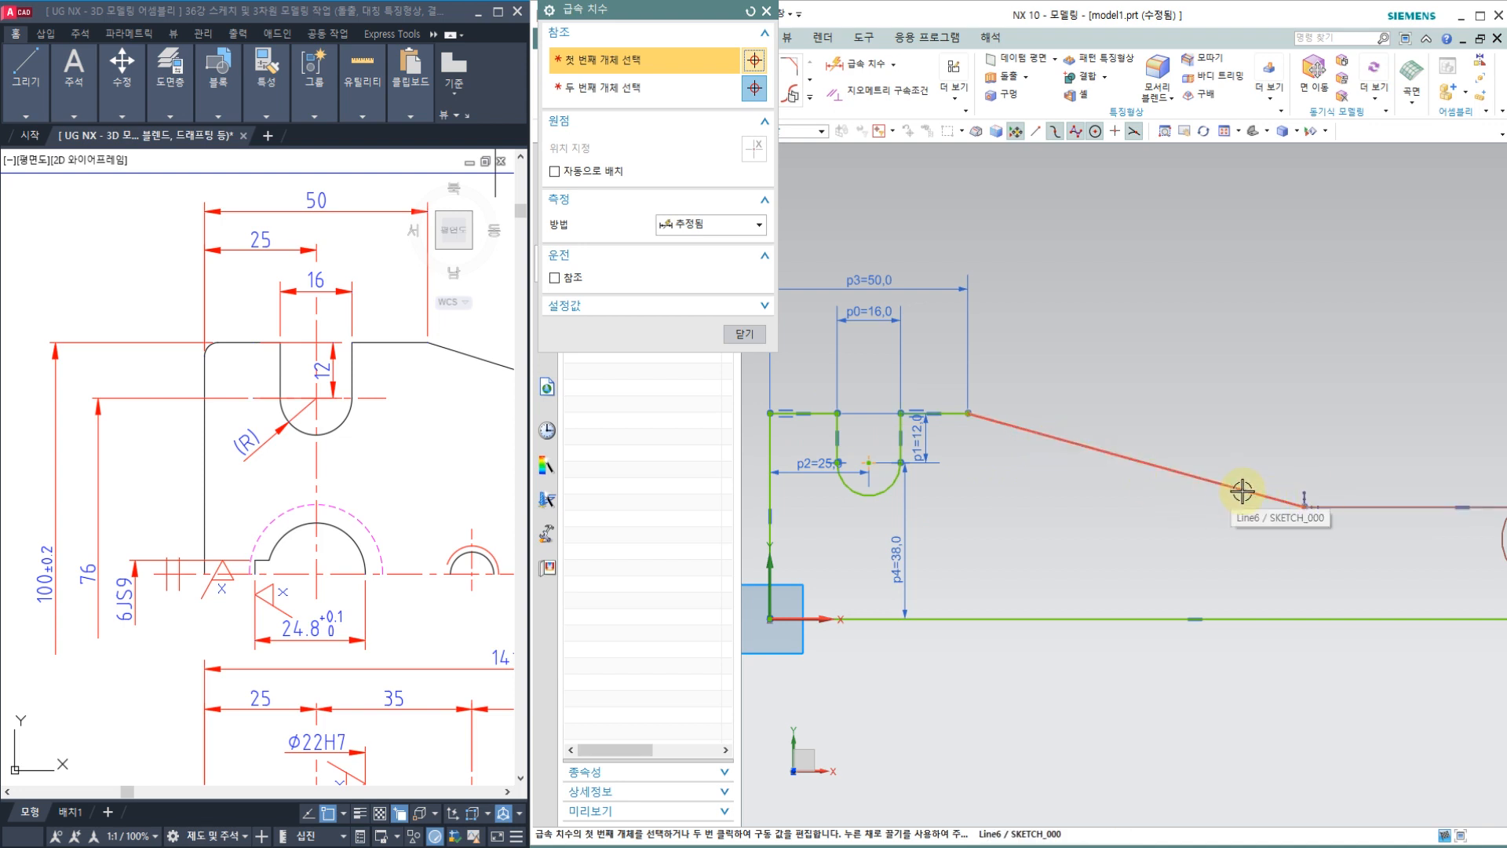
{"action": "scroll", "coordinate": [1167, 468], "scroll_direction": "down", "scroll_amount": 3}
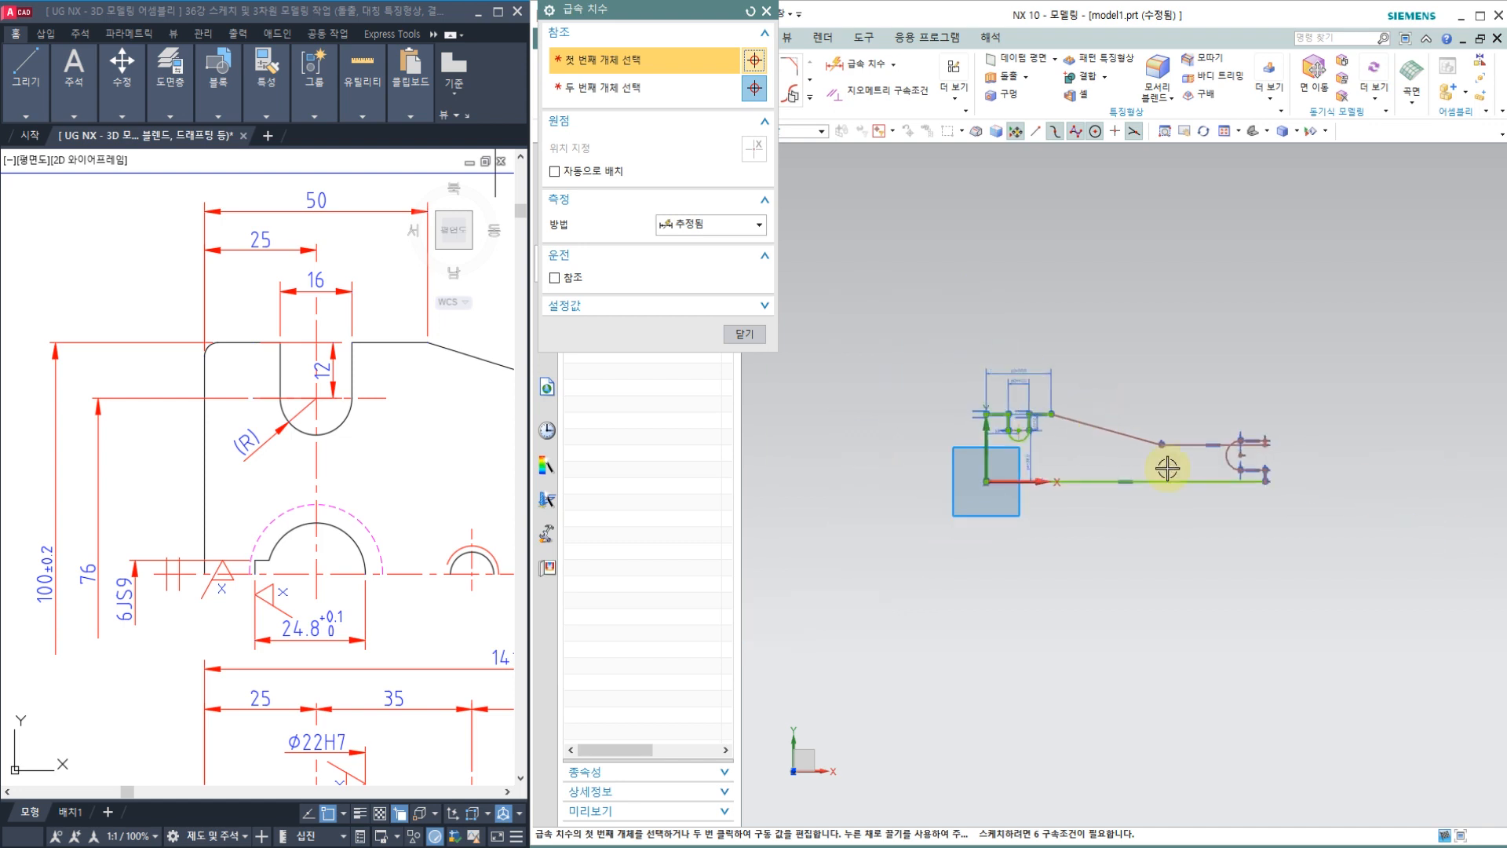
{"action": "scroll", "coordinate": [1272, 467], "scroll_direction": "up", "scroll_amount": 5}
{"action": "middle_click_drag", "start_coordinate": [408, 471], "coordinate": [106, 476]}
{"action": "middle_click_drag", "start_coordinate": [416, 485], "coordinate": [212, 476]}
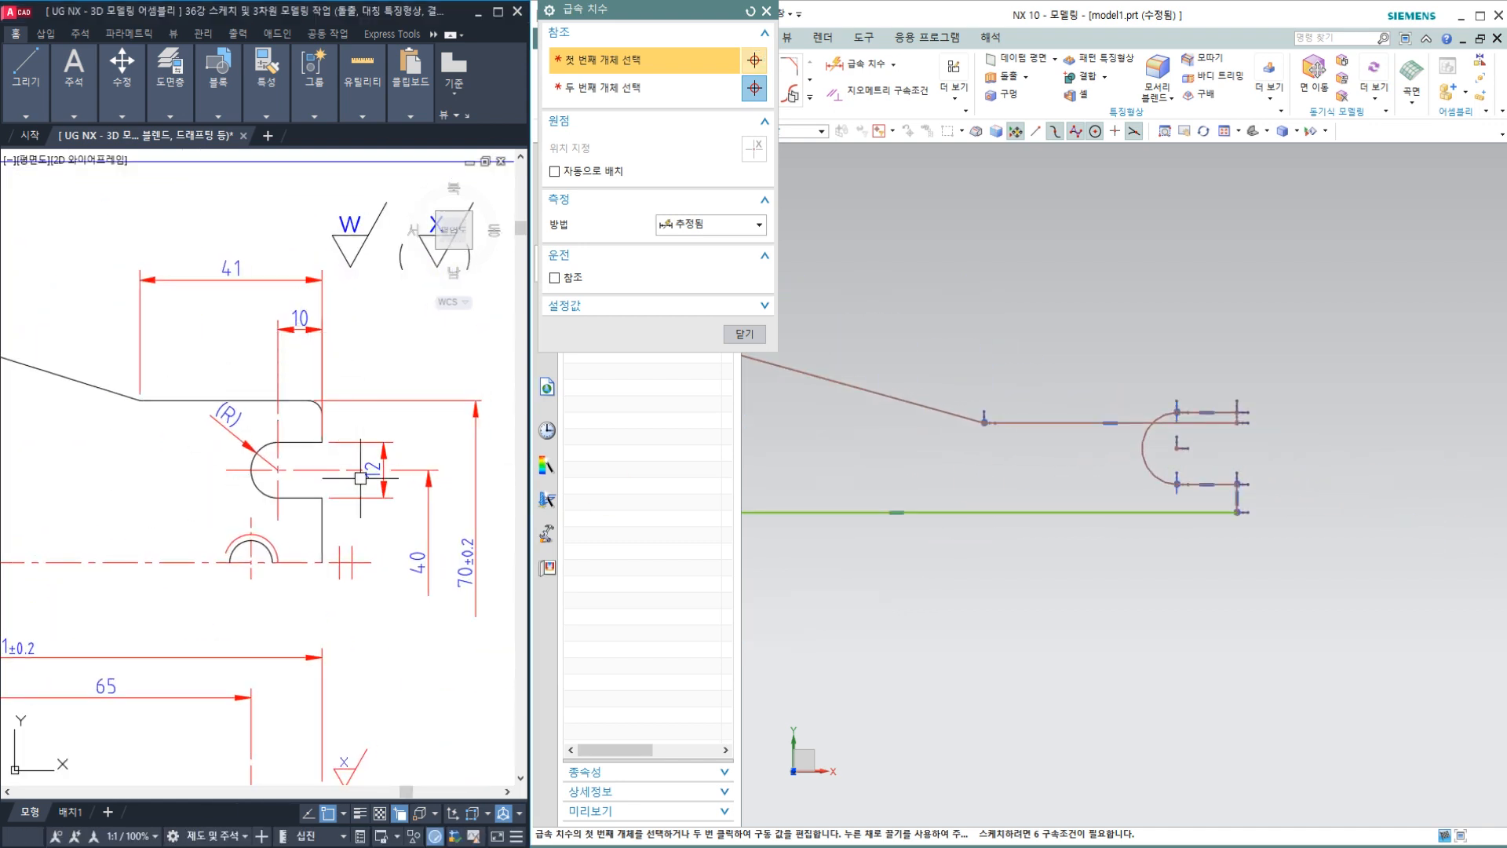
{"action": "scroll", "coordinate": [1209, 467], "scroll_direction": "up", "scroll_amount": 2}
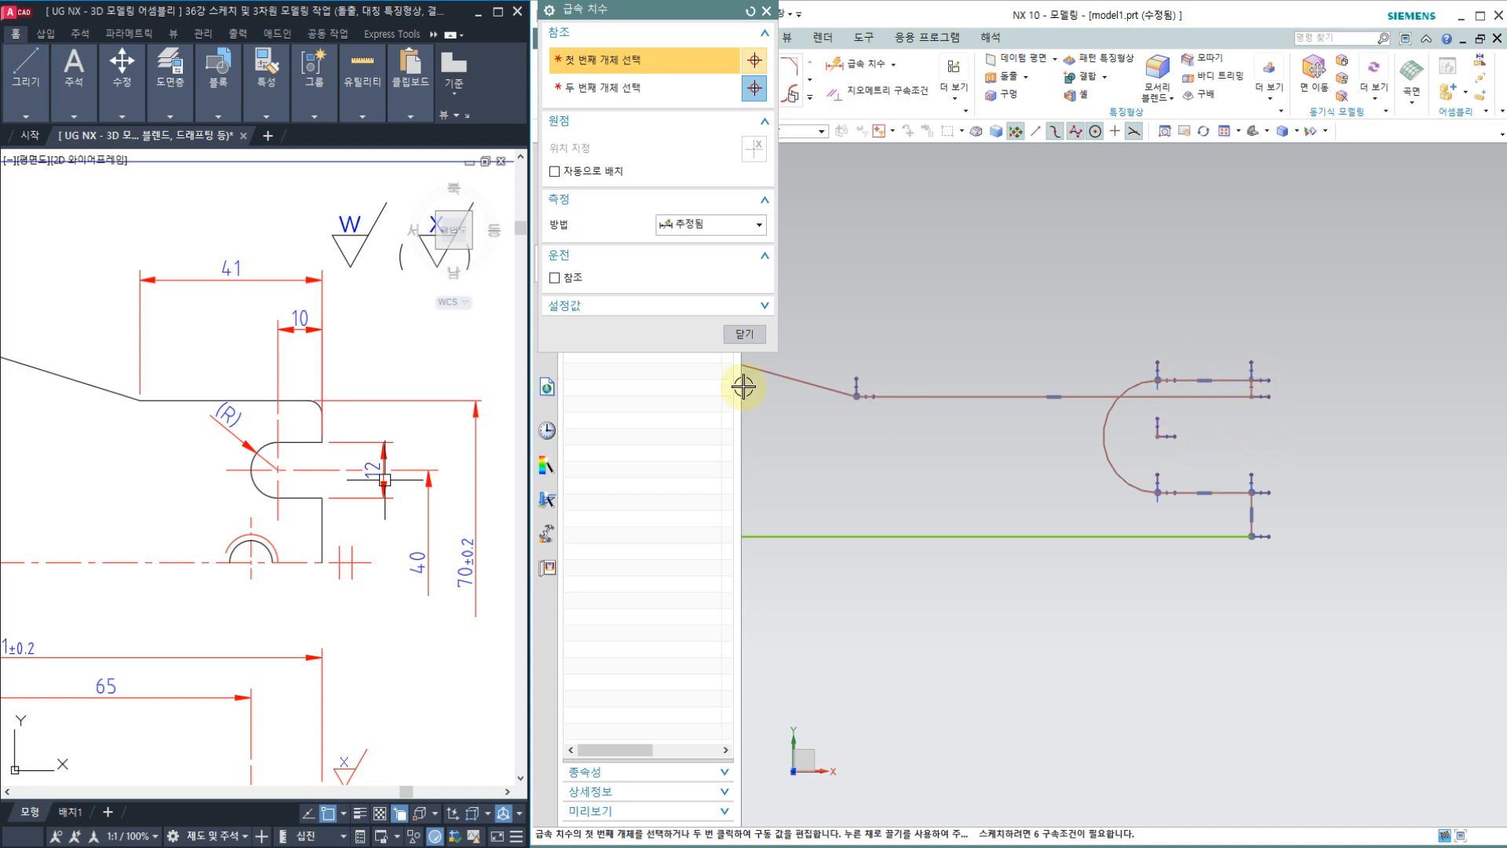
{"action": "left_click", "coordinate": [752, 336]}
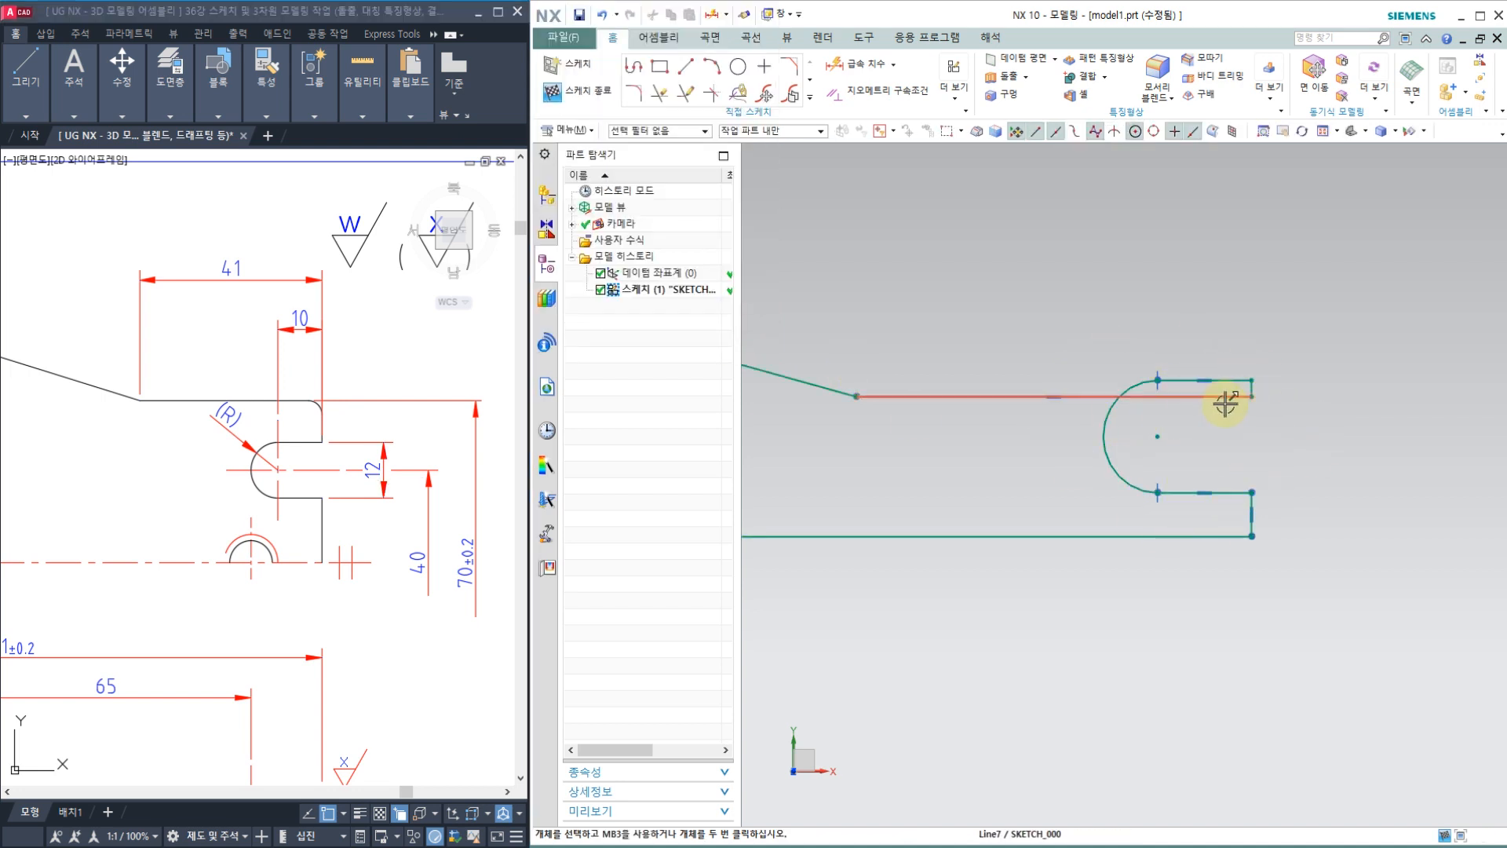
{"action": "left_click", "coordinate": [1146, 385]}
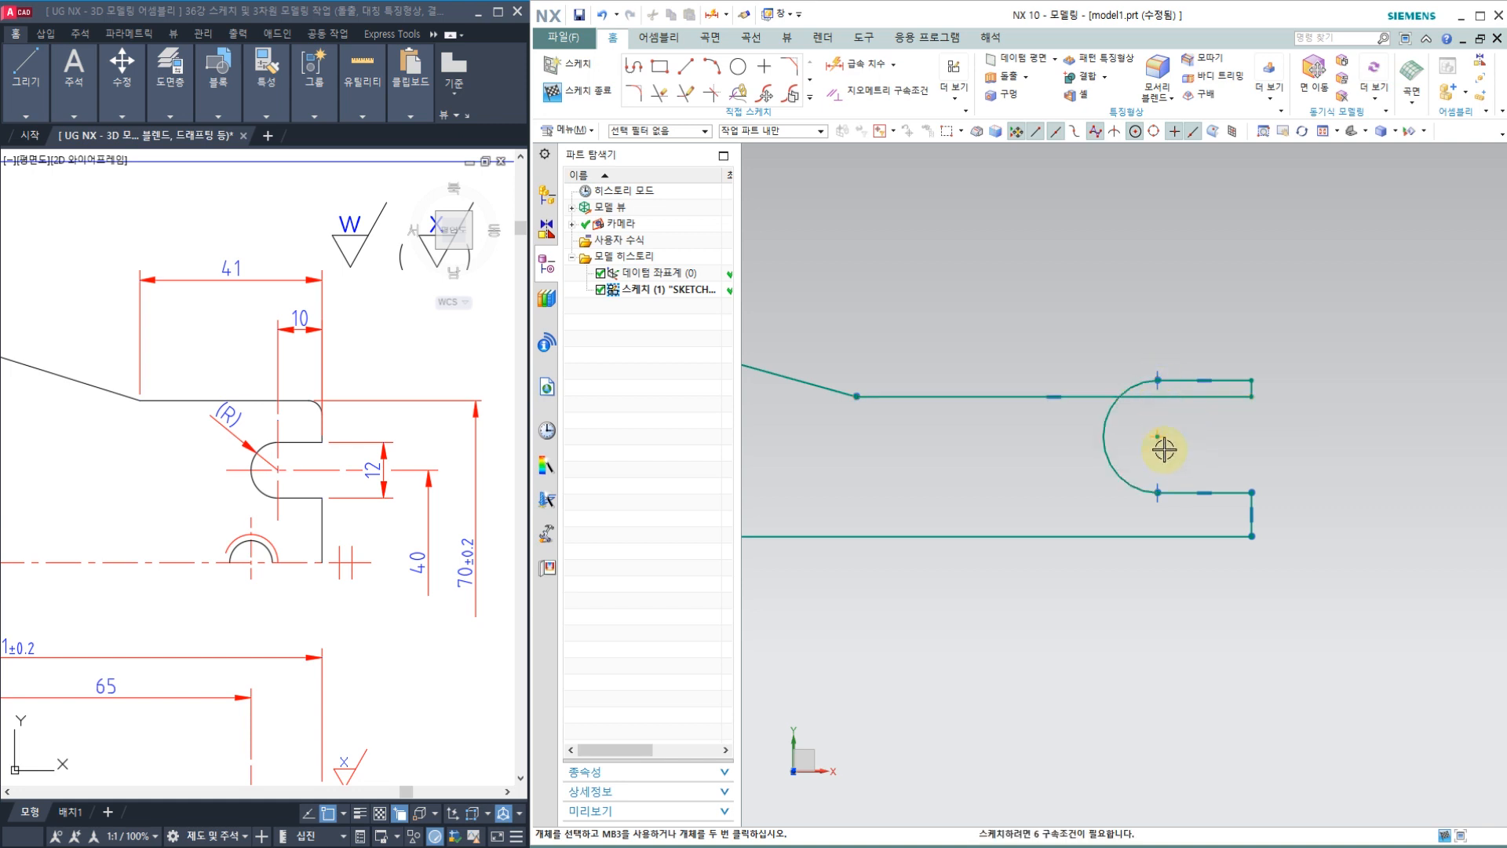
{"action": "scroll", "coordinate": [1171, 443], "scroll_direction": "down", "scroll_amount": 3}
{"action": "scroll", "coordinate": [1134, 428], "scroll_direction": "up", "scroll_amount": 3}
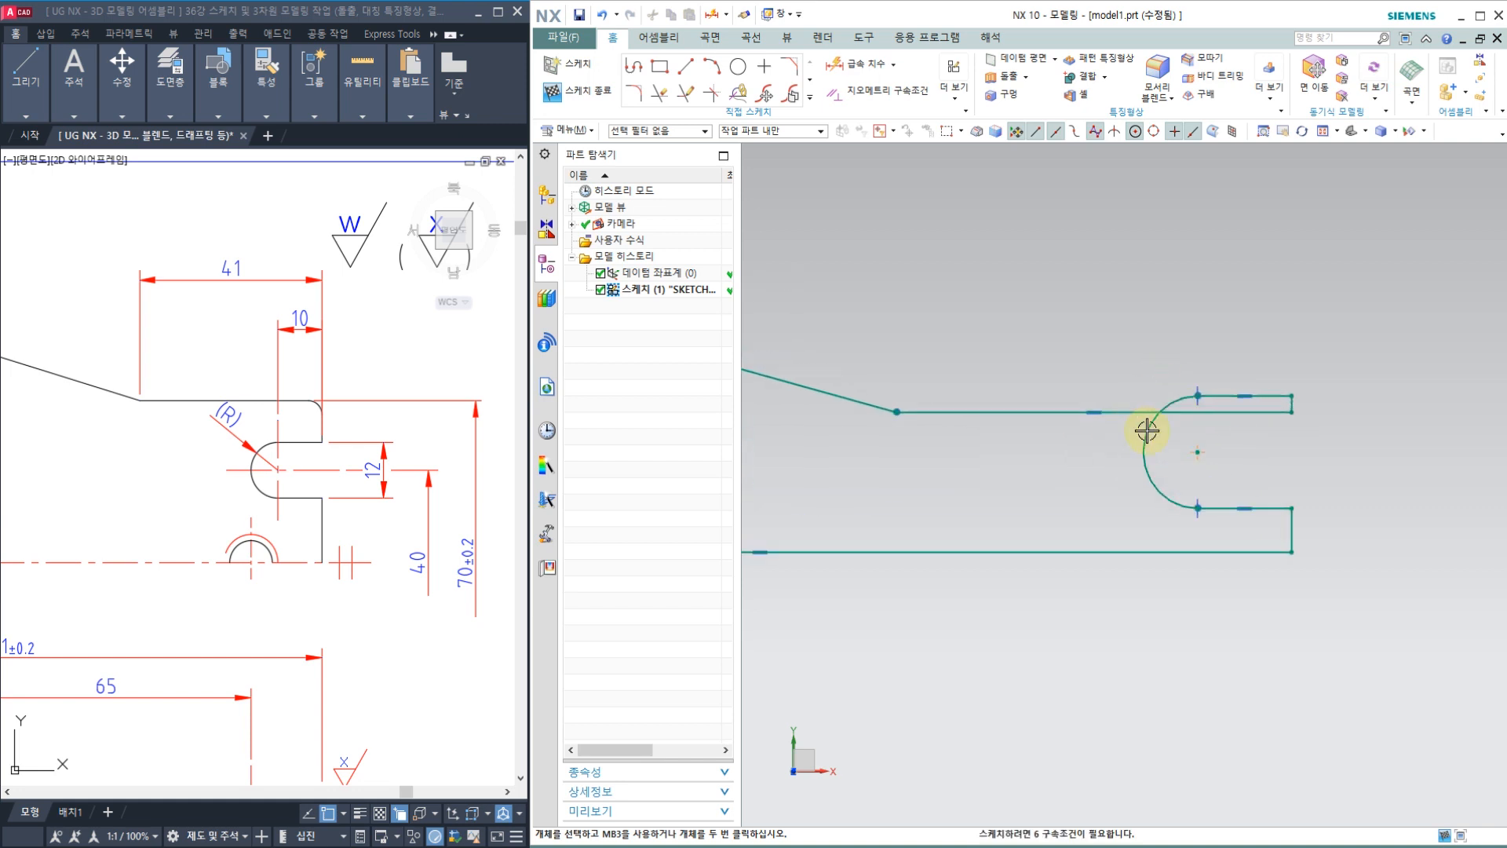
{"action": "scroll", "coordinate": [1187, 421], "scroll_direction": "up", "scroll_amount": 1}
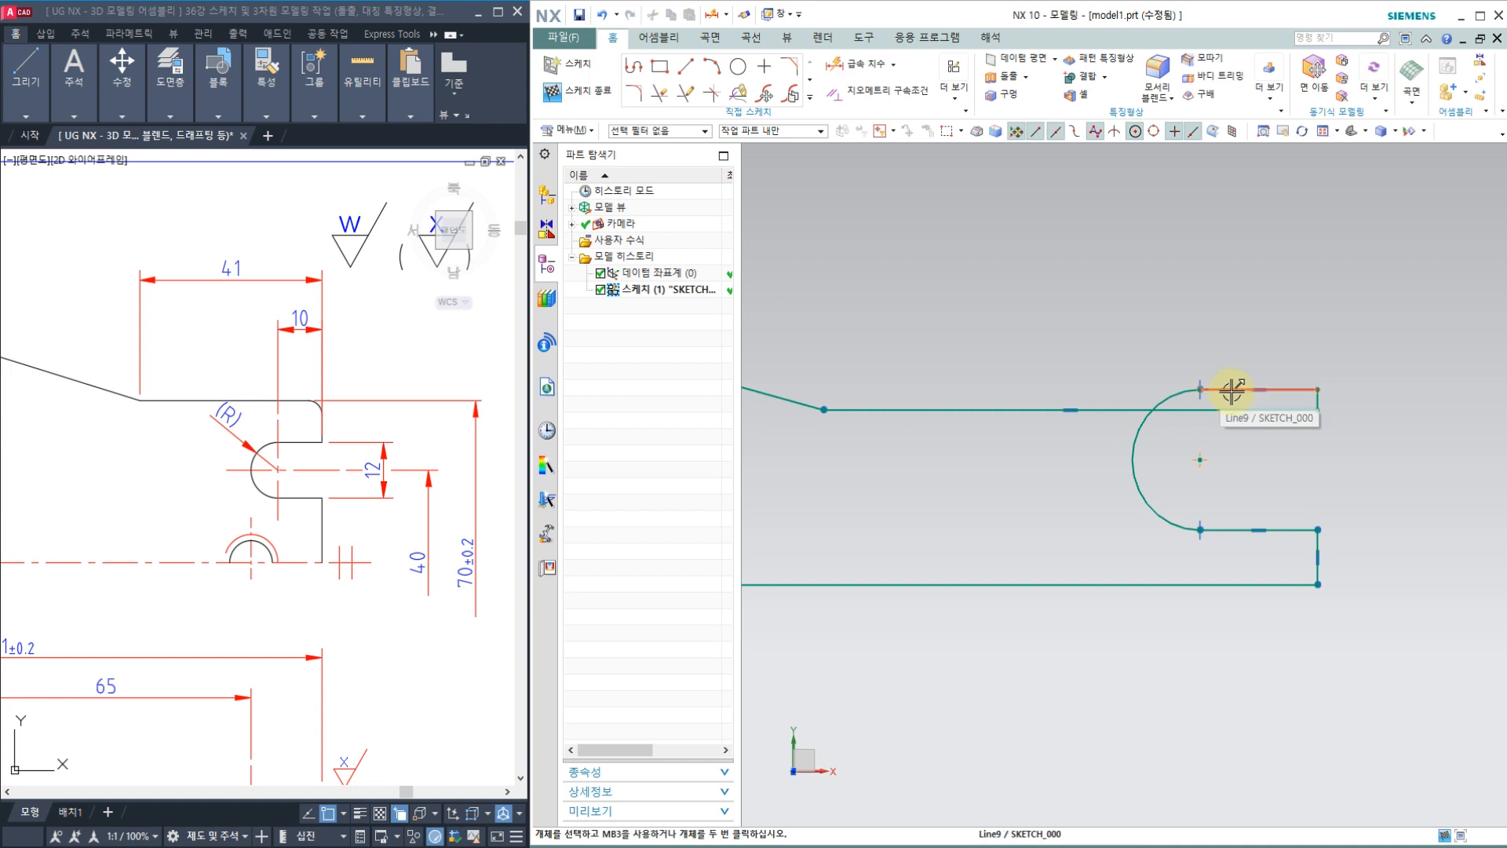
{"action": "left_click_drag", "start_coordinate": [1231, 391], "coordinate": [1235, 446]}
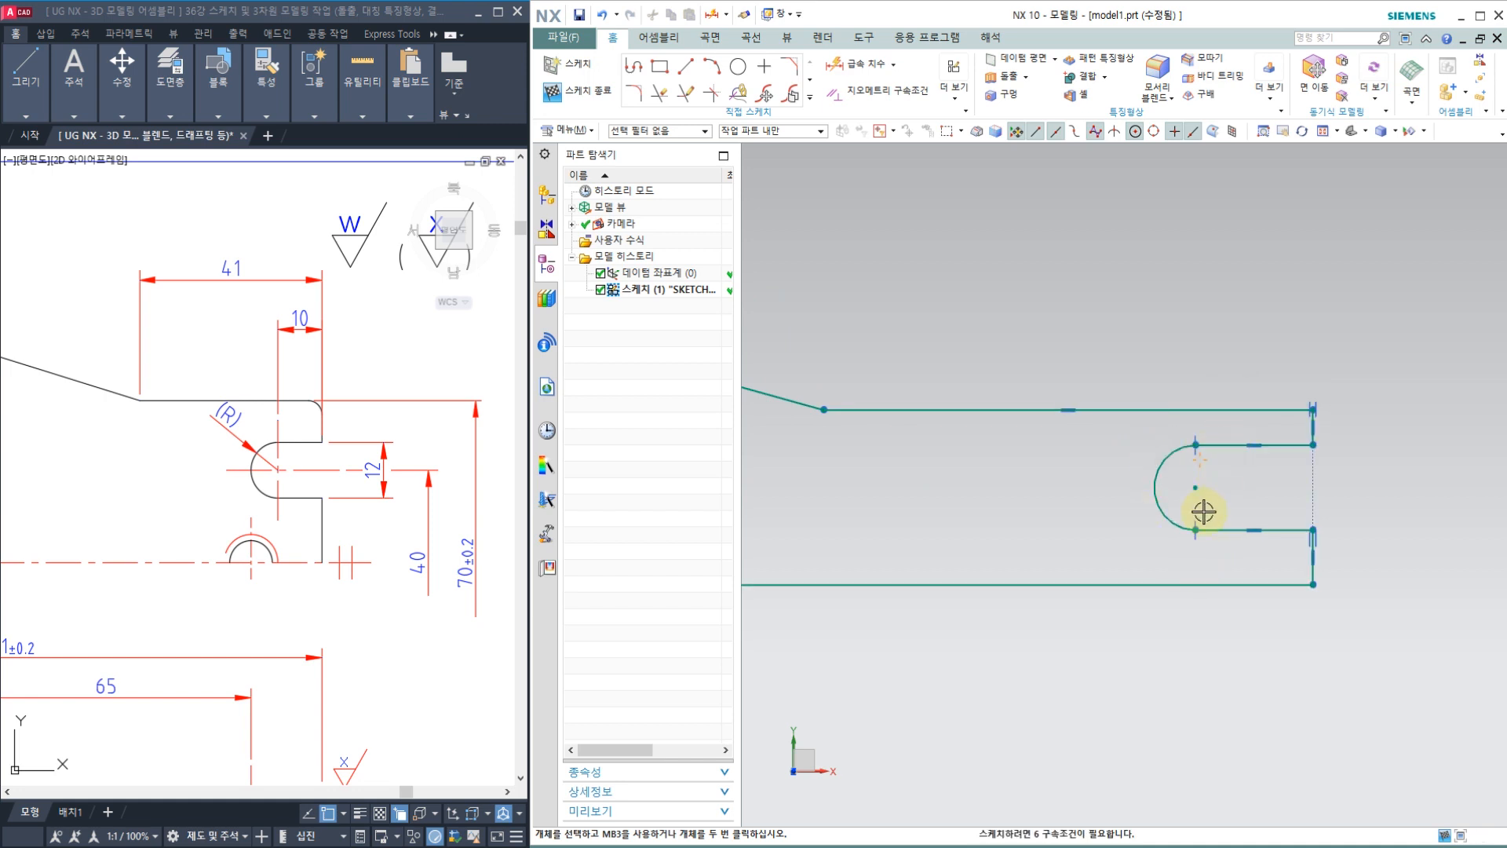
Dimension the right slot's width between its two horizontal lines and set it to 12 mm.
{"action": "left_click", "coordinate": [855, 61]}
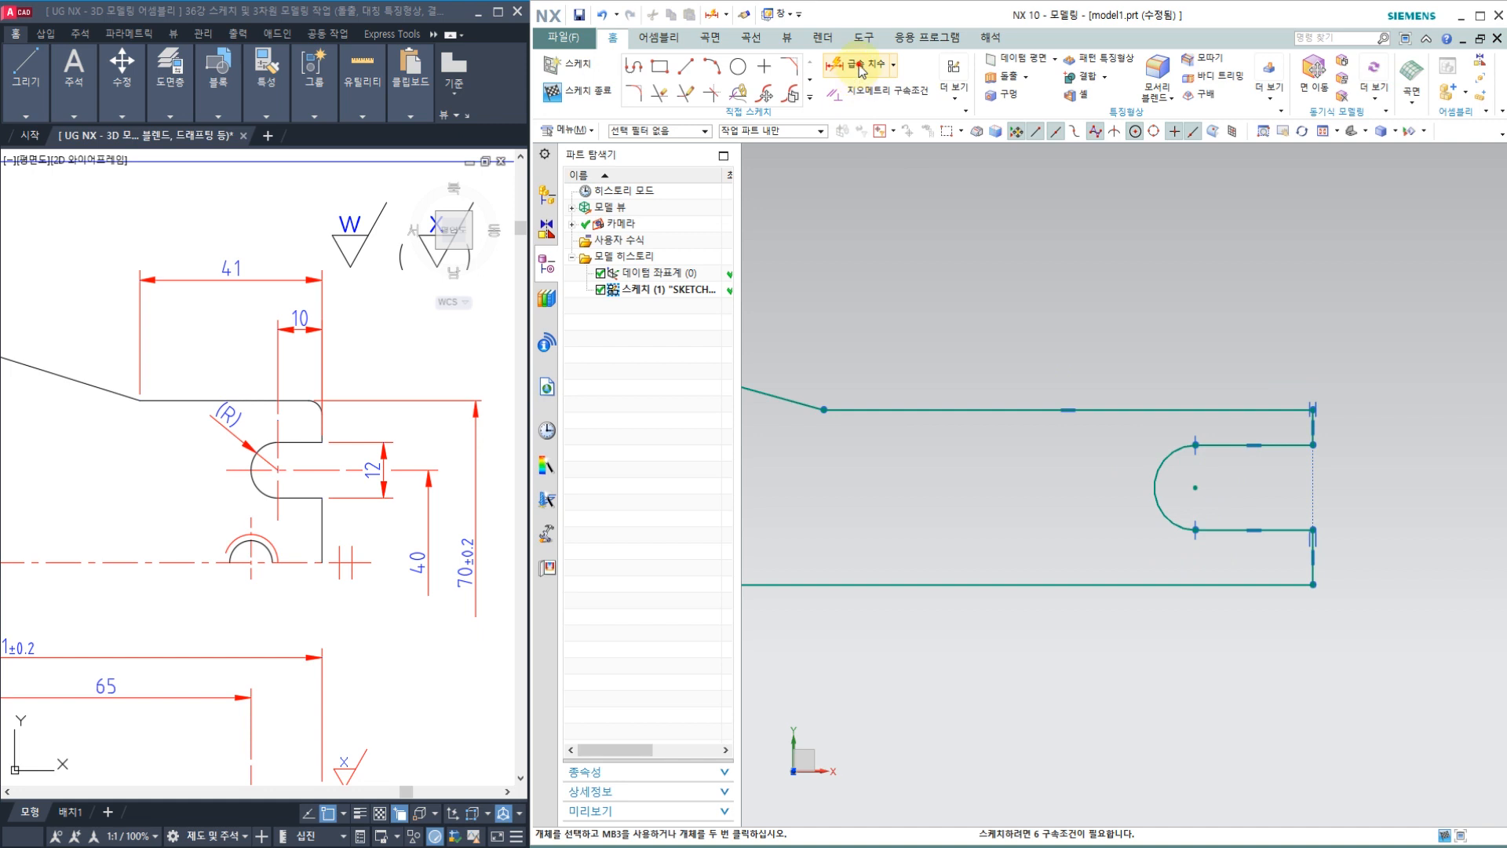
{"action": "left_click", "coordinate": [1283, 449]}
{"action": "left_click", "coordinate": [1290, 531]}
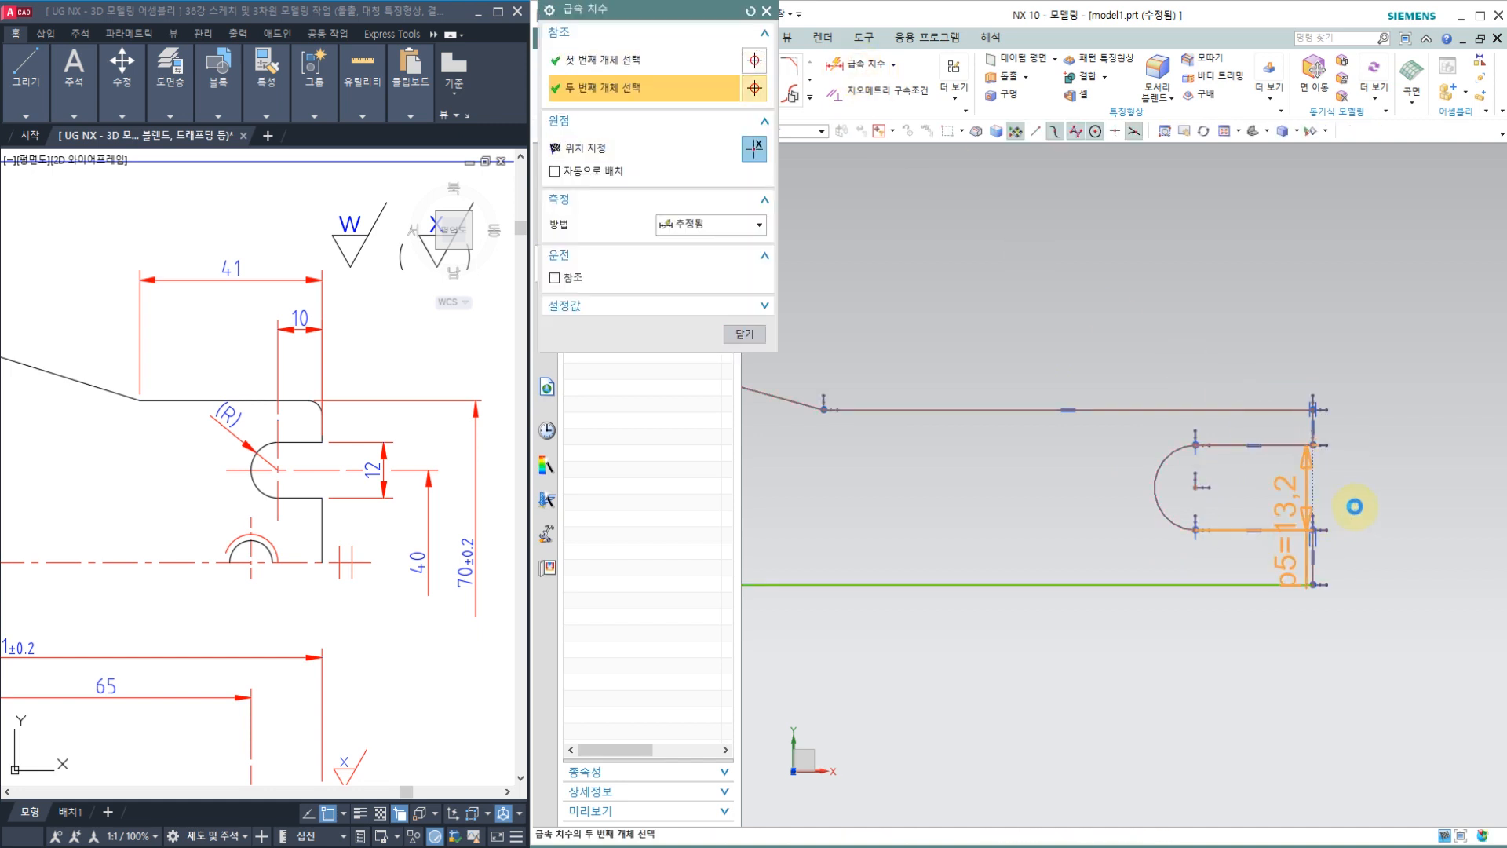
{"action": "left_click", "coordinate": [1334, 508]}
{"action": "type", "text": "12"}
{"action": "key", "text": "Return"}
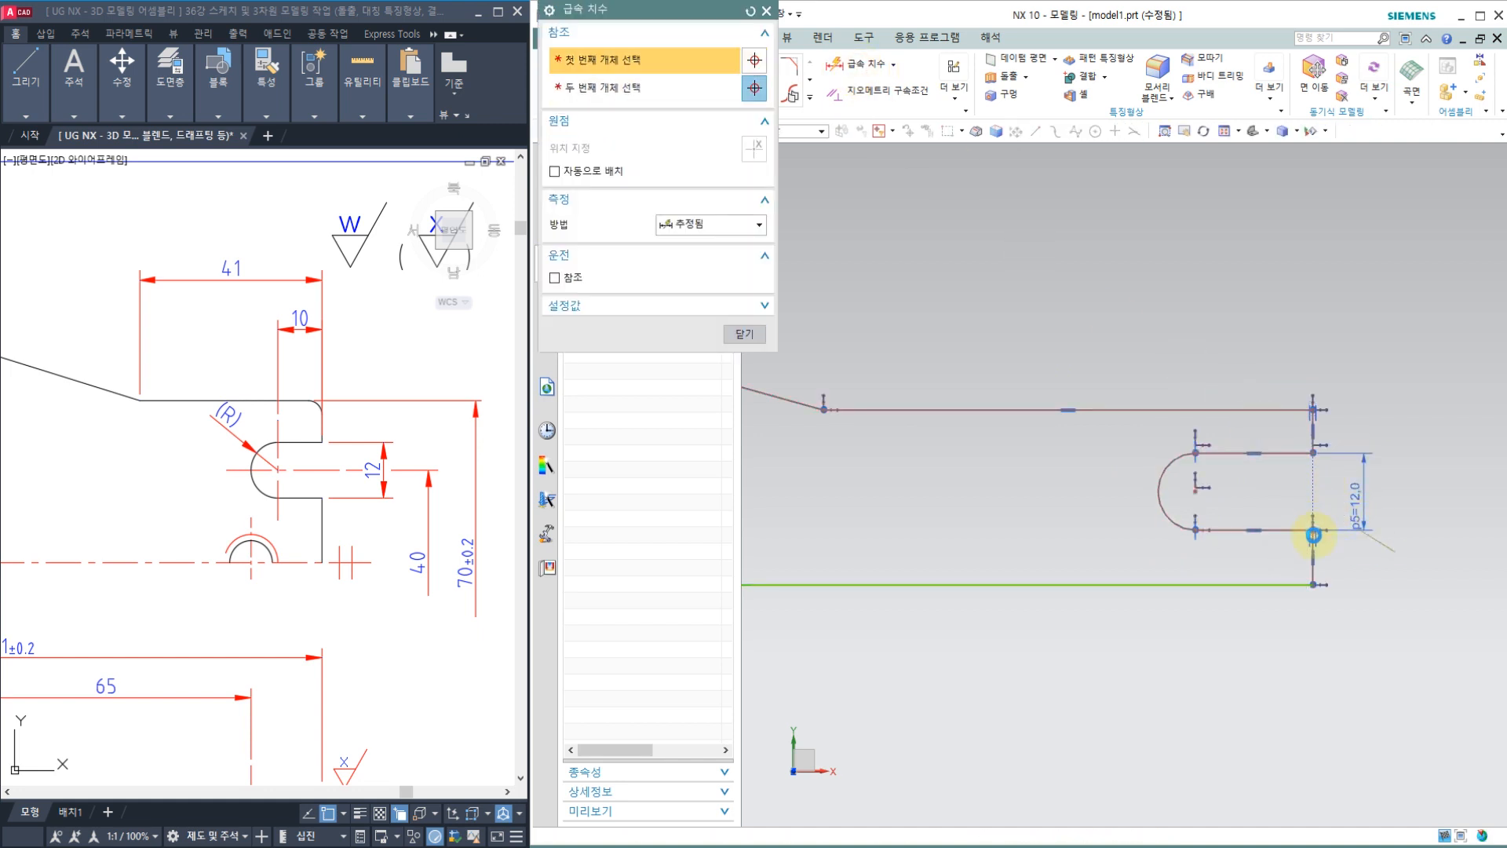
Dimension the horizontal distance from the outline's right edge to the right slot's arc centre and set it to 10 mm.
{"action": "left_click", "coordinate": [1325, 412]}
{"action": "left_click", "coordinate": [1121, 536]}
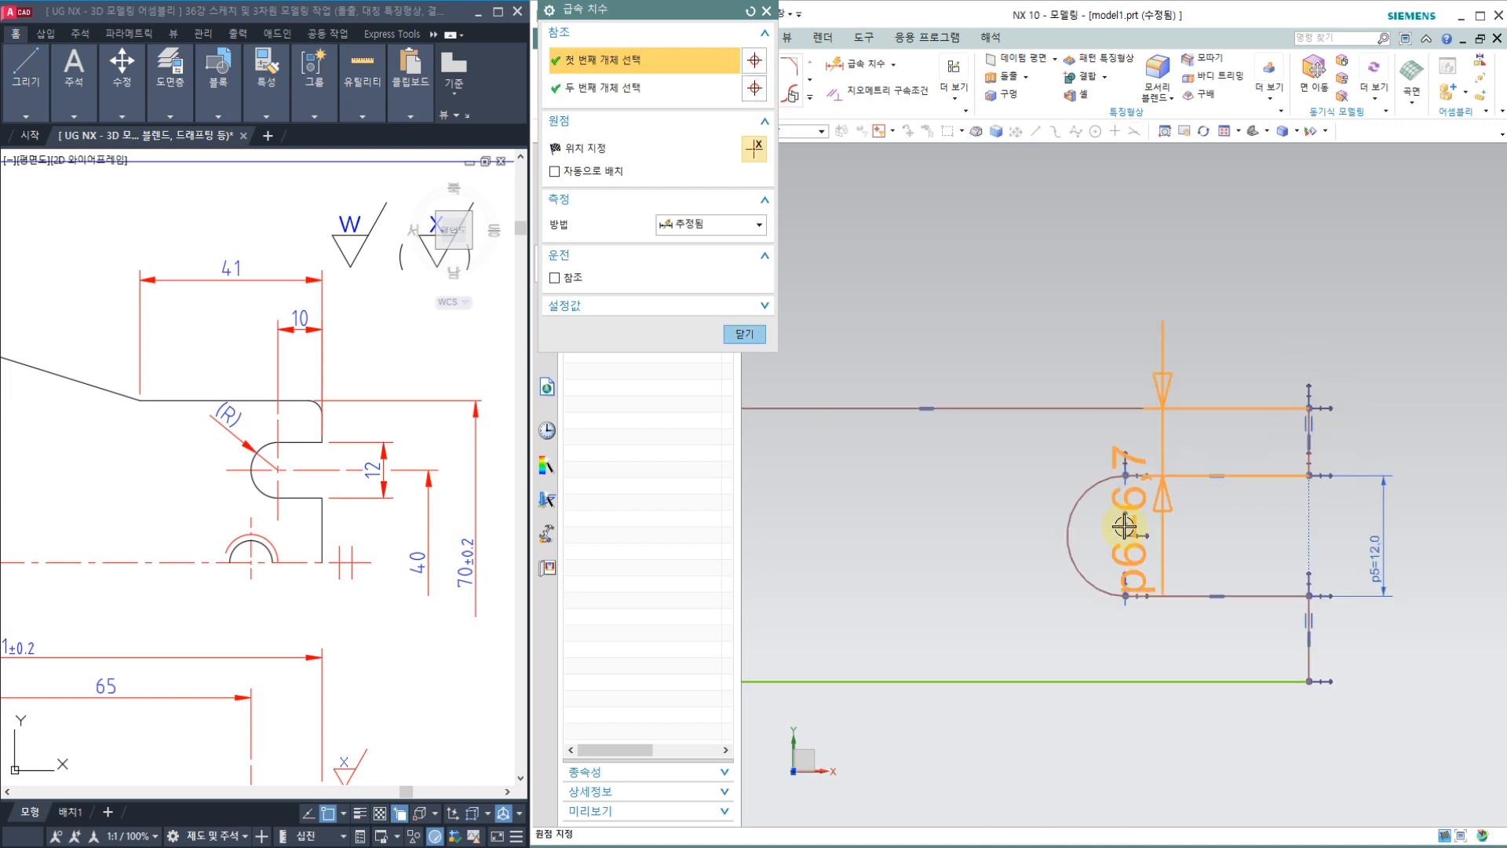
{"action": "left_click", "coordinate": [1165, 340]}
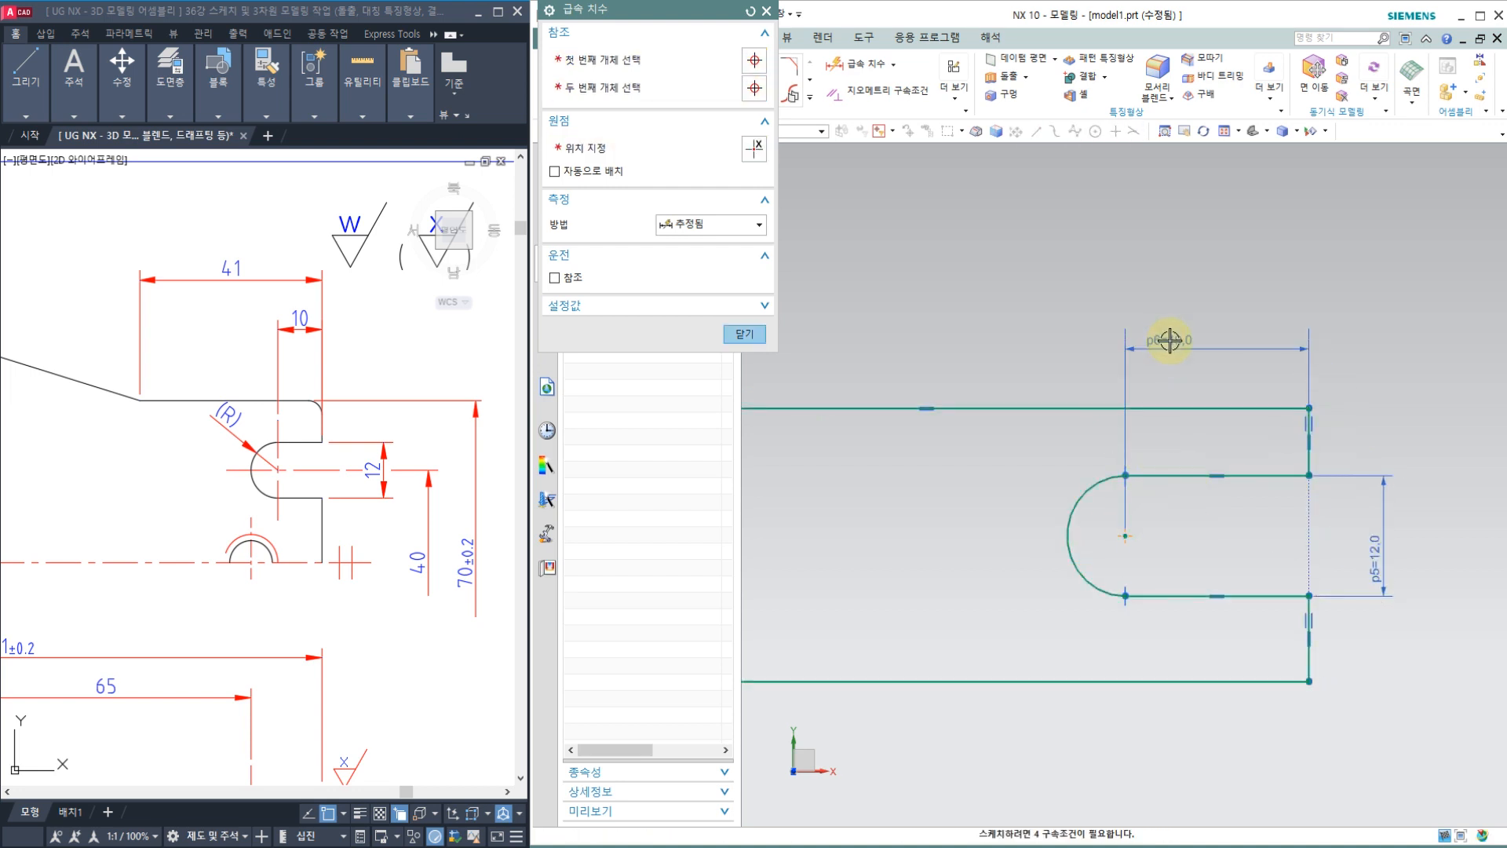
{"action": "type", "text": "10"}
{"action": "key", "text": "Return"}
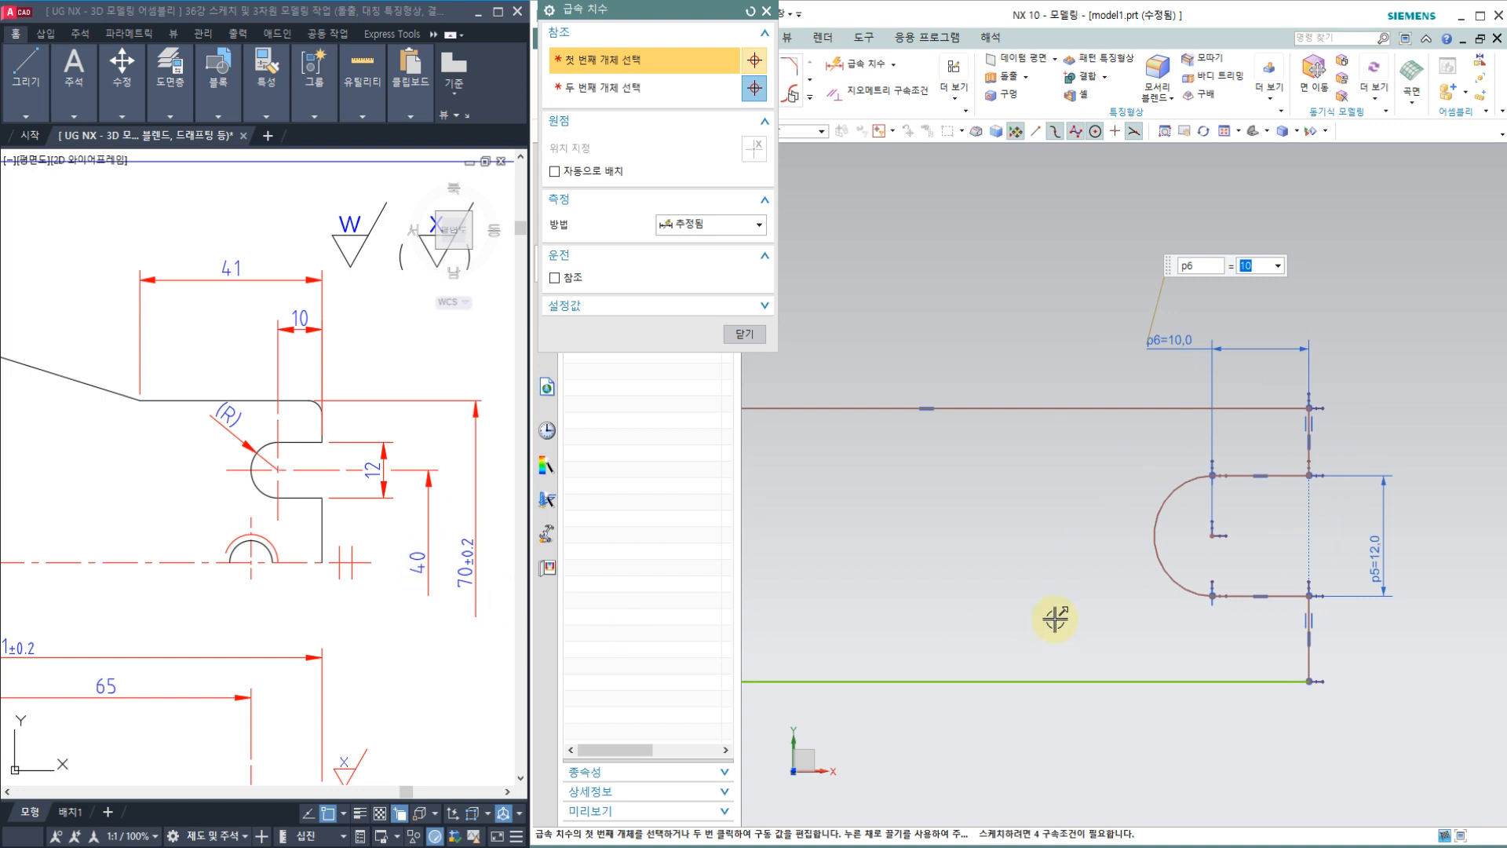
Dimension the height of the right slot's arc centre above the base line and set it to 40/2.
{"action": "left_click", "coordinate": [1248, 681]}
{"action": "left_click", "coordinate": [1206, 559]}
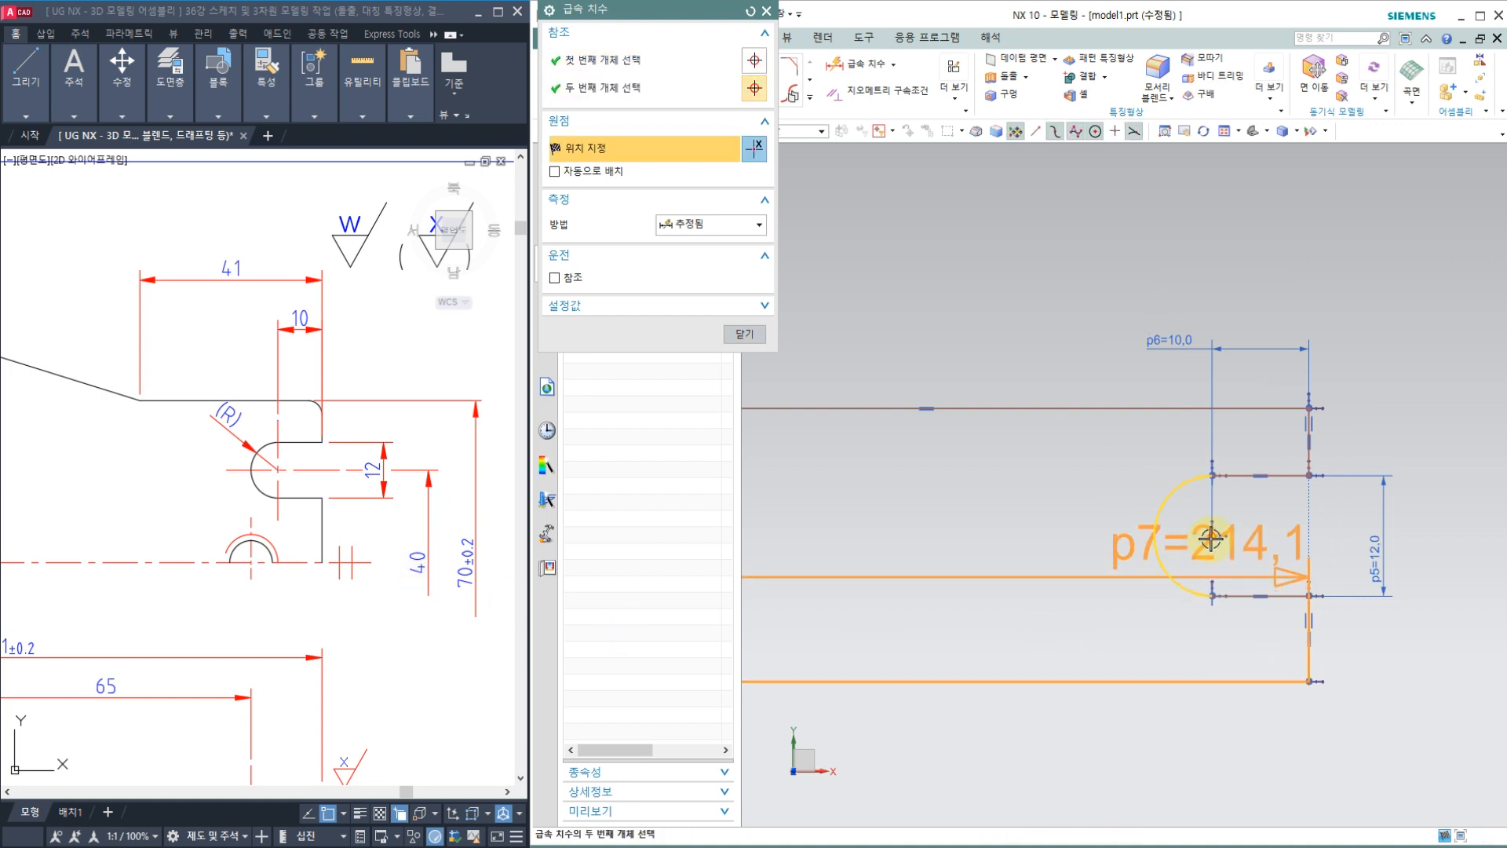
{"action": "left_click", "coordinate": [1419, 585]}
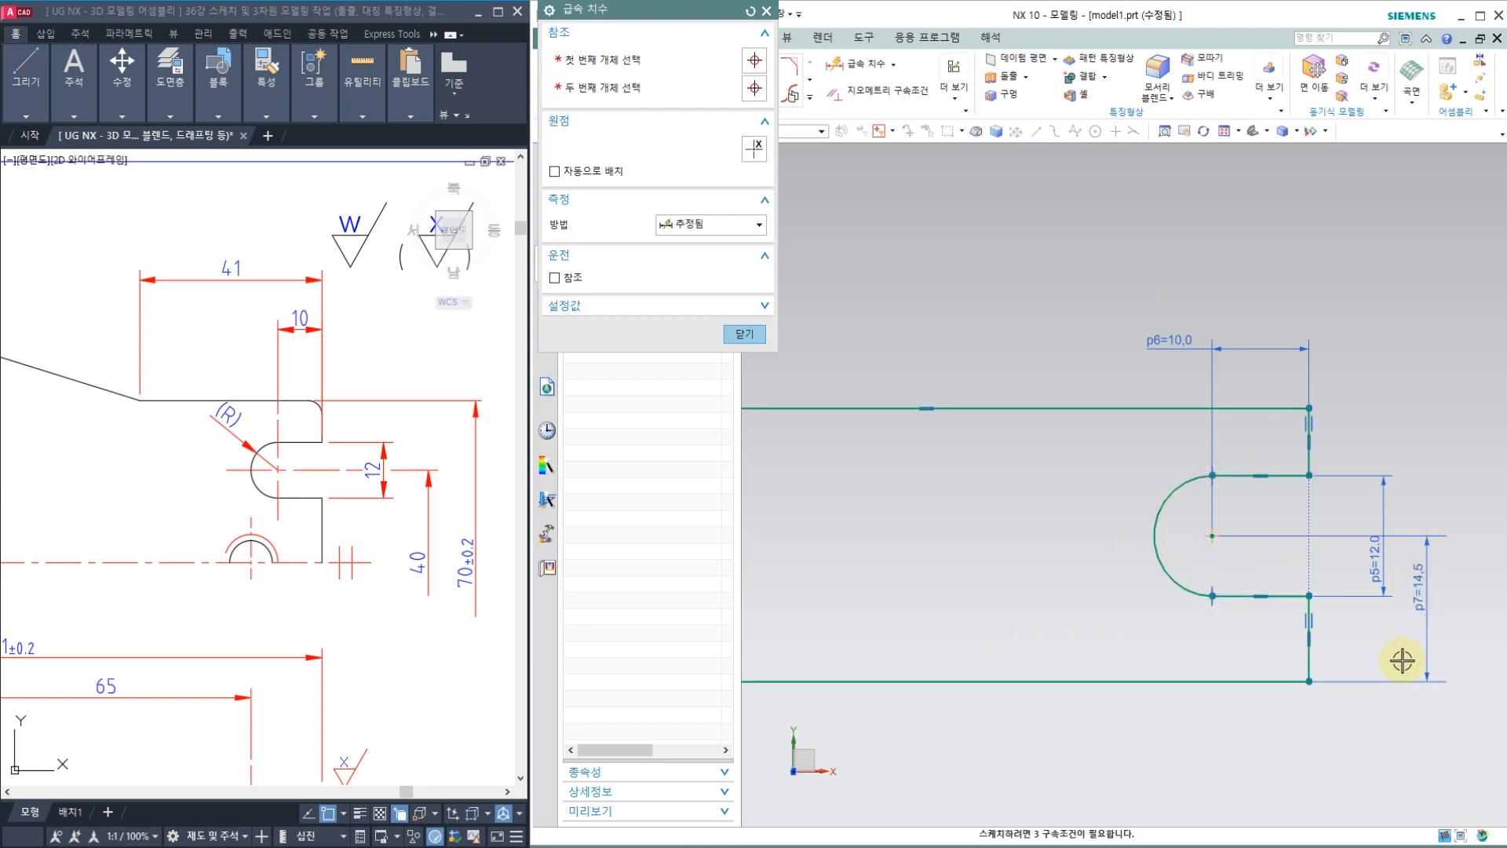
{"action": "type", "text": "40/2"}
{"action": "key", "text": "Return"}
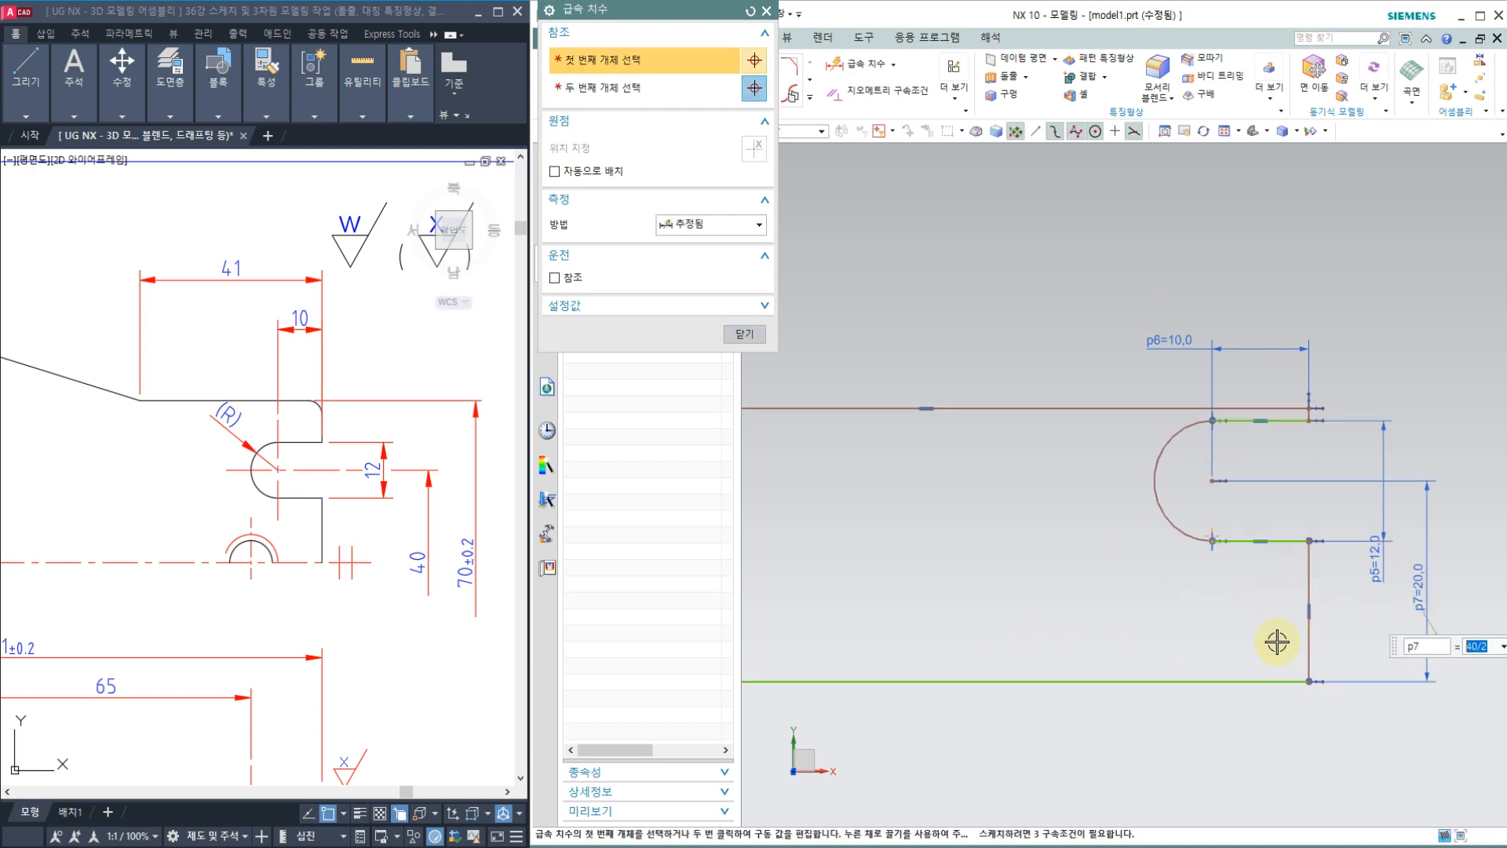
Dimension the height from the base line to the upper right horizontal edge and set it to 70/2.
{"action": "left_click", "coordinate": [1262, 680]}
{"action": "left_click", "coordinate": [1140, 407]}
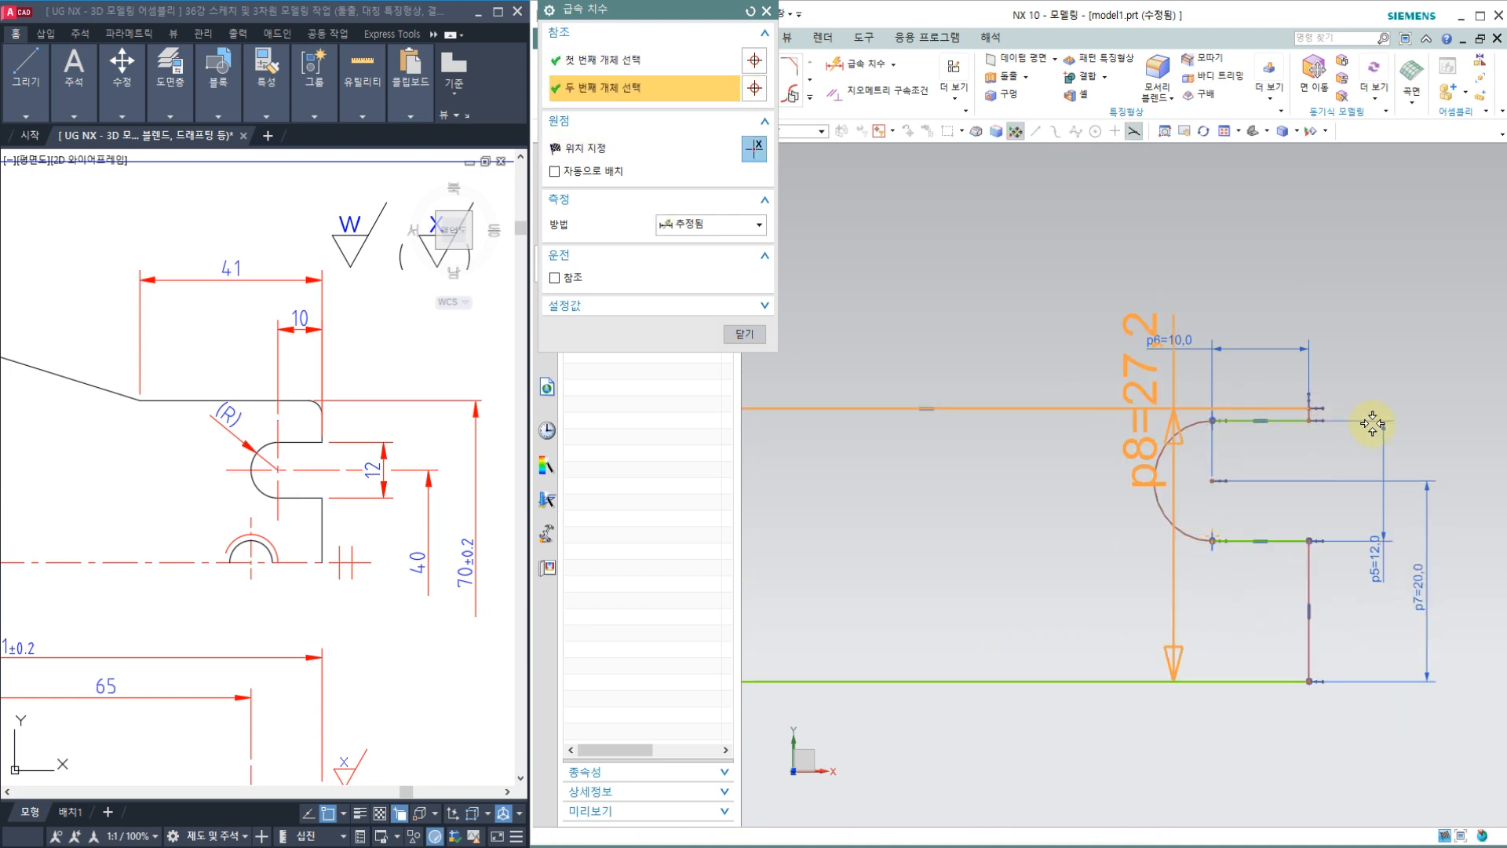
{"action": "left_click", "coordinate": [1427, 430]}
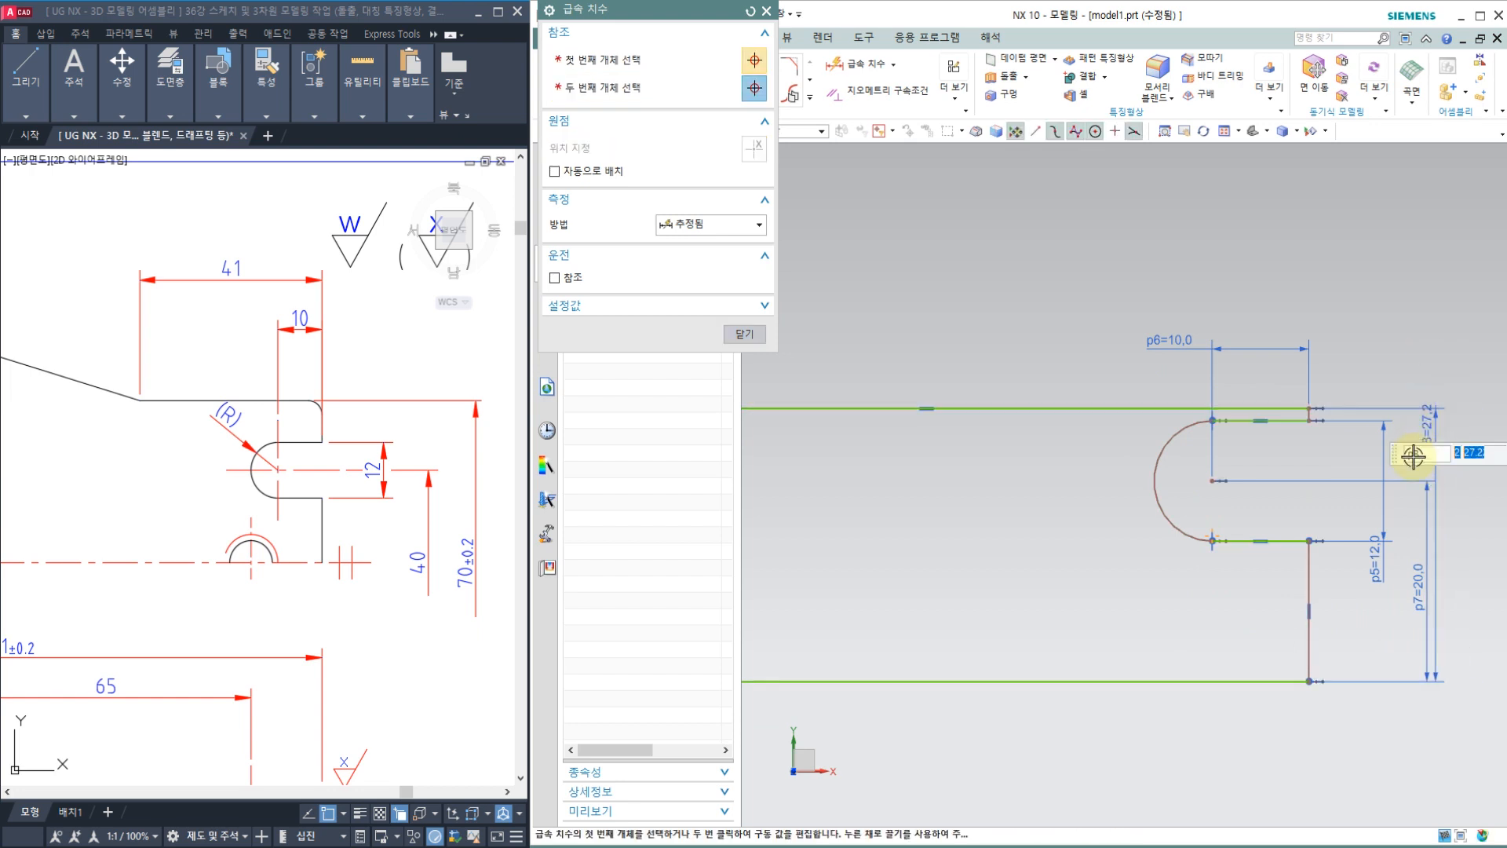
{"action": "type", "text": "70/2"}
{"action": "key", "text": "Return"}
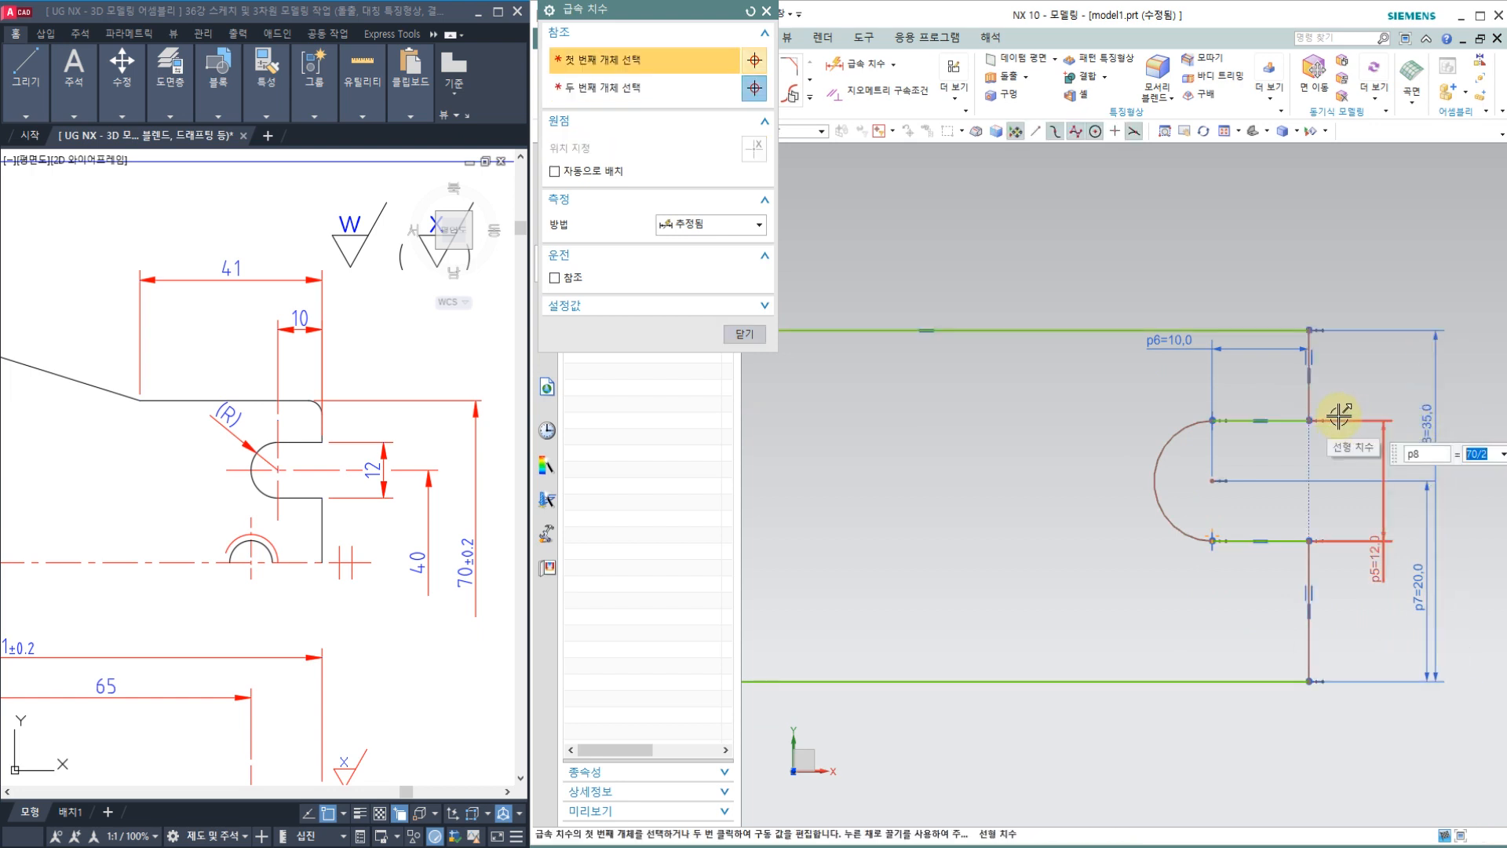
Dimension the horizontal distance from the outline's right edge to the lower end of the sloped line and set it to 41 mm.
{"action": "scroll", "coordinate": [1303, 408], "scroll_direction": "down", "scroll_amount": 3}
{"action": "scroll", "coordinate": [1312, 346], "scroll_direction": "up", "scroll_amount": 6}
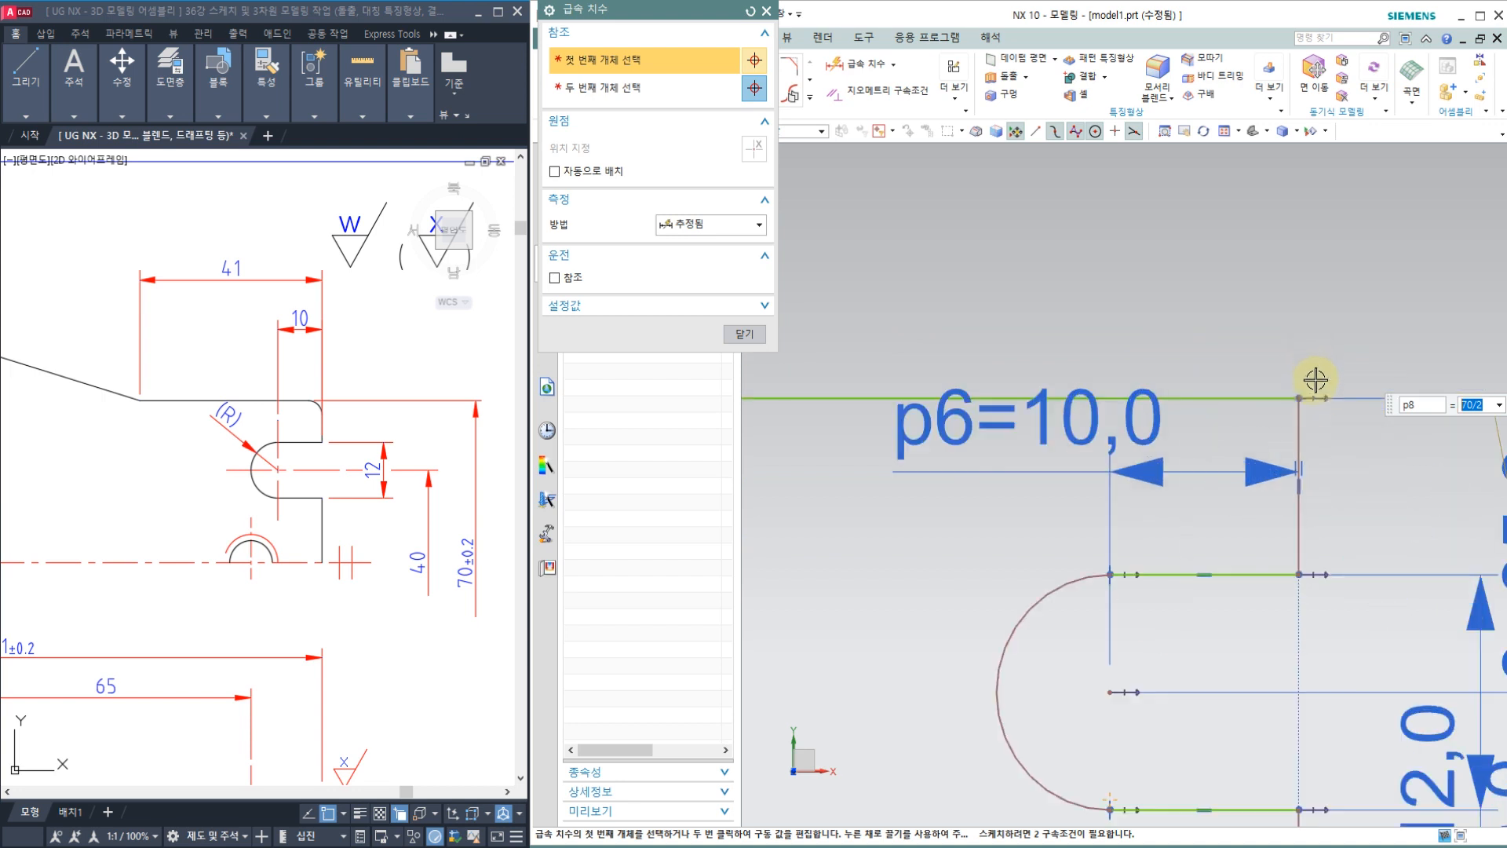
{"action": "left_click", "coordinate": [1300, 422]}
{"action": "scroll", "coordinate": [1302, 416], "scroll_direction": "down", "scroll_amount": 8}
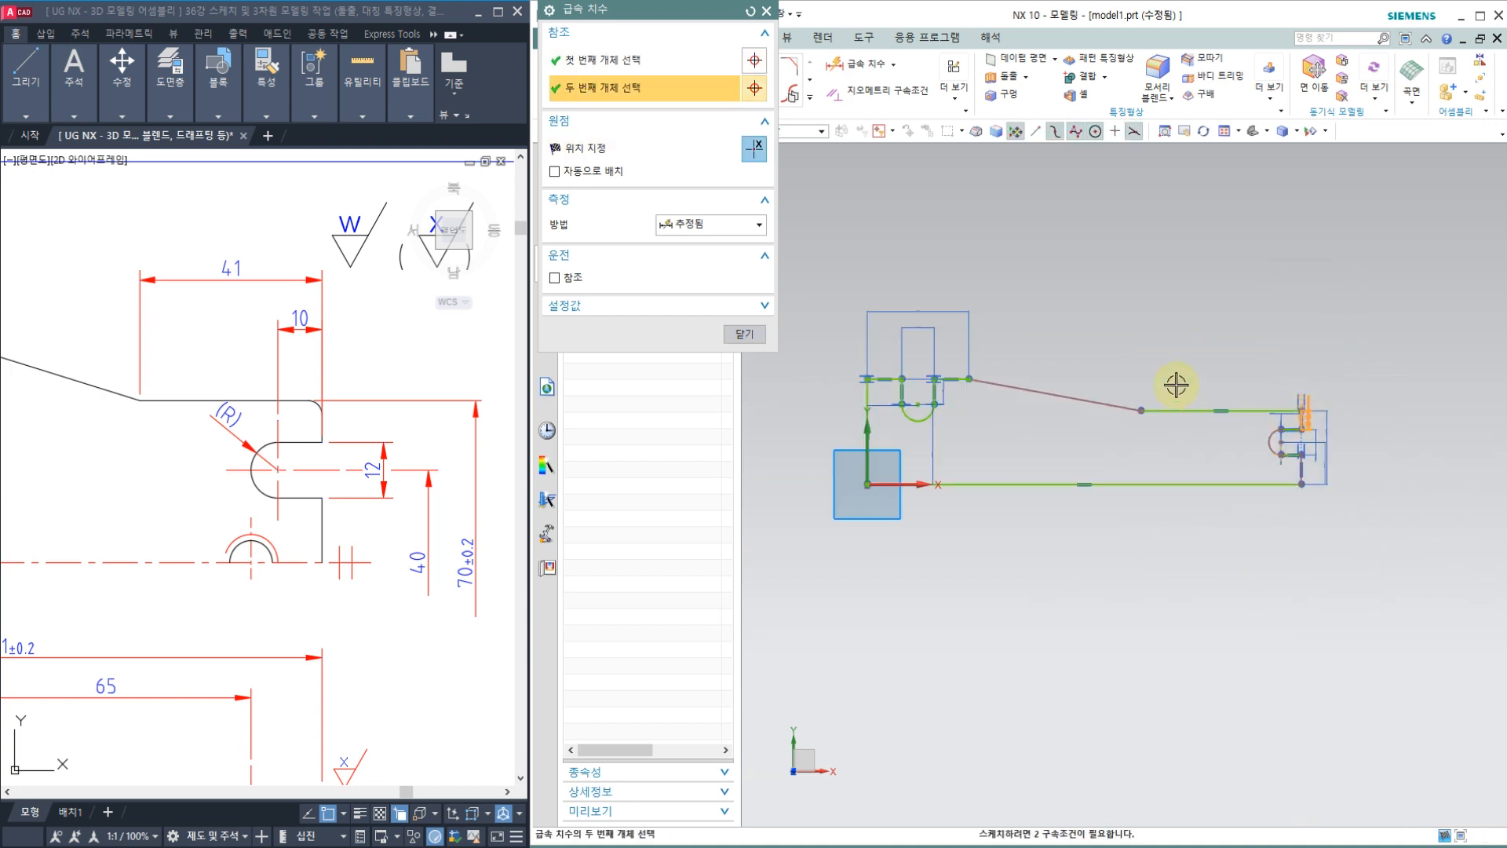
{"action": "scroll", "coordinate": [1177, 384], "scroll_direction": "up", "scroll_amount": 2}
{"action": "left_click", "coordinate": [1118, 431]}
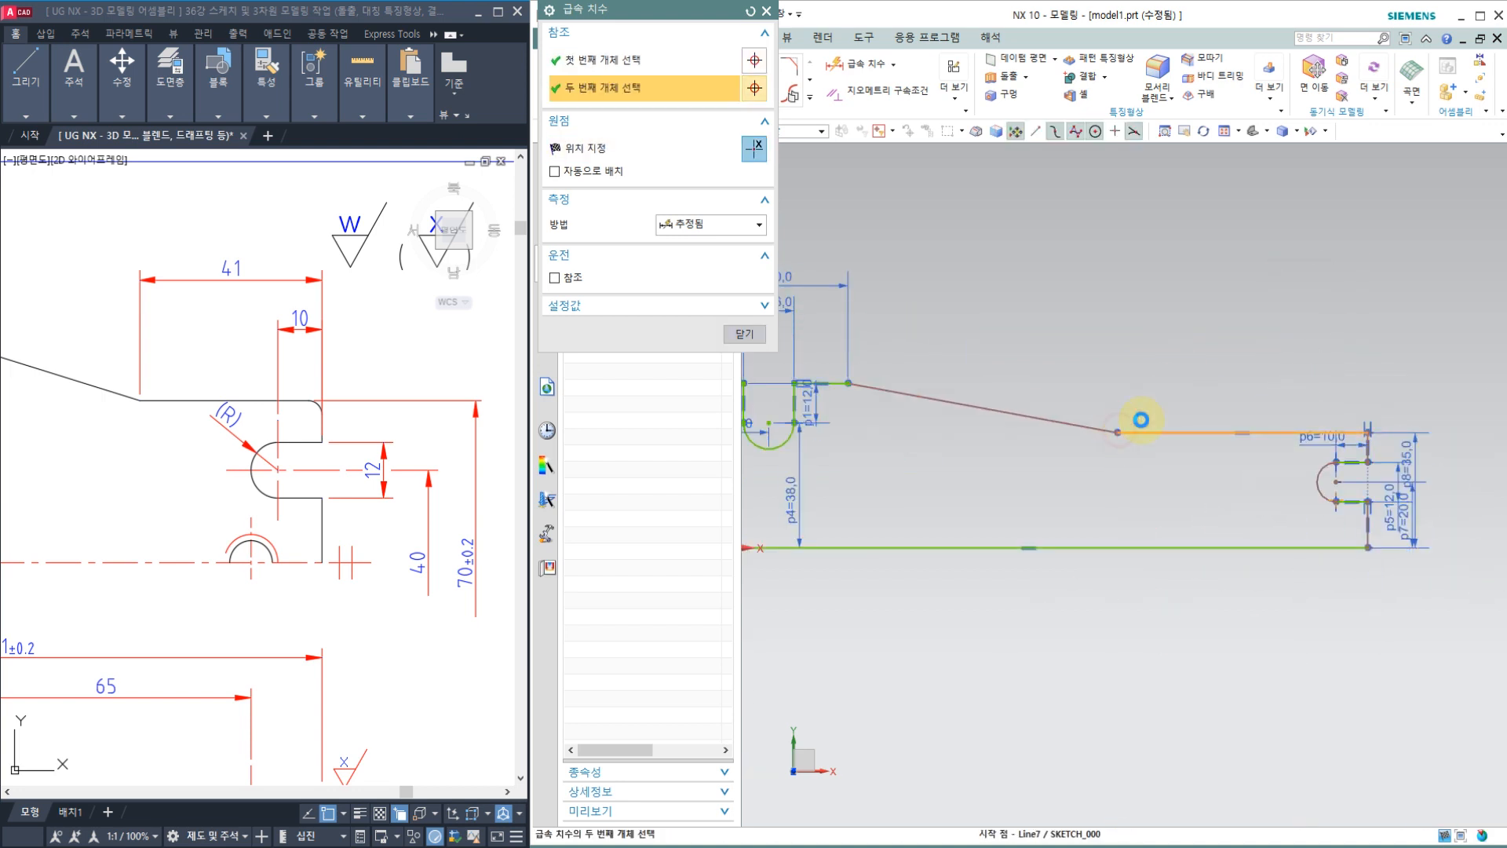
{"action": "left_click", "coordinate": [1242, 380]}
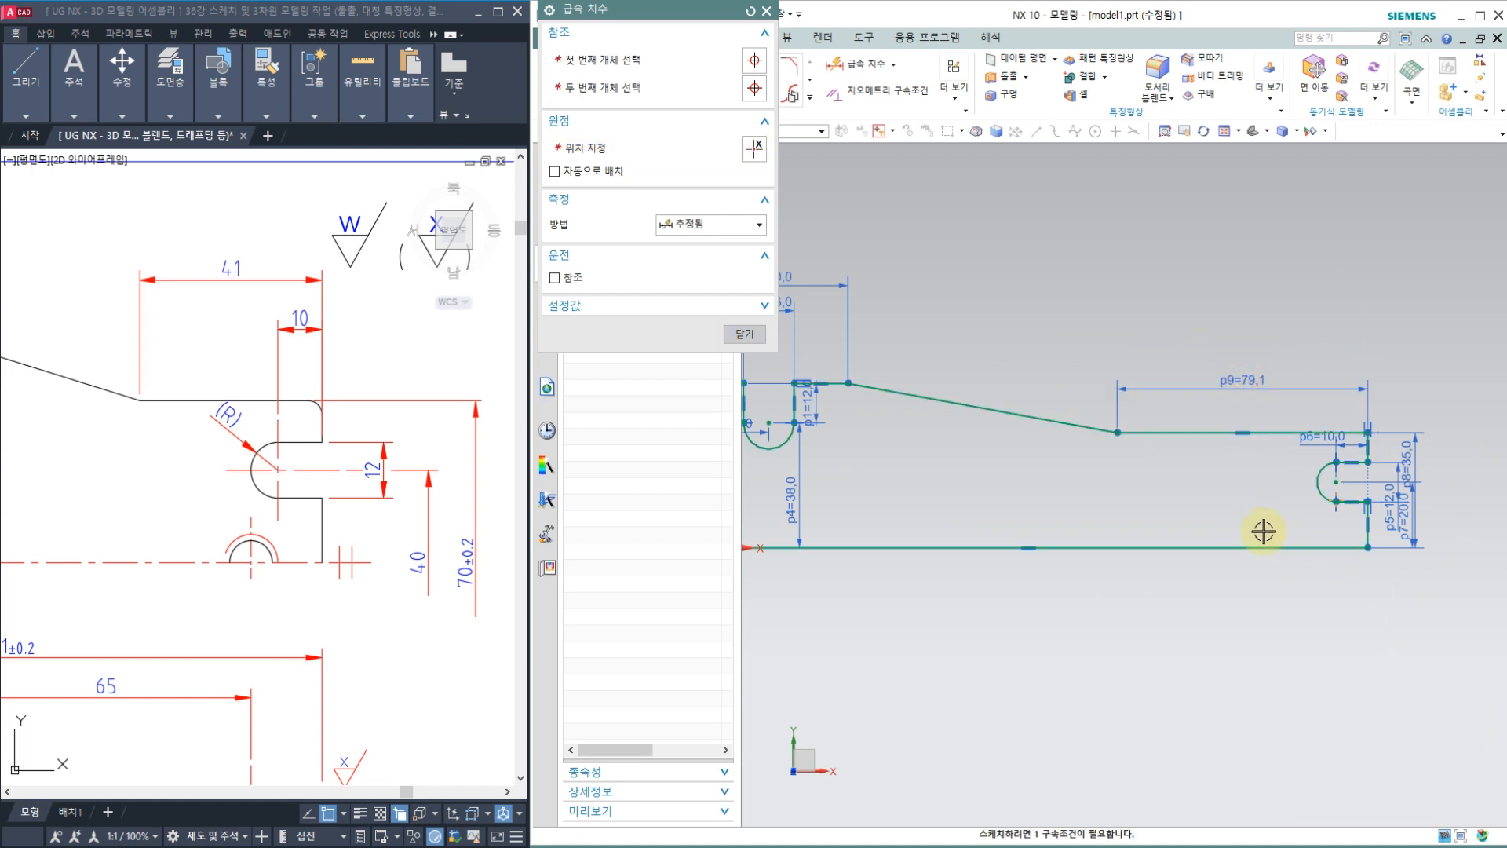
{"action": "type", "text": "41"}
{"action": "key", "text": "Return"}
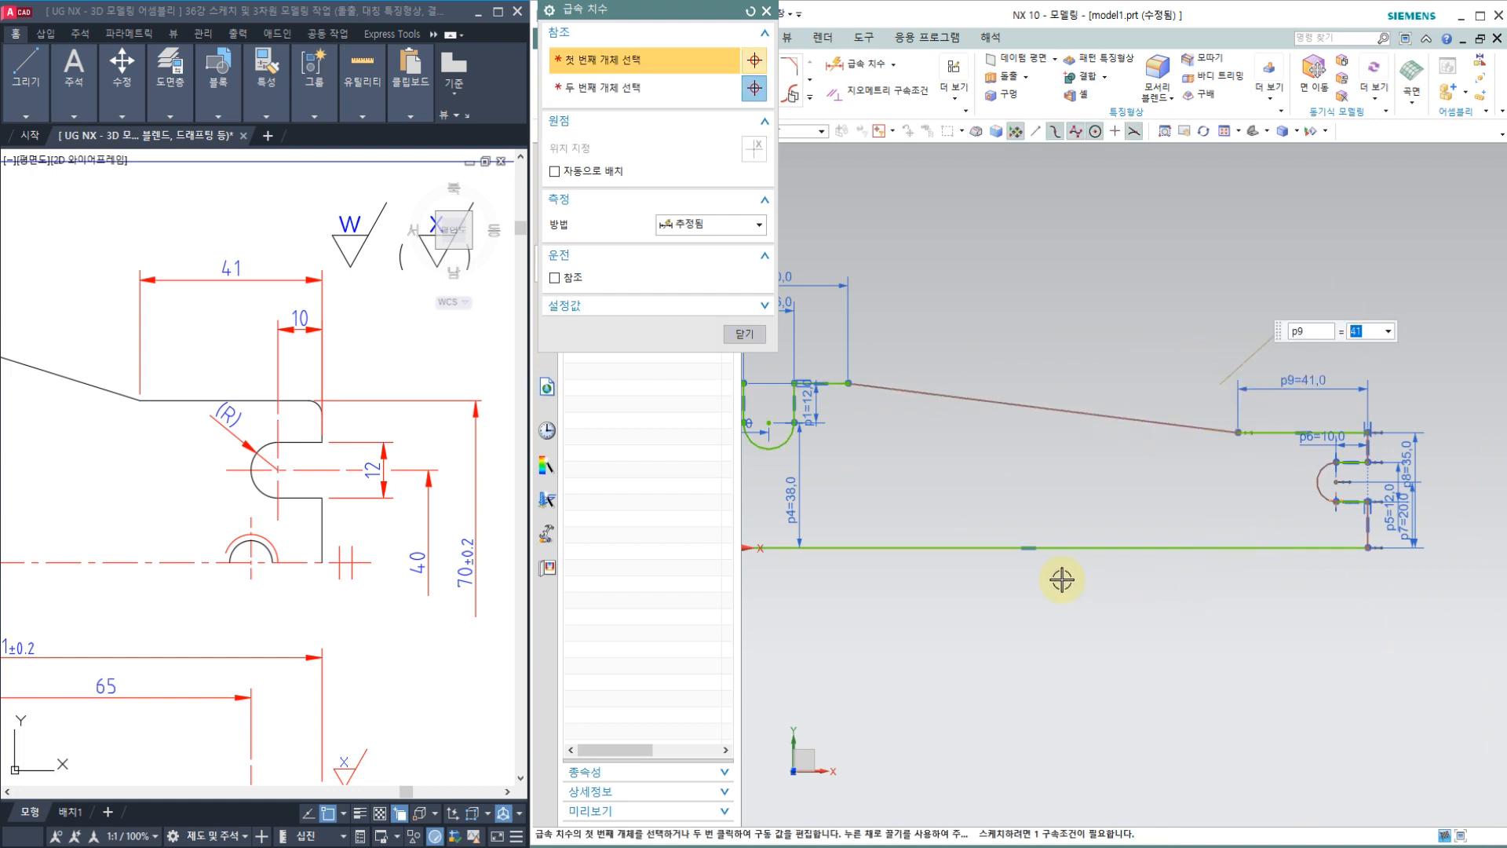
Dimension the base line's overall length, set it to 141 mm, and finish dimensioning.
{"action": "scroll", "coordinate": [315, 543], "scroll_direction": "down", "scroll_amount": 3}
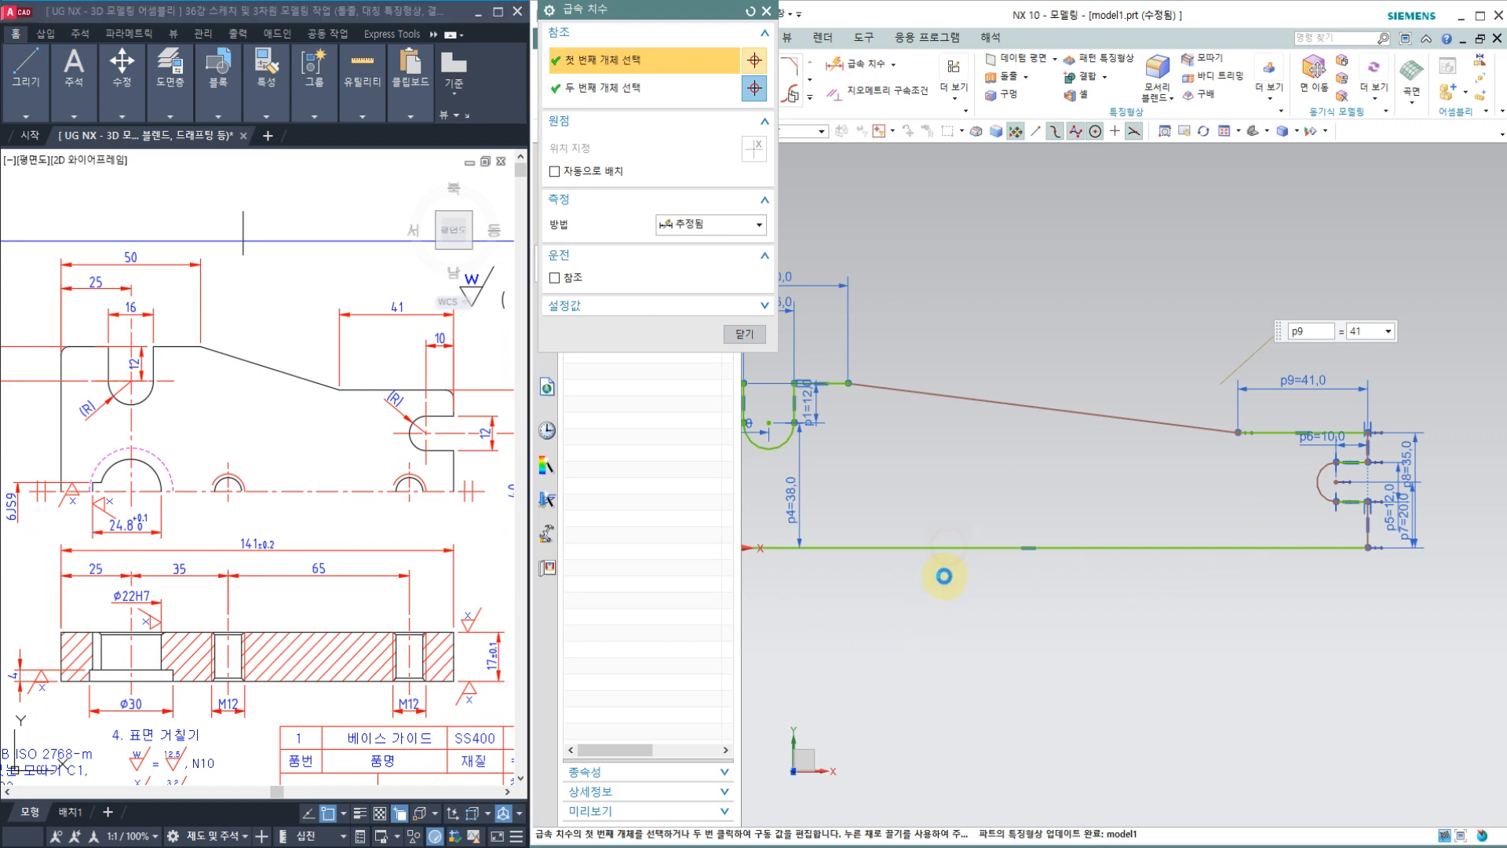
{"action": "left_click", "coordinate": [948, 546]}
{"action": "left_click", "coordinate": [942, 595]}
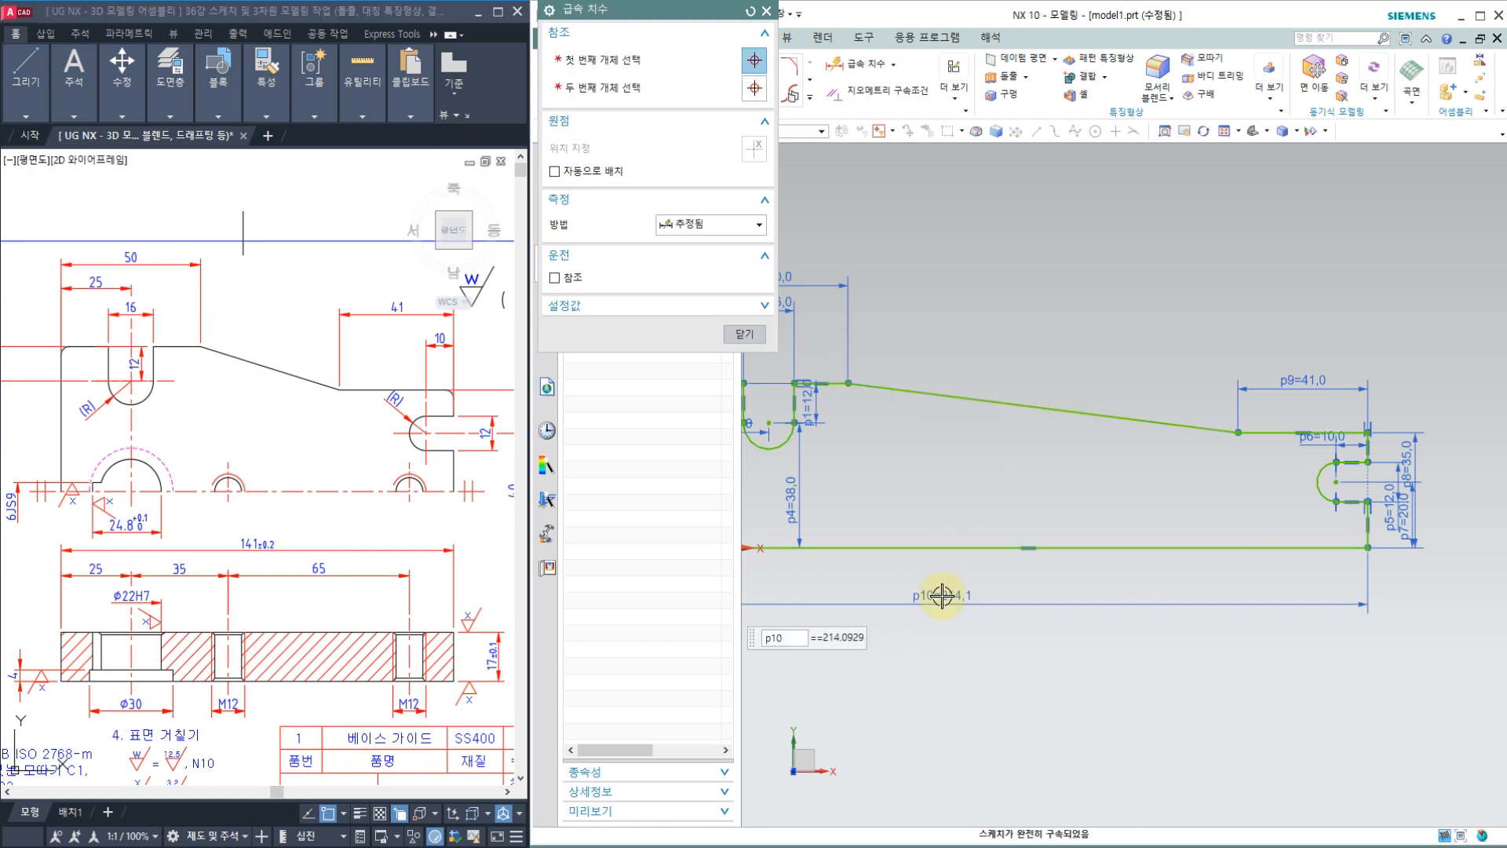
{"action": "type", "text": "141"}
{"action": "key", "text": "Return"}
{"action": "left_click", "coordinate": [745, 334]}
Move the 20, 12, 35 and 10 mm dimensions at the right slot closer to the outline.
{"action": "scroll", "coordinate": [1097, 535], "scroll_direction": "down", "scroll_amount": 3}
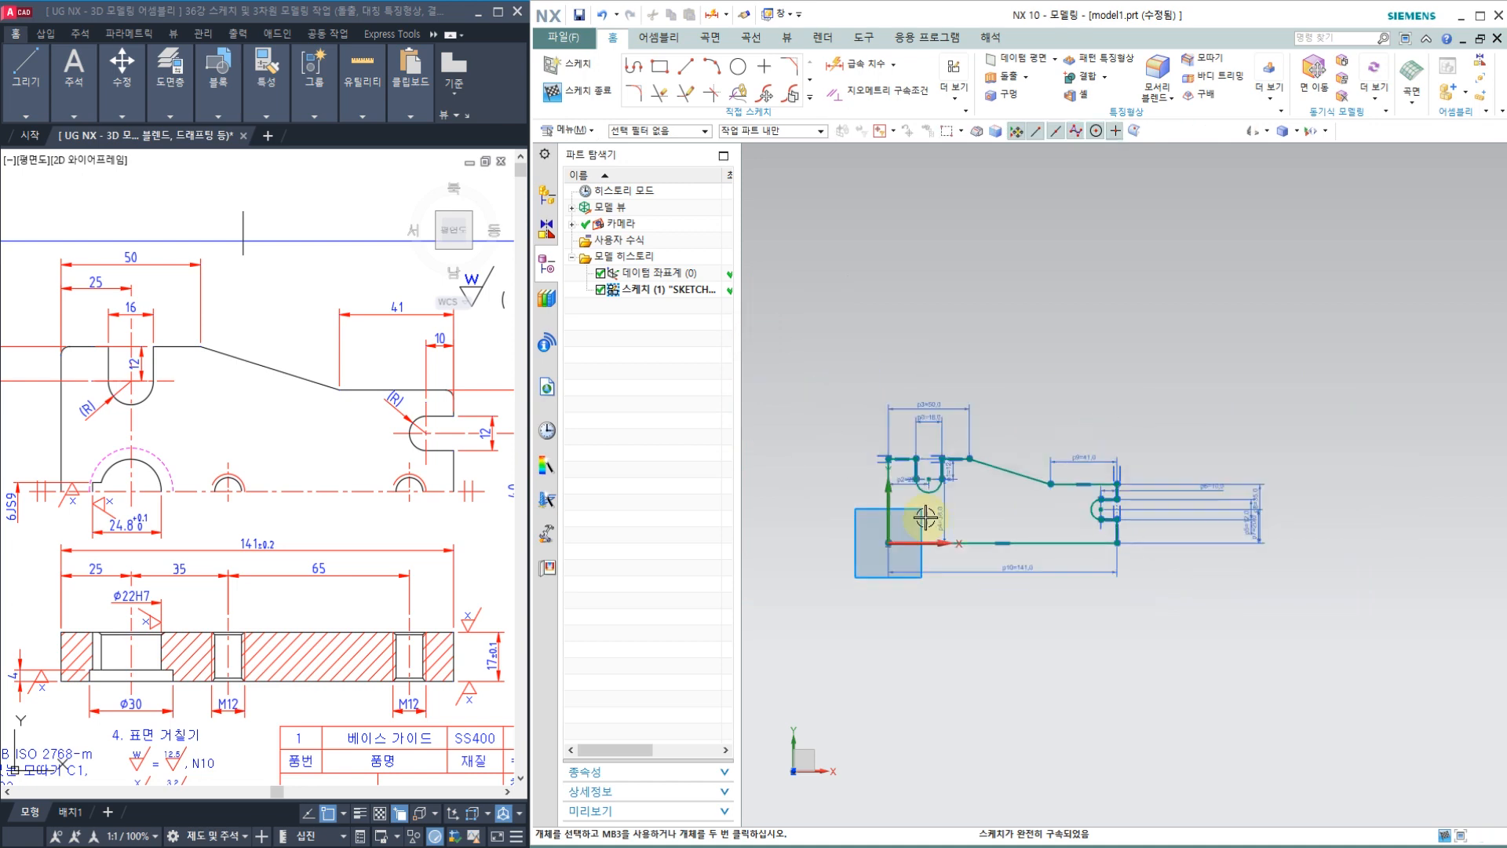
{"action": "scroll", "coordinate": [922, 507], "scroll_direction": "up", "scroll_amount": 4}
{"action": "scroll", "coordinate": [1183, 523], "scroll_direction": "down", "scroll_amount": 2}
{"action": "scroll", "coordinate": [1402, 546], "scroll_direction": "up", "scroll_amount": 2}
{"action": "scroll", "coordinate": [1402, 546], "scroll_direction": "down", "scroll_amount": 2}
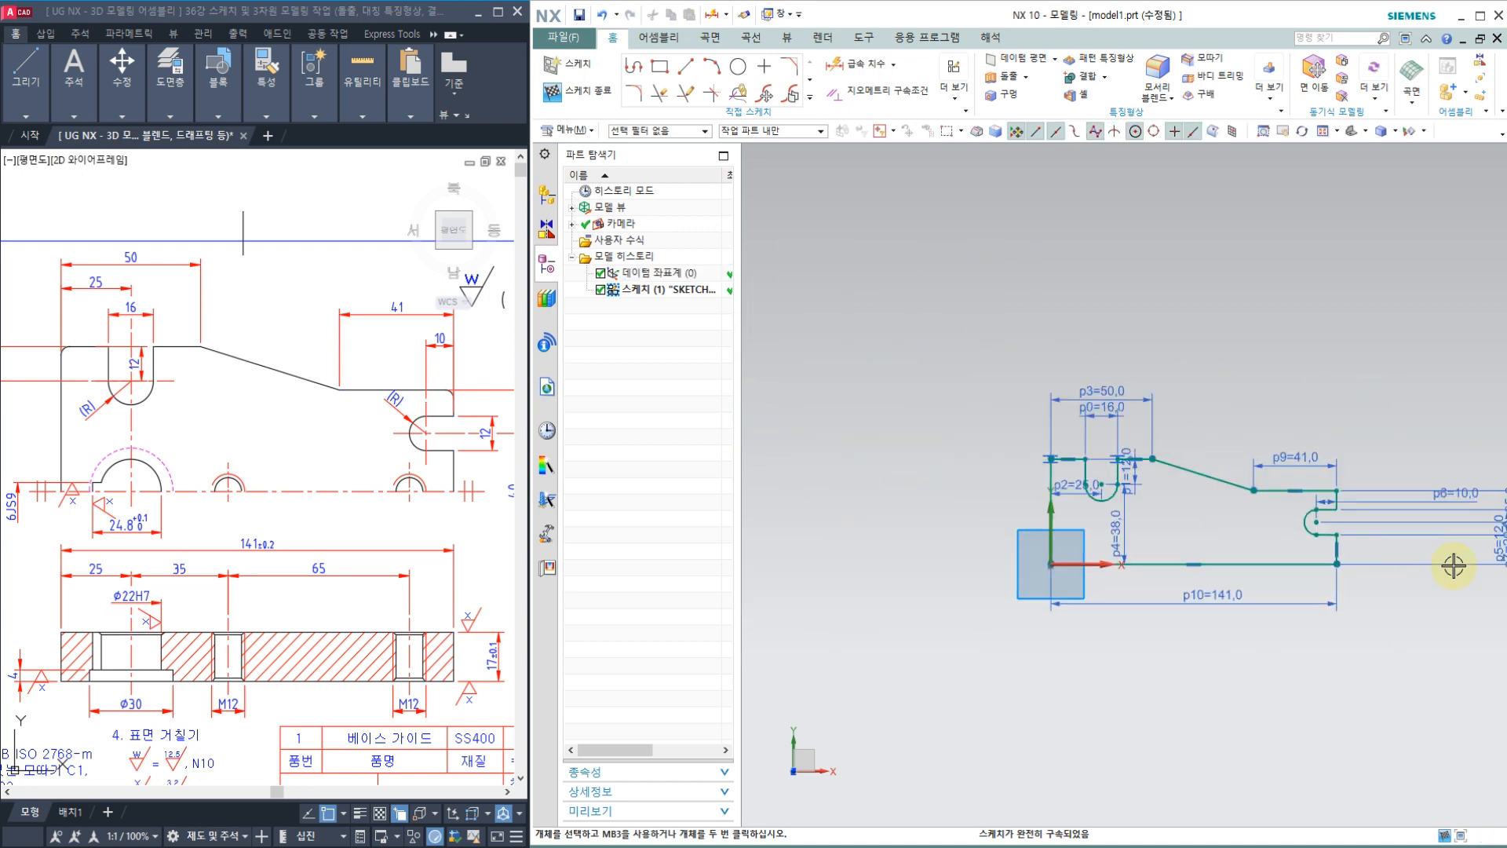
{"action": "scroll", "coordinate": [1406, 555], "scroll_direction": "up", "scroll_amount": 1}
{"action": "left_click_drag", "start_coordinate": [1409, 555], "coordinate": [1192, 545]}
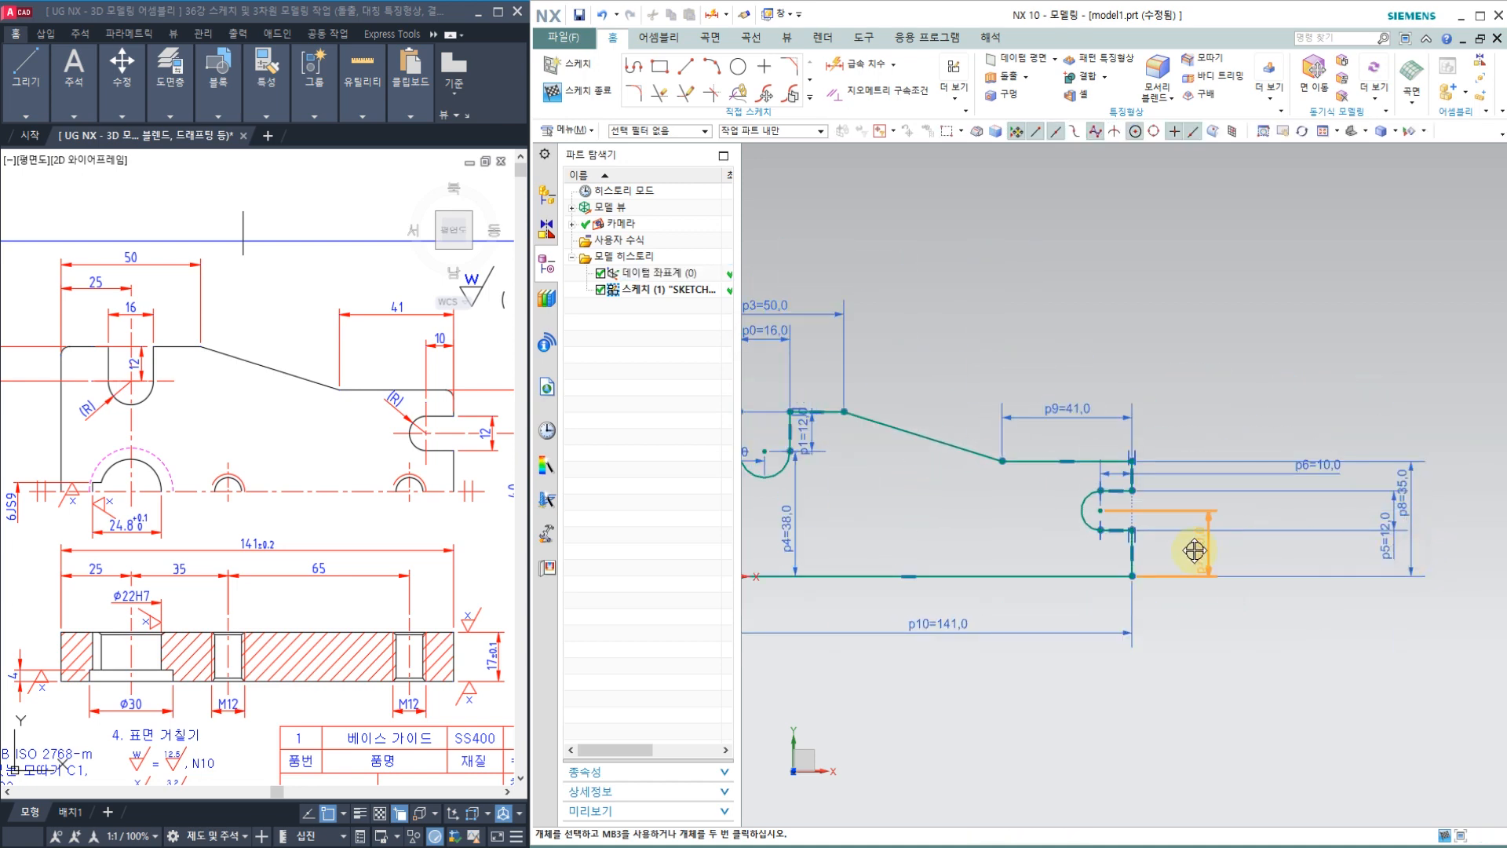
{"action": "left_click_drag", "start_coordinate": [1387, 521], "coordinate": [1230, 509]}
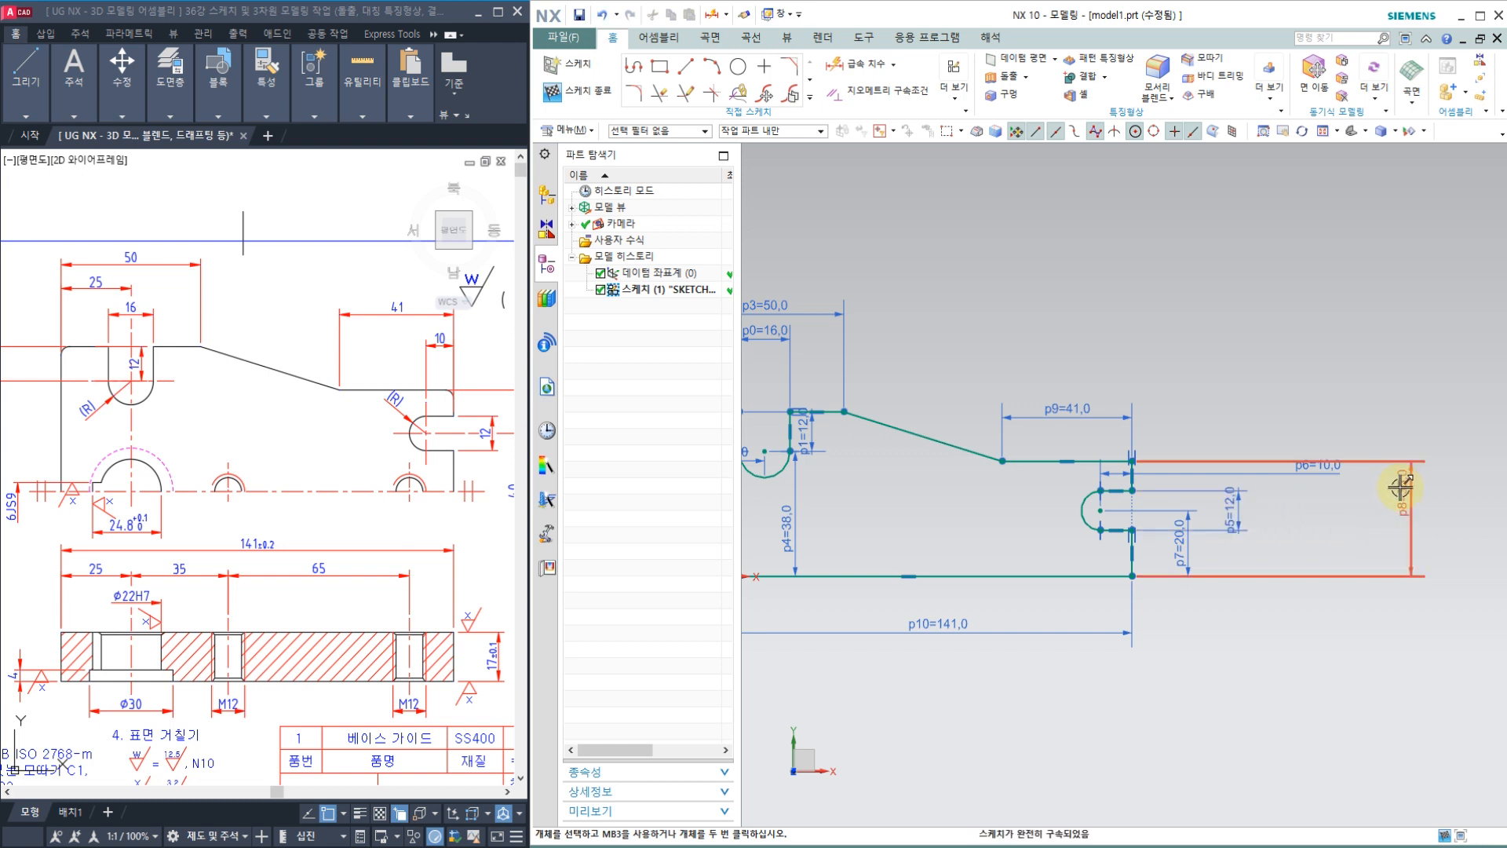
{"action": "left_click_drag", "start_coordinate": [1392, 478], "coordinate": [1184, 400]}
{"action": "left_click_drag", "start_coordinate": [1325, 459], "coordinate": [1223, 469]}
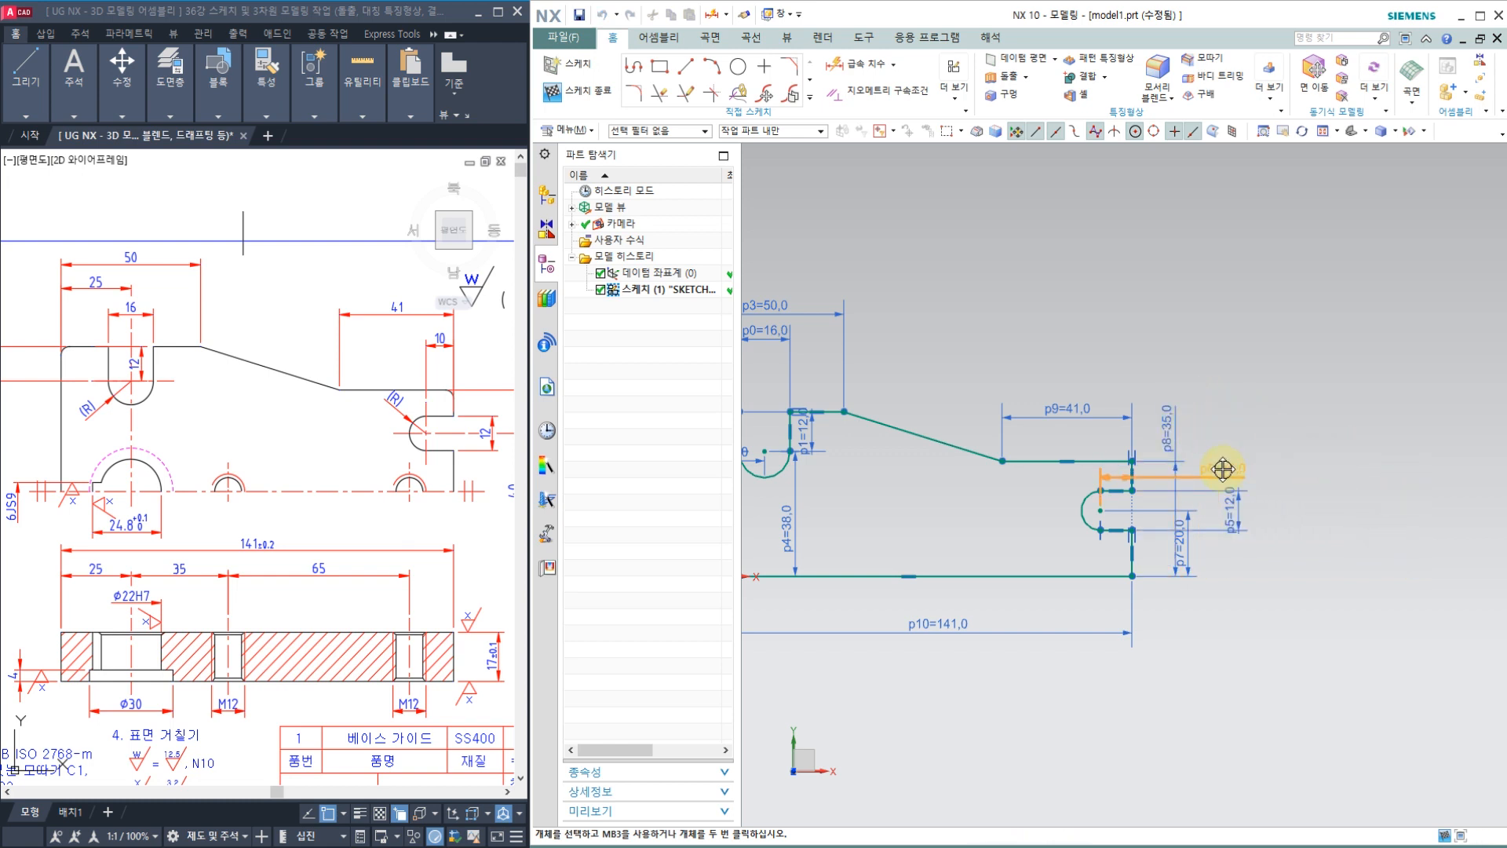
{"action": "scroll", "coordinate": [965, 480], "scroll_direction": "down", "scroll_amount": 3}
{"action": "scroll", "coordinate": [801, 460], "scroll_direction": "up", "scroll_amount": 2}
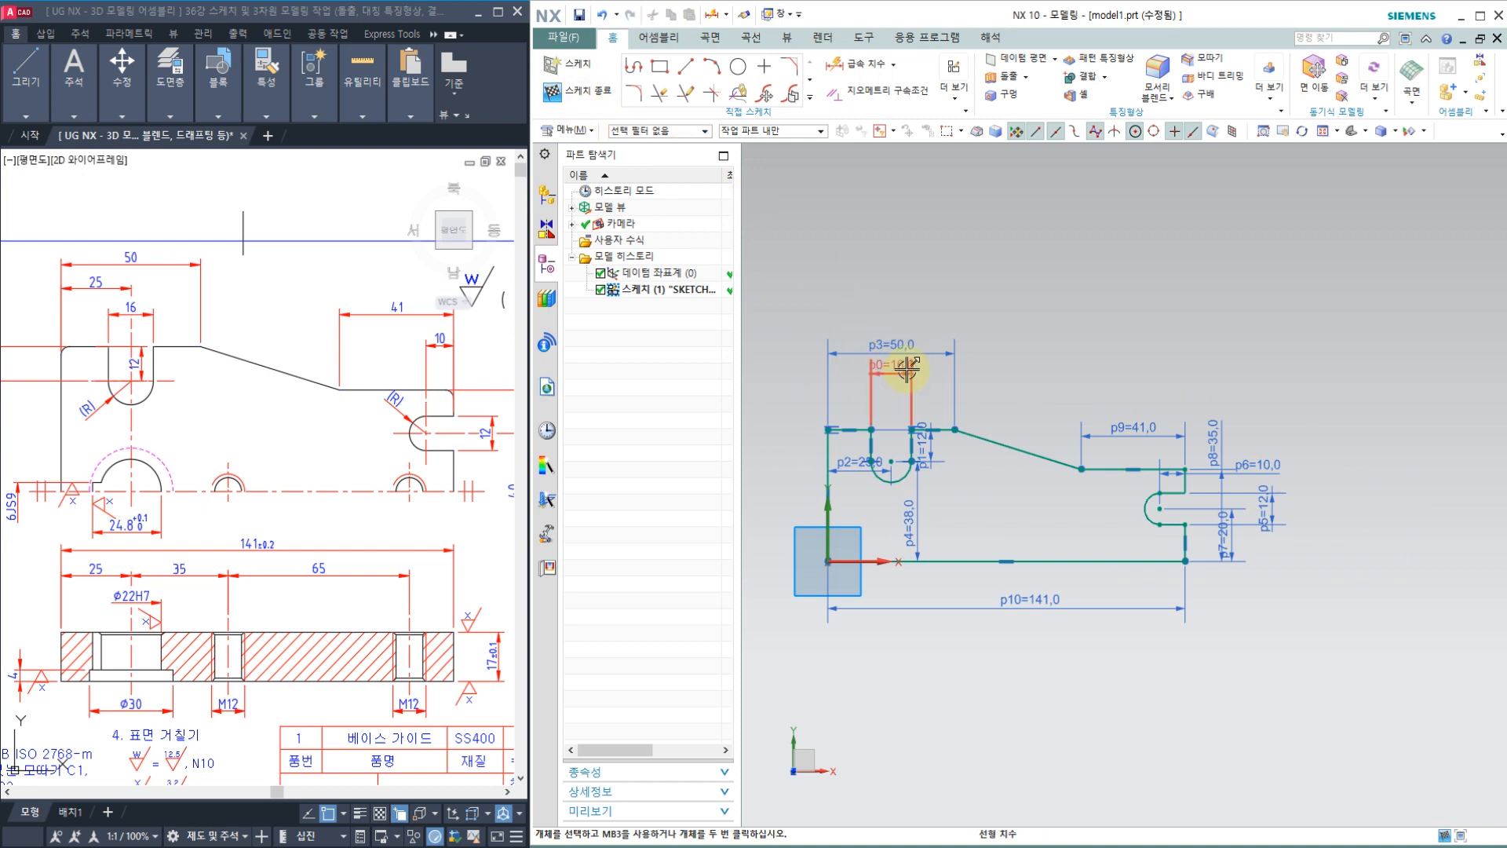
{"action": "scroll", "coordinate": [883, 503], "scroll_direction": "up", "scroll_amount": 2}
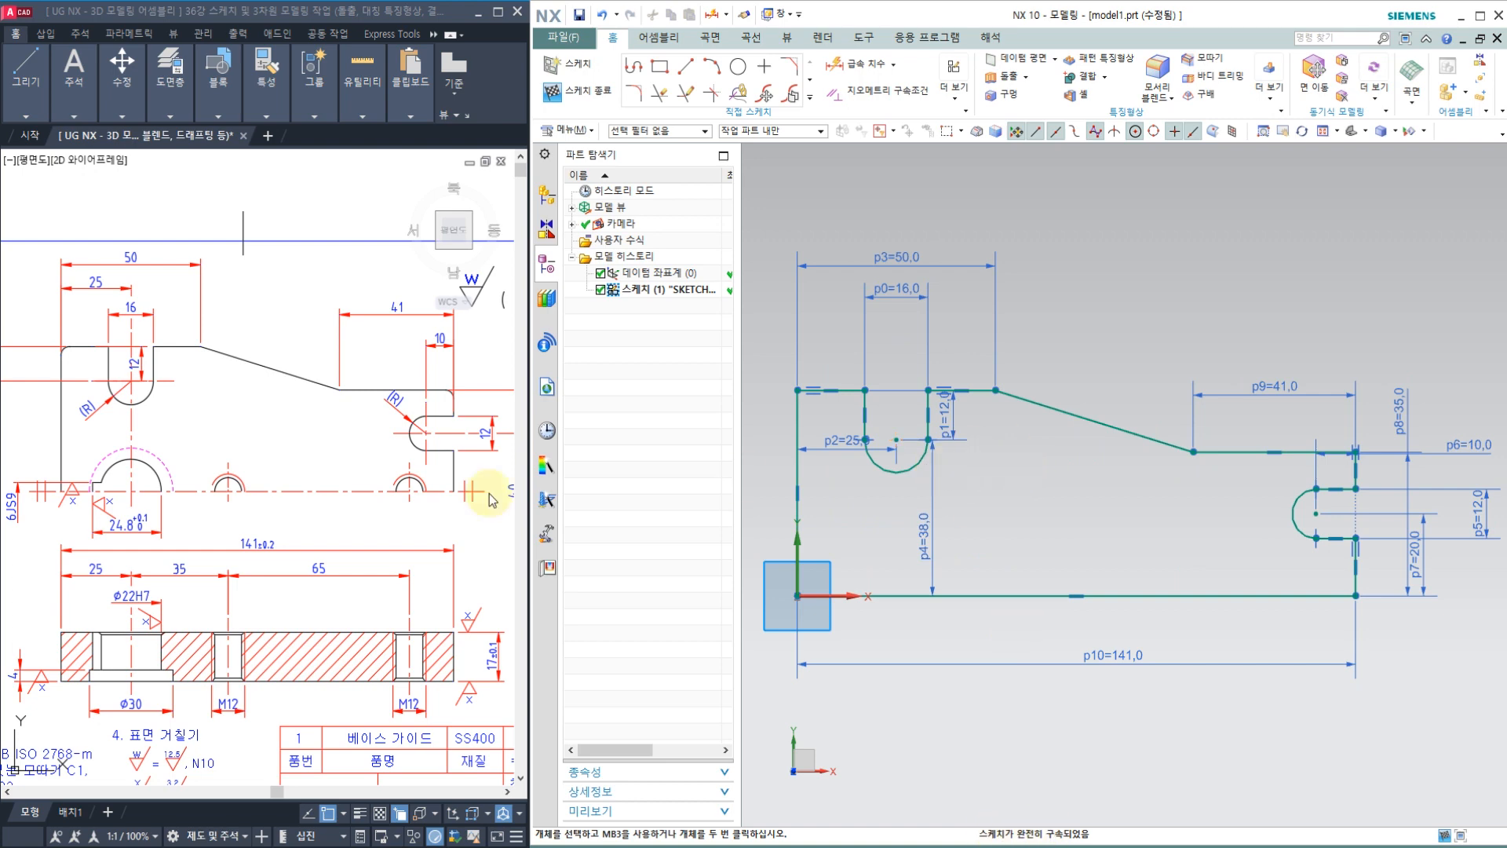
Compare the dimensions of the half outline in the AutoCAD drawing with the dimensioned sketch.
{"action": "mouse_move", "coordinate": [231, 420]}
{"action": "middle_mouse_down"}
{"action": "mouse_move", "coordinate": [346, 414]}
{"action": "mouse_move", "coordinate": [306, 421]}
{"action": "middle_mouse_up"}
{"action": "scroll", "coordinate": [976, 484], "scroll_direction": "up", "scroll_amount": 1}
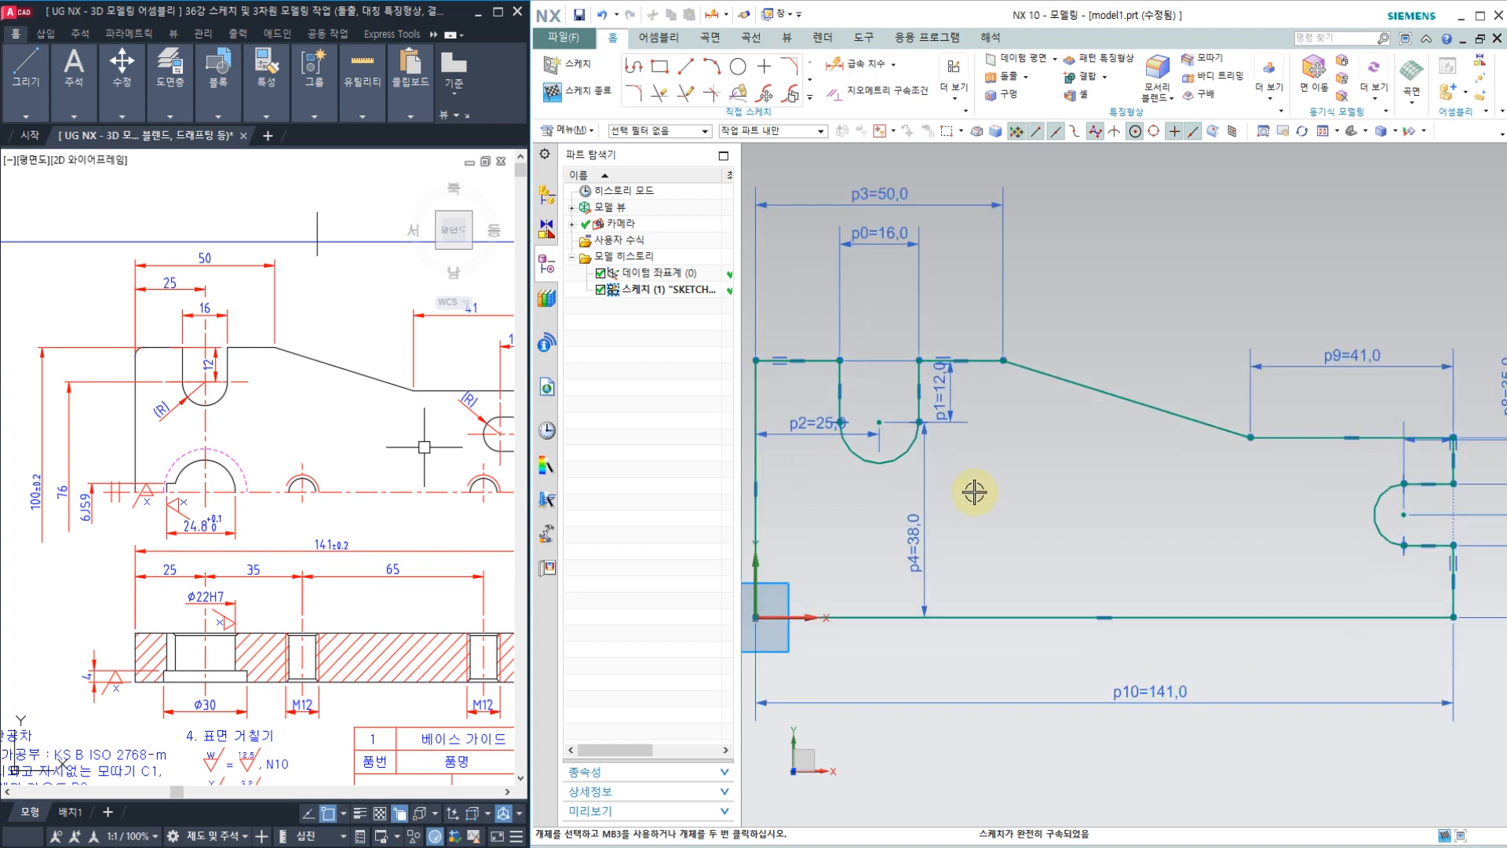
{"action": "scroll", "coordinate": [1126, 564], "scroll_direction": "down", "scroll_amount": 1}
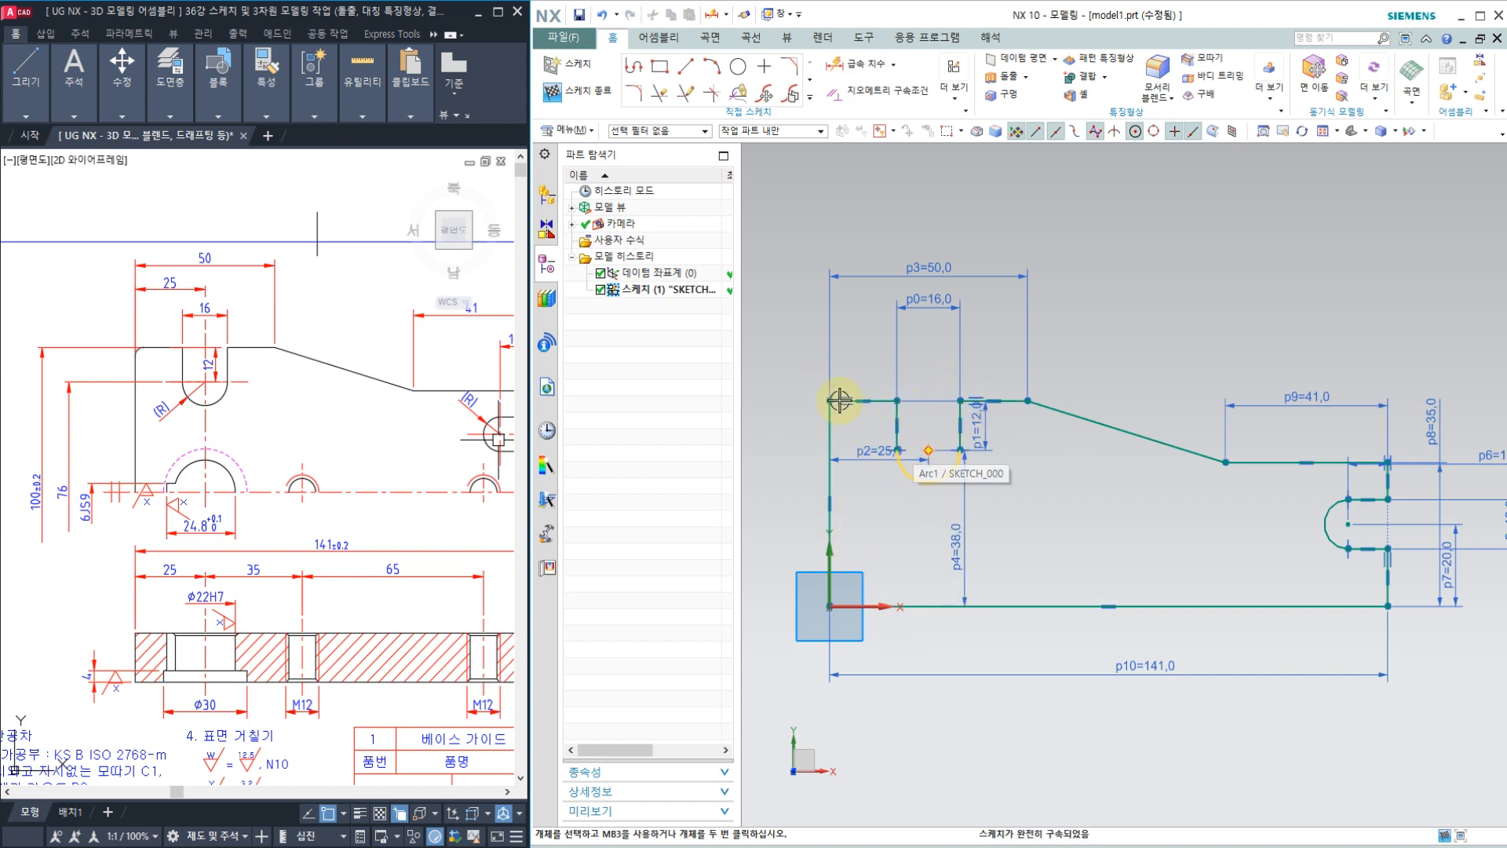
{"action": "scroll", "coordinate": [954, 441], "scroll_direction": "down", "scroll_amount": 1}
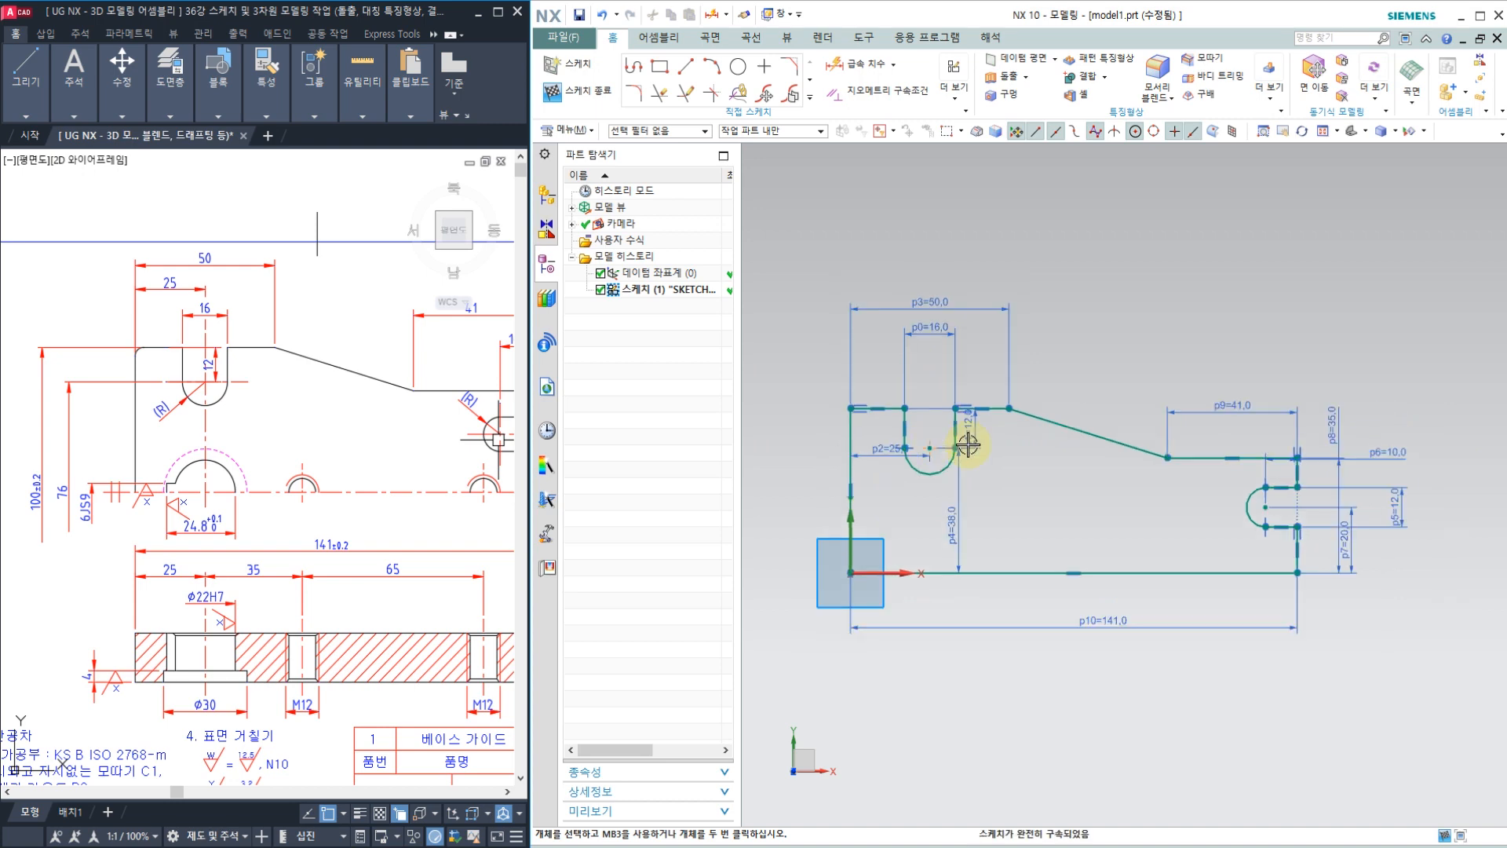
{"action": "scroll", "coordinate": [1366, 528], "scroll_direction": "up", "scroll_amount": 1}
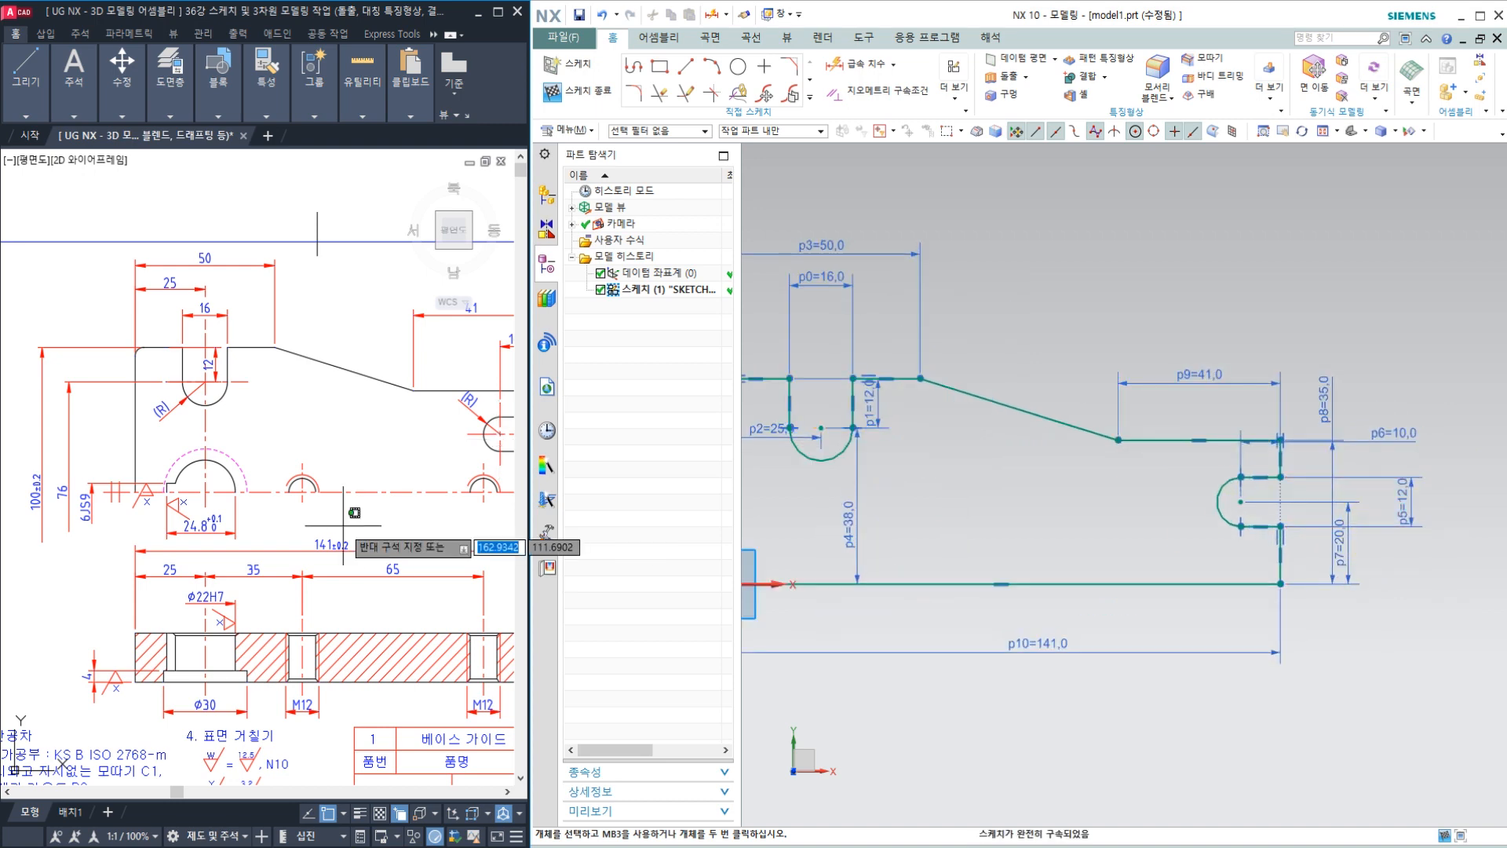
{"action": "middle_click_drag", "start_coordinate": [358, 524], "coordinate": [194, 527]}
{"action": "right_click", "coordinate": [194, 527]}
{"action": "key", "text": "Escape"}
{"action": "key", "text": "Escape"}
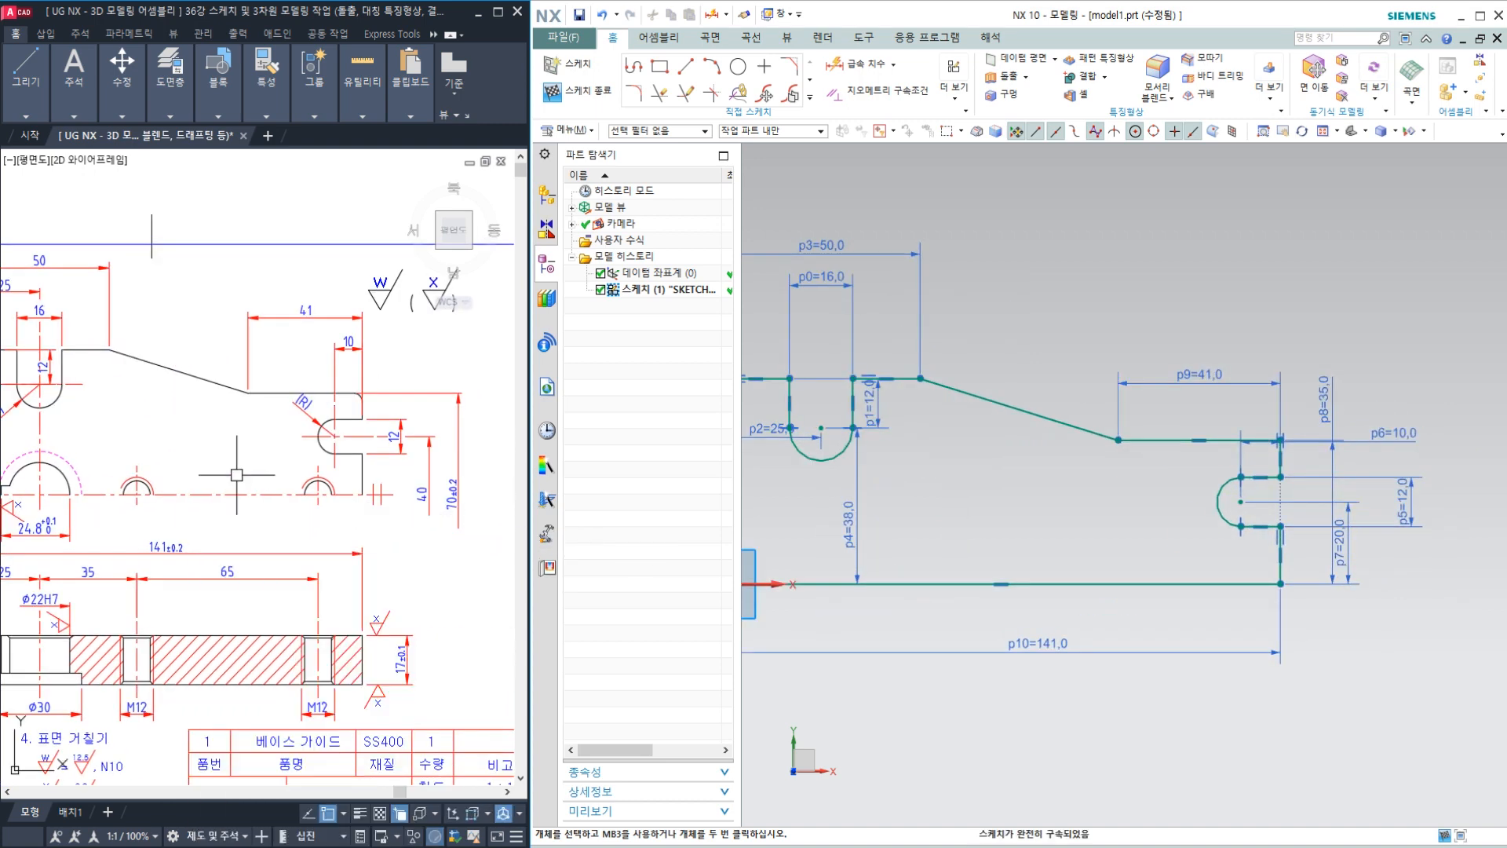
{"action": "middle_click_drag", "start_coordinate": [206, 453], "coordinate": [283, 461]}
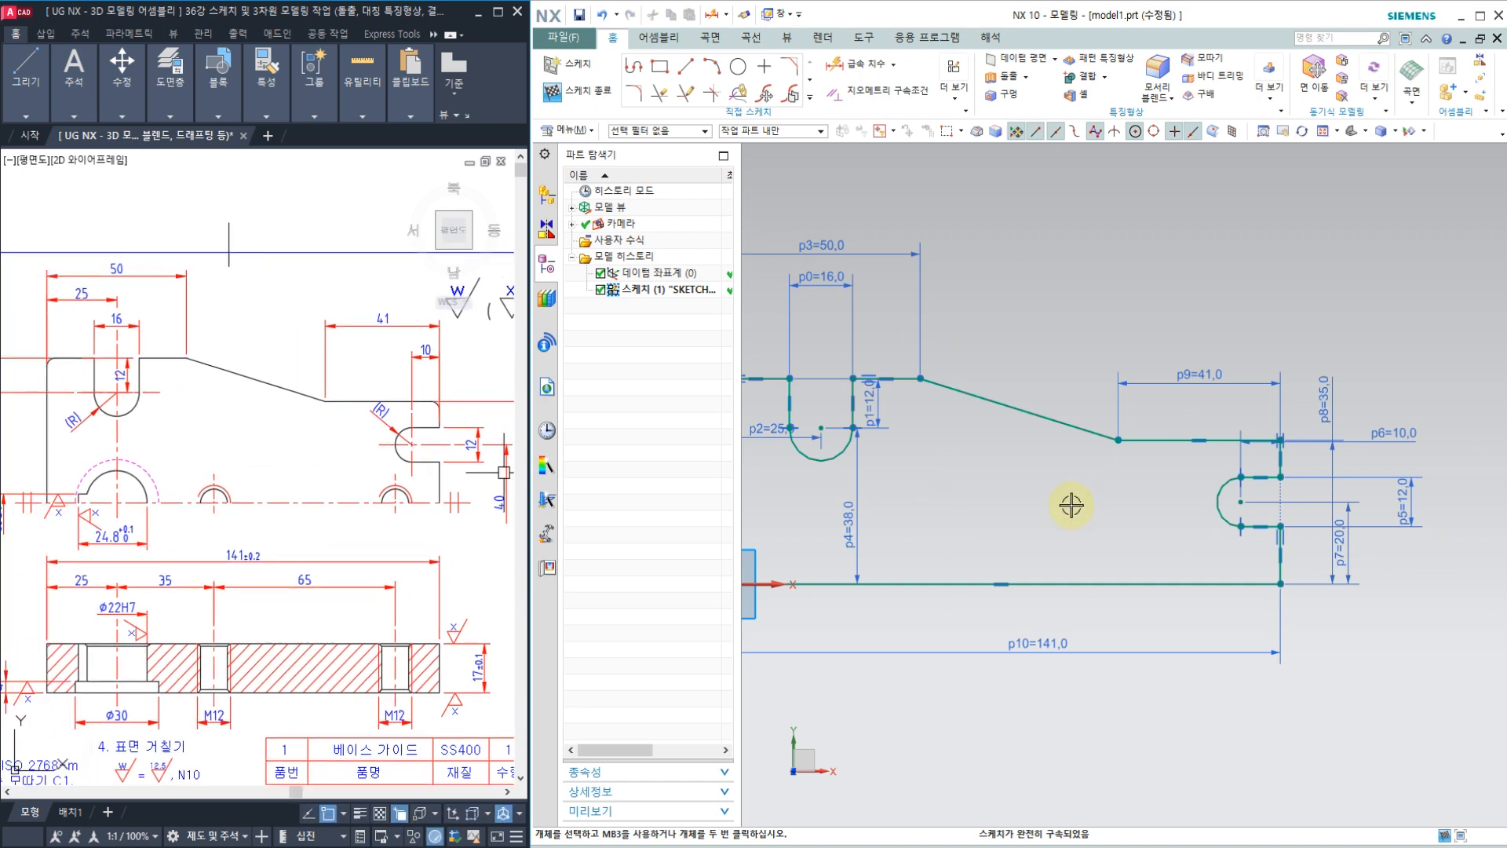
Finish the sketch and check the plate's thickness dimension in the drawing's section view.
{"action": "left_click", "coordinate": [576, 98]}
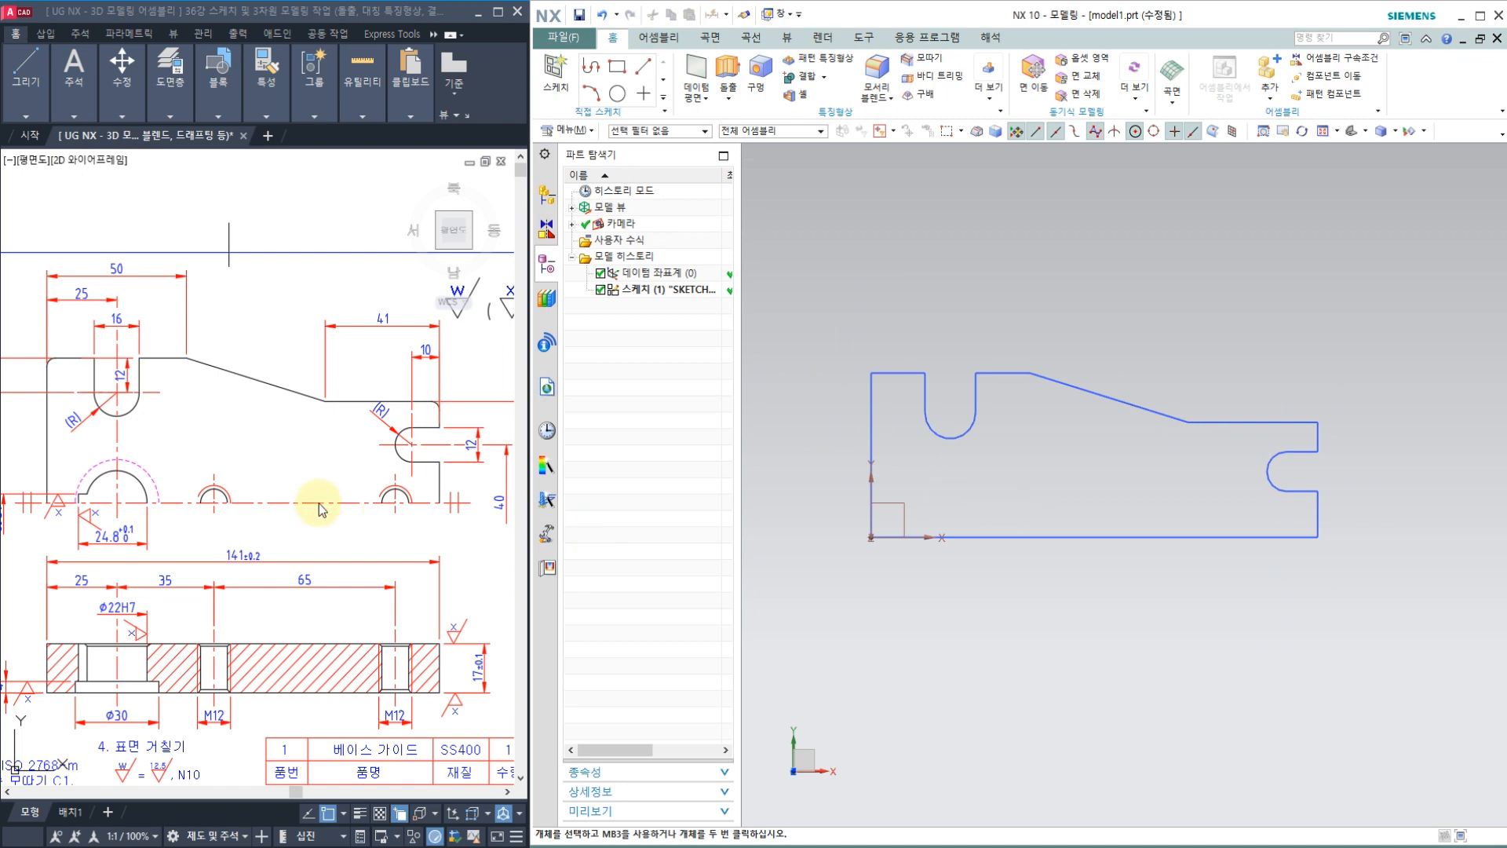
{"action": "scroll", "coordinate": [417, 680], "scroll_direction": "up", "scroll_amount": 2}
{"action": "scroll", "coordinate": [298, 596], "scroll_direction": "down", "scroll_amount": 2}
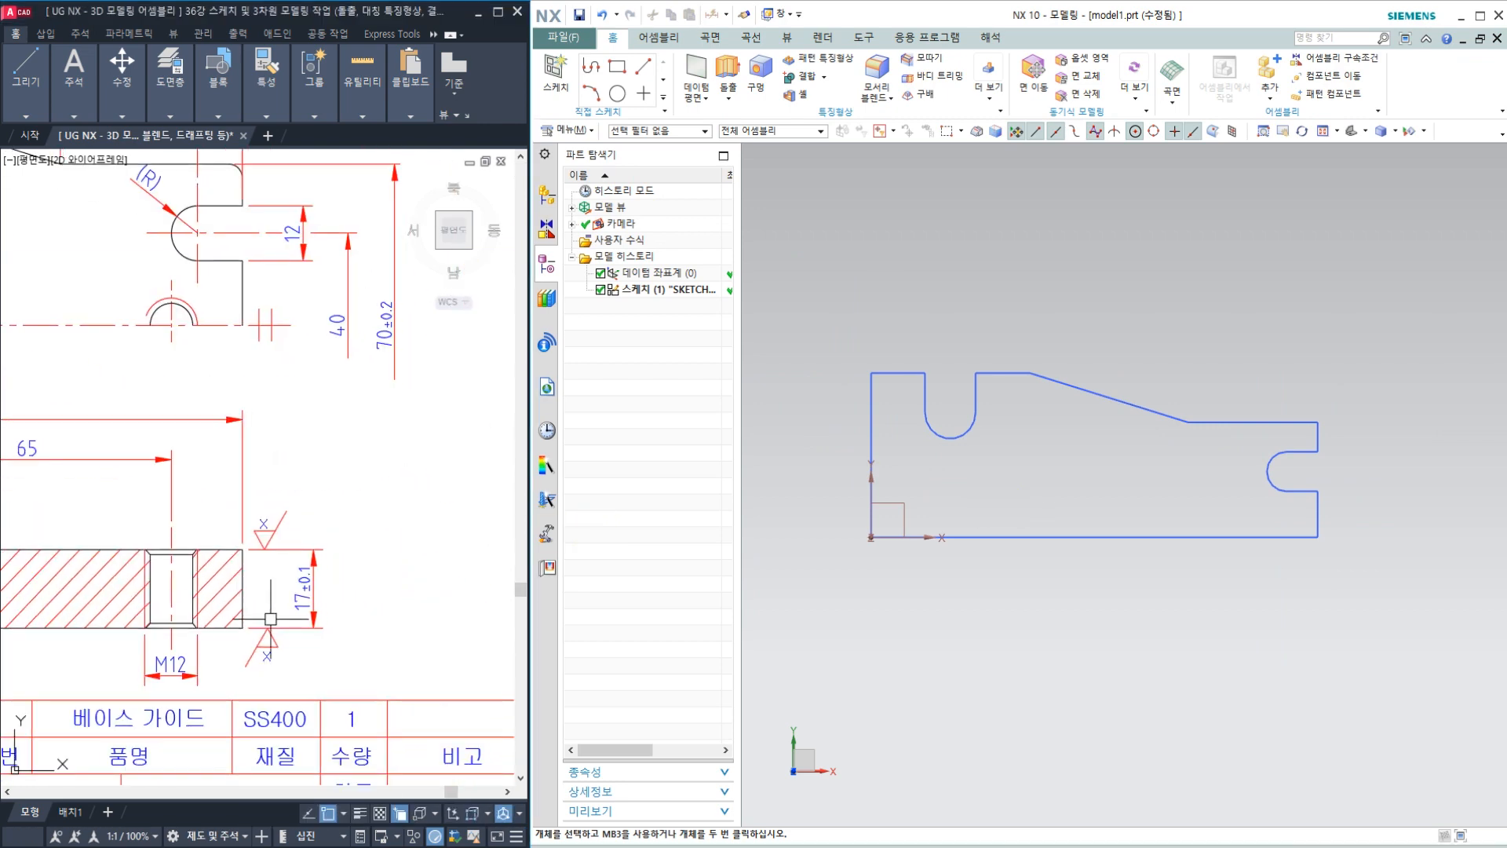
{"action": "scroll", "coordinate": [307, 571], "scroll_direction": "up", "scroll_amount": 4}
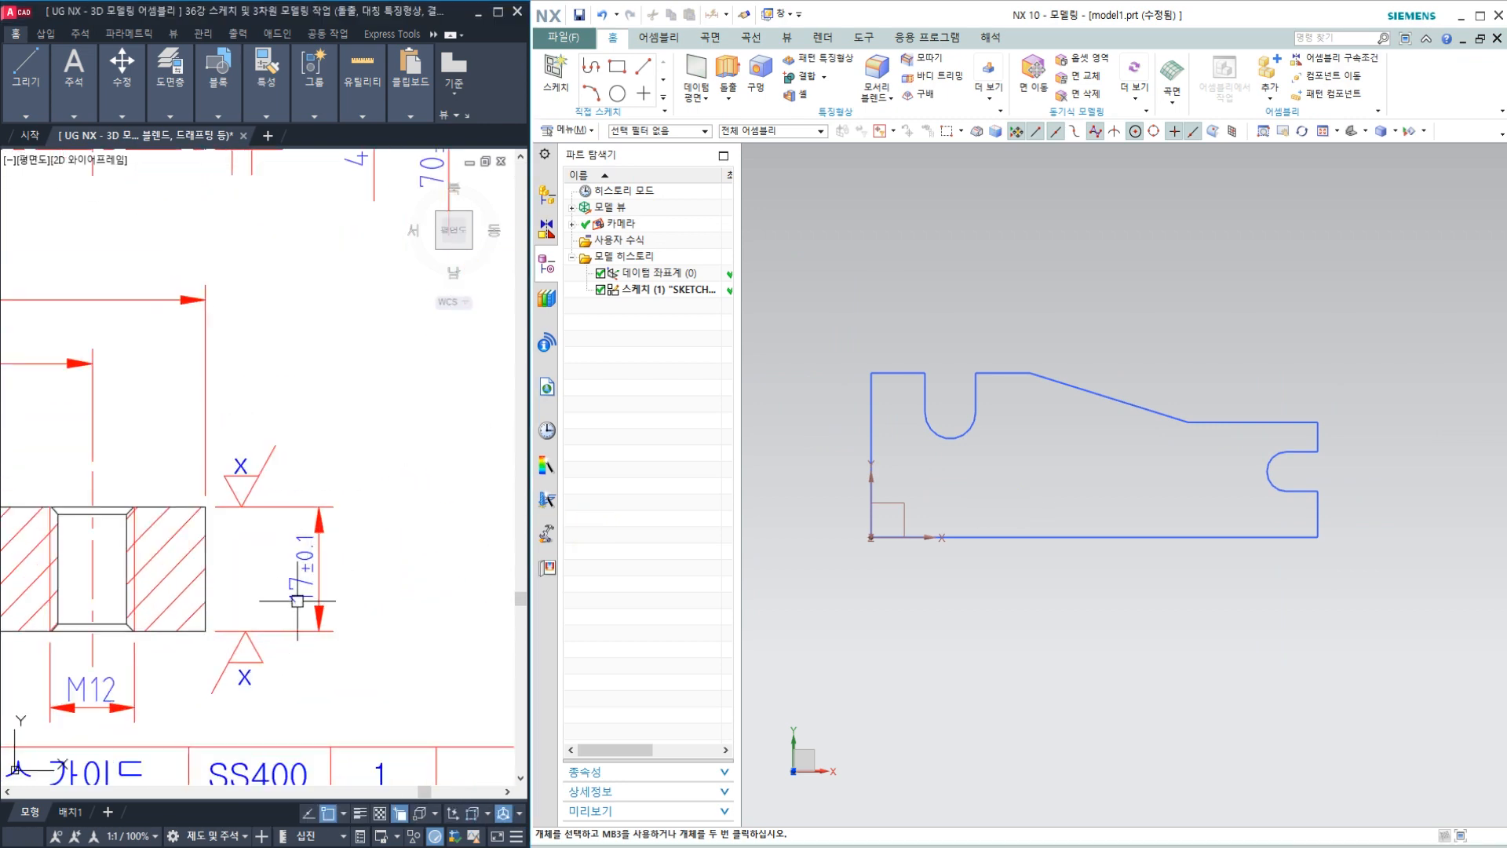
{"action": "scroll", "coordinate": [298, 601], "scroll_direction": "down", "scroll_amount": 6}
{"action": "mouse_move", "coordinate": [96, 599]}
{"action": "middle_mouse_down"}
{"action": "mouse_move", "coordinate": [344, 596]}
{"action": "mouse_move", "coordinate": [248, 580]}
{"action": "middle_mouse_up"}
{"action": "scroll", "coordinate": [344, 596], "scroll_direction": "up", "scroll_amount": 4}
{"action": "scroll", "coordinate": [322, 590], "scroll_direction": "down", "scroll_amount": 2}
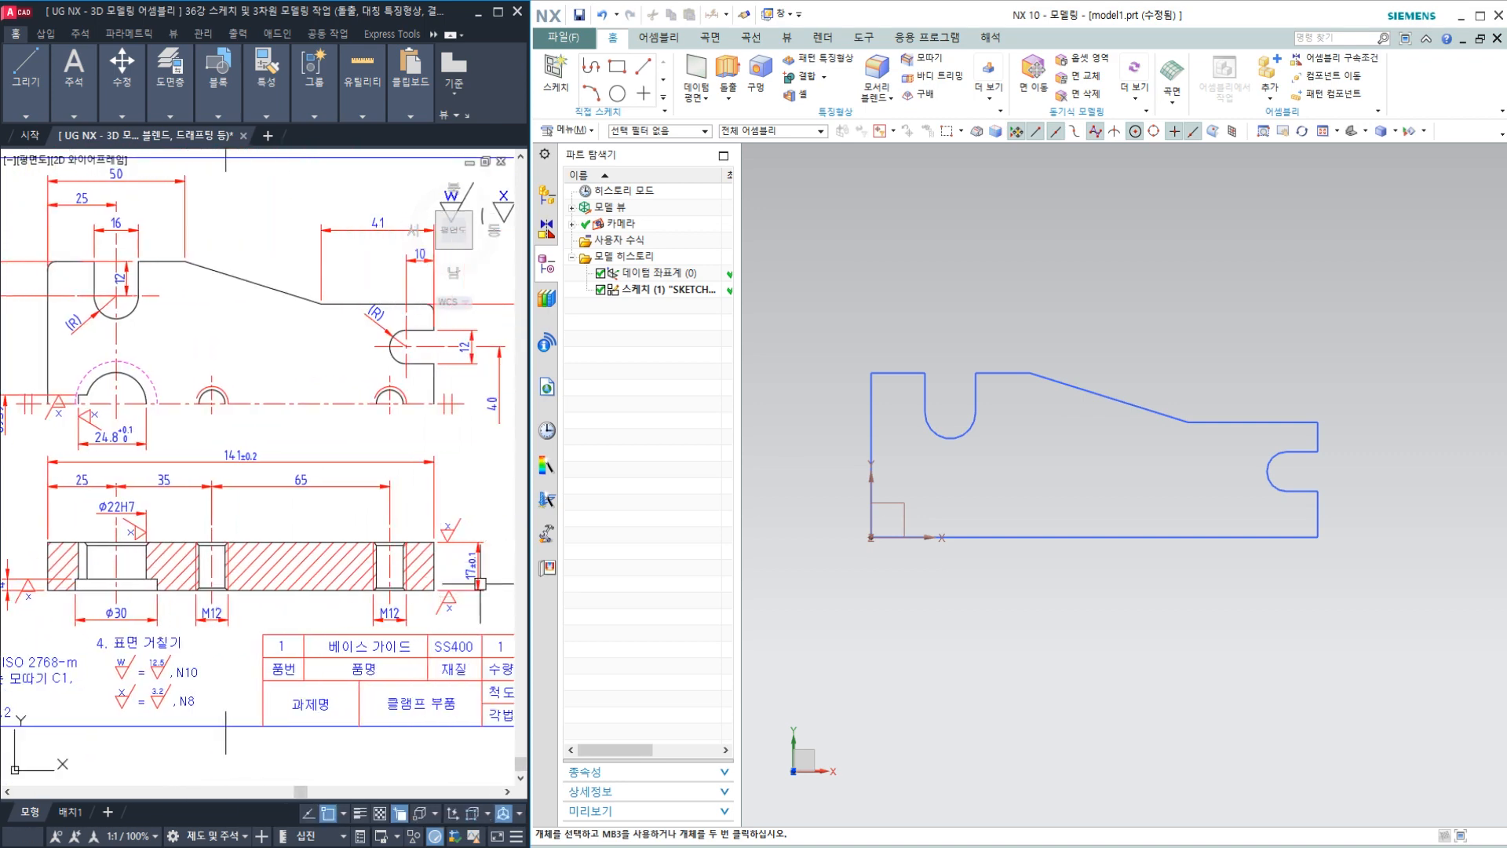
Extrude the closed half-outline sketch upward from 0 to 17 mm as a new solid body.
{"action": "left_click", "coordinate": [729, 73]}
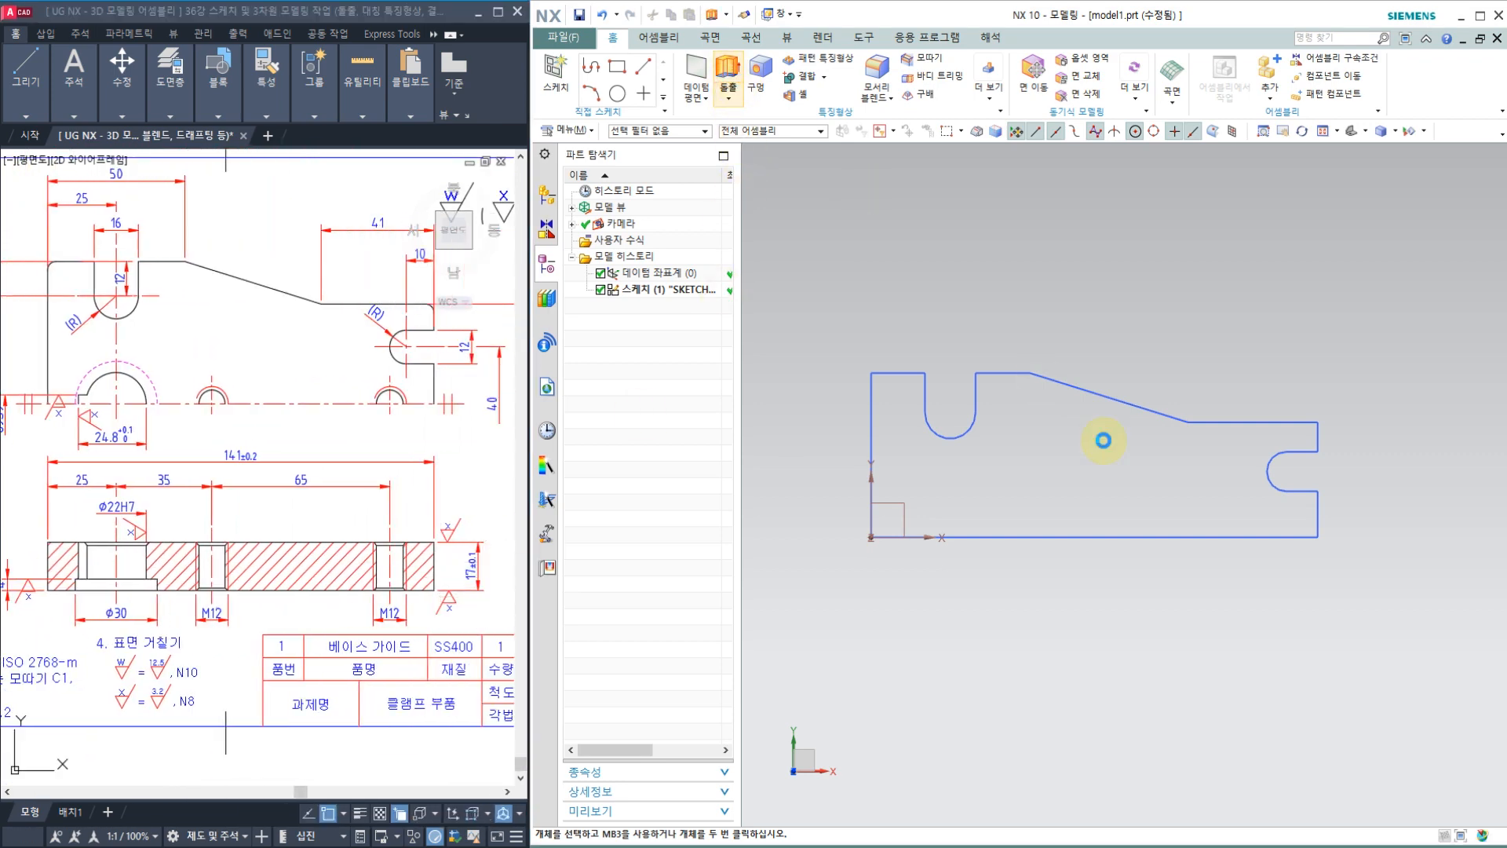
{"action": "middle_click_drag", "start_coordinate": [1107, 434], "coordinate": [1093, 450]}
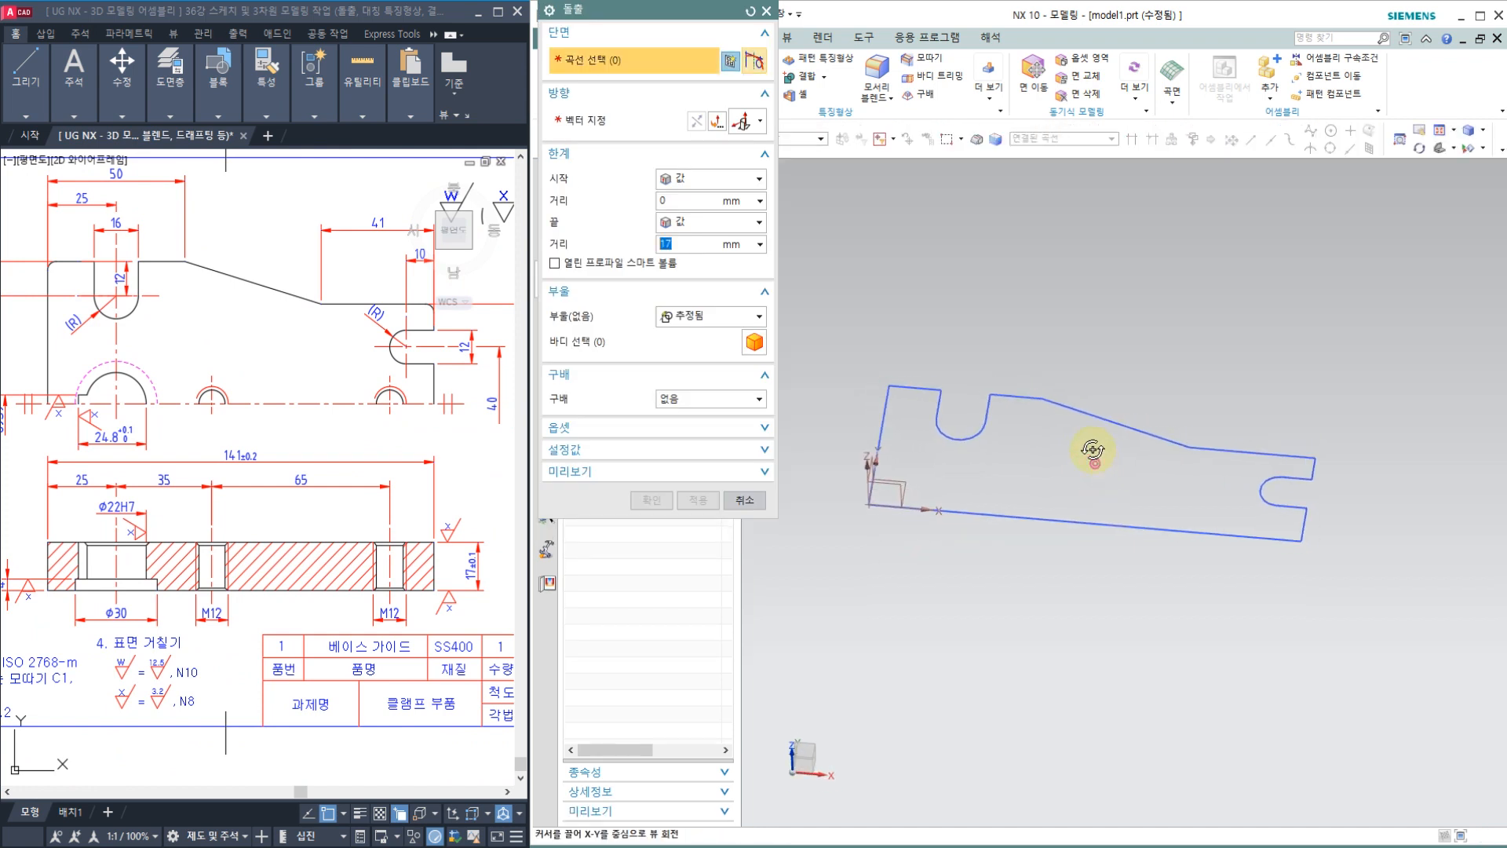
{"action": "left_click", "coordinate": [1099, 523]}
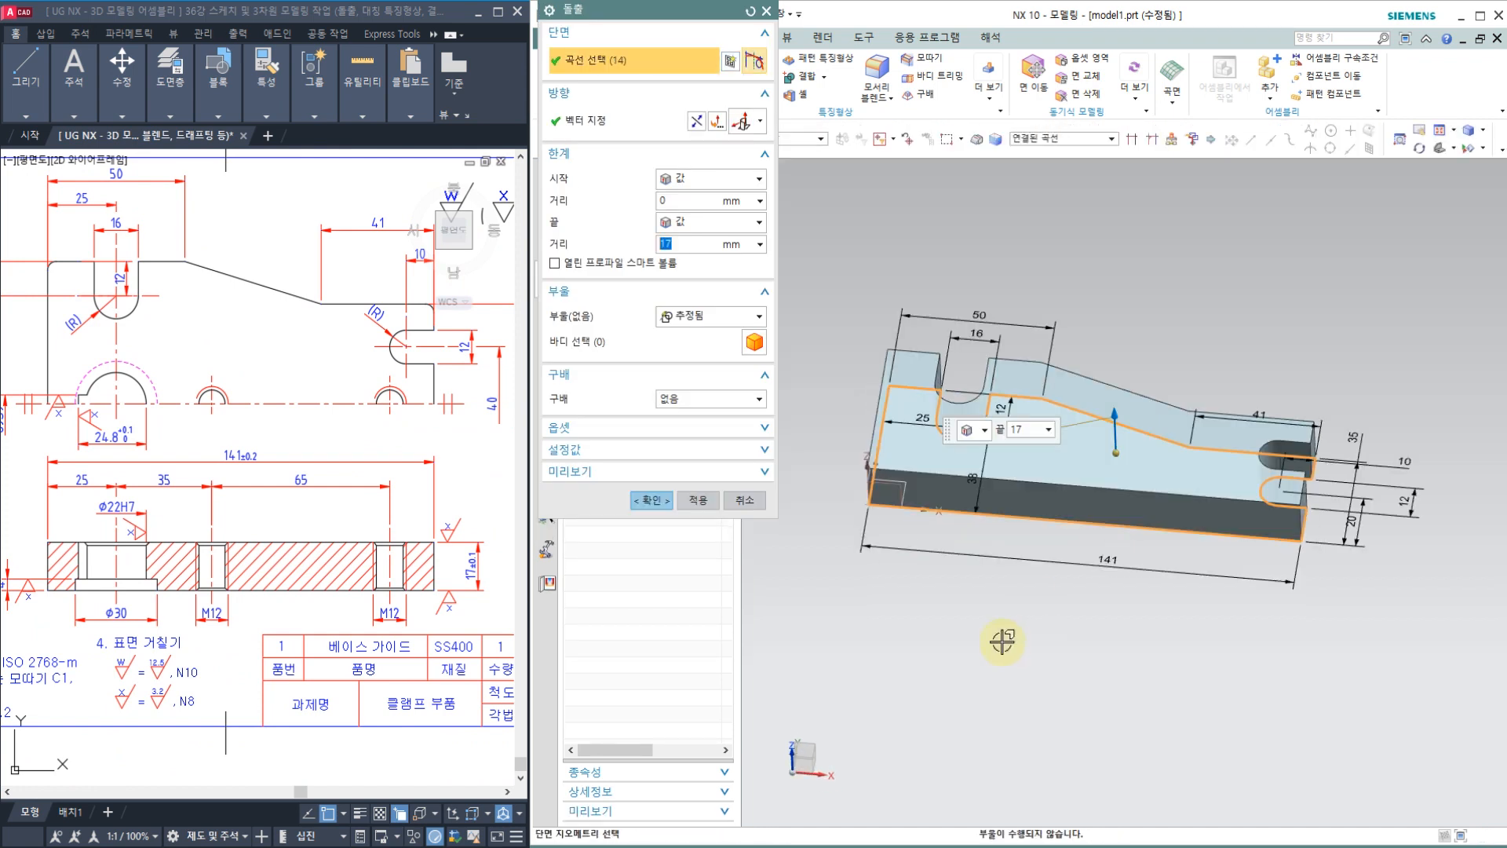
{"action": "mouse_move", "coordinate": [957, 640]}
{"action": "middle_mouse_down"}
{"action": "mouse_move", "coordinate": [962, 606]}
{"action": "mouse_move", "coordinate": [962, 632]}
{"action": "middle_mouse_up"}
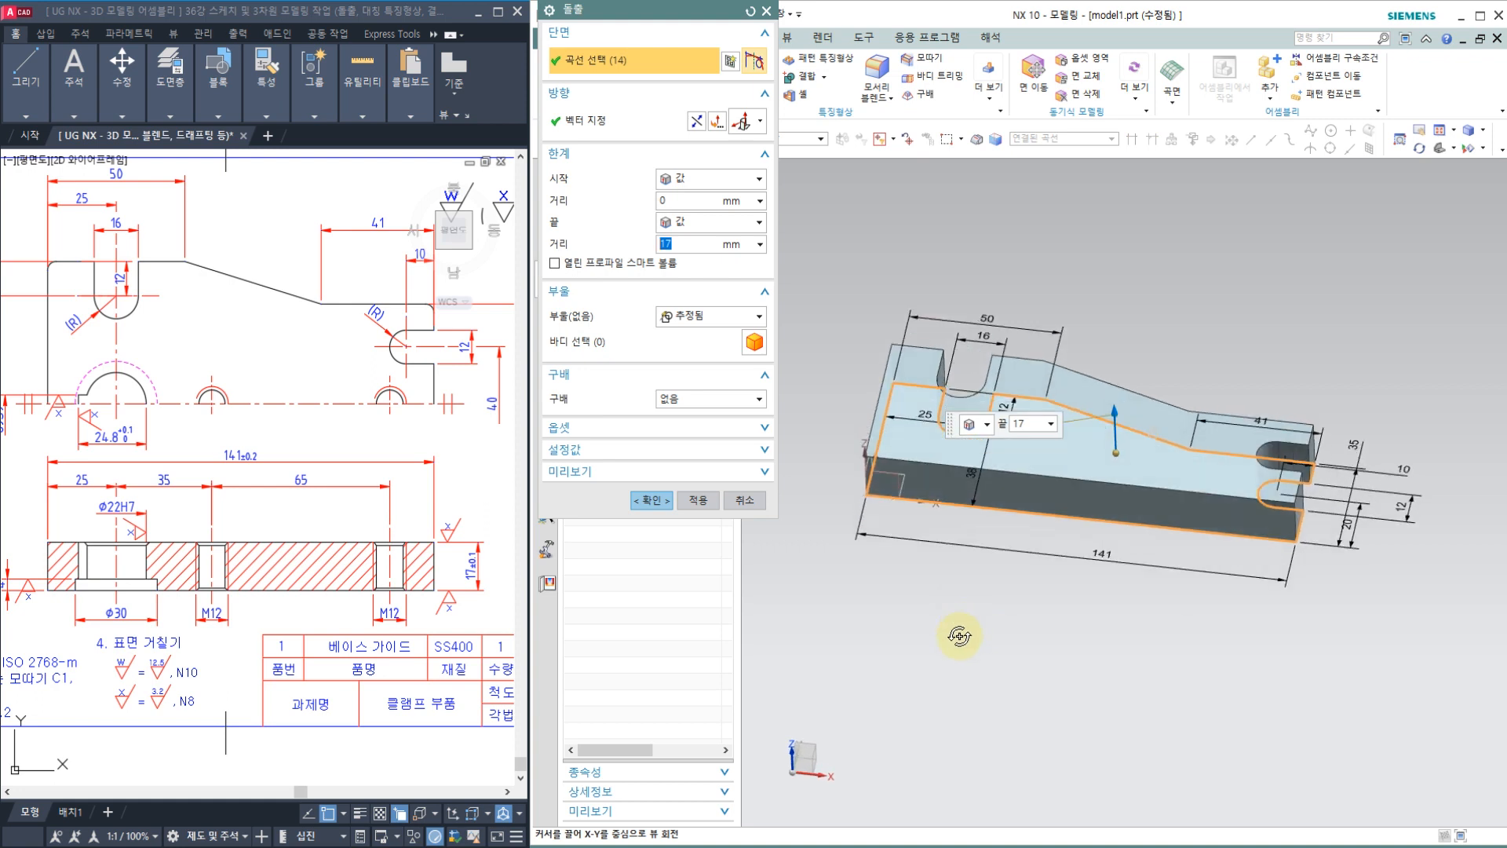
{"action": "left_click", "coordinate": [697, 122]}
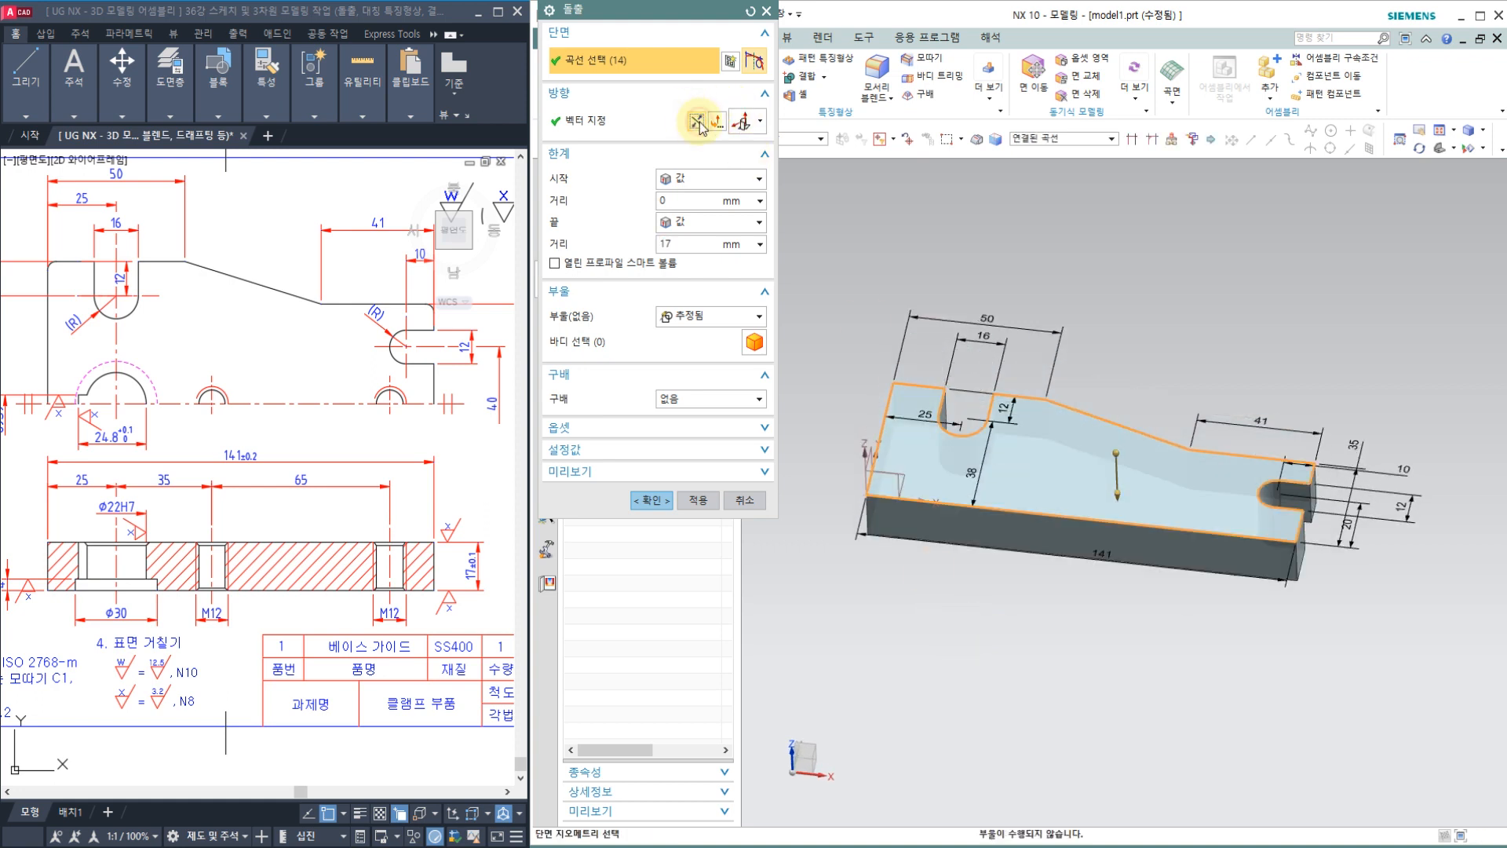
{"action": "left_click", "coordinate": [698, 123]}
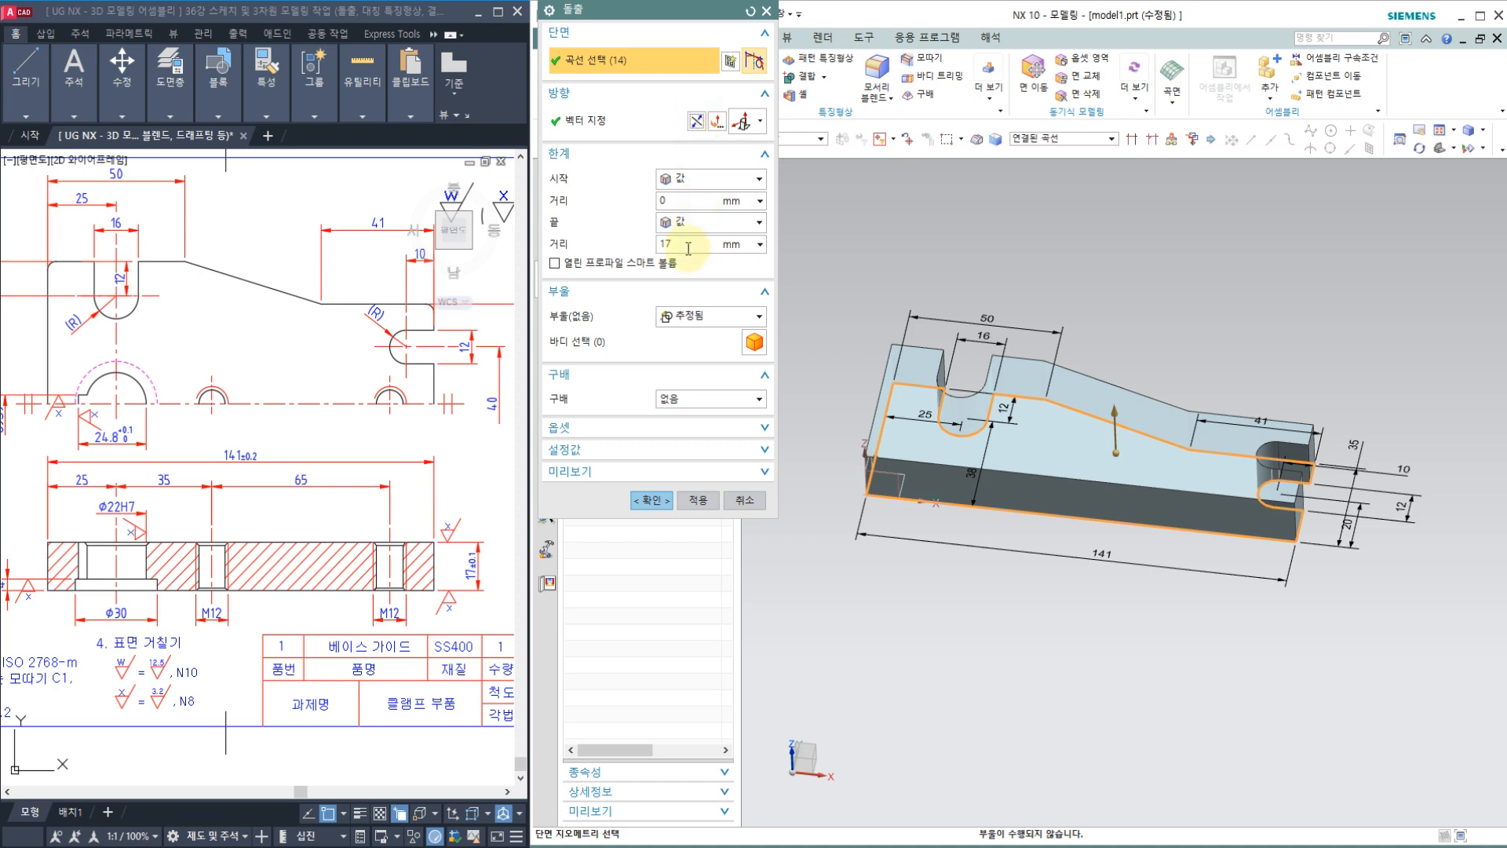
{"action": "left_click", "coordinate": [676, 199]}
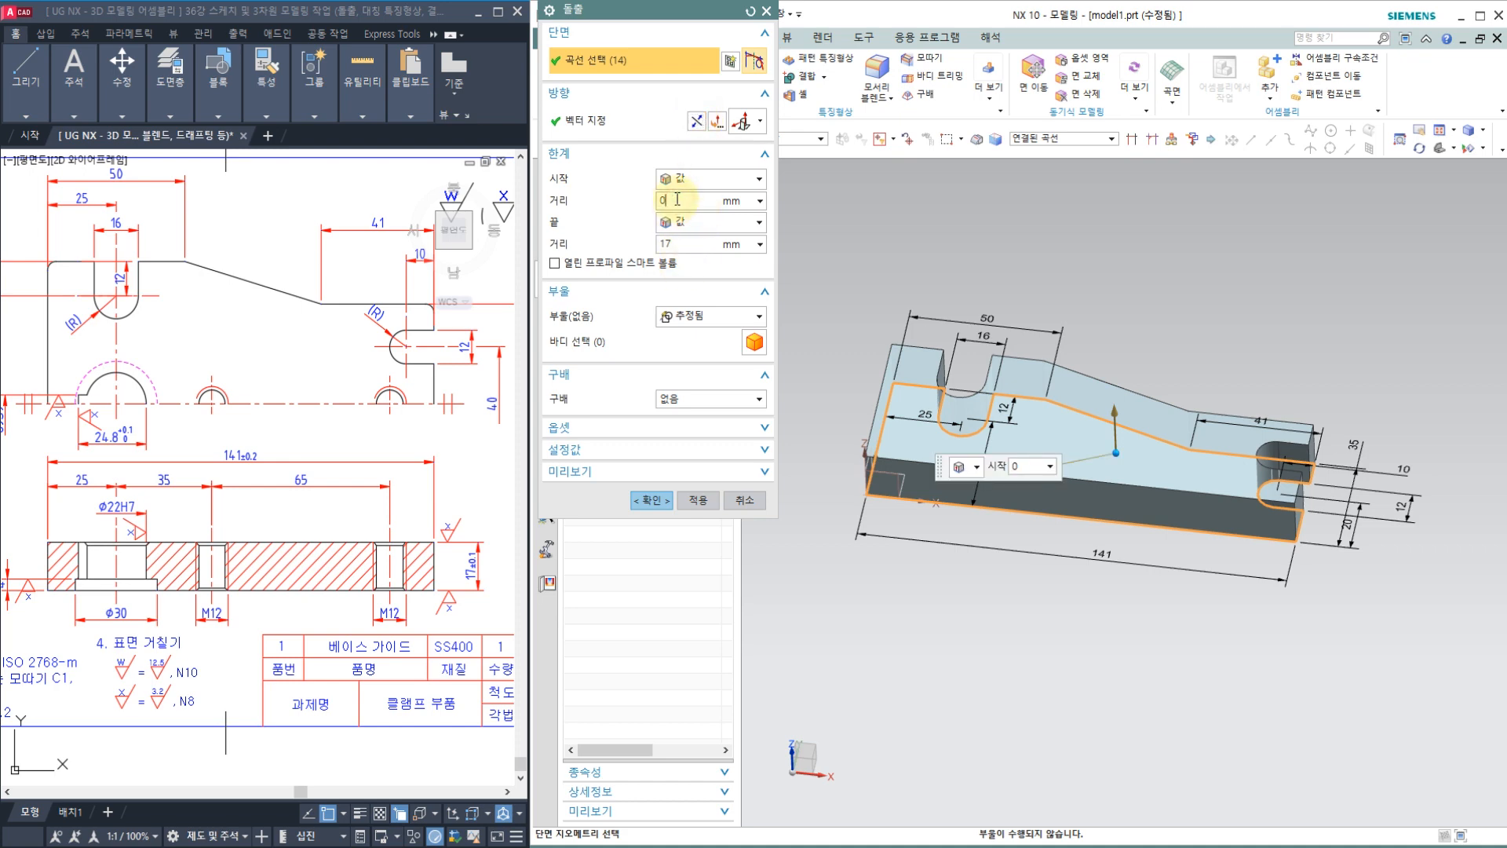
{"action": "left_click", "coordinate": [678, 243]}
{"action": "left_click", "coordinate": [682, 244]}
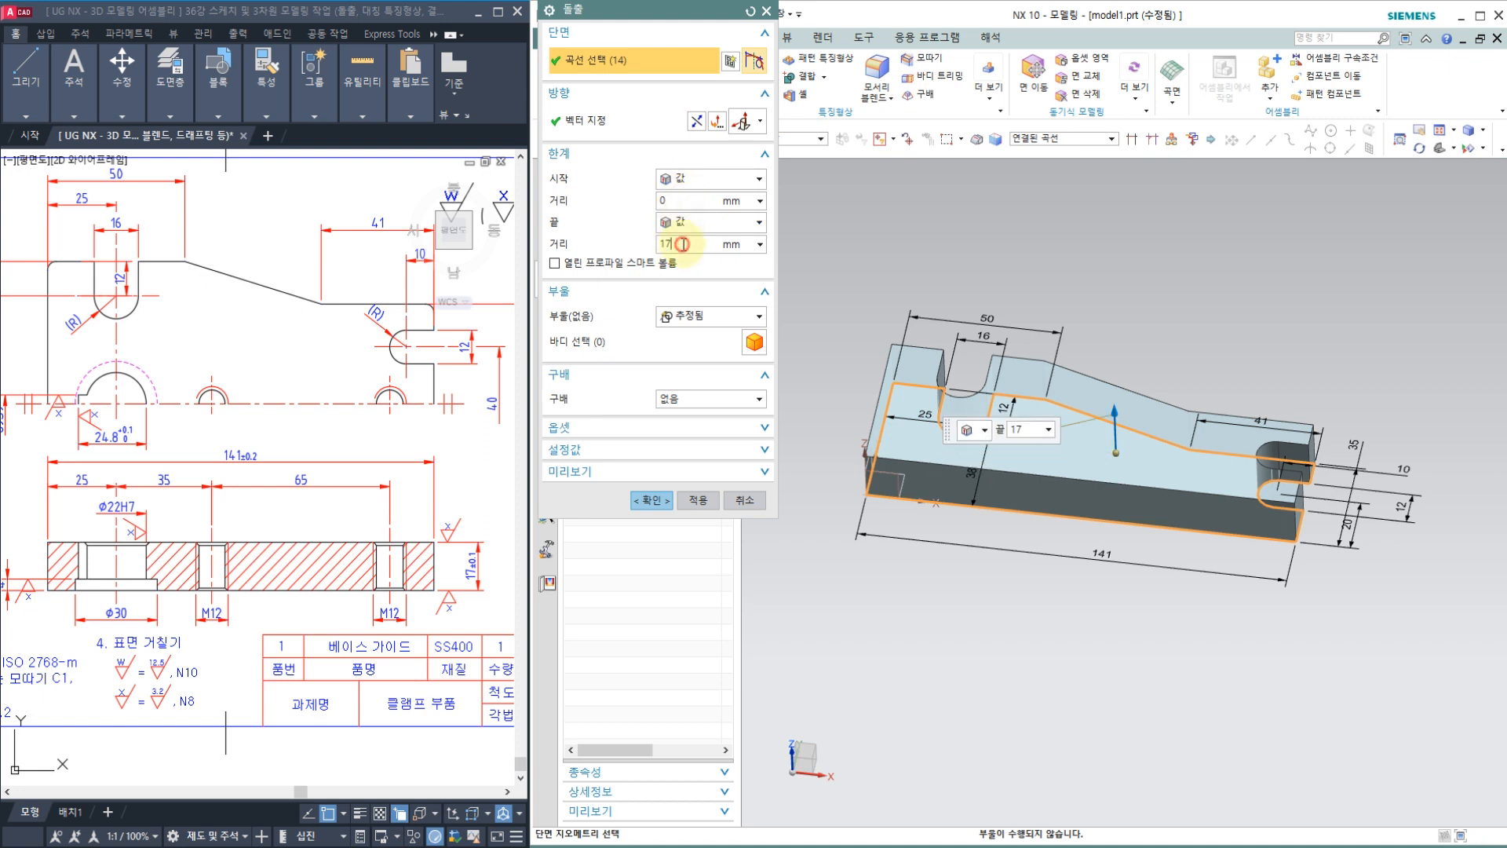
{"action": "left_click", "coordinate": [698, 500]}
{"action": "mouse_move", "coordinate": [895, 515]}
{"action": "middle_mouse_down"}
{"action": "mouse_move", "coordinate": [913, 556]}
{"action": "mouse_move", "coordinate": [887, 626]}
{"action": "mouse_move", "coordinate": [911, 597]}
{"action": "middle_mouse_up"}
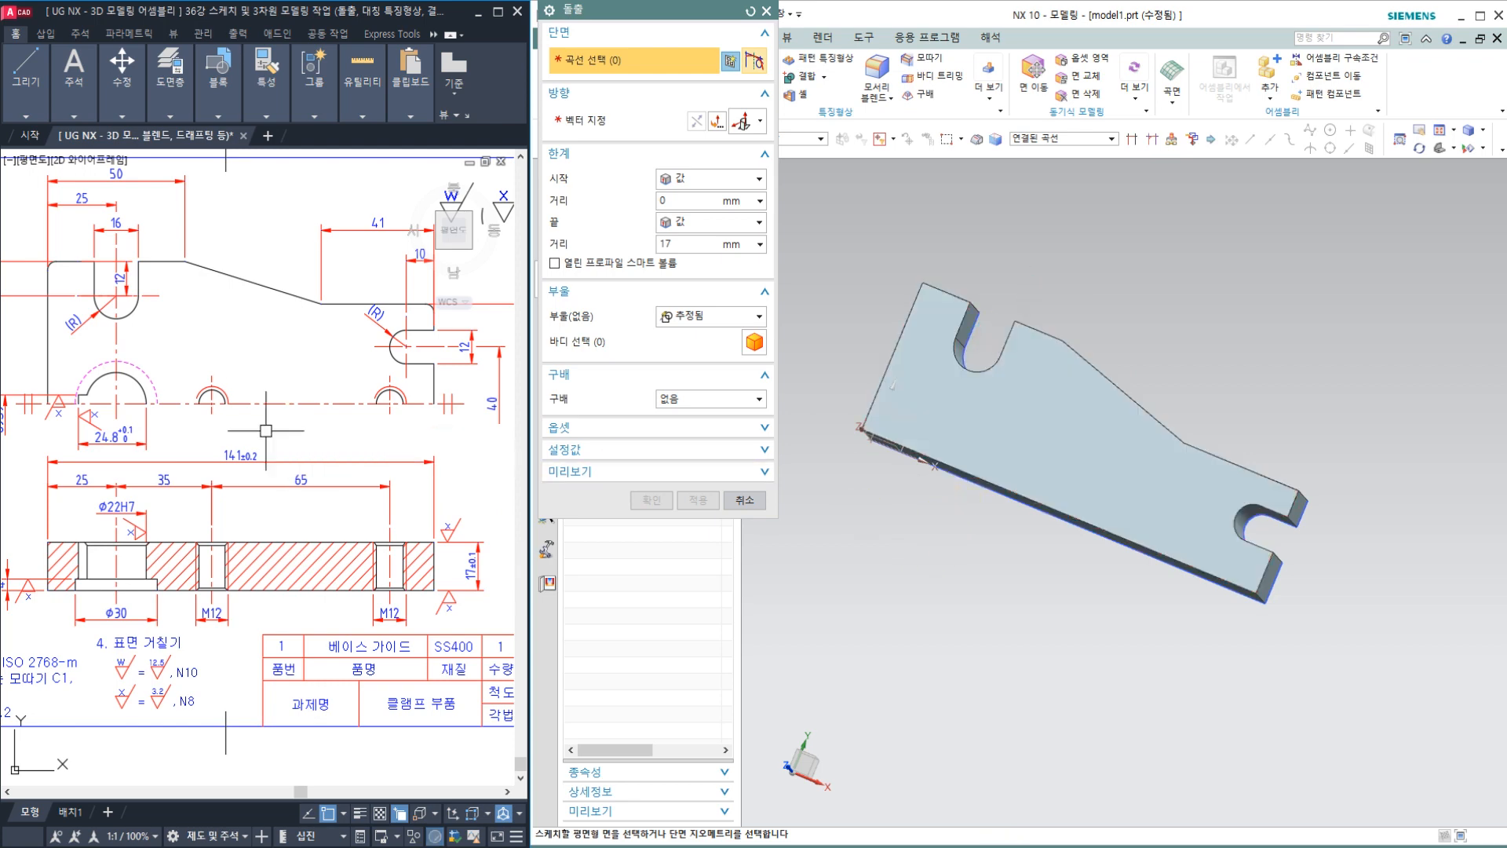
Examine the outline's upper left and upper right outer corners in the AutoCAD drawing.
{"action": "scroll", "coordinate": [88, 295], "scroll_direction": "up", "scroll_amount": 4}
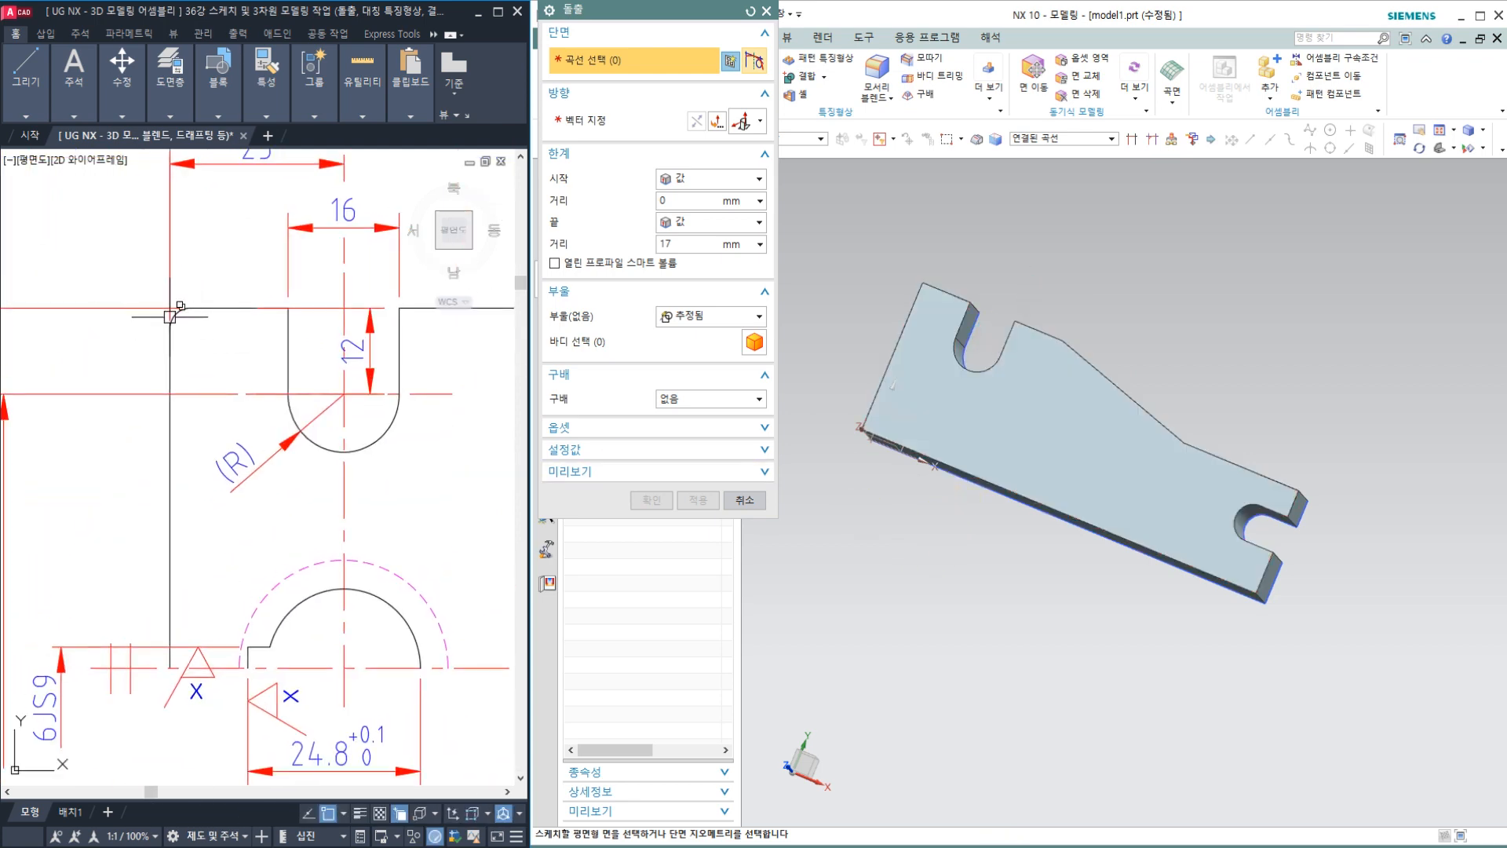
{"action": "scroll", "coordinate": [169, 315], "scroll_direction": "down", "scroll_amount": 4}
{"action": "scroll", "coordinate": [359, 387], "scroll_direction": "up", "scroll_amount": 4}
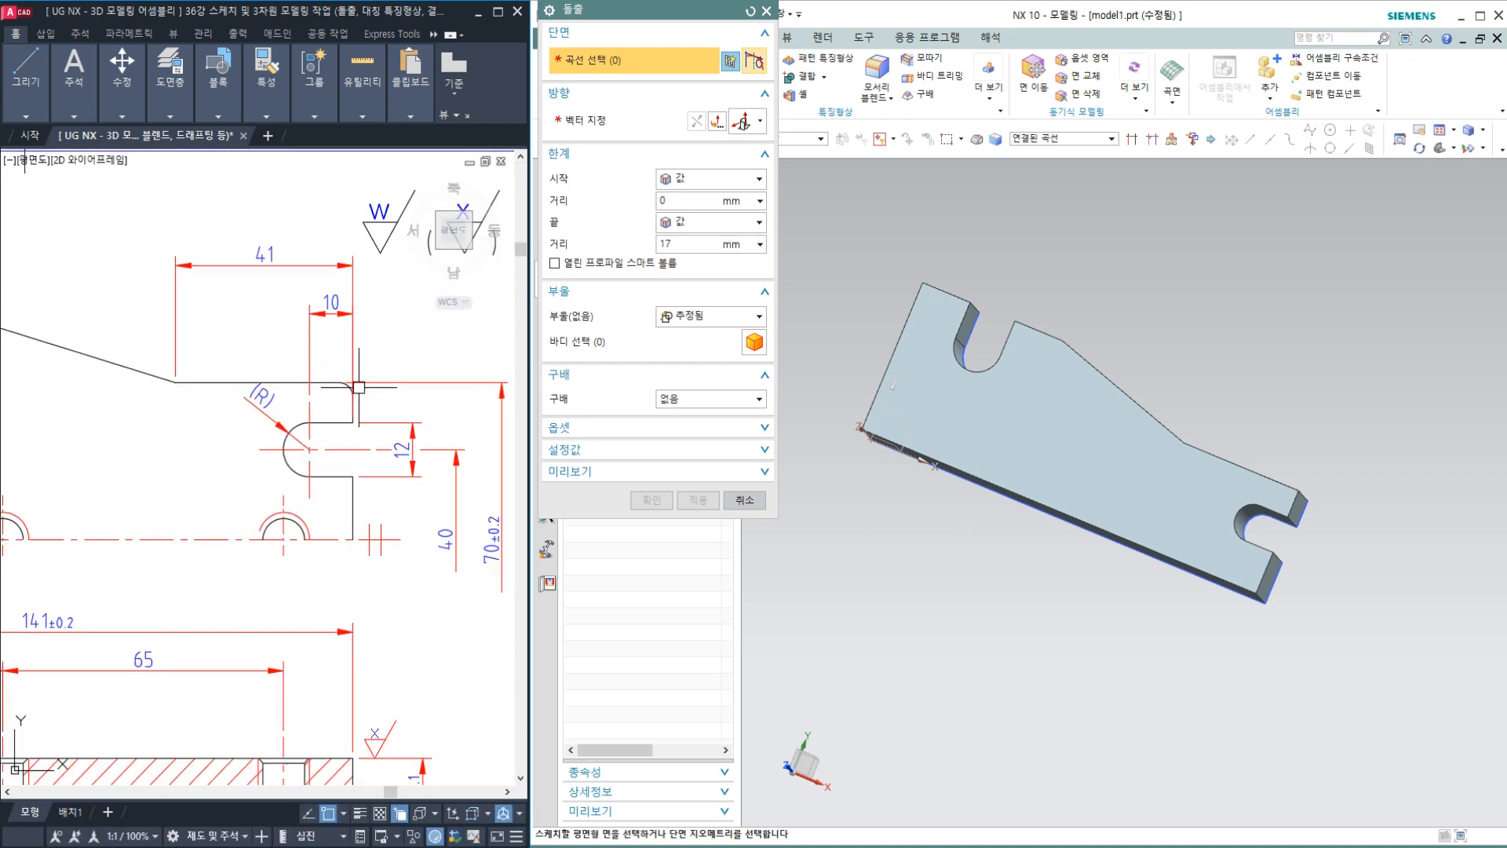
{"action": "scroll", "coordinate": [201, 424], "scroll_direction": "down", "scroll_amount": 3}
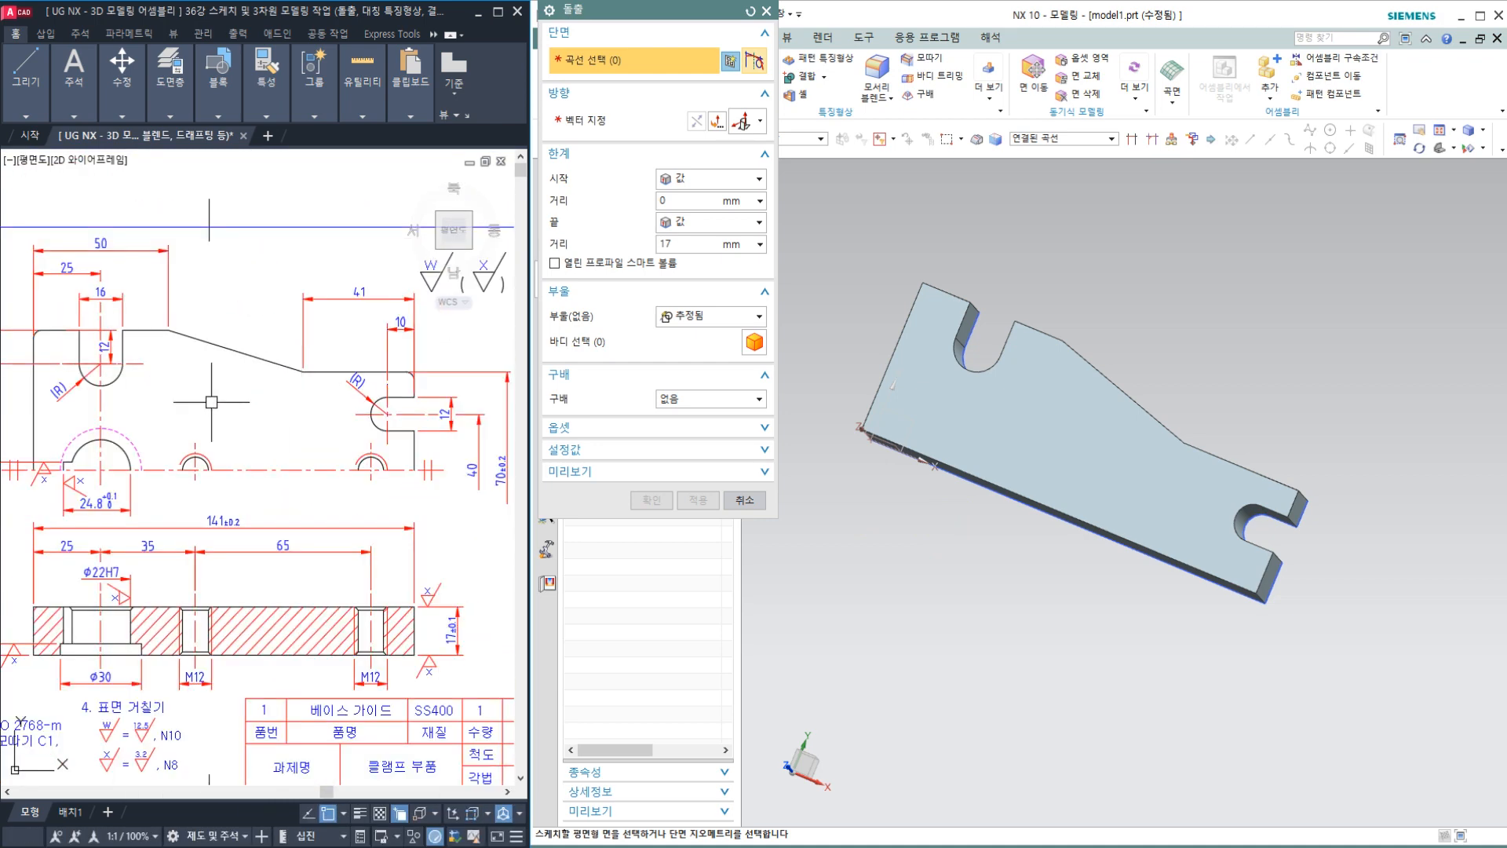
Round the half plate's two outer vertical corner edges with a 3 mm Edge Blend.
{"action": "scroll", "coordinate": [226, 383], "scroll_direction": "up", "scroll_amount": 5}
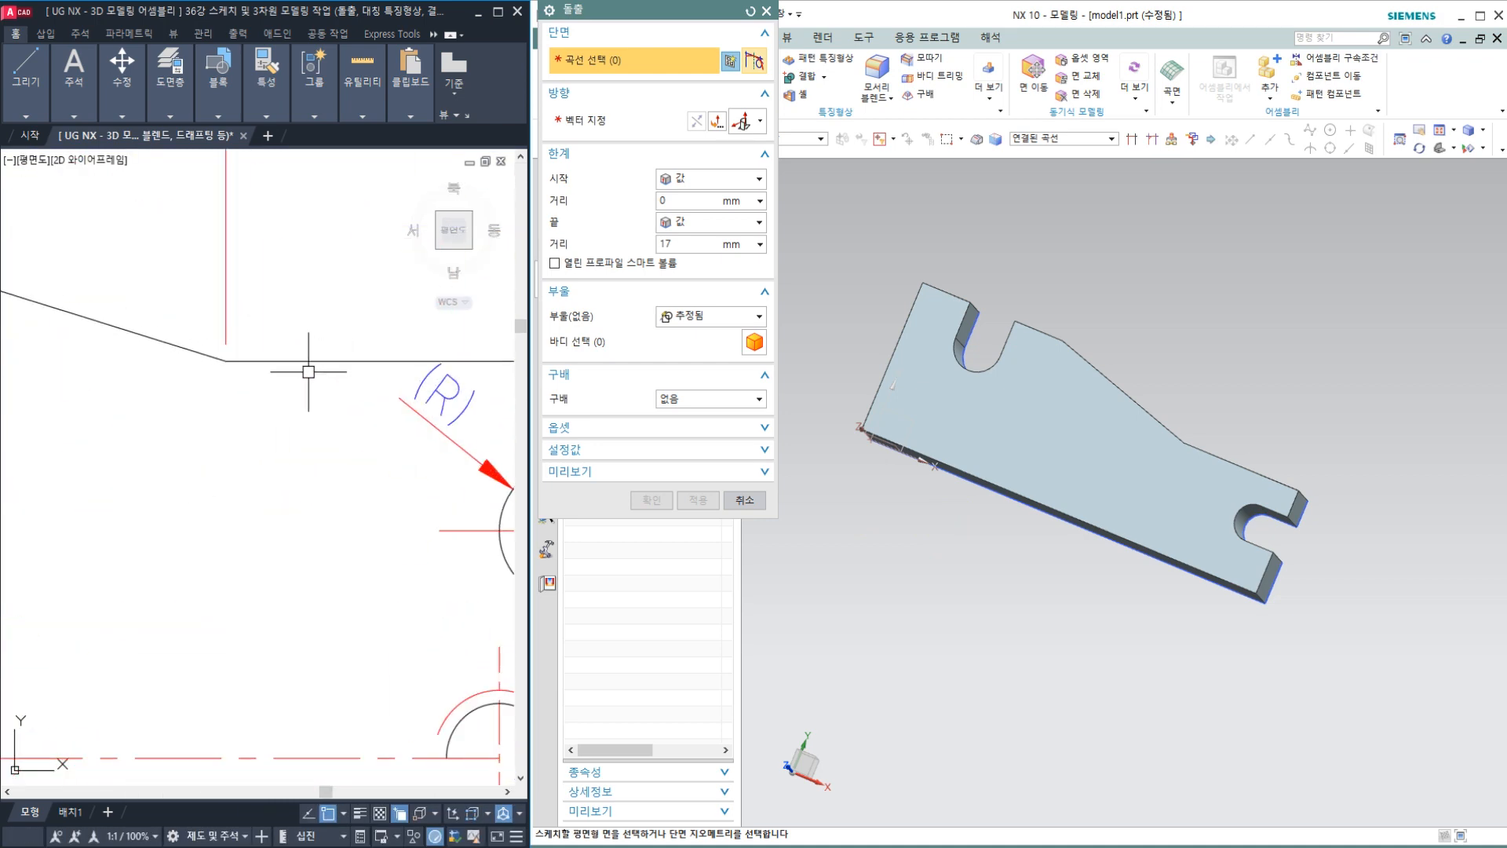
{"action": "scroll", "coordinate": [194, 363], "scroll_direction": "down", "scroll_amount": 5}
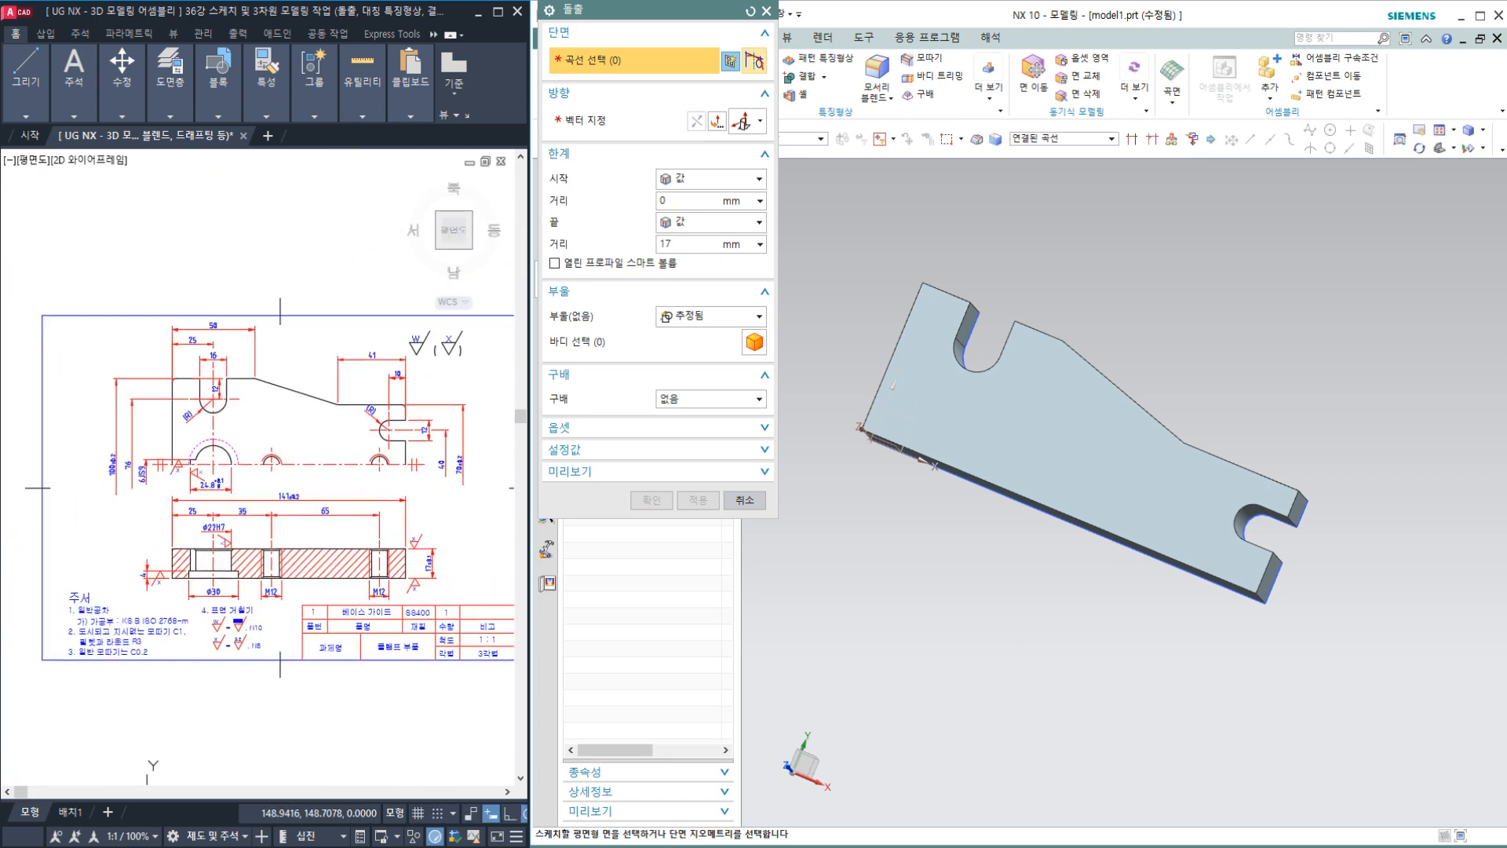
{"action": "scroll", "coordinate": [303, 388], "scroll_direction": "up", "scroll_amount": 5}
{"action": "scroll", "coordinate": [205, 370], "scroll_direction": "down", "scroll_amount": 4}
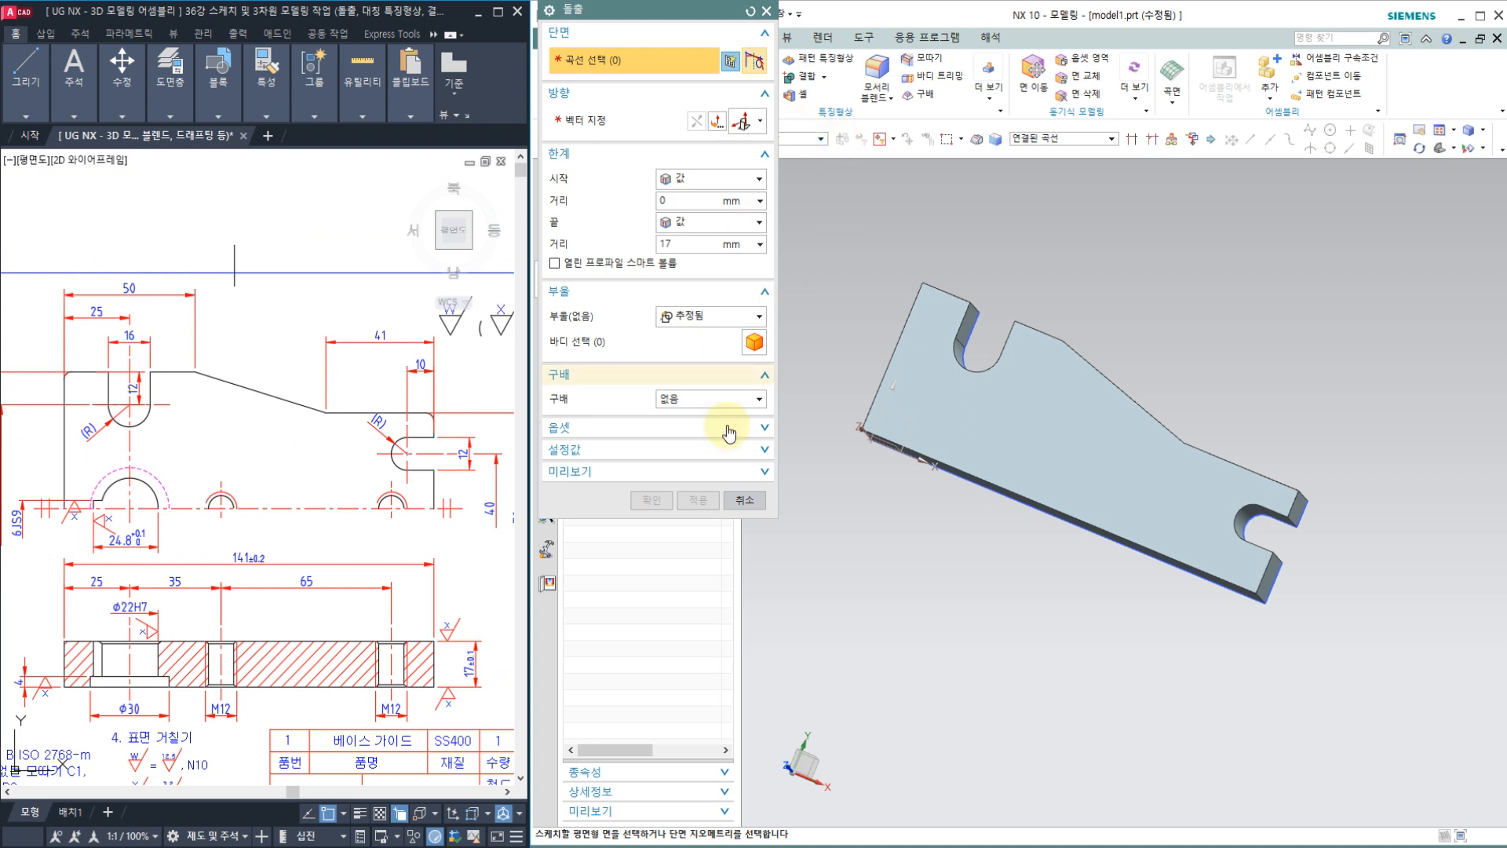
{"action": "left_click", "coordinate": [745, 500]}
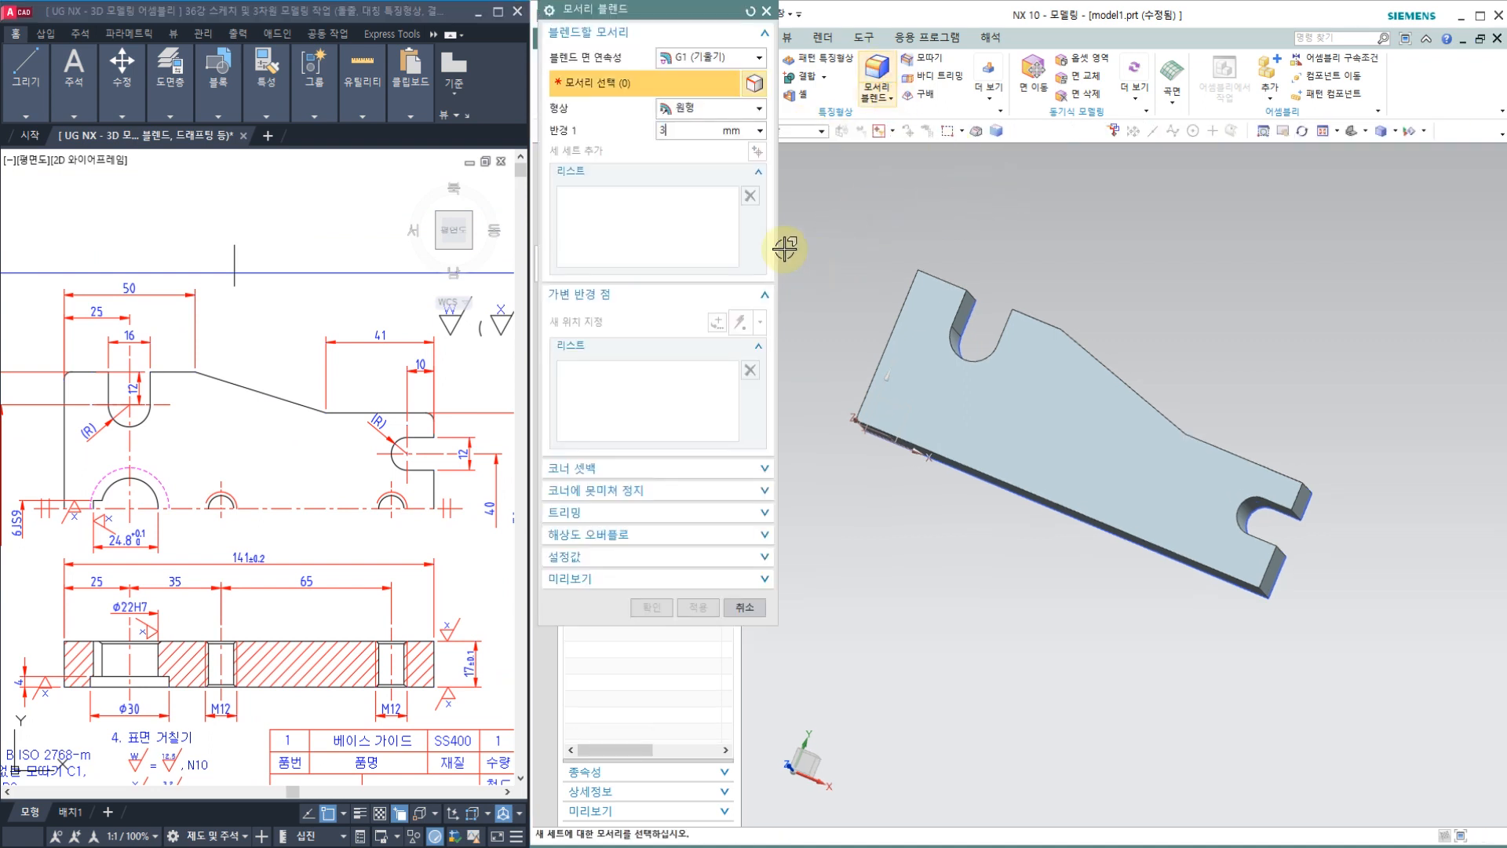
{"action": "scroll", "coordinate": [1272, 515], "scroll_direction": "up", "scroll_amount": 2}
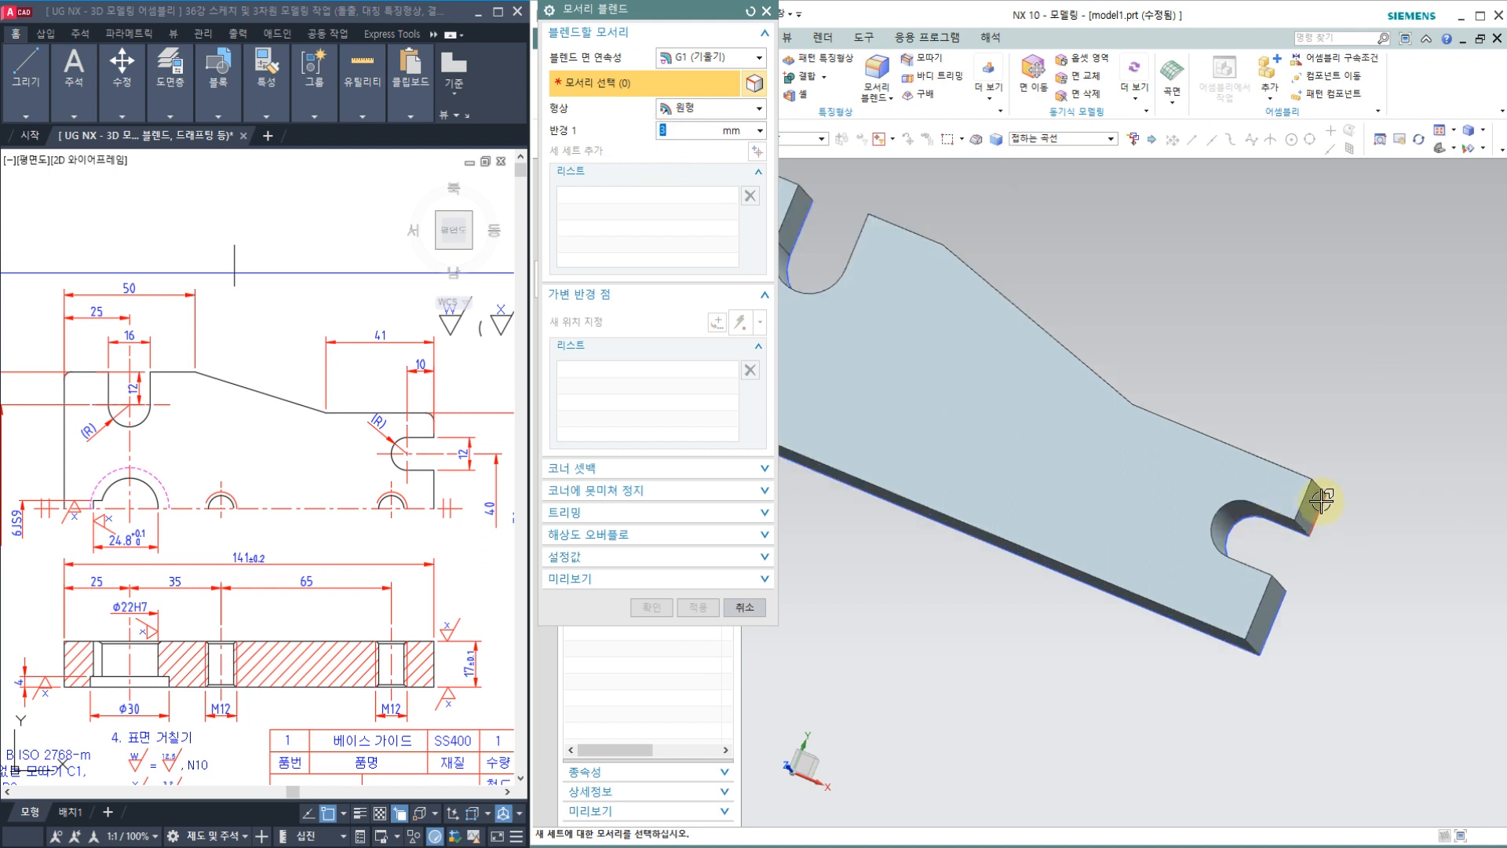
{"action": "left_click", "coordinate": [1297, 449]}
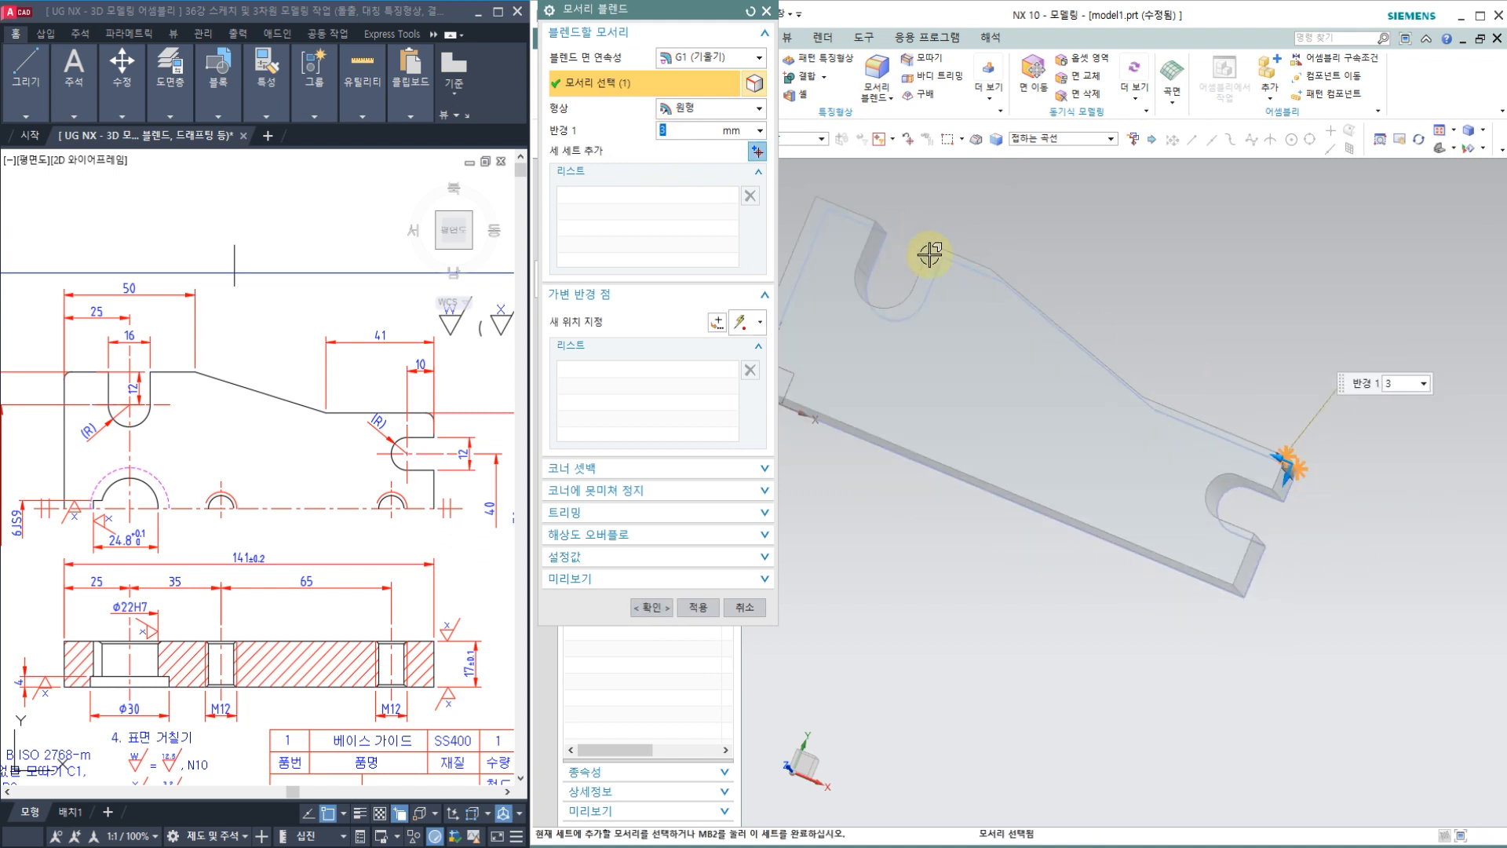
{"action": "middle_click_drag", "start_coordinate": [1066, 158], "coordinate": [869, 269]}
{"action": "left_click", "coordinate": [857, 281]}
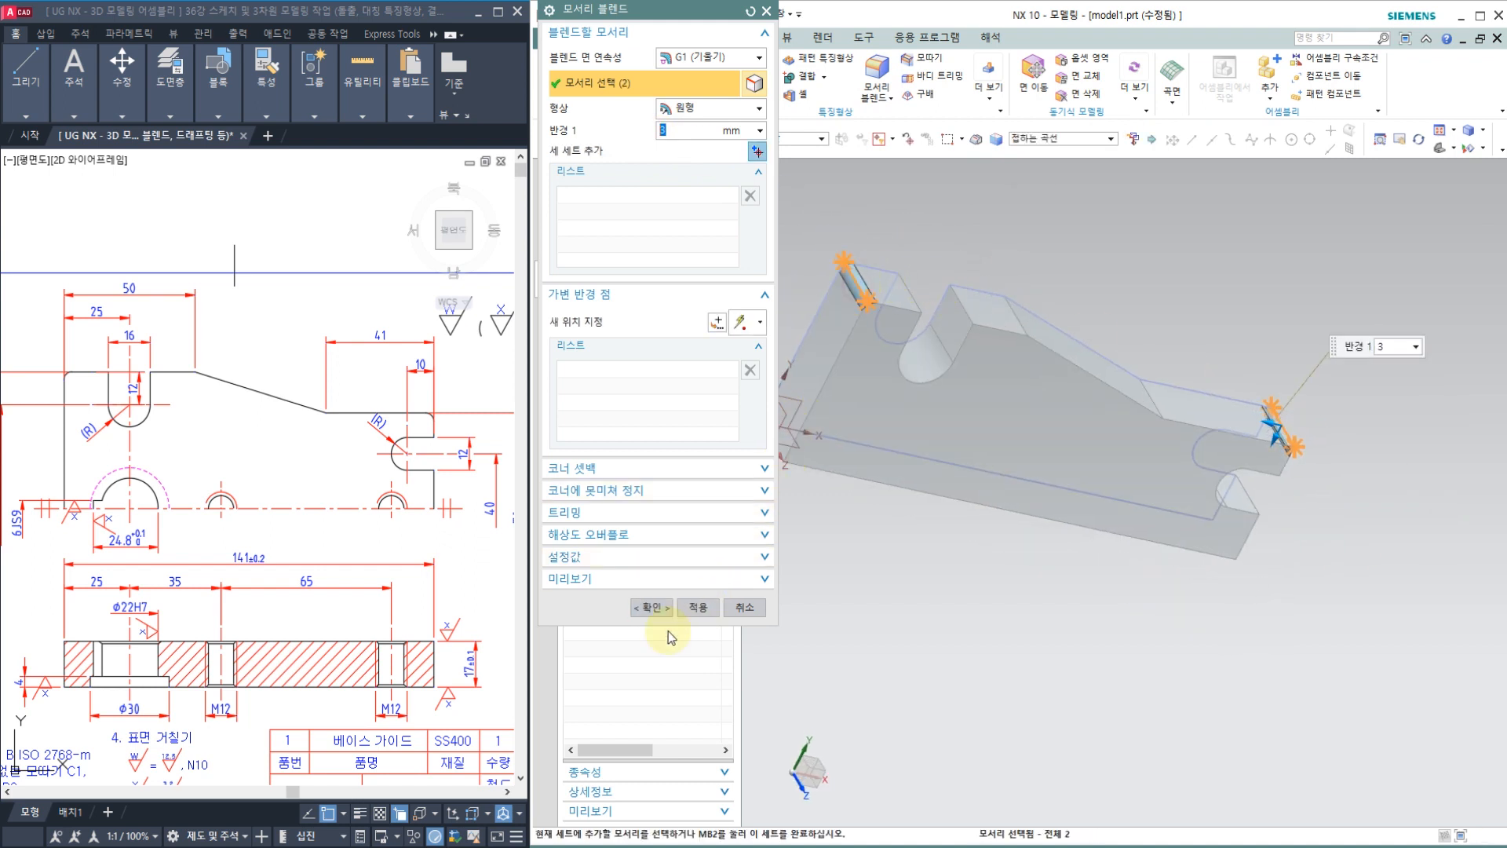
{"action": "left_click", "coordinate": [652, 607]}
Mirror the extrusion and the edge blend about the half plate's long straight side face.
{"action": "middle_click_drag", "start_coordinate": [1037, 565], "coordinate": [1022, 349]}
{"action": "left_click", "coordinate": [989, 72]}
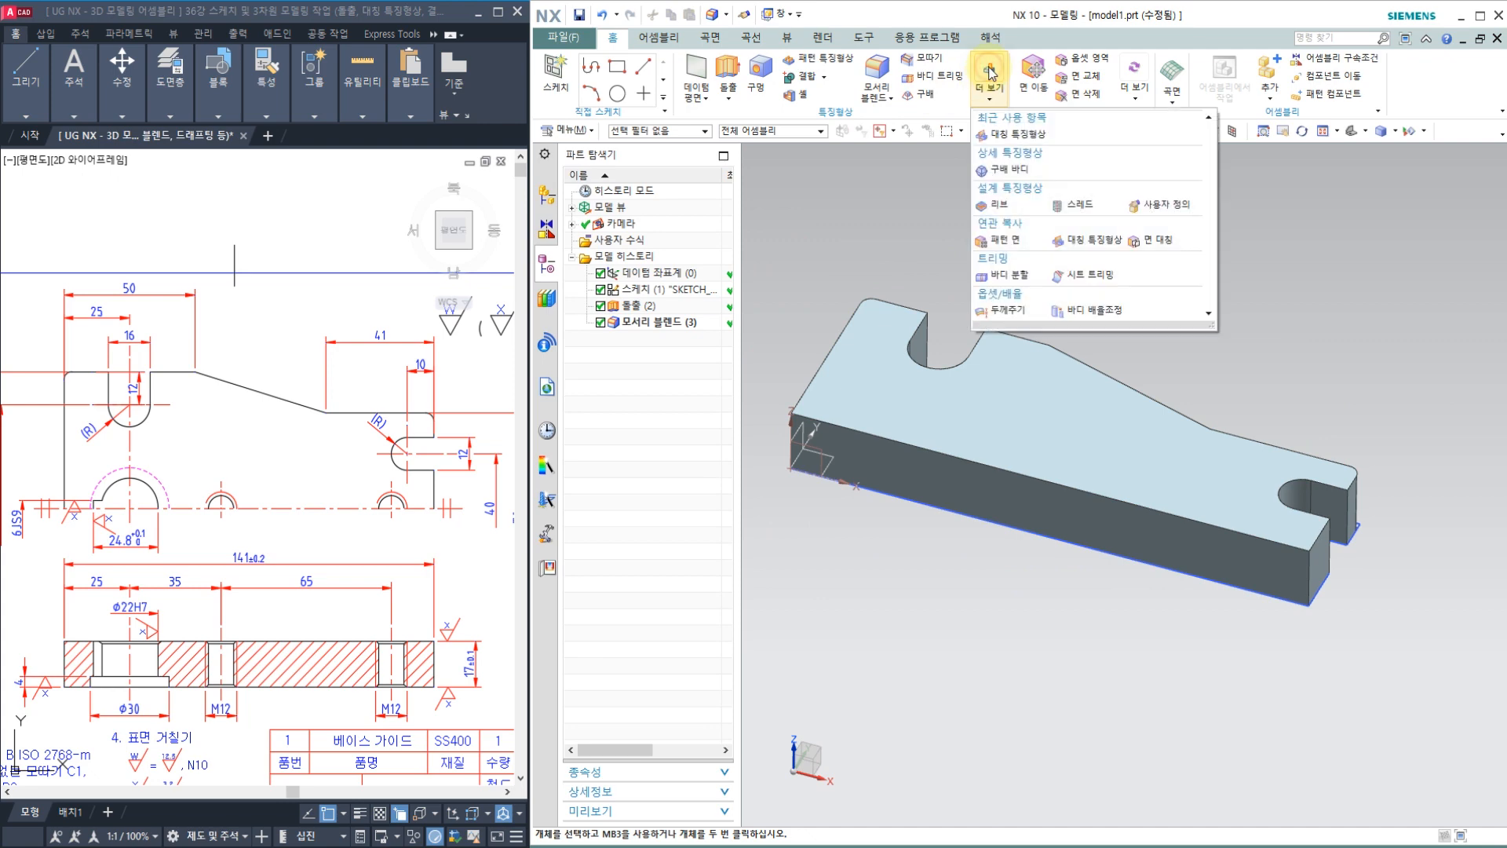
{"action": "left_click", "coordinate": [1103, 244]}
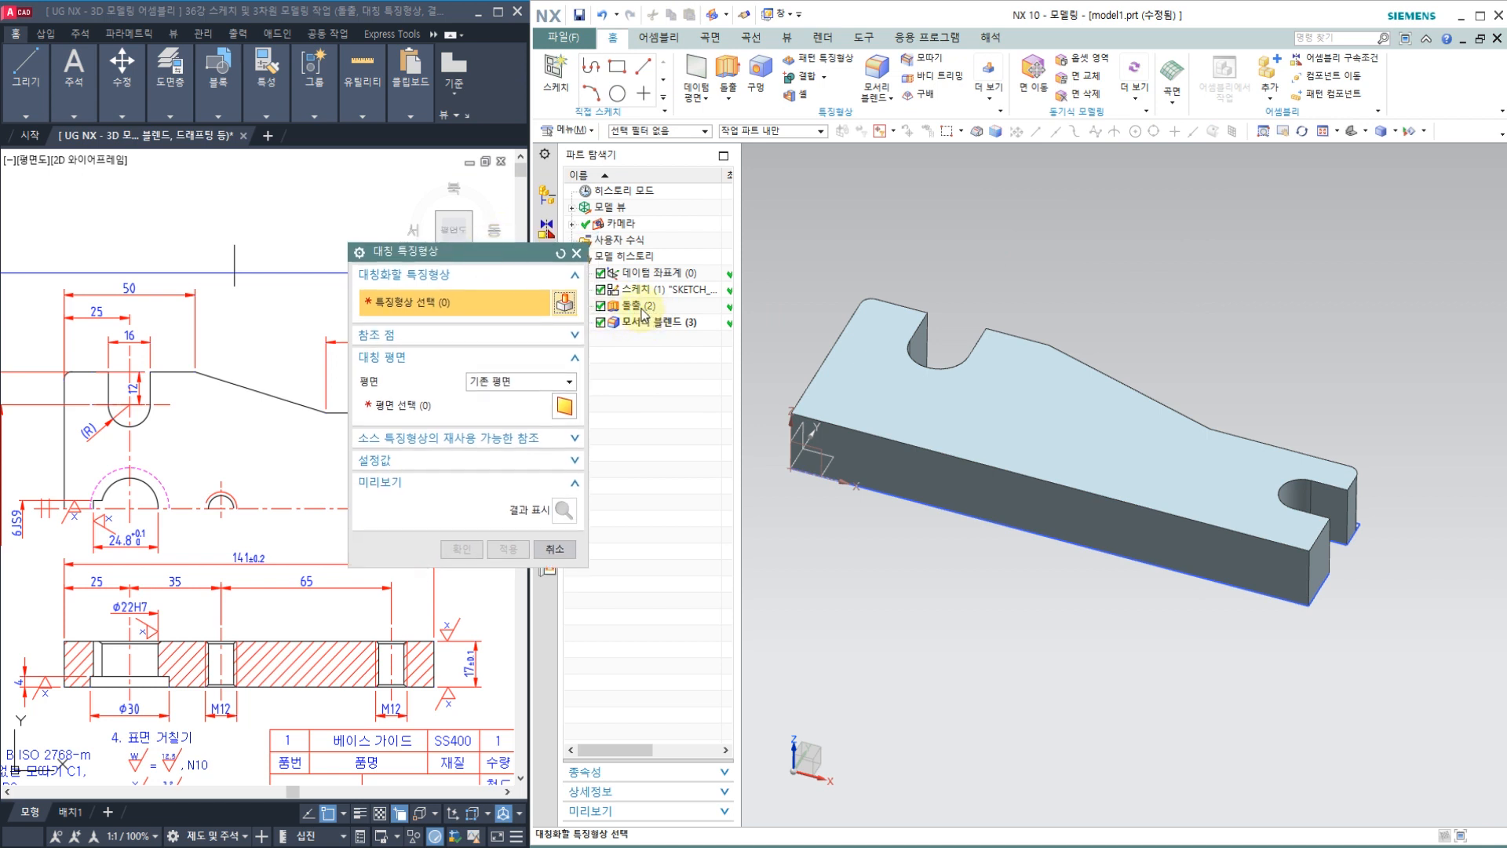
{"action": "left_click", "coordinate": [643, 312]}
{"action": "left_click", "coordinate": [640, 319]}
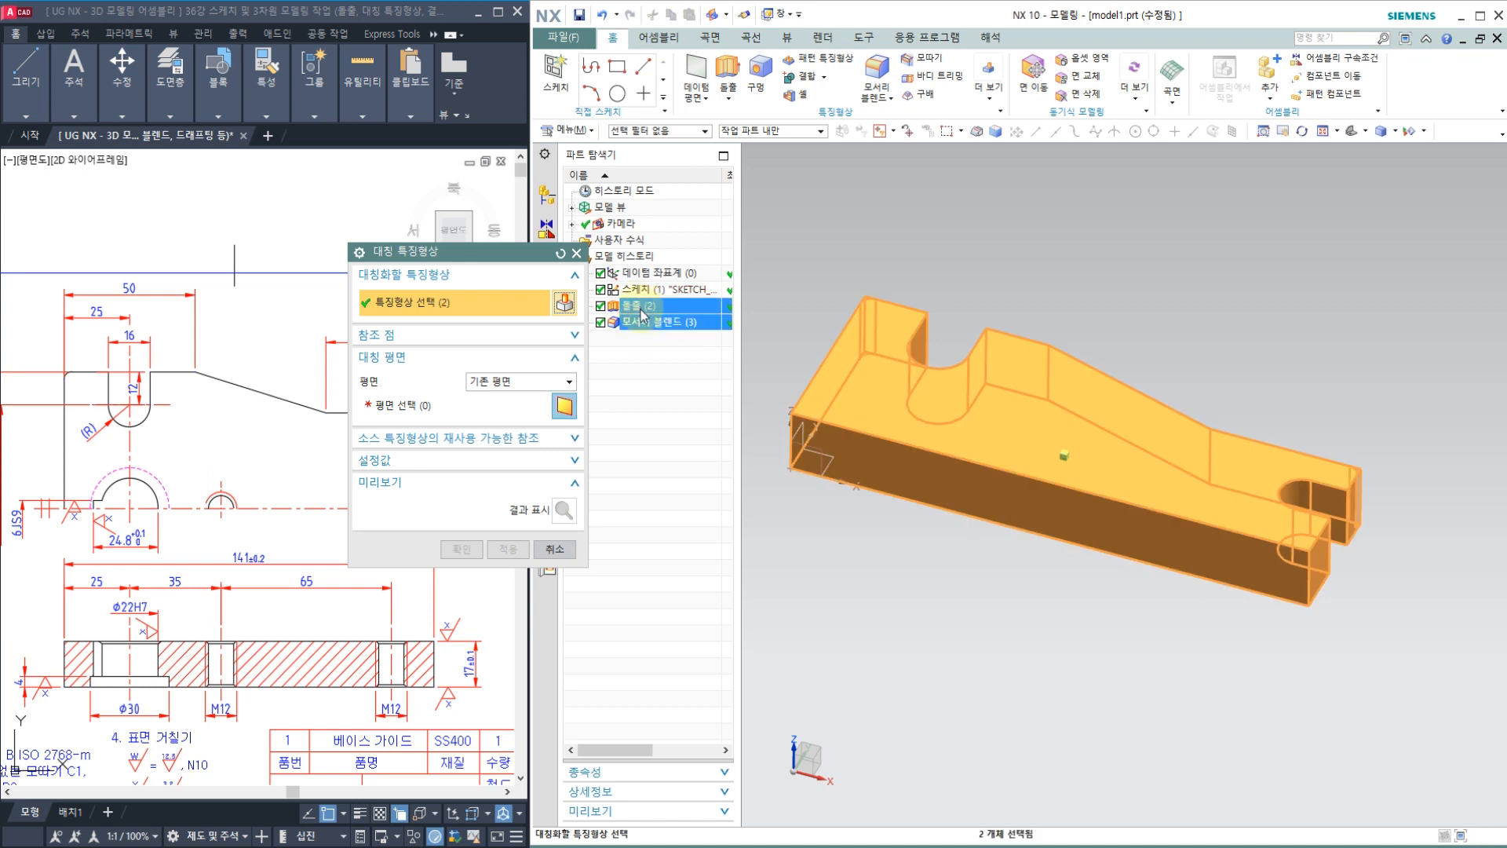
{"action": "left_click", "coordinate": [425, 413]}
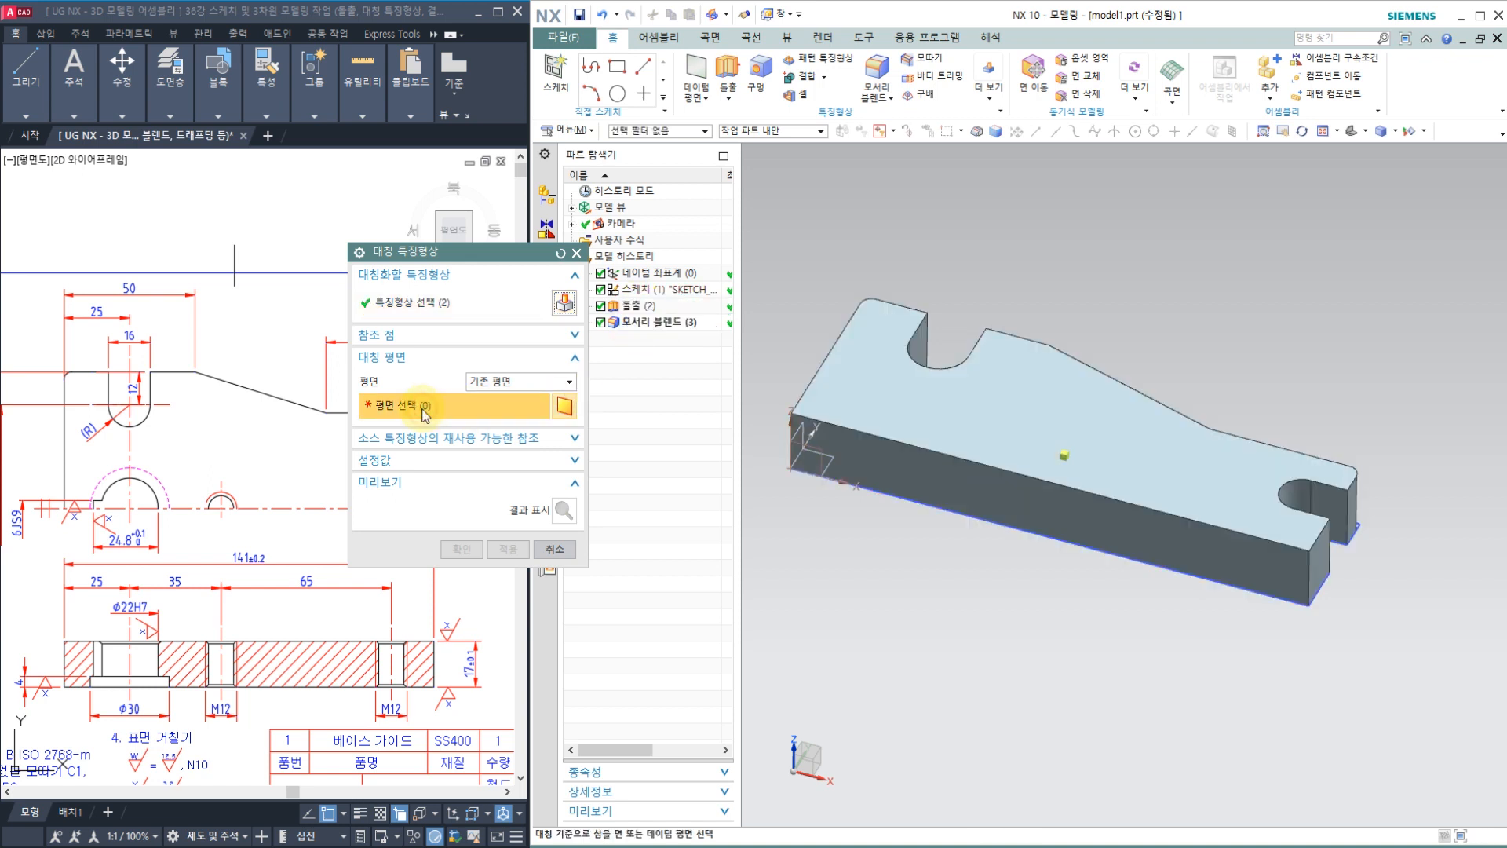
{"action": "left_click", "coordinate": [1012, 514]}
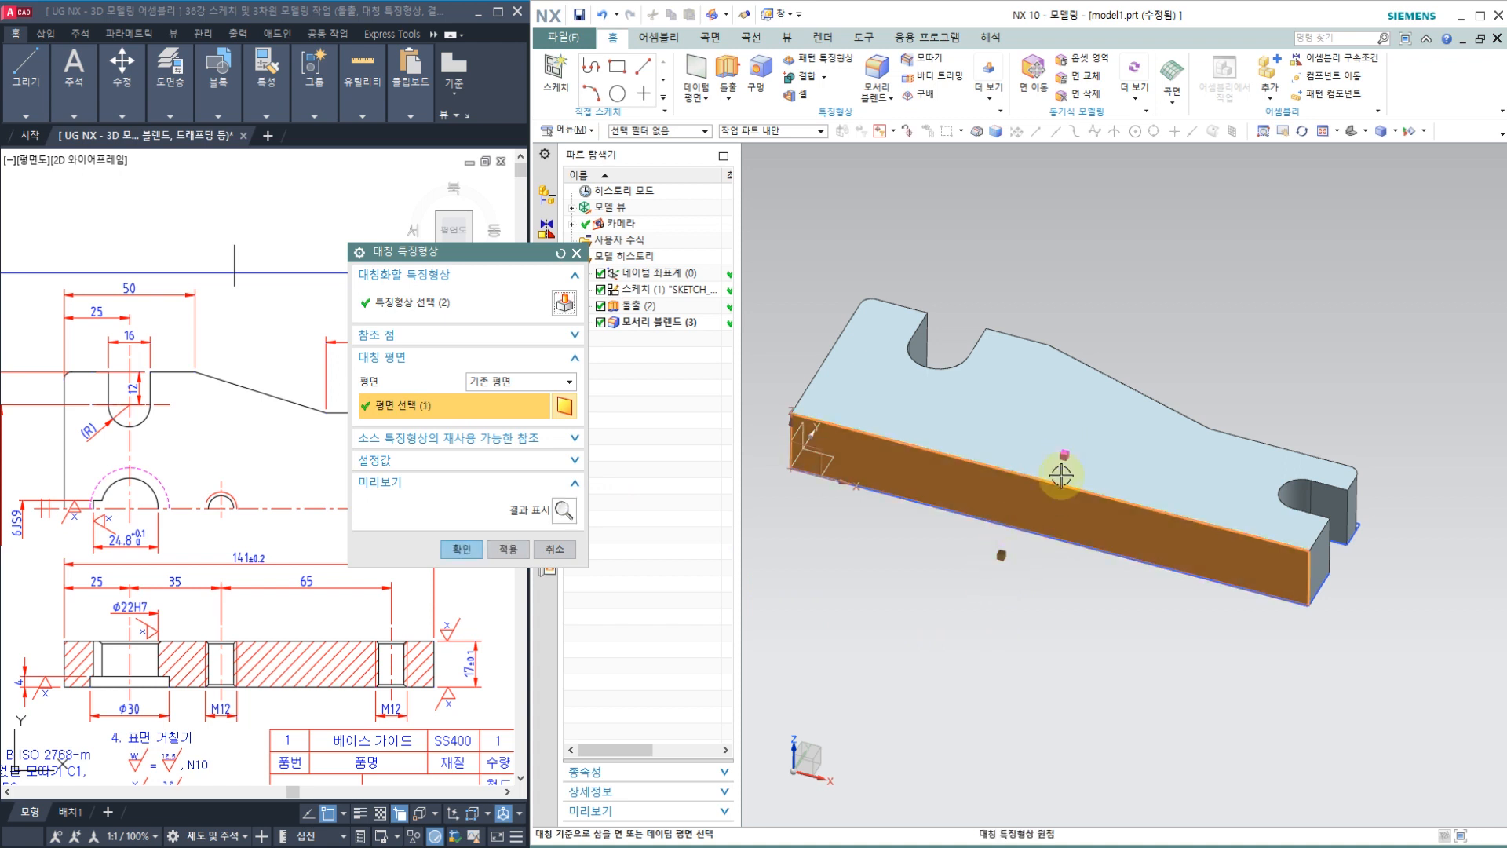
{"action": "left_click", "coordinate": [564, 511]}
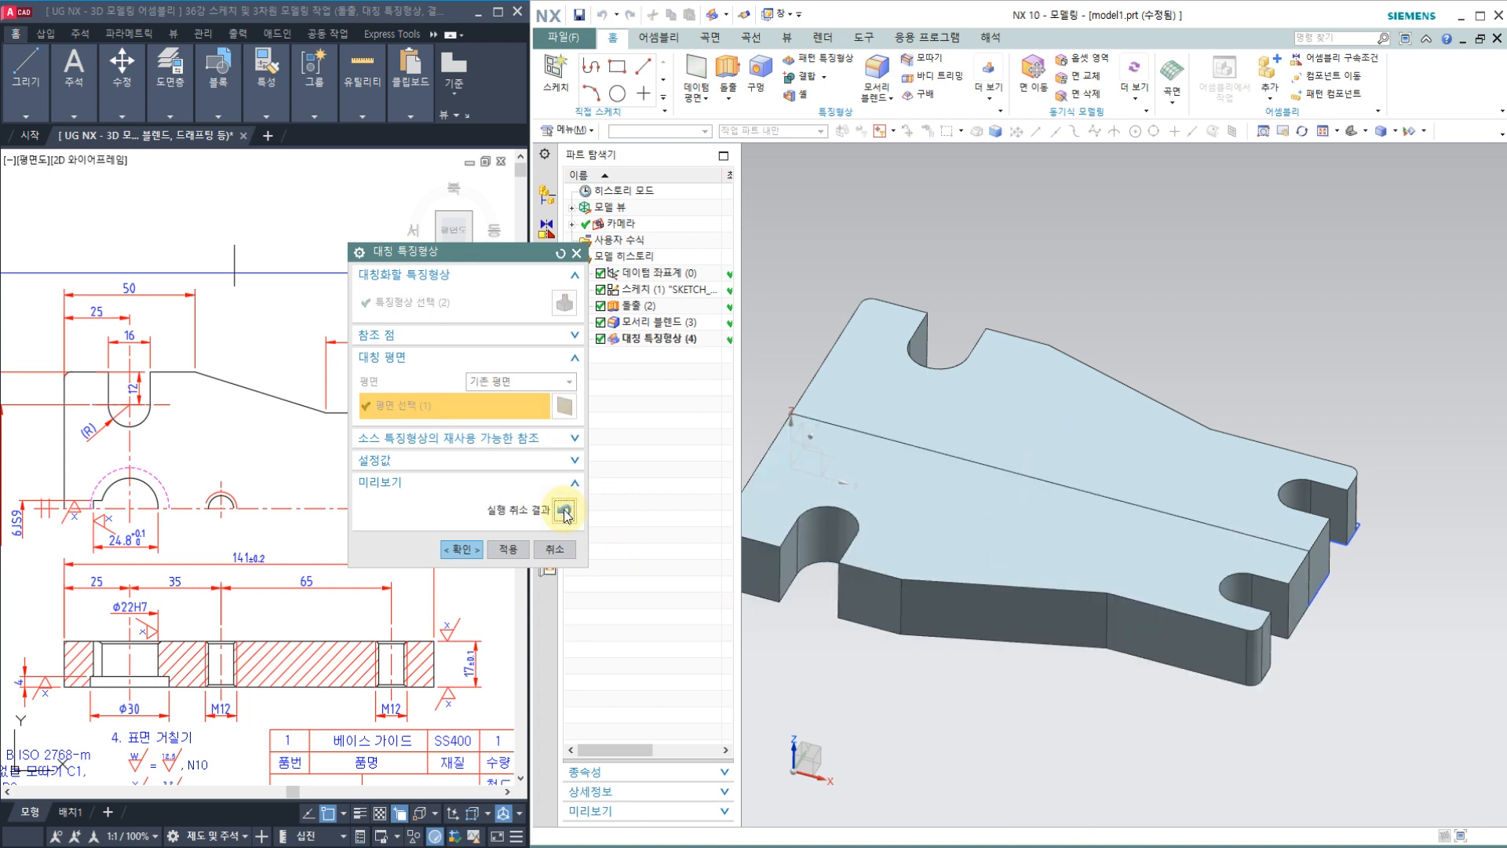
{"action": "left_click", "coordinate": [461, 549]}
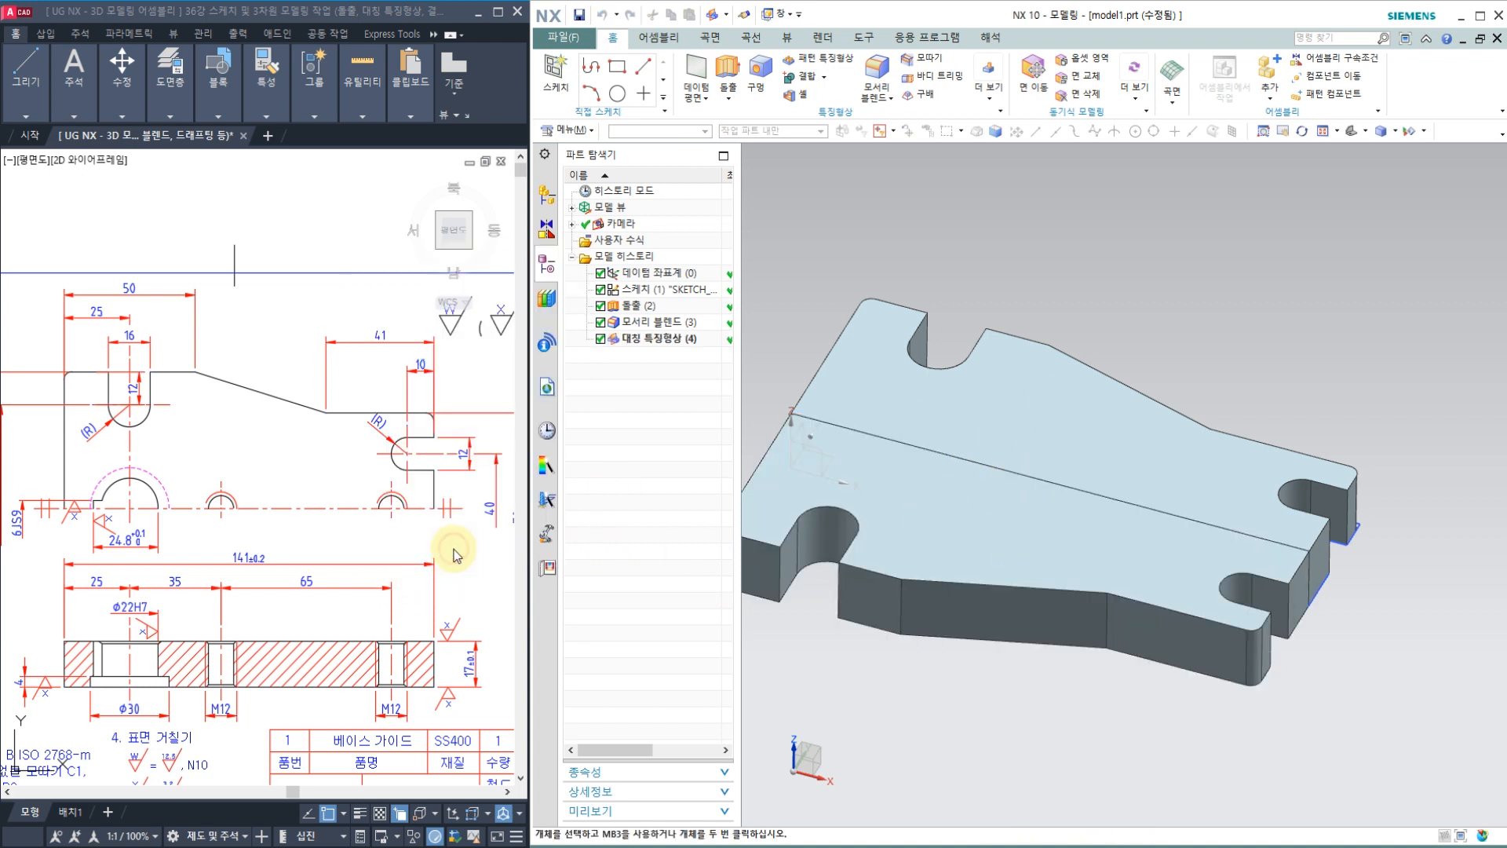
Unite the original half plate as target with its mirrored half as tool.
{"action": "left_click", "coordinate": [891, 434]}
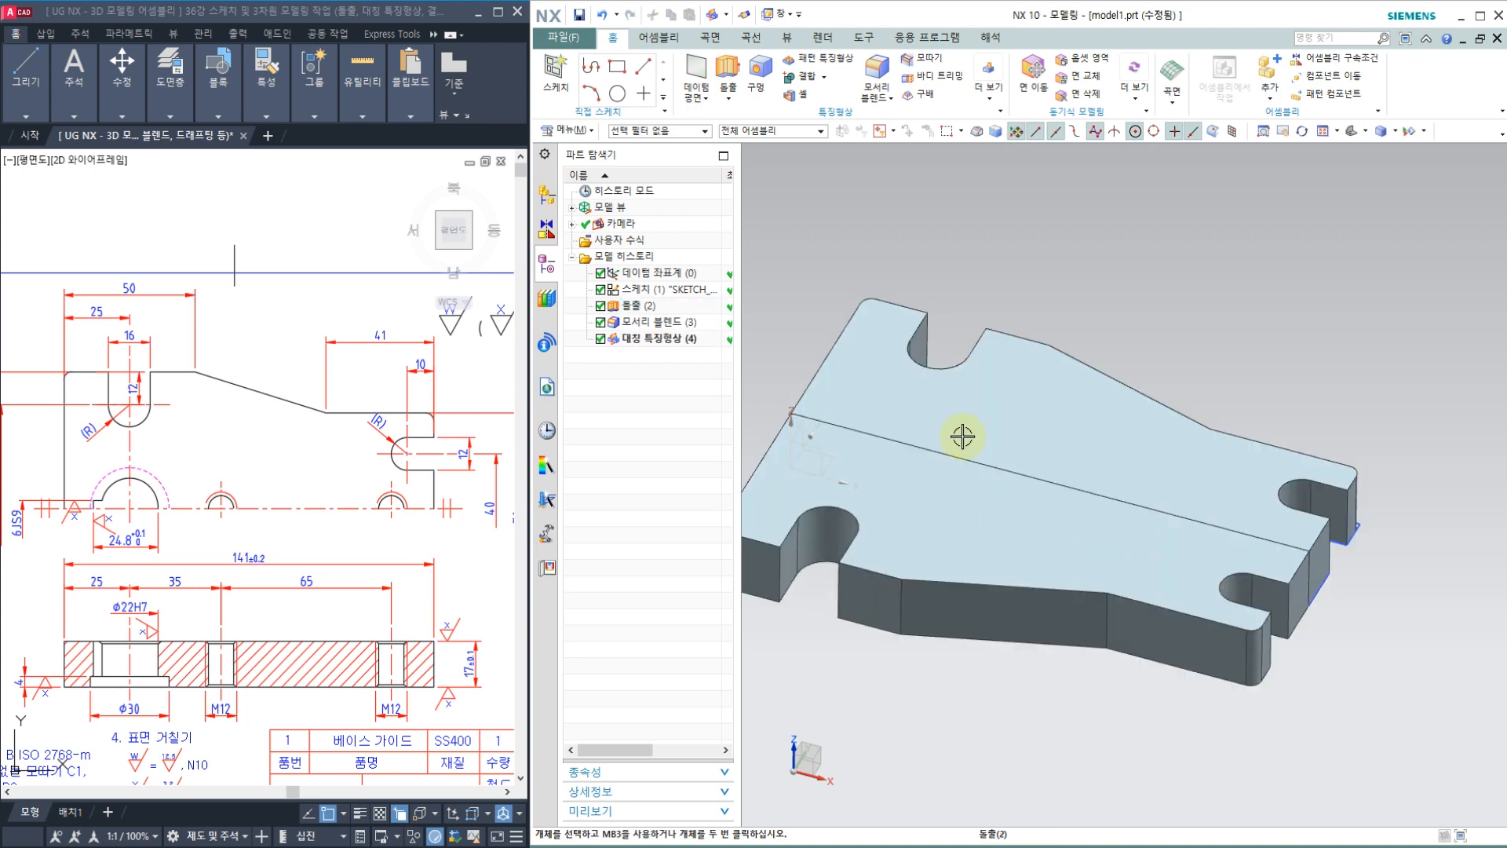
{"action": "left_click", "coordinate": [808, 79]}
{"action": "left_click", "coordinate": [1029, 402]}
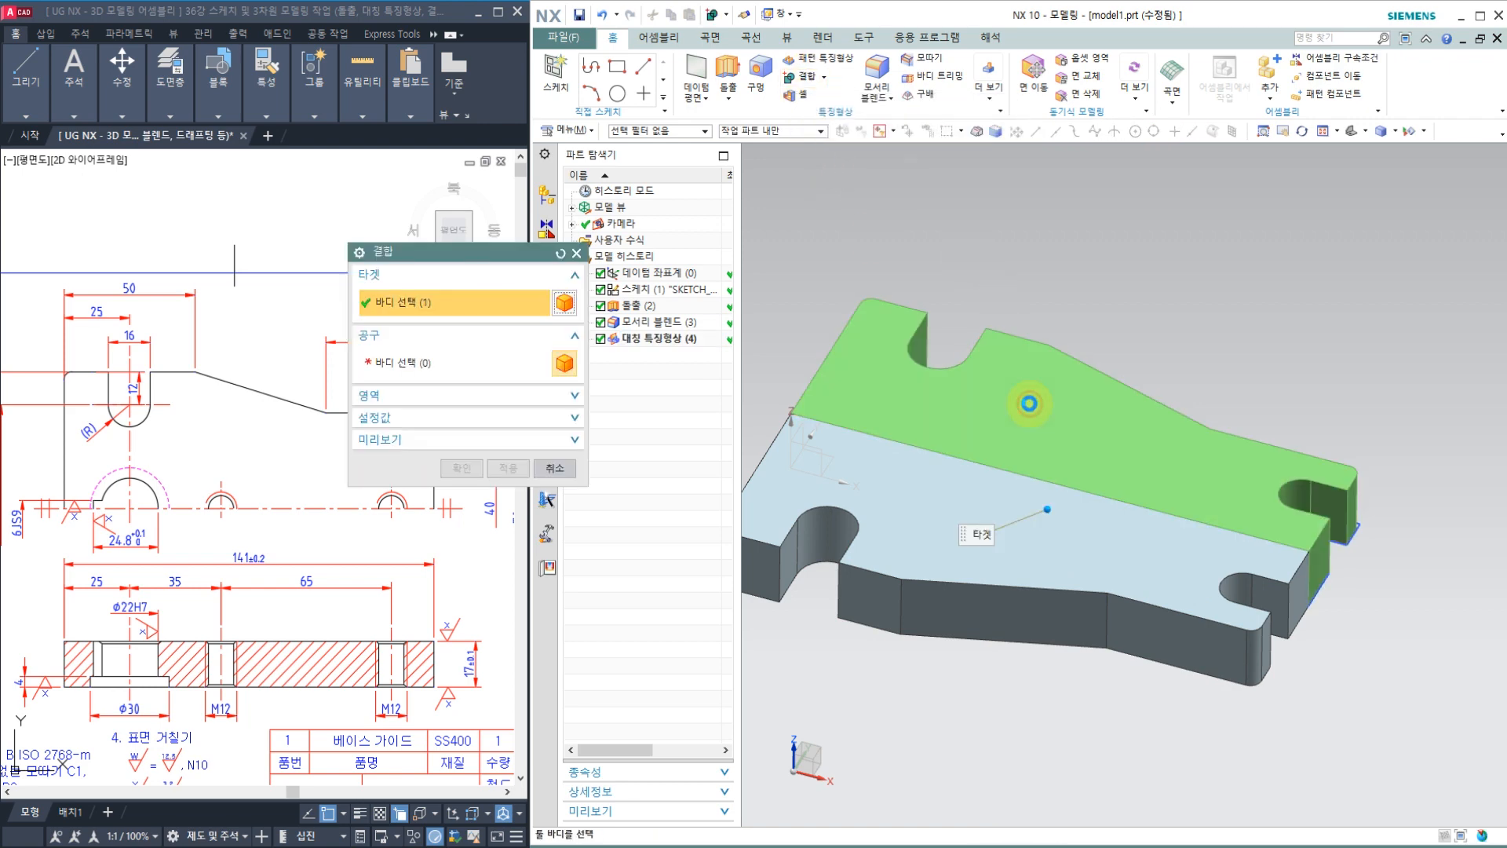
{"action": "left_click", "coordinate": [985, 503]}
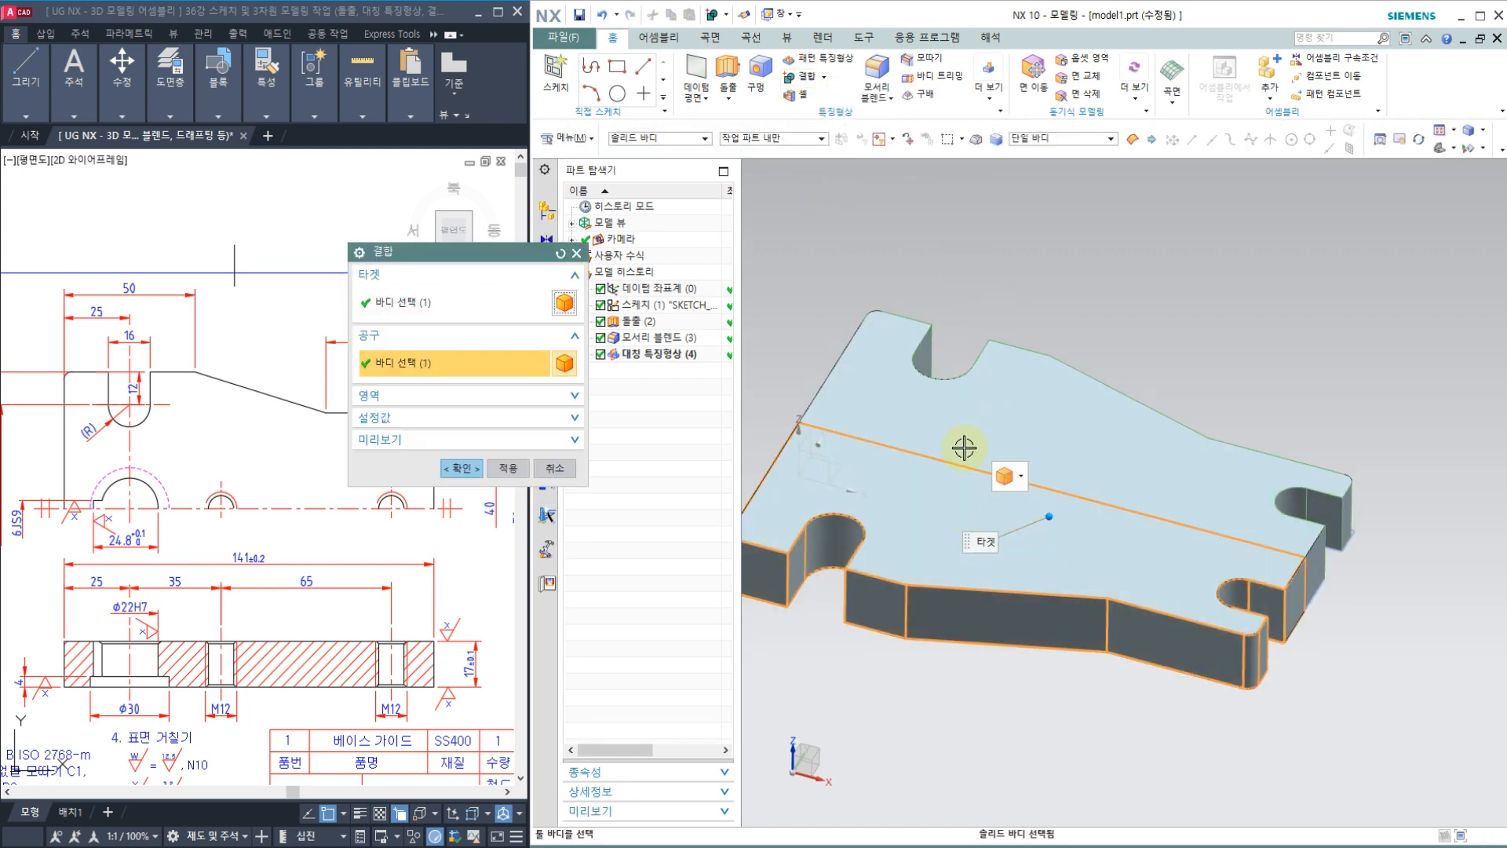
{"action": "left_click", "coordinate": [460, 469]}
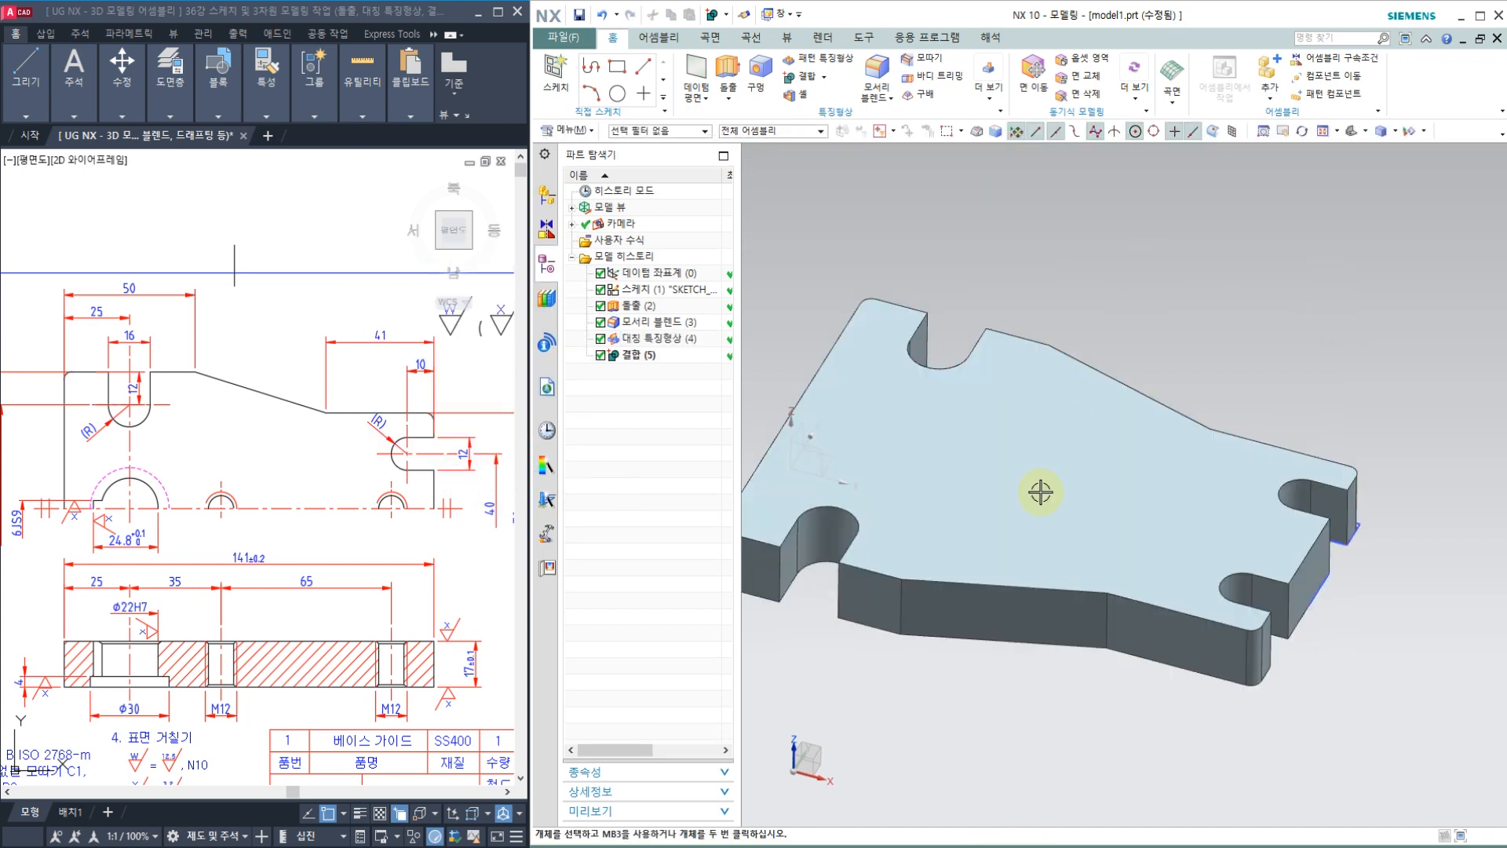
Examine the stepped hole in the drawing's plan and section views for its diameters, depth and position.
{"action": "middle_click_drag", "start_coordinate": [1064, 450], "coordinate": [1201, 320]}
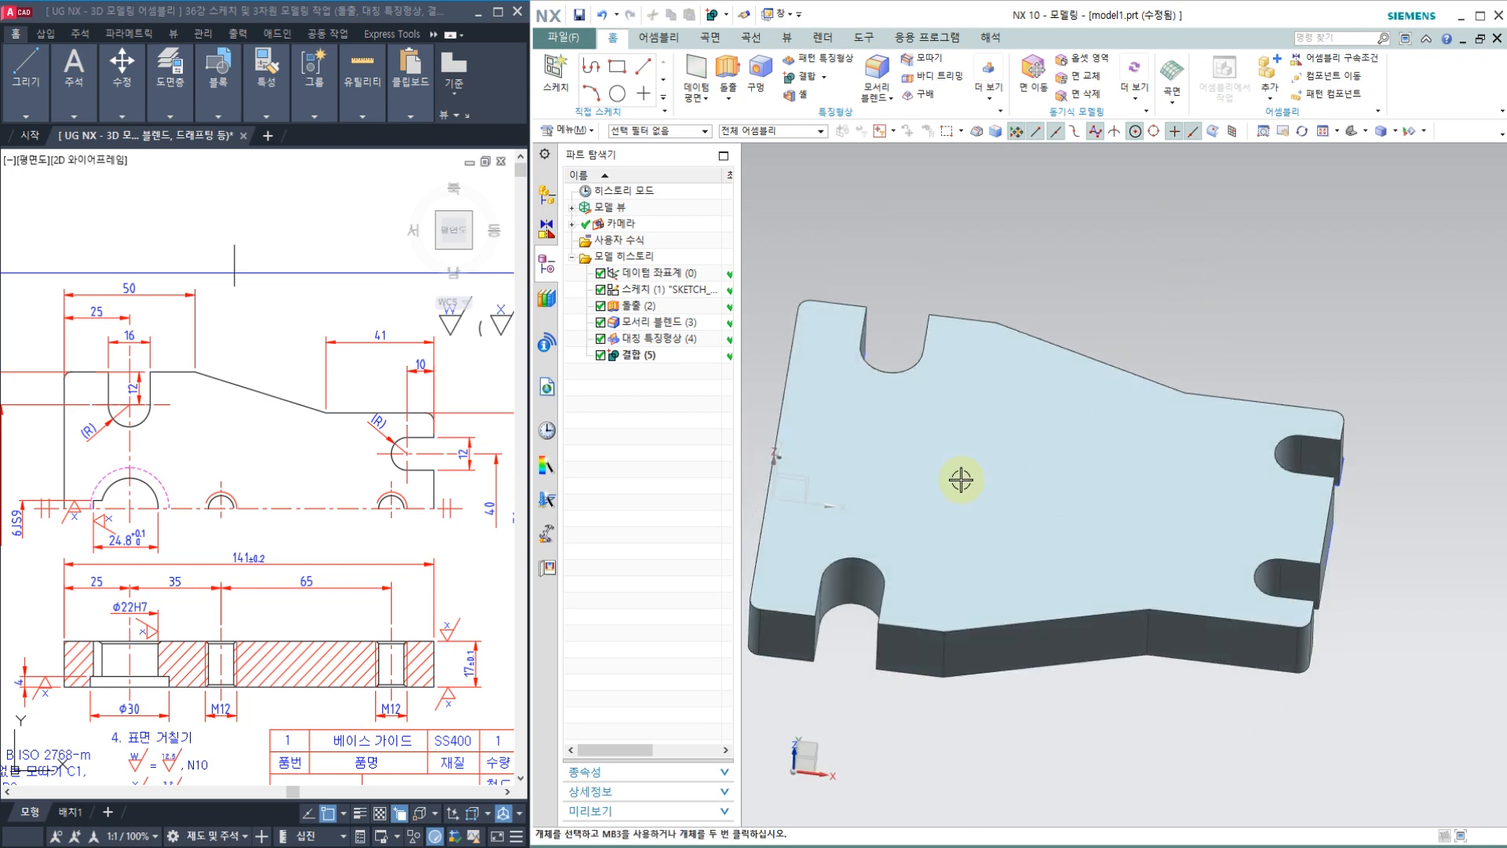
{"action": "left_click", "coordinate": [896, 481]}
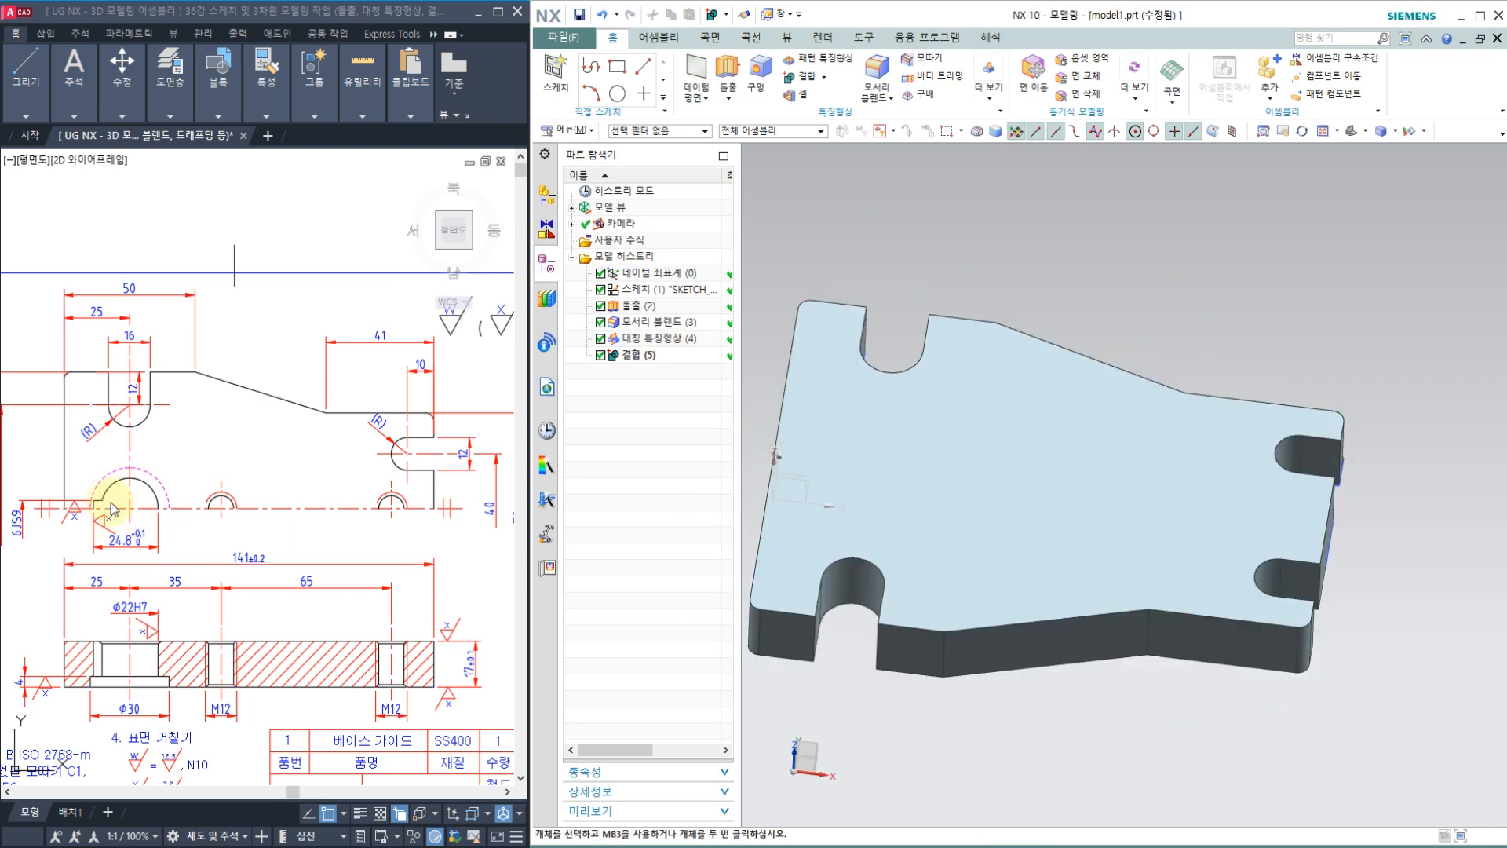
{"action": "left_click", "coordinate": [114, 510]}
{"action": "scroll", "coordinate": [106, 694], "scroll_direction": "up", "scroll_amount": 2}
{"action": "middle_click_drag", "start_coordinate": [122, 683], "coordinate": [262, 648]}
{"action": "middle_click_drag", "start_coordinate": [217, 547], "coordinate": [198, 679]}
{"action": "middle_click_drag", "start_coordinate": [206, 605], "coordinate": [211, 486]}
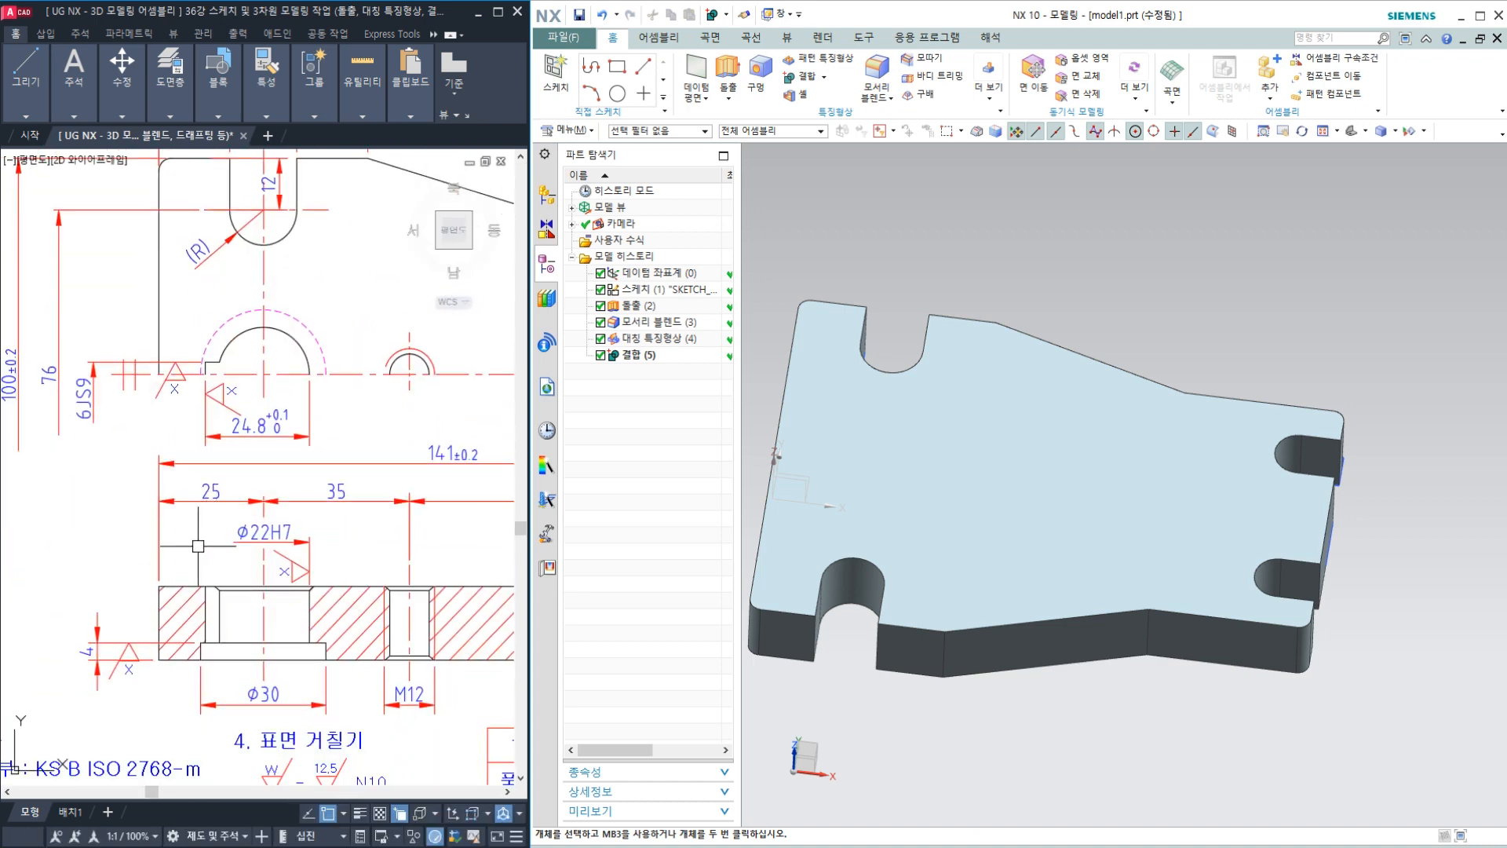
{"action": "left_click", "coordinate": [799, 156]}
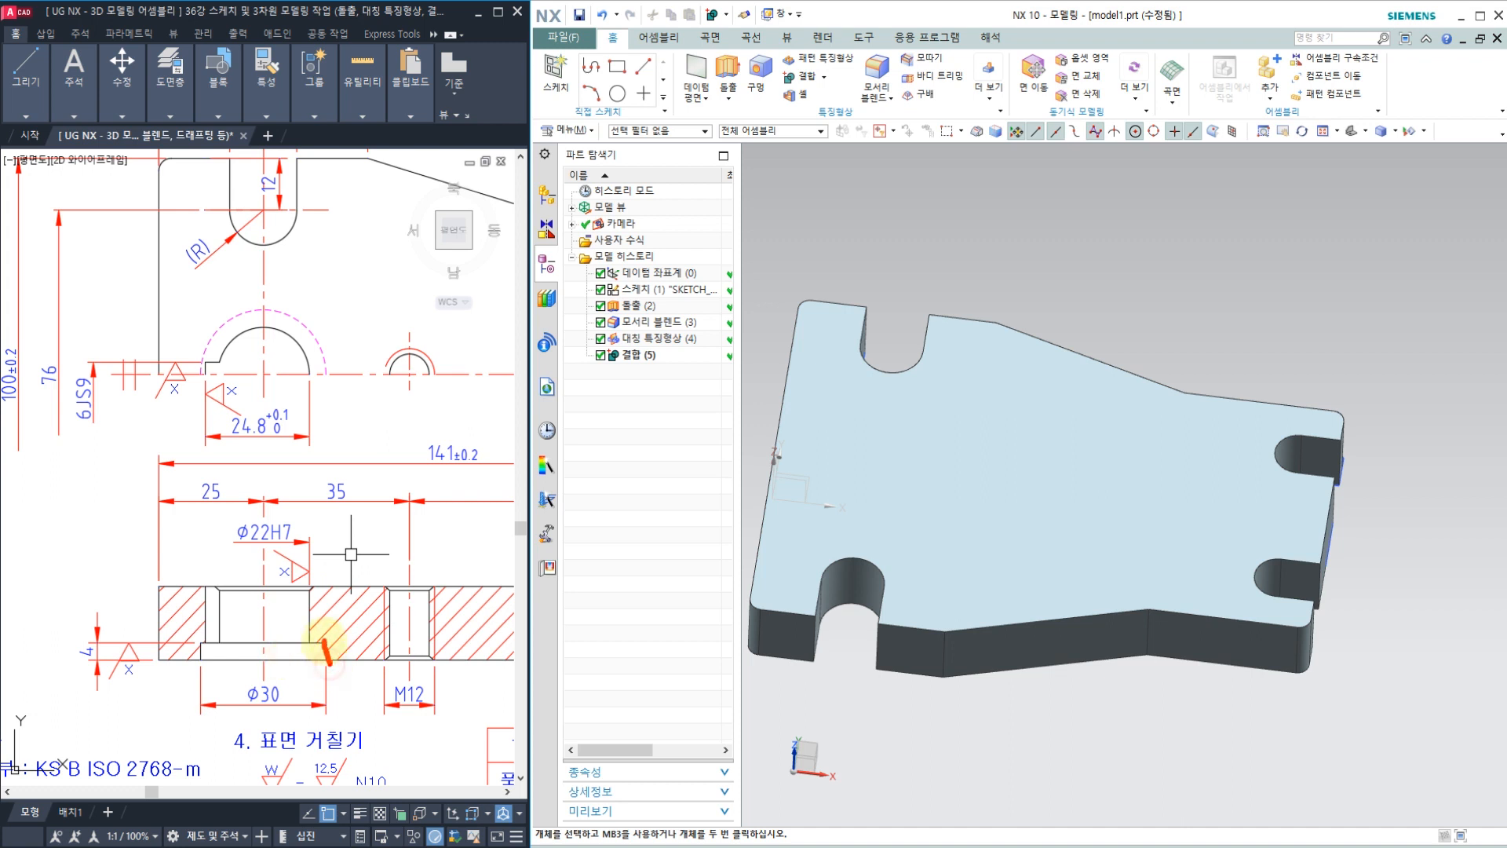
{"action": "left_click_drag", "start_coordinate": [325, 643], "coordinate": [203, 640]}
{"action": "left_click_drag", "start_coordinate": [268, 710], "coordinate": [280, 715]}
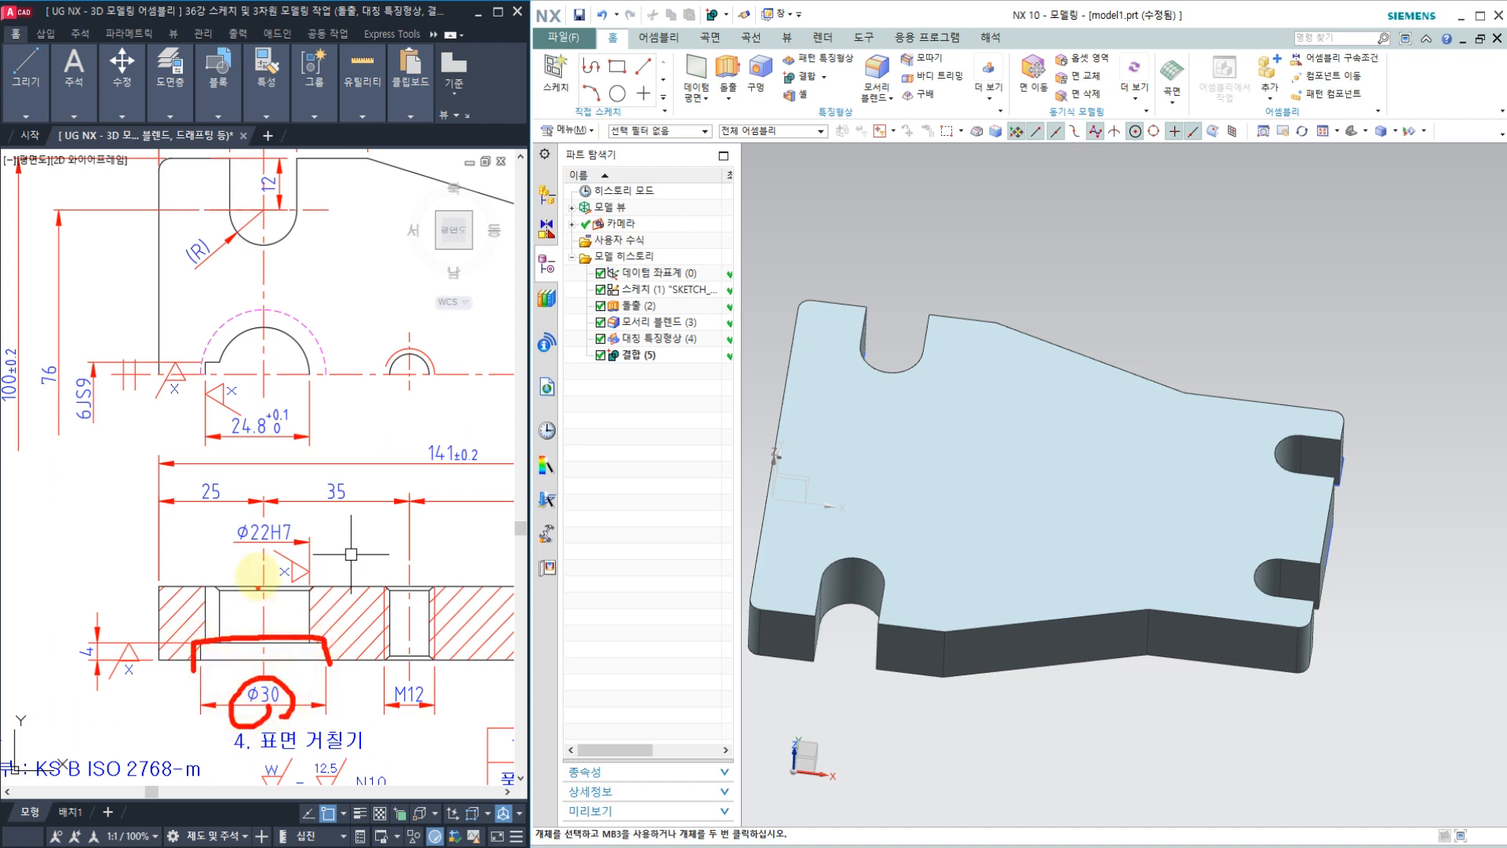
{"action": "left_click_drag", "start_coordinate": [263, 555], "coordinate": [279, 554]}
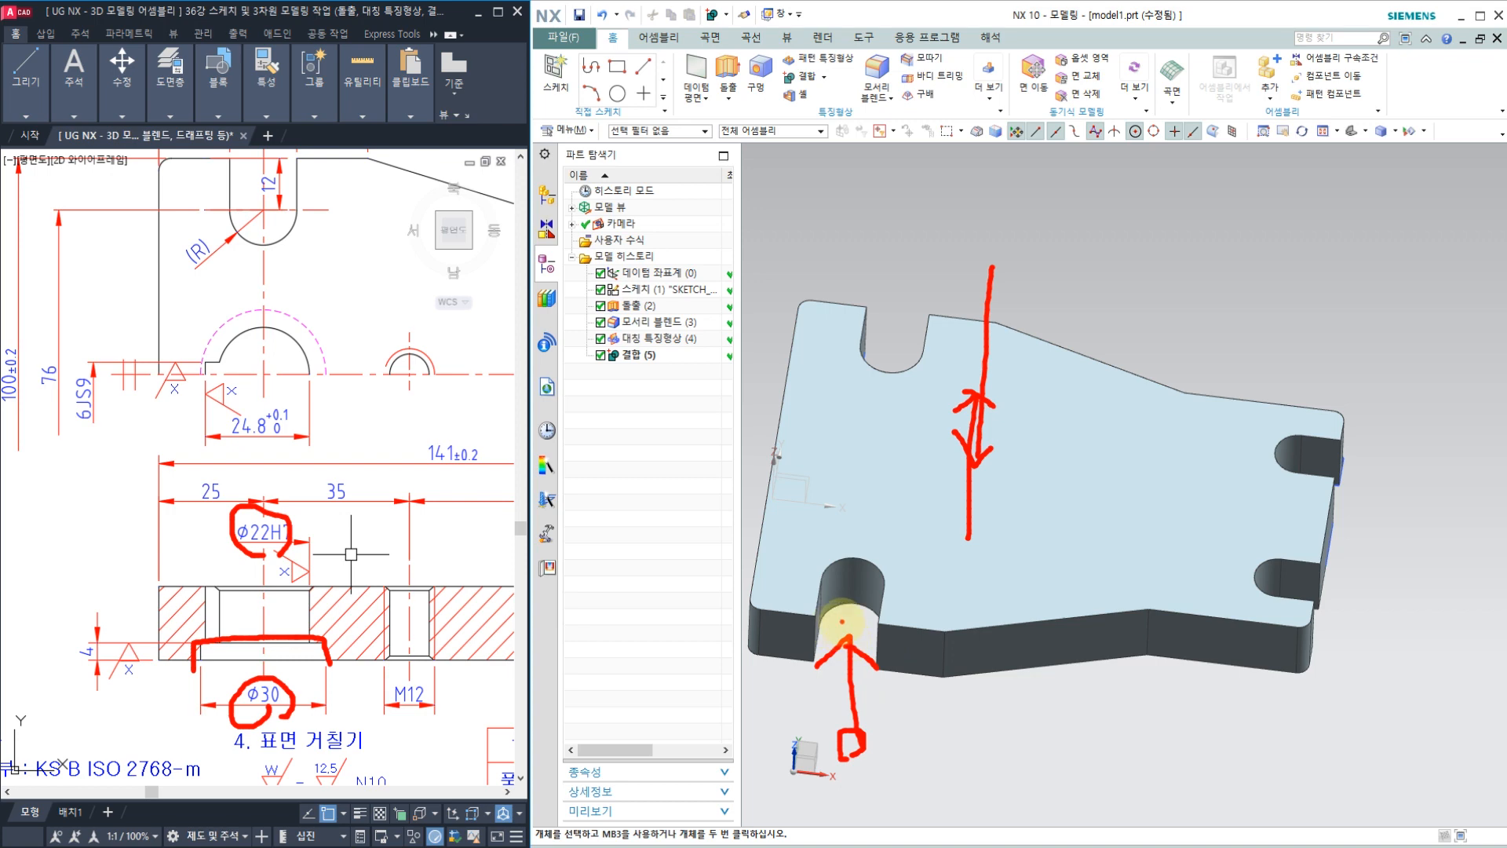
{"action": "key", "text": "Escape"}
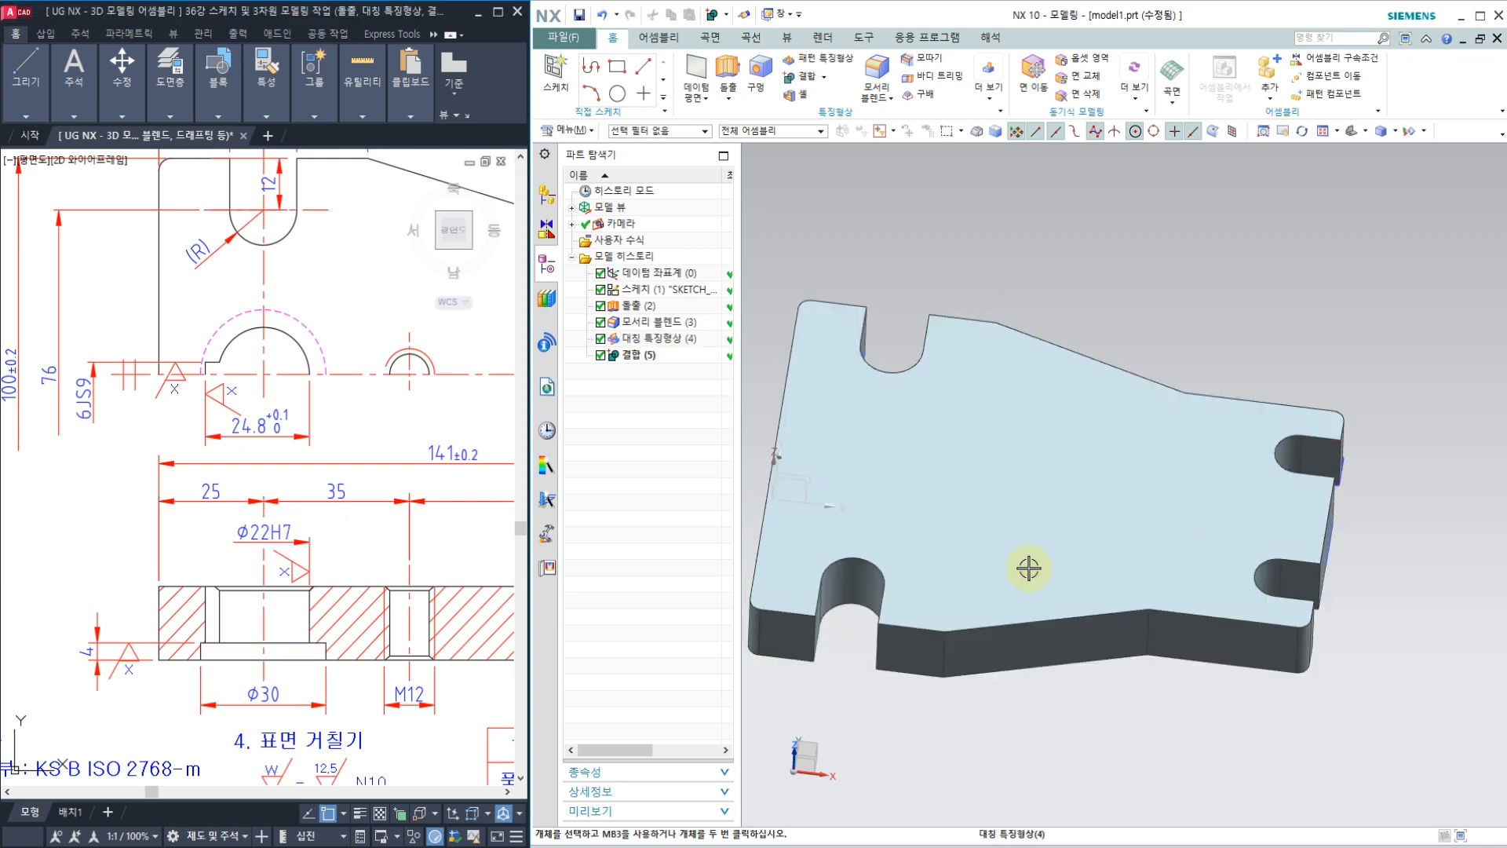
Start a Hole on the plate's underside and place its sketch point near the centreline at the wide end.
{"action": "middle_click_drag", "start_coordinate": [1029, 568], "coordinate": [1024, 443]}
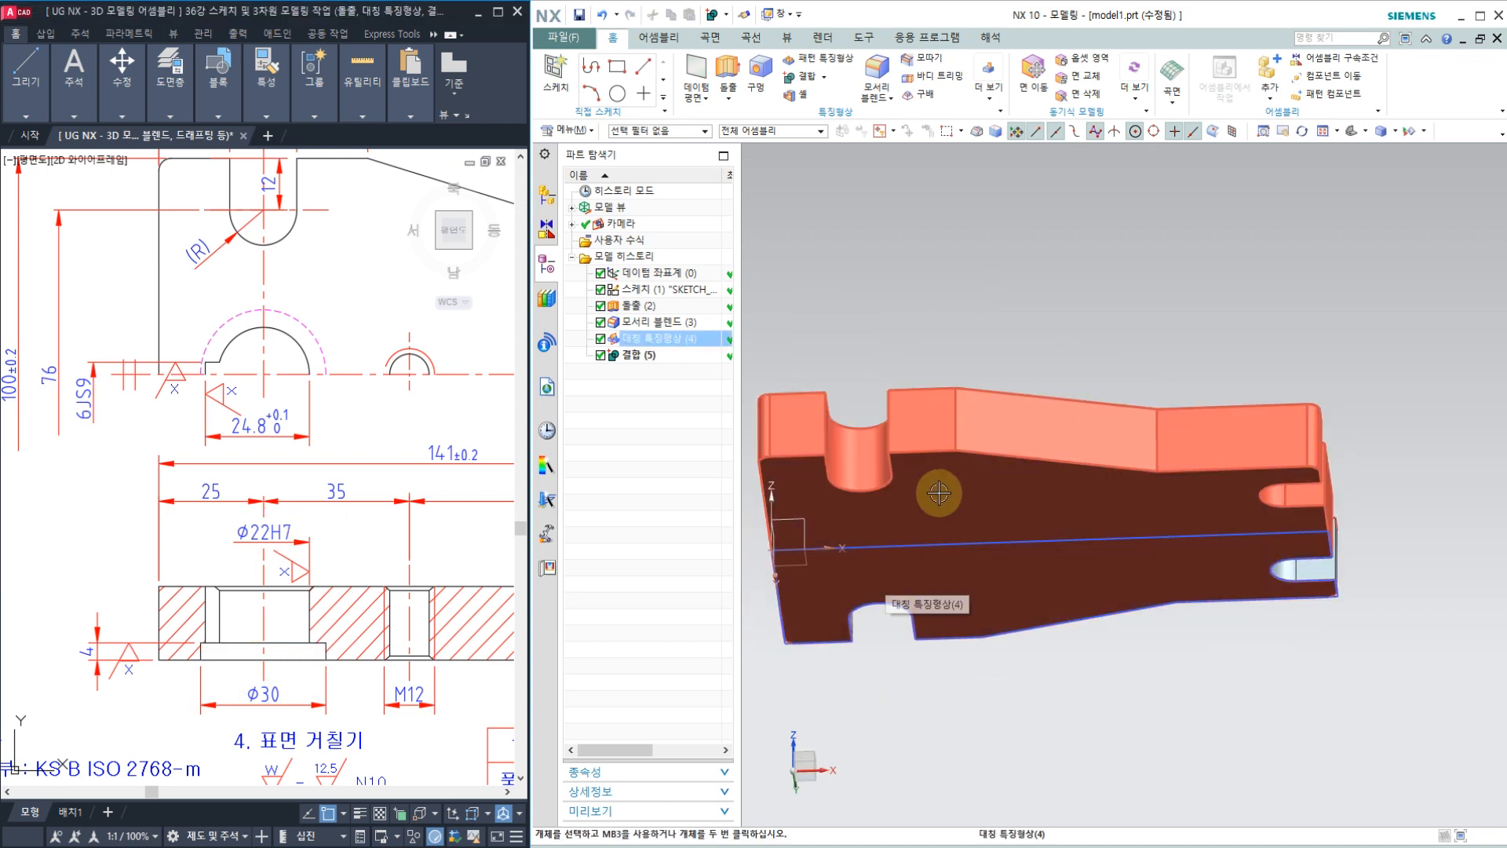
{"action": "key", "text": "Escape"}
{"action": "middle_click_drag", "start_coordinate": [906, 313], "coordinate": [895, 201]}
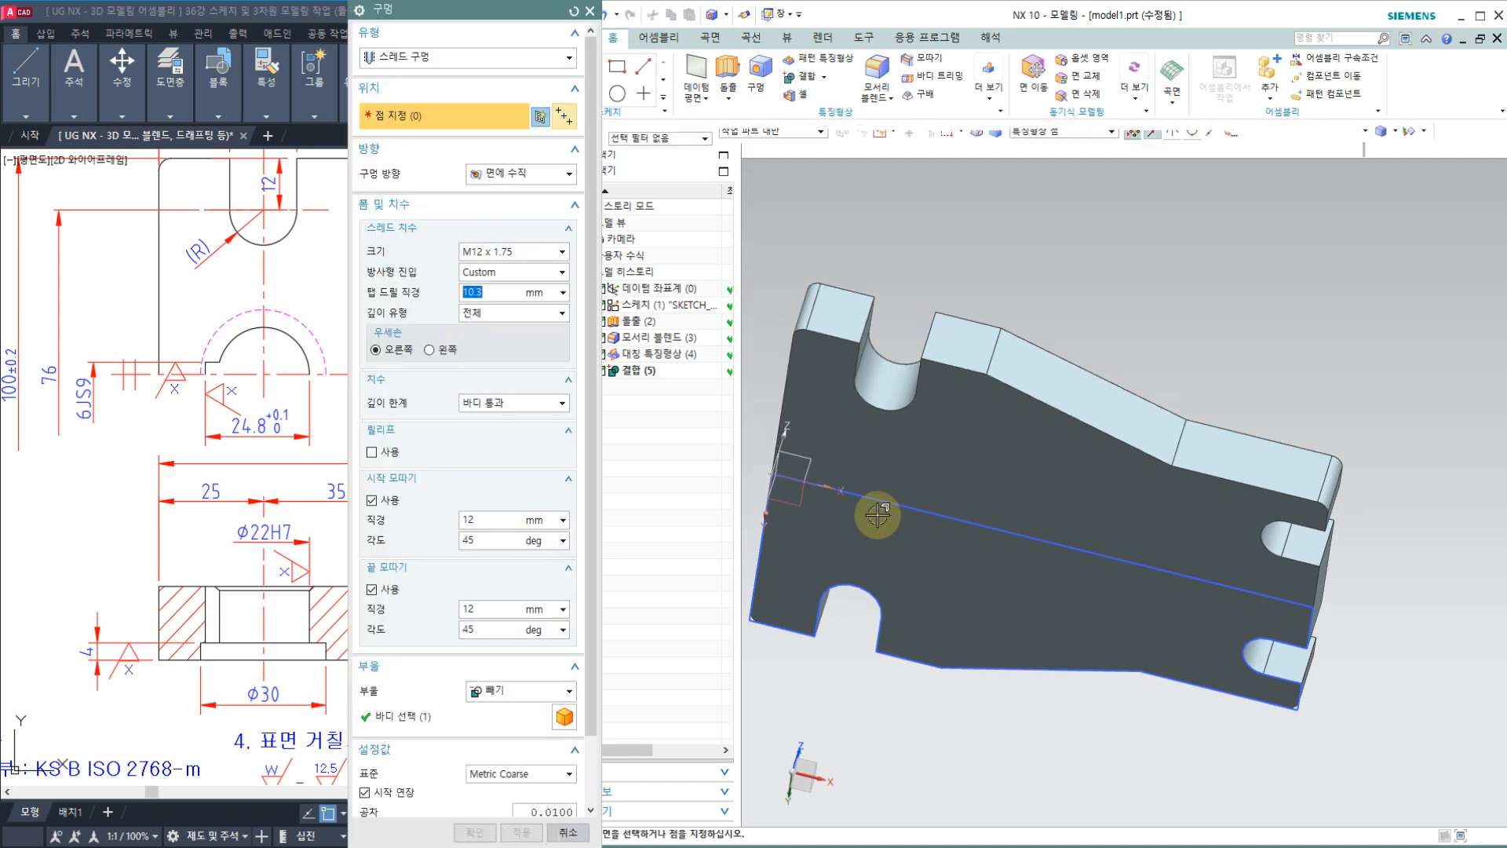
{"action": "left_click", "coordinate": [880, 521]}
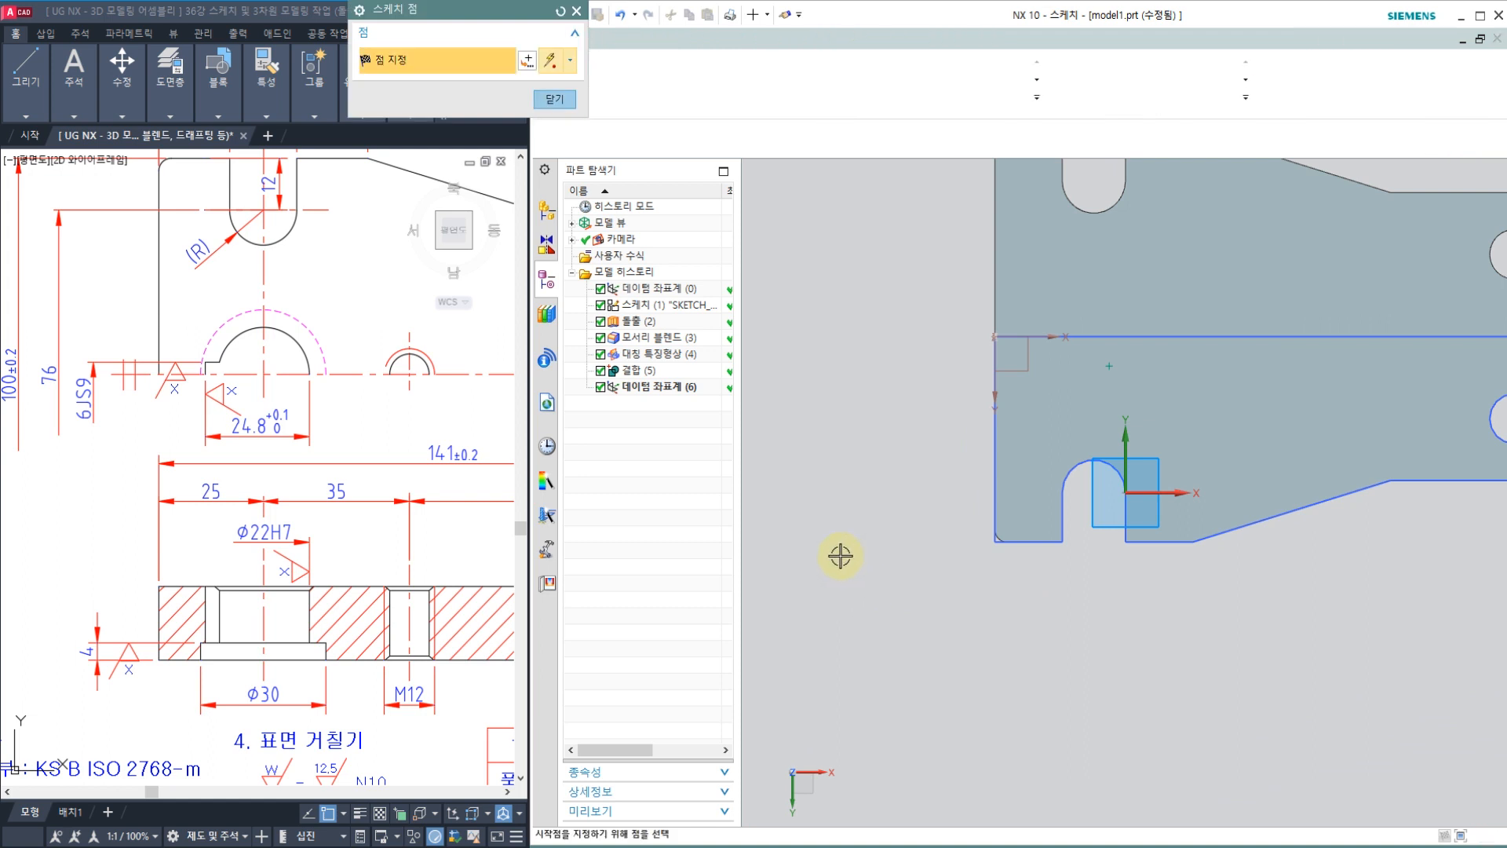
{"action": "scroll", "coordinate": [1054, 425], "scroll_direction": "up", "scroll_amount": 3}
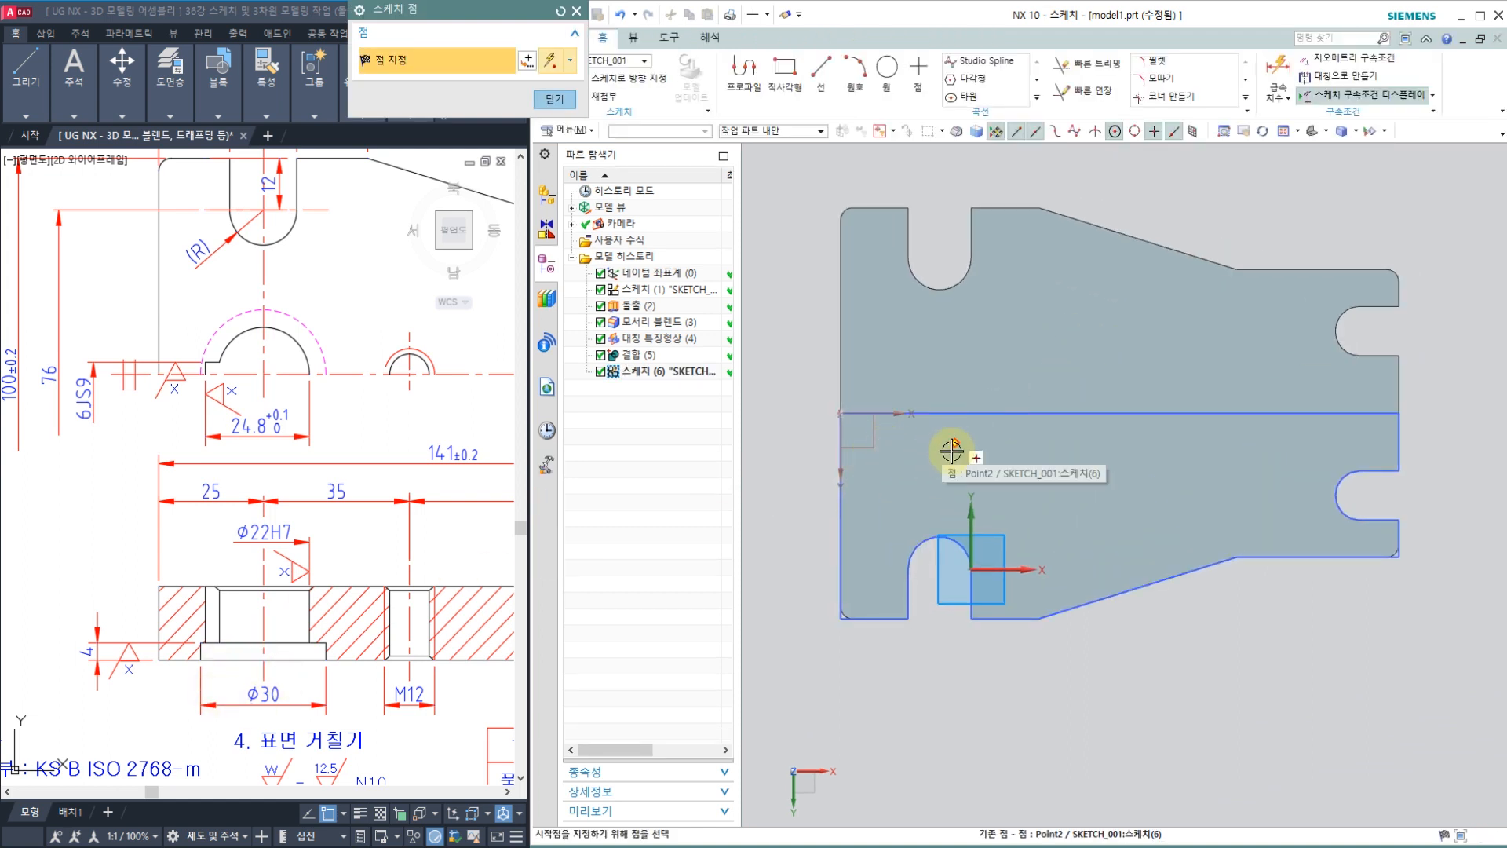
Dimension the hole's sketch point horizontally at 25 mm from the plate's wide end edge.
{"action": "left_click", "coordinate": [1281, 74]}
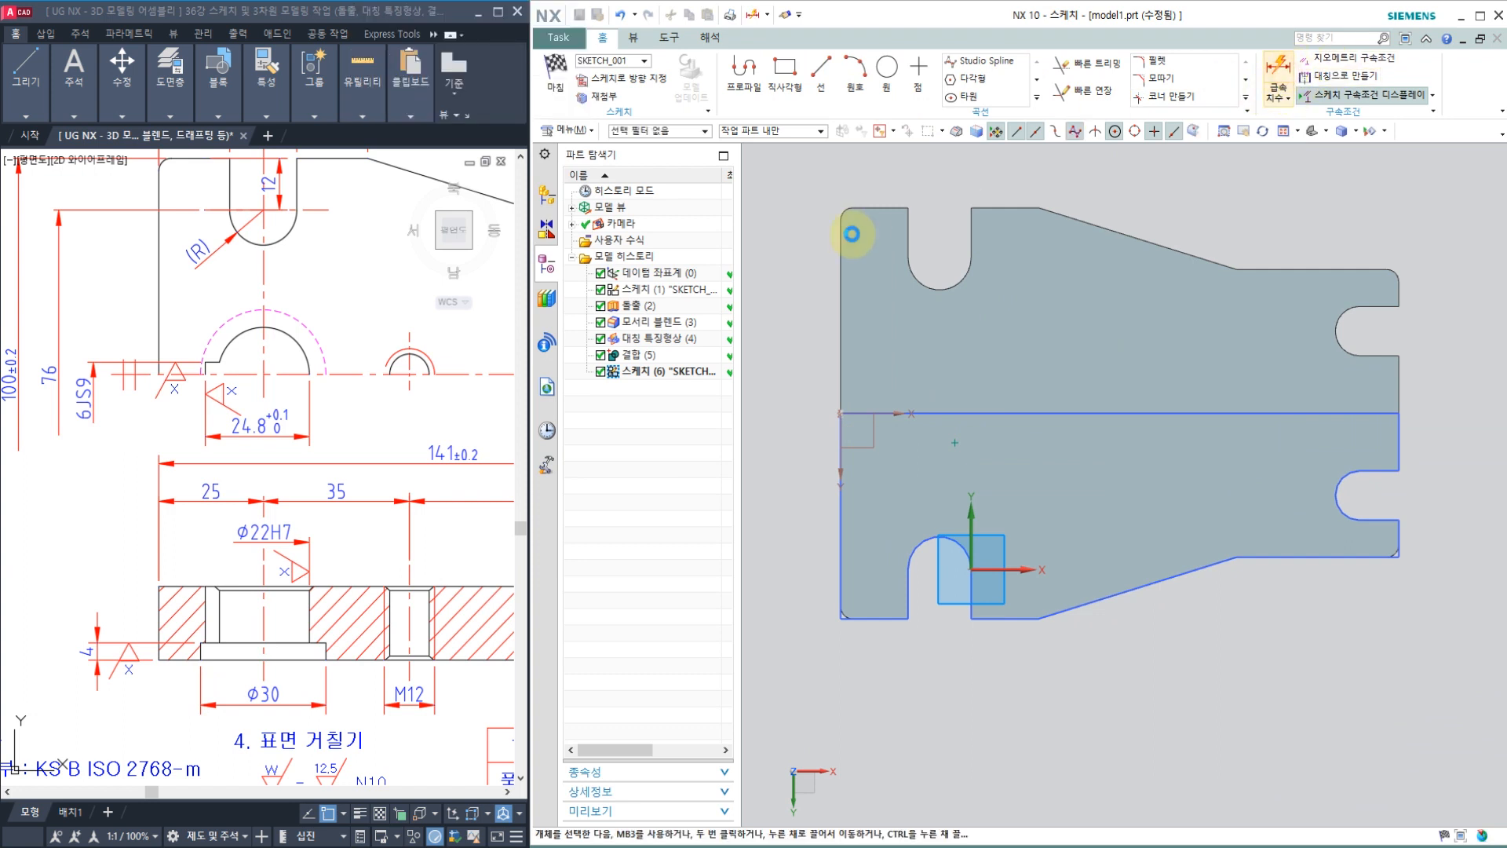
{"action": "left_click", "coordinate": [847, 508]}
{"action": "left_click", "coordinate": [955, 436]}
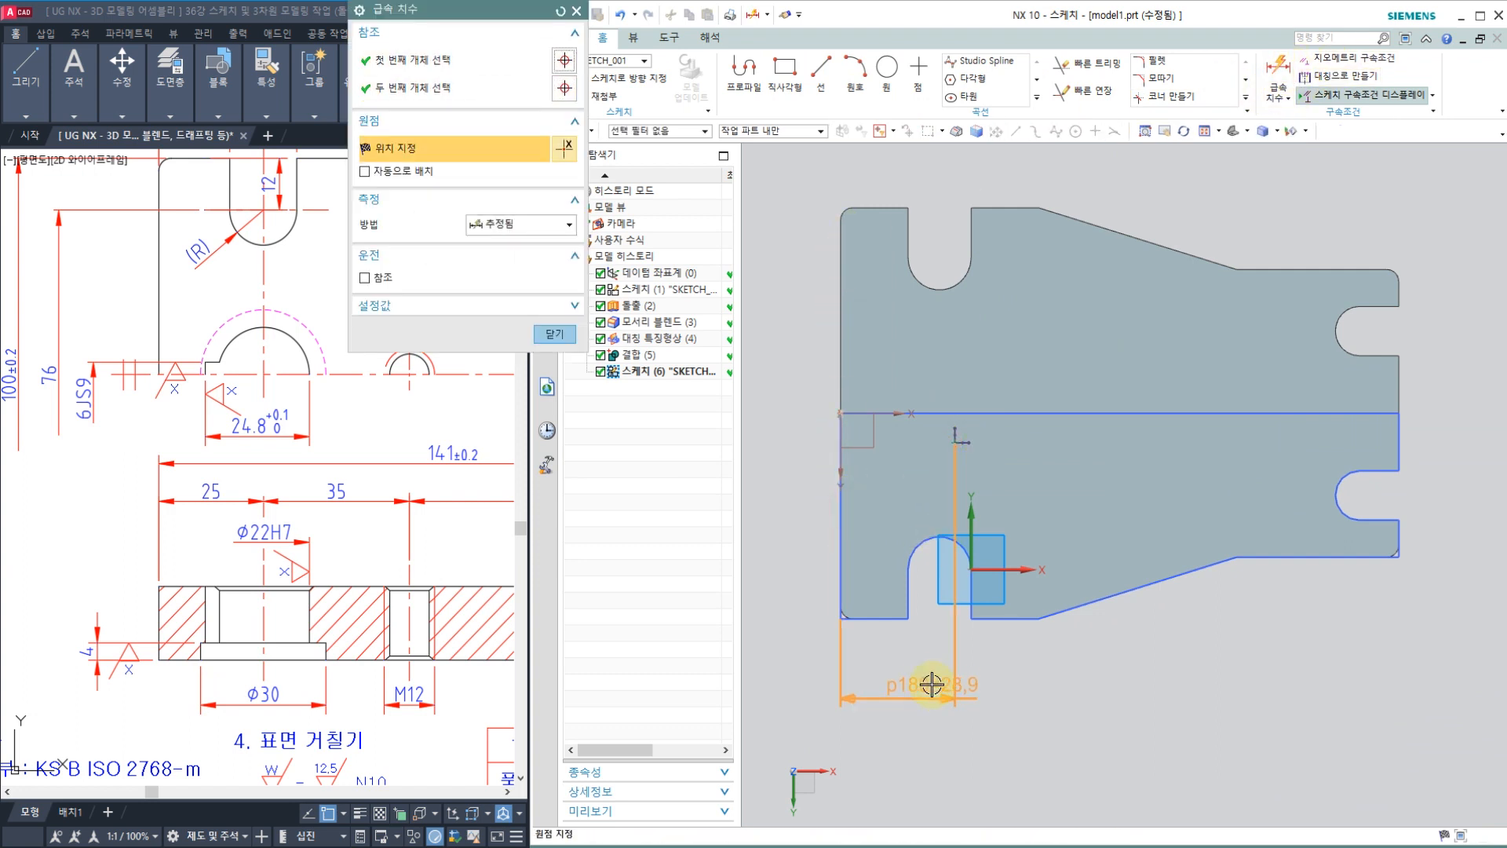
{"action": "left_click", "coordinate": [911, 686]}
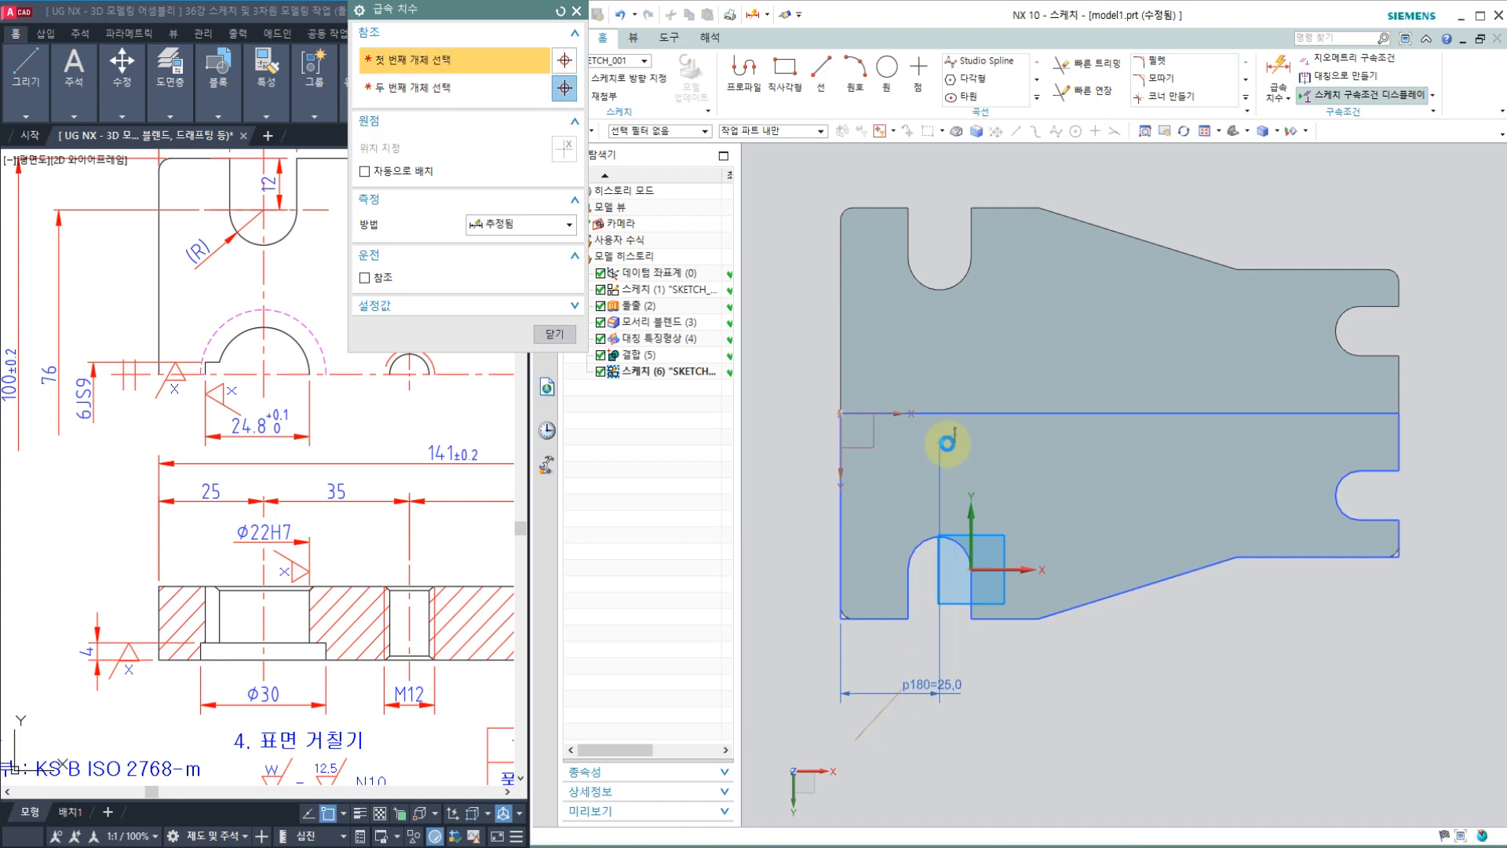
{"action": "type", "text": "25"}
{"action": "key", "text": "Return"}
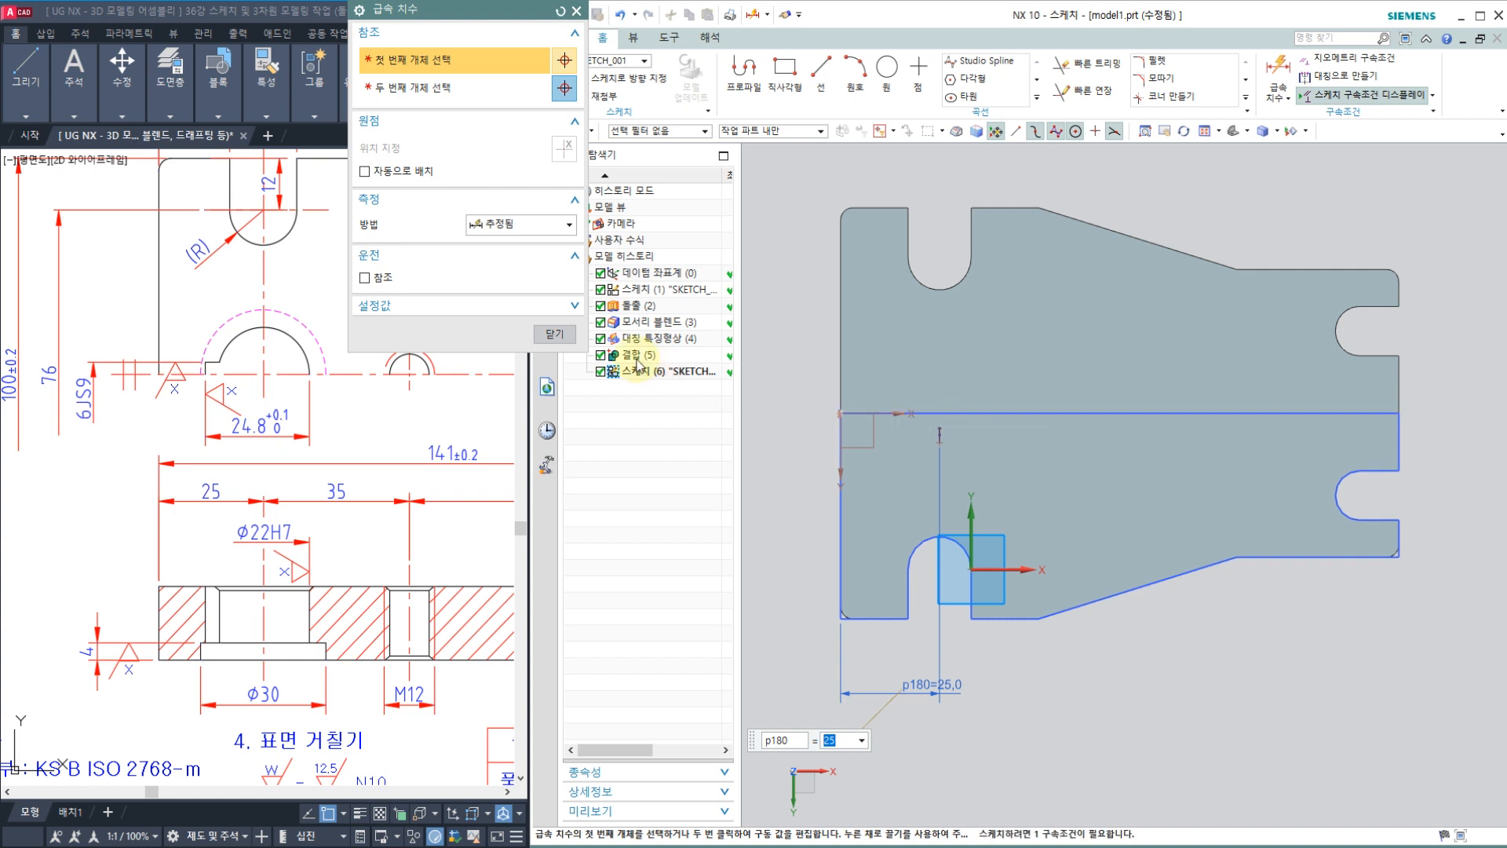
{"action": "left_click", "coordinate": [562, 330]}
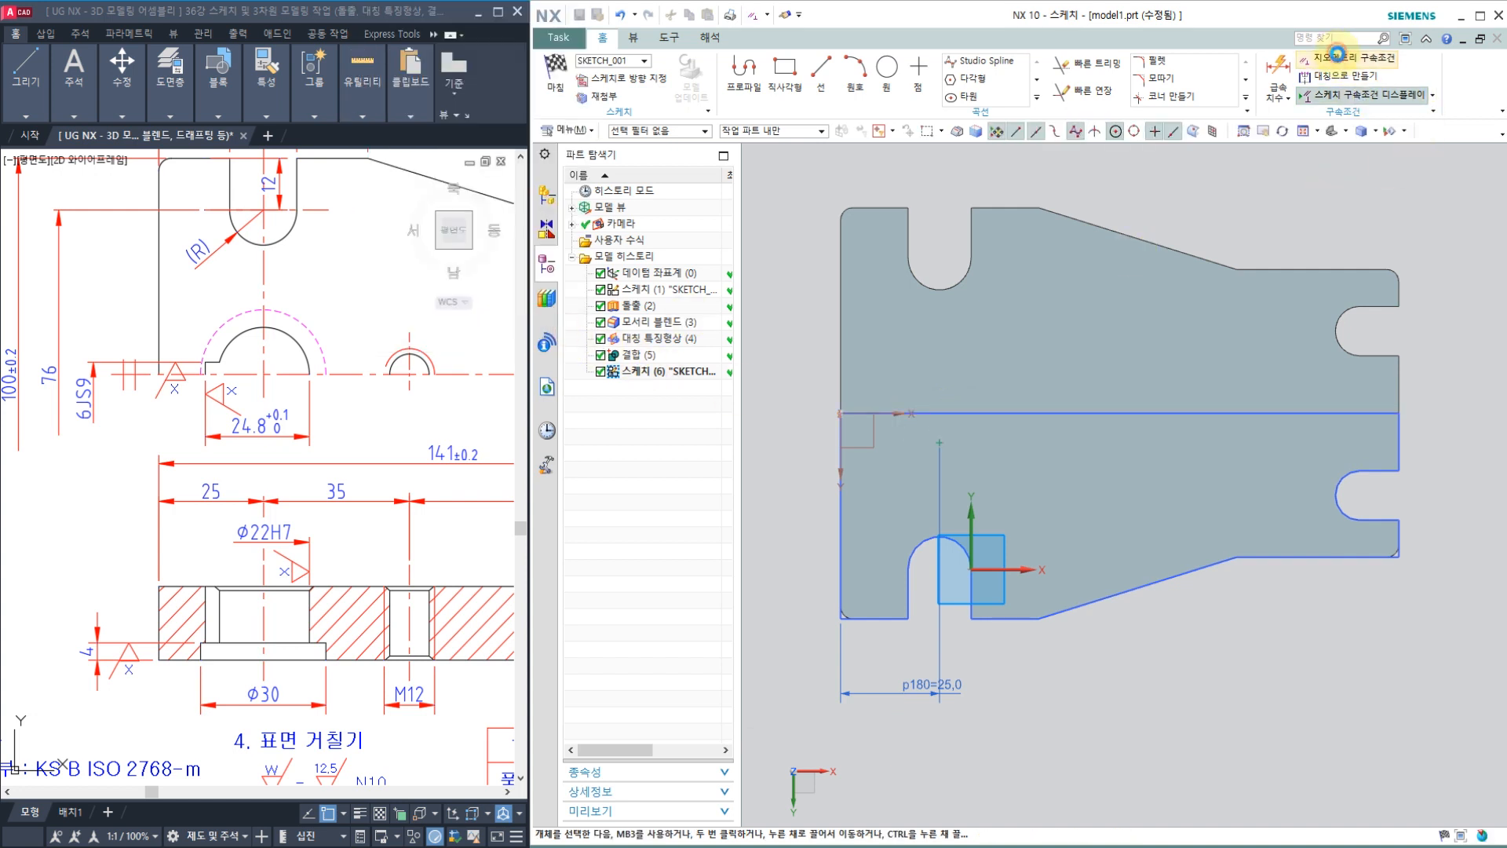
Constrain the hole's sketch point onto the plate's centreline with a Point on Curve constraint and finish the sketch.
{"action": "left_click", "coordinate": [1338, 59]}
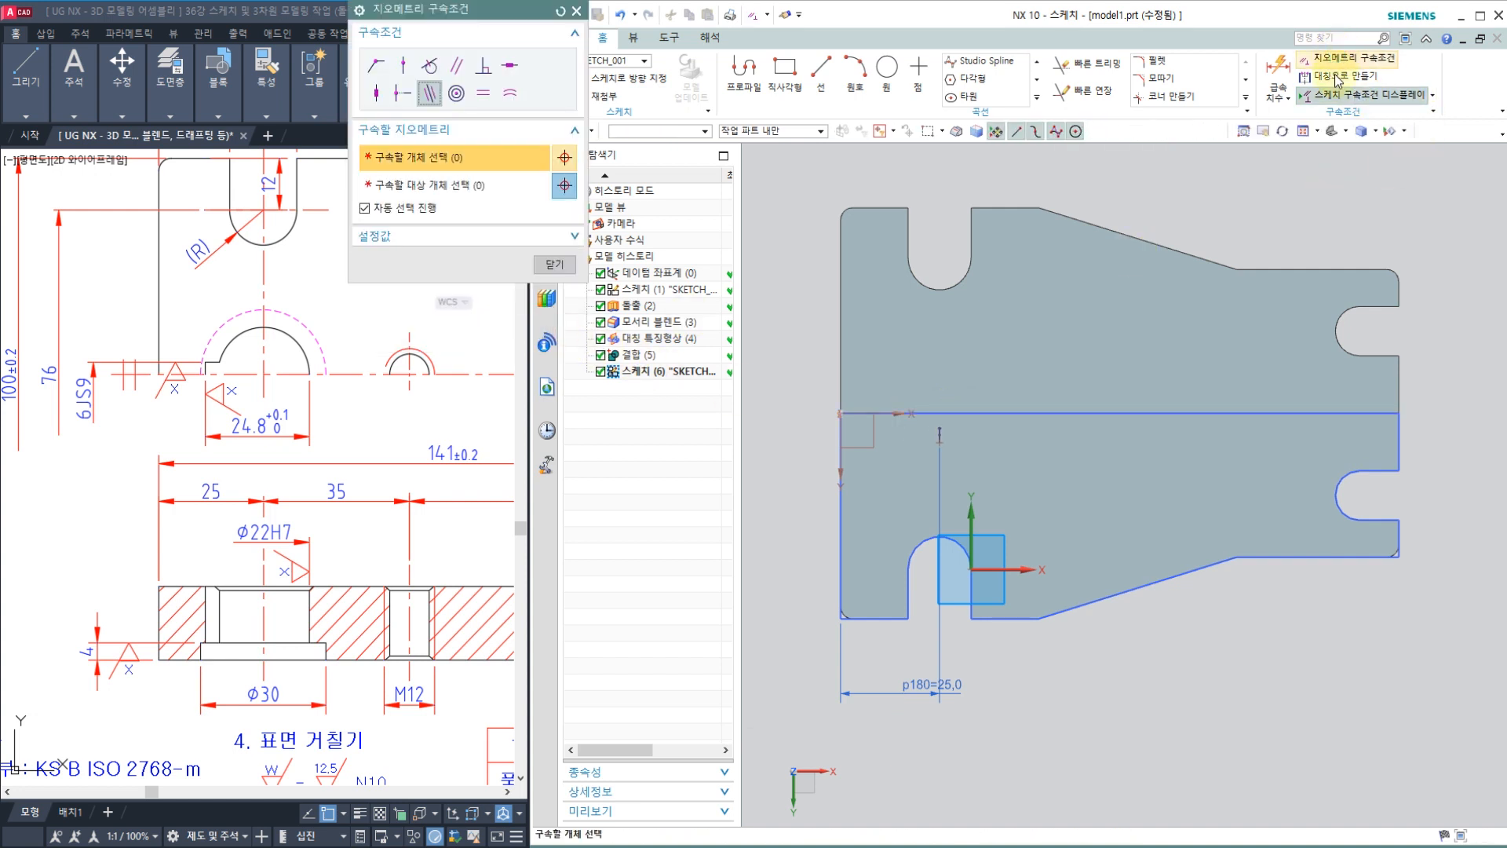
{"action": "left_click", "coordinate": [405, 70]}
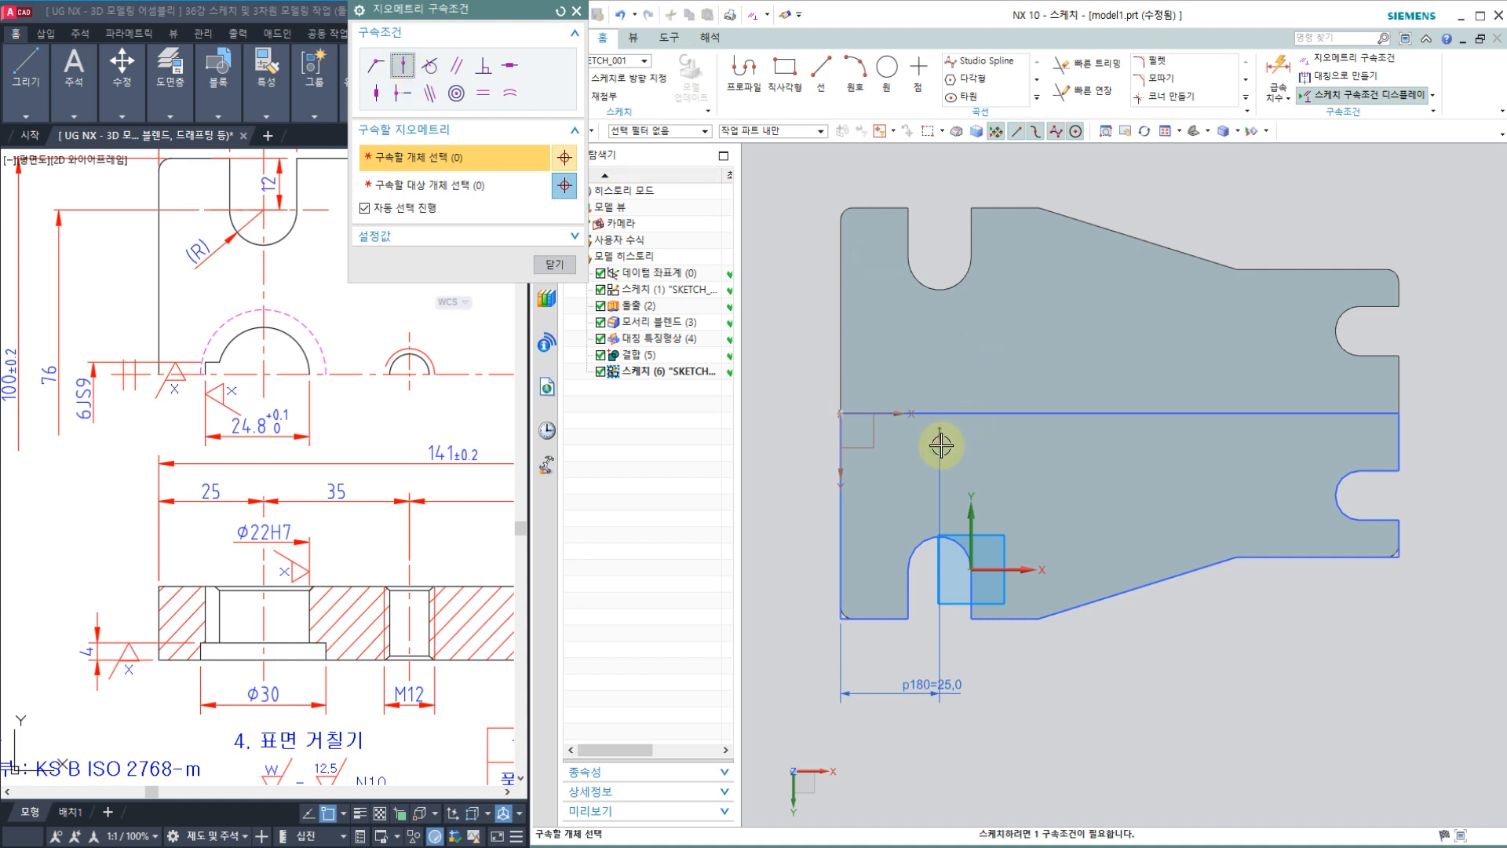
{"action": "left_click", "coordinate": [966, 416]}
{"action": "left_click", "coordinate": [964, 416]}
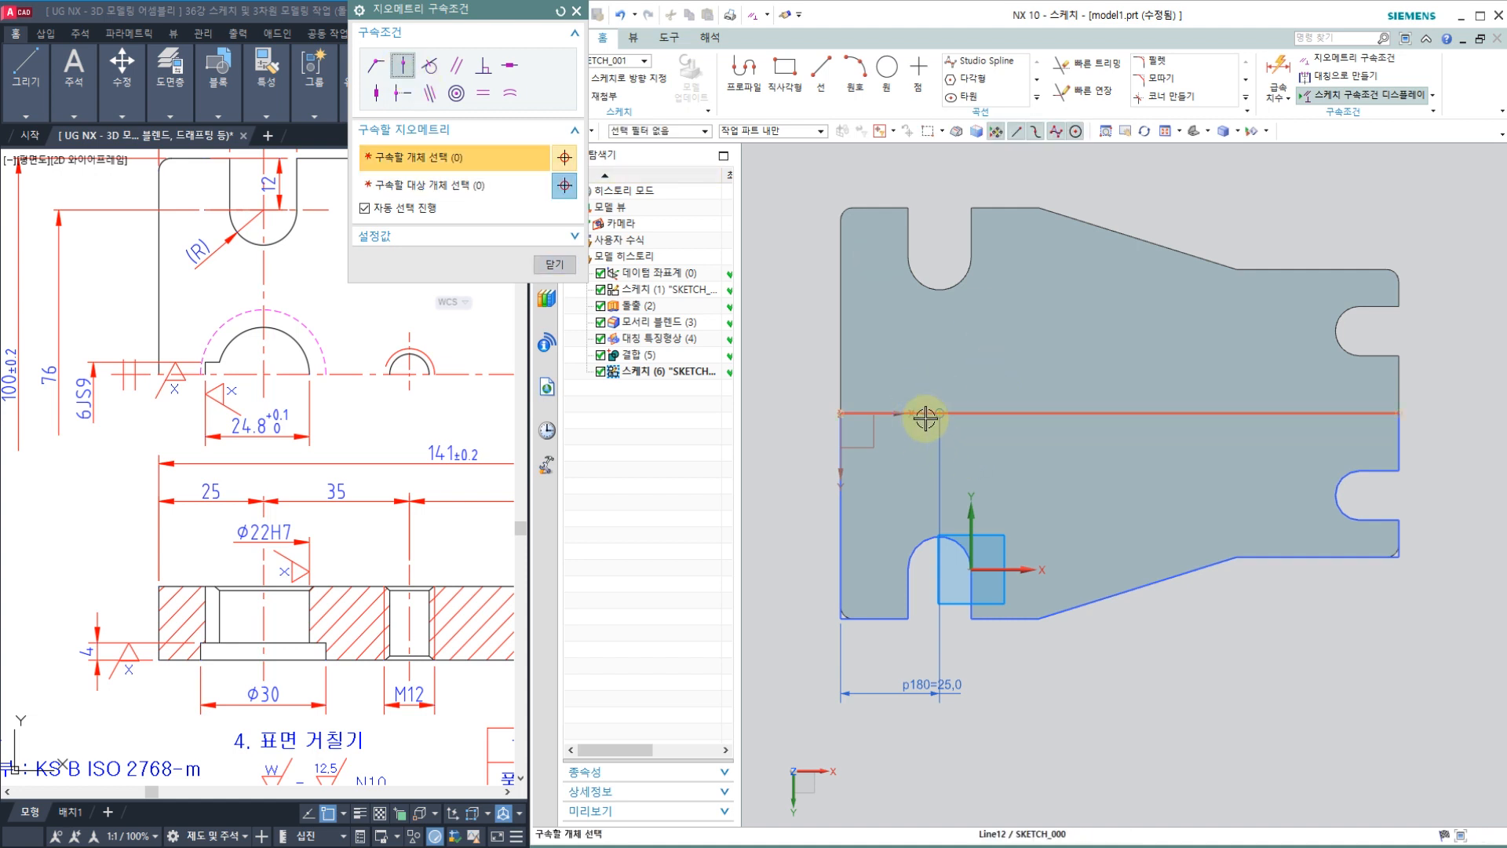
{"action": "left_click", "coordinate": [555, 264]}
{"action": "left_click", "coordinate": [555, 67]}
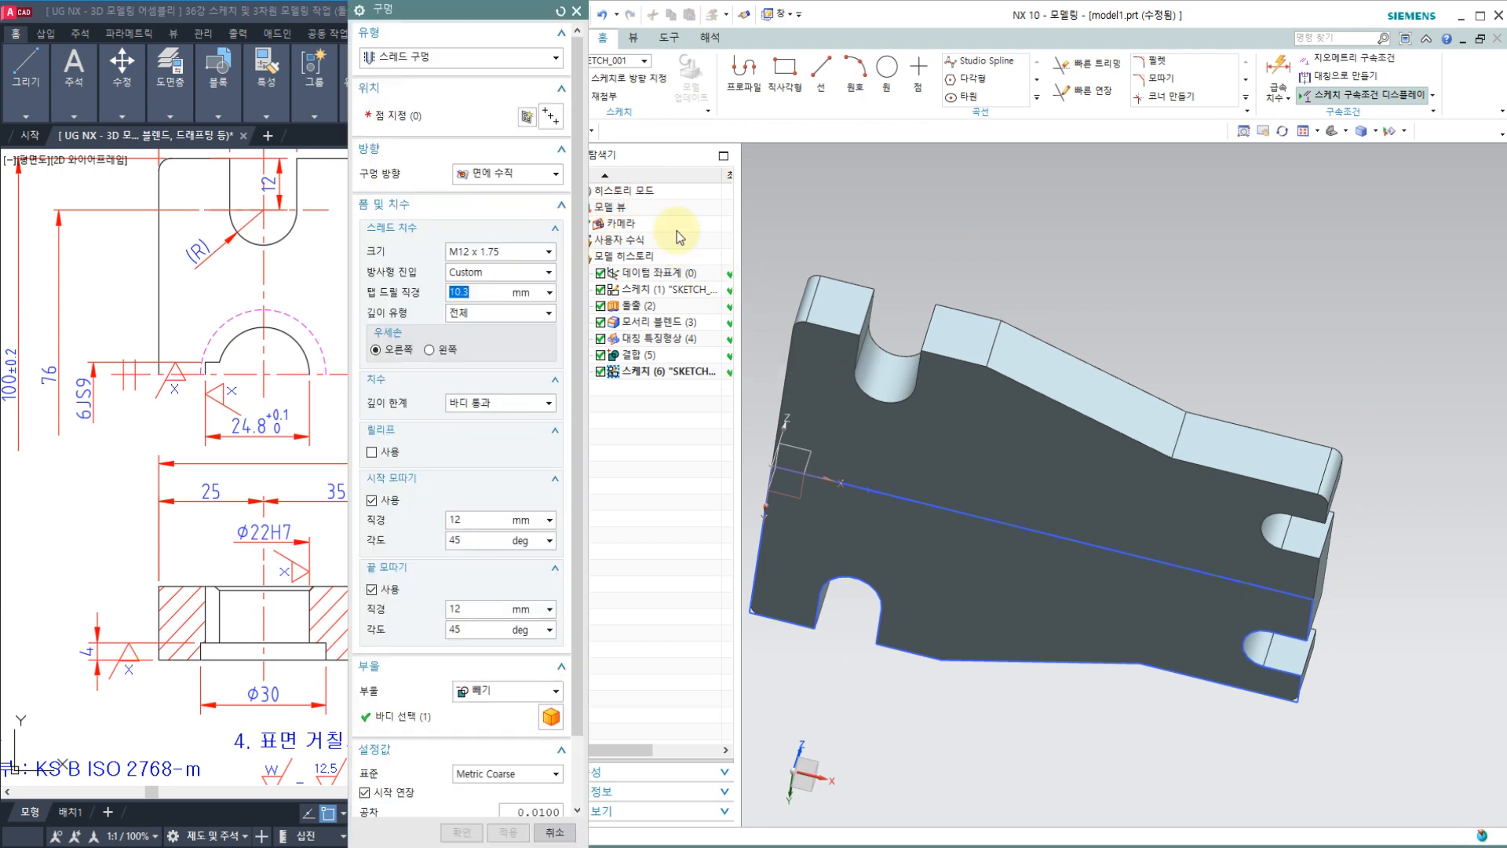
Create a general counterbore hole with 30 mm counterbore diameter, 4 mm counterbore depth and 22 mm diameter, through the body and subtracted.
{"action": "left_click", "coordinate": [386, 57]}
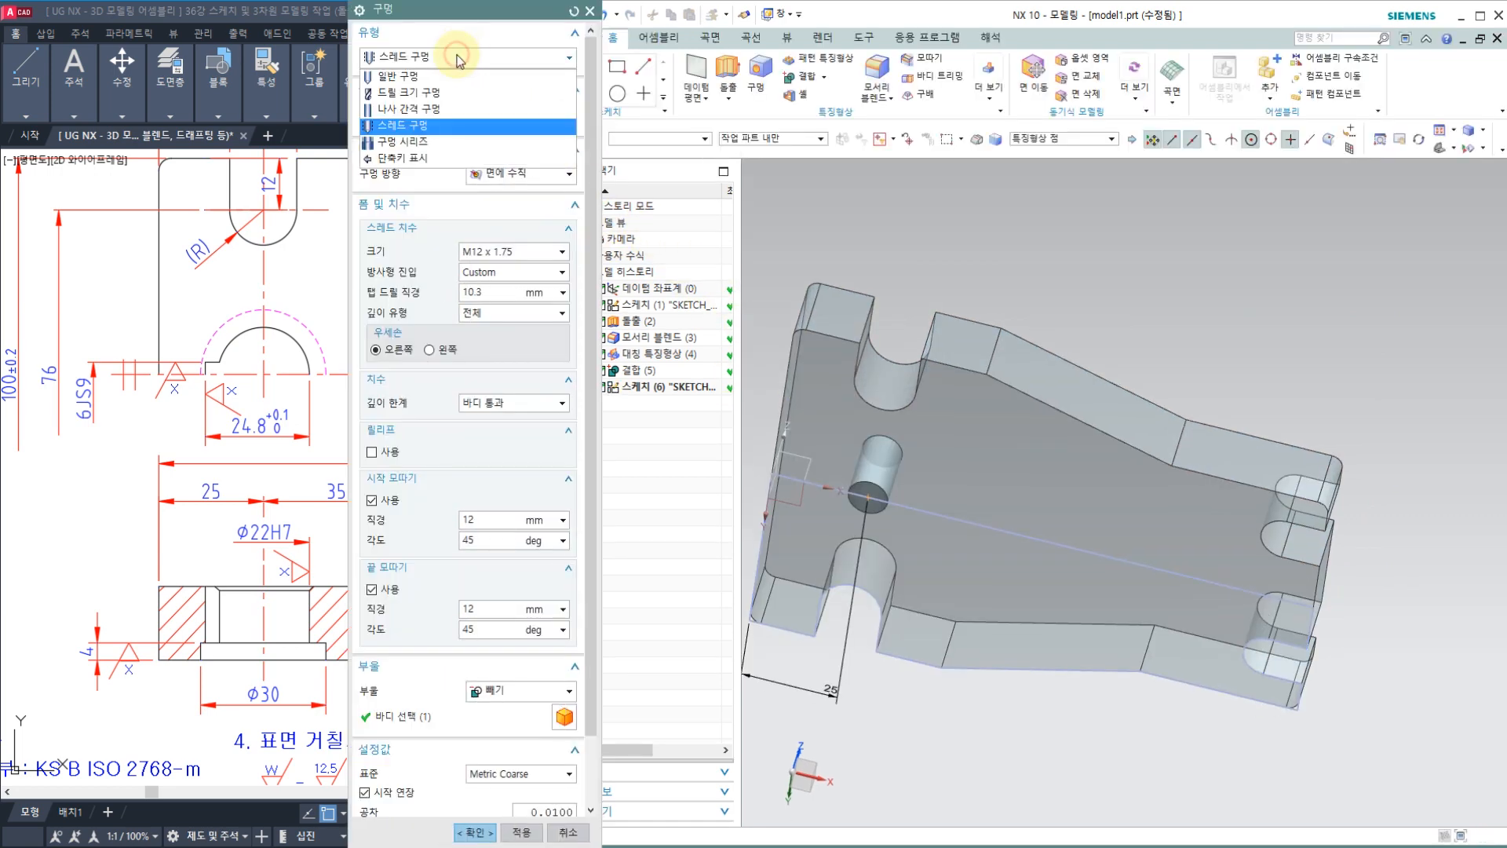
{"action": "left_click", "coordinate": [402, 76]}
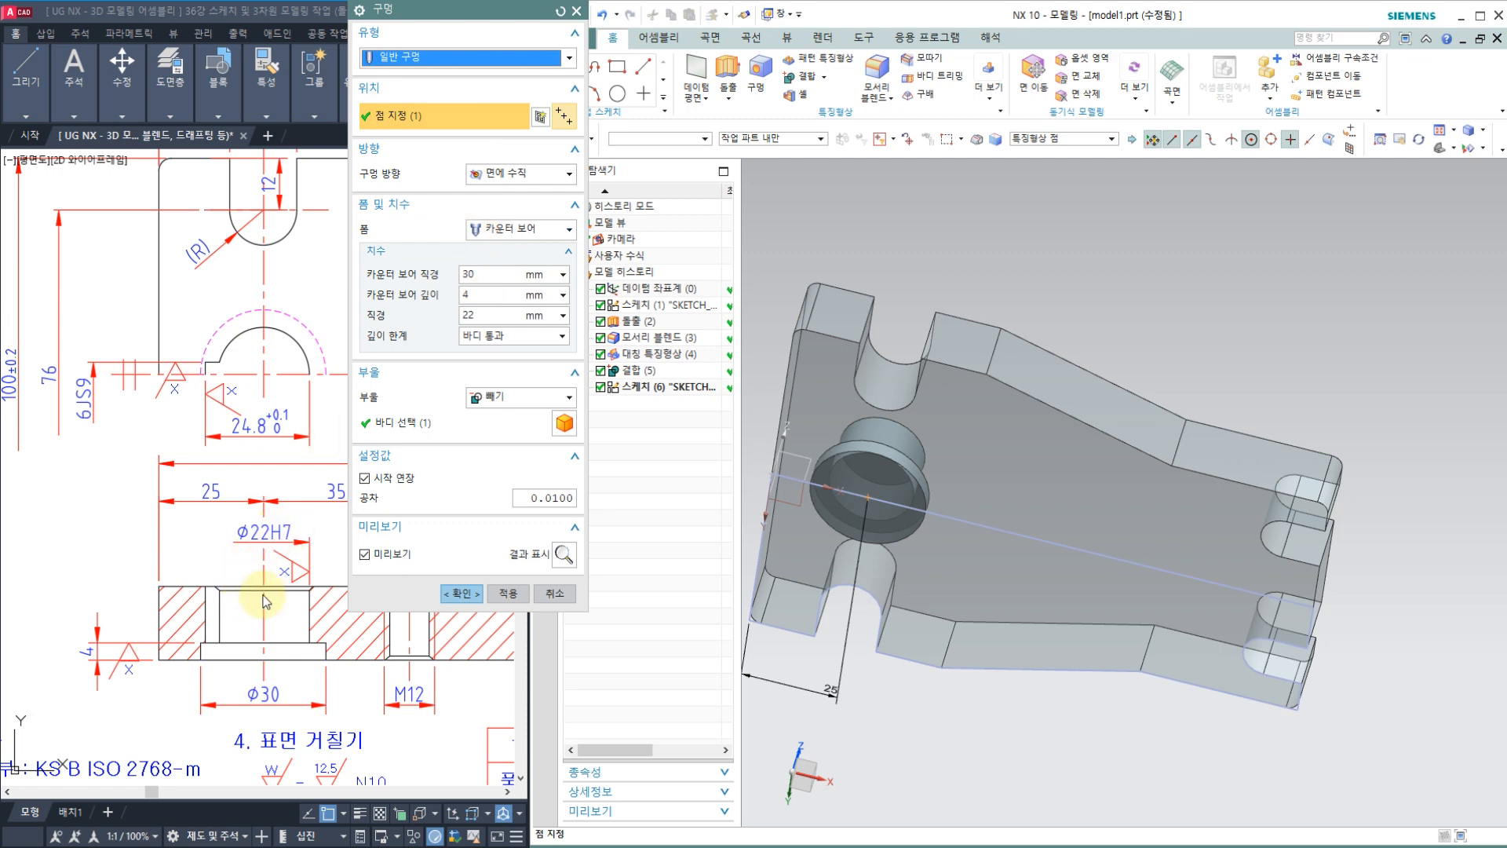
{"action": "left_click", "coordinate": [508, 231]}
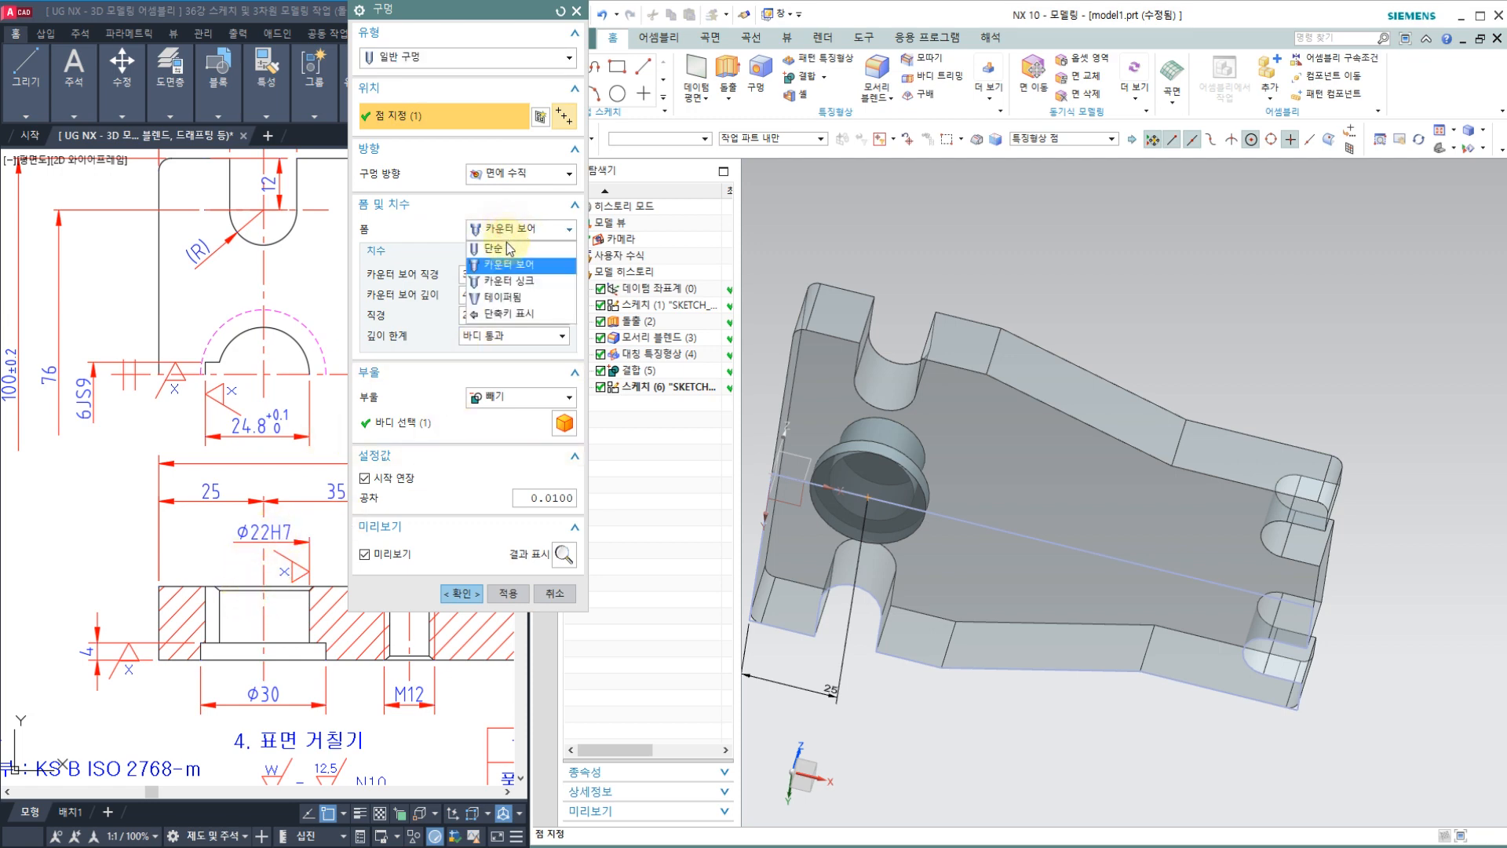
{"action": "left_click", "coordinate": [503, 268]}
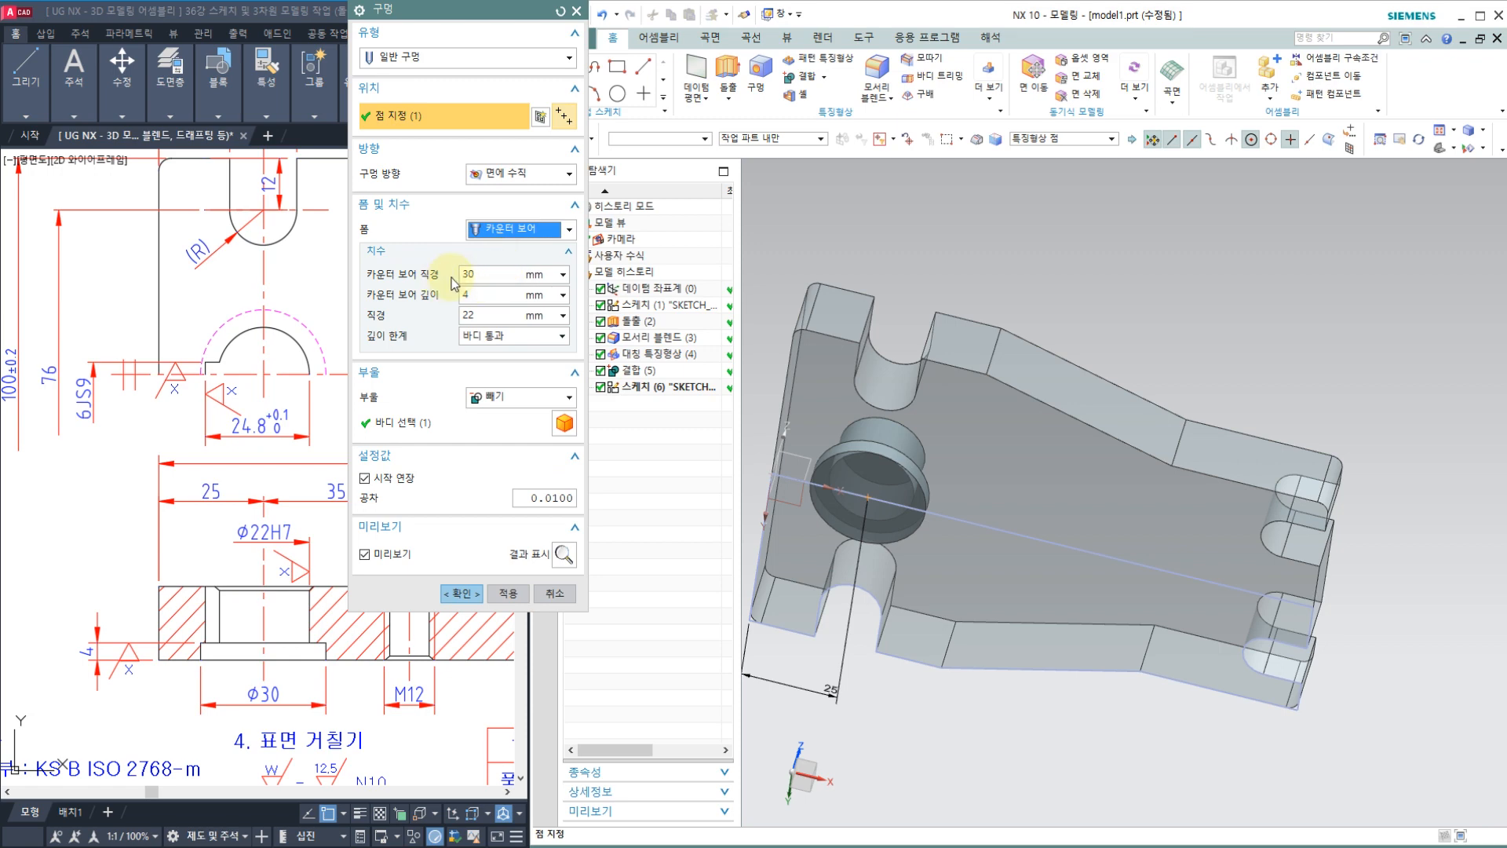
{"action": "left_click", "coordinate": [474, 276]}
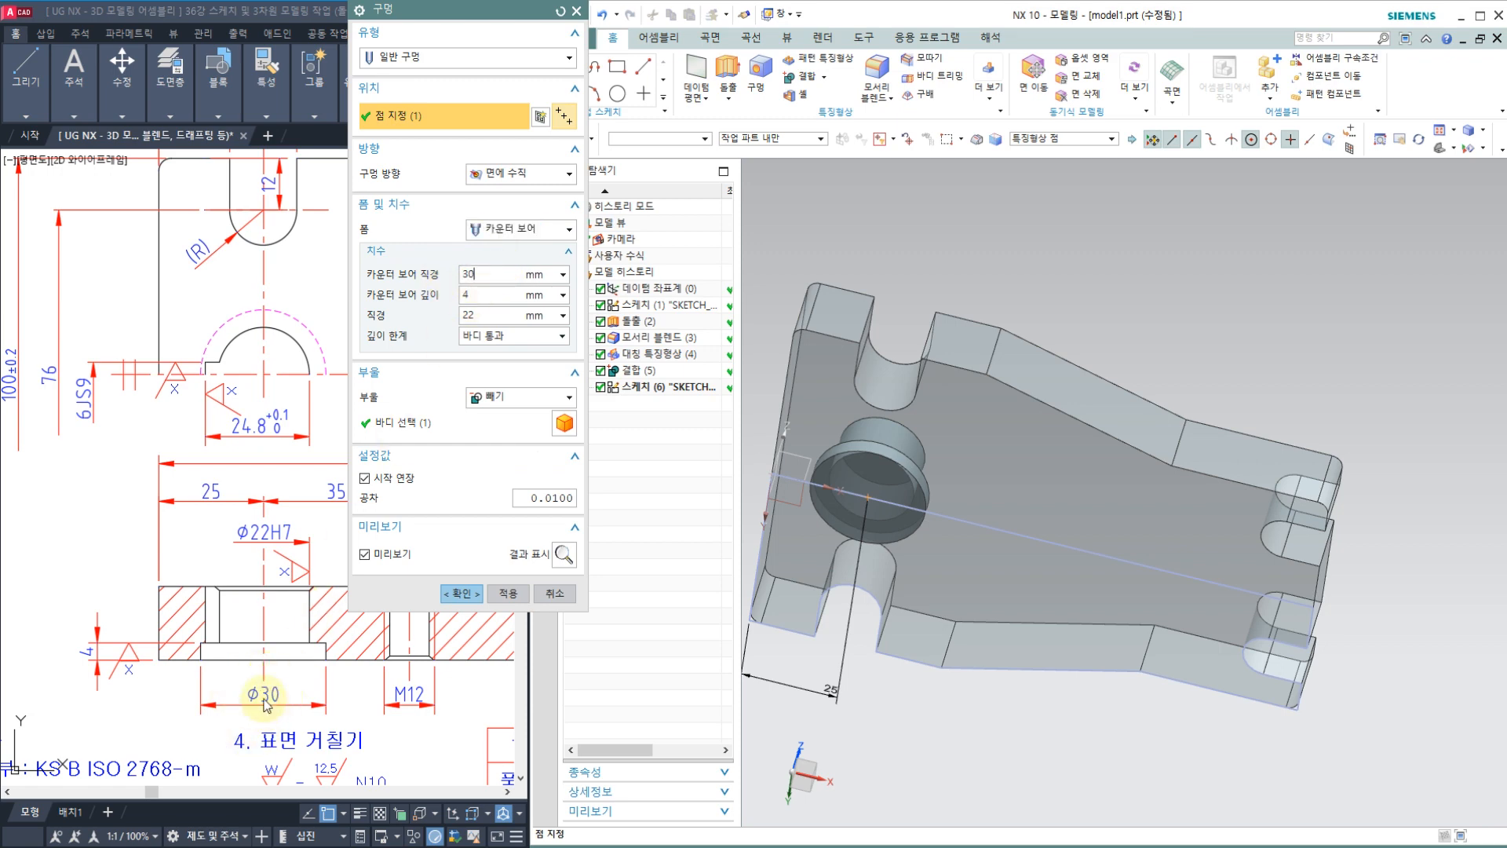
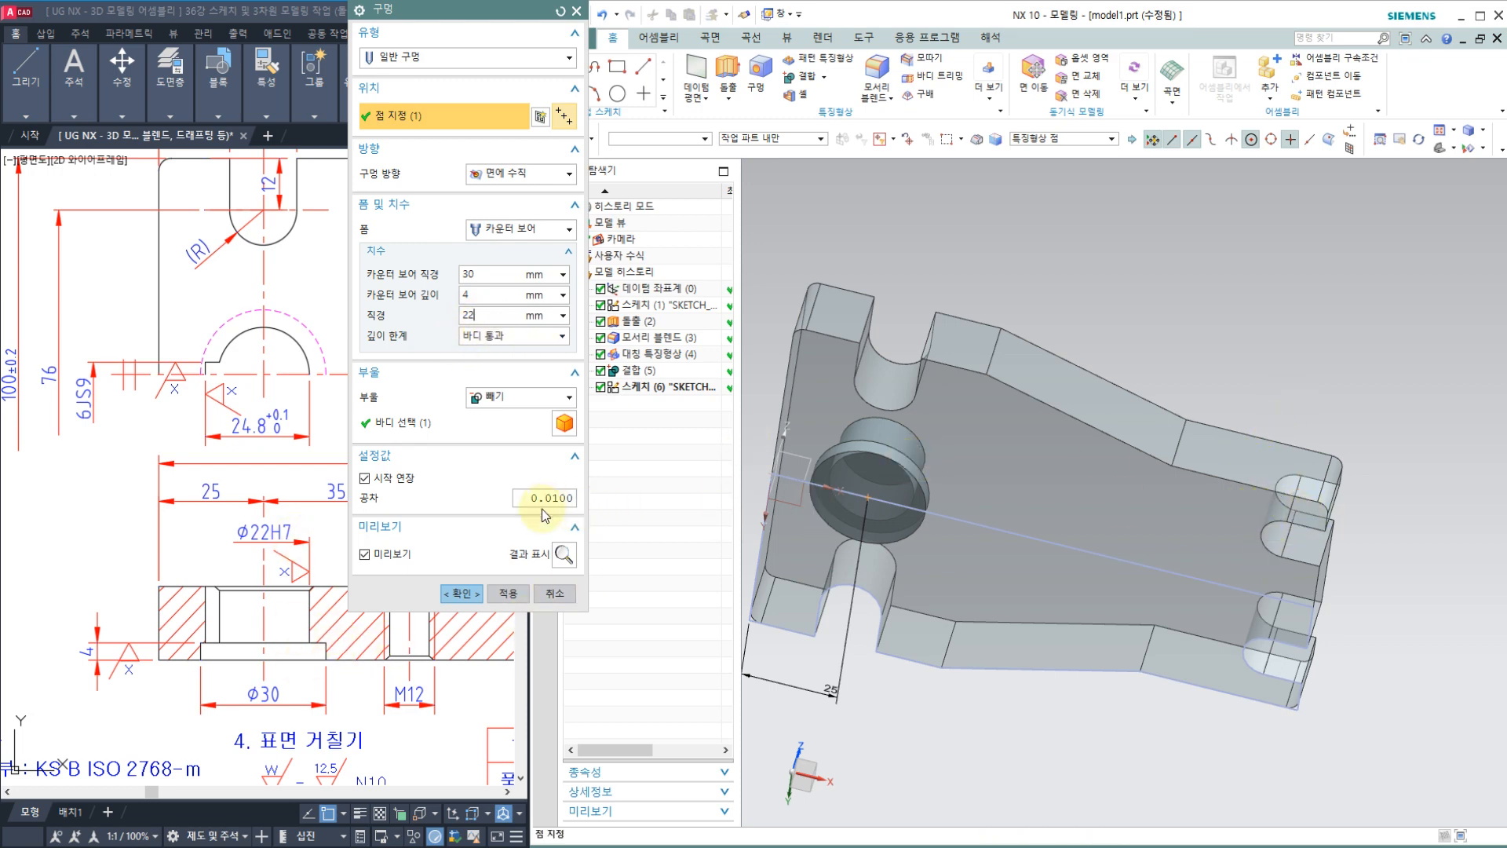
{"action": "left_click", "coordinate": [456, 594]}
{"action": "mouse_move", "coordinate": [1094, 326]}
{"action": "middle_mouse_down"}
{"action": "mouse_move", "coordinate": [1110, 248]}
{"action": "mouse_move", "coordinate": [1104, 453]}
{"action": "middle_mouse_up"}
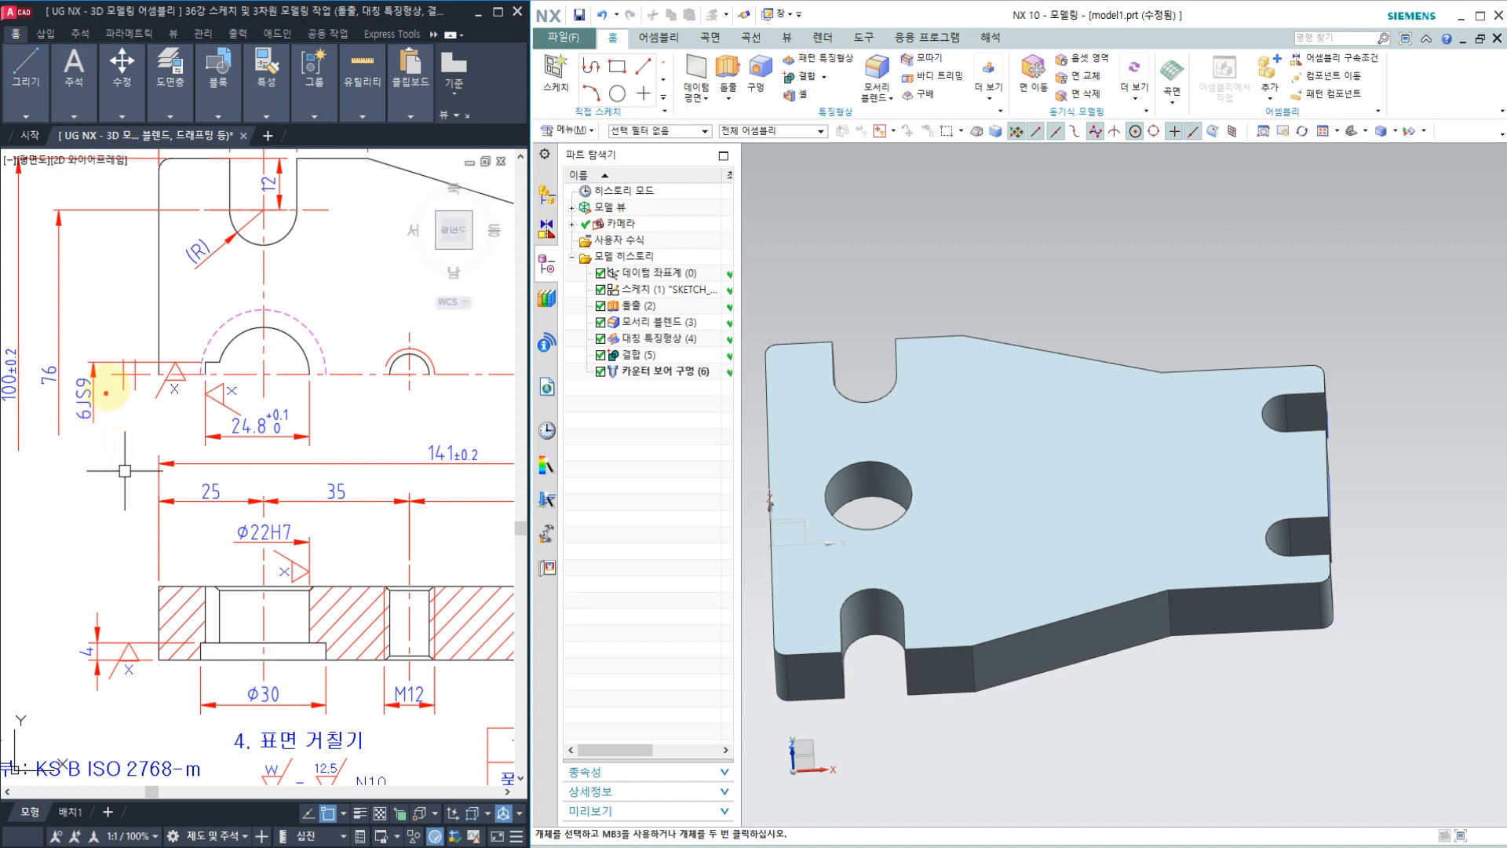
Examine the keyway's width callout and outline beside the hole in the drawing's plan view.
{"action": "mouse_move", "coordinate": [105, 365]}
{"action": "left_mouse_down"}
{"action": "mouse_move", "coordinate": [99, 418]}
{"action": "mouse_move", "coordinate": [59, 408]}
{"action": "left_mouse_up"}
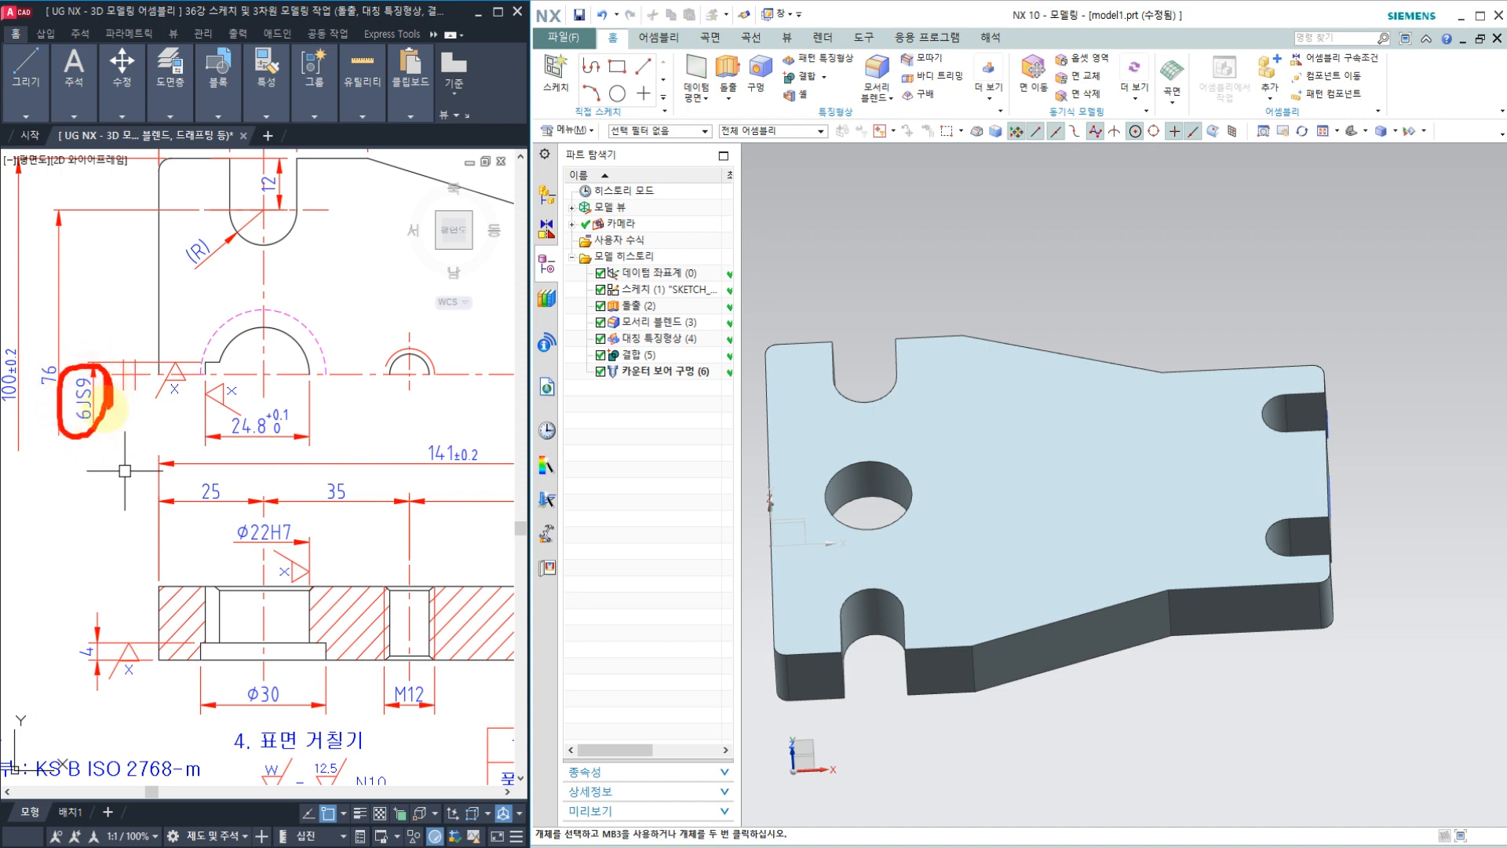
{"action": "left_click_drag", "start_coordinate": [98, 400], "coordinate": [126, 317]}
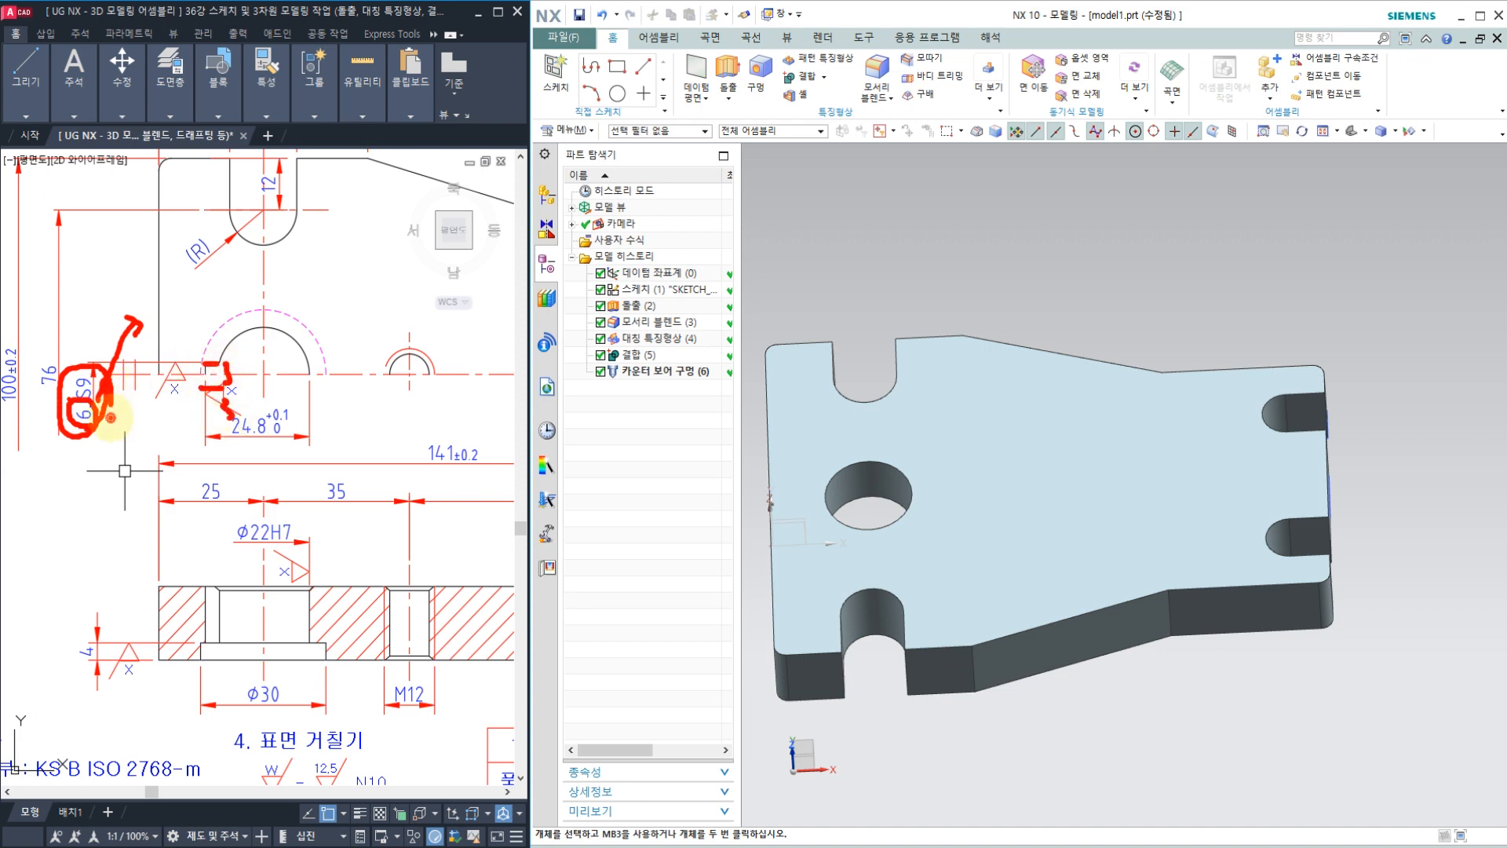
{"action": "mouse_move", "coordinate": [183, 358]}
{"action": "left_mouse_down"}
{"action": "mouse_move", "coordinate": [169, 420]}
{"action": "mouse_move", "coordinate": [161, 314]}
{"action": "mouse_move", "coordinate": [188, 409]}
{"action": "mouse_move", "coordinate": [175, 430]}
{"action": "left_mouse_up"}
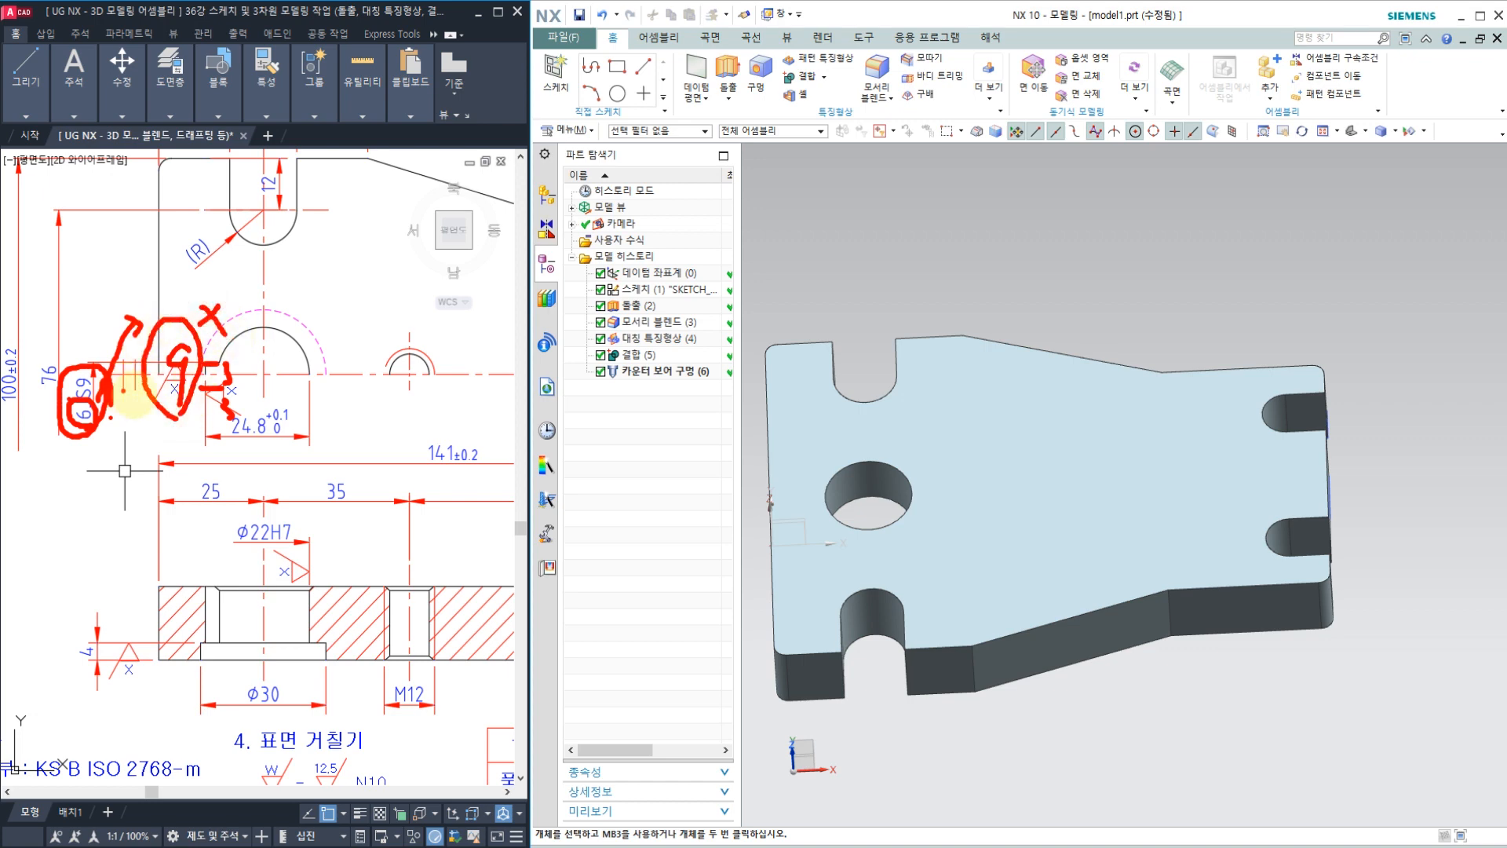
{"action": "key", "text": "Escape"}
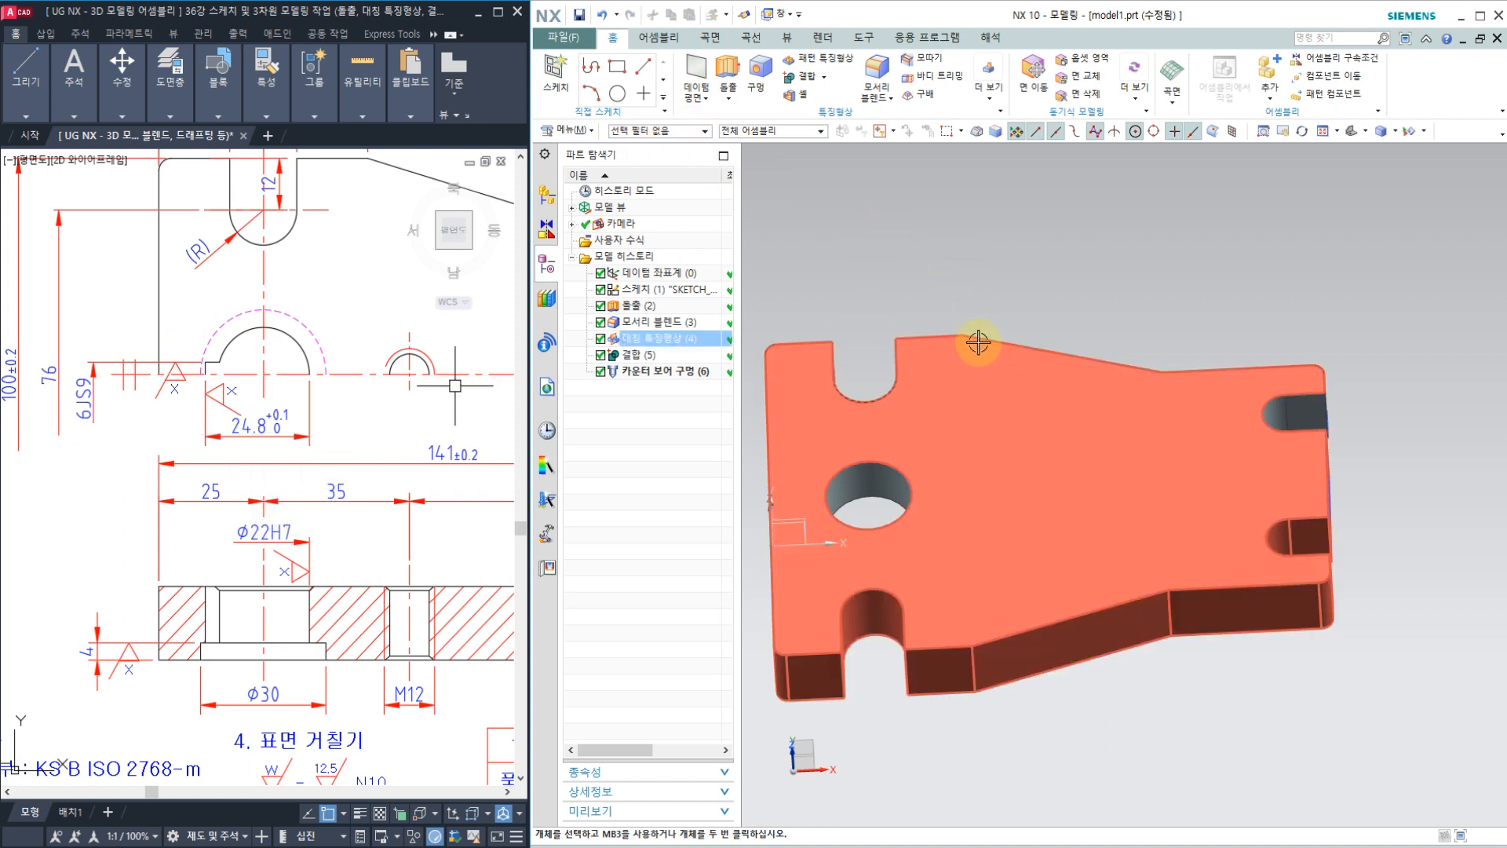
Start a sketch on the plate's top face and draw a rectangle overlapping the hole's rim on the wide-end side.
{"action": "mouse_move", "coordinate": [966, 278]}
{"action": "middle_mouse_down"}
{"action": "mouse_move", "coordinate": [952, 275]}
{"action": "mouse_move", "coordinate": [952, 296]}
{"action": "mouse_move", "coordinate": [959, 266]}
{"action": "mouse_move", "coordinate": [959, 303]}
{"action": "middle_mouse_up"}
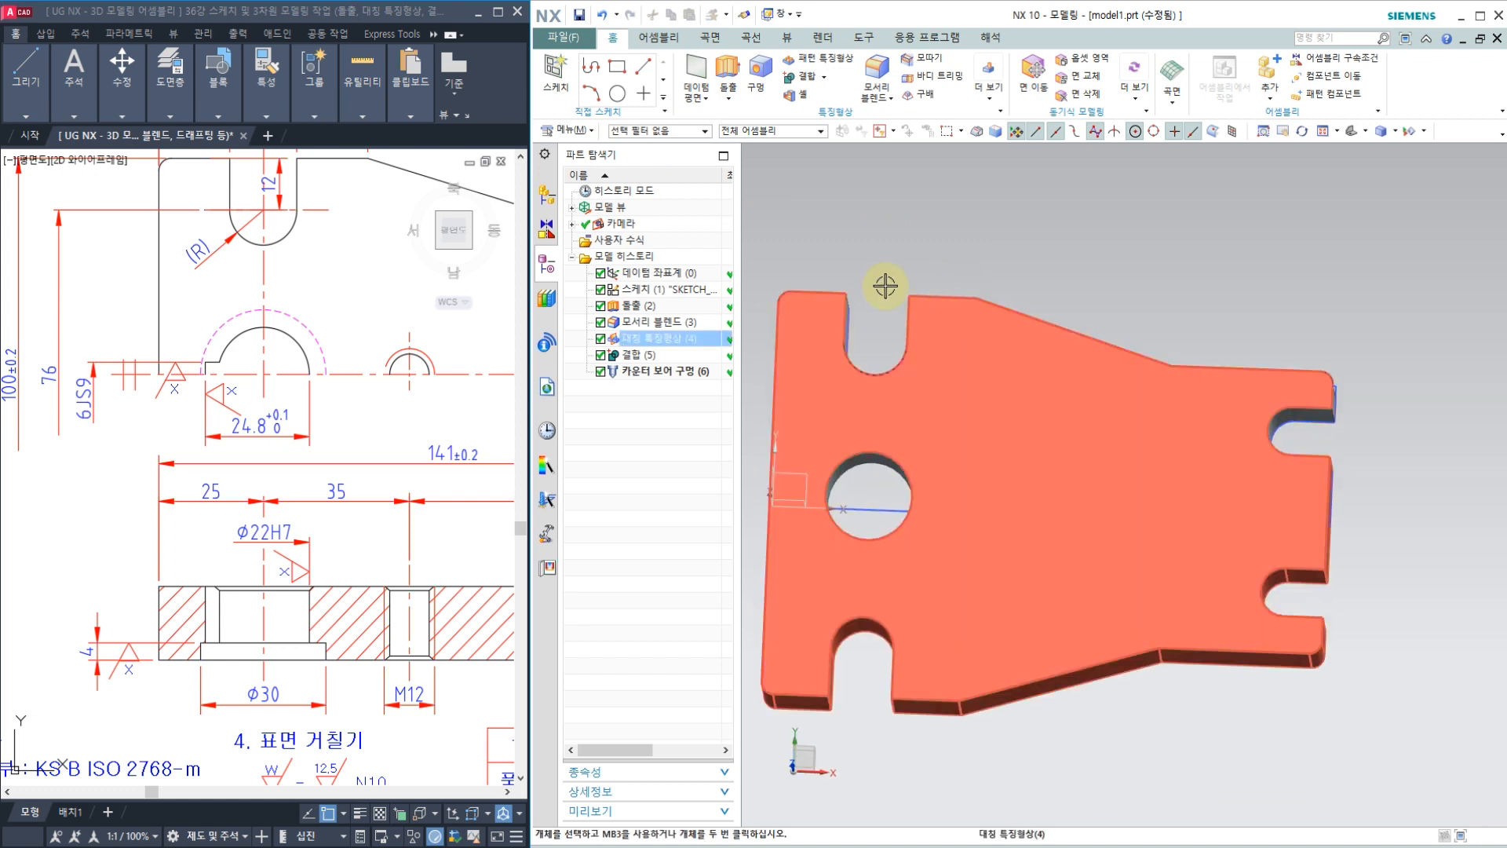
{"action": "left_click", "coordinate": [556, 70]}
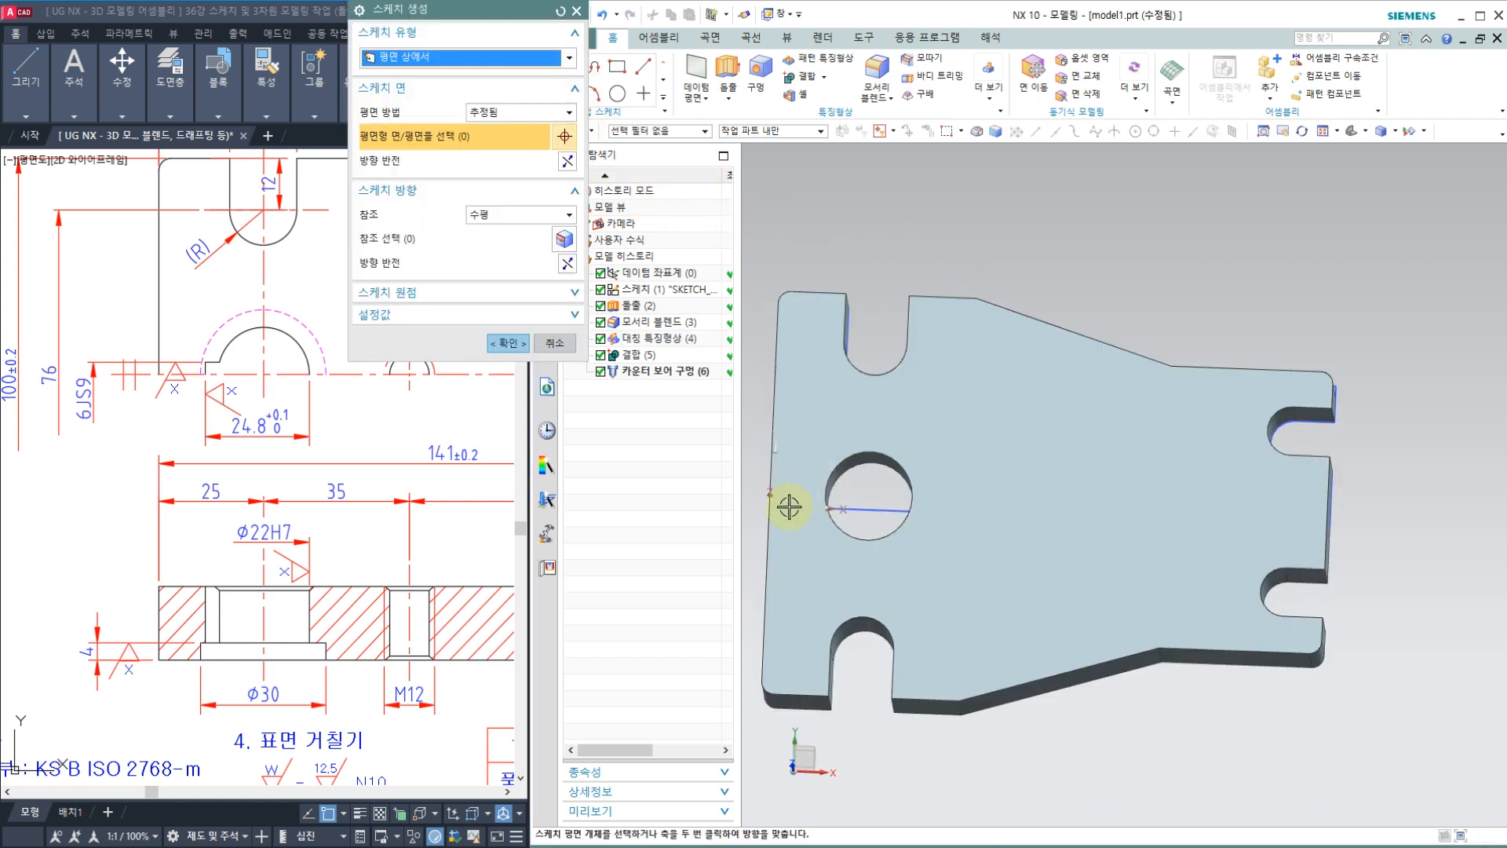
{"action": "left_click", "coordinate": [780, 599]}
{"action": "left_click", "coordinate": [524, 344]}
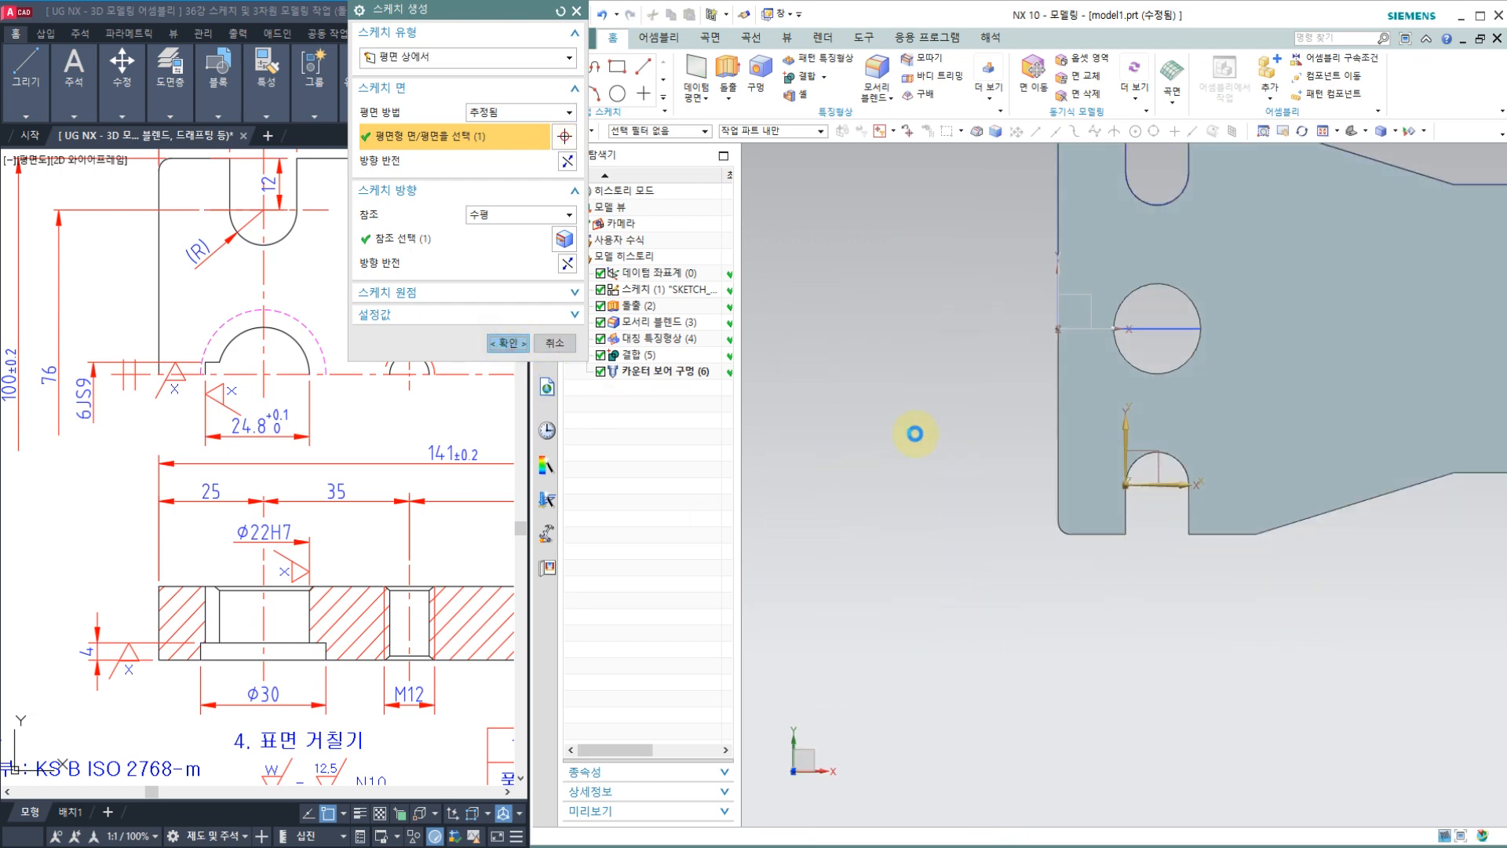
{"action": "scroll", "coordinate": [900, 380], "scroll_direction": "up", "scroll_amount": 2}
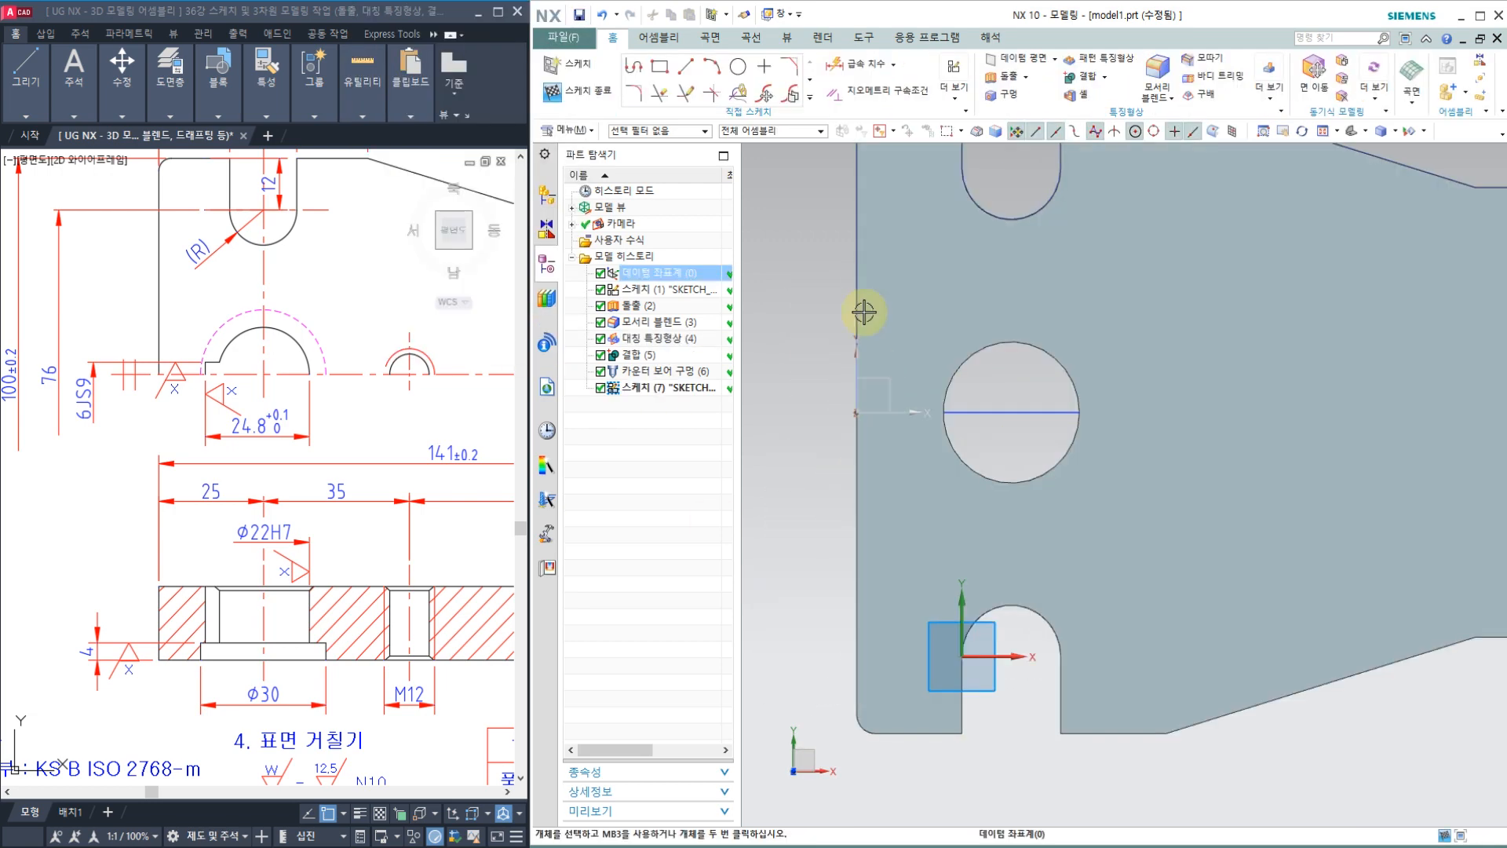
{"action": "left_click", "coordinate": [660, 66]}
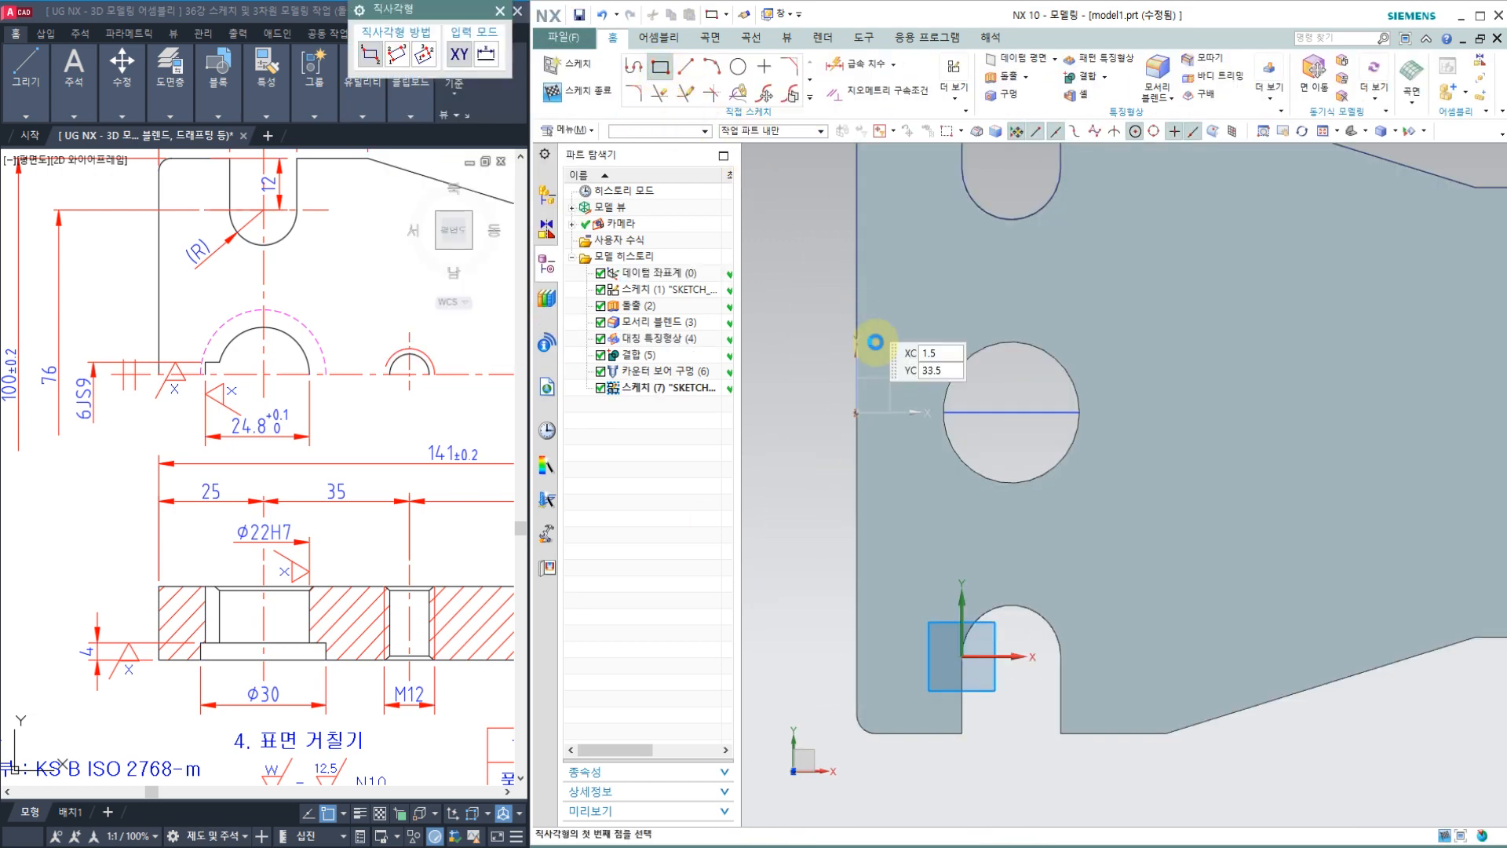
{"action": "left_click", "coordinate": [925, 387]}
{"action": "left_click", "coordinate": [999, 443]}
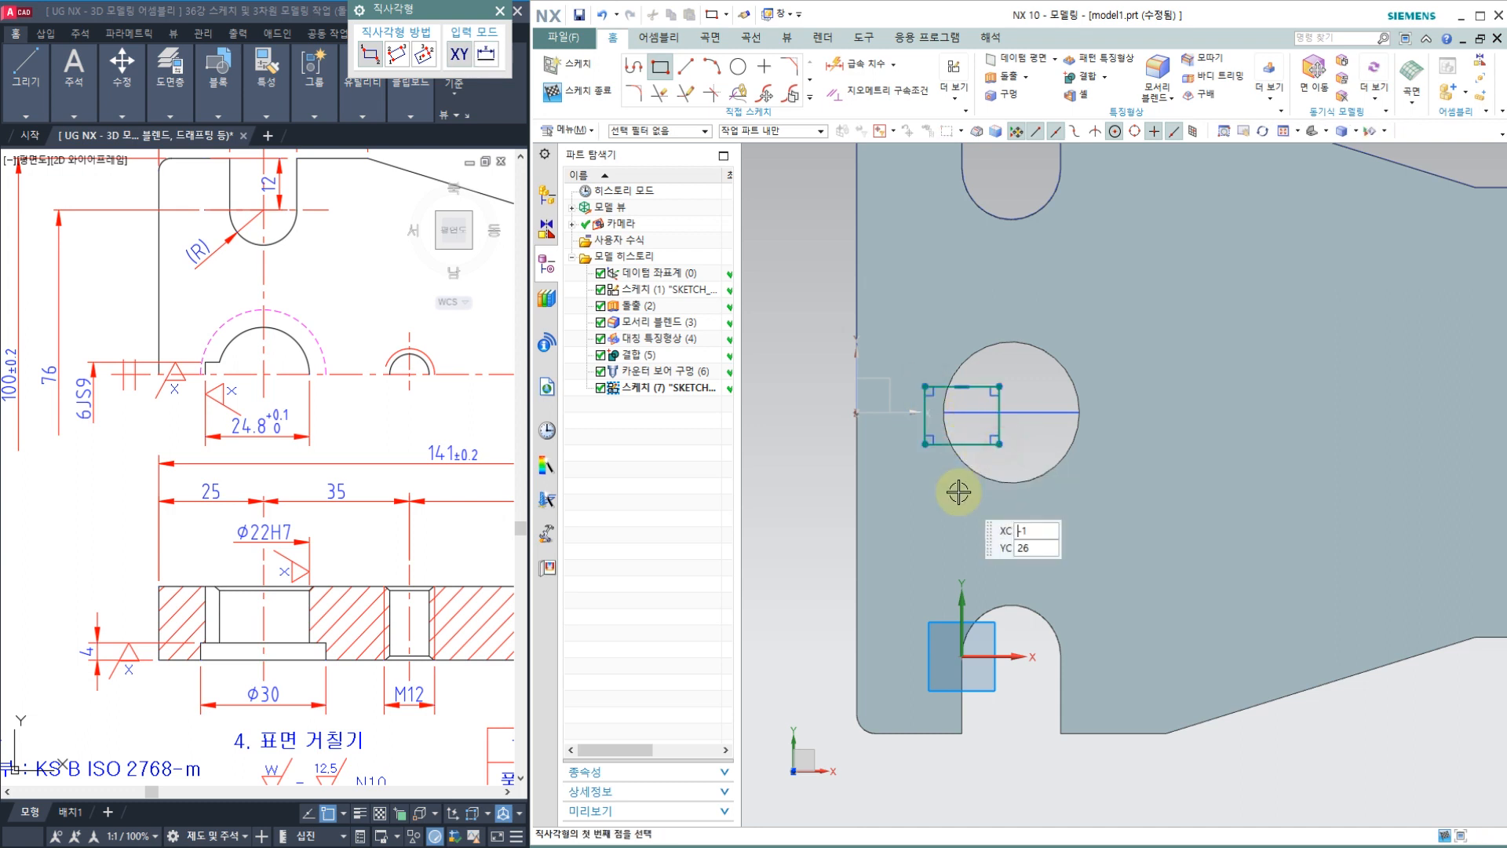
{"action": "left_click", "coordinate": [500, 11]}
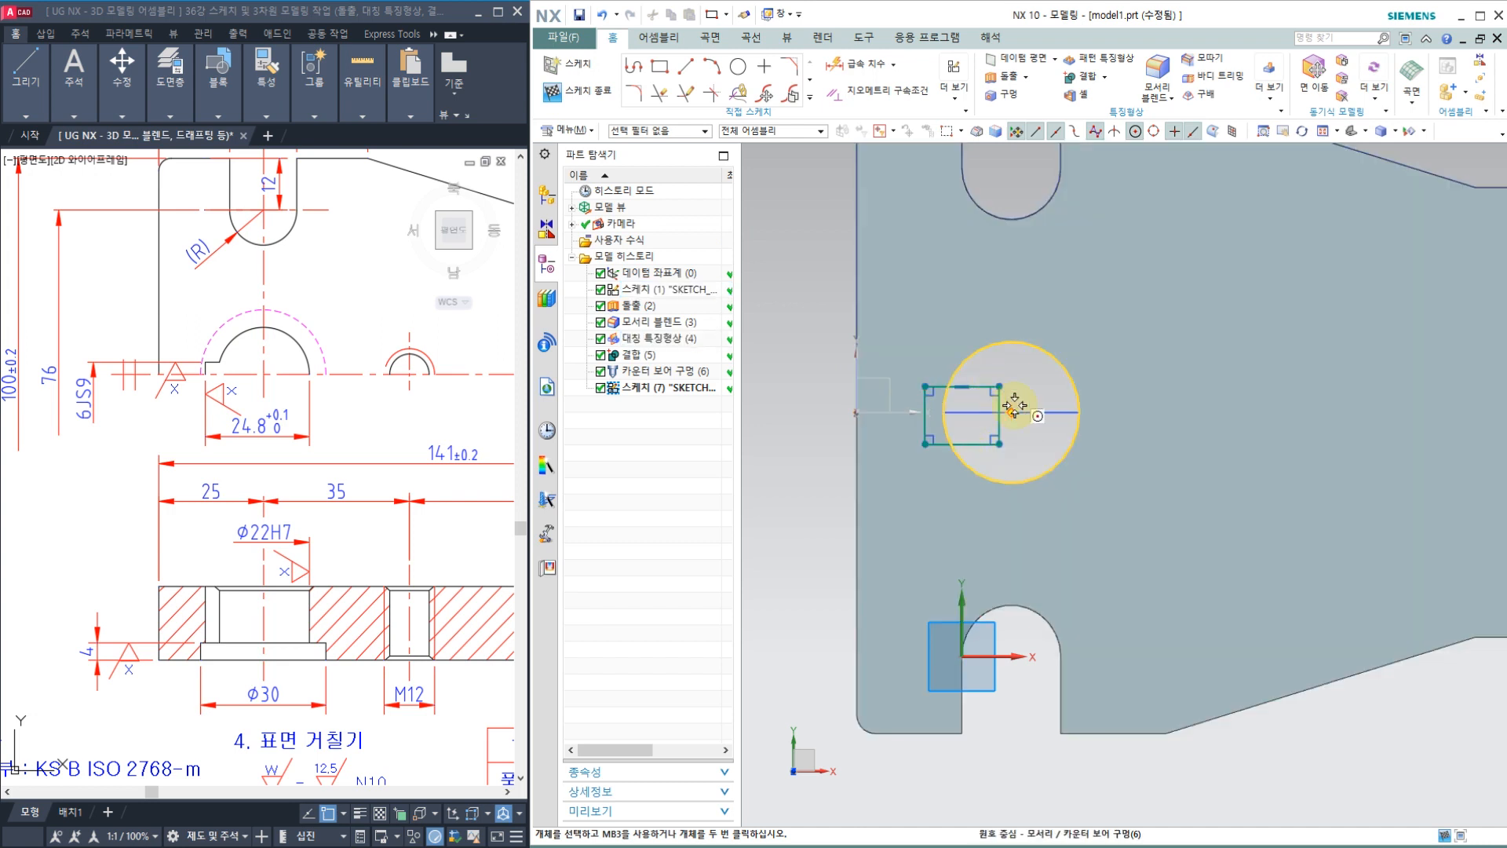
{"action": "scroll", "coordinate": [860, 460], "scroll_direction": "up", "scroll_amount": 3}
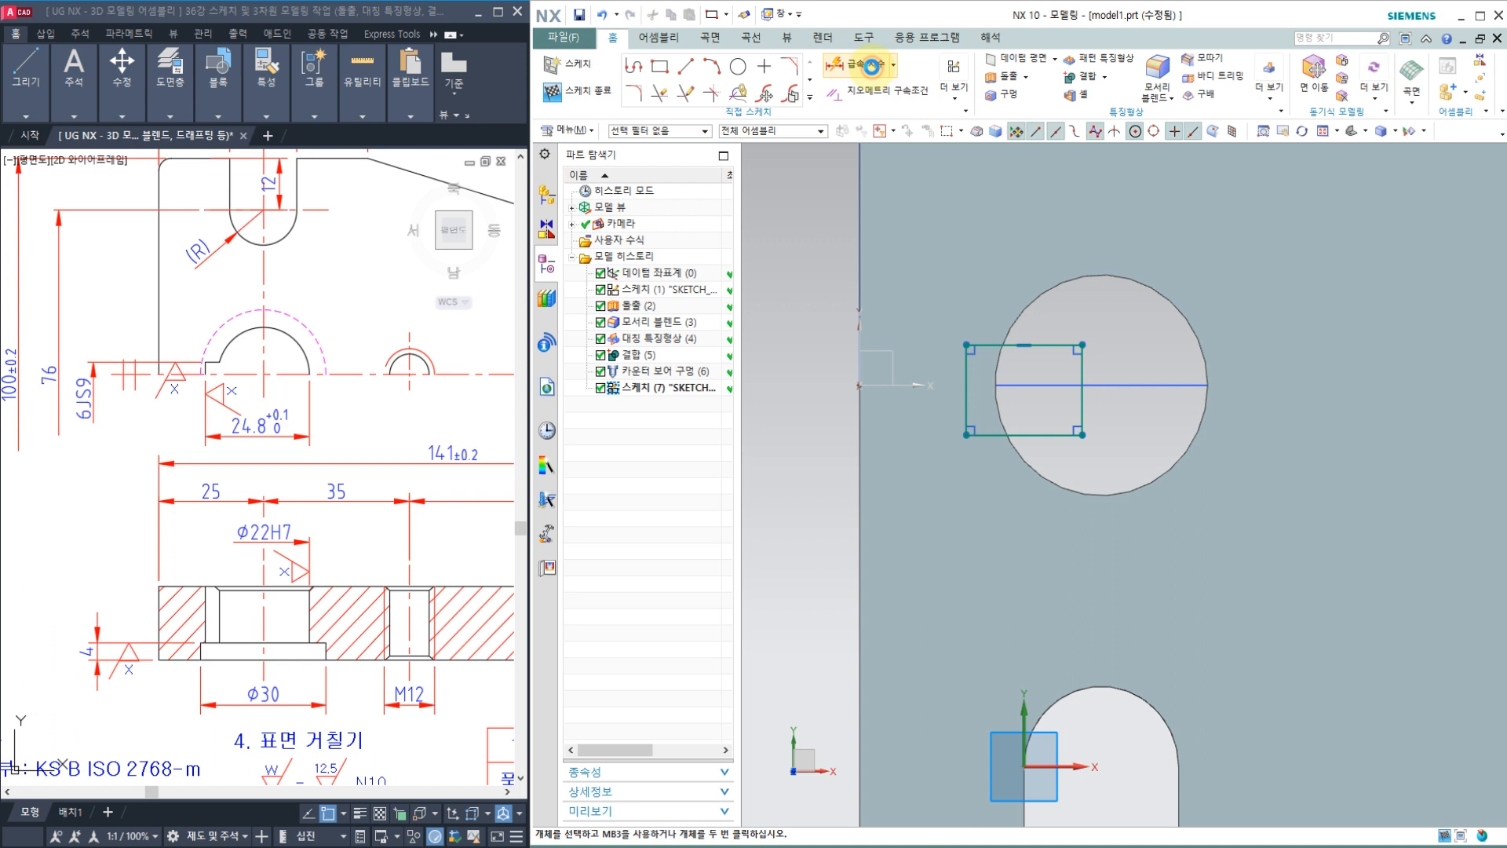
{"action": "left_click", "coordinate": [870, 67]}
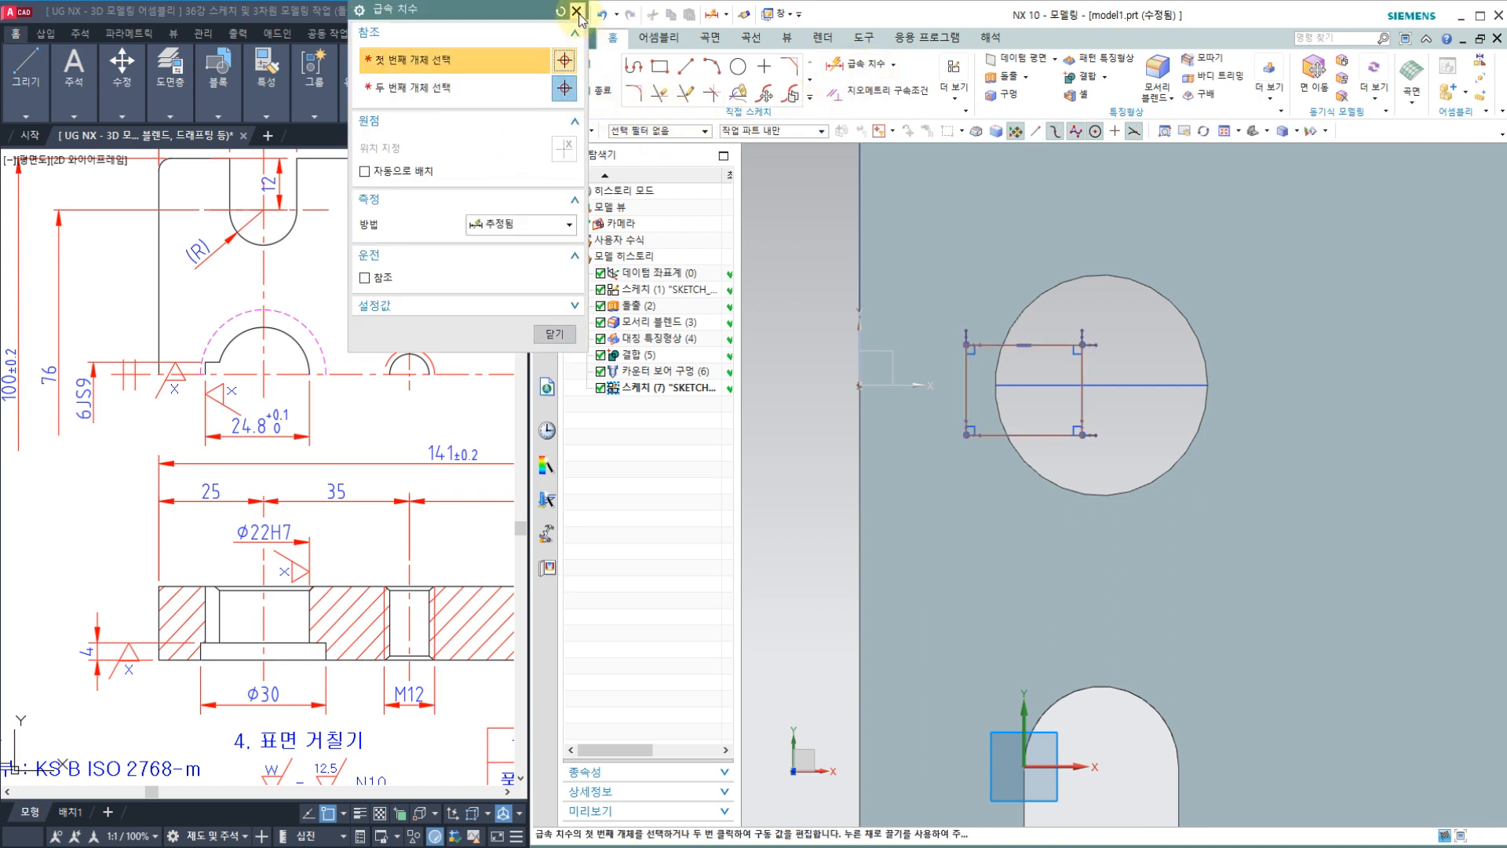
{"action": "left_click", "coordinate": [577, 12]}
{"action": "left_click", "coordinate": [879, 91]}
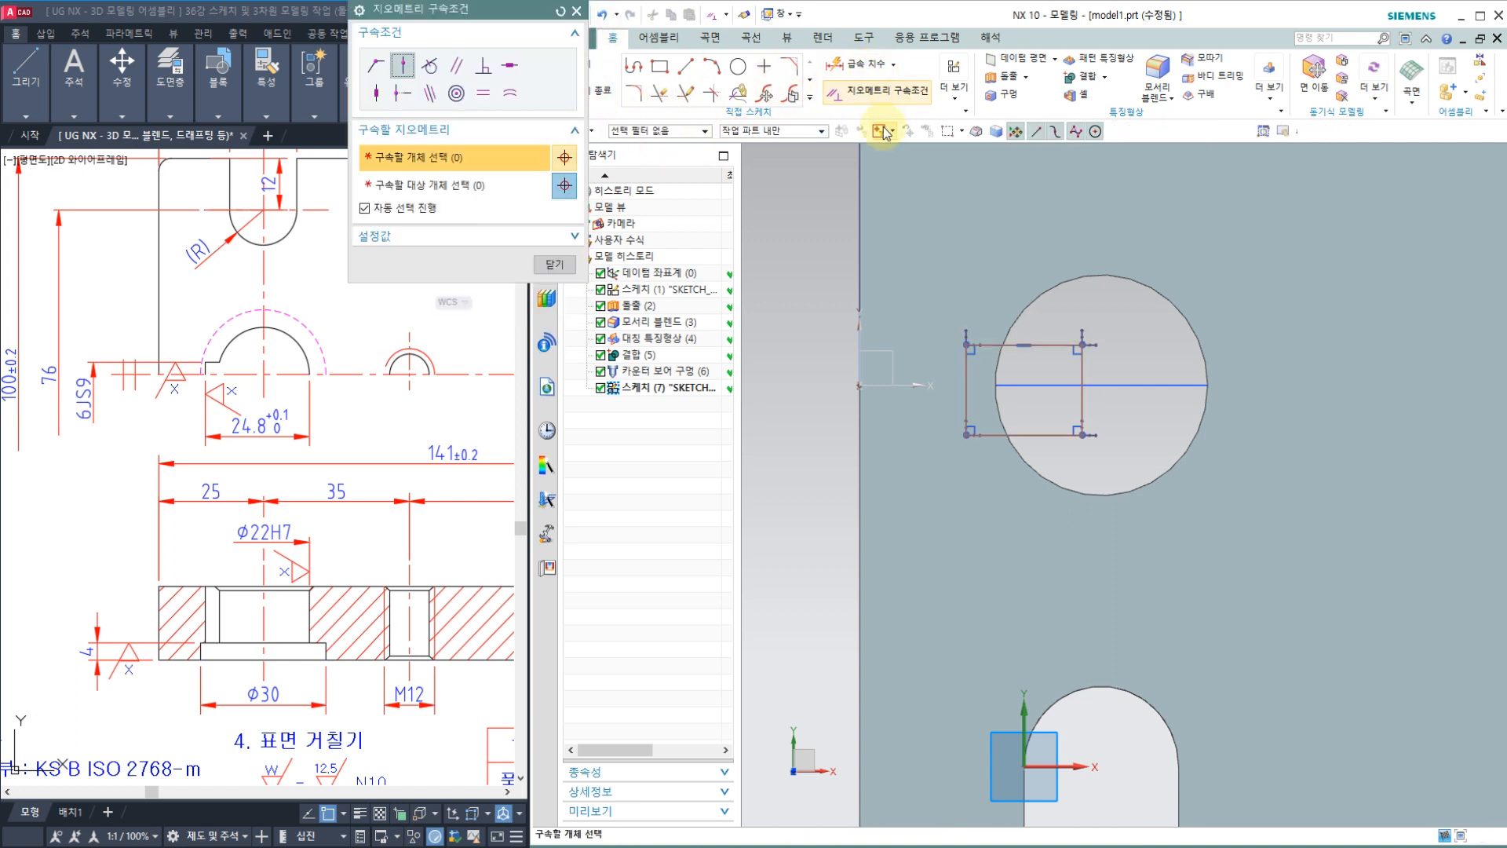
{"action": "left_click", "coordinate": [402, 94]}
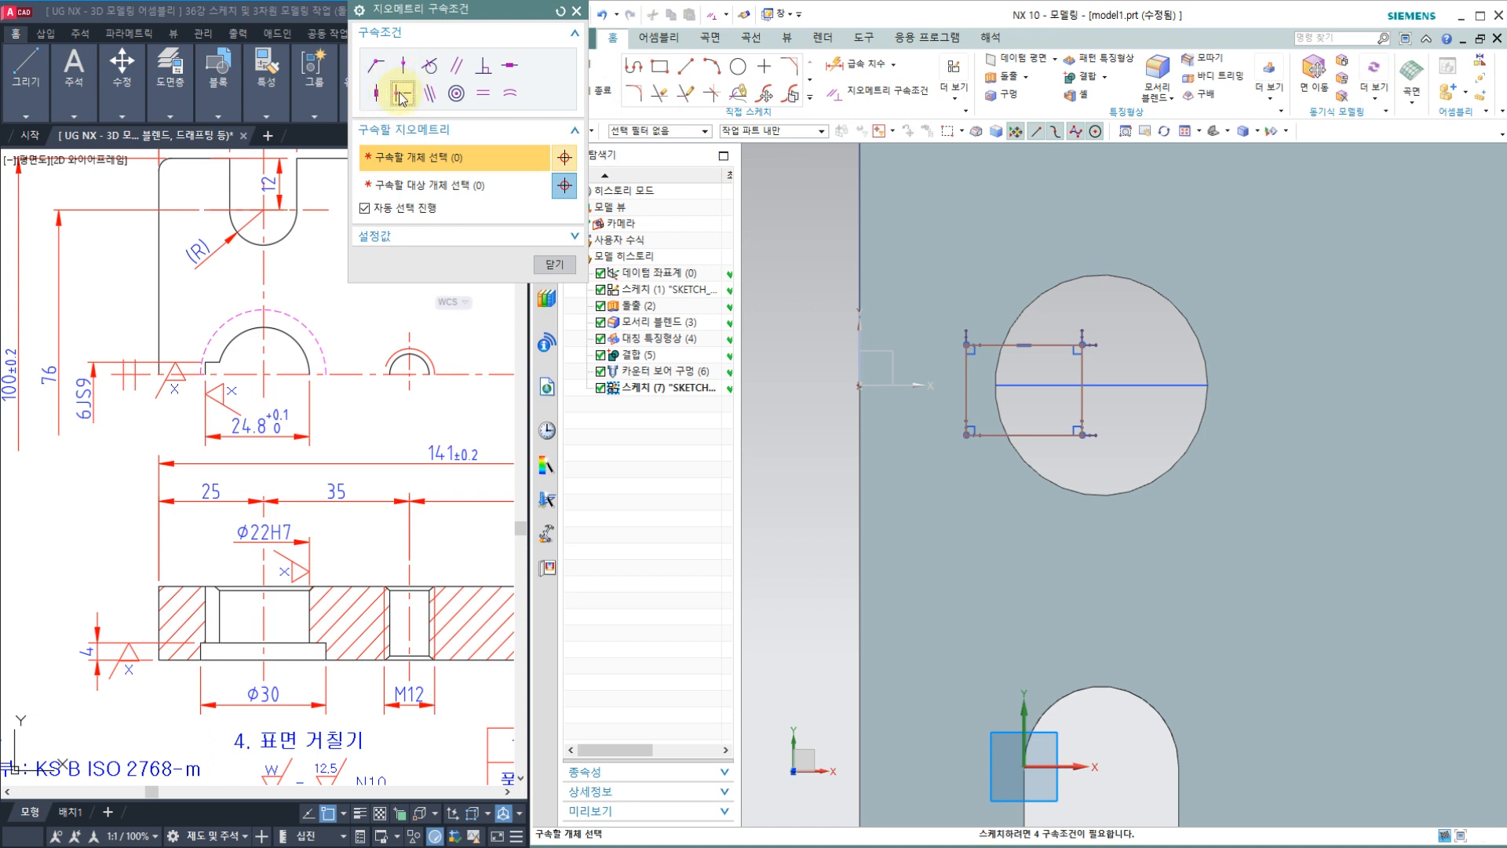
{"action": "left_click", "coordinate": [968, 416]}
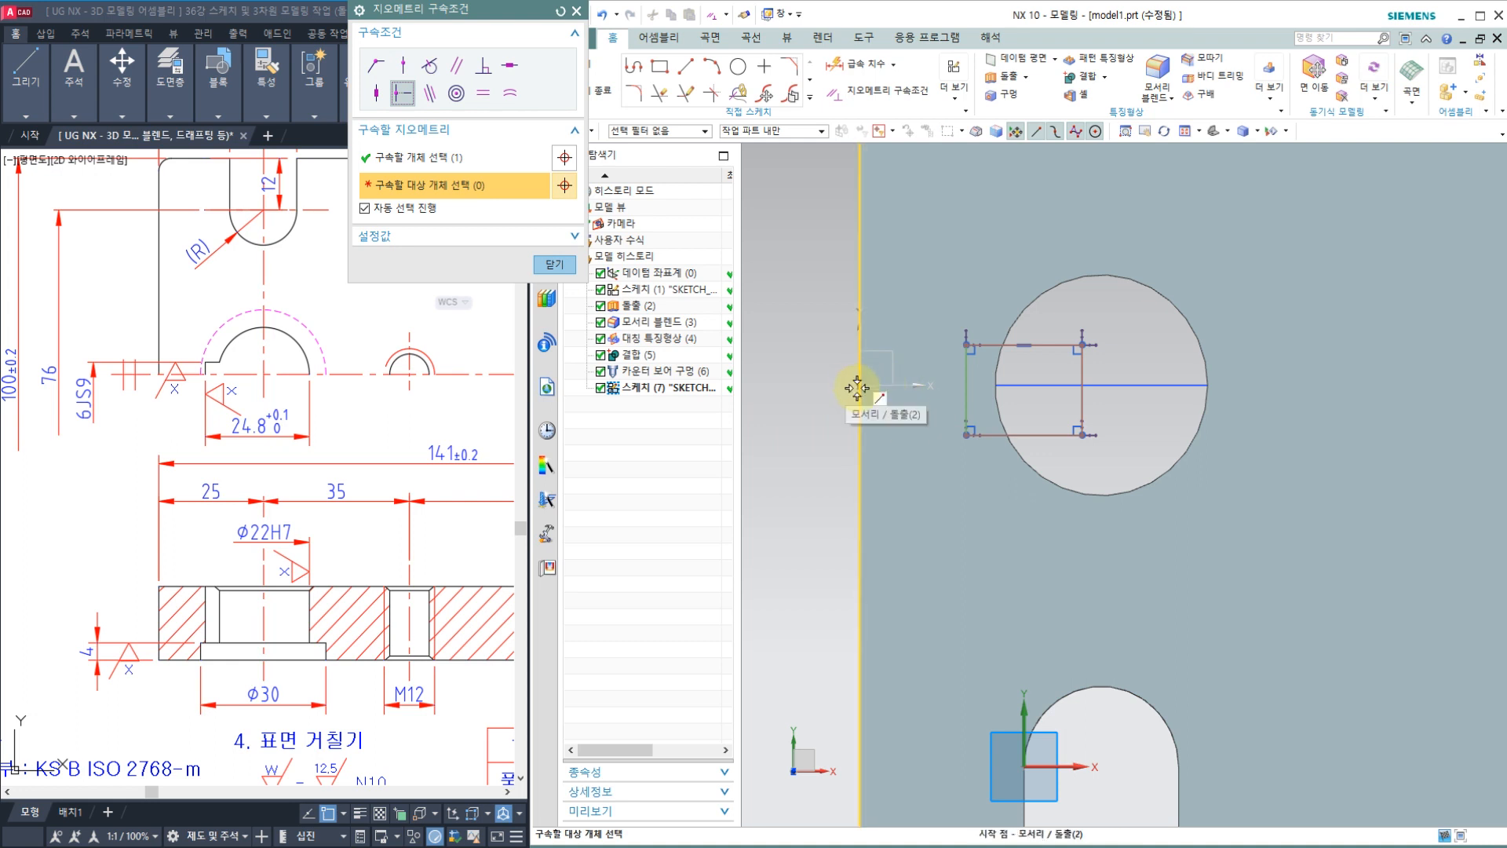
{"action": "left_click", "coordinate": [858, 387]}
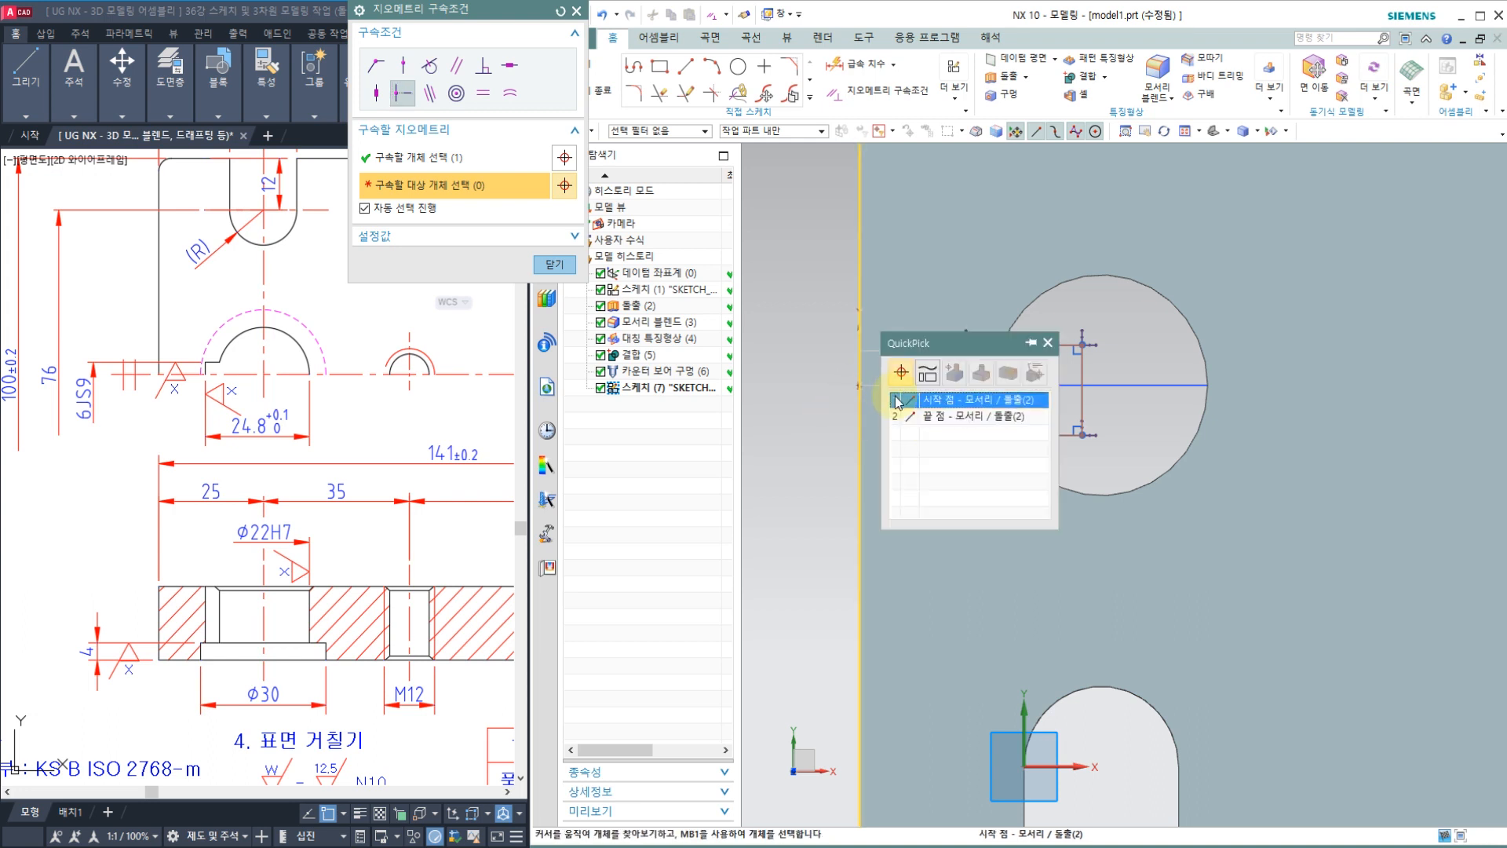
{"action": "left_click", "coordinate": [841, 412]}
{"action": "middle_click_drag", "start_coordinate": [805, 417], "coordinate": [798, 428]}
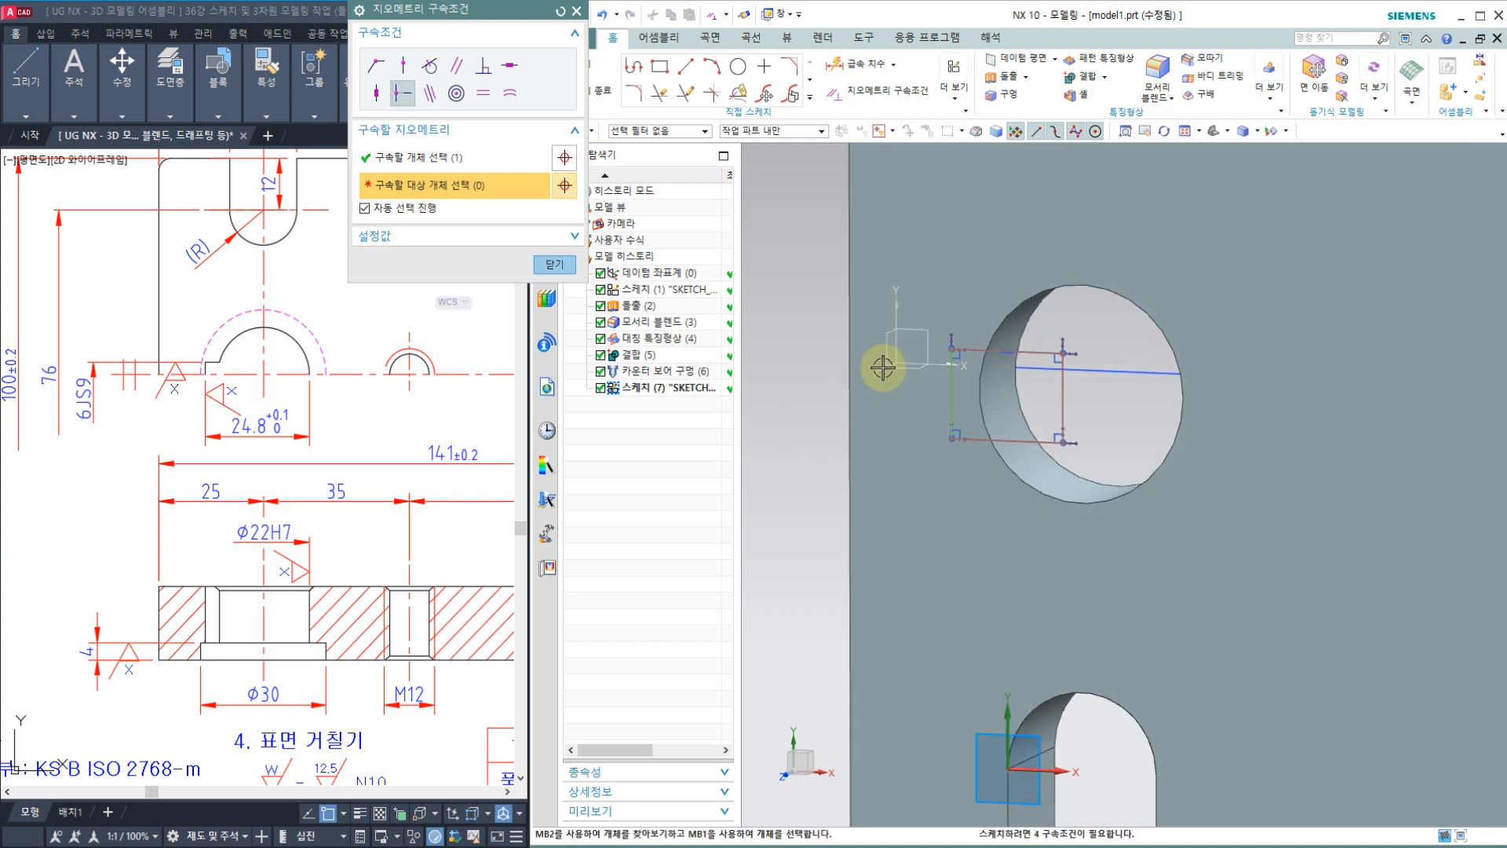
{"action": "key", "text": "Escape"}
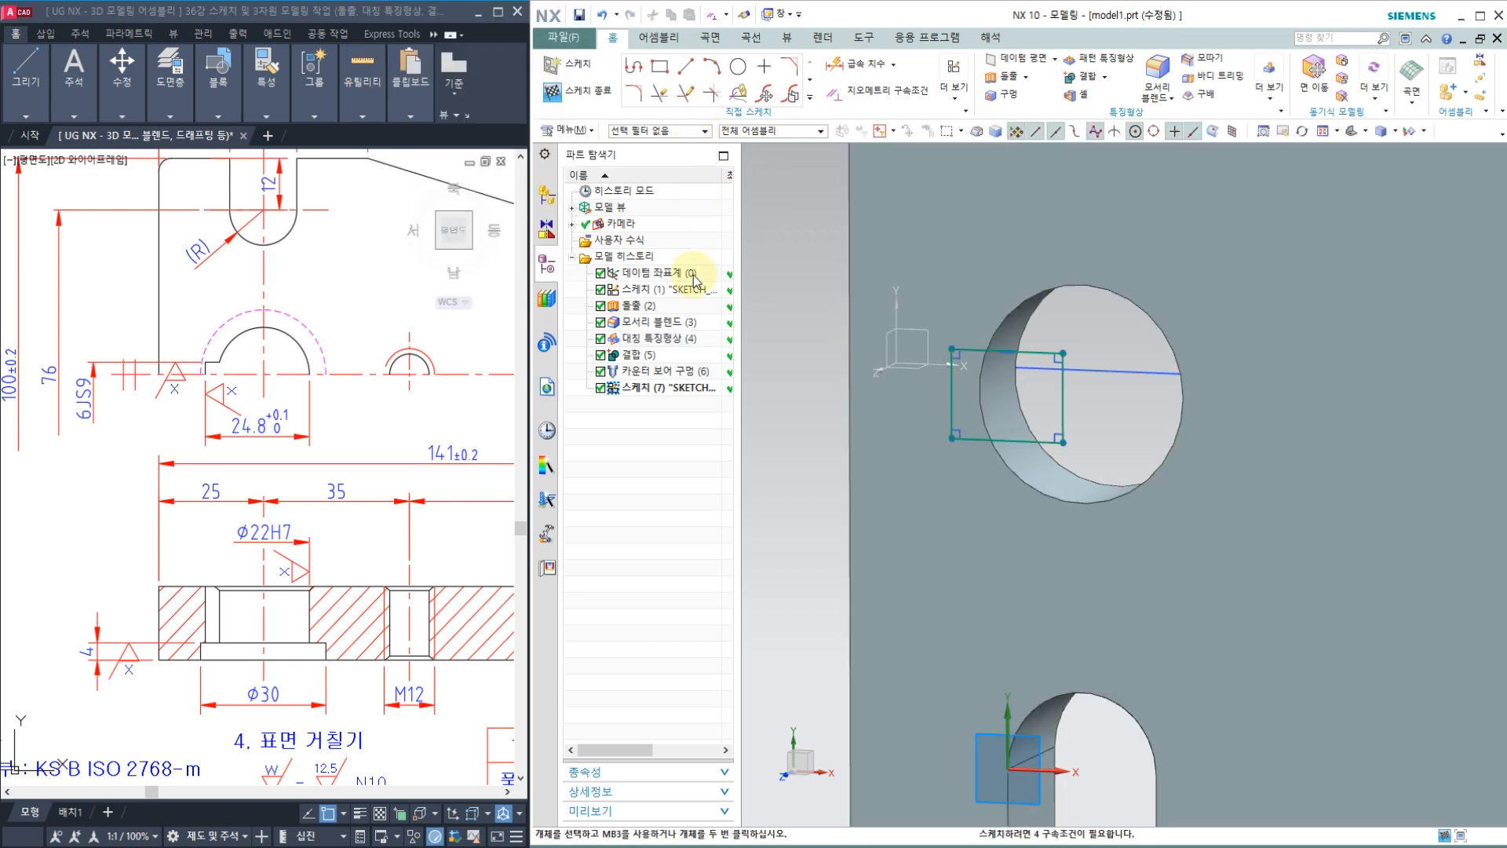
Apply a Midpoint constraint between the hole's centre and the rectangle's vertical side facing the plate's wide end.
{"action": "mouse_move", "coordinate": [733, 336]}
{"action": "middle_mouse_down"}
{"action": "mouse_move", "coordinate": [808, 330]}
{"action": "mouse_move", "coordinate": [808, 296]}
{"action": "mouse_move", "coordinate": [825, 326]}
{"action": "mouse_move", "coordinate": [770, 333]}
{"action": "mouse_move", "coordinate": [885, 366]}
{"action": "mouse_move", "coordinate": [811, 356]}
{"action": "middle_mouse_up"}
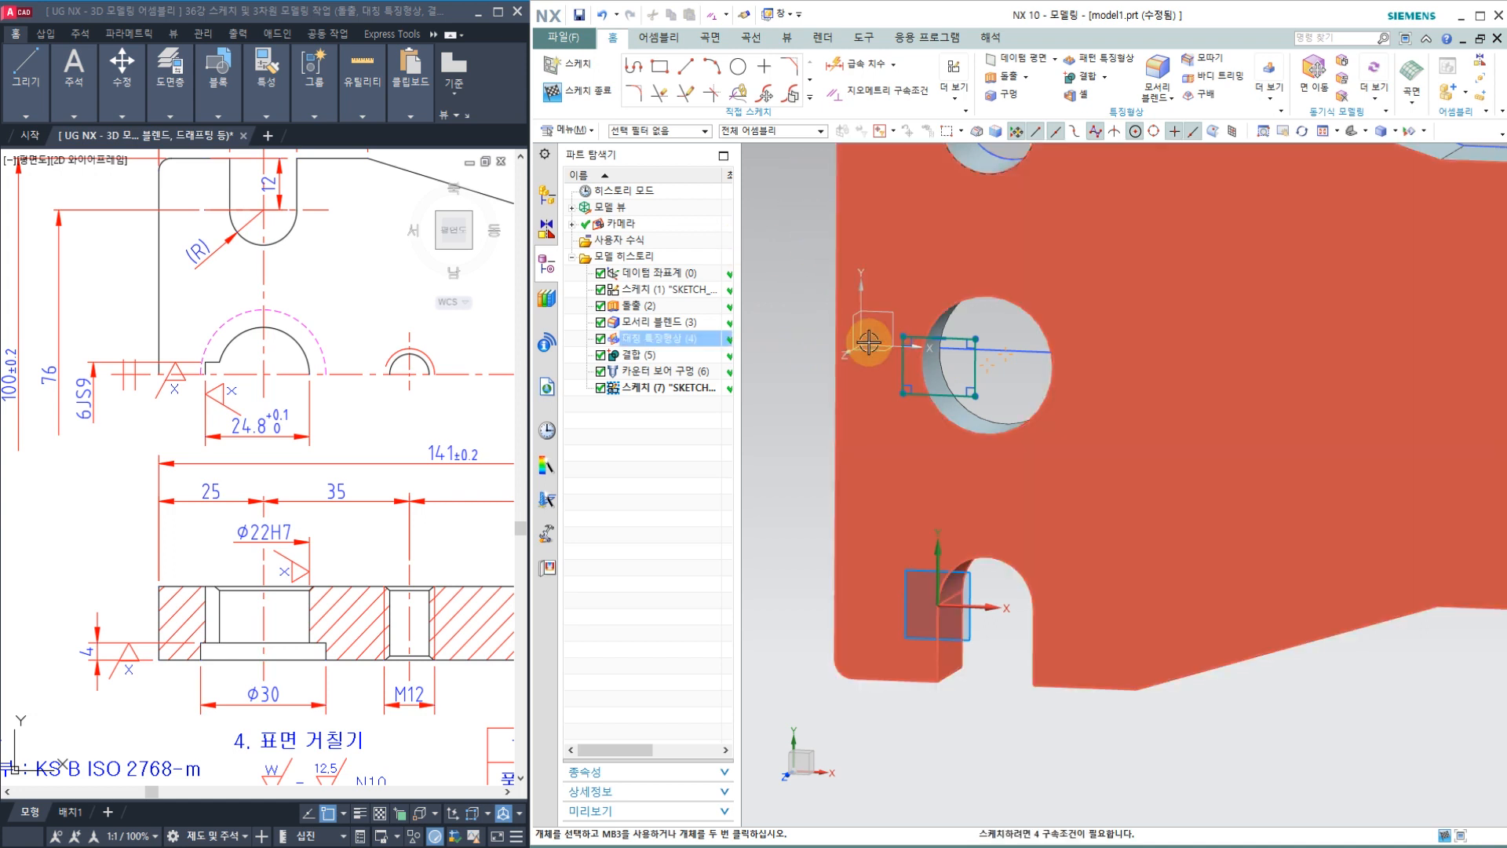
{"action": "left_click", "coordinate": [870, 92]}
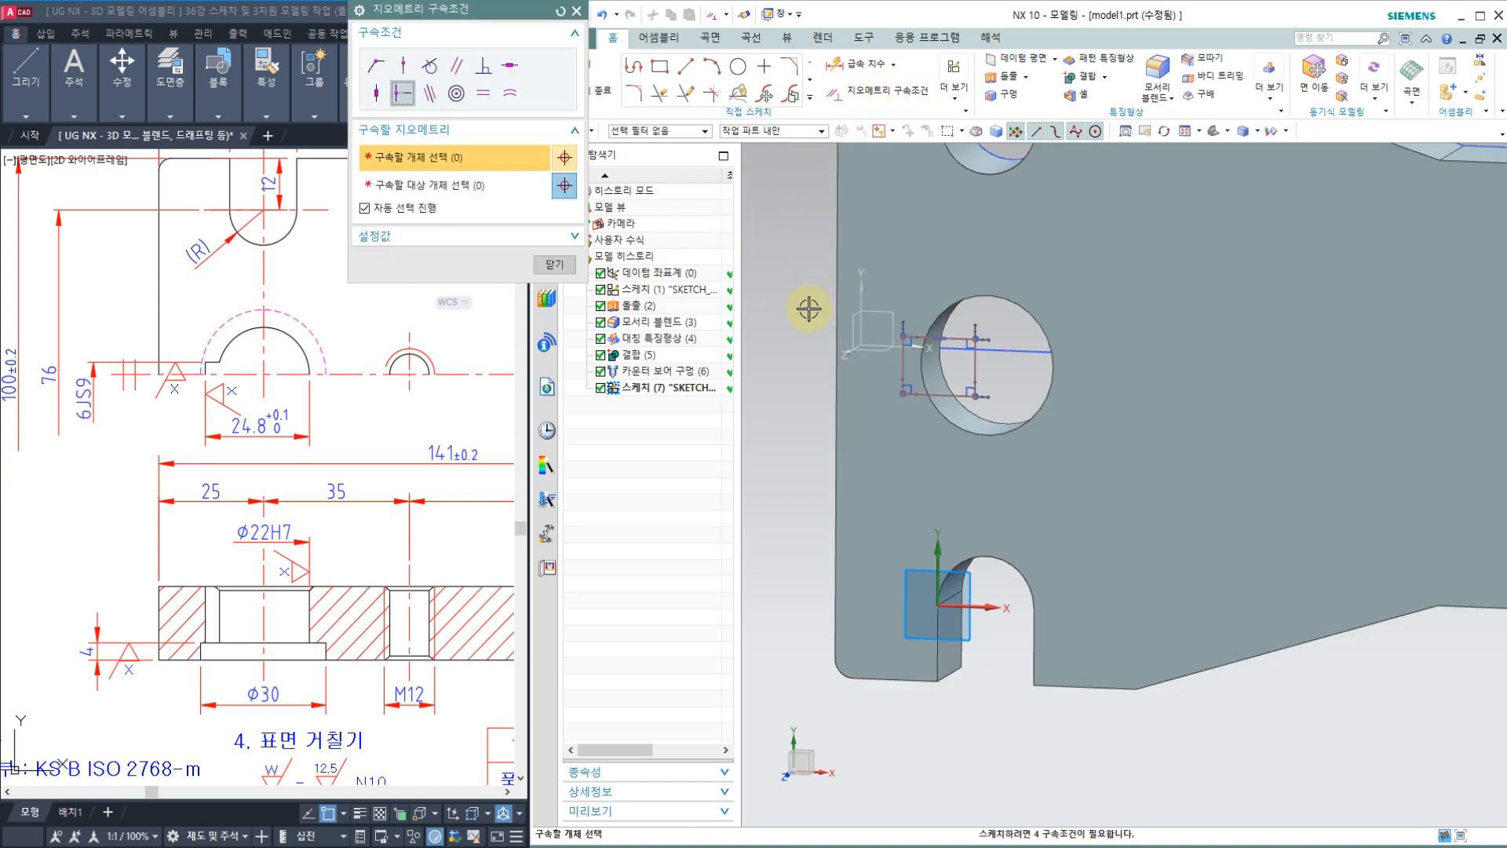
{"action": "key", "text": "F8"}
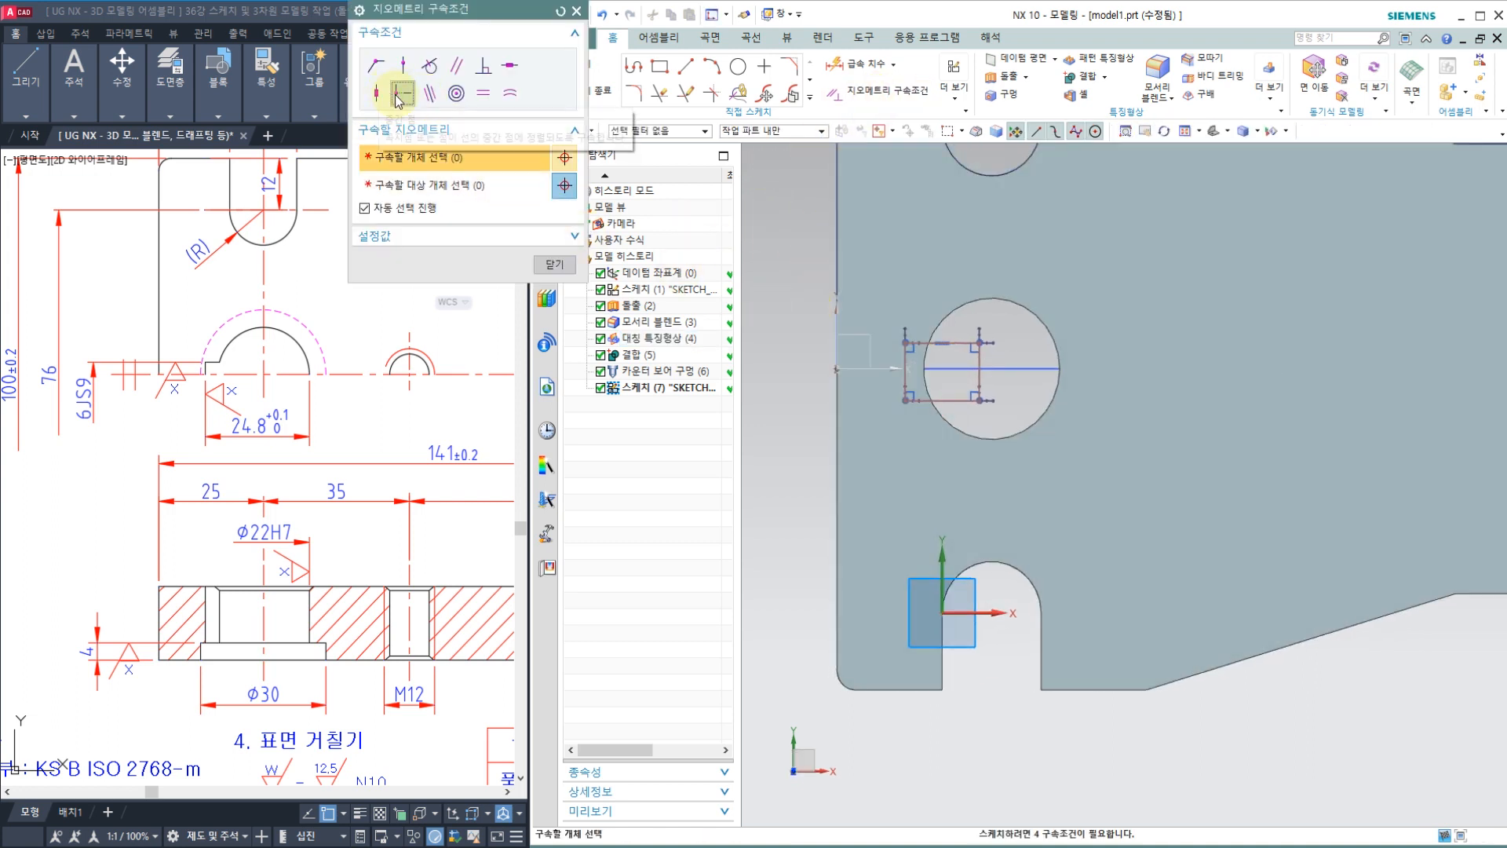
{"action": "left_click", "coordinate": [992, 369]}
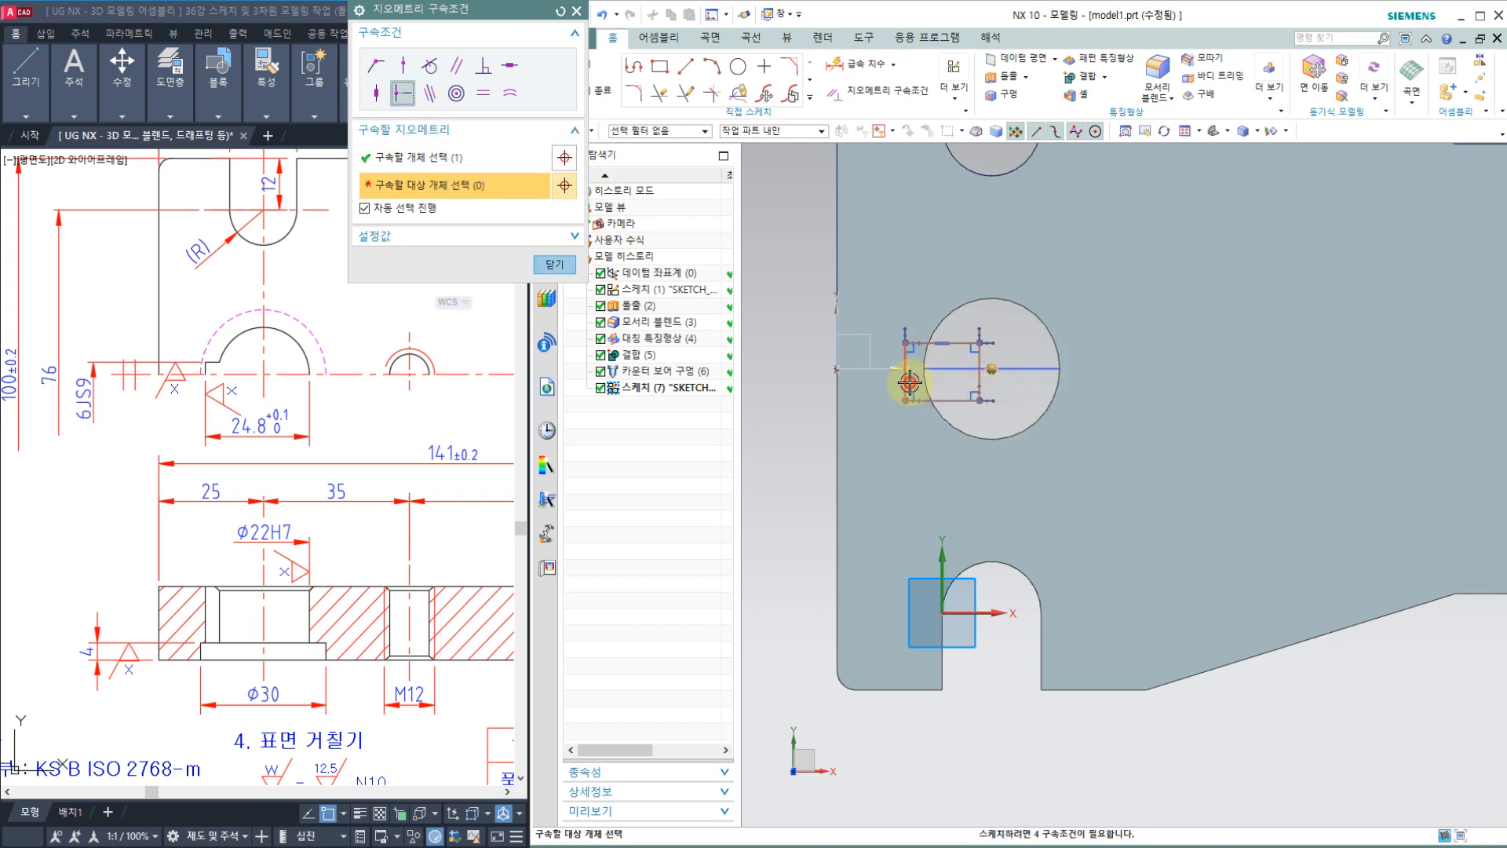
{"action": "left_click", "coordinate": [909, 383]}
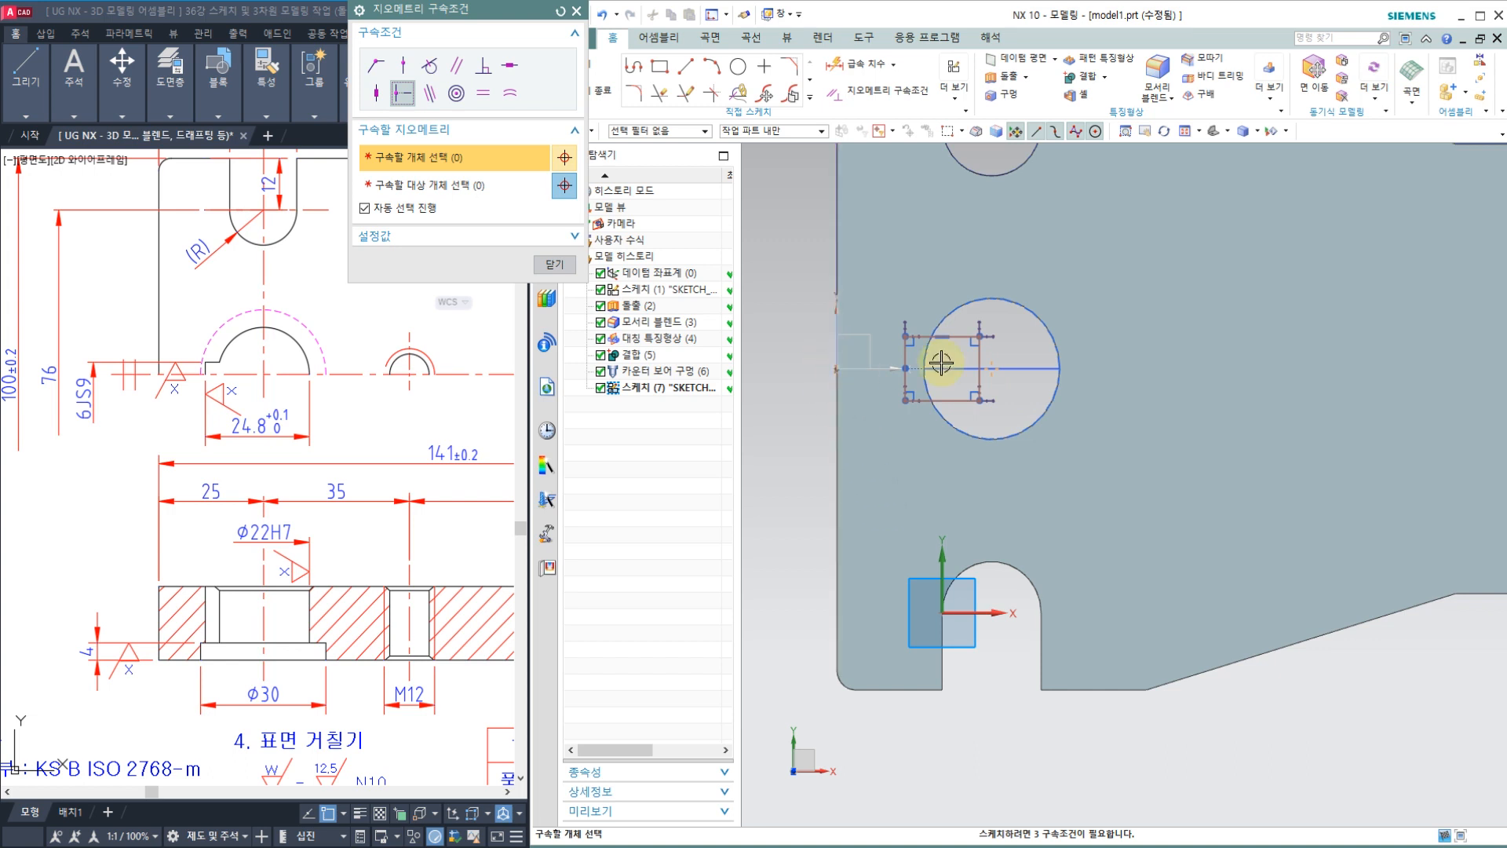
Dimension the length of the keyway rectangle's vertical side and set it to 6 mm.
{"action": "left_click", "coordinate": [555, 264]}
{"action": "left_click", "coordinate": [857, 63]}
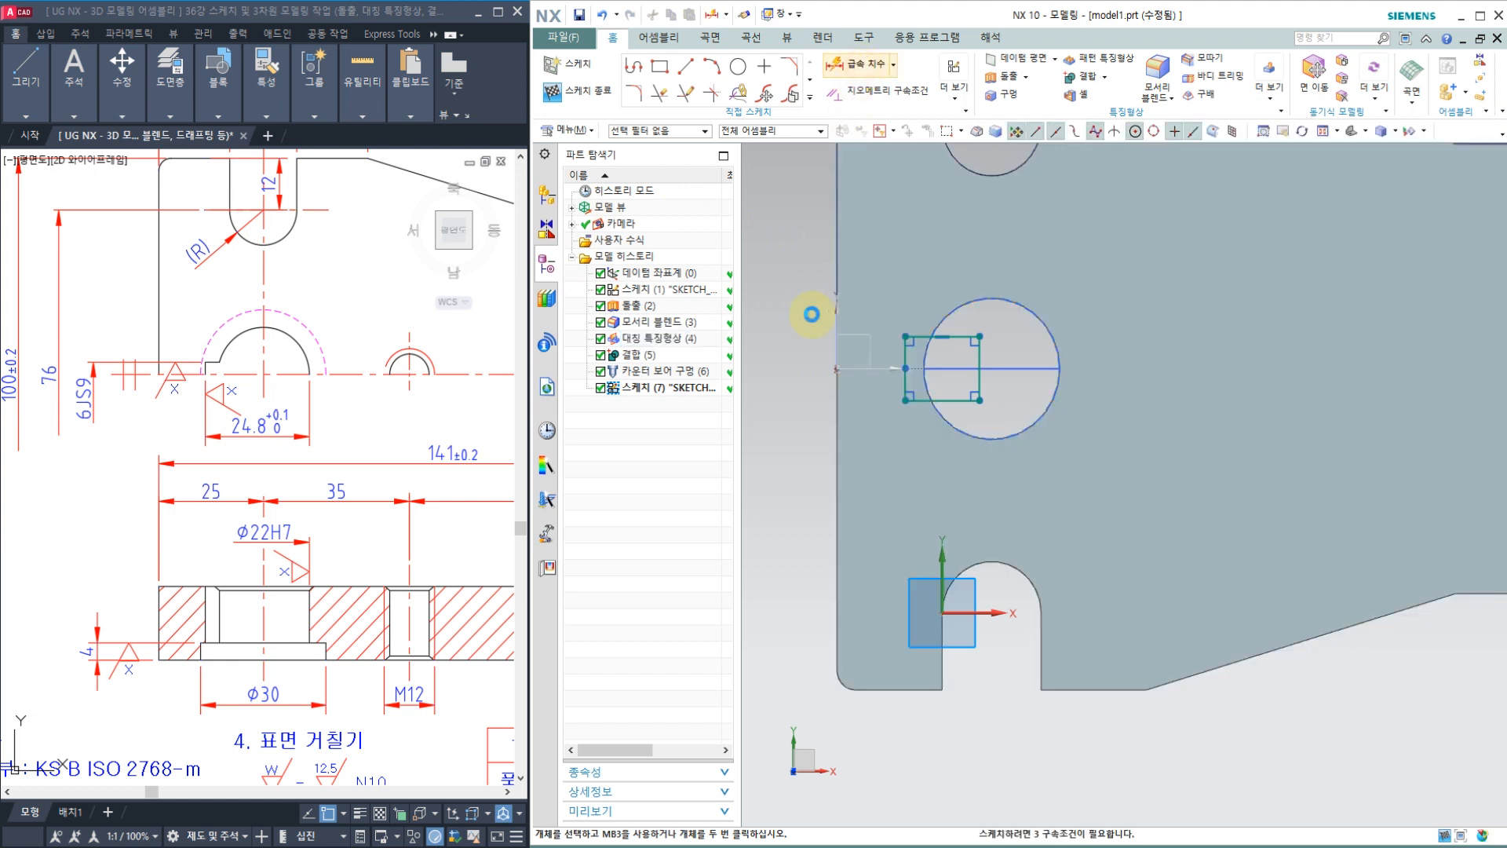
{"action": "left_click", "coordinate": [910, 354]}
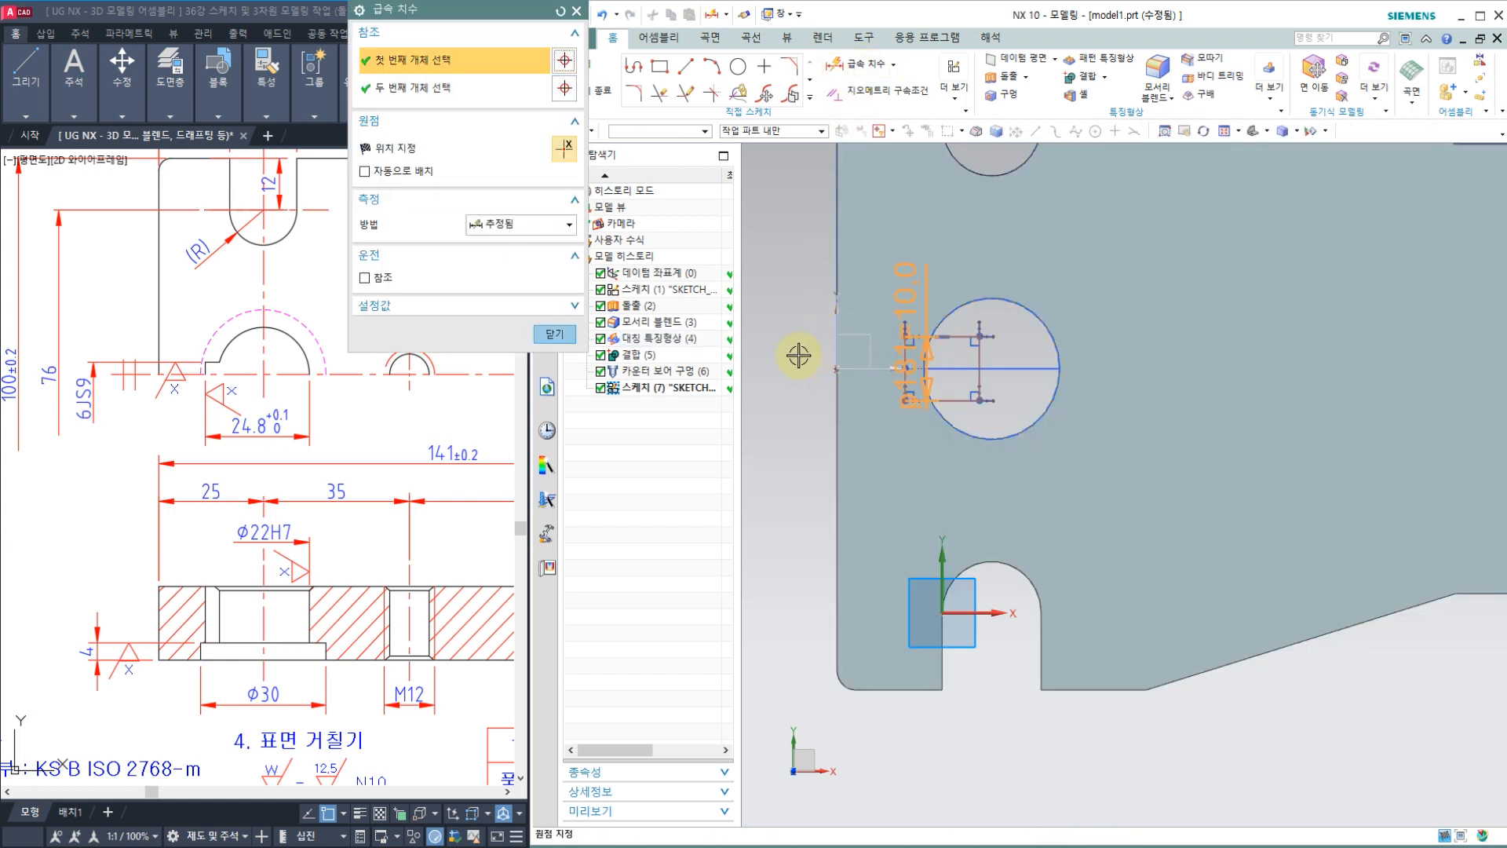
{"action": "left_click", "coordinate": [801, 355]}
{"action": "type", "text": "6"}
{"action": "key", "text": "Return"}
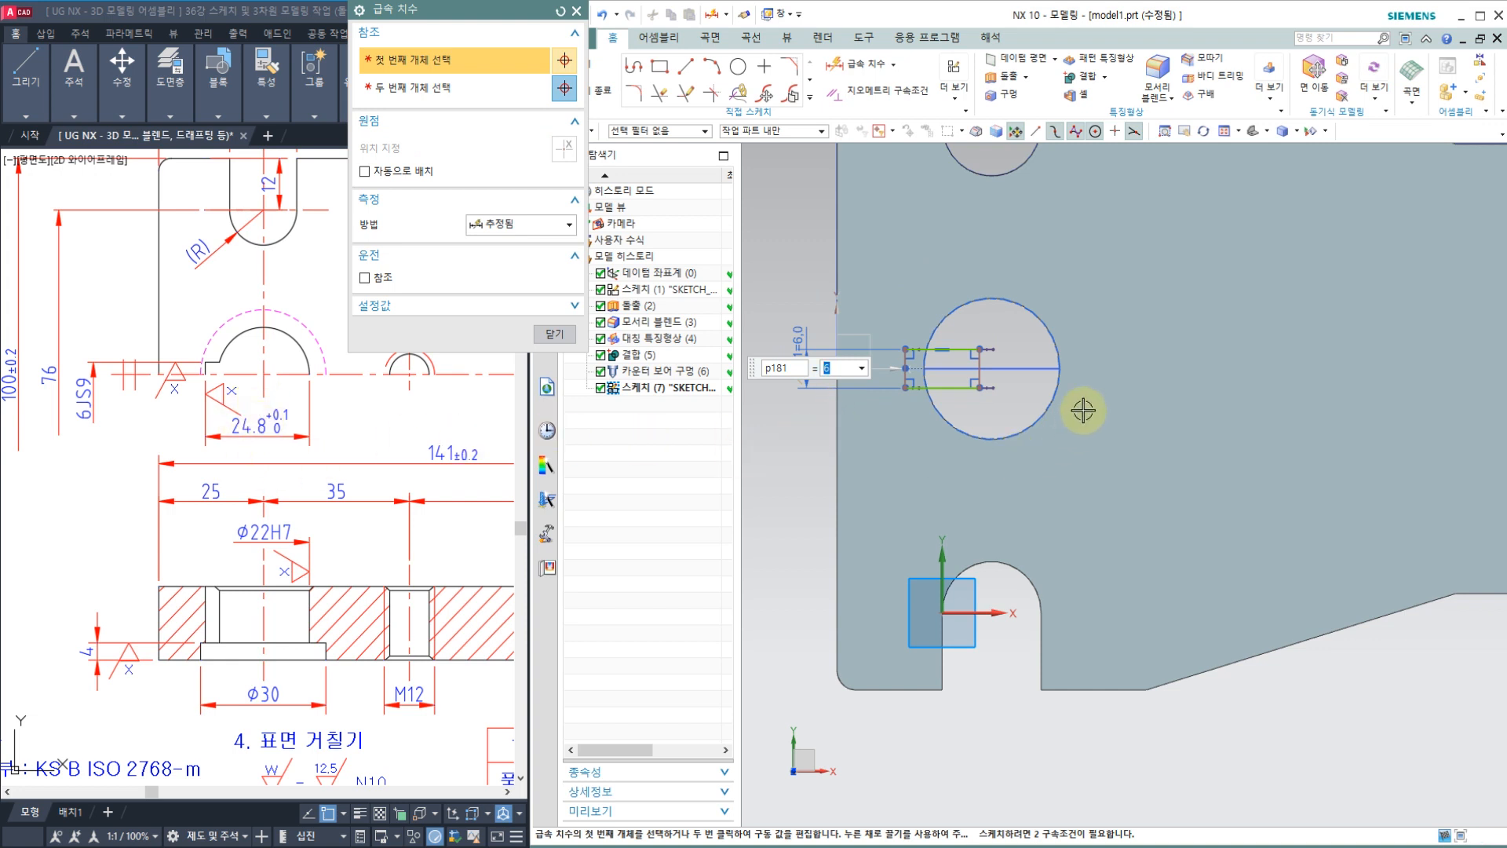
Dimension the distance from the hole's far side to the keyway rectangle's outer vertical side and set it to 24.8 mm.
{"action": "scroll", "coordinate": [922, 382], "scroll_direction": "up", "scroll_amount": 2}
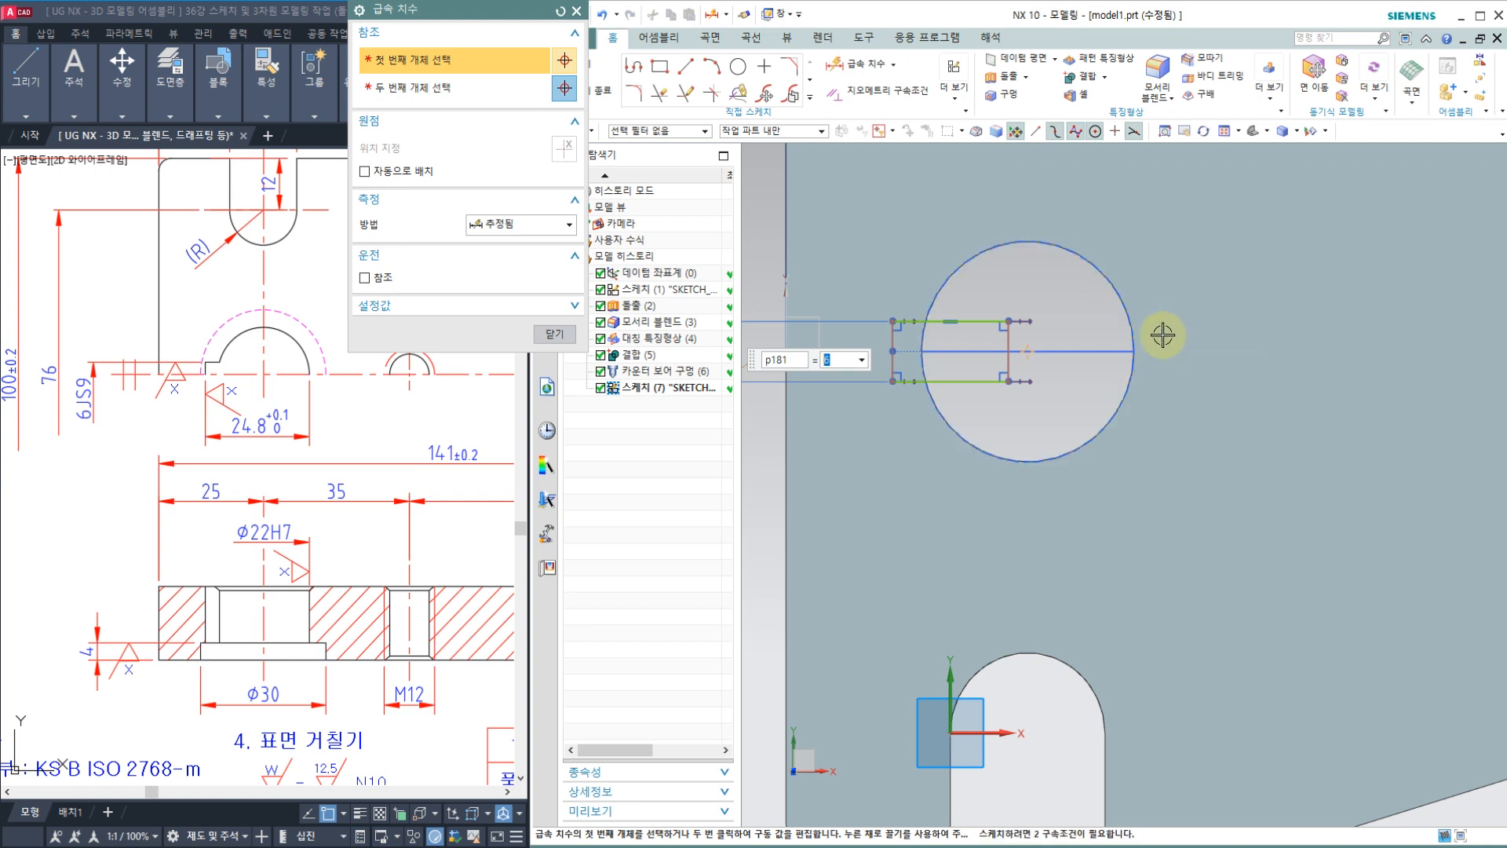
{"action": "left_click", "coordinate": [1136, 338]}
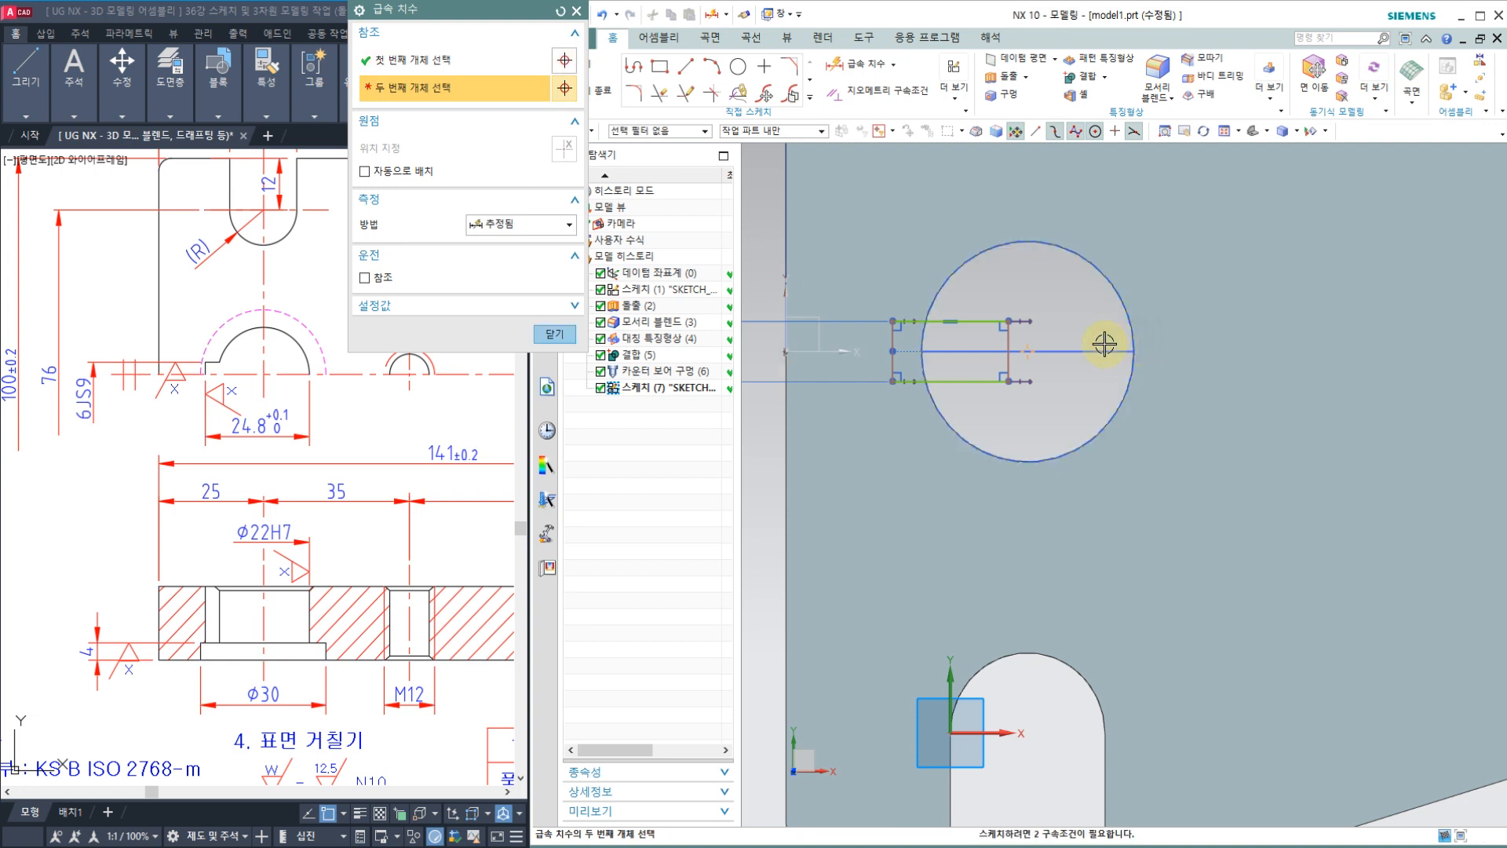
{"action": "left_click", "coordinate": [894, 337]}
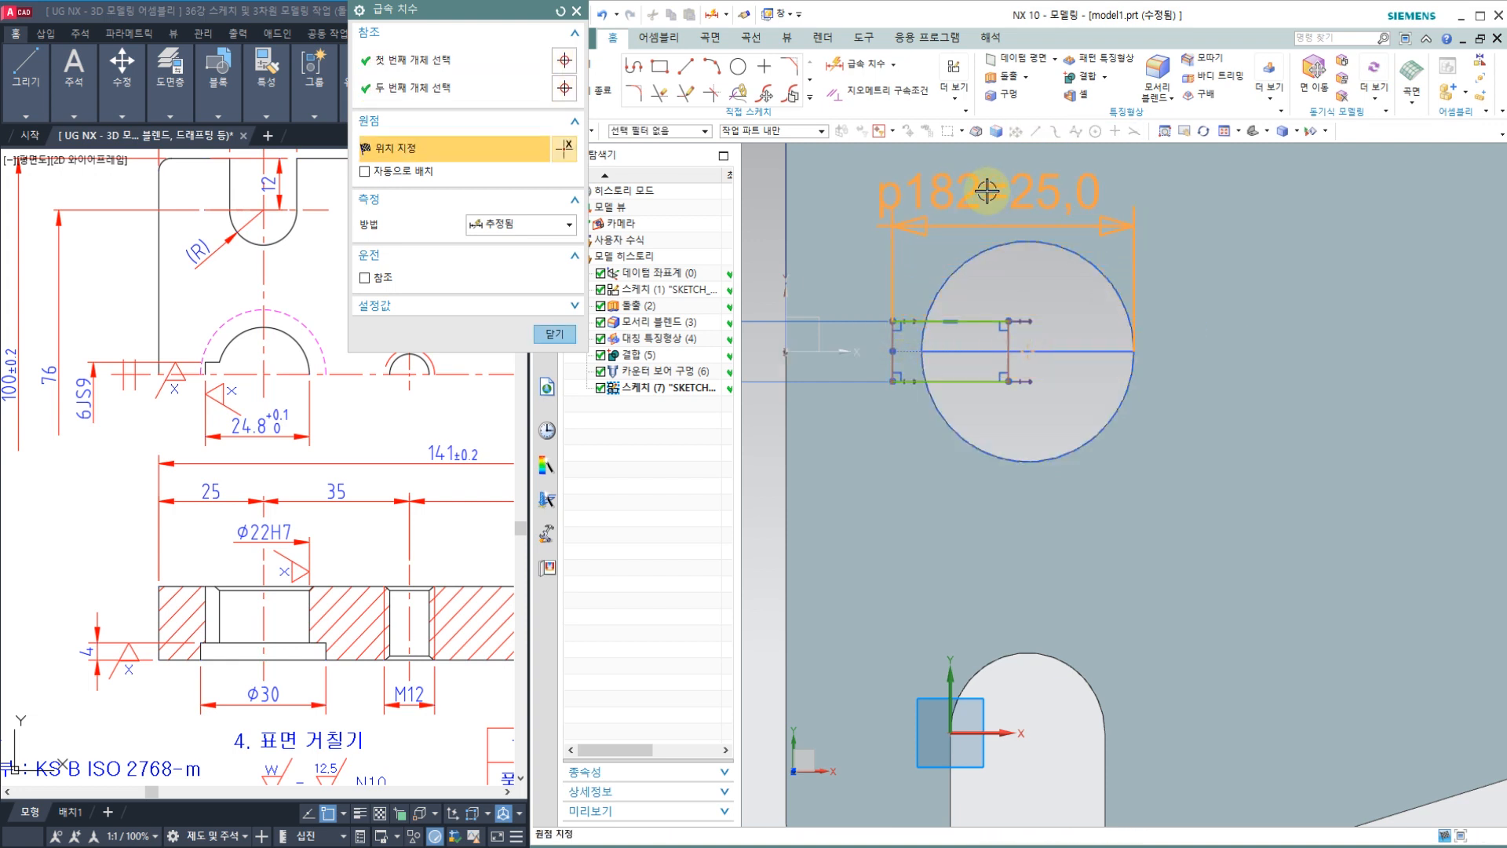
{"action": "left_click", "coordinate": [988, 191]}
{"action": "type", "text": "24"}
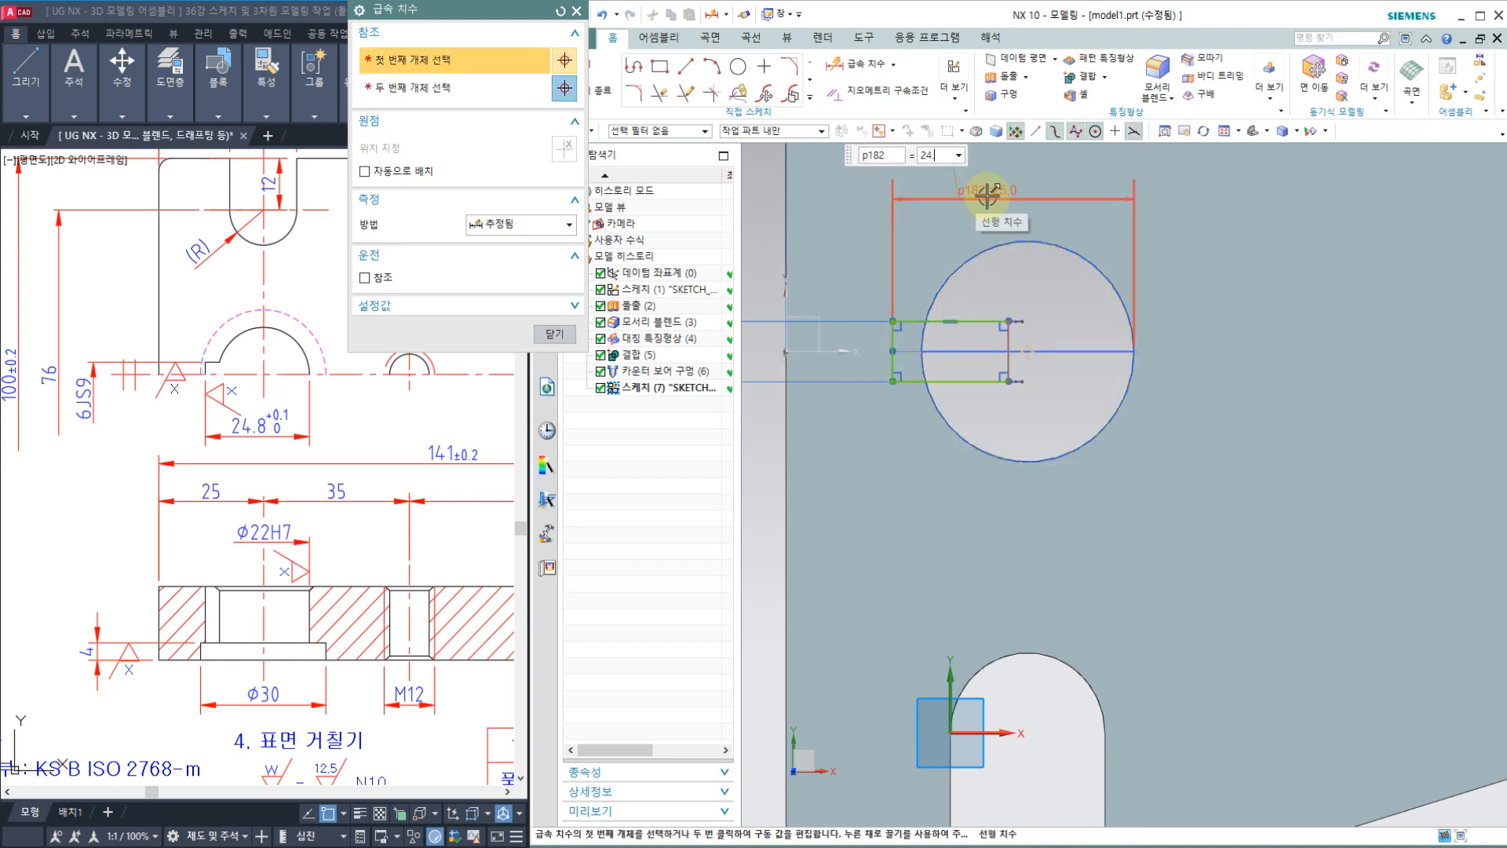
{"action": "type", "text": ".8"}
{"action": "key", "text": "Return"}
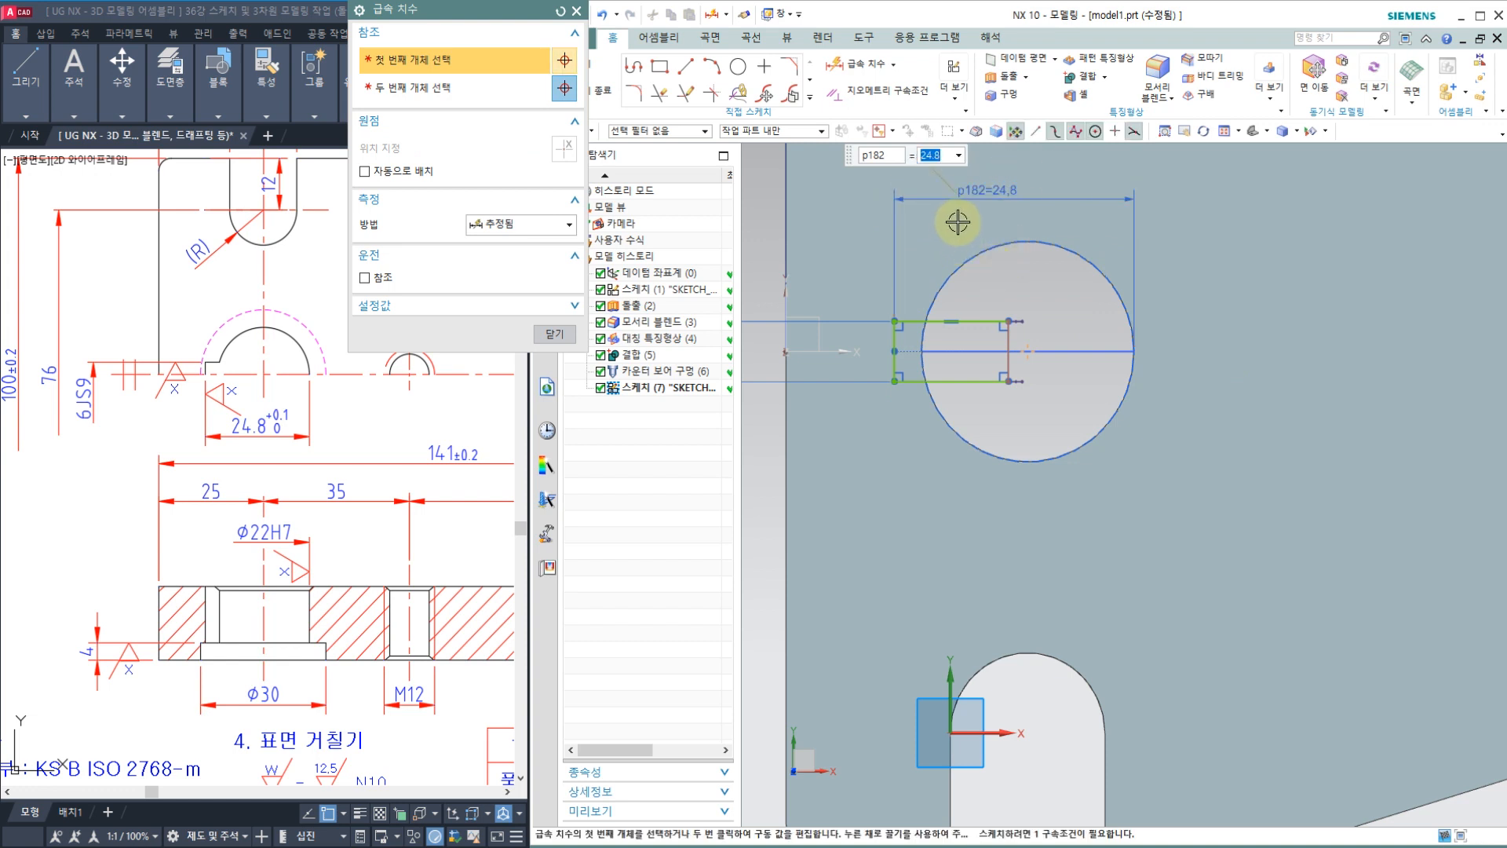
{"action": "left_click", "coordinate": [554, 334]}
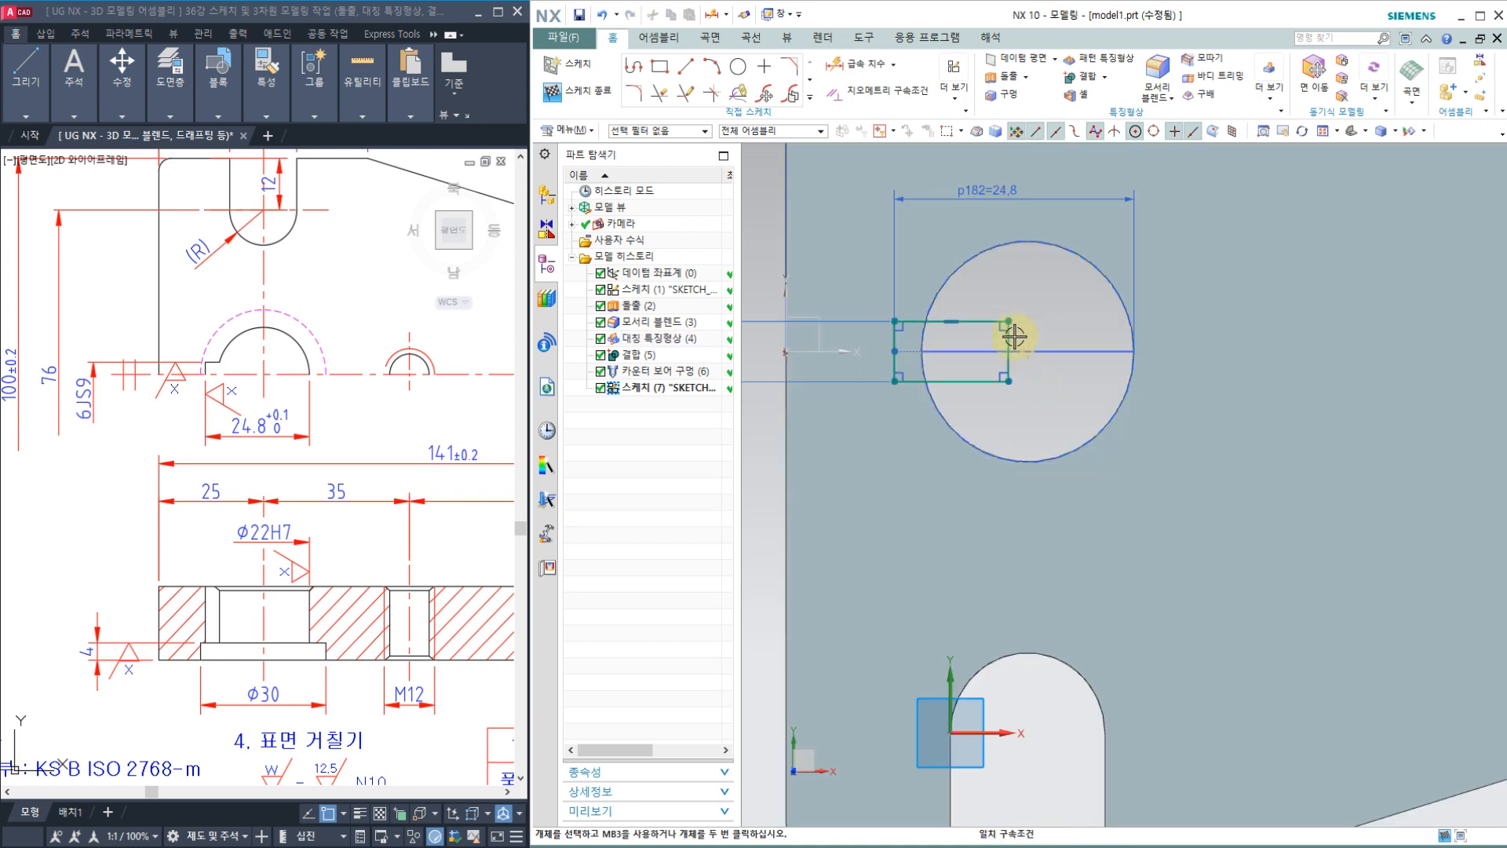
Shorten the keyway rectangle by moving its inner vertical side nearer the hole's rim, and finish the sketch.
{"action": "scroll", "coordinate": [1013, 338], "scroll_direction": "up", "scroll_amount": 2}
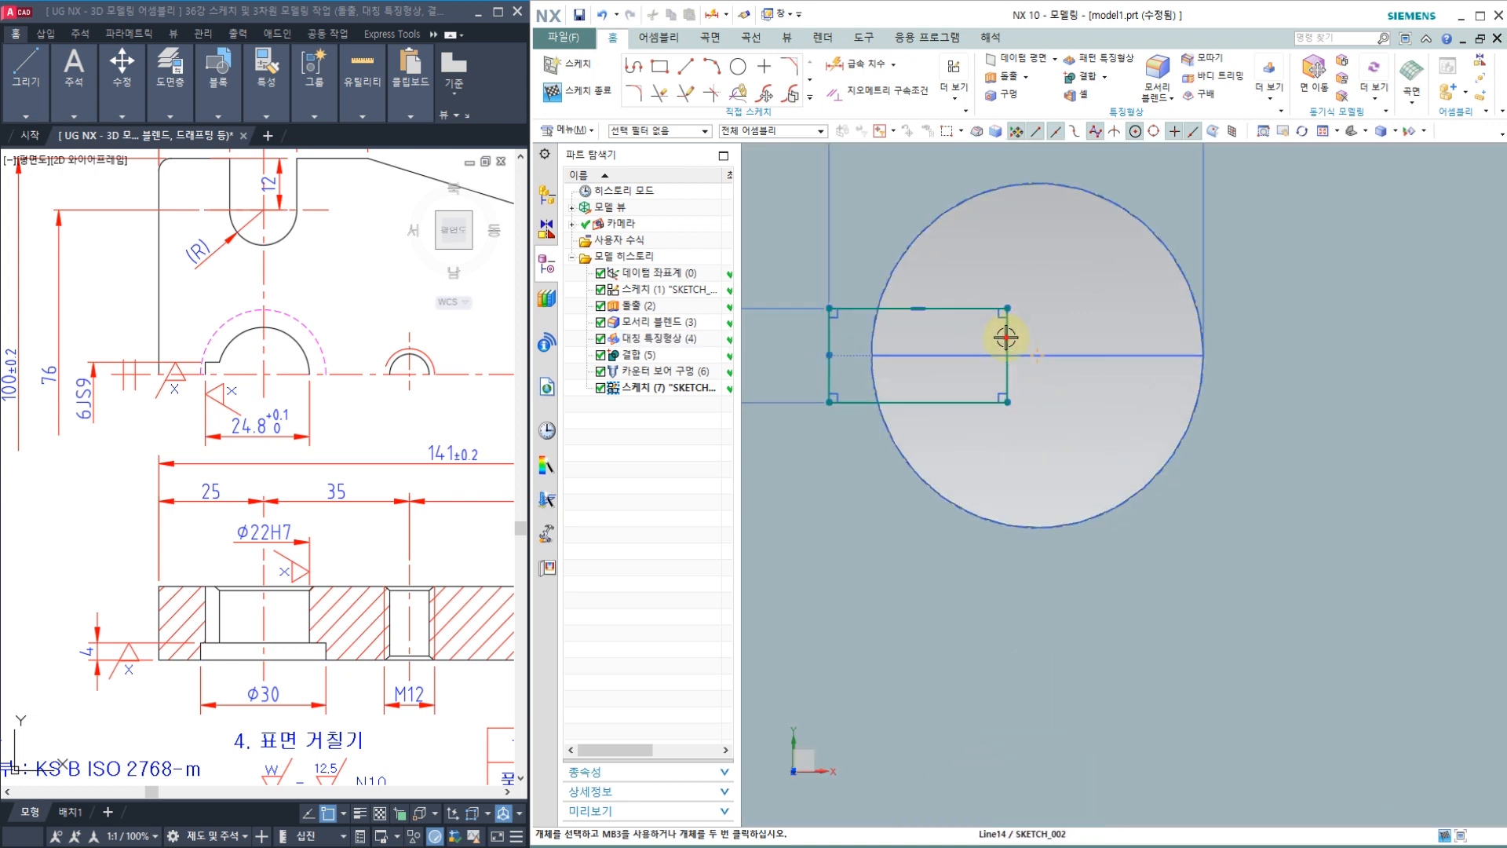
{"action": "mouse_move", "coordinate": [1007, 331]}
{"action": "left_mouse_down"}
{"action": "mouse_move", "coordinate": [1144, 329]}
{"action": "mouse_move", "coordinate": [1066, 333]}
{"action": "left_mouse_up"}
{"action": "left_click_drag", "start_coordinate": [871, 323], "coordinate": [922, 328]}
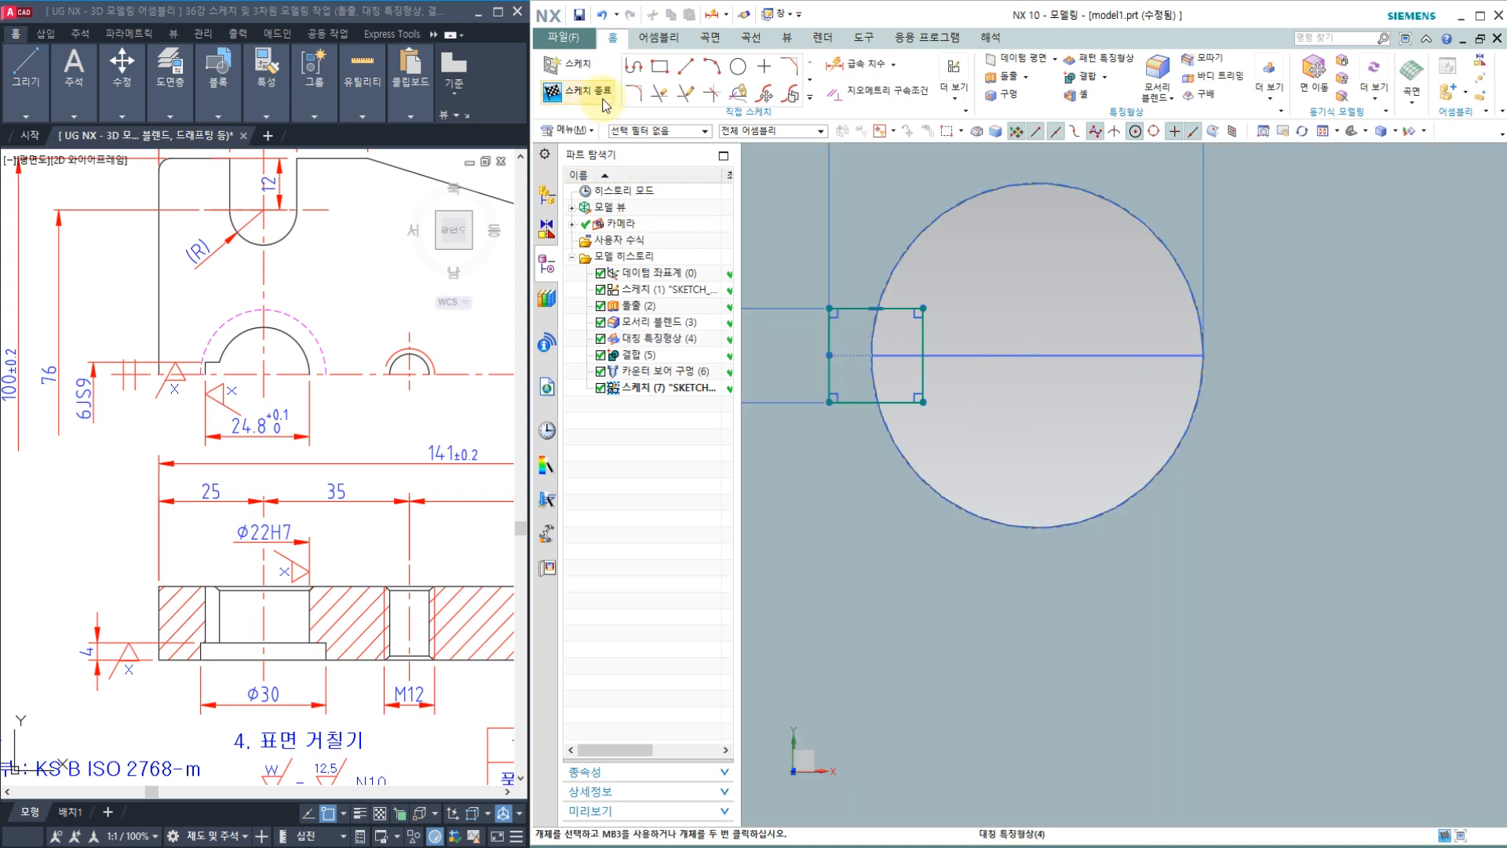
{"action": "left_click", "coordinate": [565, 91]}
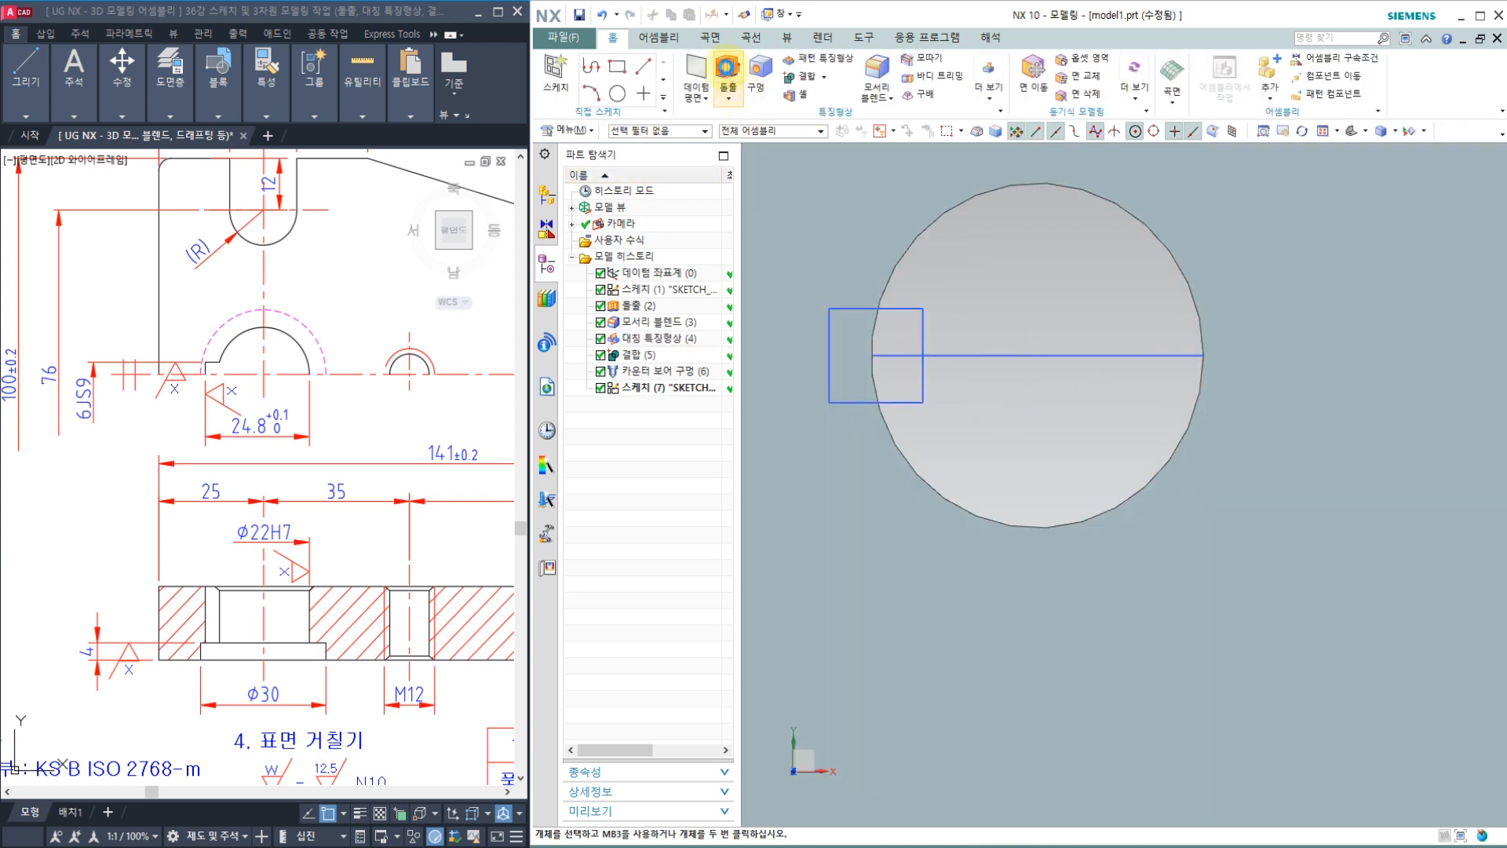
Extrude the keyway rectangle in the reversed direction from 0 mm with the end limit Until Next, subtracting it from the plate.
{"action": "left_click", "coordinate": [728, 72]}
{"action": "middle_click_drag", "start_coordinate": [1055, 323], "coordinate": [1041, 310]}
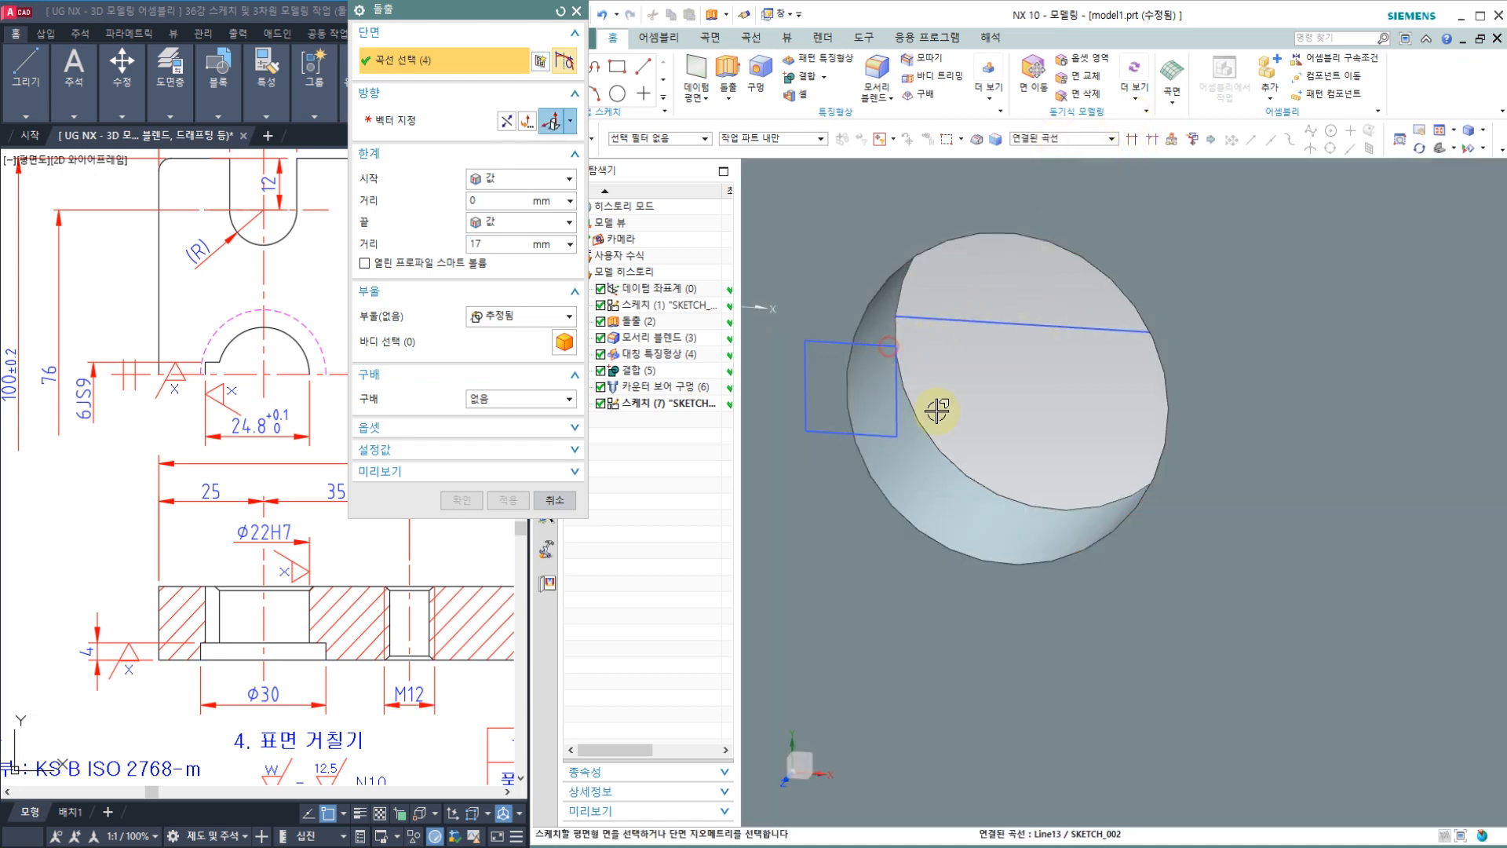
{"action": "left_click", "coordinate": [854, 433]}
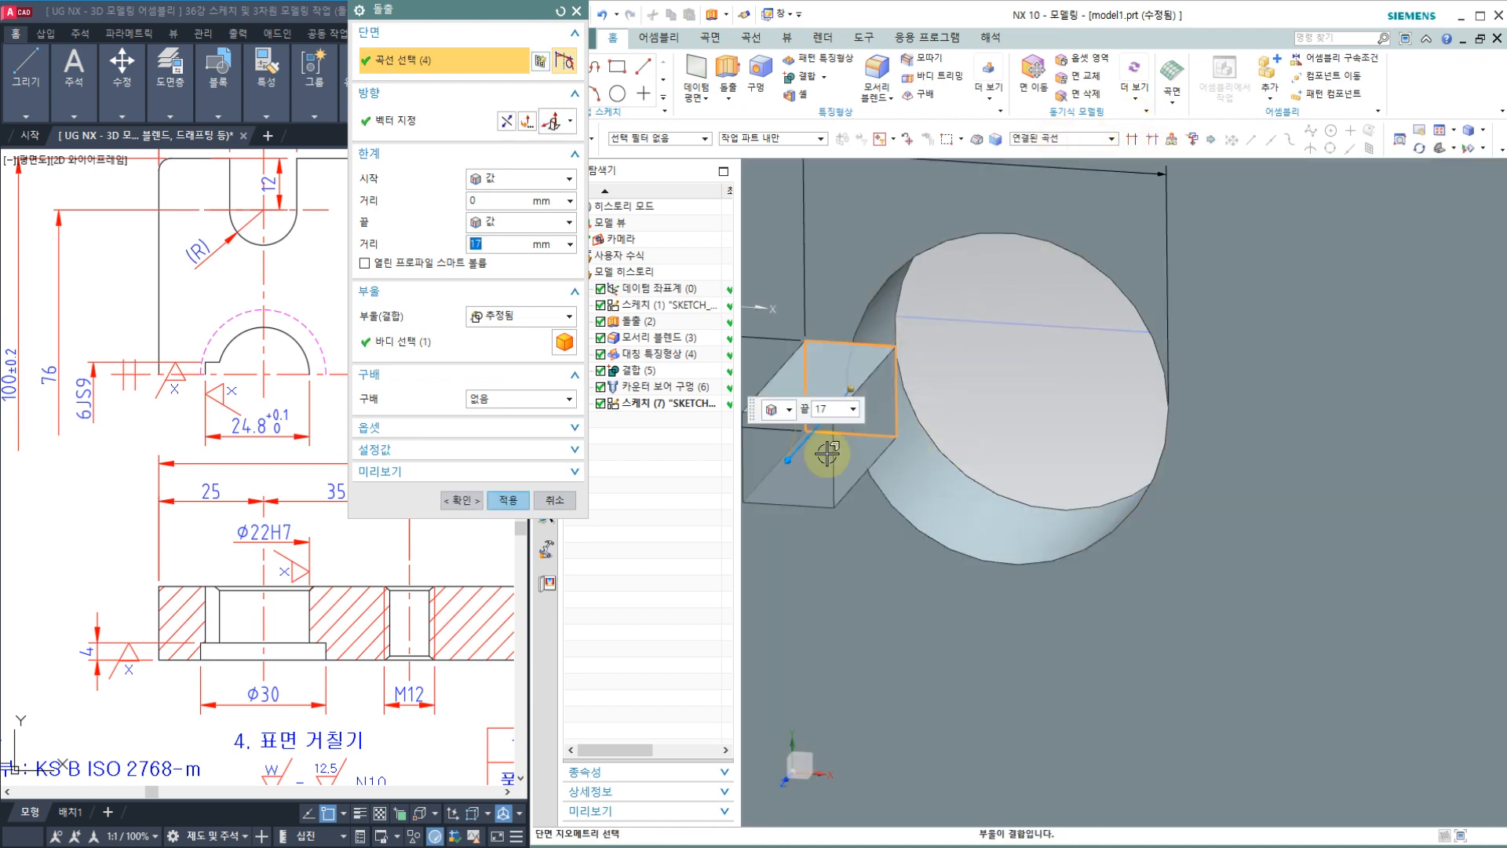
{"action": "left_click", "coordinate": [507, 125]}
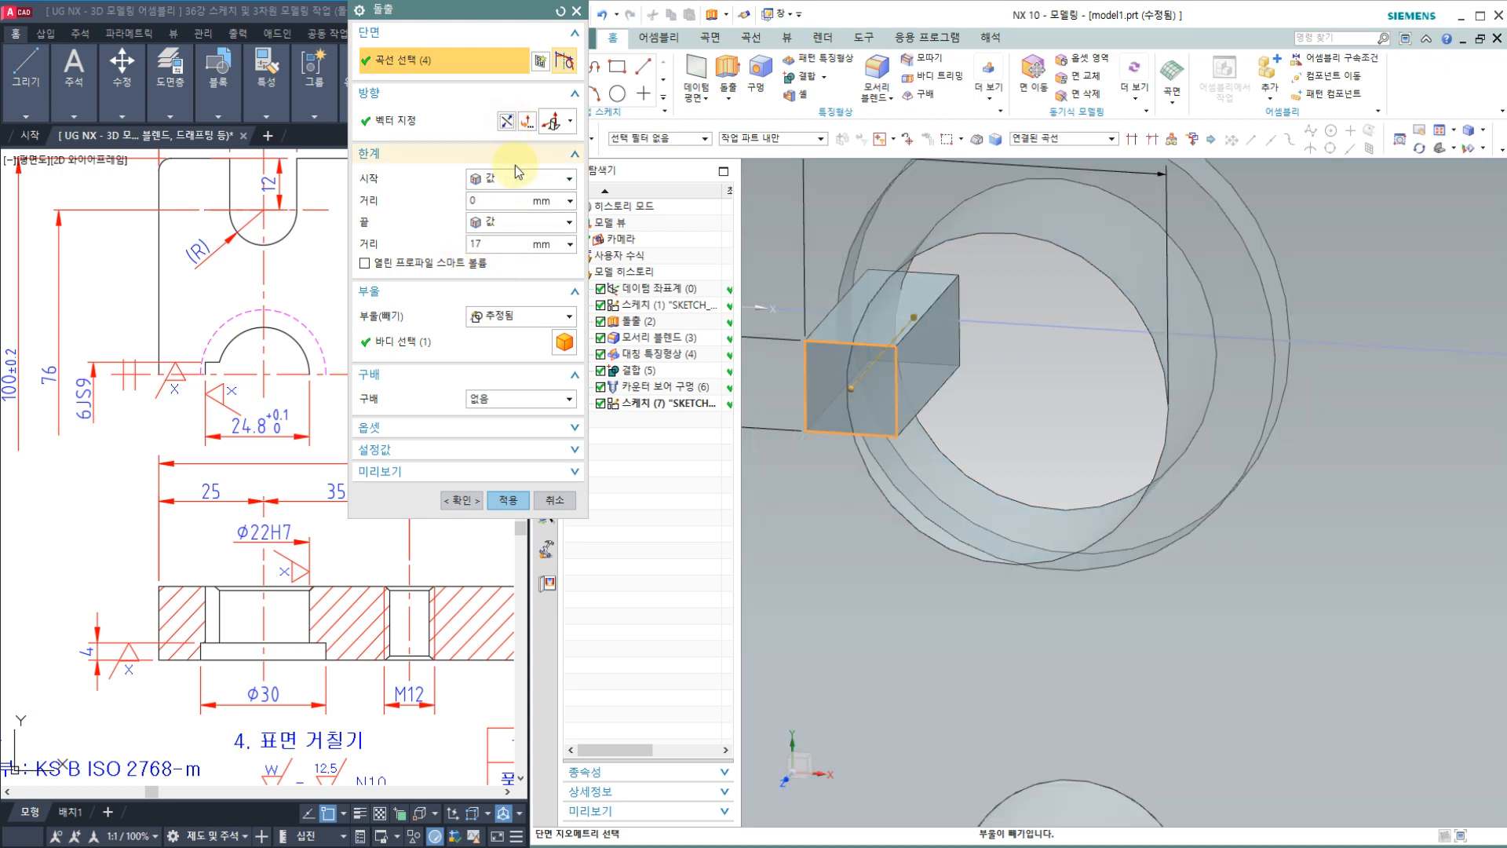
{"action": "left_click", "coordinate": [500, 224]}
{"action": "left_click", "coordinate": [502, 275]}
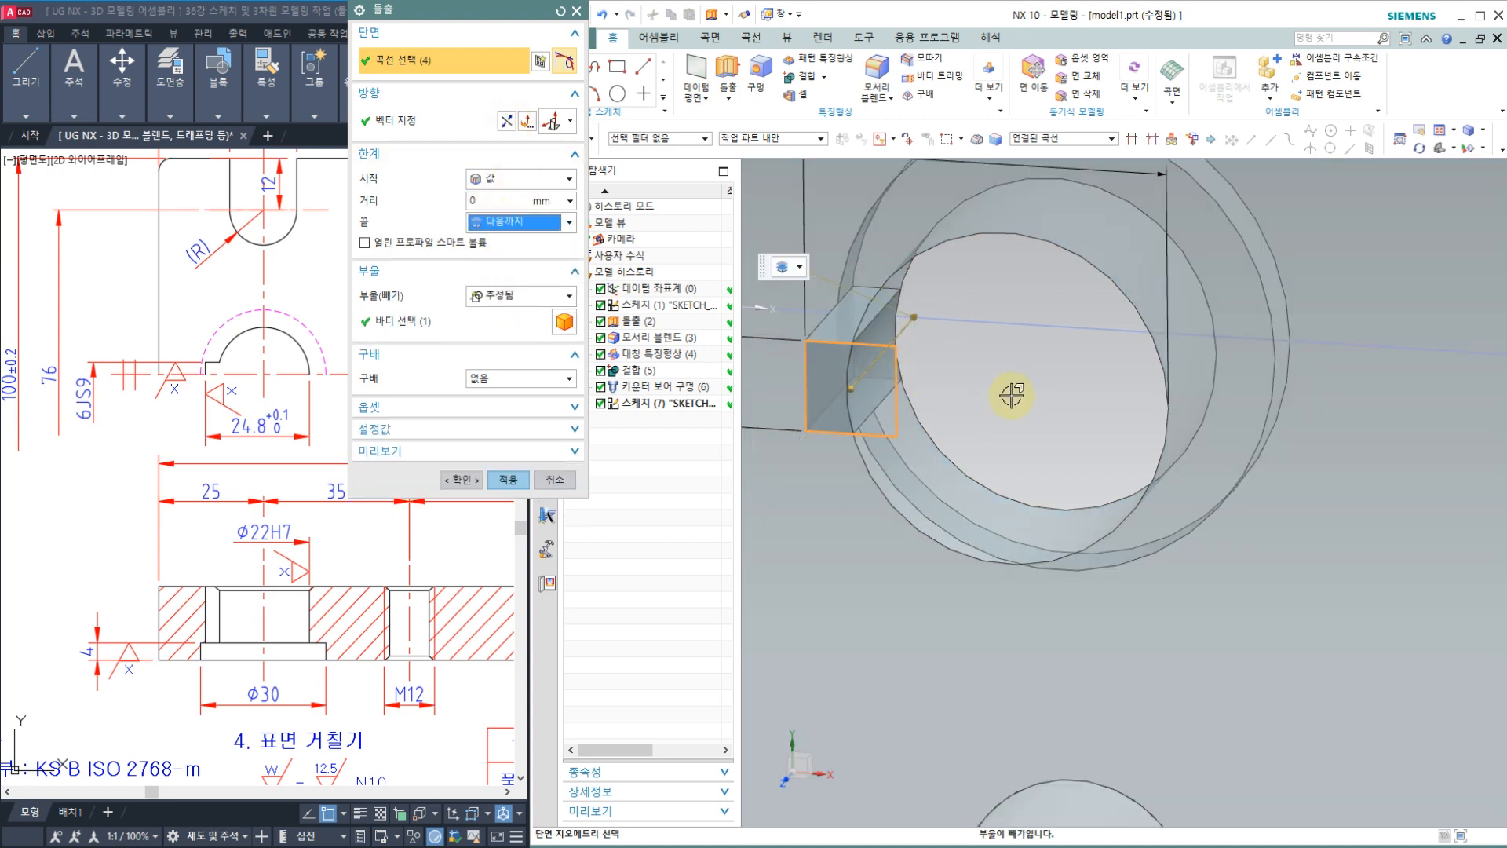
{"action": "middle_click_drag", "start_coordinate": [1008, 393], "coordinate": [979, 397]}
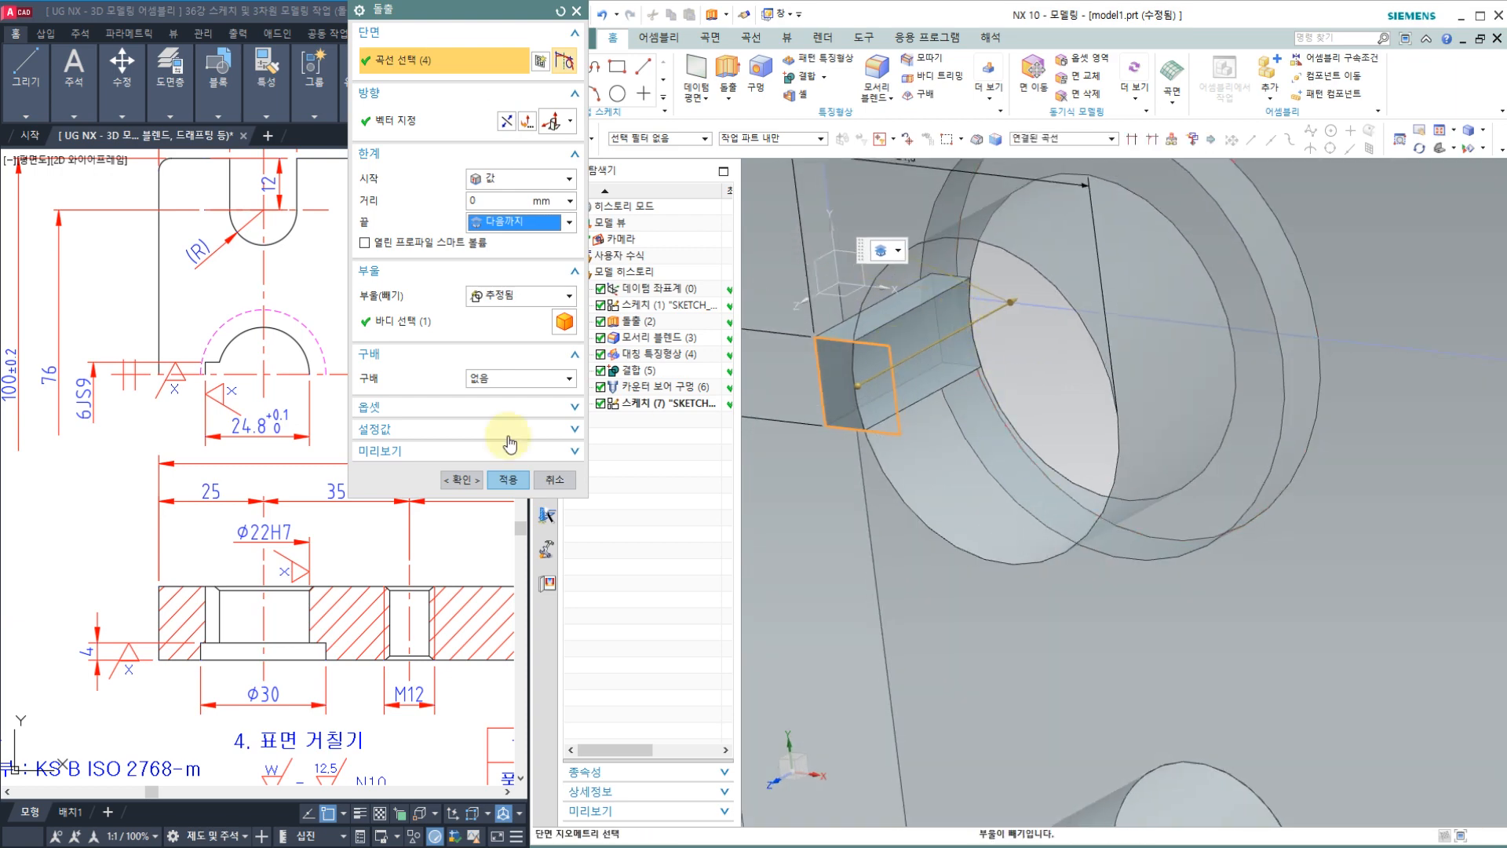
{"action": "left_click", "coordinate": [550, 296]}
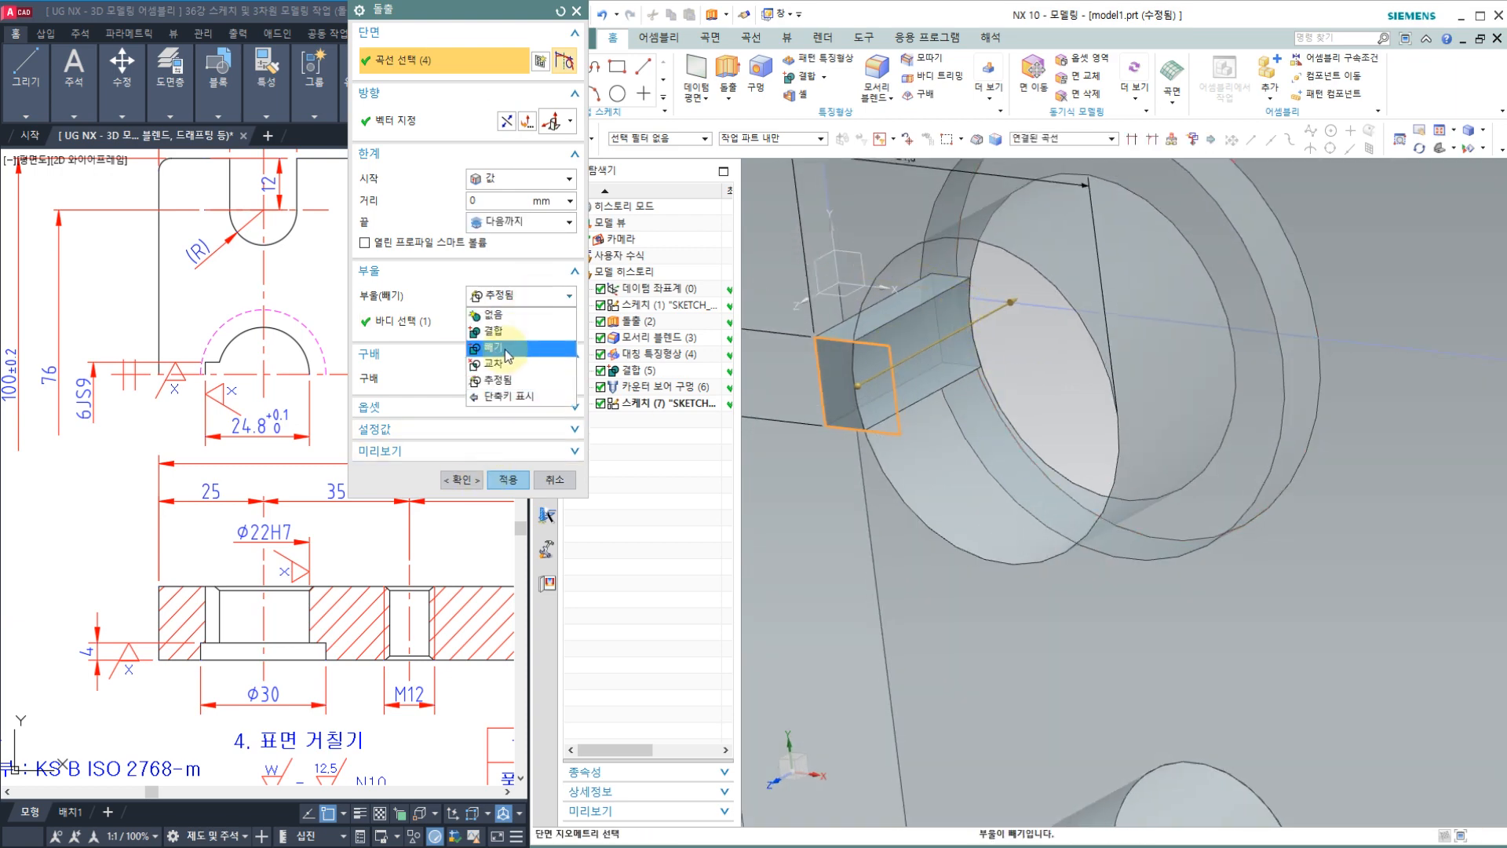
{"action": "left_click", "coordinate": [506, 352]}
{"action": "left_click", "coordinate": [473, 481]}
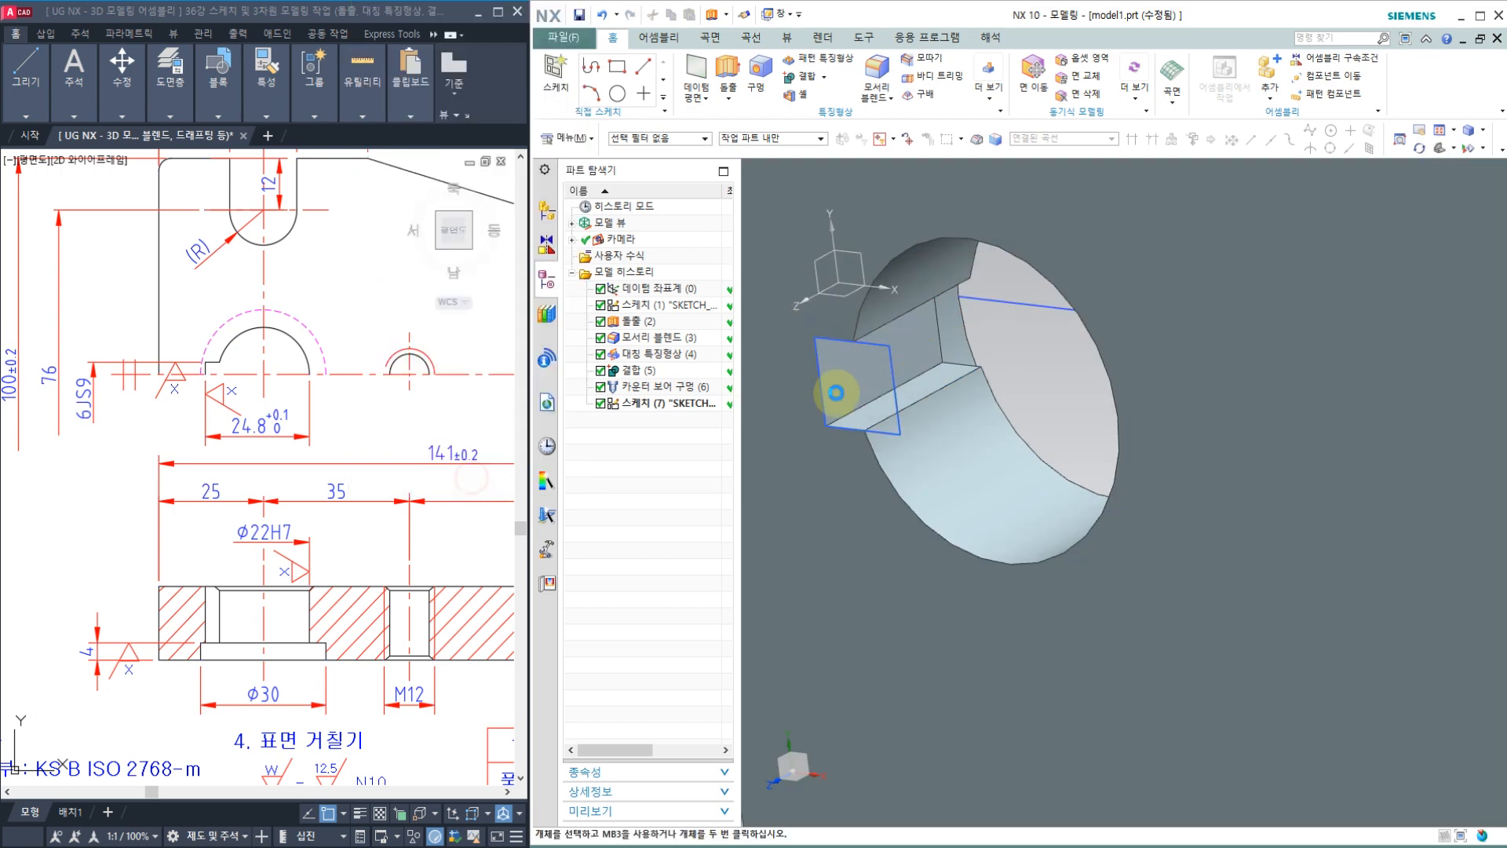
Examine the chamfer at the hole's upper rim in the drawing's section view and the matching hole and keyway edges on the model.
{"action": "mouse_move", "coordinate": [1010, 340]}
{"action": "middle_mouse_down"}
{"action": "mouse_move", "coordinate": [1011, 435]}
{"action": "mouse_move", "coordinate": [986, 488]}
{"action": "mouse_move", "coordinate": [969, 441]}
{"action": "mouse_move", "coordinate": [965, 482]}
{"action": "mouse_move", "coordinate": [1198, 377]}
{"action": "mouse_move", "coordinate": [1249, 415]}
{"action": "mouse_move", "coordinate": [1123, 495]}
{"action": "mouse_move", "coordinate": [1110, 549]}
{"action": "mouse_move", "coordinate": [1060, 541]}
{"action": "middle_mouse_up"}
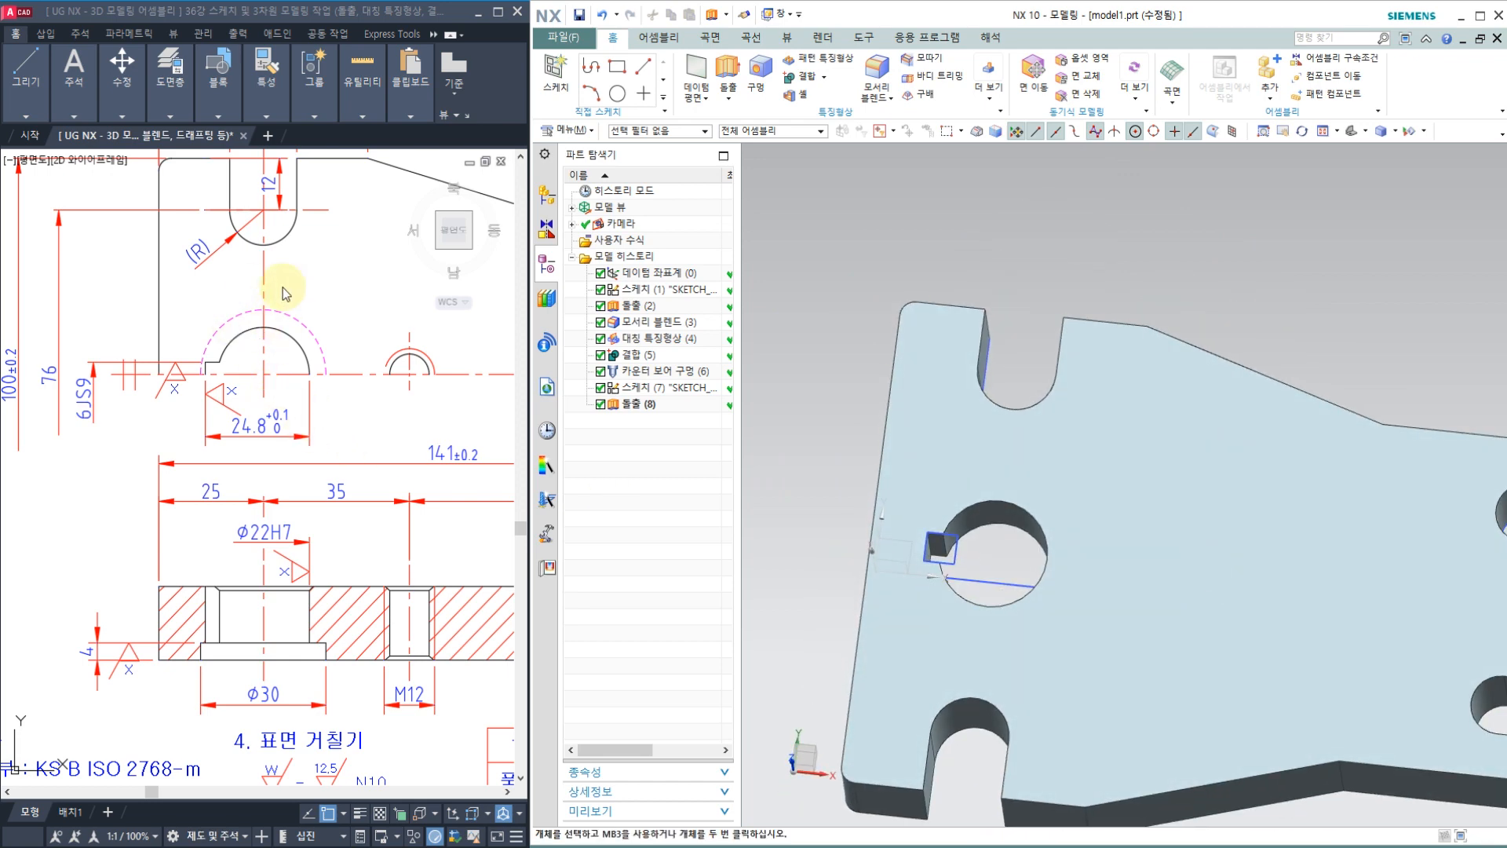
{"action": "middle_click_drag", "start_coordinate": [1185, 480], "coordinate": [1078, 440]}
{"action": "scroll", "coordinate": [974, 483], "scroll_direction": "up", "scroll_amount": 3}
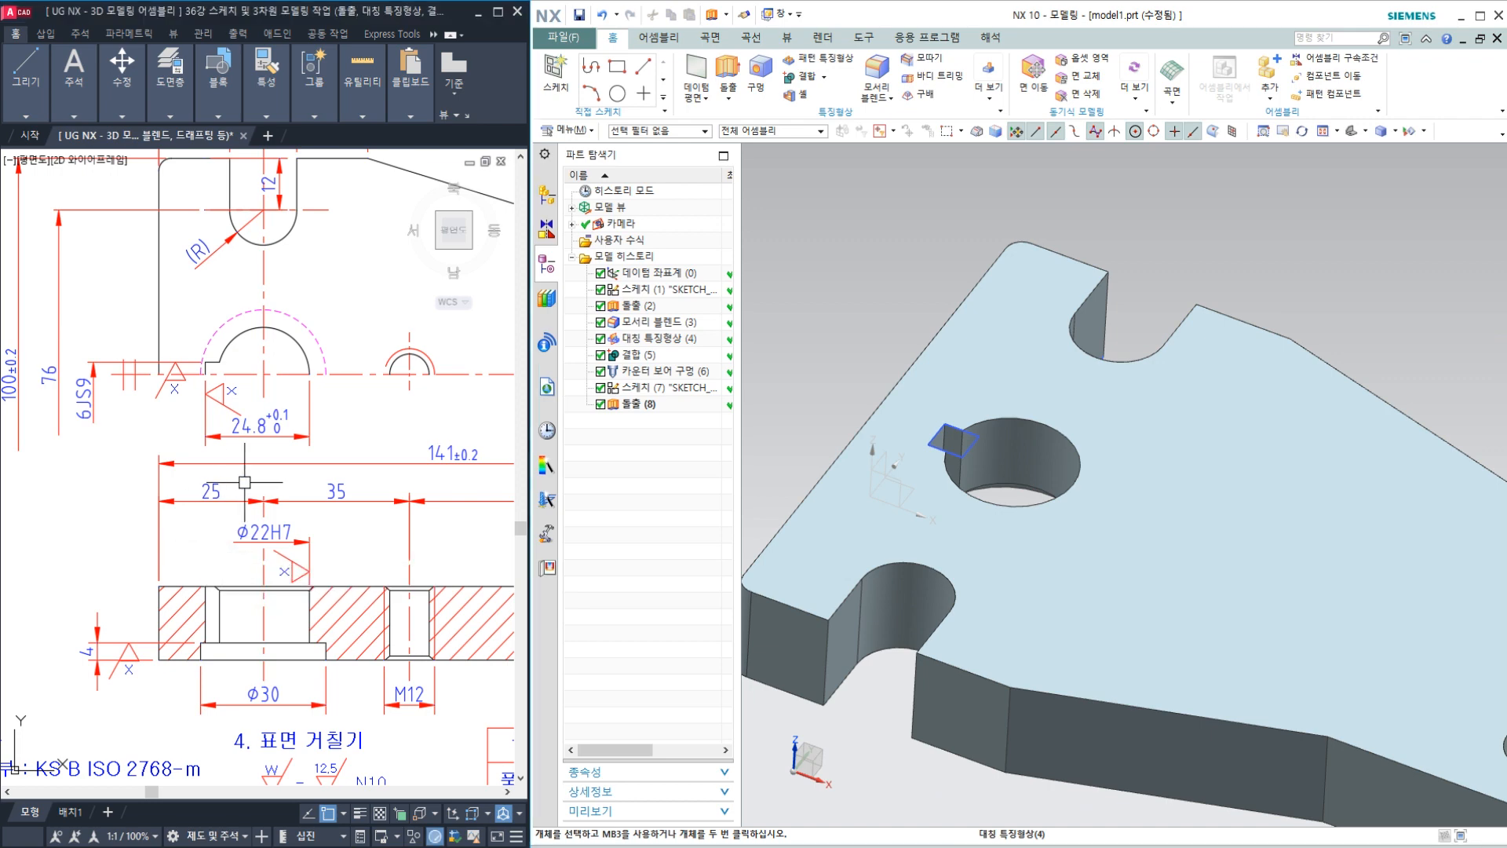
{"action": "left_click", "coordinate": [249, 386]}
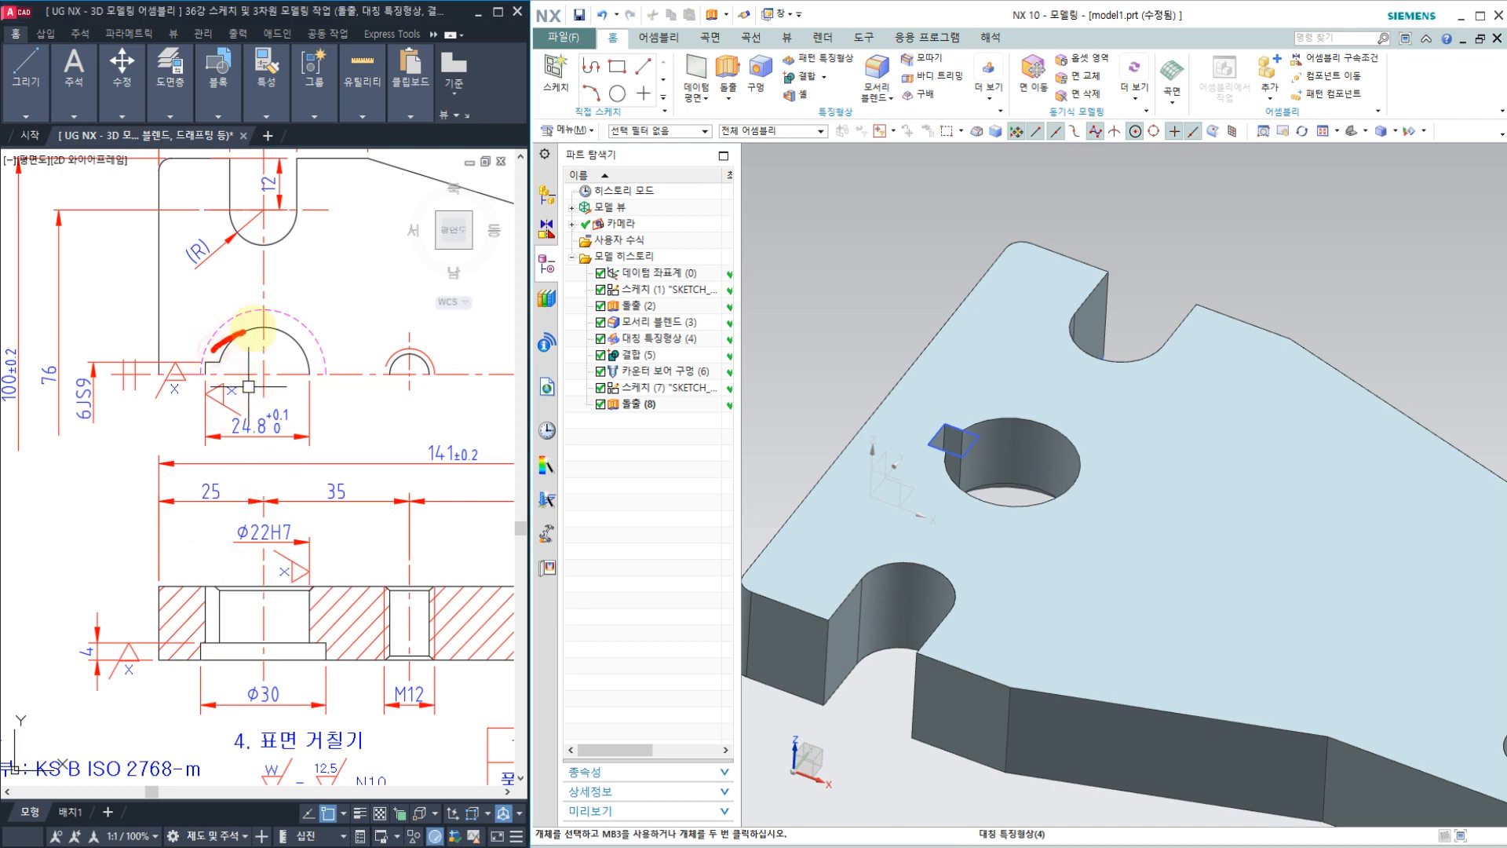
{"action": "mouse_move", "coordinate": [239, 582]}
{"action": "left_mouse_down"}
{"action": "mouse_move", "coordinate": [210, 593]}
{"action": "mouse_move", "coordinate": [232, 605]}
{"action": "left_mouse_up"}
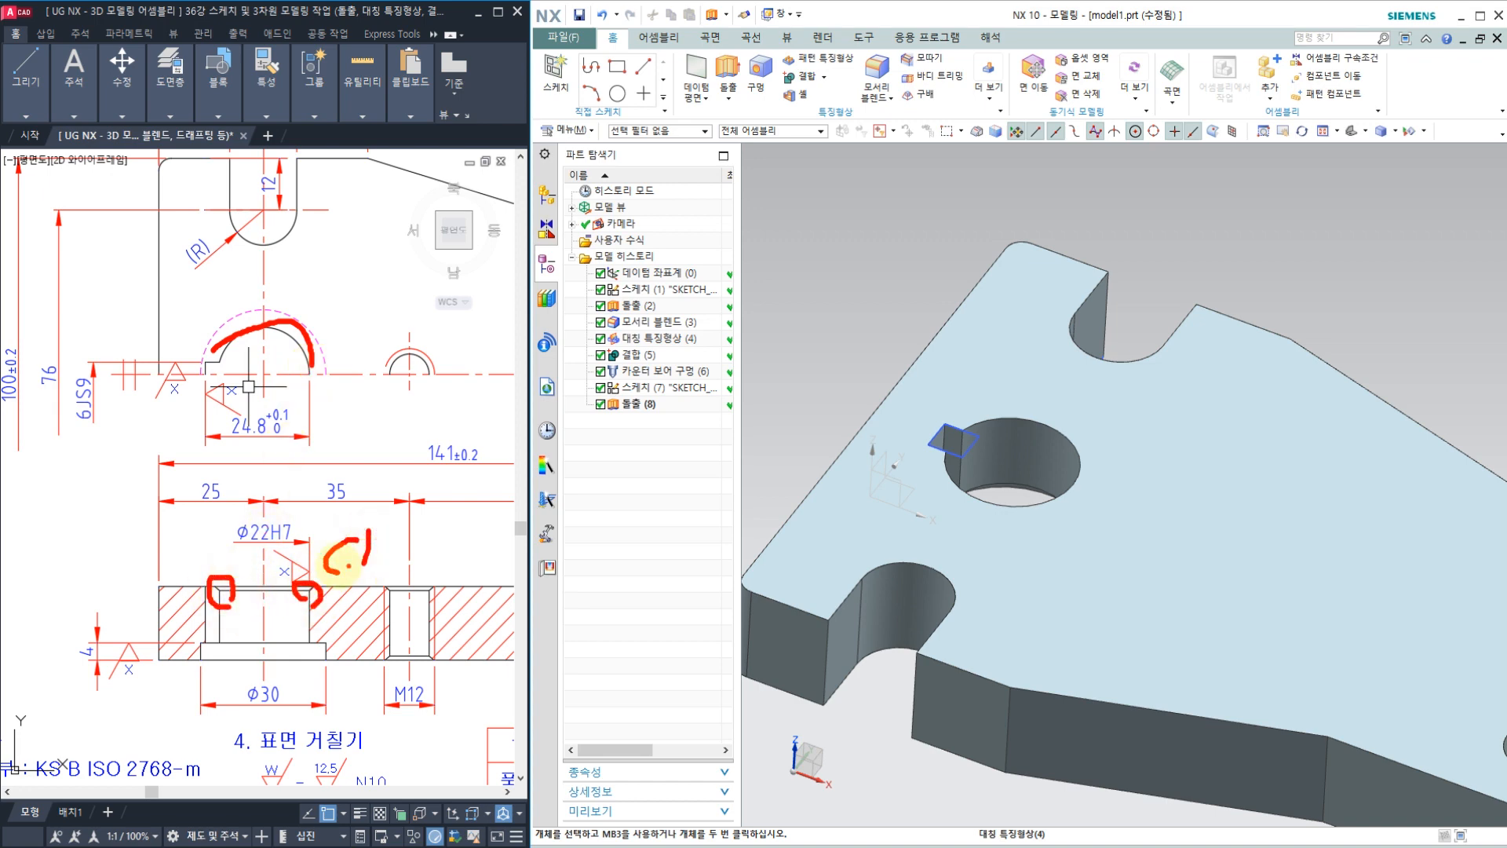
{"action": "left_click_drag", "start_coordinate": [222, 600], "coordinate": [307, 605]}
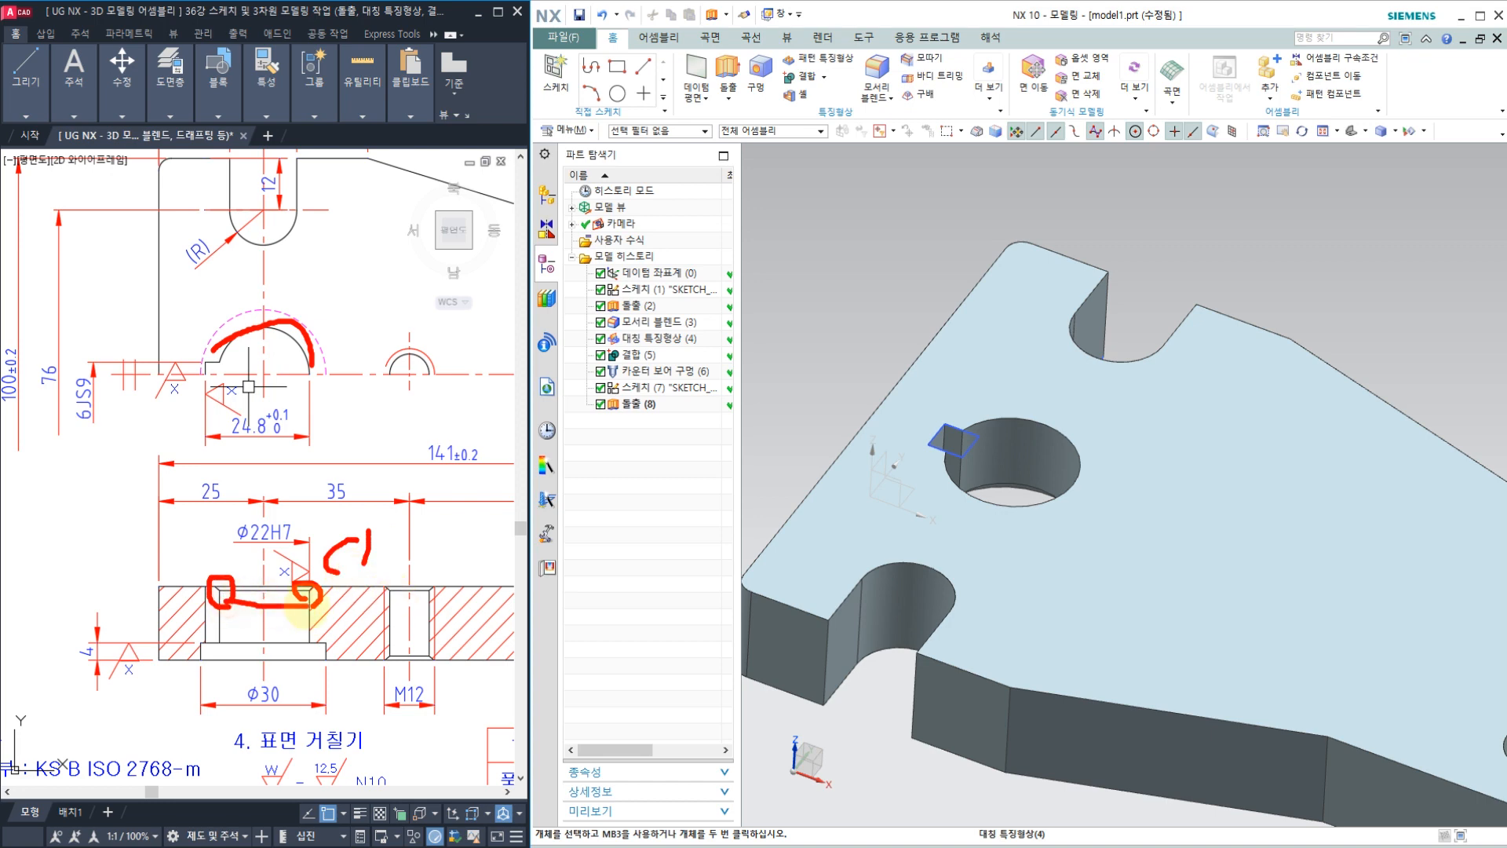
{"action": "left_click_drag", "start_coordinate": [966, 427], "coordinate": [1033, 424]}
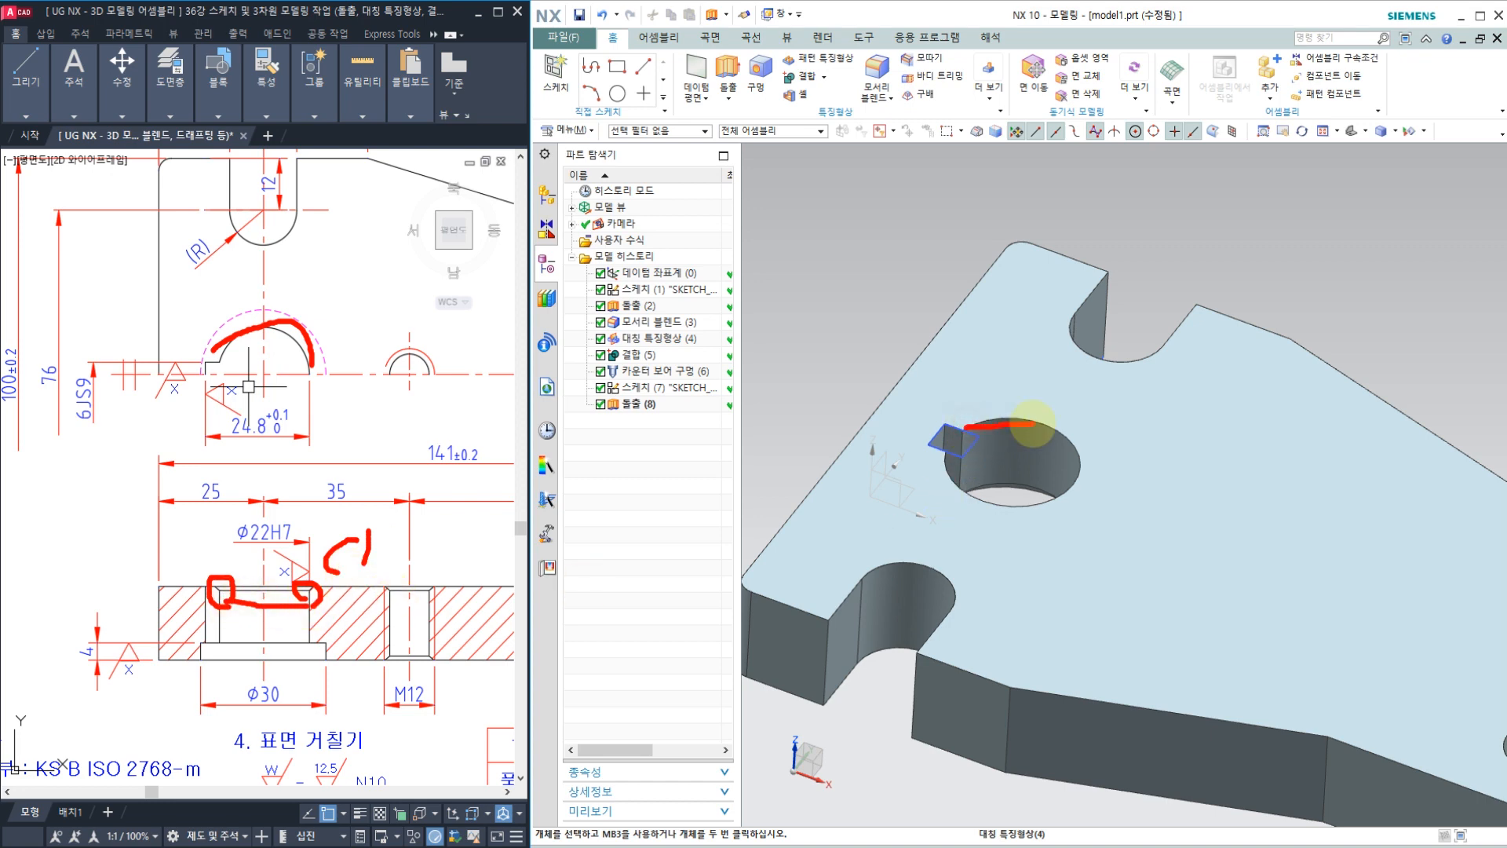
{"action": "left_click_drag", "start_coordinate": [1058, 501], "coordinate": [968, 488]}
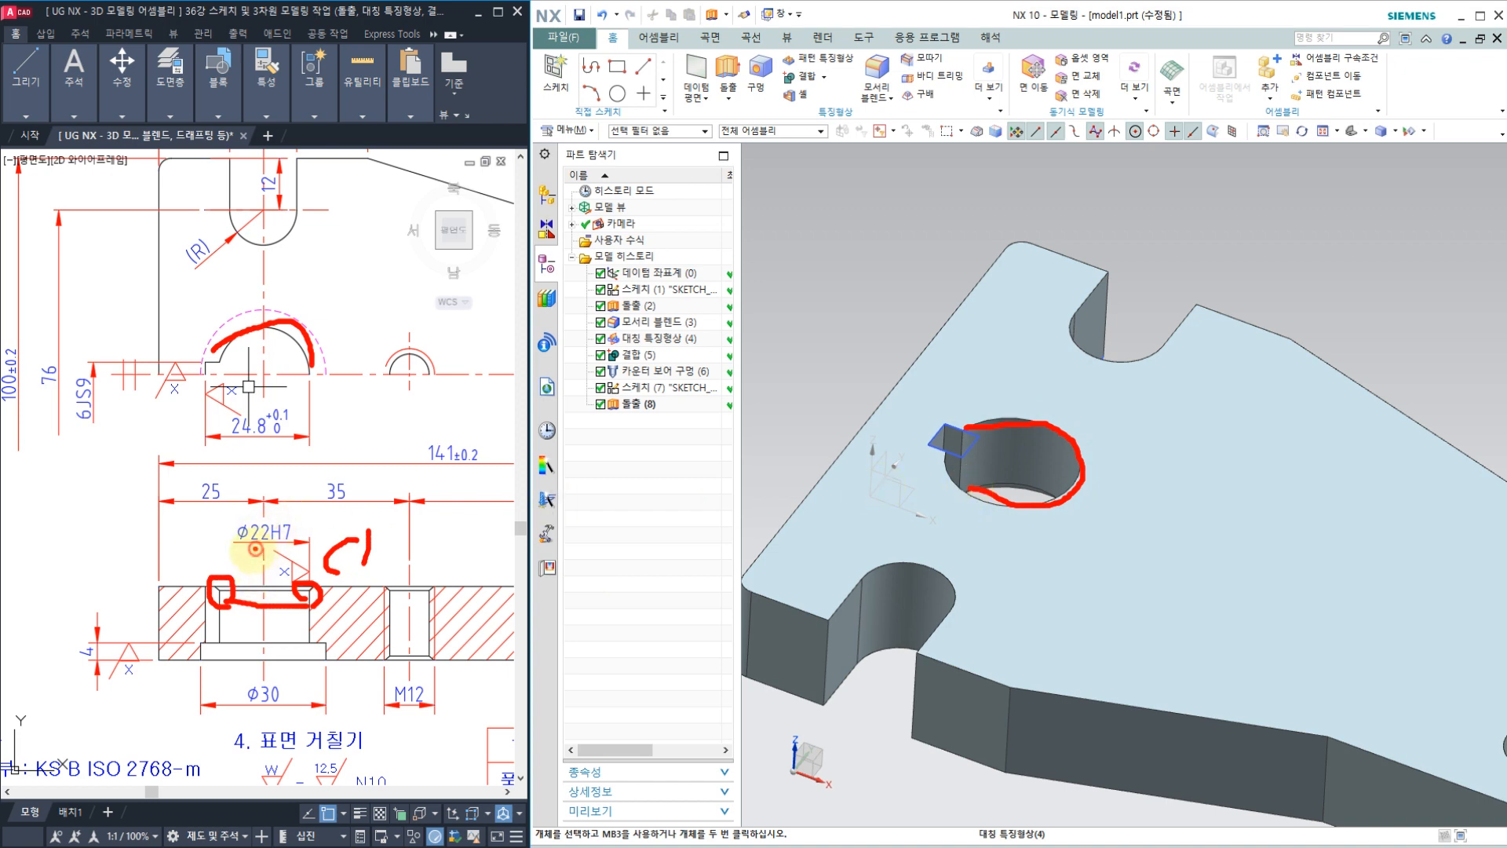
{"action": "left_click_drag", "start_coordinate": [239, 573], "coordinate": [260, 572]}
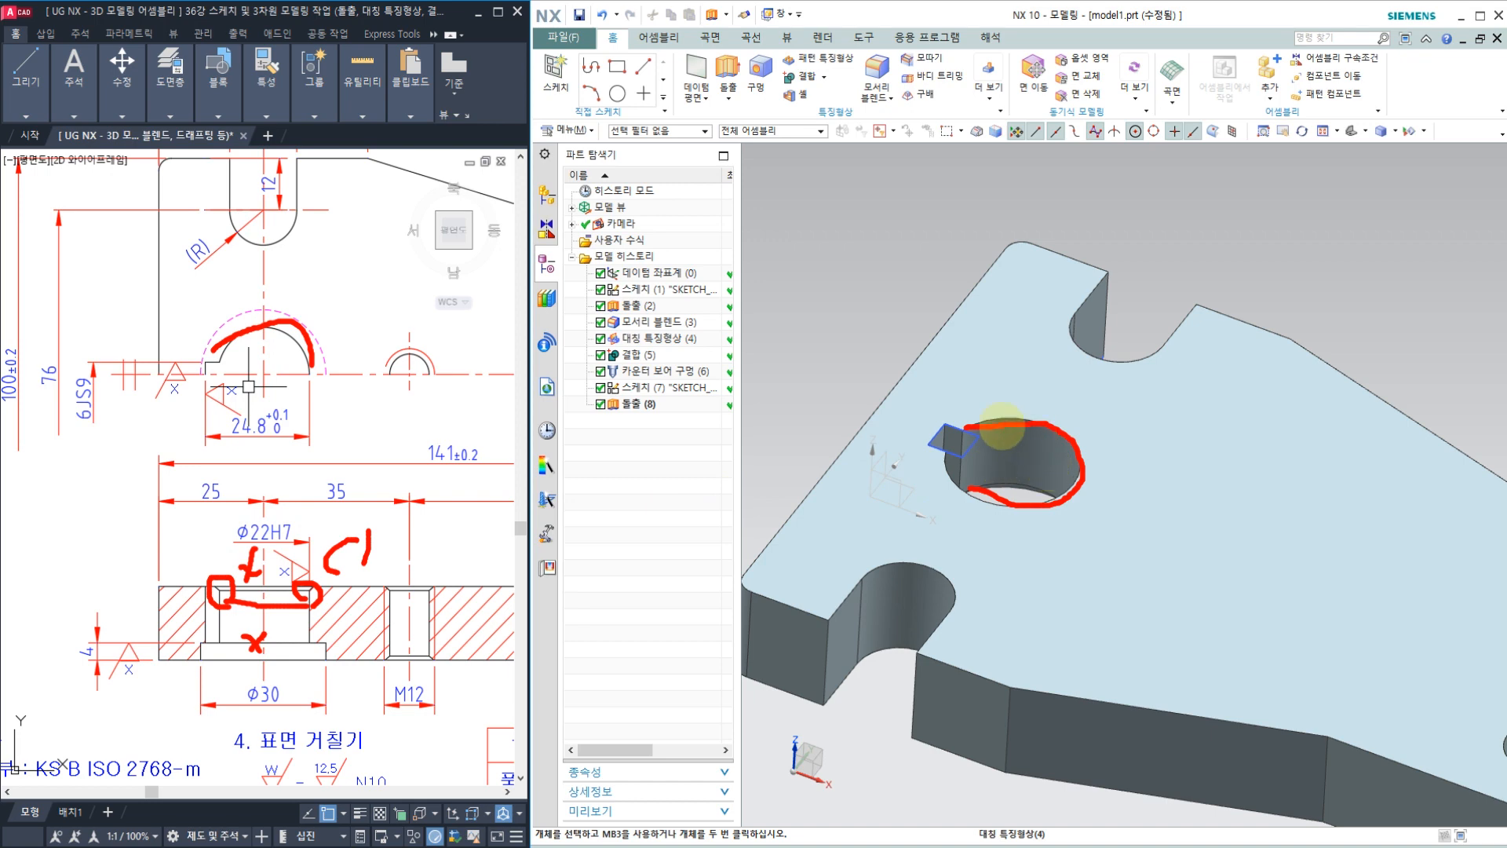
{"action": "mouse_move", "coordinate": [993, 426]}
{"action": "left_mouse_down"}
{"action": "mouse_move", "coordinate": [1077, 462]}
{"action": "mouse_move", "coordinate": [998, 514]}
{"action": "left_mouse_up"}
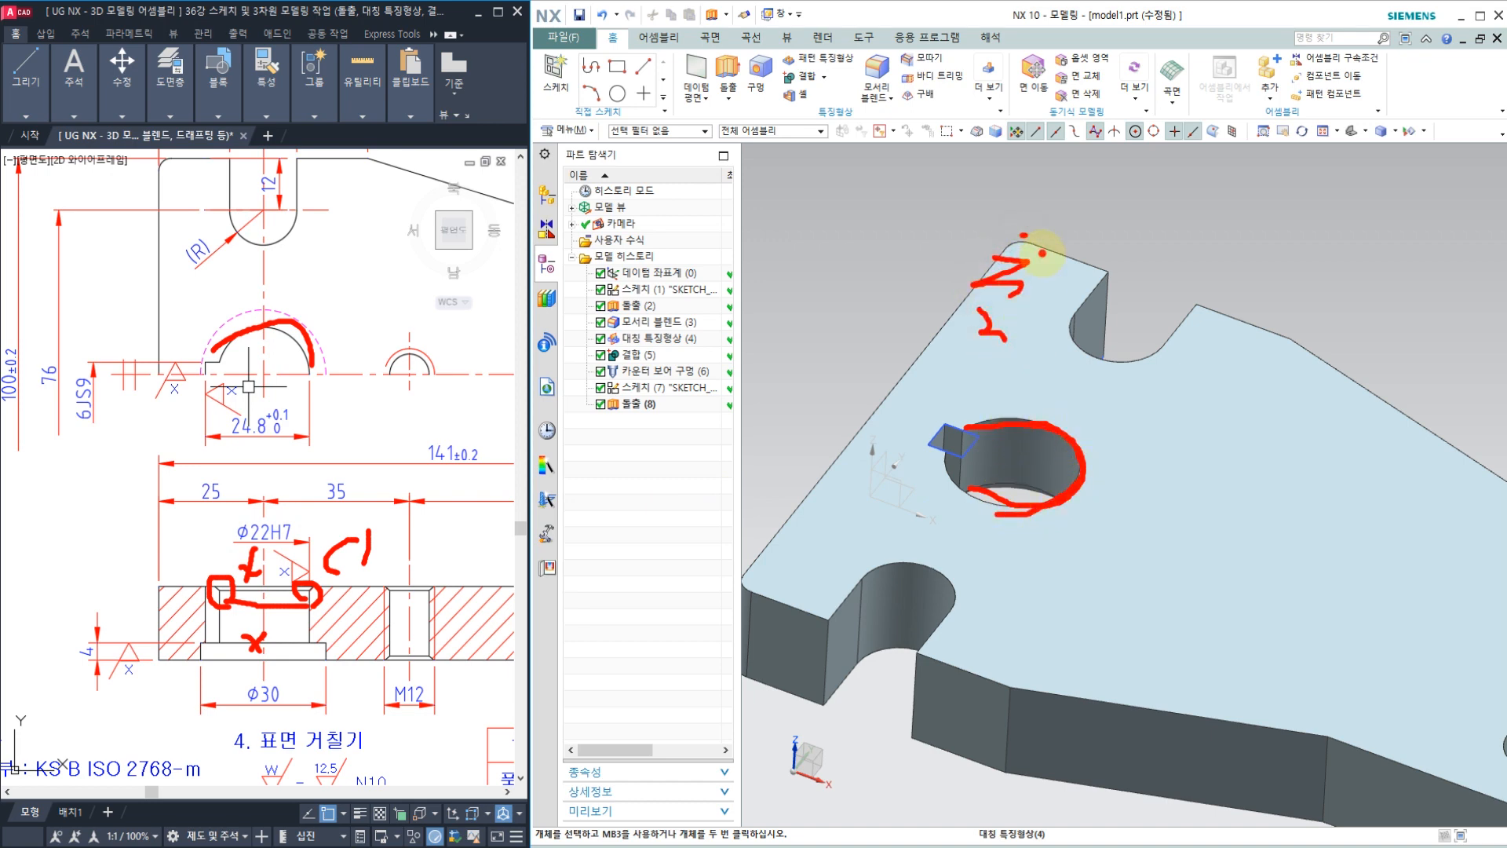
{"action": "mouse_move", "coordinate": [1041, 253]}
{"action": "left_mouse_down"}
{"action": "mouse_move", "coordinate": [1036, 472]}
{"action": "mouse_move", "coordinate": [1051, 457]}
{"action": "left_mouse_up"}
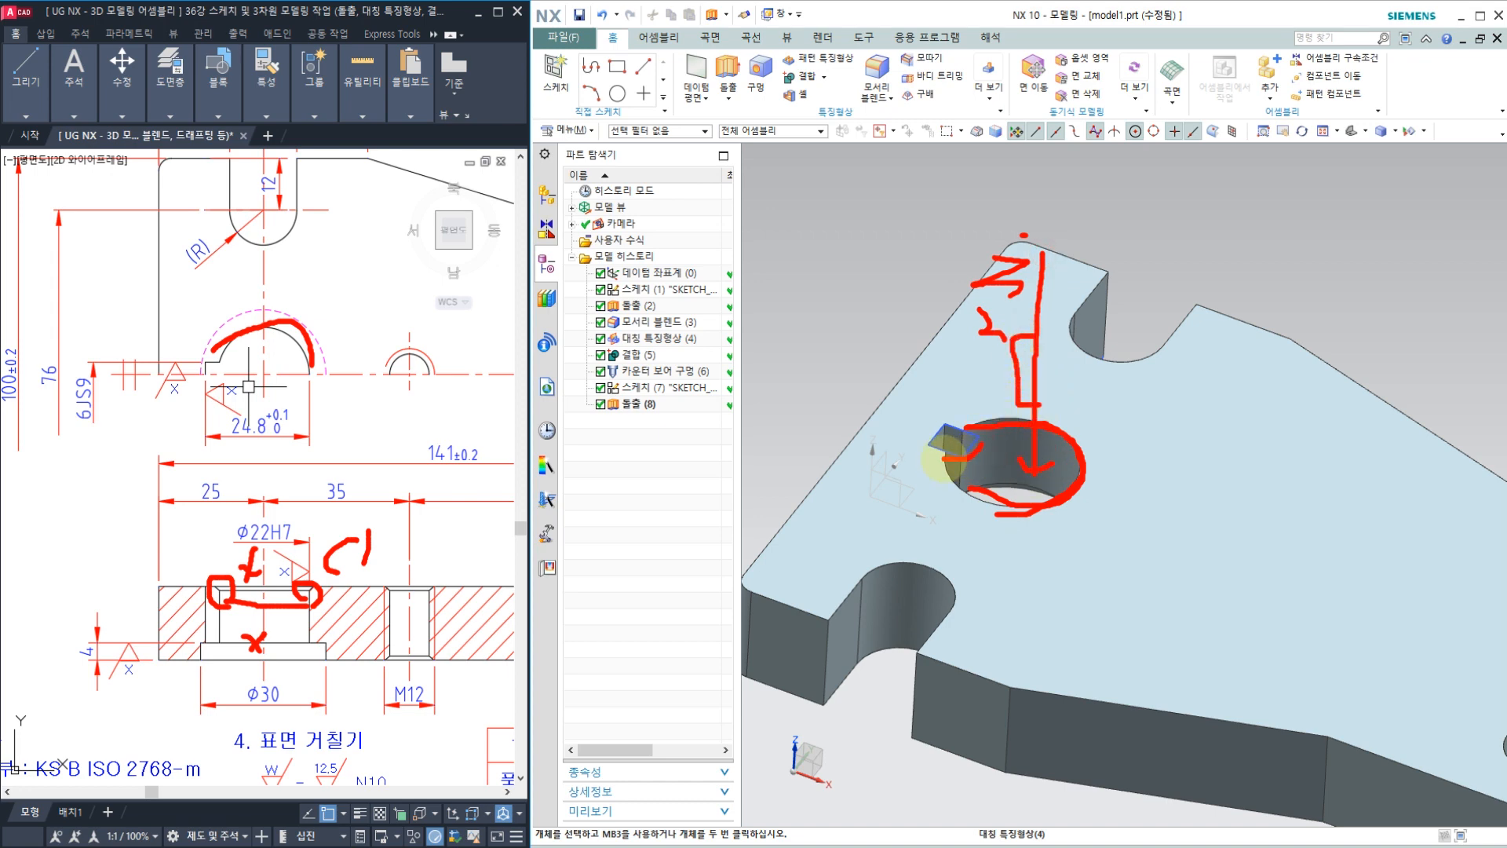
{"action": "left_click_drag", "start_coordinate": [943, 407], "coordinate": [988, 451]}
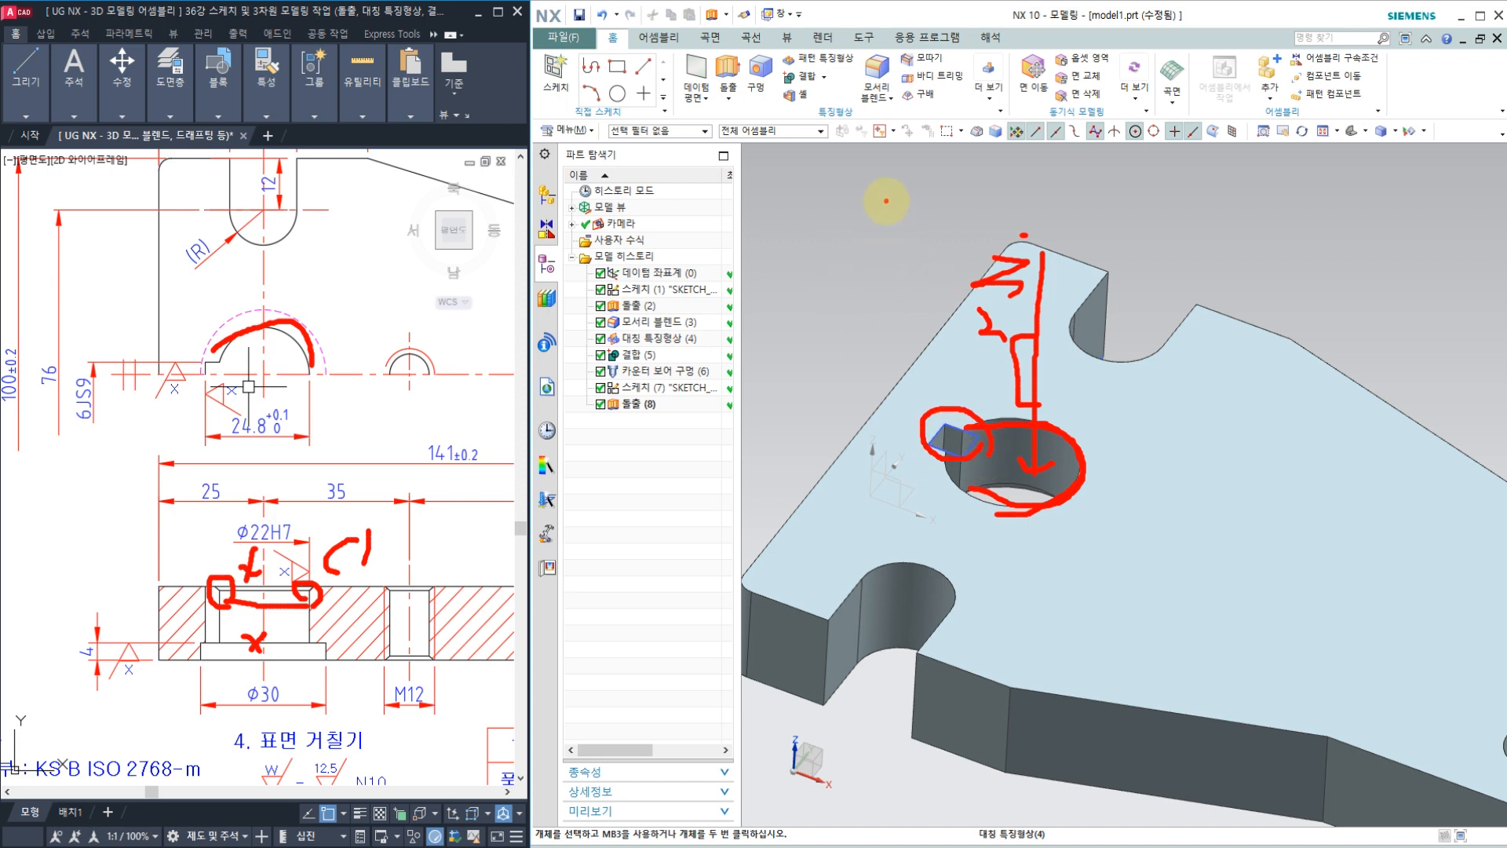
{"action": "left_click_drag", "start_coordinate": [884, 180], "coordinate": [867, 309]}
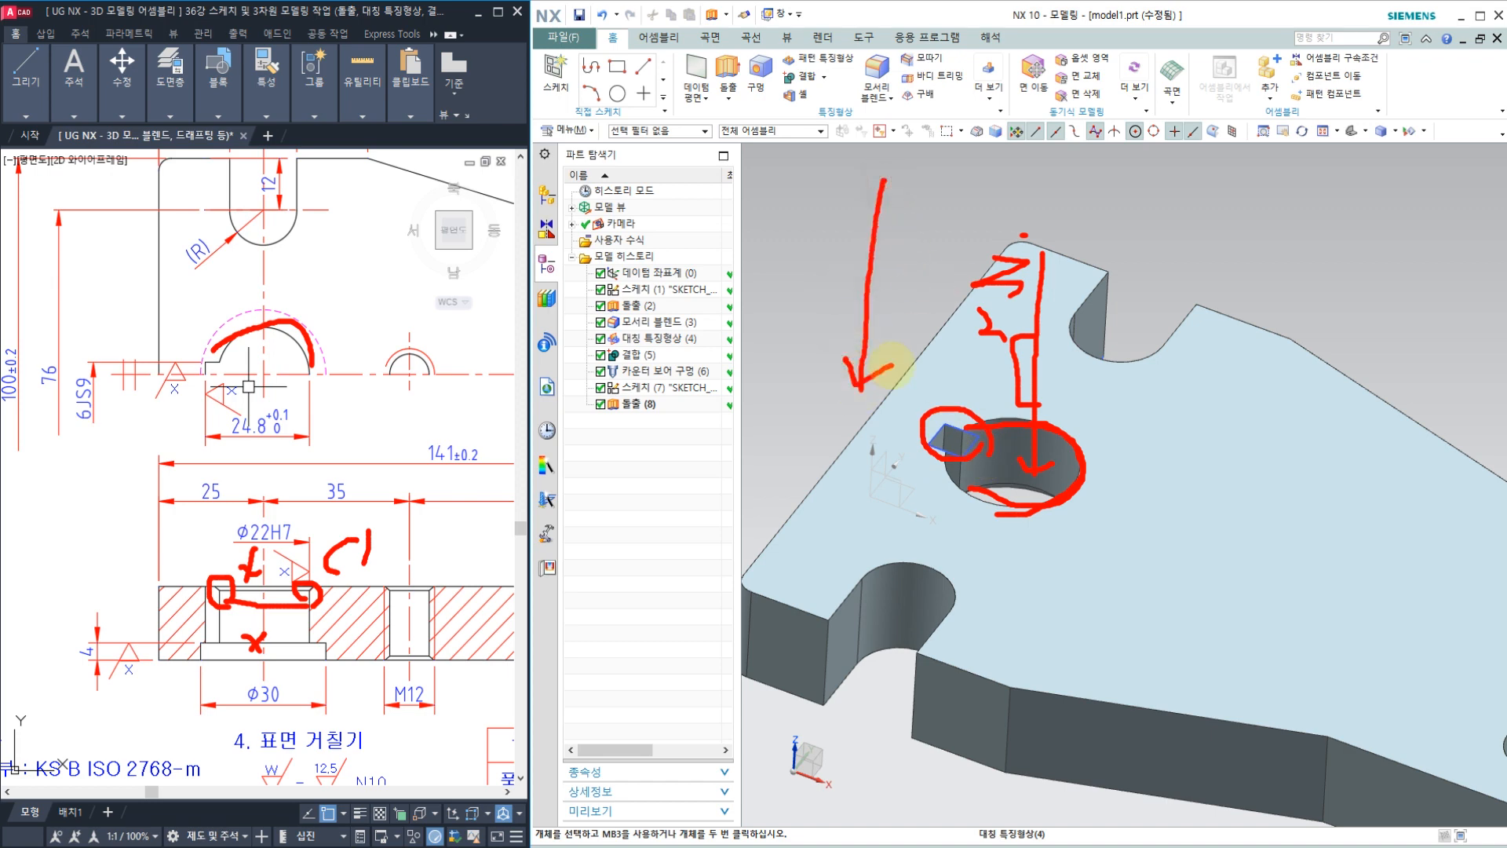
{"action": "key", "text": "Escape"}
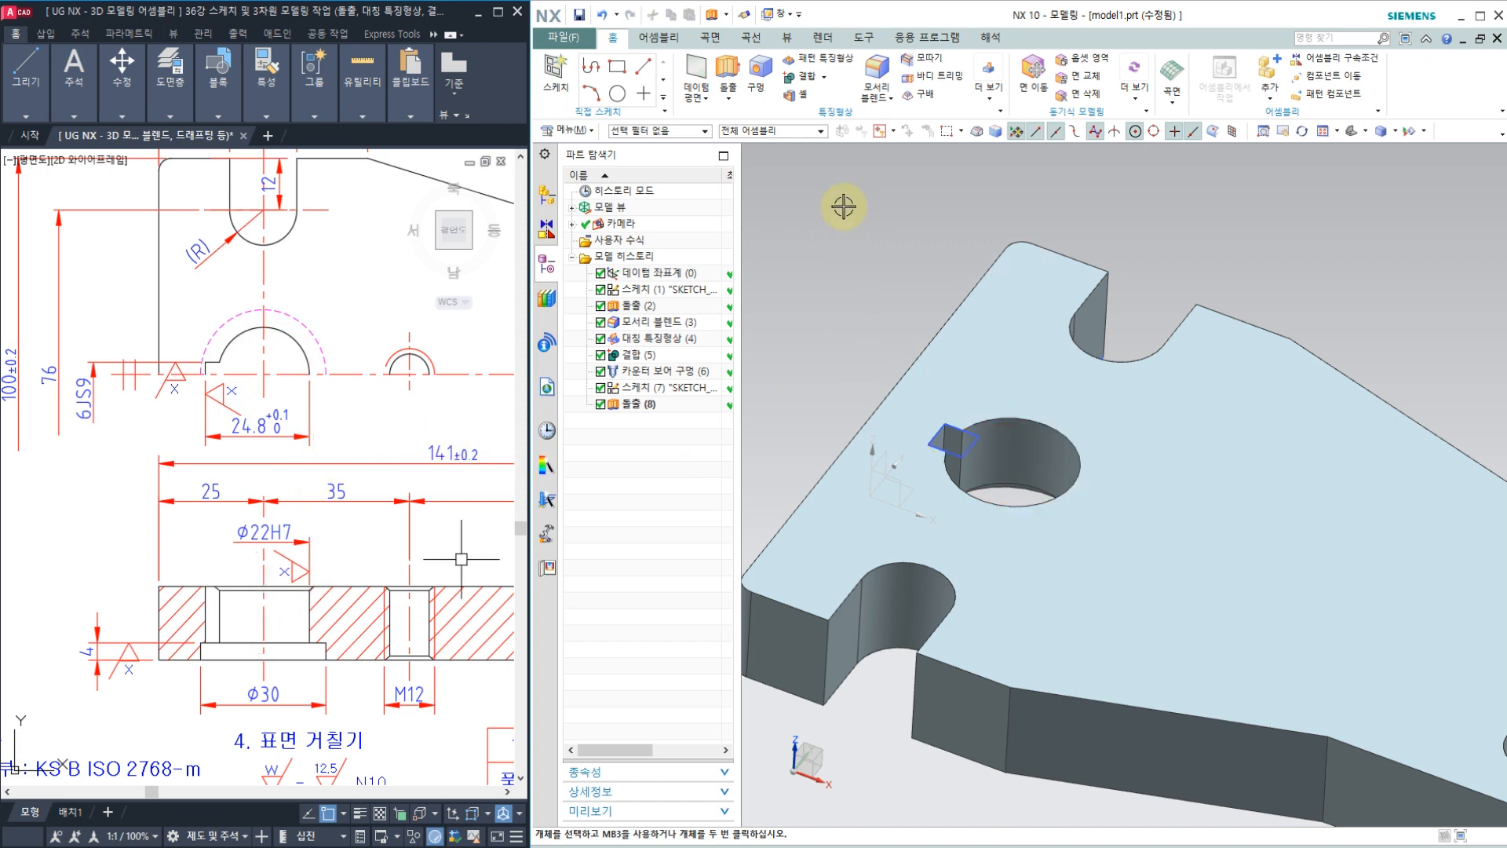
Chamfer the upper rim of the counterbored hole and the top edges of its keyway symmetrically by 1 mm.
{"action": "left_click", "coordinate": [932, 55]}
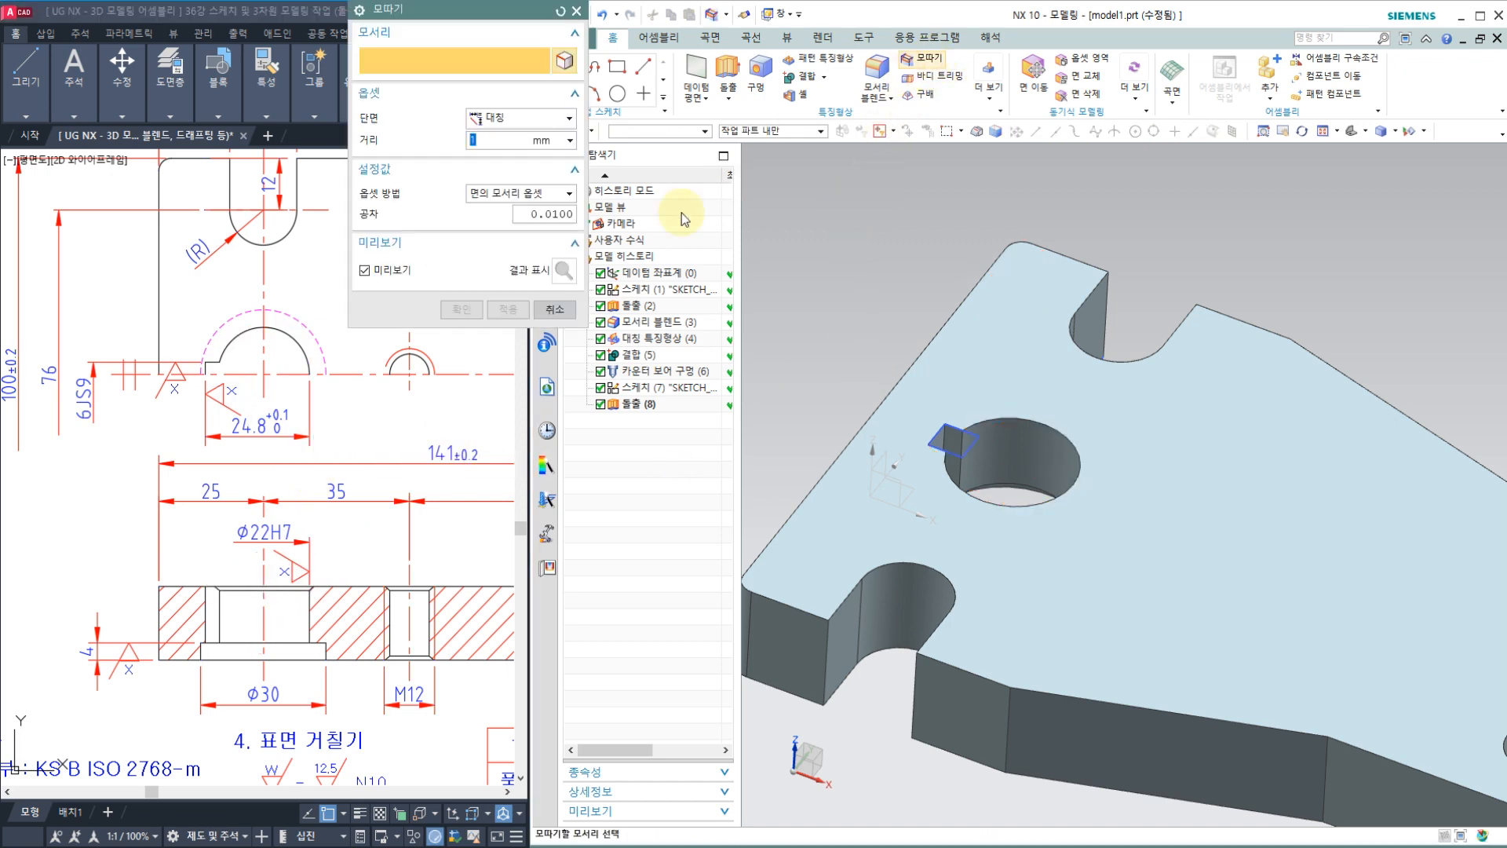
{"action": "left_click", "coordinate": [1026, 429]}
{"action": "scroll", "coordinate": [956, 461], "scroll_direction": "up", "scroll_amount": 1}
{"action": "scroll", "coordinate": [956, 462], "scroll_direction": "up", "scroll_amount": 1}
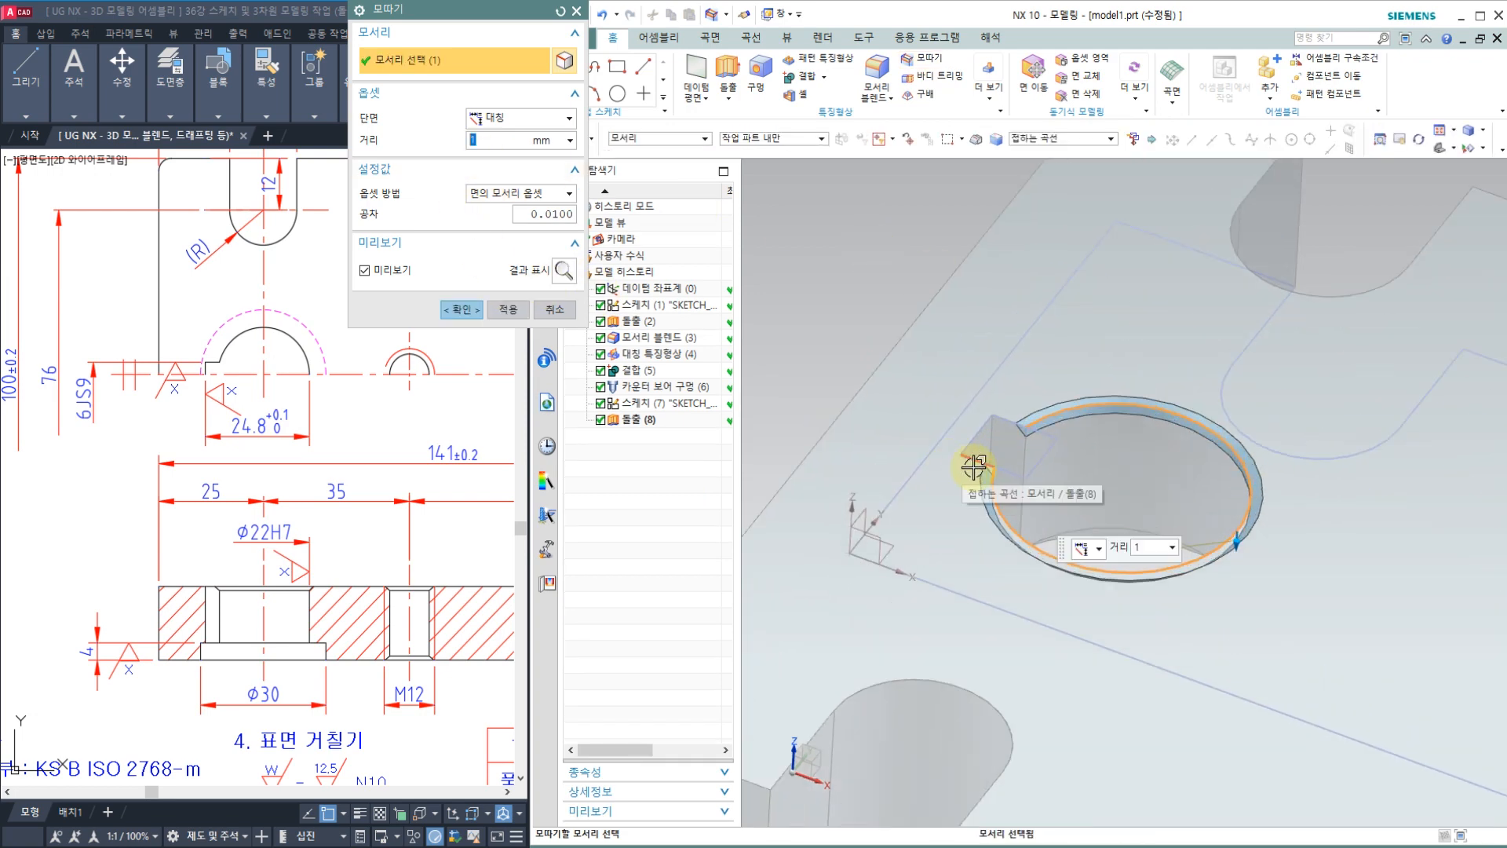
{"action": "scroll", "coordinate": [975, 464], "scroll_direction": "up", "scroll_amount": 1}
{"action": "left_click", "coordinate": [1015, 415]}
{"action": "left_click", "coordinate": [975, 456]}
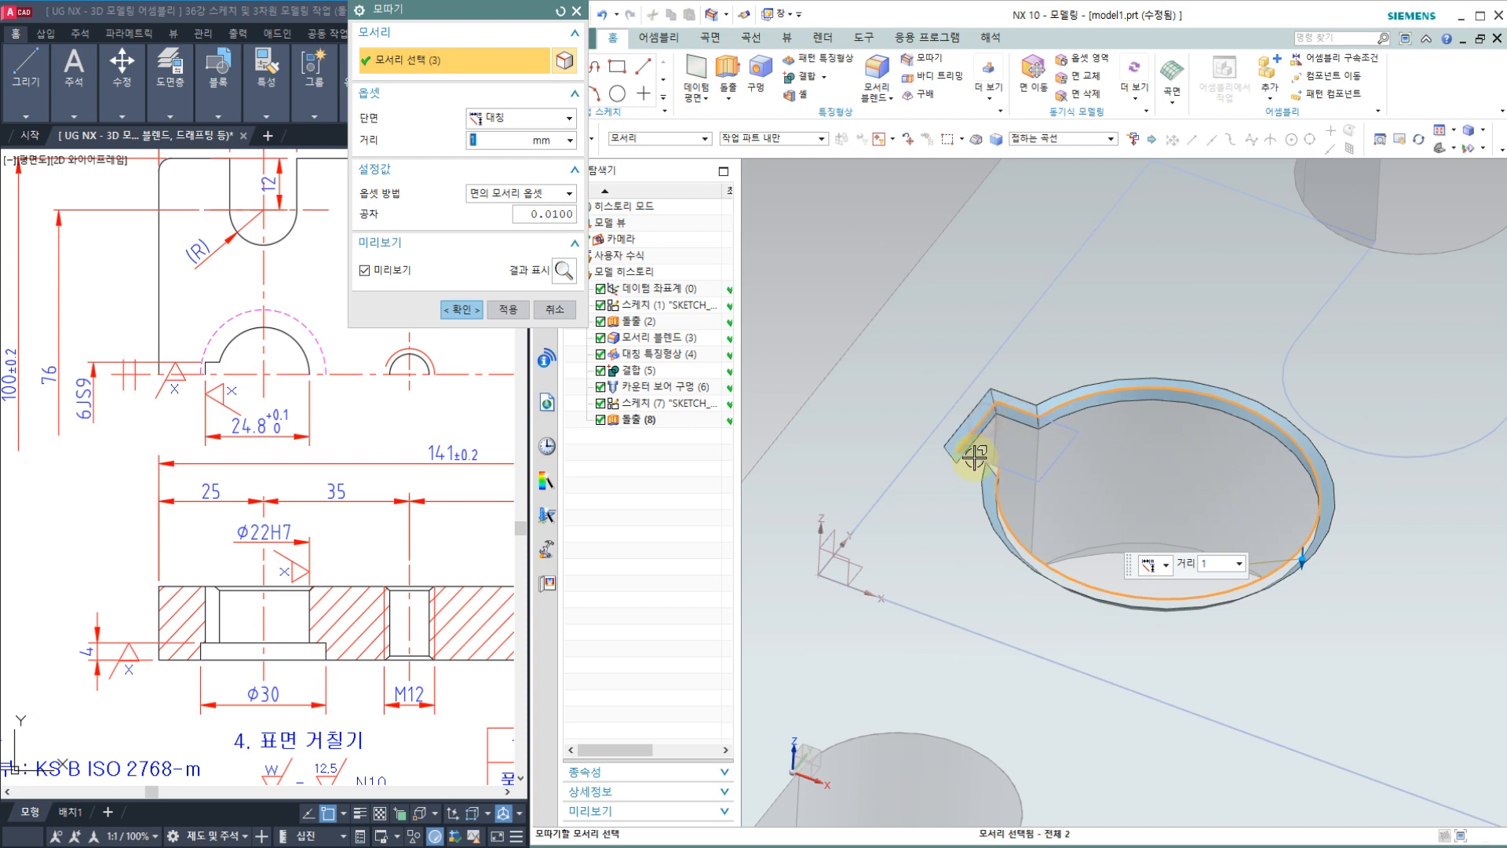
{"action": "left_click", "coordinate": [974, 461]}
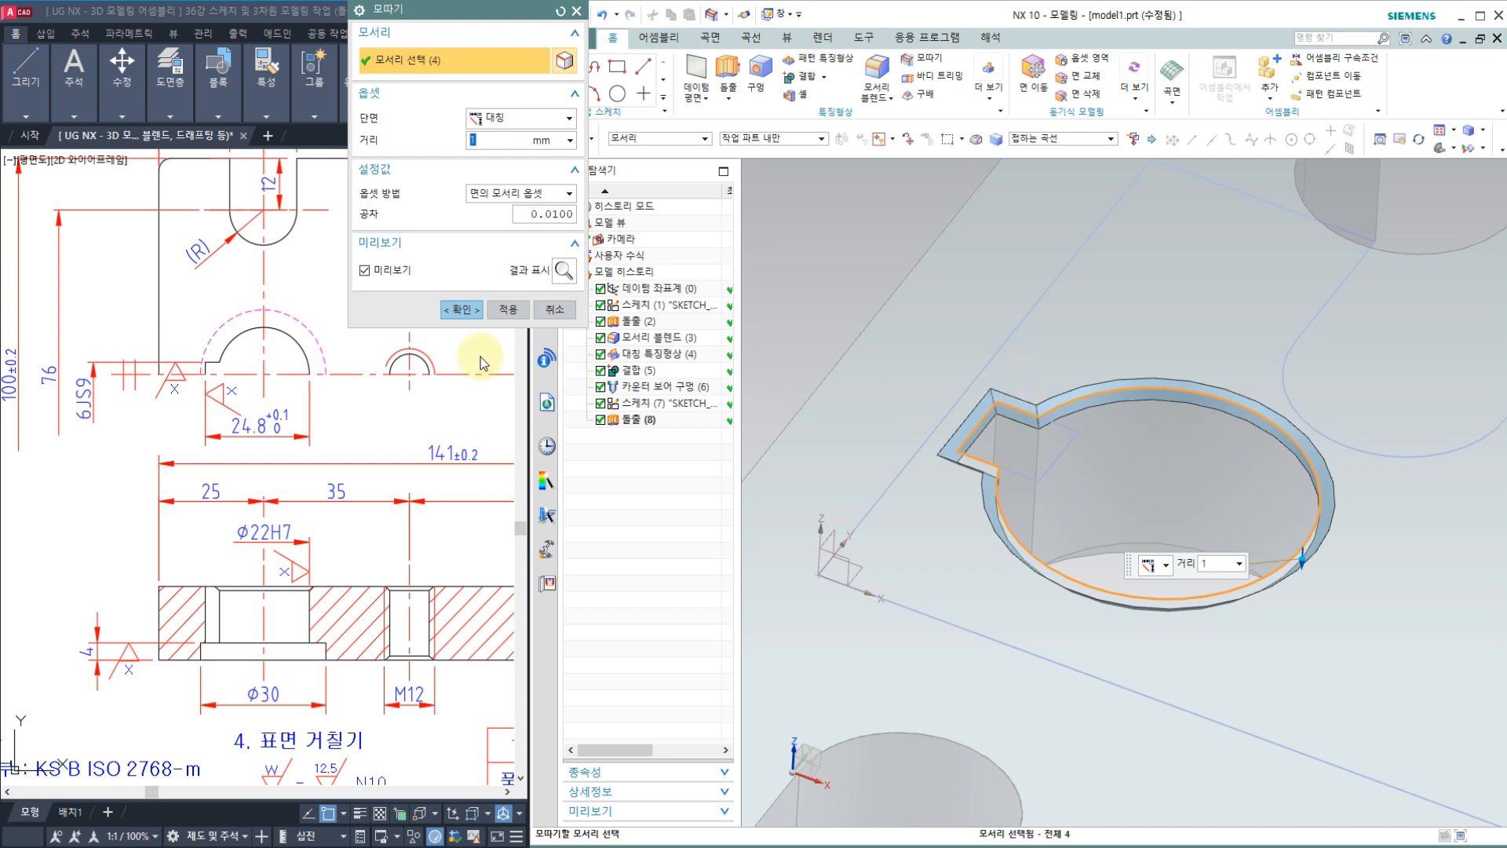
{"action": "left_click", "coordinate": [466, 308]}
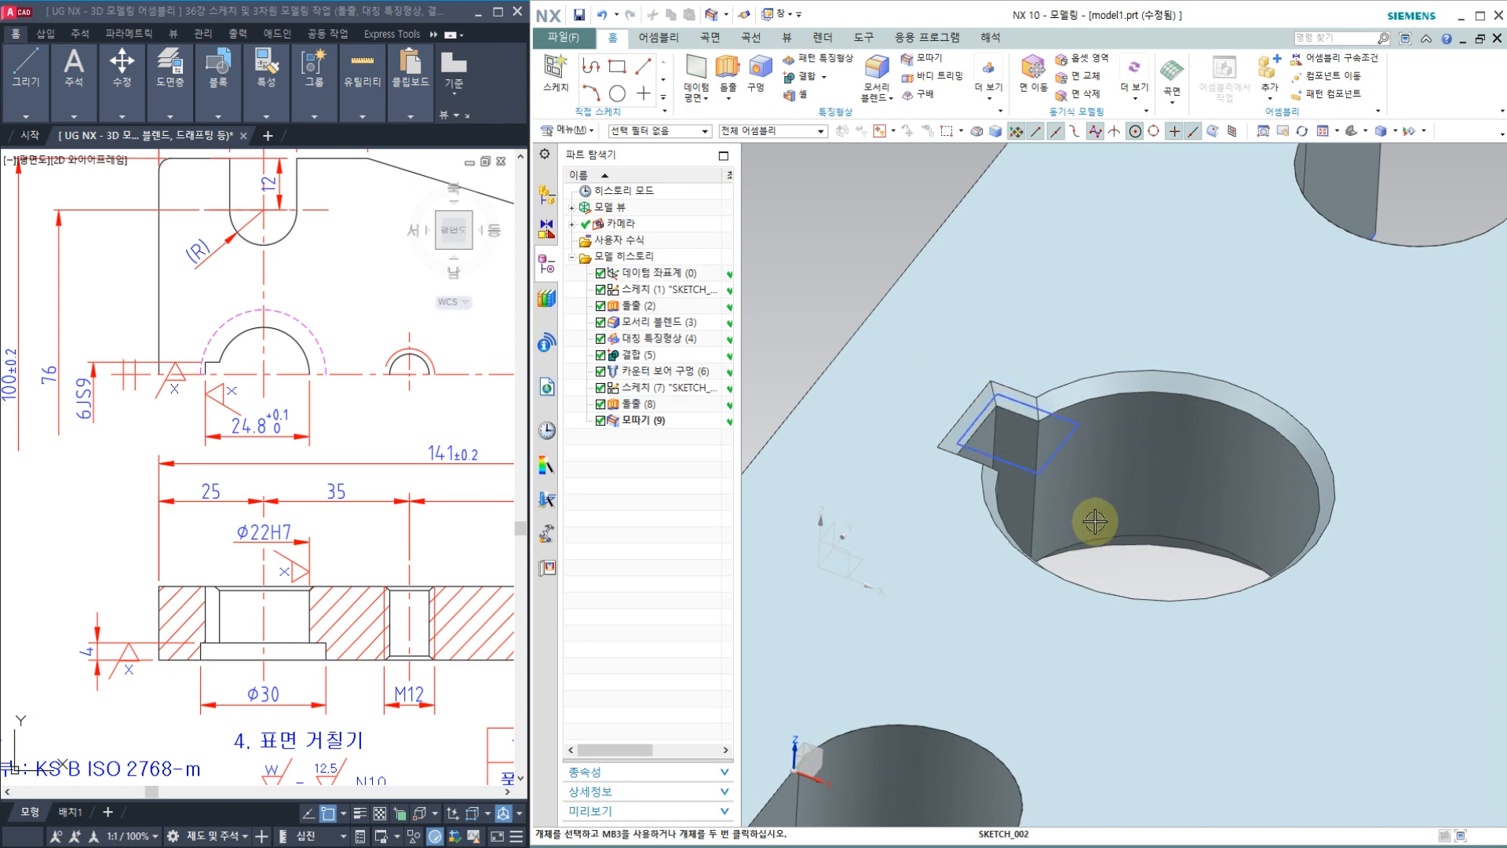
Examine the drawing's general chamfer notes, section view and M12 hole, and compare them with the chamfered hole and keyway on the model.
{"action": "middle_click_drag", "start_coordinate": [234, 583], "coordinate": [229, 516]}
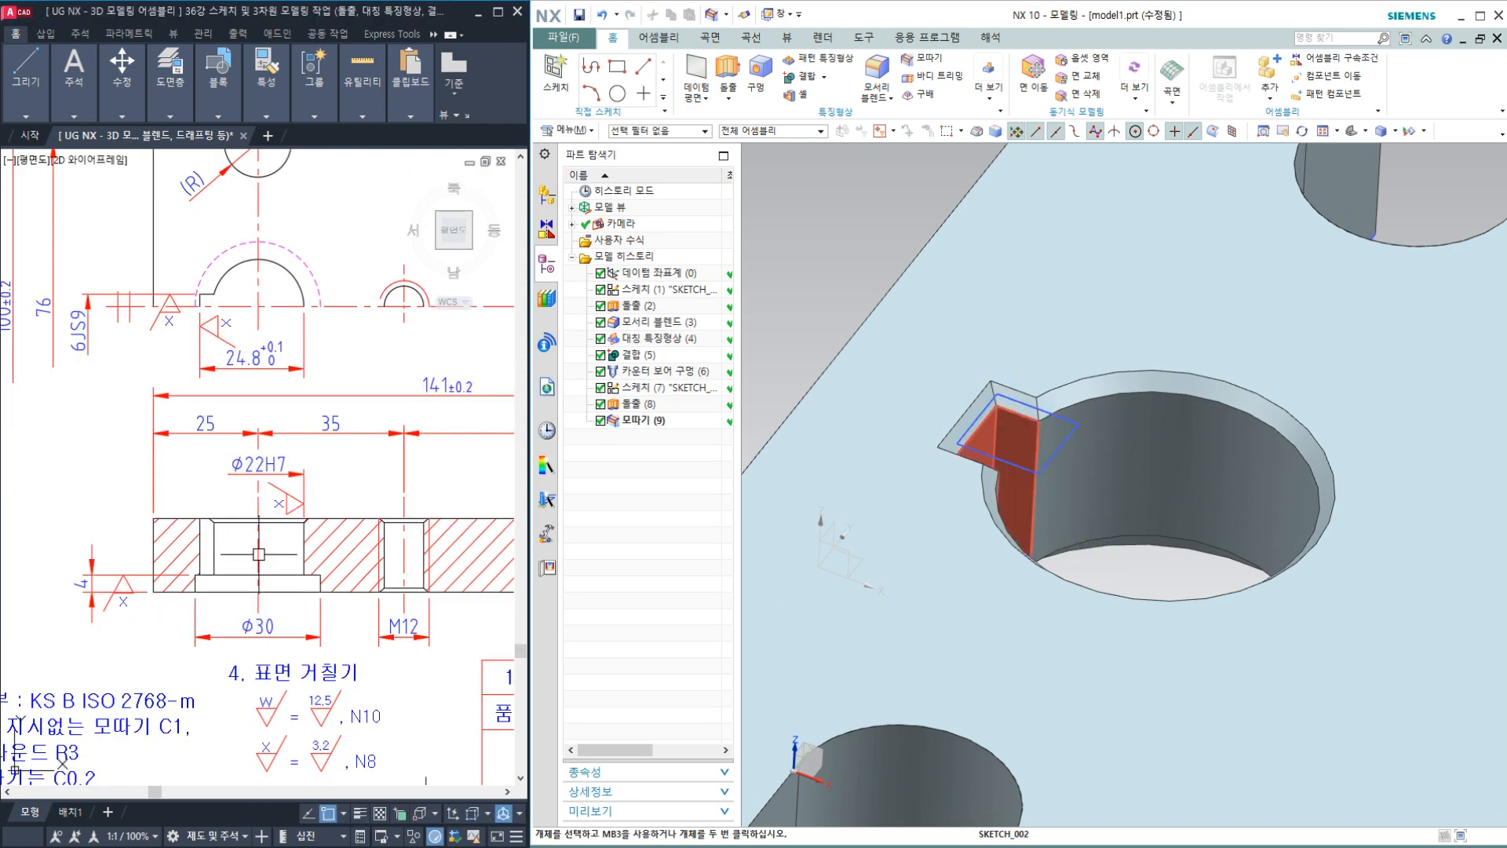
{"action": "scroll", "coordinate": [1013, 420], "scroll_direction": "down", "scroll_amount": 2}
{"action": "mouse_move", "coordinate": [1131, 565]}
{"action": "middle_mouse_down"}
{"action": "mouse_move", "coordinate": [1176, 506]}
{"action": "mouse_move", "coordinate": [1178, 421]}
{"action": "mouse_move", "coordinate": [1161, 532]}
{"action": "mouse_move", "coordinate": [1143, 375]}
{"action": "middle_mouse_up"}
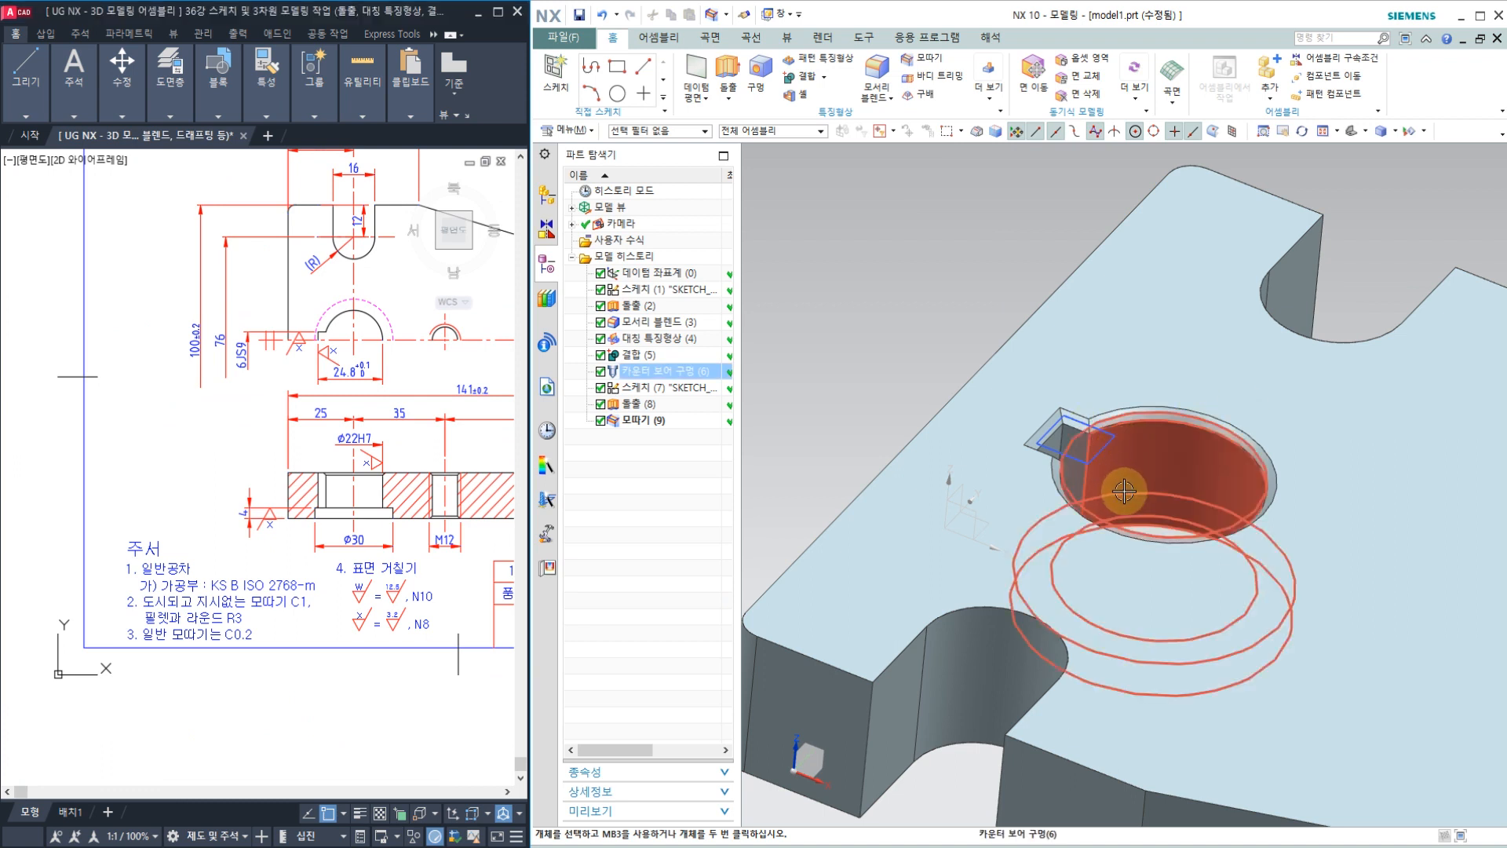
{"action": "scroll", "coordinate": [1049, 411], "scroll_direction": "up", "scroll_amount": 2}
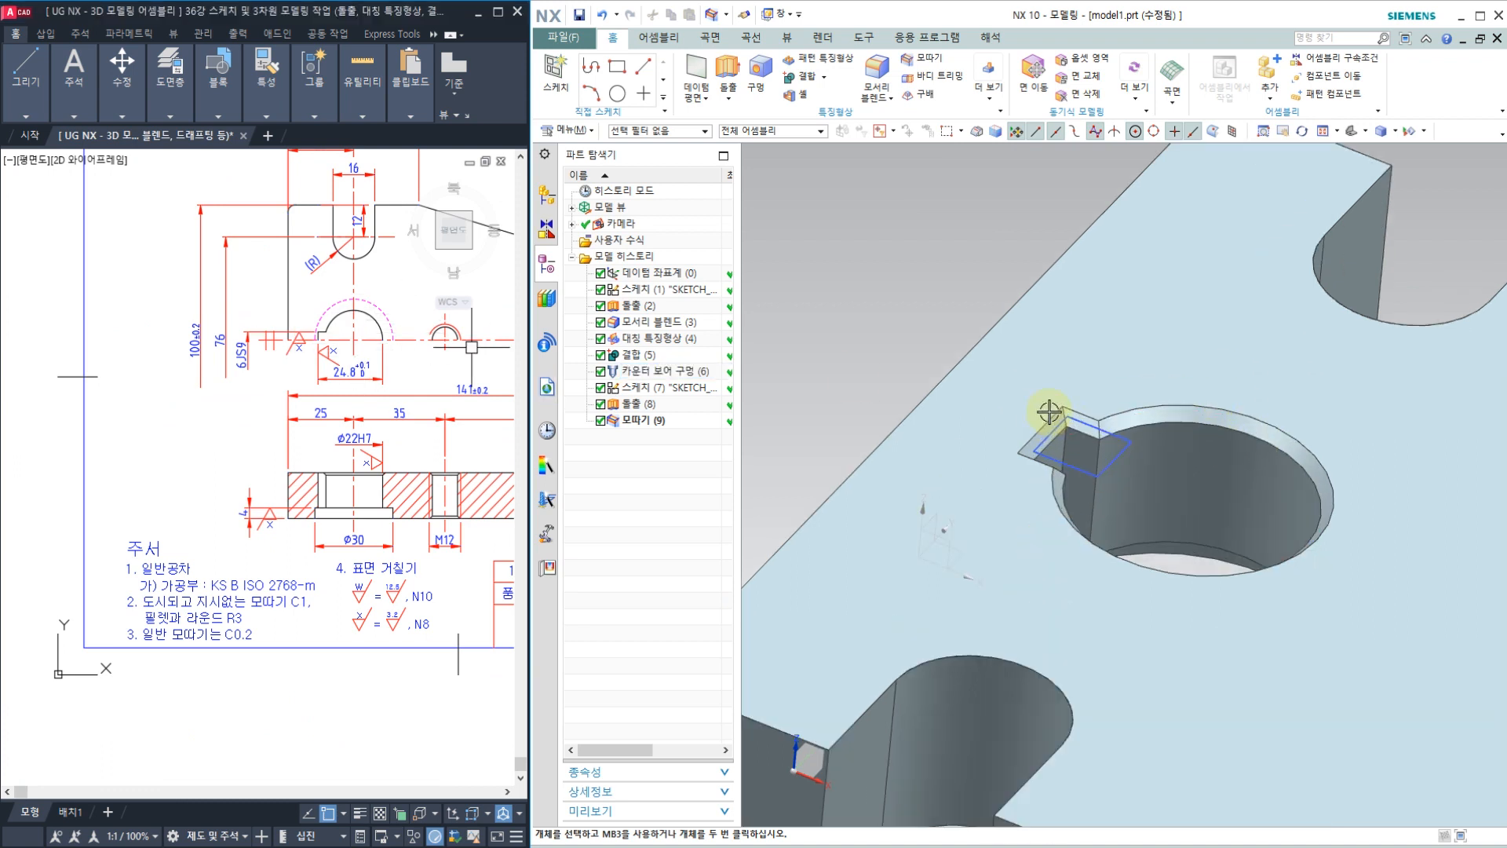
{"action": "scroll", "coordinate": [1040, 453], "scroll_direction": "up", "scroll_amount": 2}
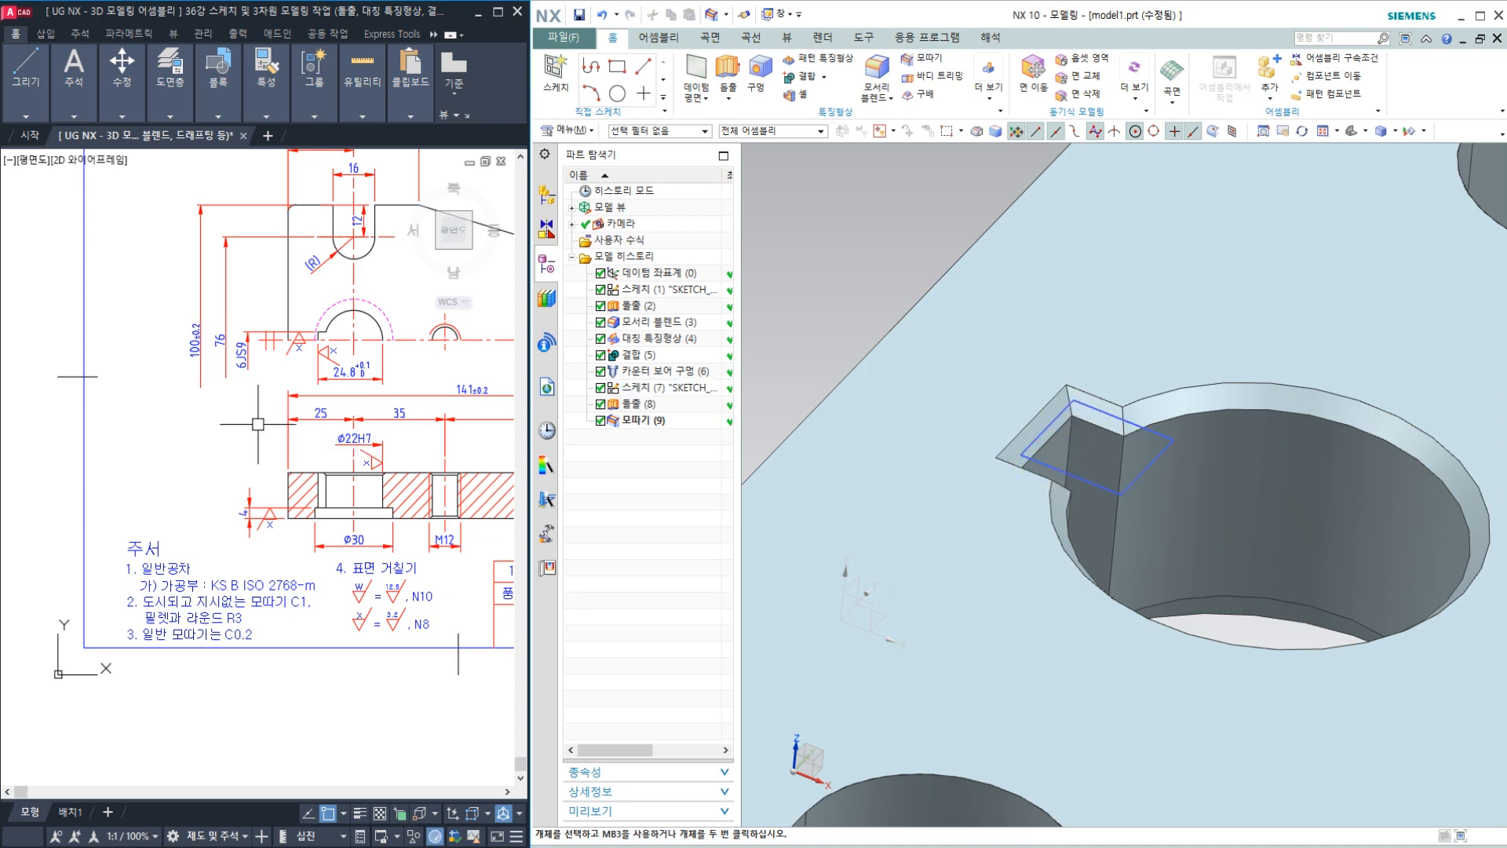
{"action": "middle_click_drag", "start_coordinate": [253, 423], "coordinate": [116, 458]}
{"action": "mouse_move", "coordinate": [317, 444]}
{"action": "middle_mouse_down"}
{"action": "mouse_move", "coordinate": [270, 454]}
{"action": "mouse_move", "coordinate": [337, 510]}
{"action": "middle_mouse_up"}
{"action": "scroll", "coordinate": [354, 514], "scroll_direction": "up", "scroll_amount": 2}
{"action": "middle_click_drag", "start_coordinate": [249, 398], "coordinate": [288, 377]}
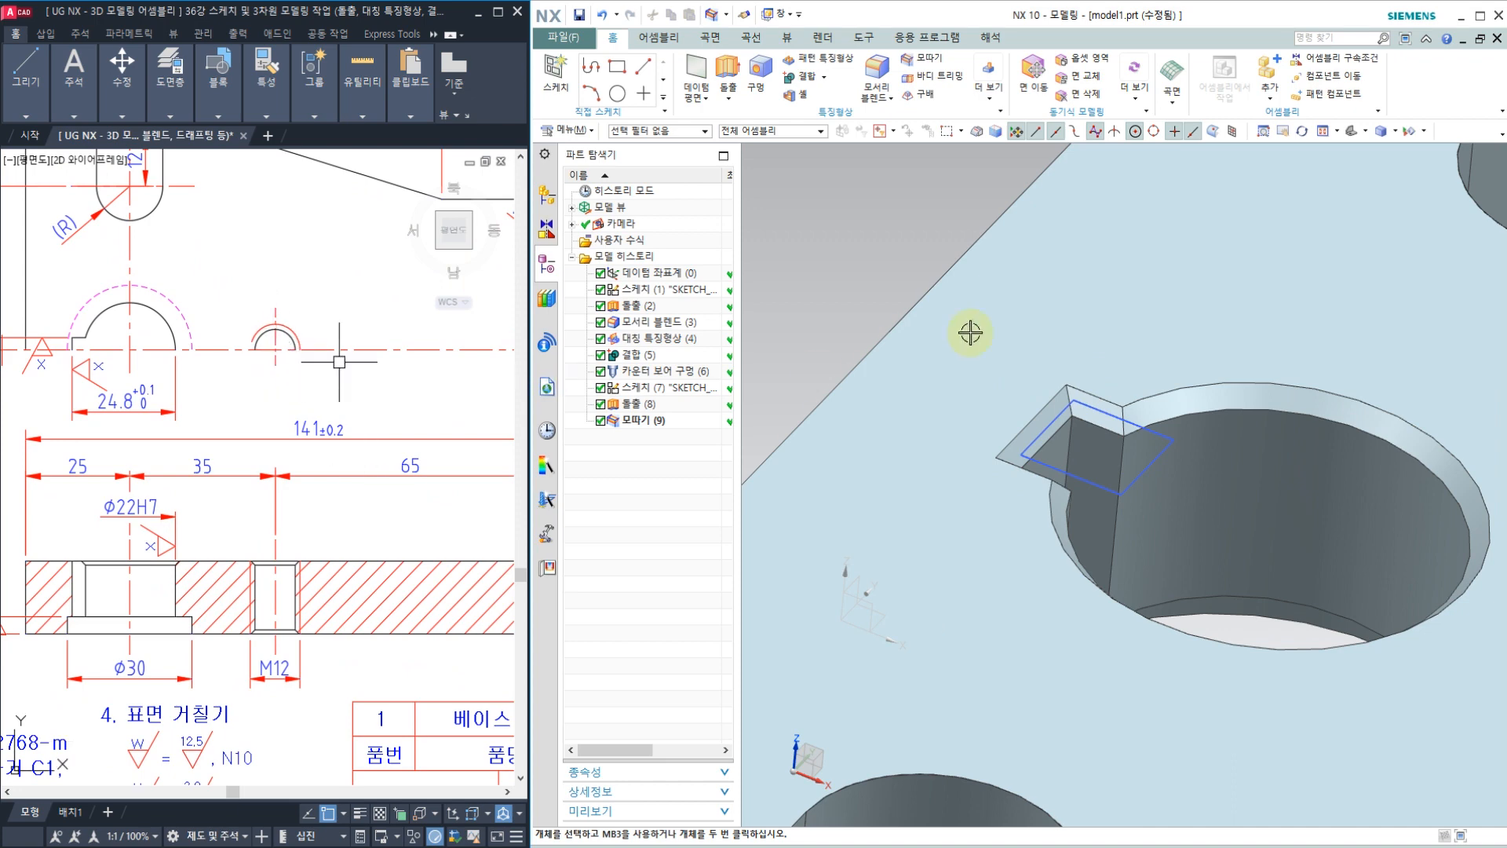
{"action": "scroll", "coordinate": [965, 335], "scroll_direction": "down", "scroll_amount": 2}
{"action": "scroll", "coordinate": [965, 335], "scroll_direction": "down", "scroll_amount": 3}
{"action": "middle_click_drag", "start_coordinate": [959, 337], "coordinate": [1153, 548]}
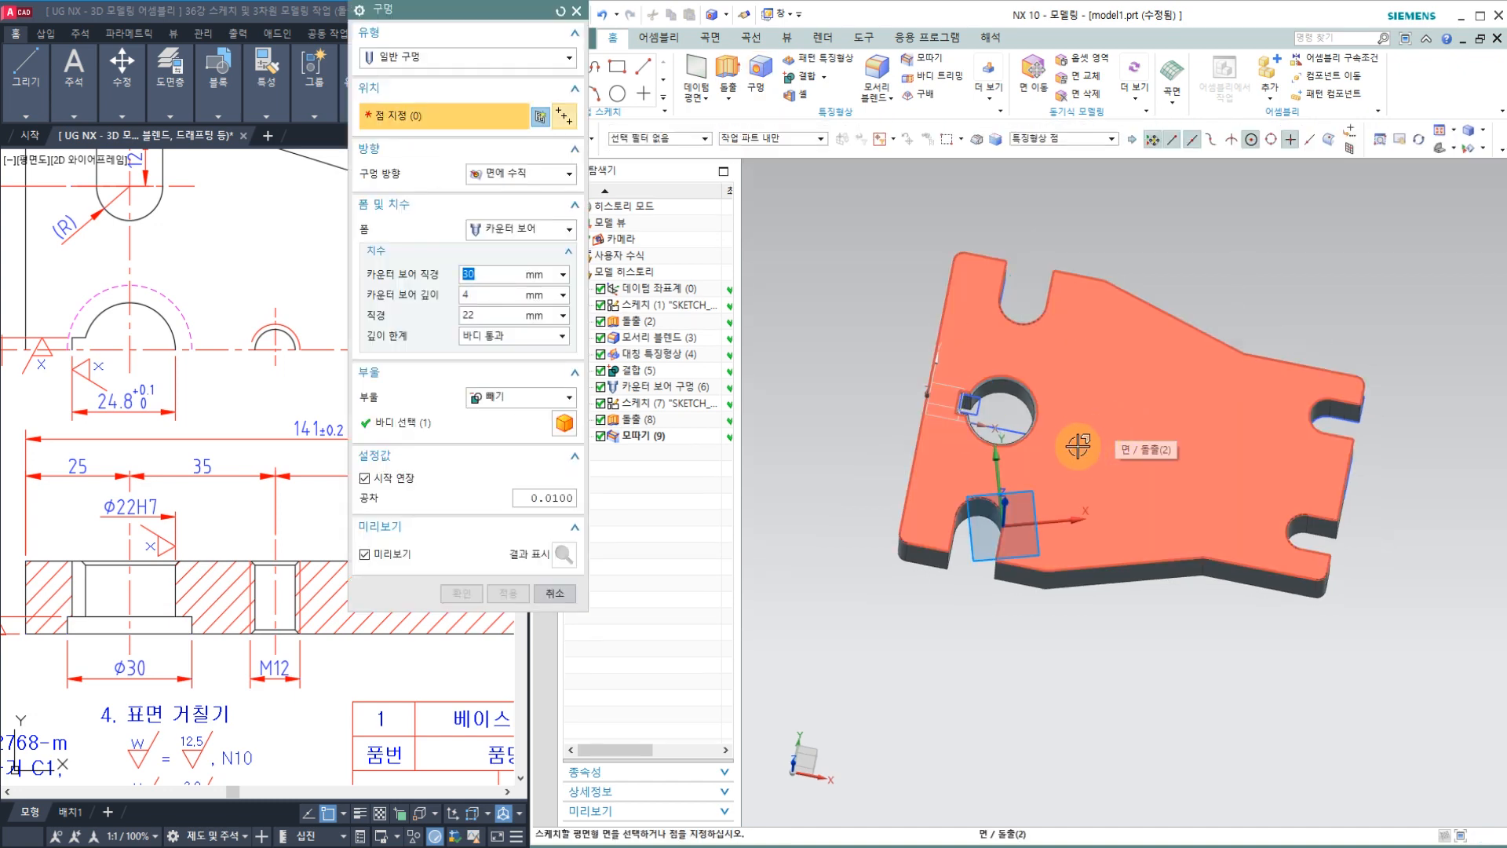
{"action": "left_click", "coordinate": [1101, 437]}
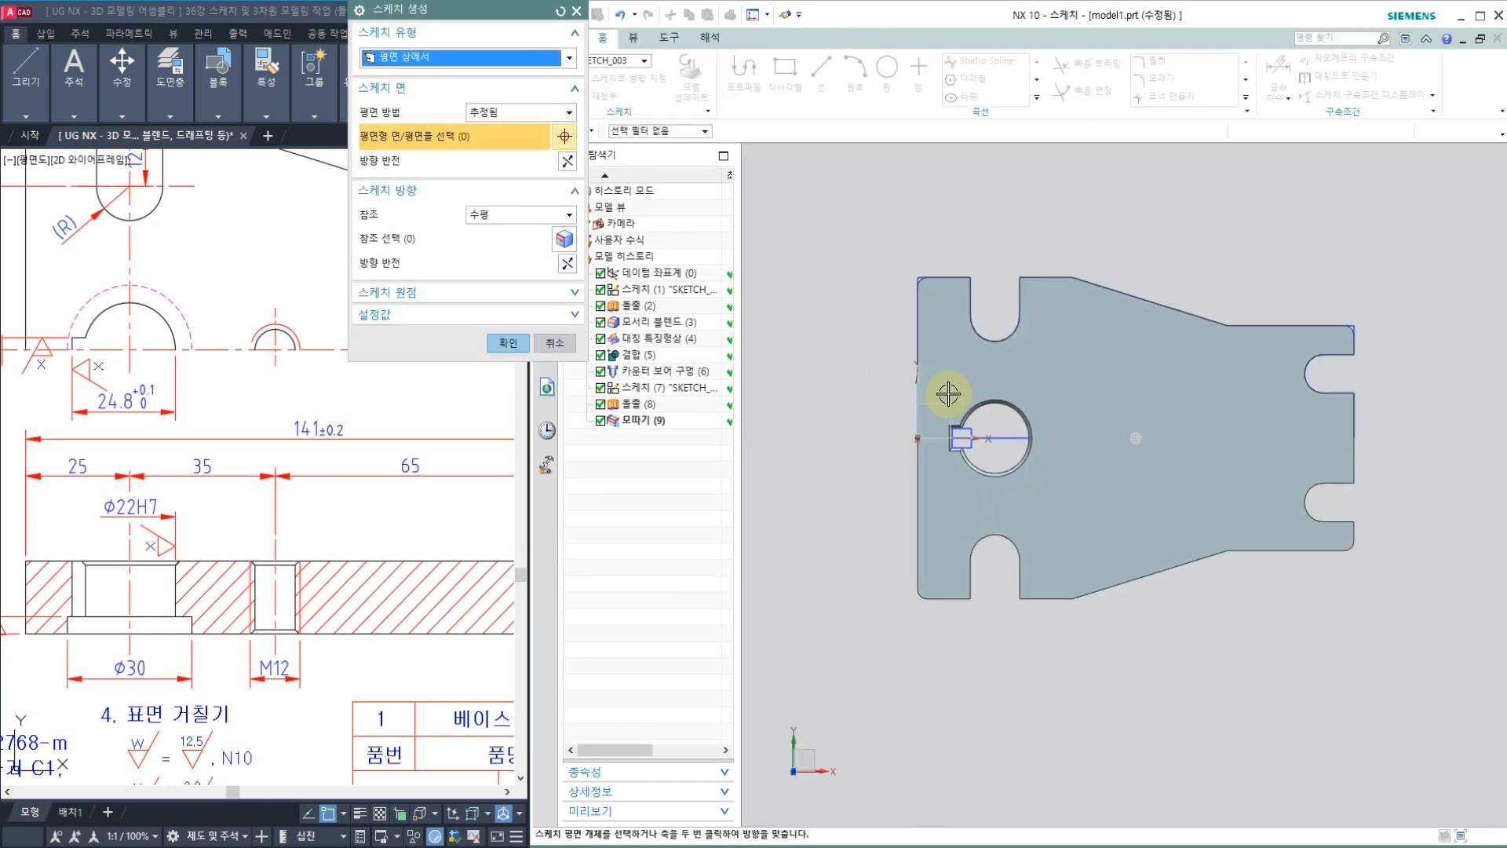
{"action": "middle_click", "coordinate": [560, 209]}
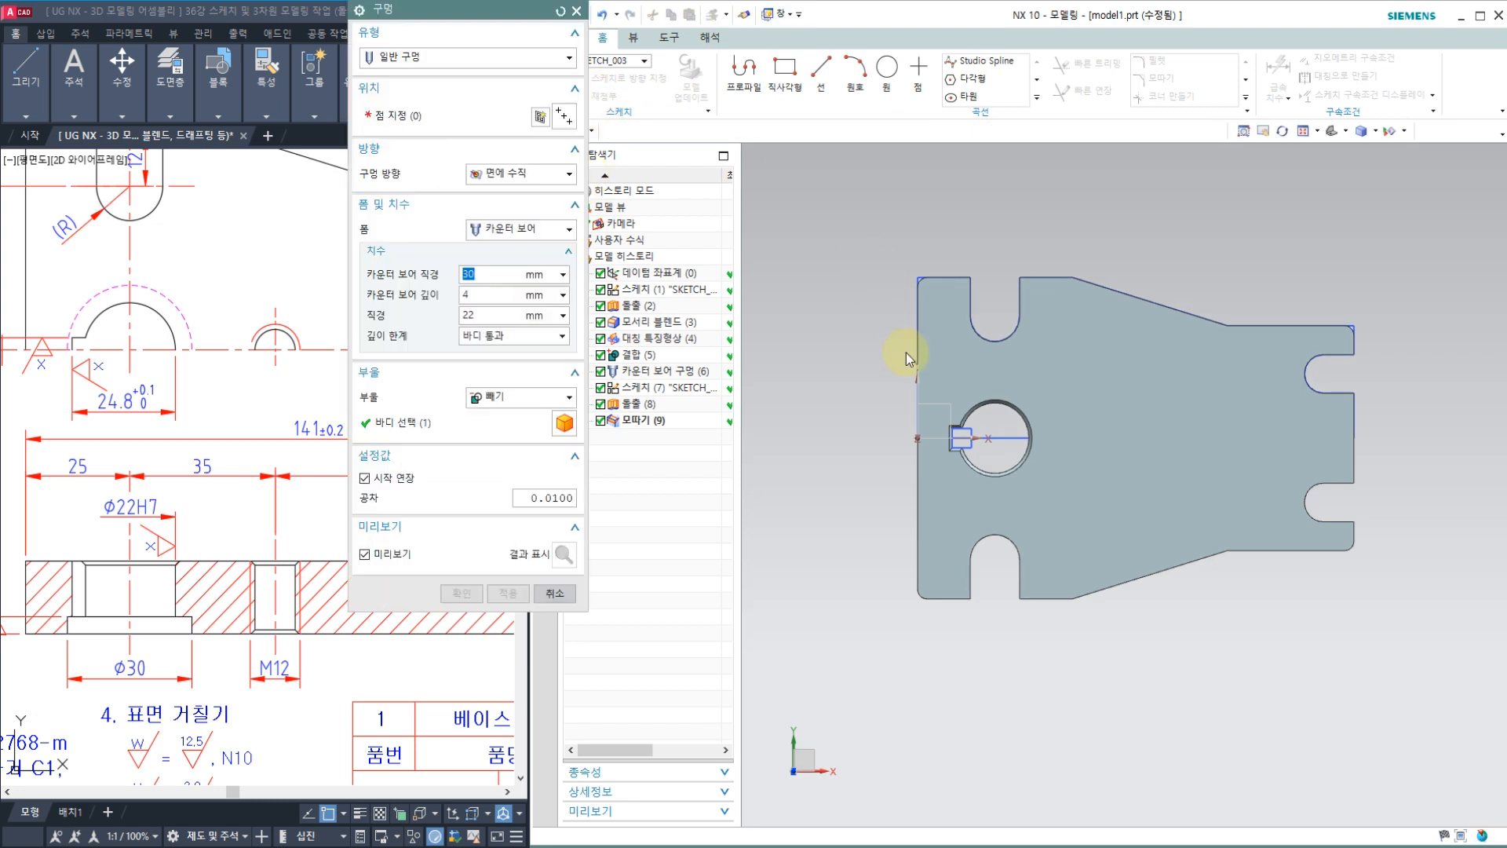
{"action": "left_click", "coordinate": [559, 601]}
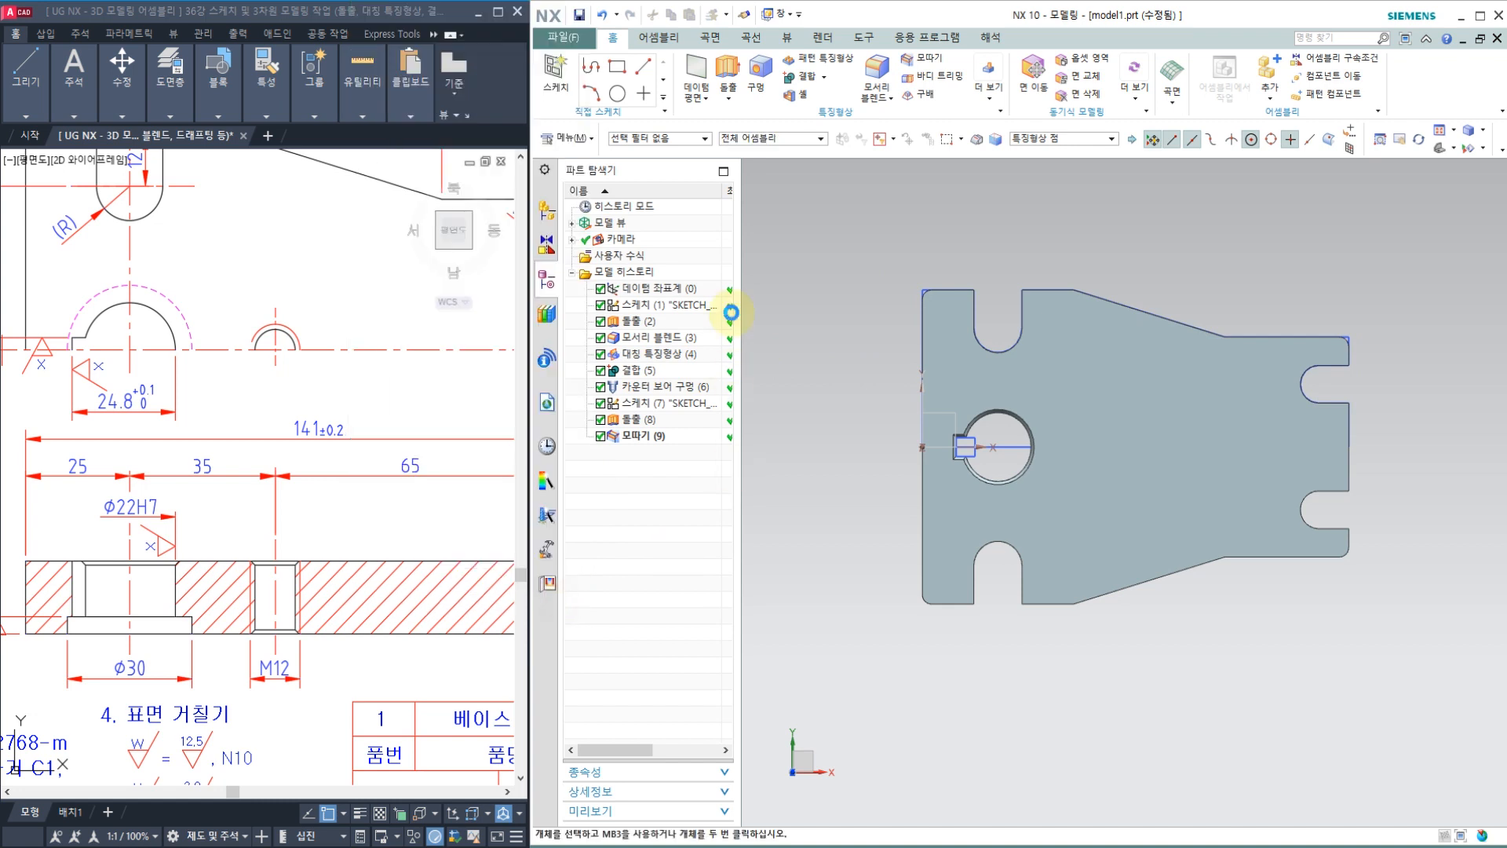
Start a Hole feature on the plate's top face and place two sketch points in a row beyond the counterbored hole.
{"action": "middle_click_drag", "start_coordinate": [875, 336], "coordinate": [874, 300]}
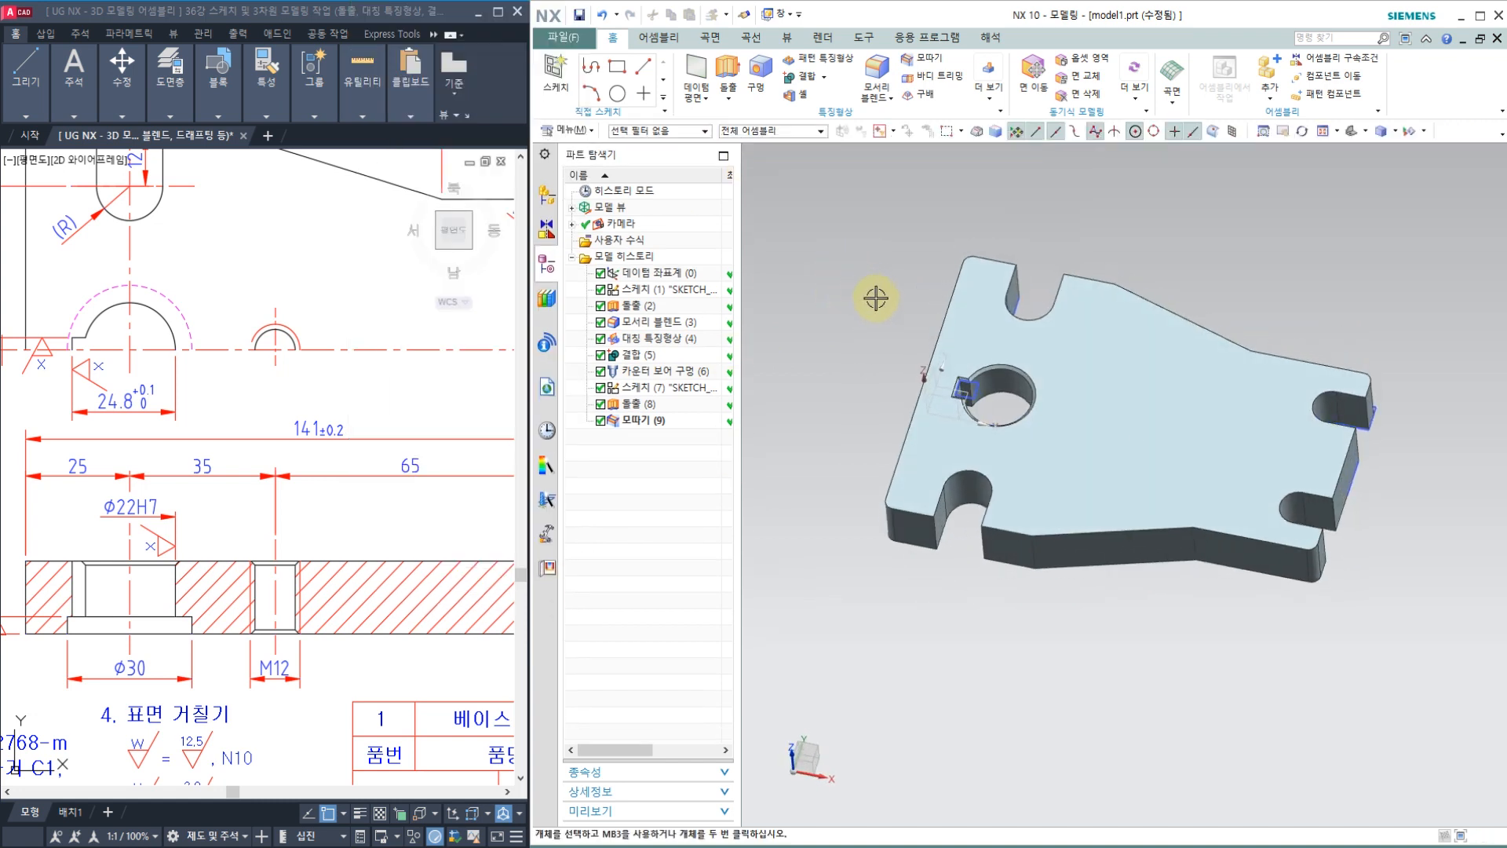
{"action": "key", "text": "F8"}
{"action": "left_click", "coordinate": [763, 72]}
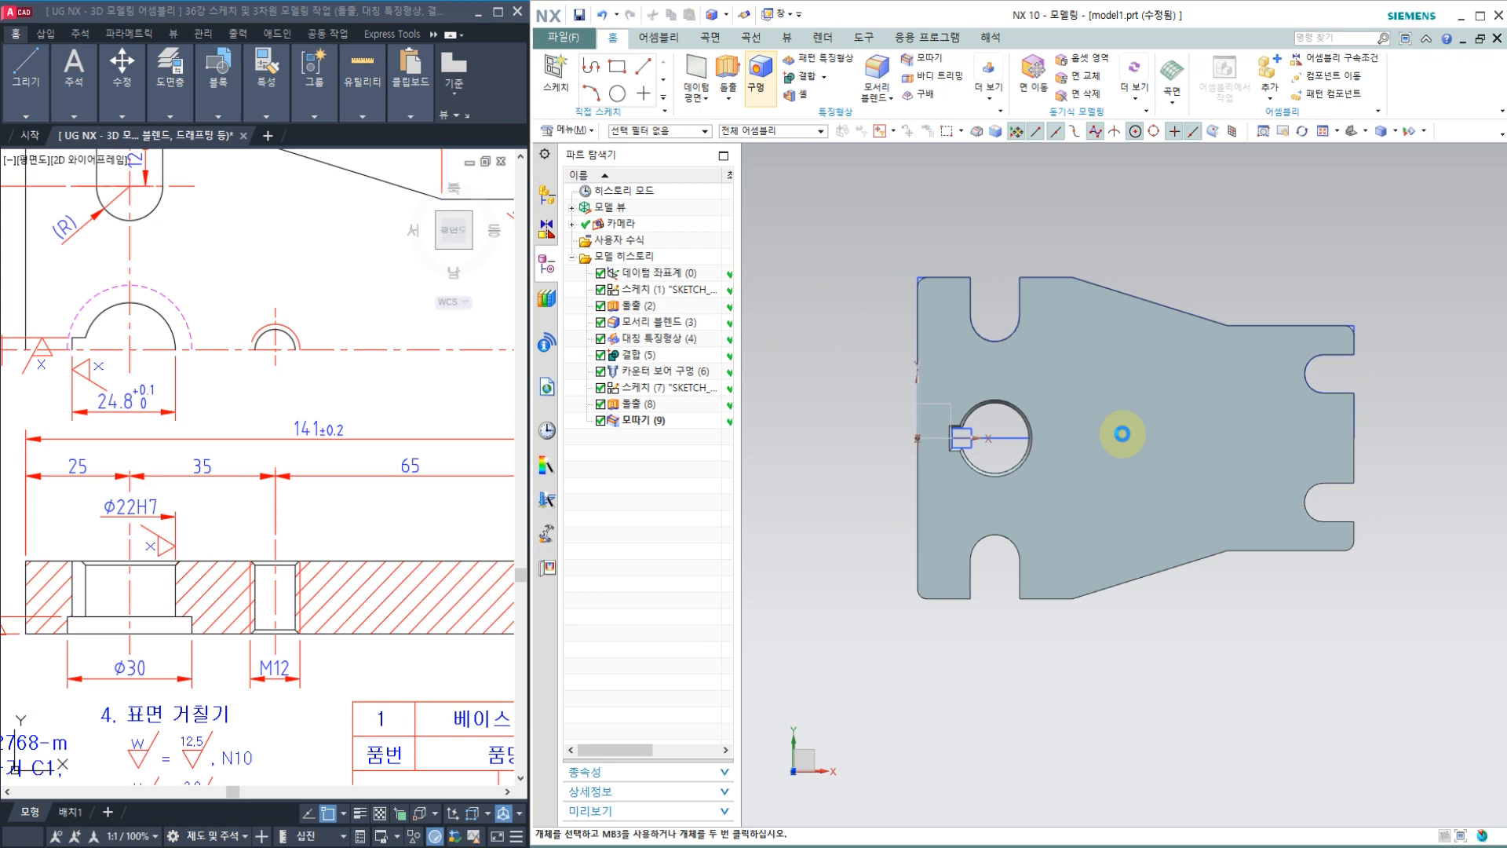
{"action": "left_click", "coordinate": [1080, 440]}
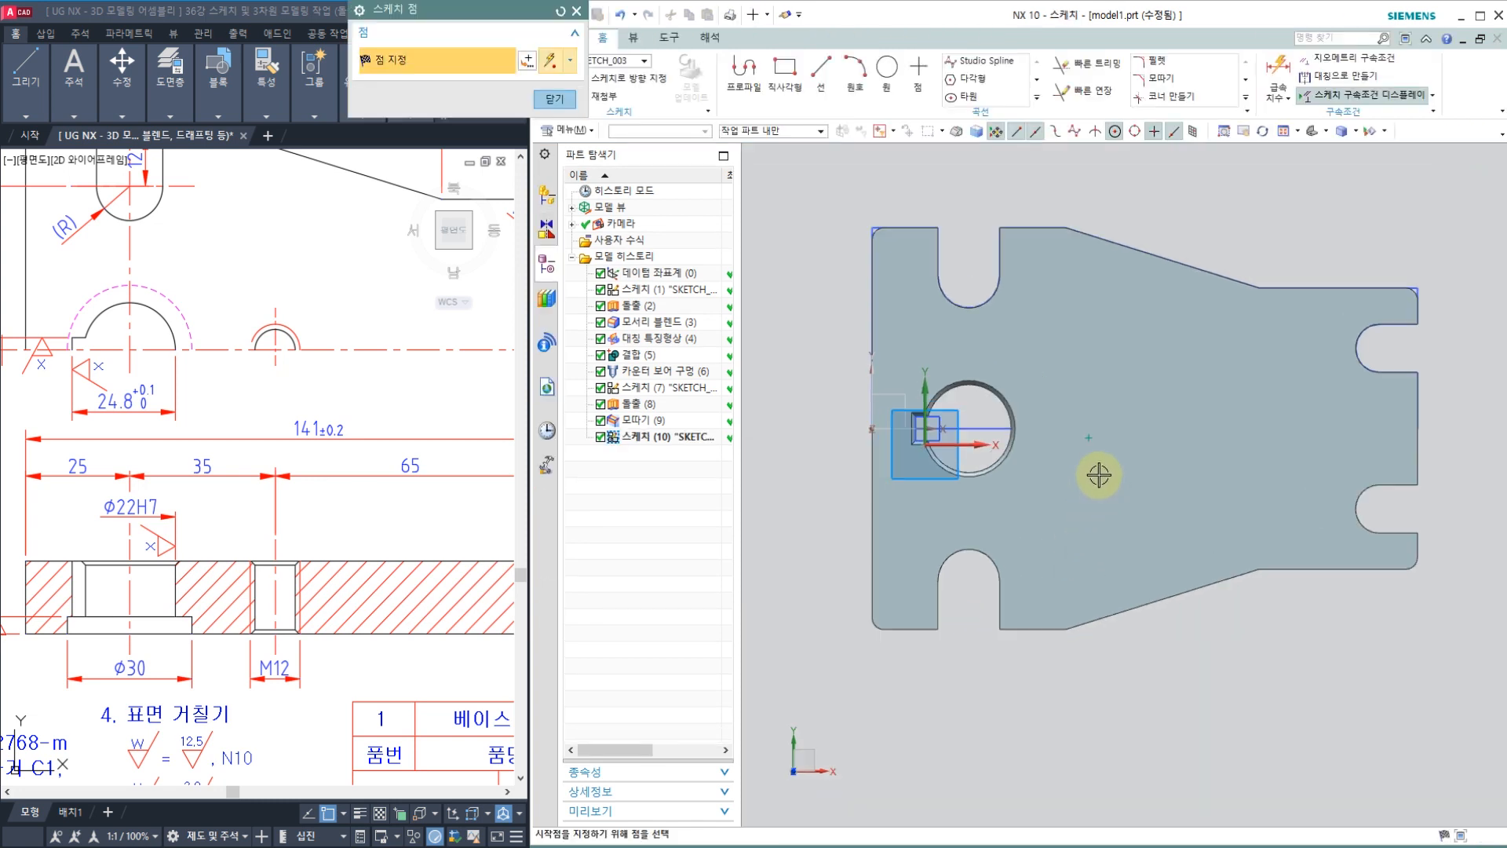
{"action": "mouse_move", "coordinate": [1099, 475]}
{"action": "middle_mouse_down"}
{"action": "mouse_move", "coordinate": [1130, 555]}
{"action": "mouse_move", "coordinate": [1105, 490]}
{"action": "middle_mouse_up"}
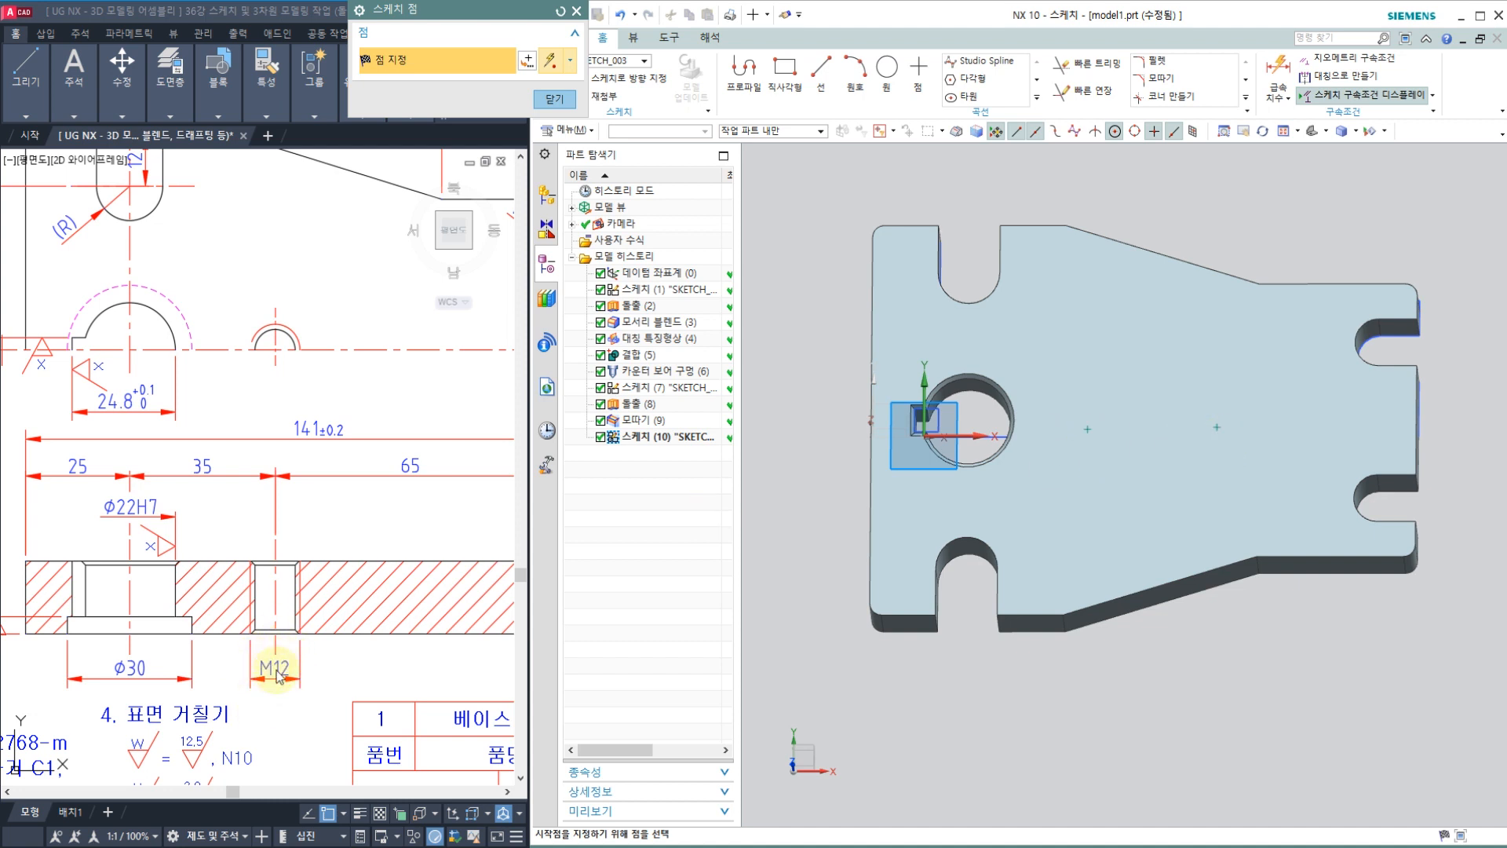
{"action": "left_click", "coordinate": [554, 99]}
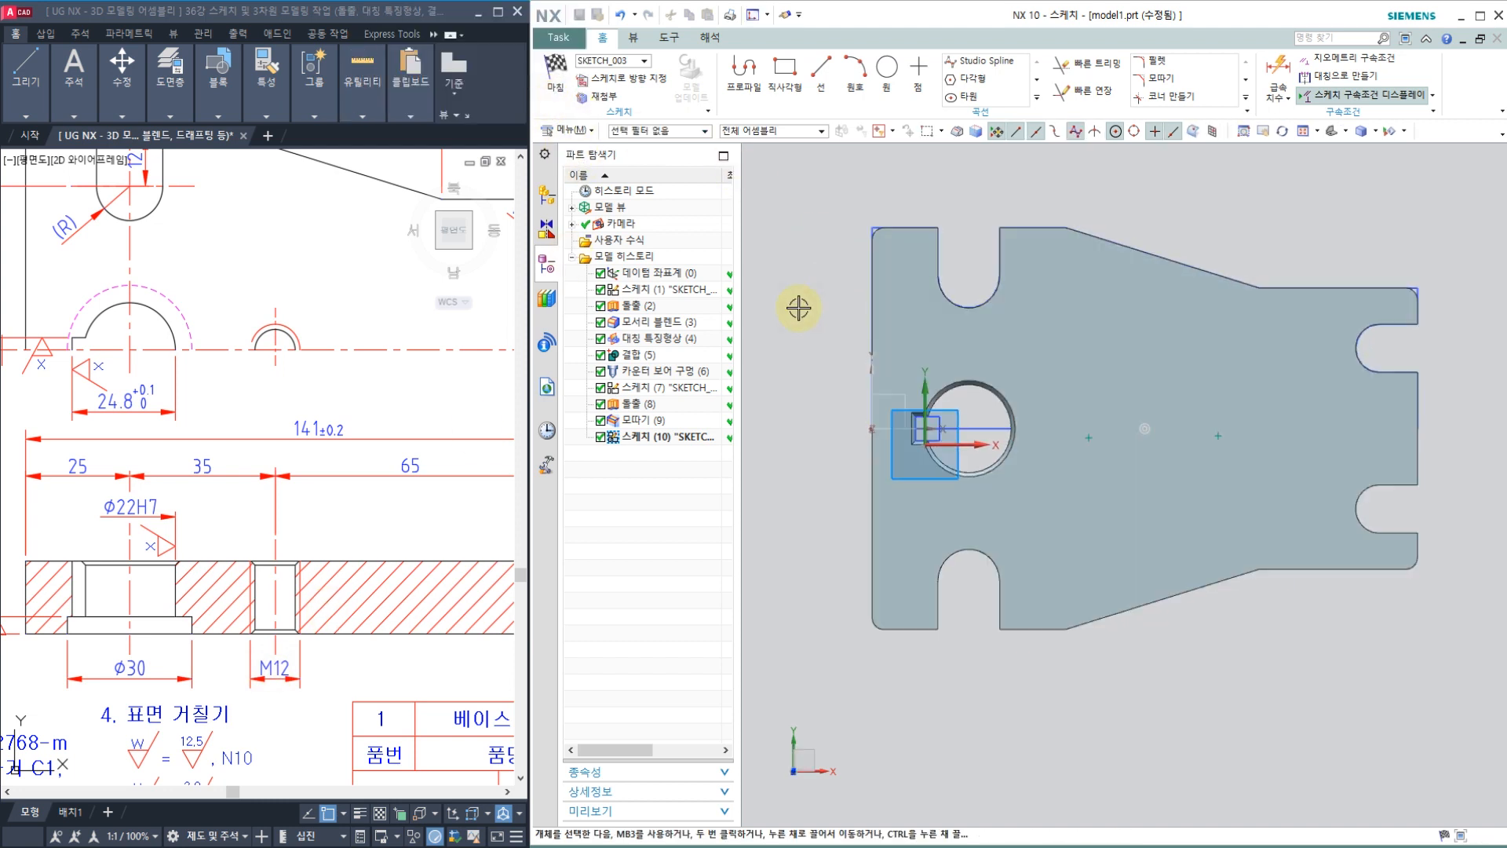
Constrain both hole points to the plate's horizontal datum axis with Point on Curve constraints.
{"action": "scroll", "coordinate": [1074, 443], "scroll_direction": "up", "scroll_amount": 4}
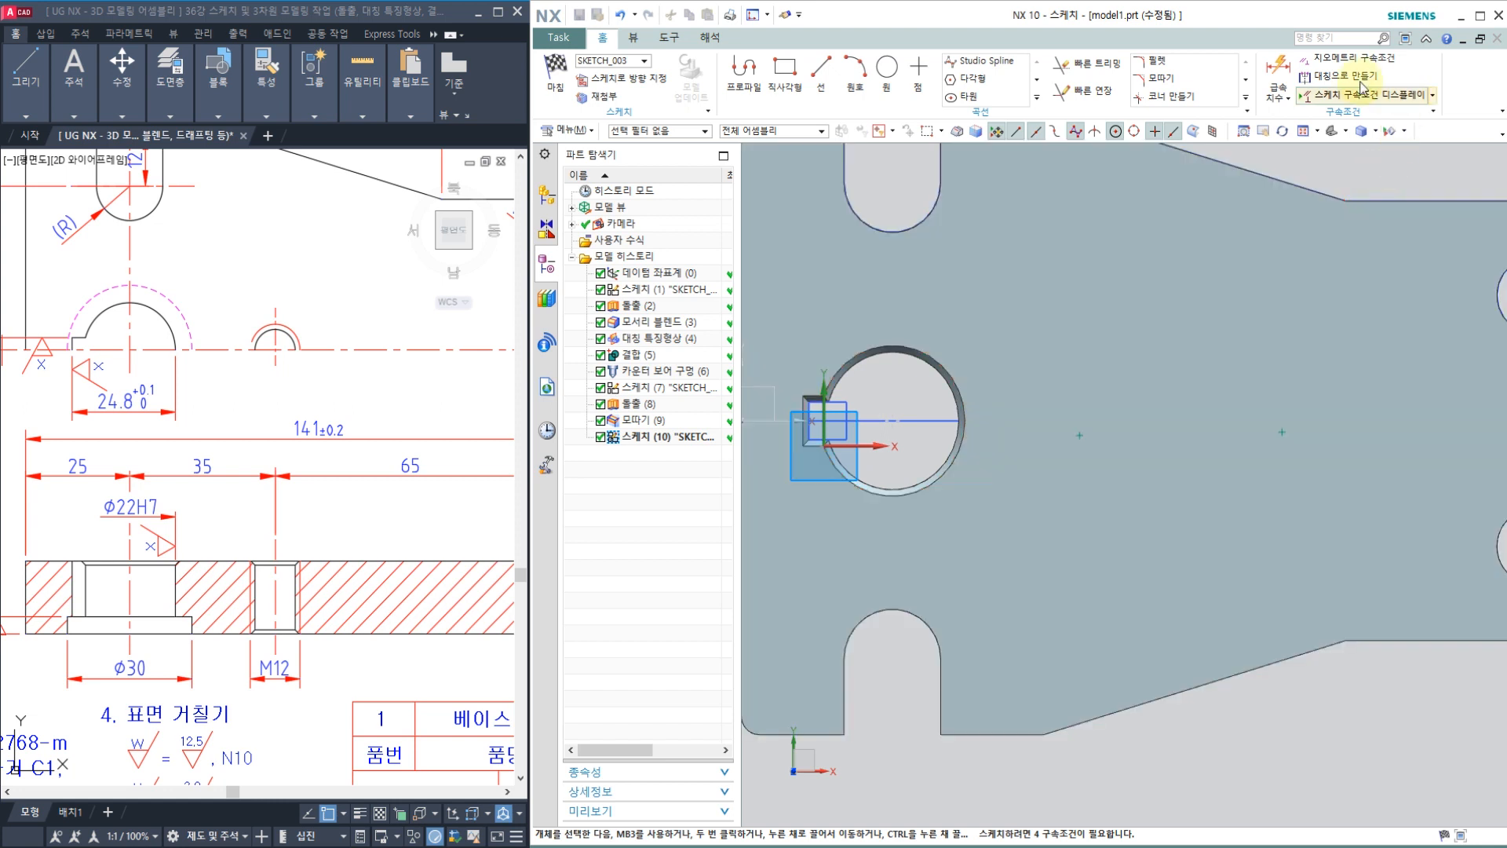
{"action": "left_click", "coordinate": [1335, 60]}
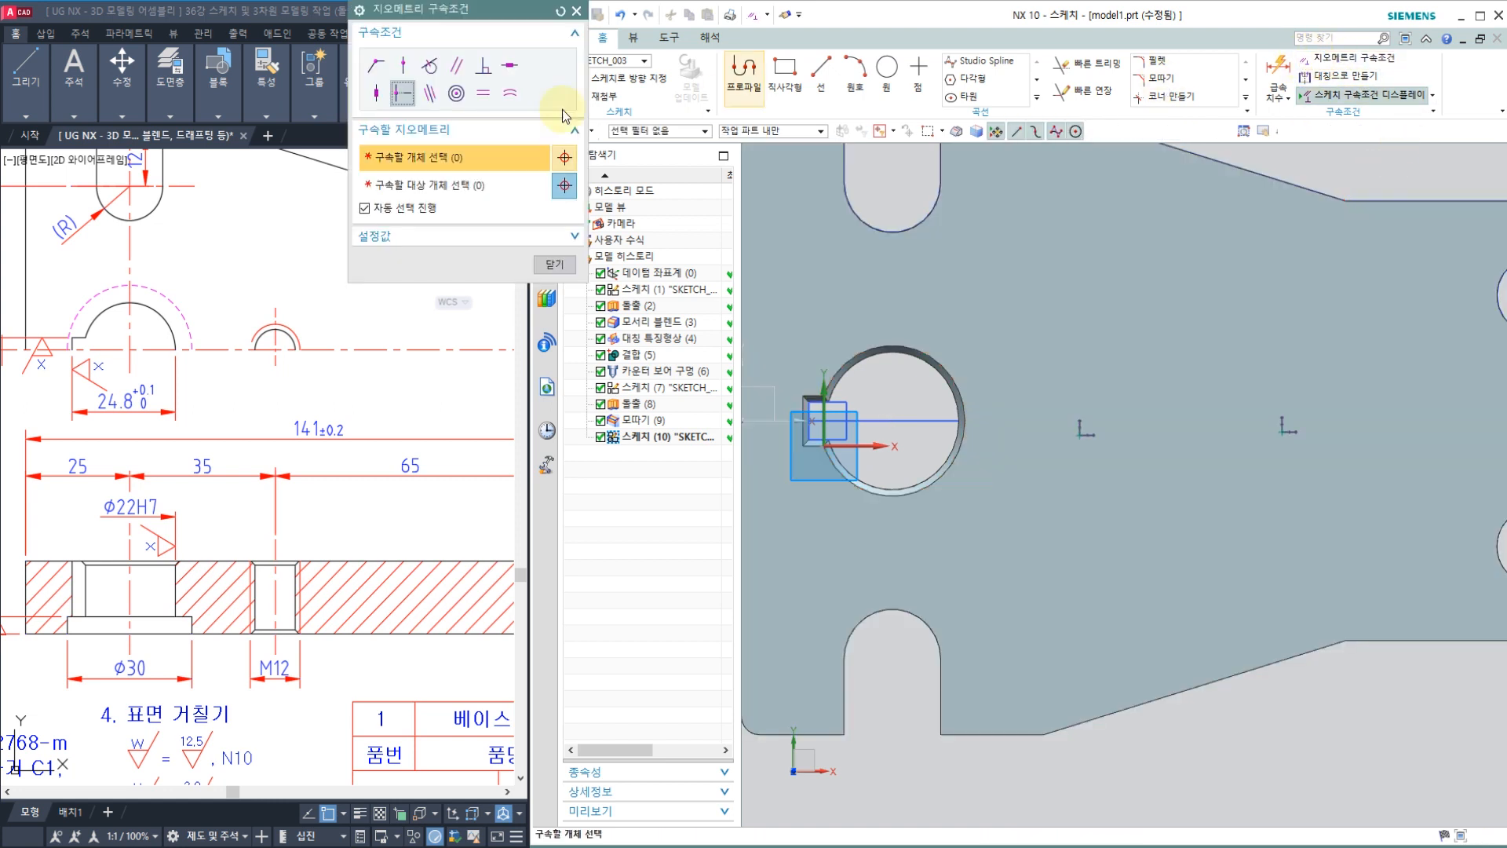
{"action": "left_click", "coordinate": [403, 68]}
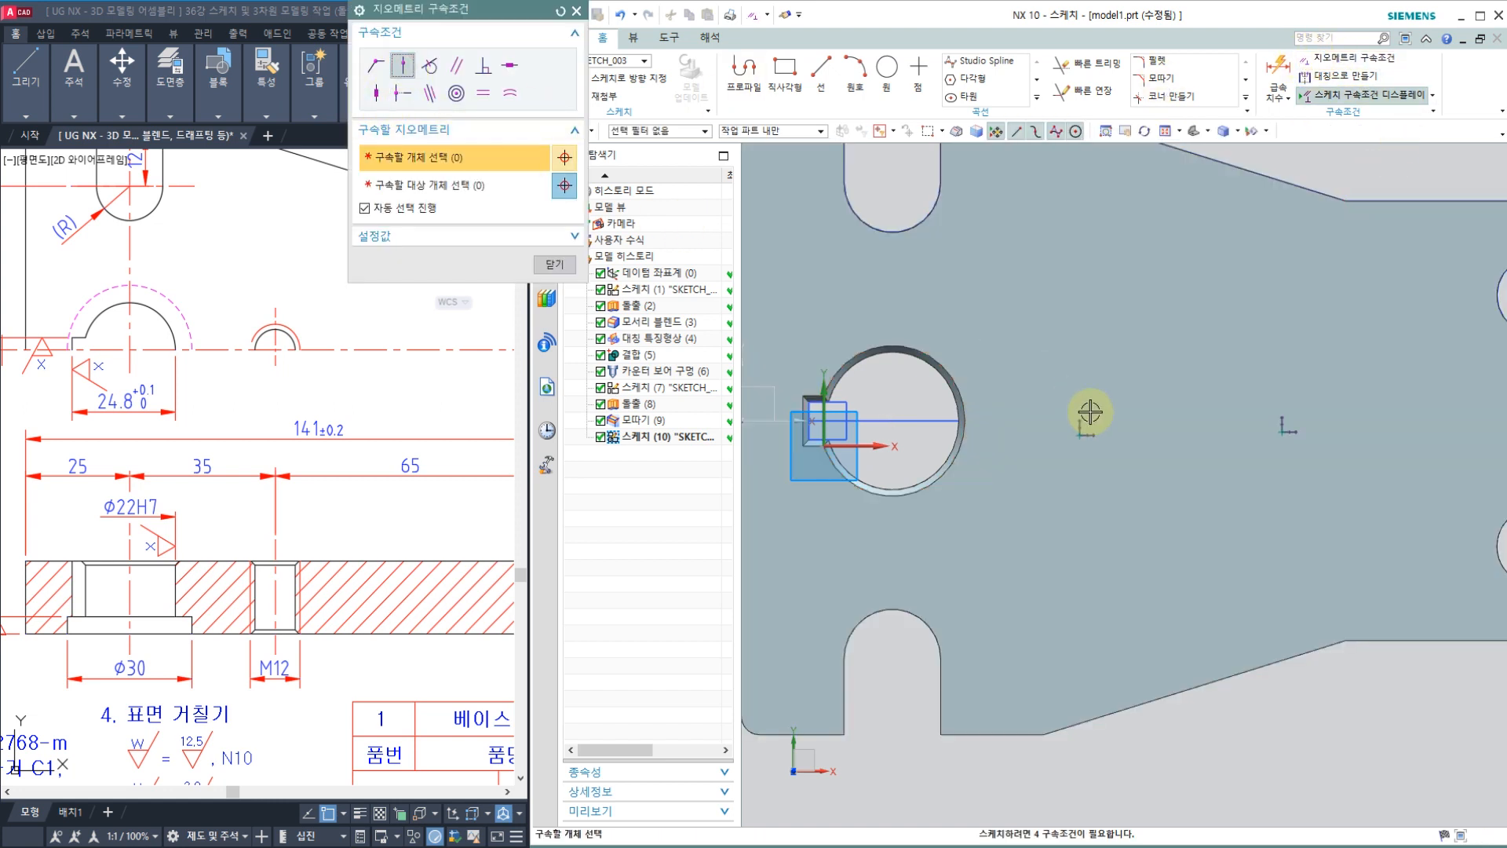
{"action": "left_click", "coordinate": [1079, 435]}
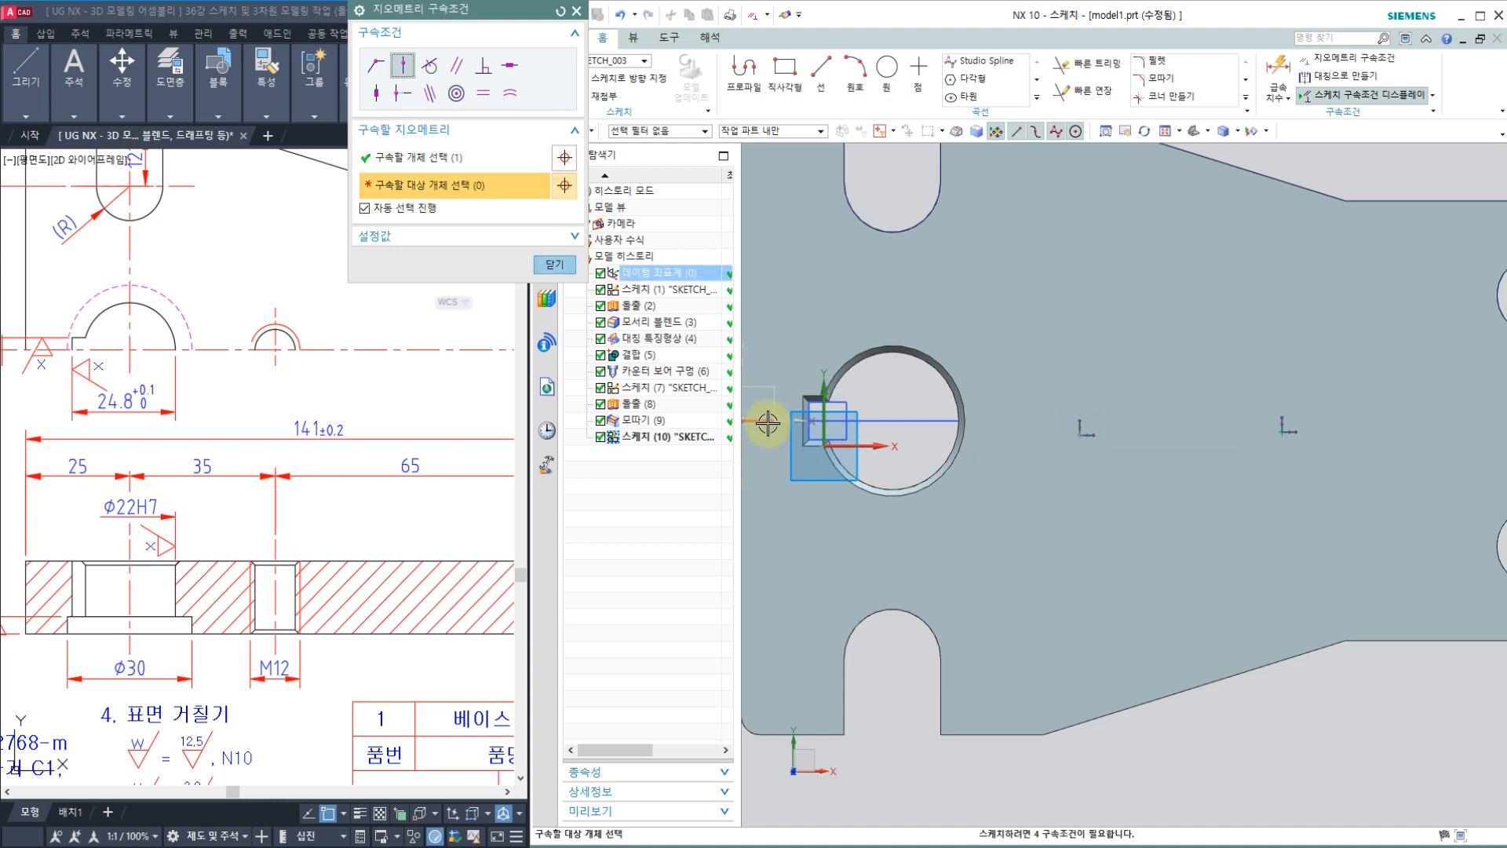
{"action": "left_click", "coordinate": [784, 422]}
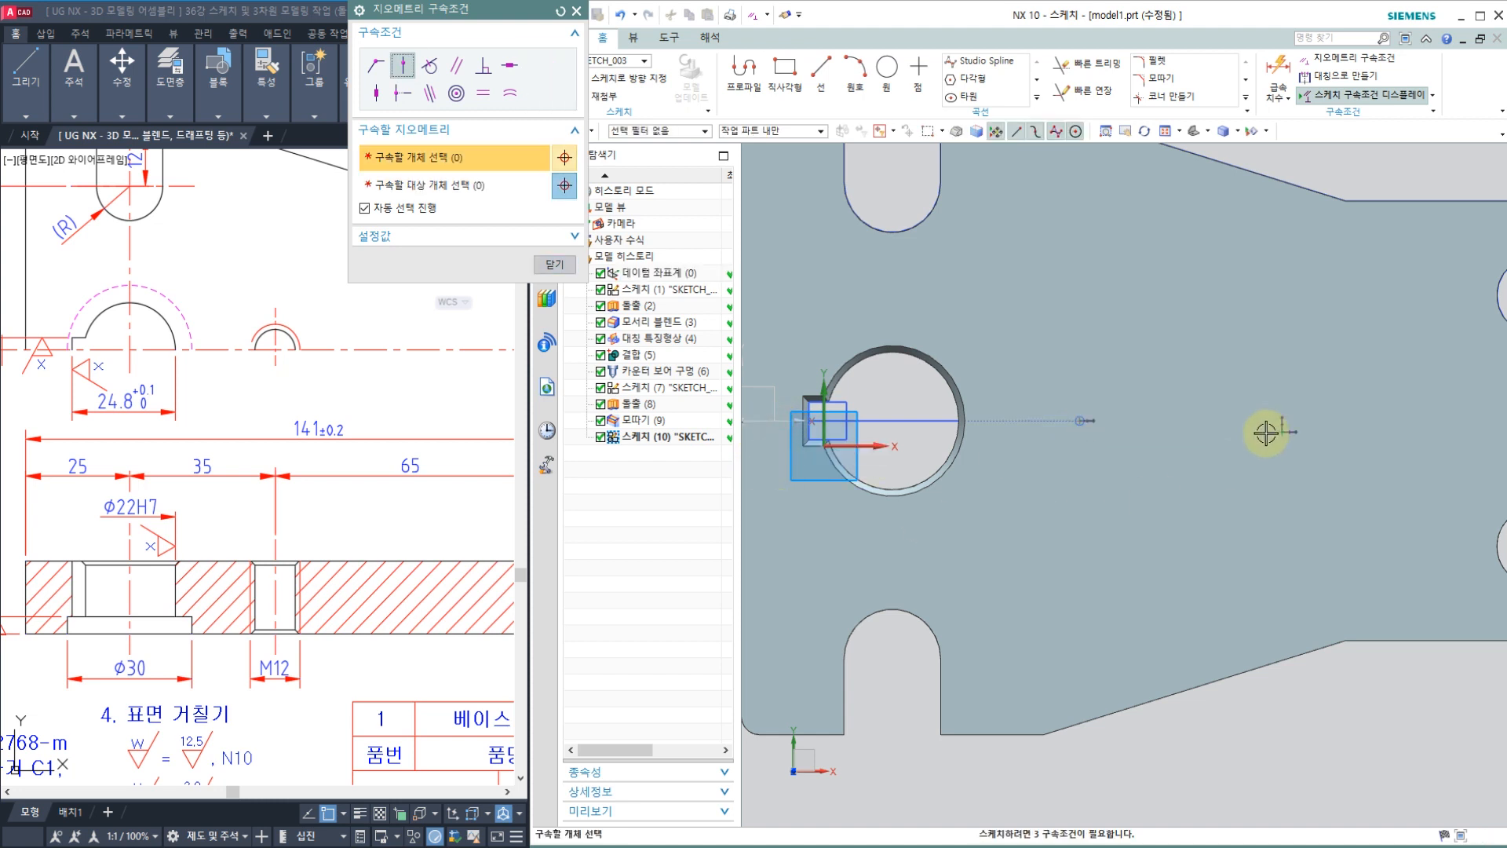
{"action": "left_click", "coordinate": [1286, 429]}
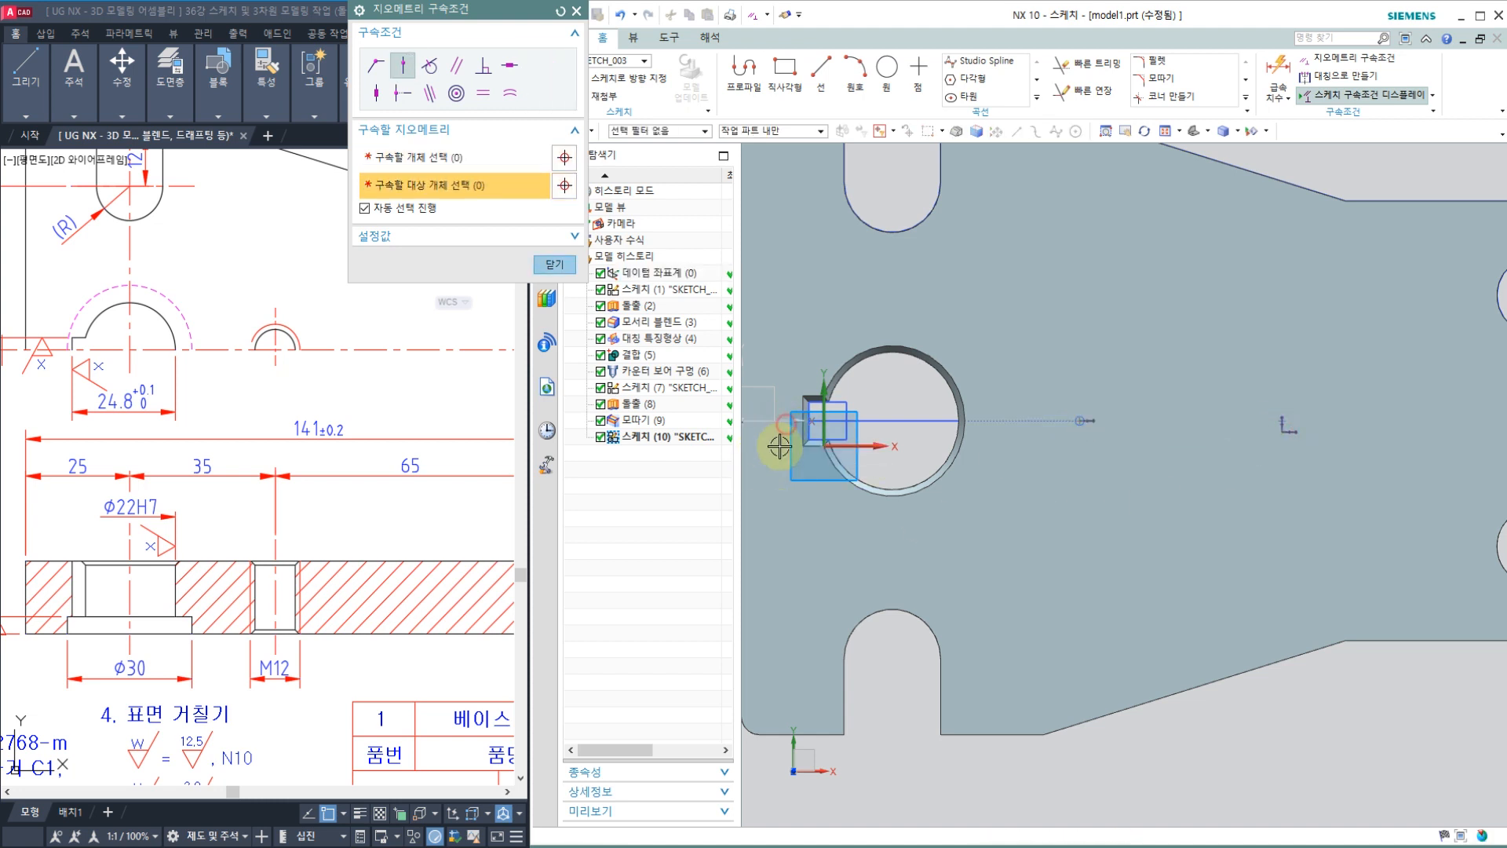
{"action": "left_click", "coordinate": [781, 438]}
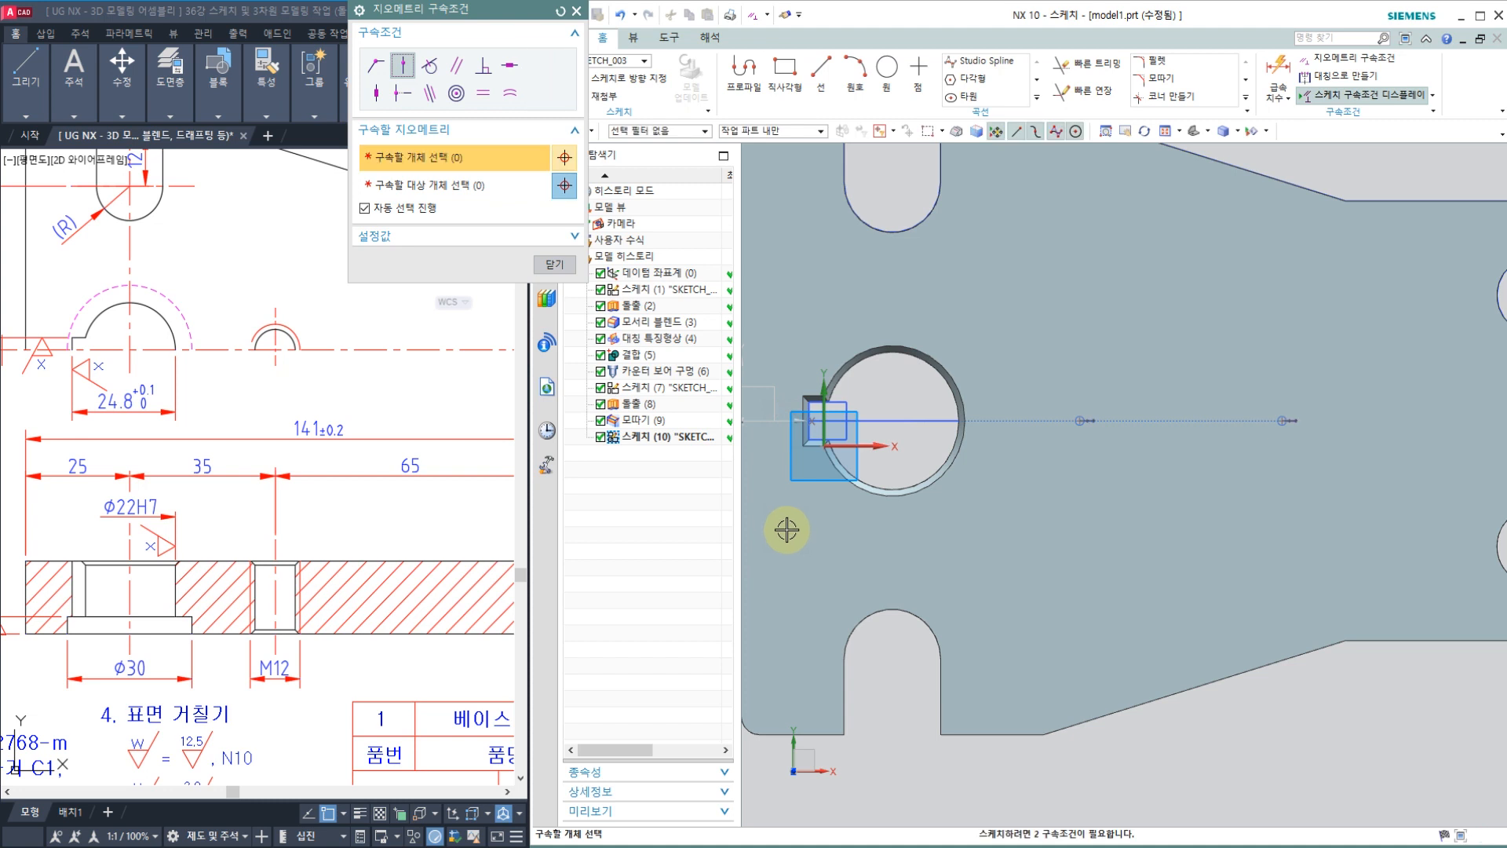
{"action": "left_click", "coordinate": [554, 265]}
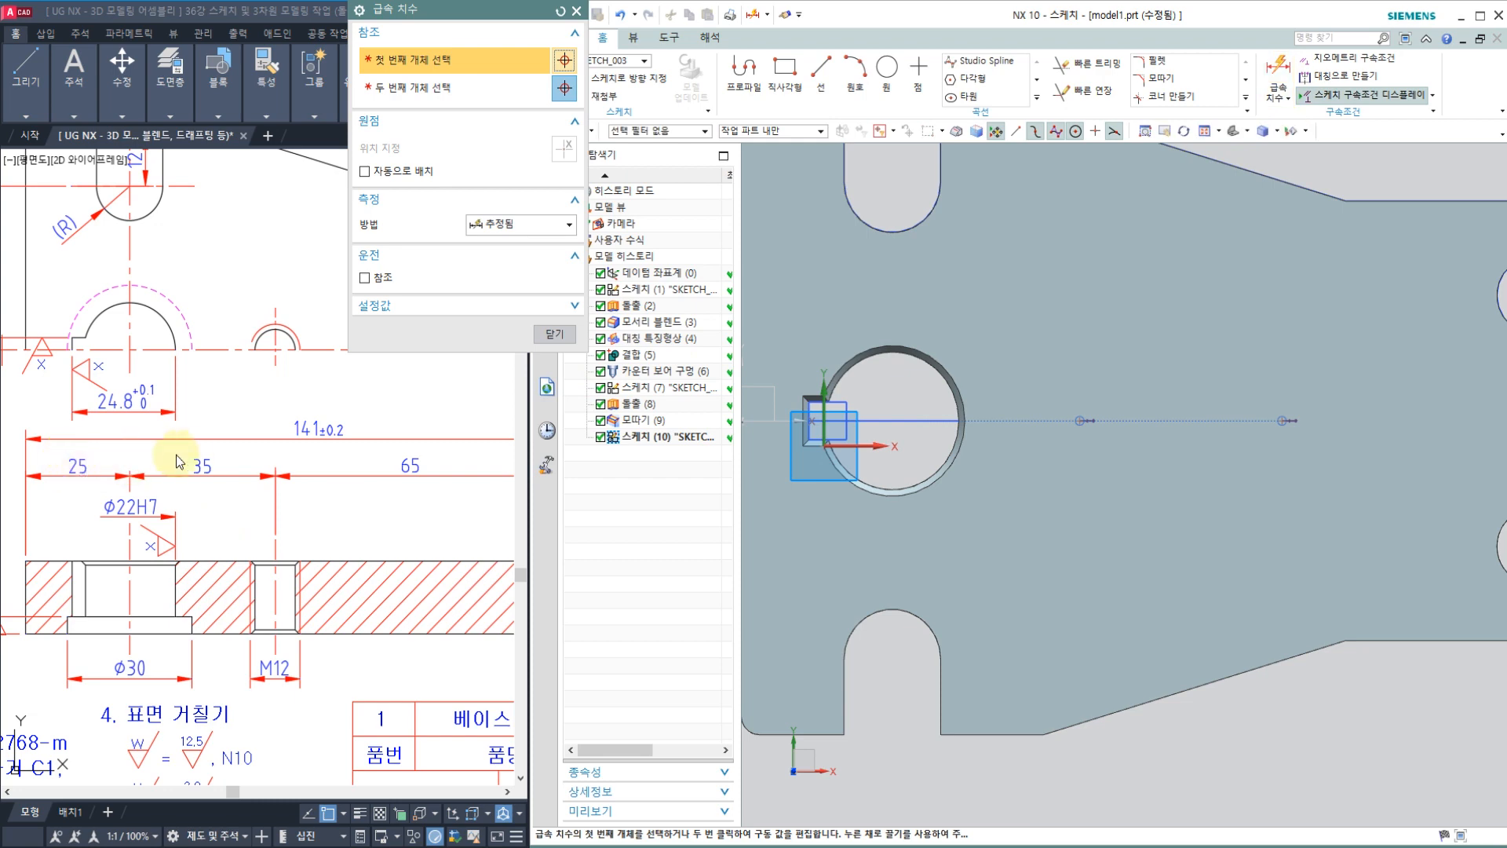
Dimension the horizontal distance from the counterbored hole's centre to the nearer point and set it to 35 mm.
{"action": "scroll", "coordinate": [243, 491], "scroll_direction": "down", "scroll_amount": 2}
{"action": "scroll", "coordinate": [337, 483], "scroll_direction": "up", "scroll_amount": 3}
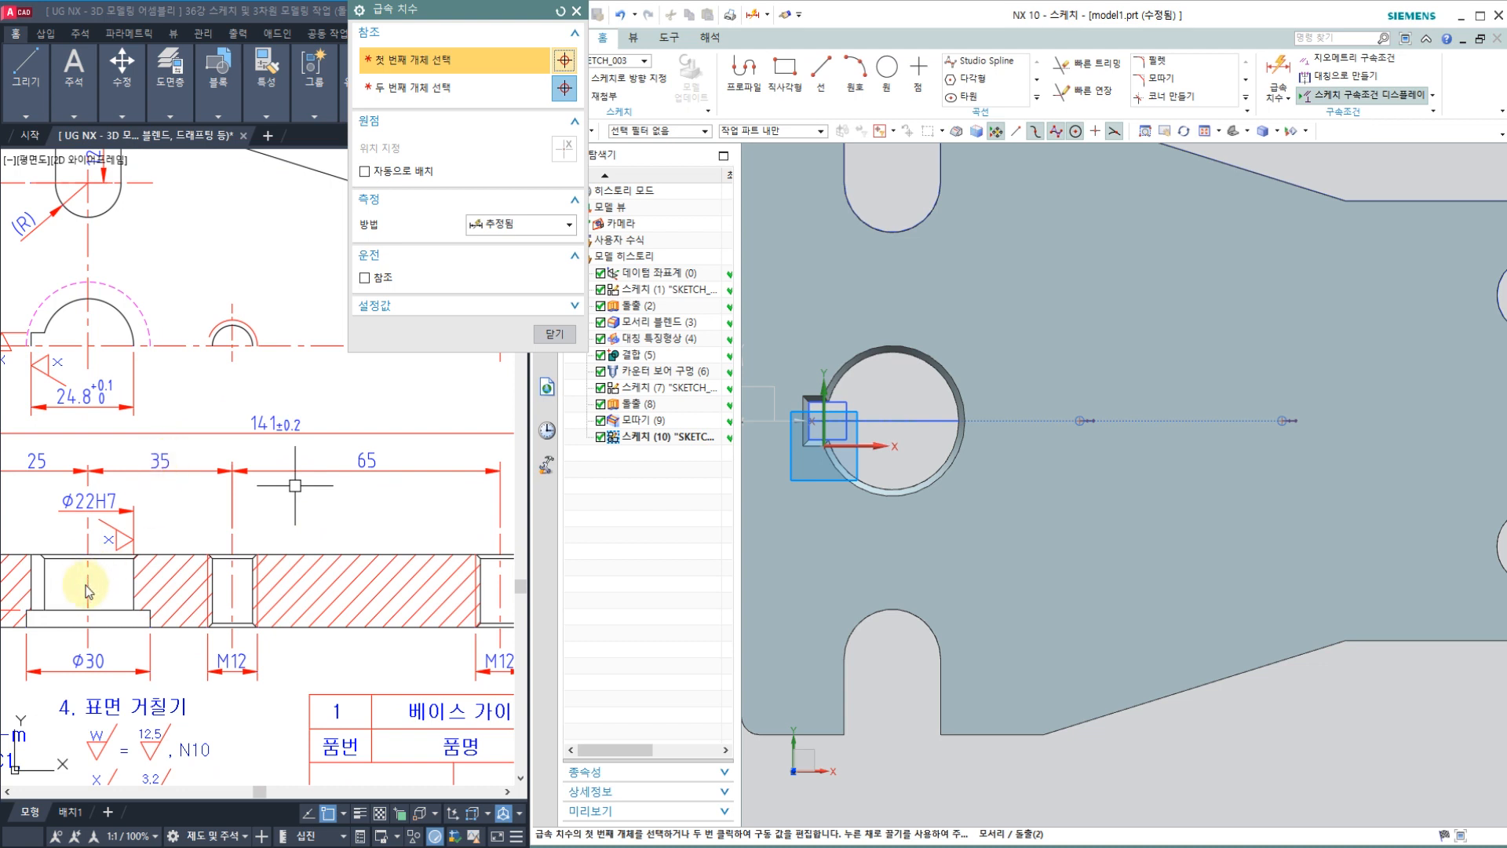
{"action": "left_click", "coordinate": [921, 479]}
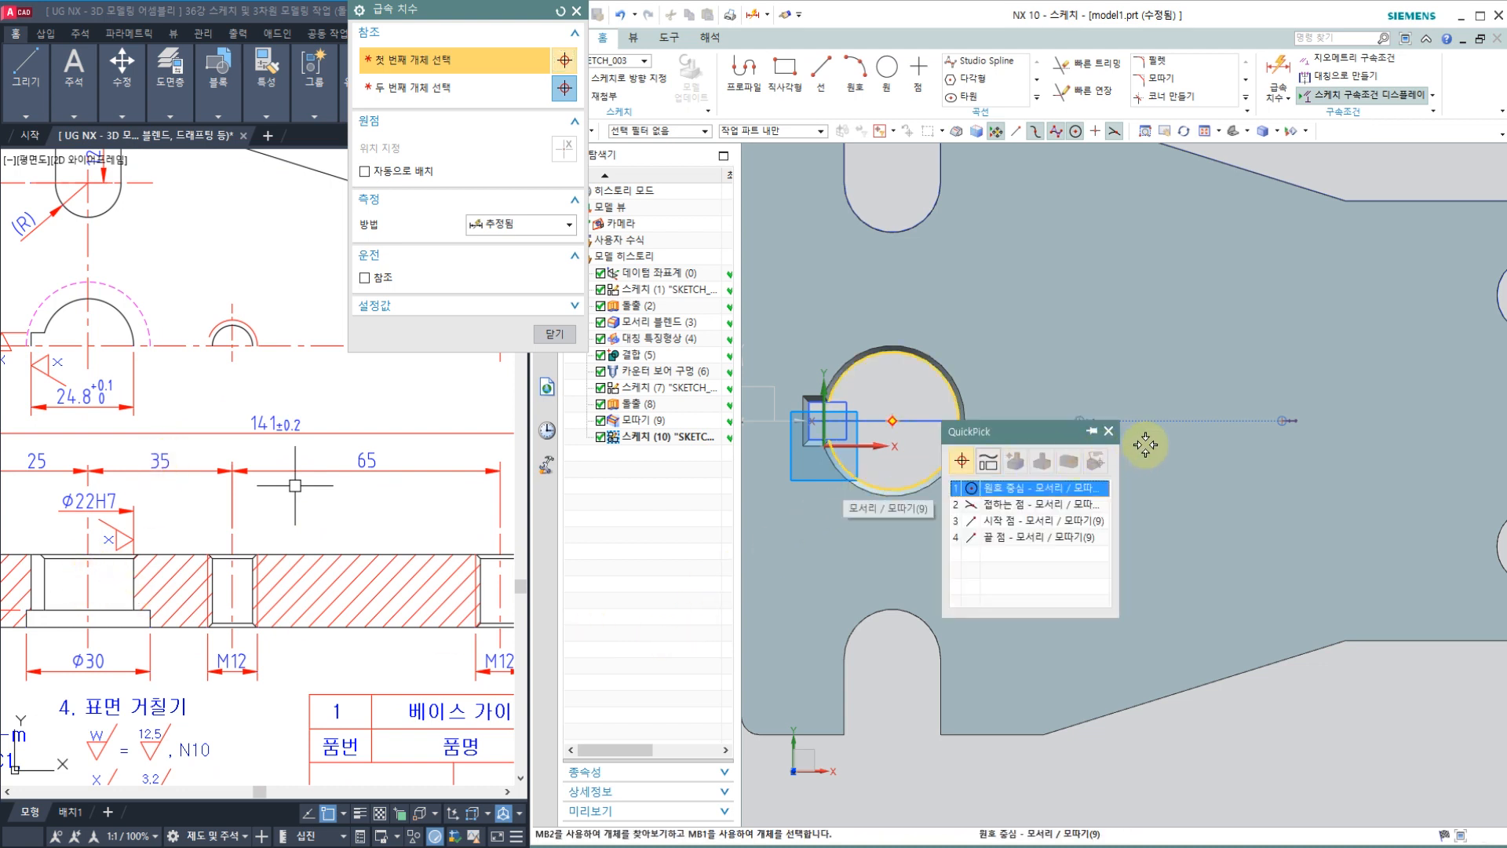
{"action": "left_click", "coordinate": [1025, 491]}
{"action": "left_click", "coordinate": [1079, 421]}
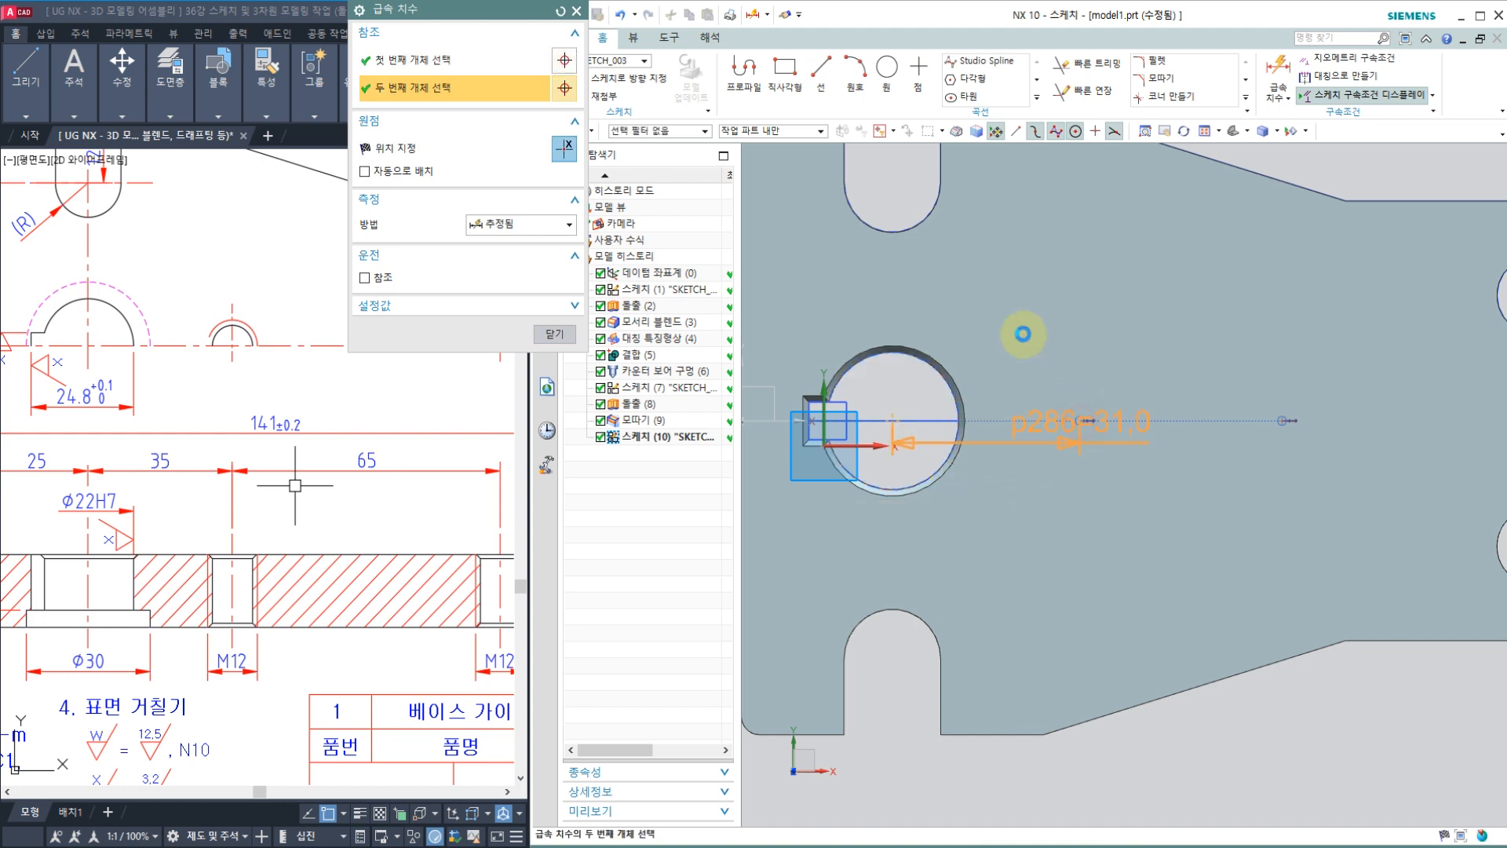
{"action": "left_click", "coordinate": [1000, 292]}
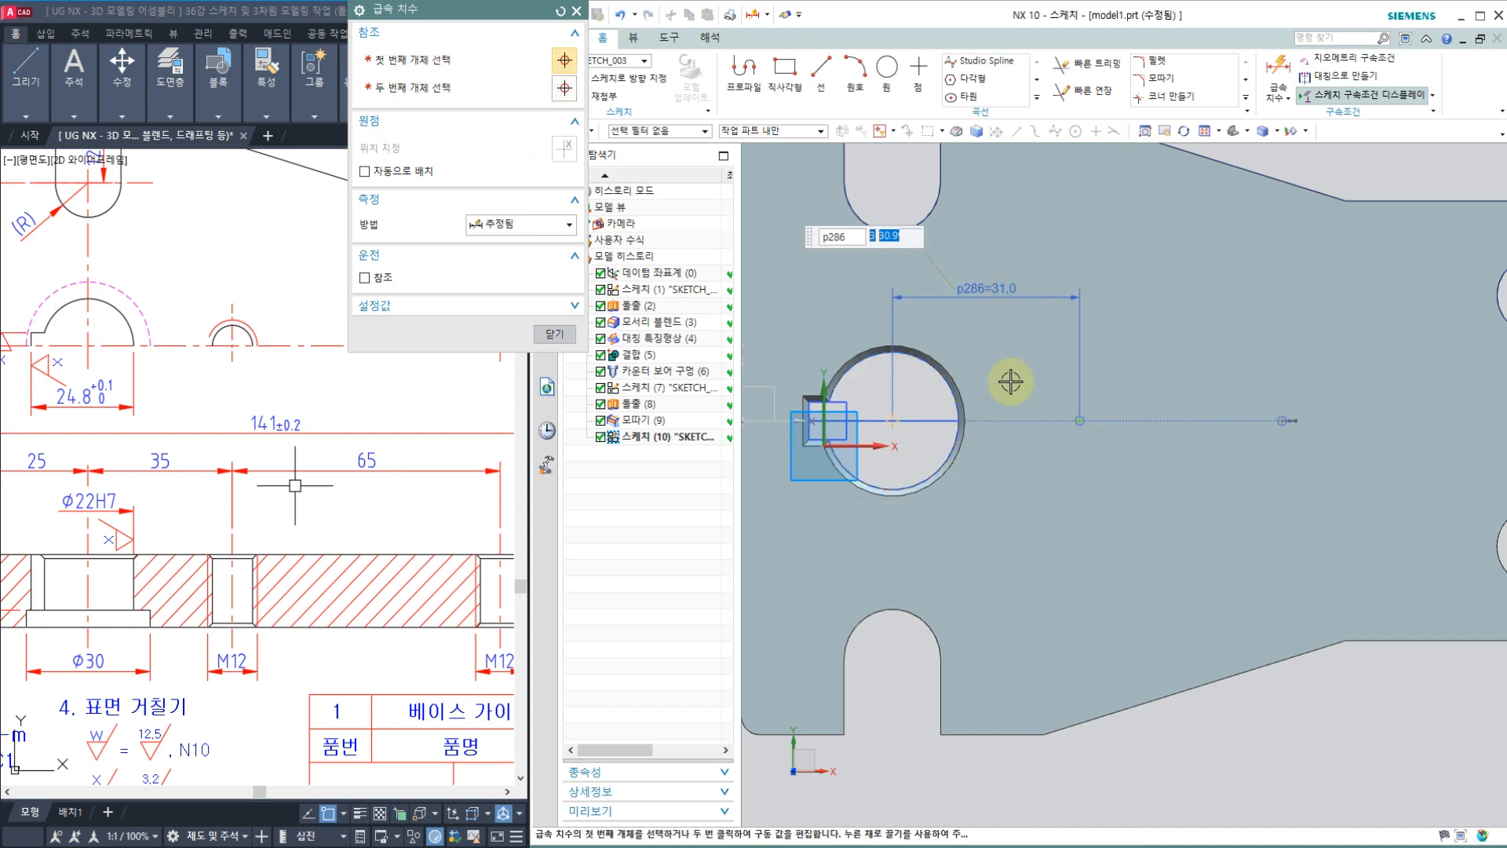
{"action": "type", "text": "35"}
{"action": "key", "text": "Return"}
Dimension the horizontal distance between the two hole points and set it to 65 mm.
{"action": "left_click", "coordinate": [1100, 432]}
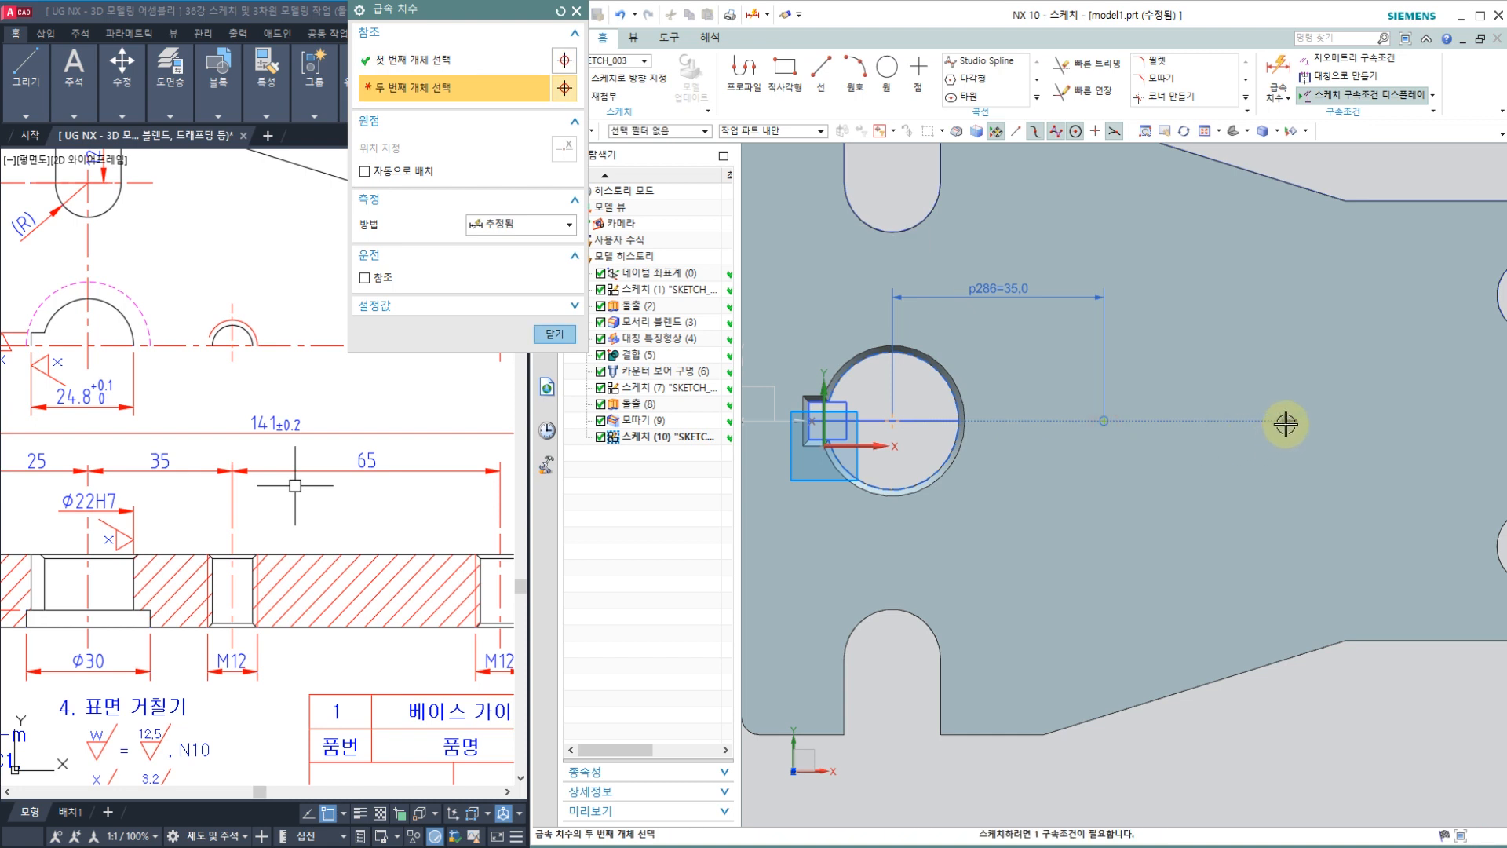
{"action": "left_click", "coordinate": [1282, 421]}
{"action": "left_click", "coordinate": [1213, 298]}
{"action": "type", "text": "65"}
{"action": "key", "text": "Return"}
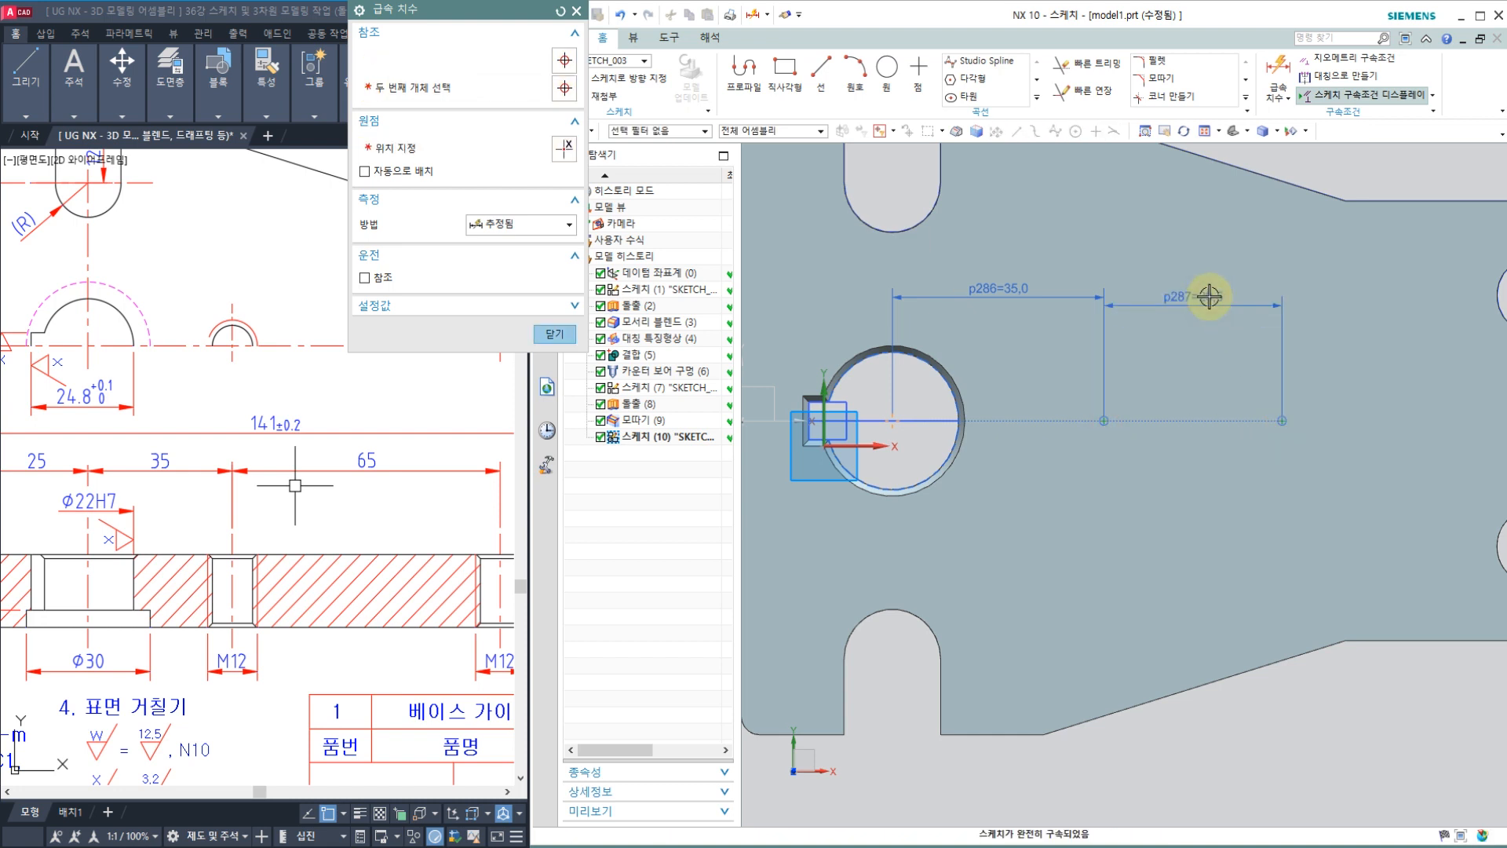
{"action": "scroll", "coordinate": [1089, 420], "scroll_direction": "down", "scroll_amount": 2}
{"action": "scroll", "coordinate": [1161, 400], "scroll_direction": "up", "scroll_amount": 2}
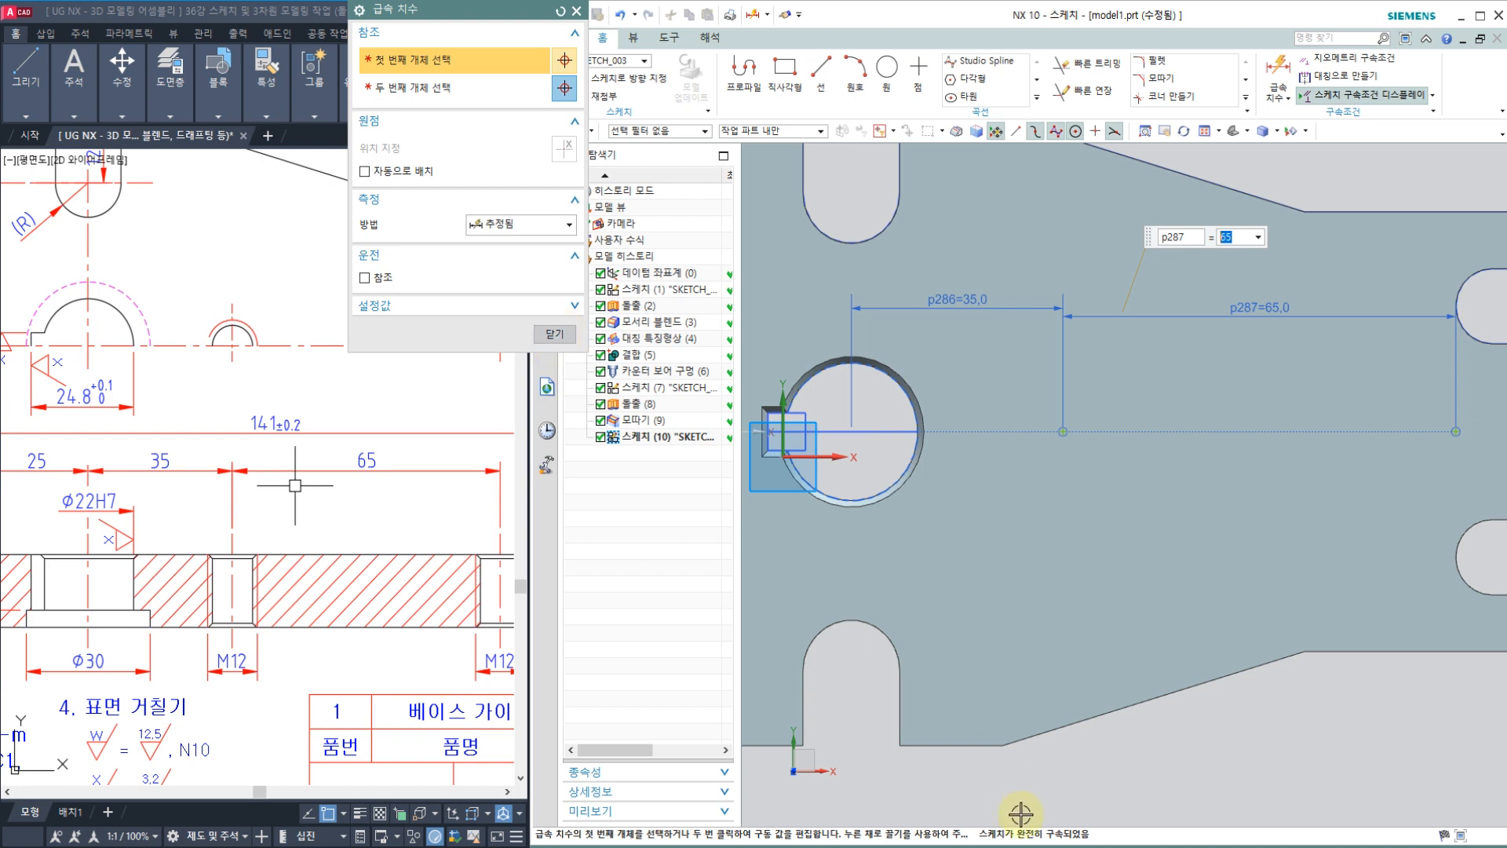
{"action": "left_click", "coordinate": [555, 333]}
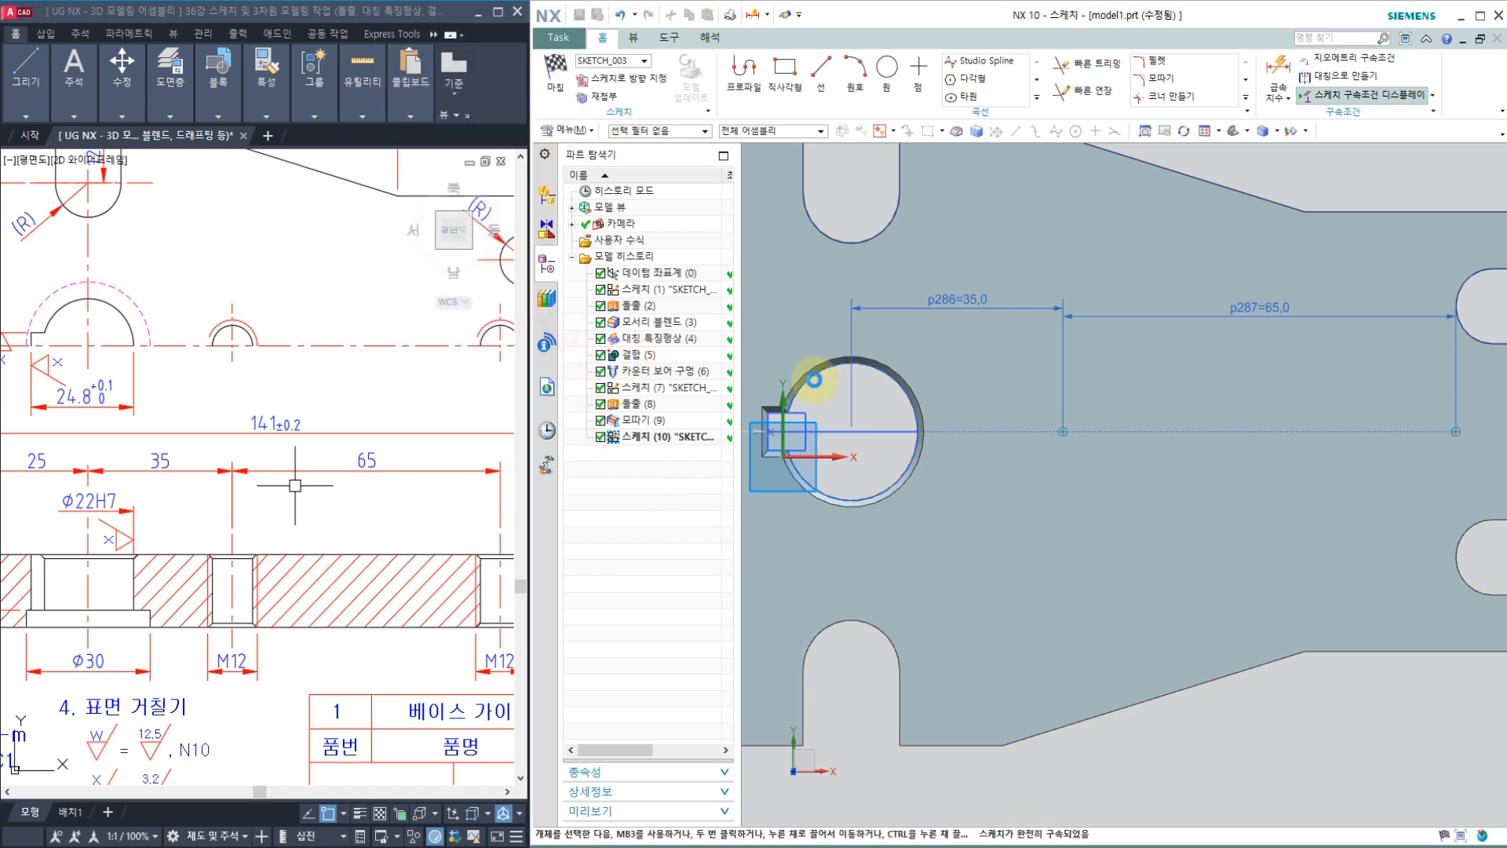
Finish the point sketch and change the hole type to a threaded hole with size M12 x 1.75.
{"action": "left_click", "coordinate": [555, 75]}
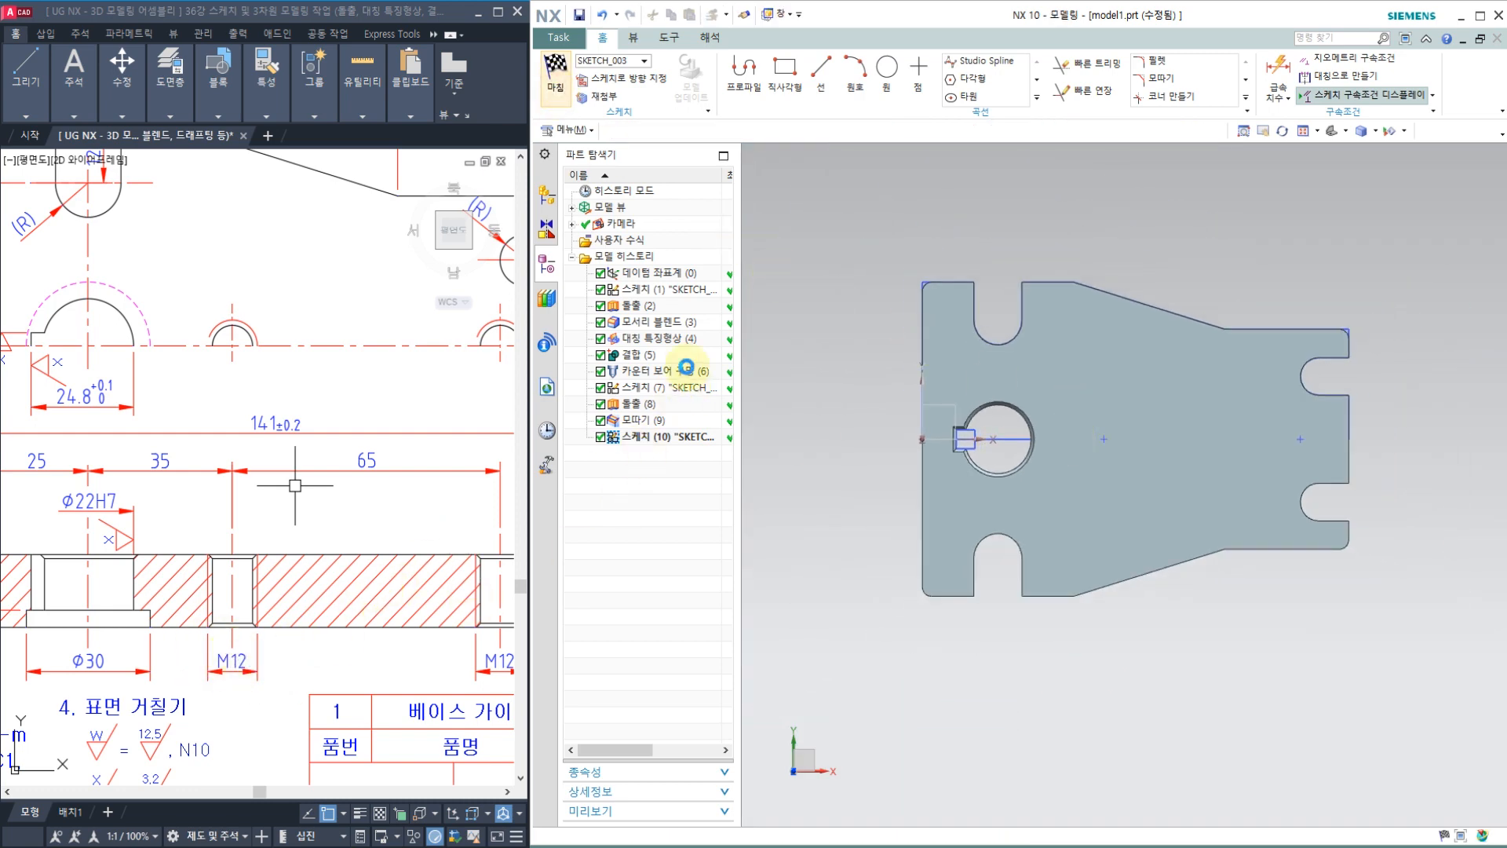
{"action": "double_click", "coordinate": [690, 369]}
{"action": "left_click", "coordinate": [471, 58]}
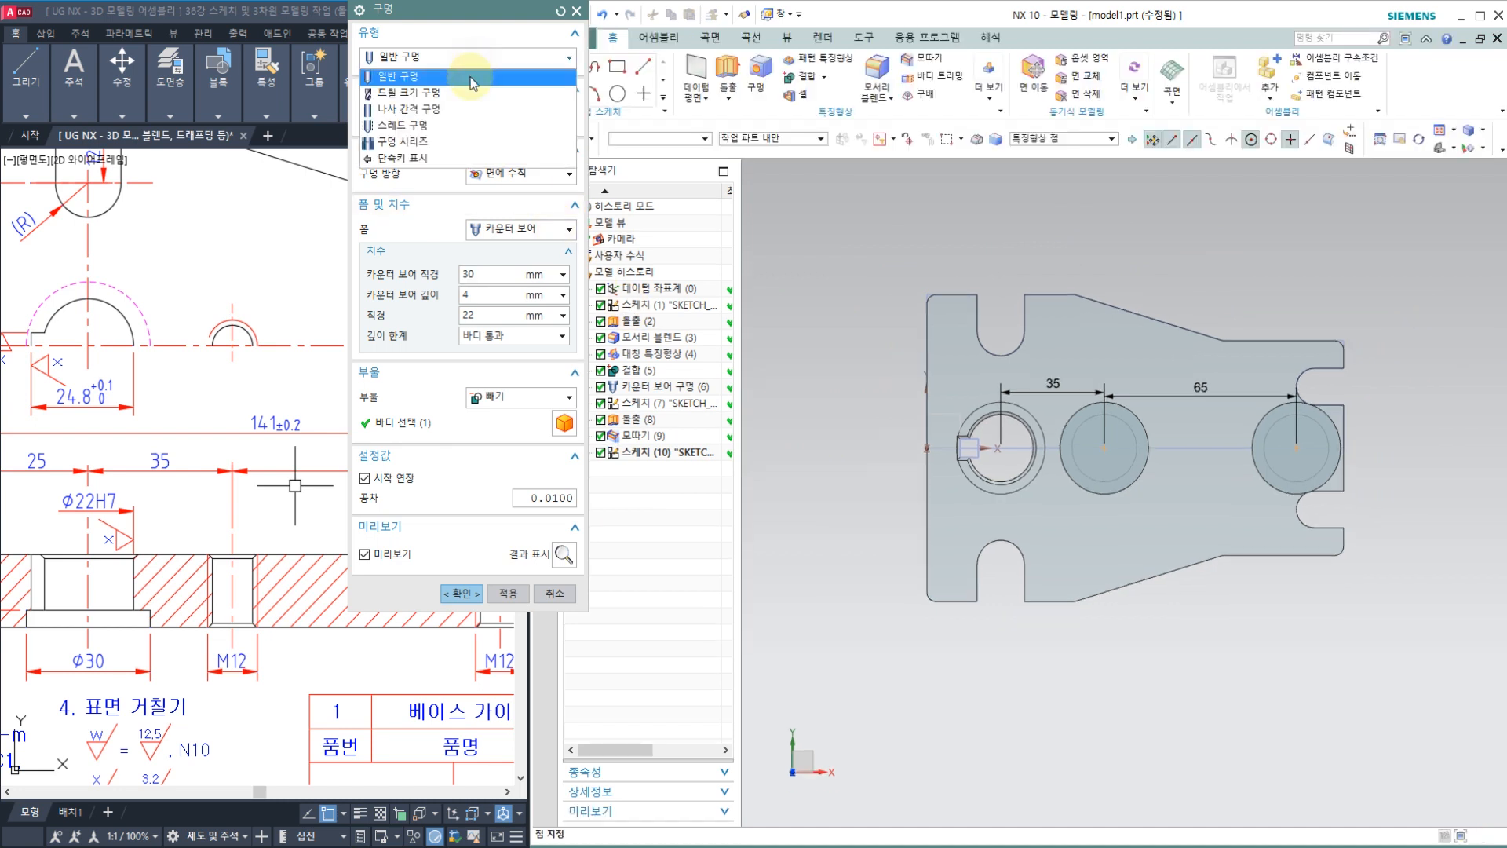
{"action": "left_click", "coordinate": [456, 126]}
{"action": "scroll", "coordinate": [1272, 454], "scroll_direction": "up", "scroll_amount": 3}
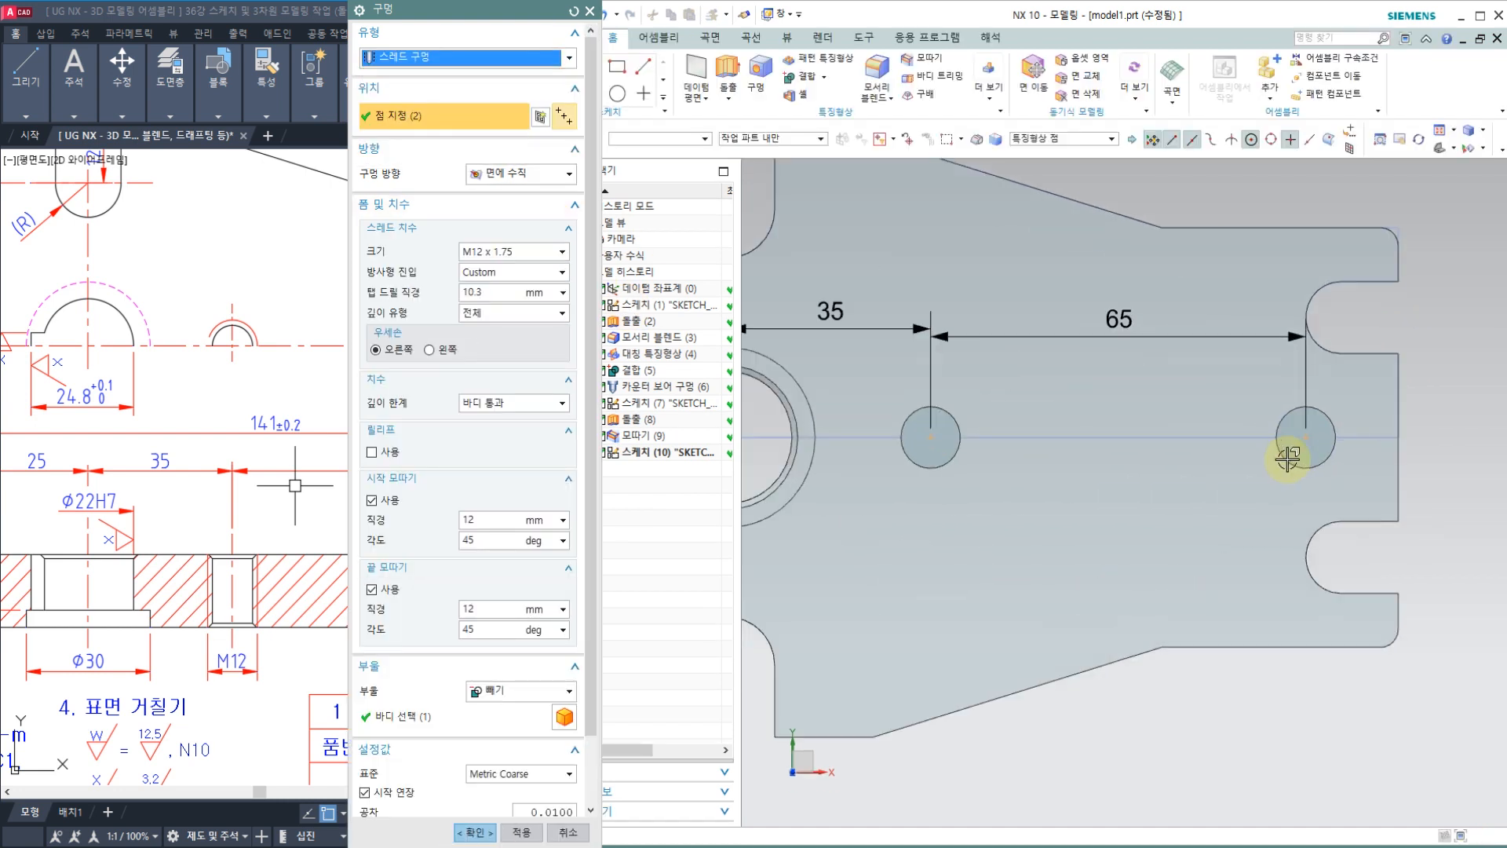
{"action": "left_click", "coordinate": [519, 252]}
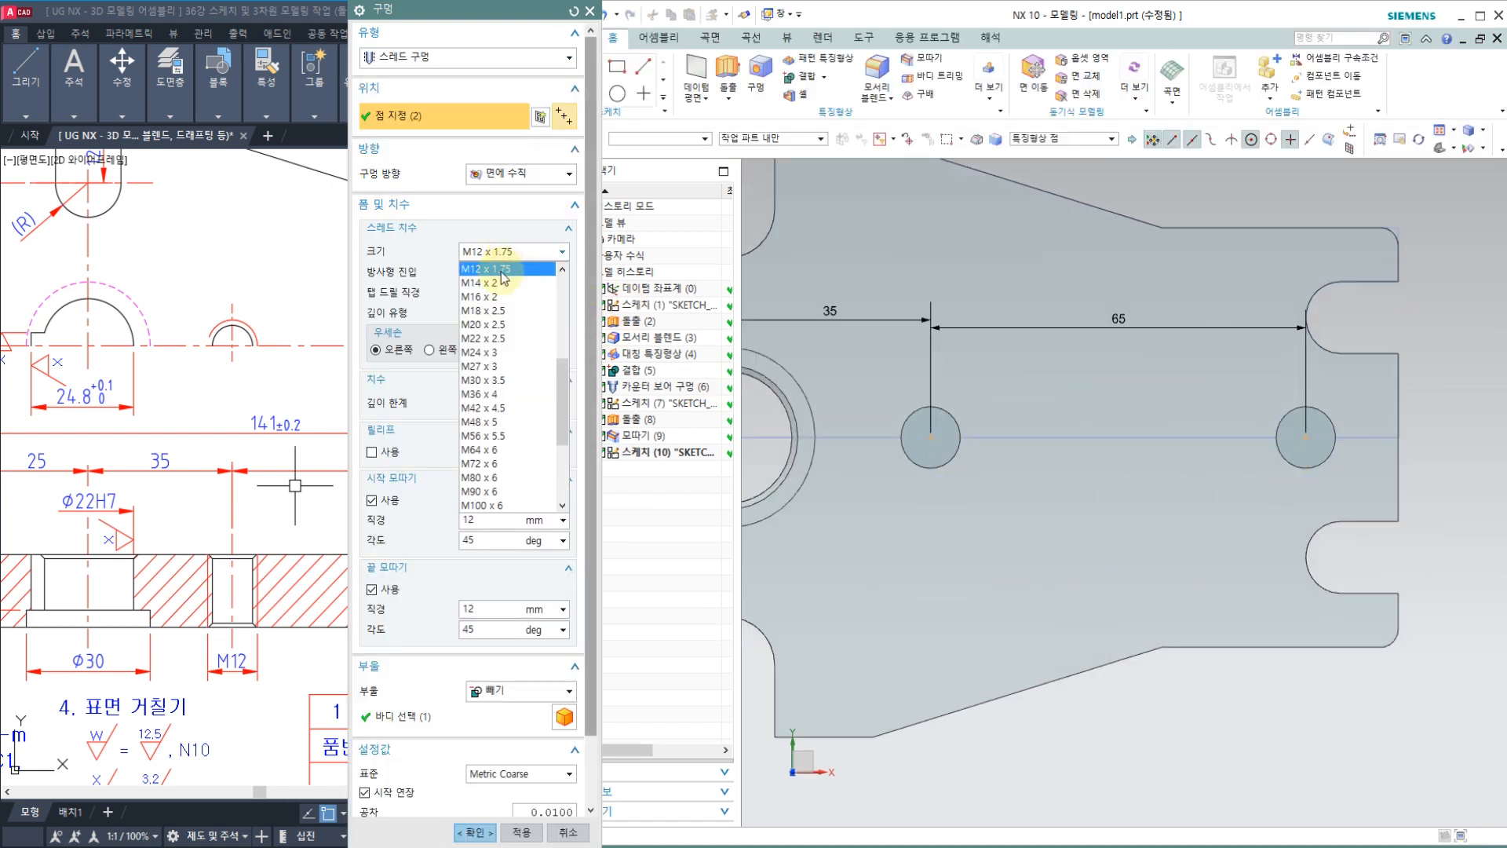
{"action": "left_click", "coordinate": [501, 277]}
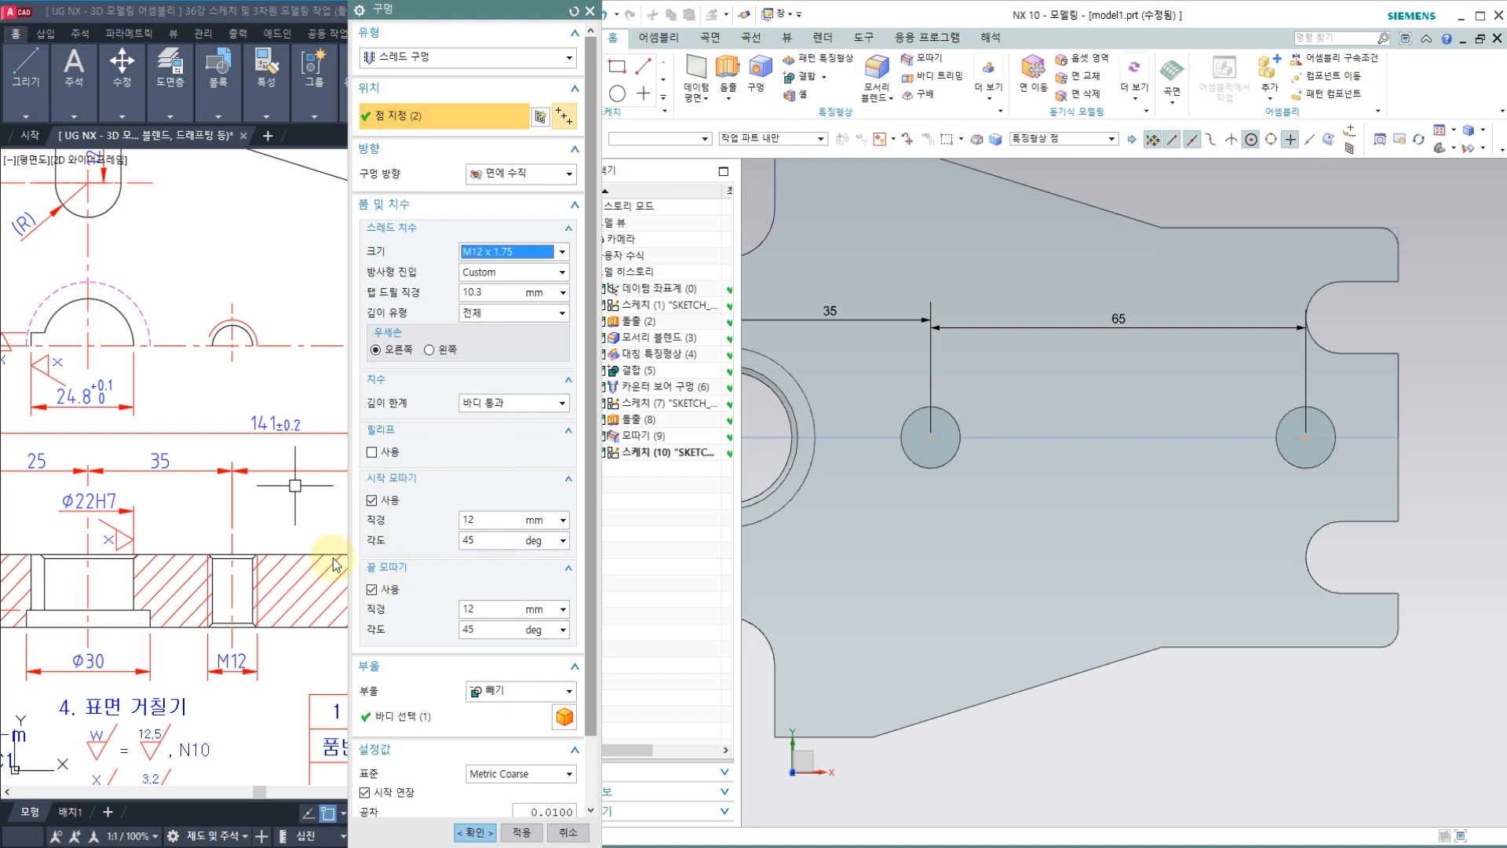
Examine the M12 hole's section in the 2D drawing, checking its start and end chamfers and the thread and drill lines.
{"action": "left_click", "coordinate": [175, 521]}
{"action": "middle_click_drag", "start_coordinate": [230, 516], "coordinate": [152, 474]}
{"action": "scroll", "coordinate": [184, 541], "scroll_direction": "up", "scroll_amount": 2}
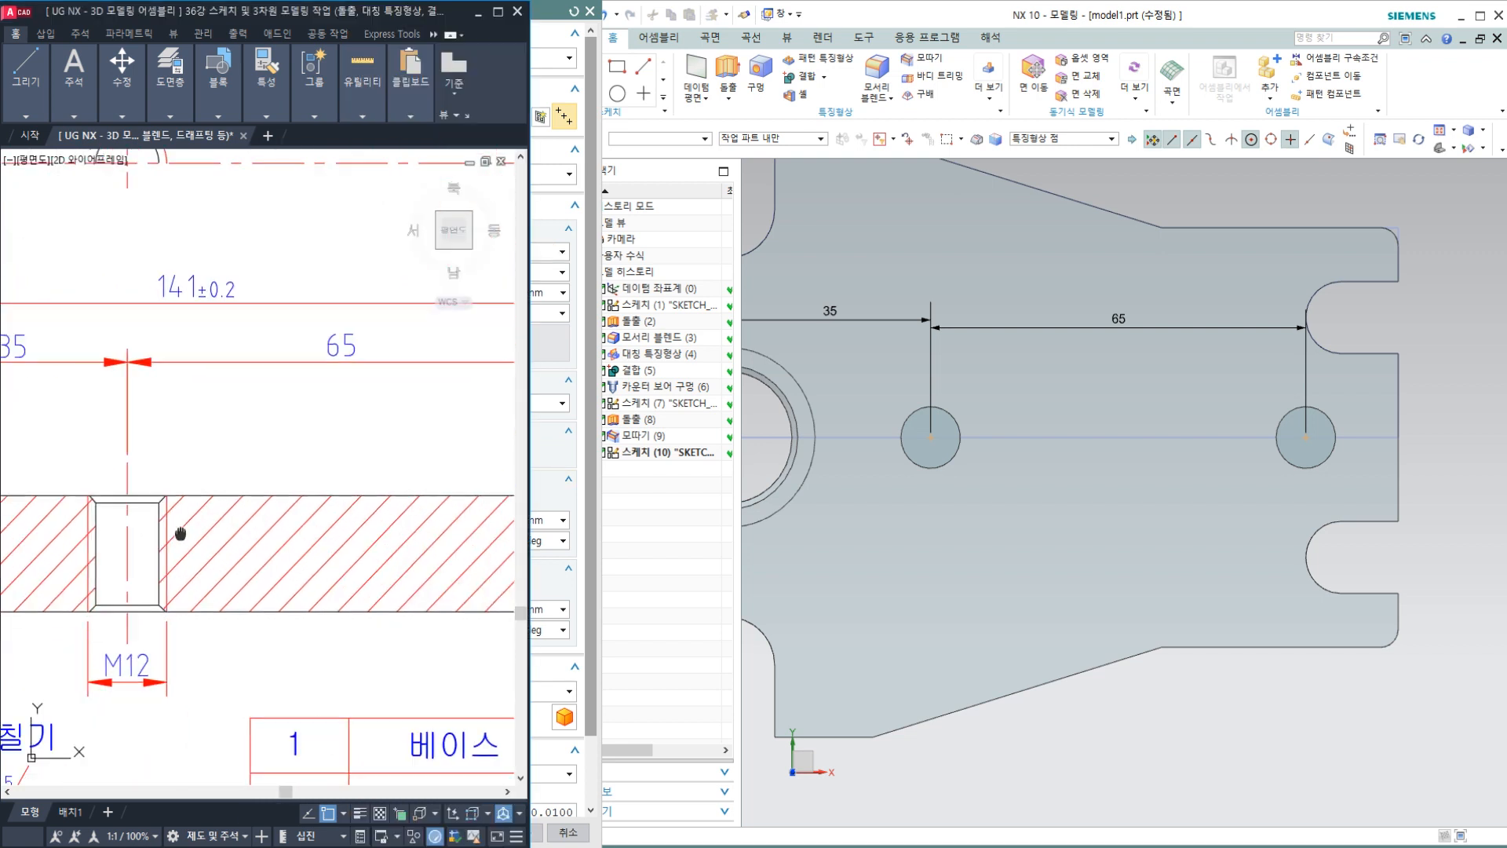
{"action": "mouse_move", "coordinate": [173, 506]}
{"action": "left_mouse_down"}
{"action": "mouse_move", "coordinate": [46, 475]}
{"action": "mouse_move", "coordinate": [161, 518]}
{"action": "mouse_move", "coordinate": [63, 575]}
{"action": "mouse_move", "coordinate": [169, 624]}
{"action": "mouse_move", "coordinate": [163, 581]}
{"action": "left_mouse_up"}
{"action": "mouse_move", "coordinate": [245, 482]}
{"action": "left_mouse_down"}
{"action": "mouse_move", "coordinate": [247, 522]}
{"action": "mouse_move", "coordinate": [269, 528]}
{"action": "left_mouse_up"}
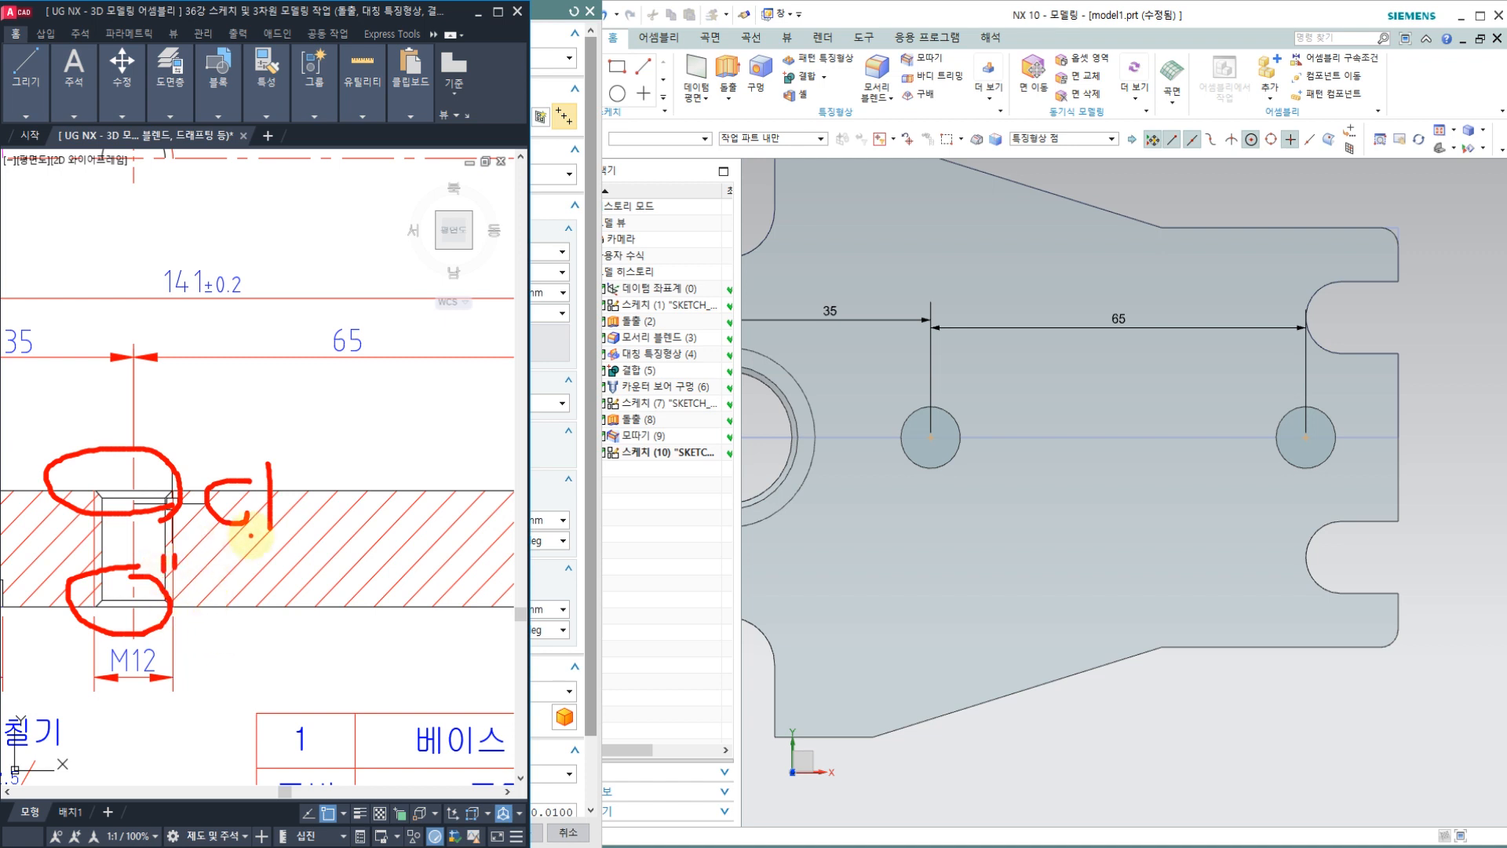
{"action": "mouse_move", "coordinate": [228, 548]}
{"action": "left_mouse_down"}
{"action": "mouse_move", "coordinate": [289, 548]}
{"action": "mouse_move", "coordinate": [219, 424]}
{"action": "mouse_move", "coordinate": [192, 503]}
{"action": "mouse_move", "coordinate": [243, 551]}
{"action": "mouse_move", "coordinate": [192, 522]}
{"action": "left_mouse_up"}
{"action": "key", "text": "Escape"}
{"action": "scroll", "coordinate": [108, 558], "scroll_direction": "up", "scroll_amount": 5}
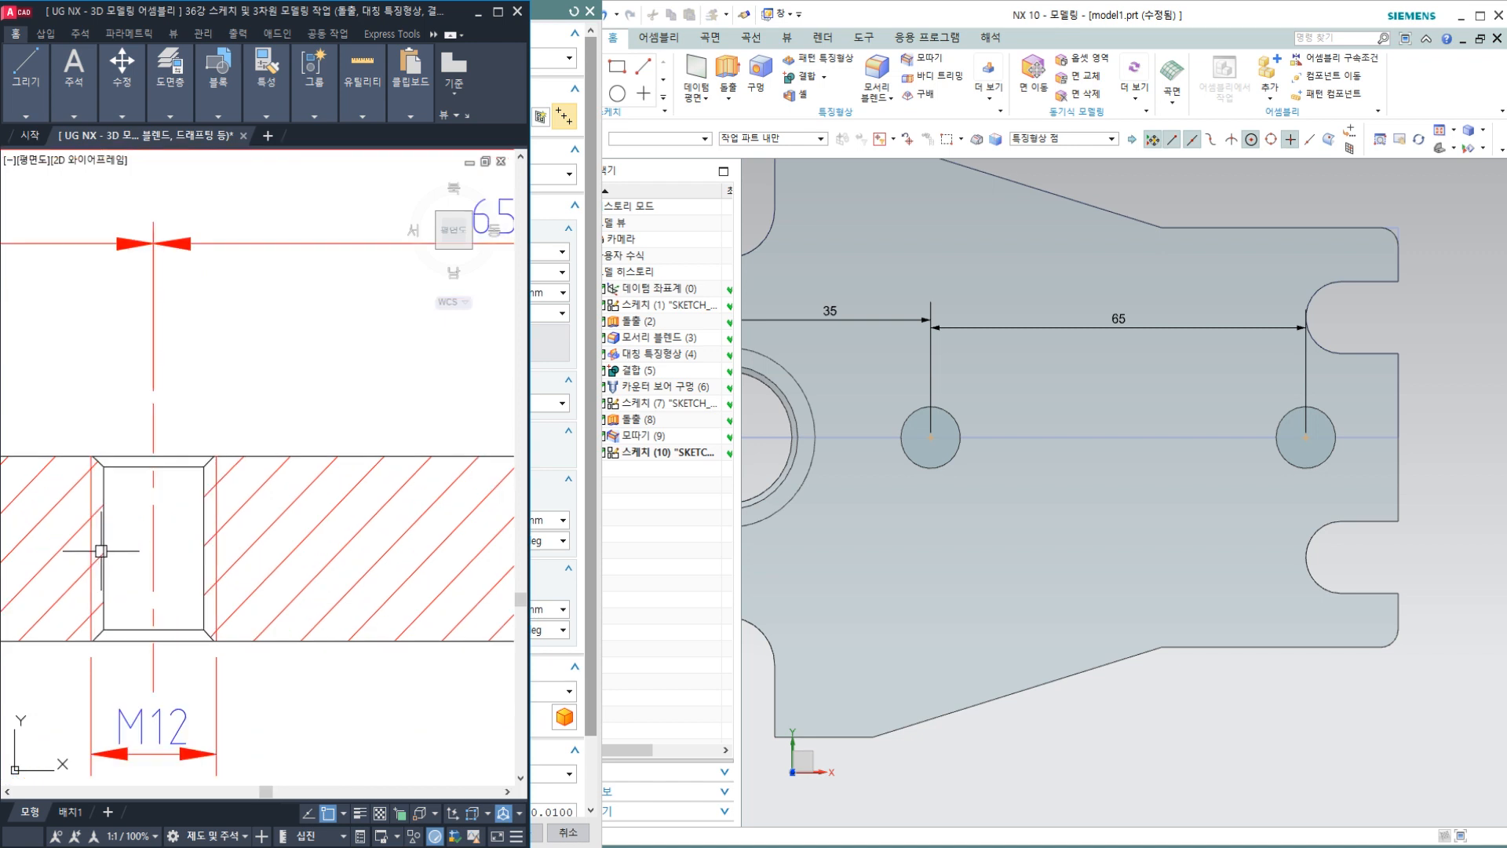
{"action": "middle_click_drag", "start_coordinate": [108, 557], "coordinate": [133, 562]}
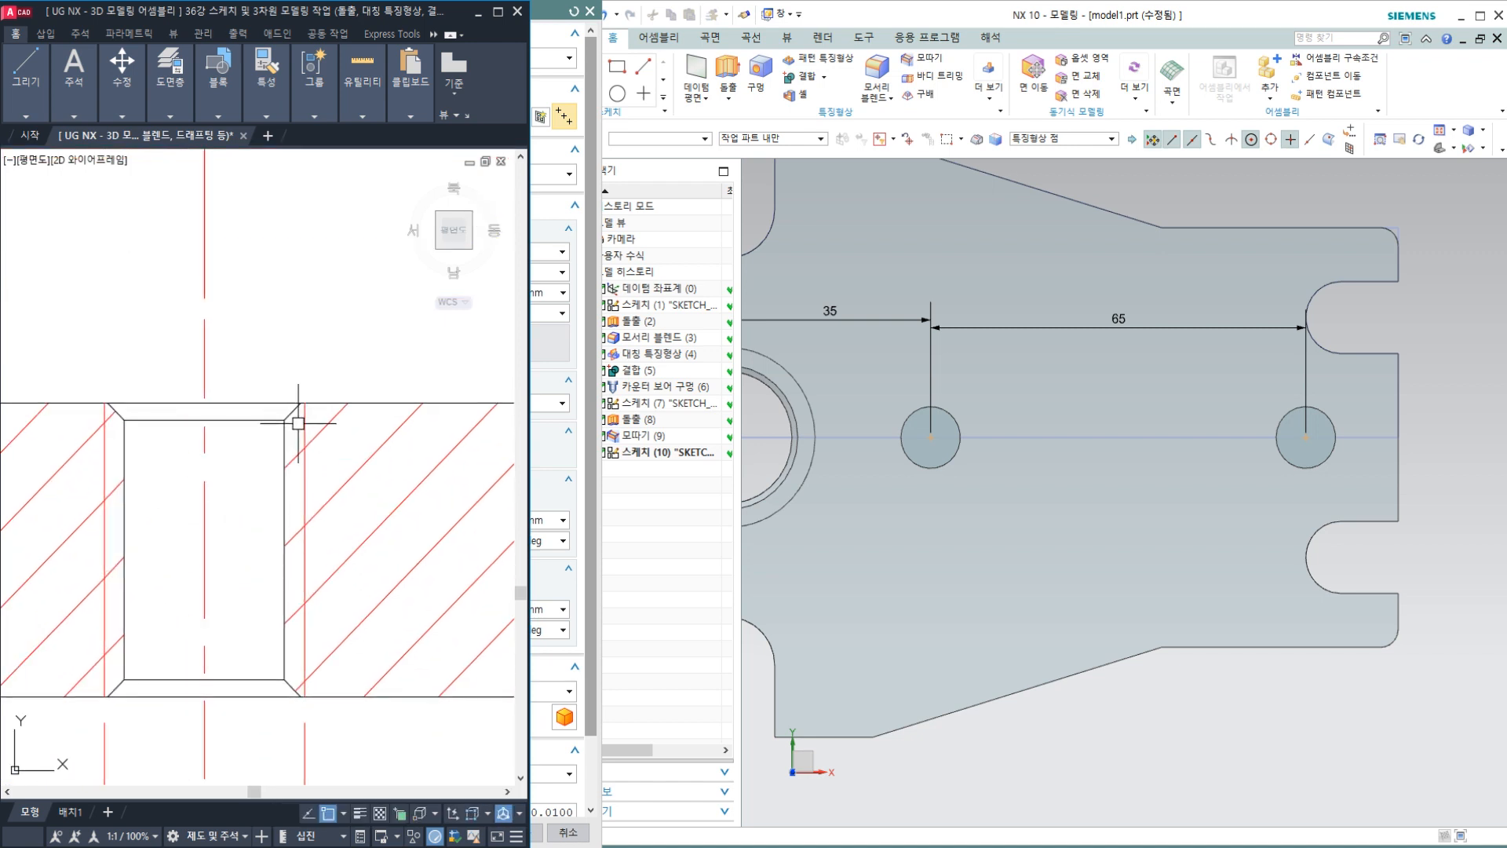
{"action": "left_click", "coordinate": [303, 426]}
{"action": "left_click", "coordinate": [284, 437]}
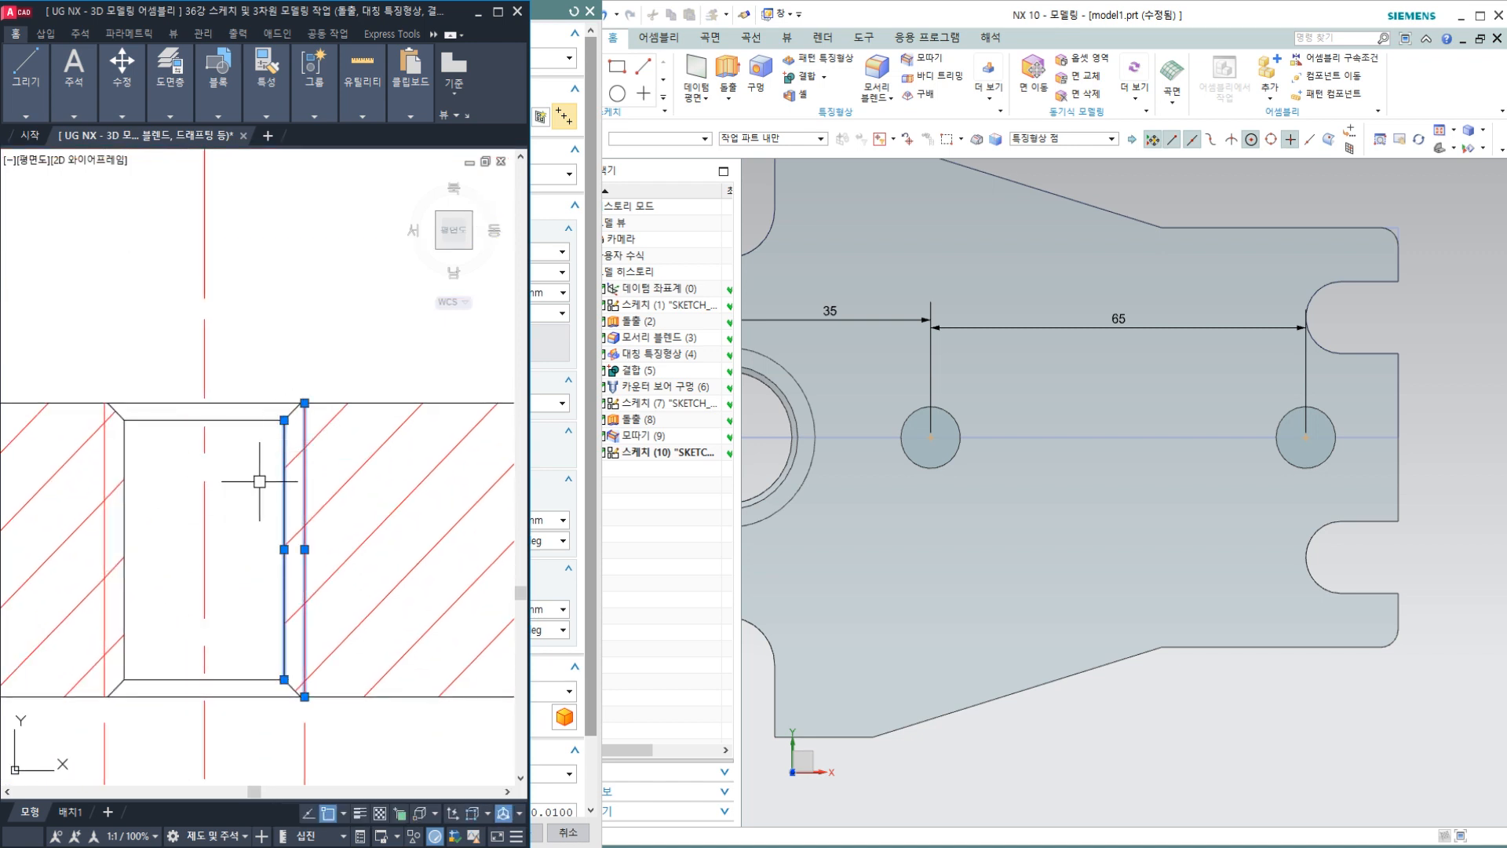
{"action": "key", "text": "Escape"}
{"action": "scroll", "coordinate": [267, 461], "scroll_direction": "down", "scroll_amount": 2}
{"action": "scroll", "coordinate": [228, 549], "scroll_direction": "down", "scroll_amount": 5}
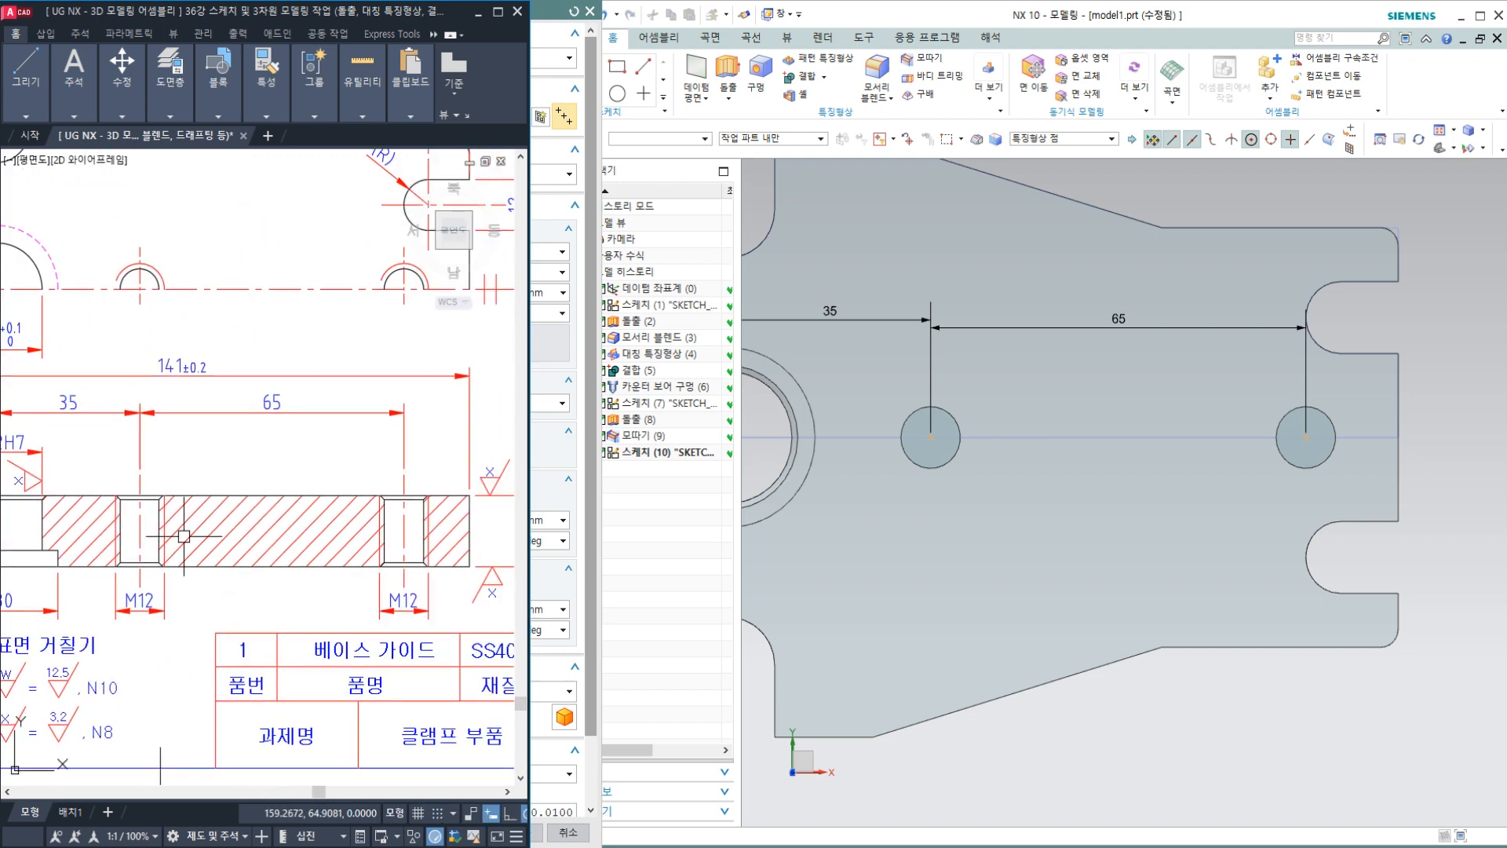
Try 1 mm for the threaded holes' start and end chamfer diameters, and return both to 12 mm.
{"action": "left_click", "coordinate": [550, 11]}
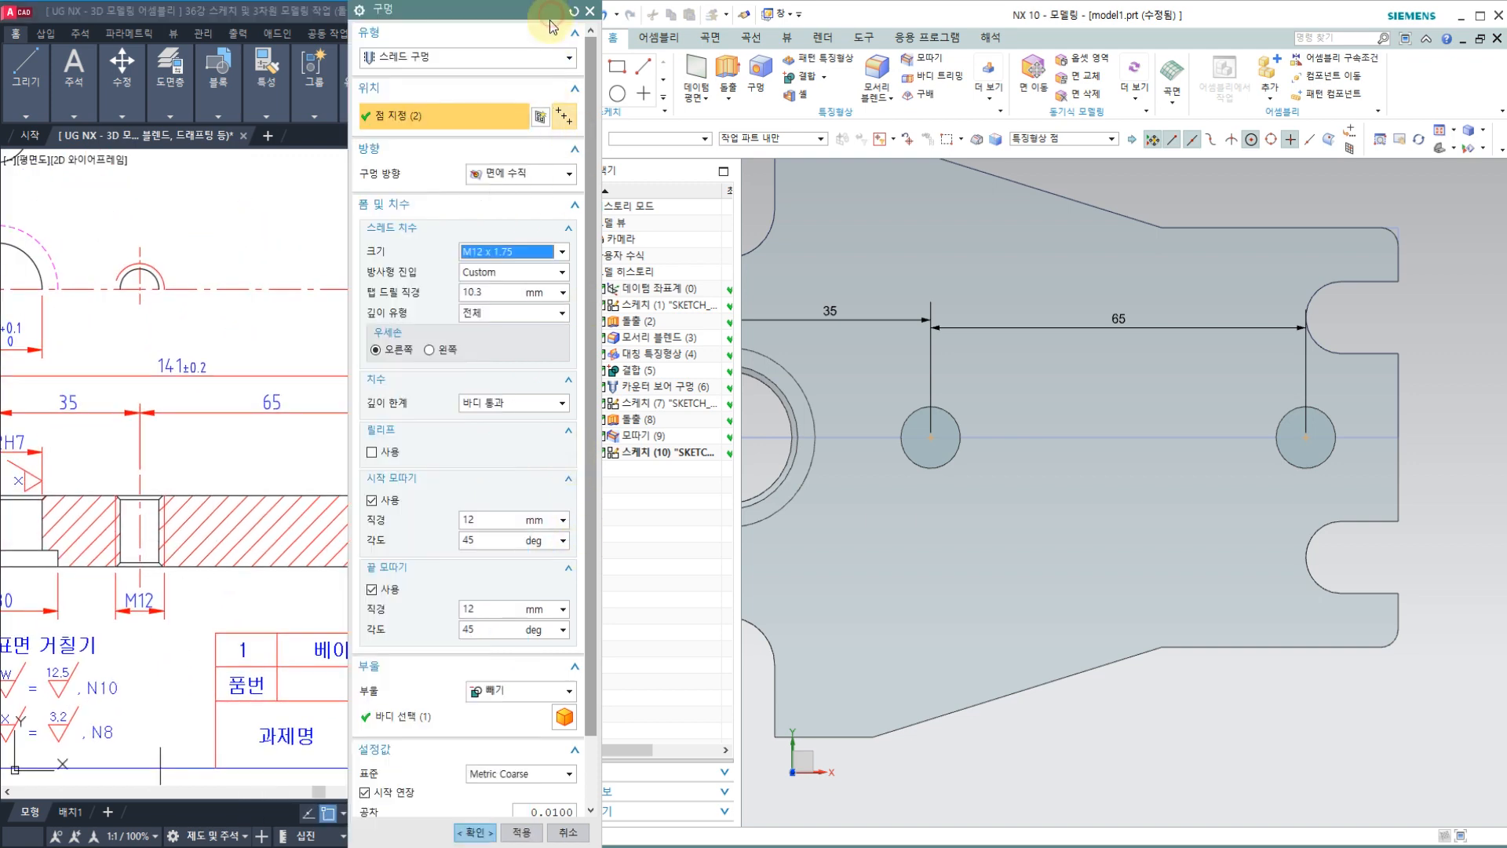
{"action": "left_click", "coordinate": [372, 502]}
{"action": "left_click", "coordinate": [372, 502]}
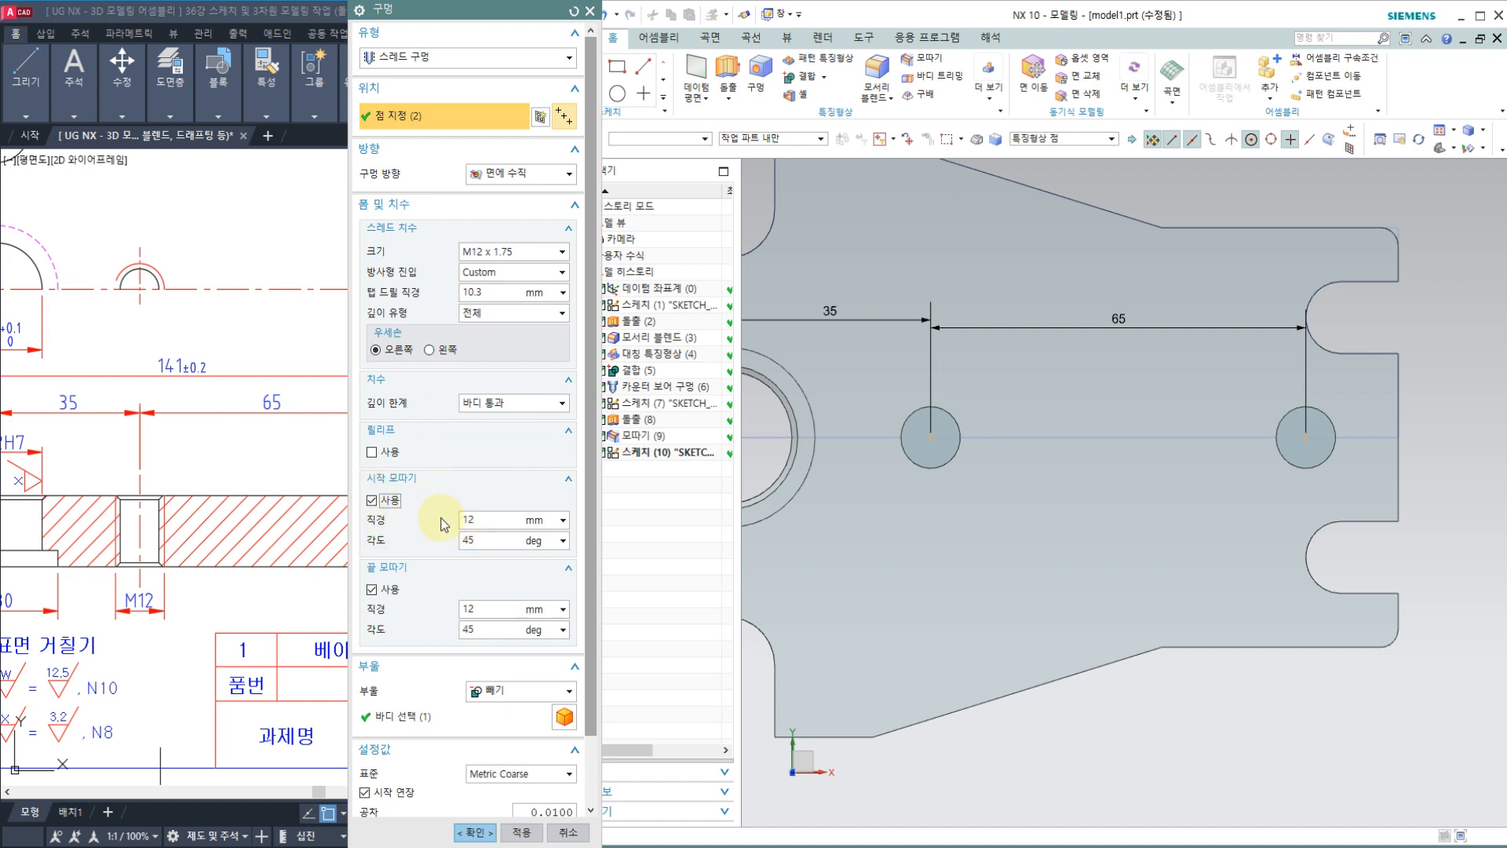
{"action": "left_click_drag", "start_coordinate": [477, 521], "coordinate": [448, 546]}
{"action": "type", "text": "1"}
{"action": "left_click_drag", "start_coordinate": [484, 610], "coordinate": [413, 613]}
{"action": "type", "text": "1"}
{"action": "left_click_drag", "start_coordinate": [482, 520], "coordinate": [441, 556]}
{"action": "type", "text": "12"}
{"action": "left_click_drag", "start_coordinate": [482, 610], "coordinate": [437, 614]}
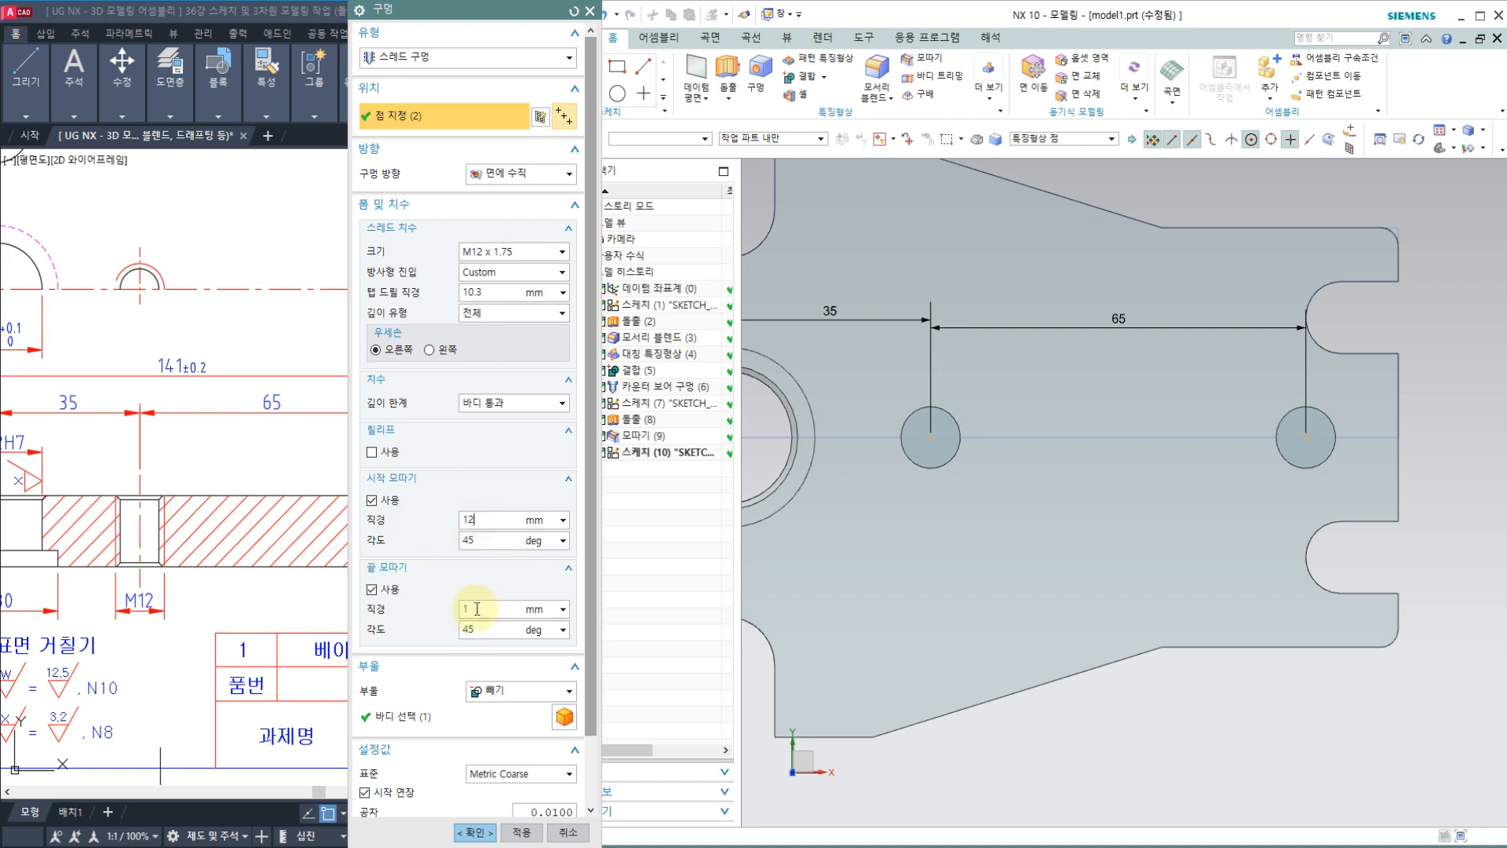
{"action": "type", "text": "12"}
Compare the drawing's M12 thread and drill lines at the chamfer with the hole's start and end chamfer settings.
{"action": "left_click", "coordinate": [252, 521]}
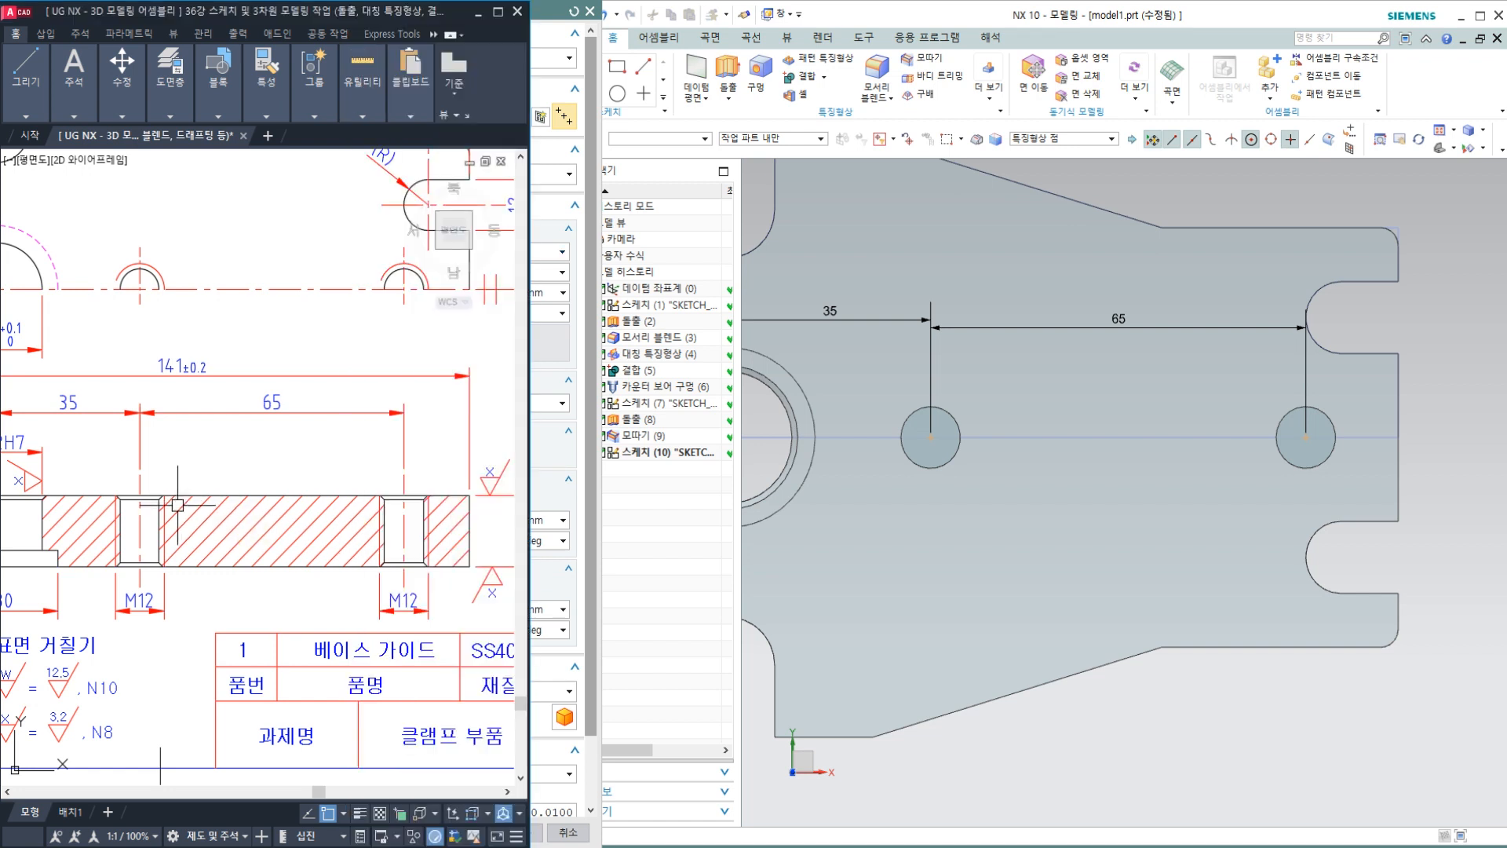
{"action": "scroll", "coordinate": [168, 498], "scroll_direction": "up", "scroll_amount": 2}
{"action": "scroll", "coordinate": [146, 491], "scroll_direction": "up", "scroll_amount": 2}
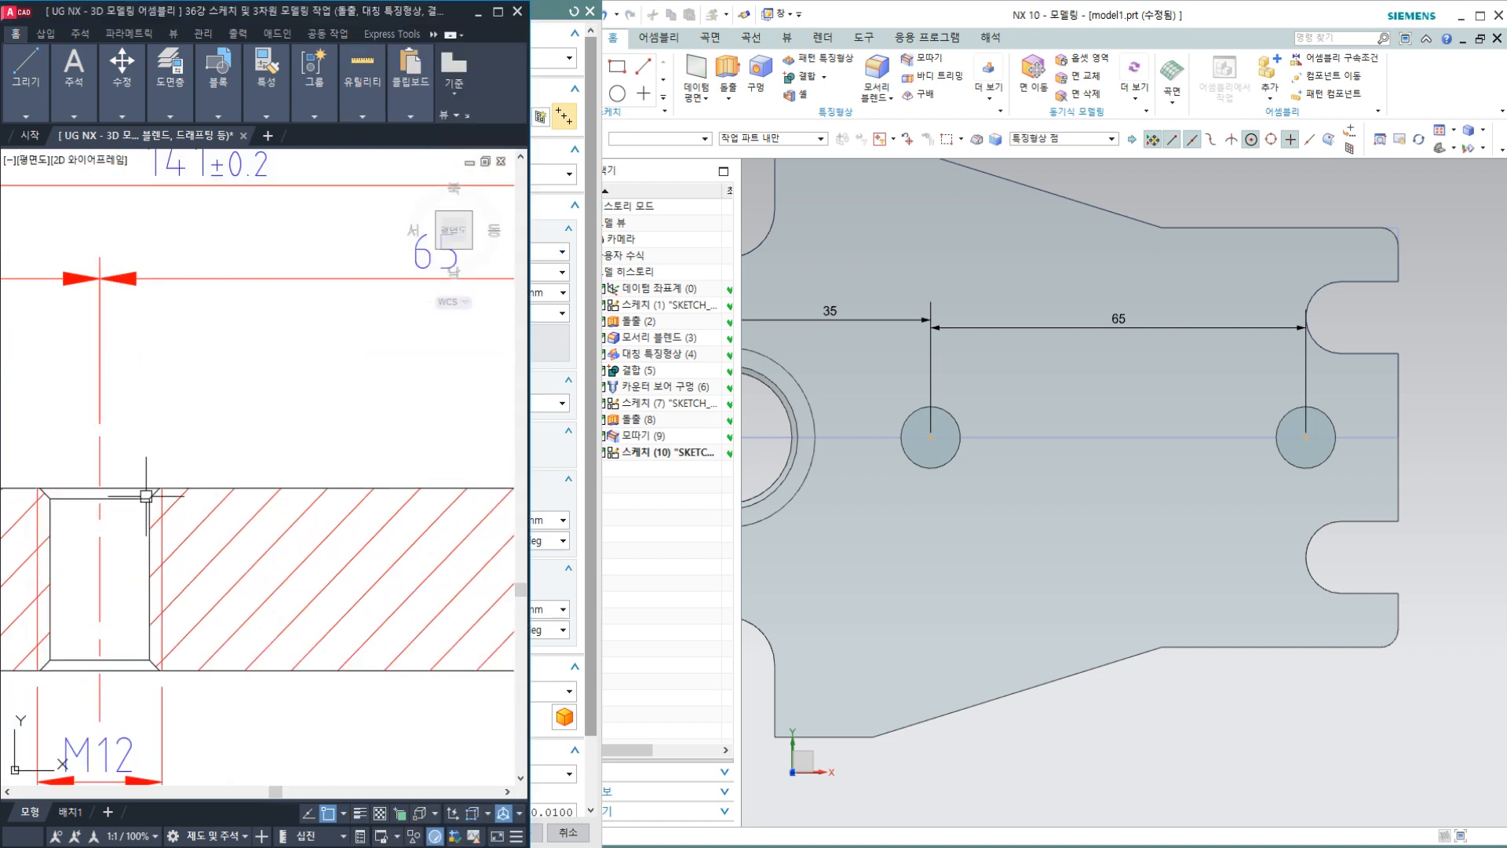
{"action": "left_click", "coordinate": [548, 21]}
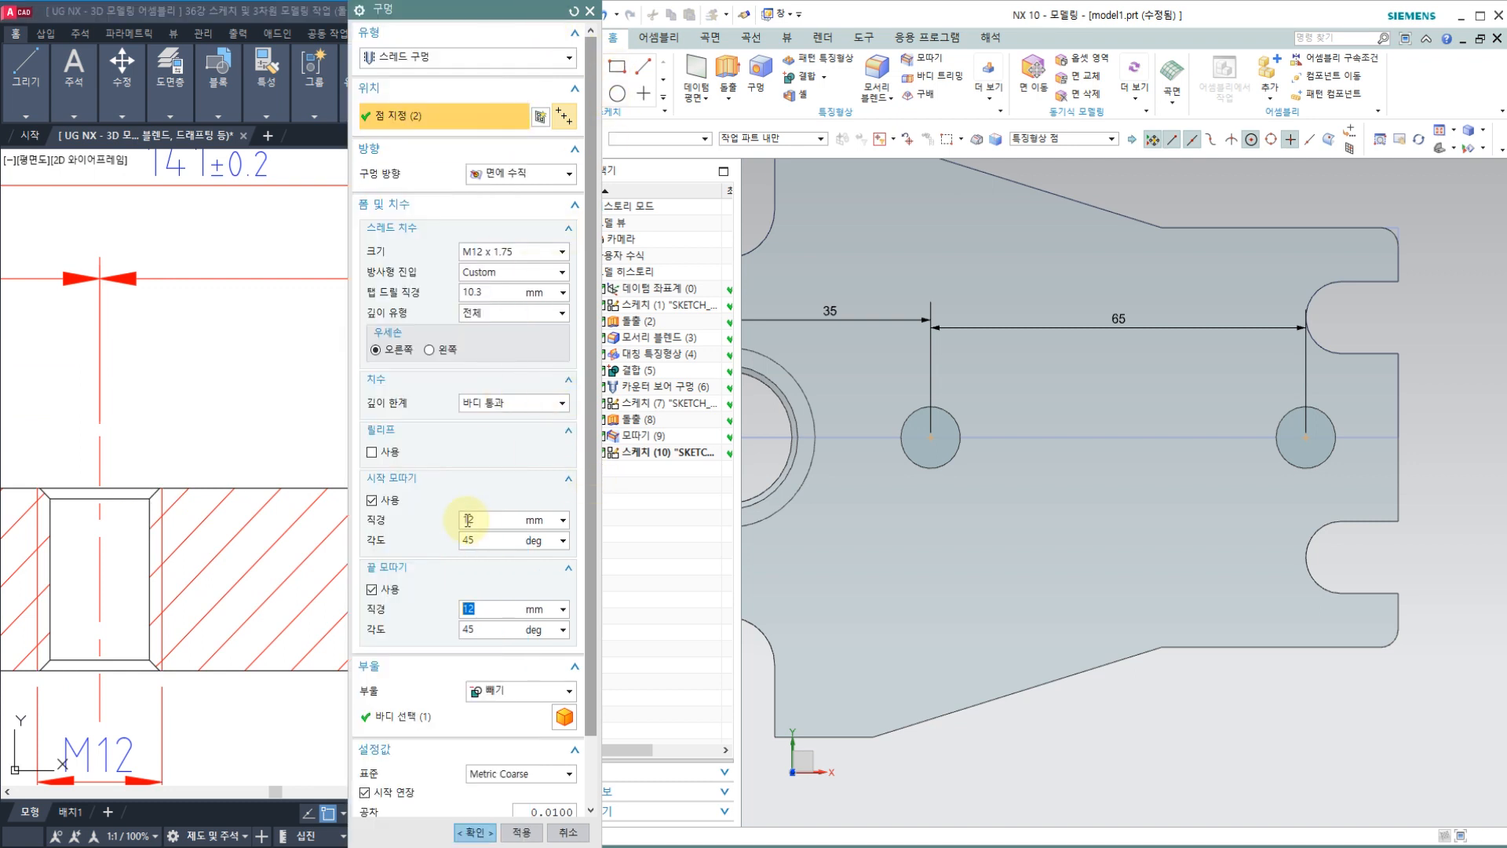
{"action": "left_click", "coordinate": [164, 528]}
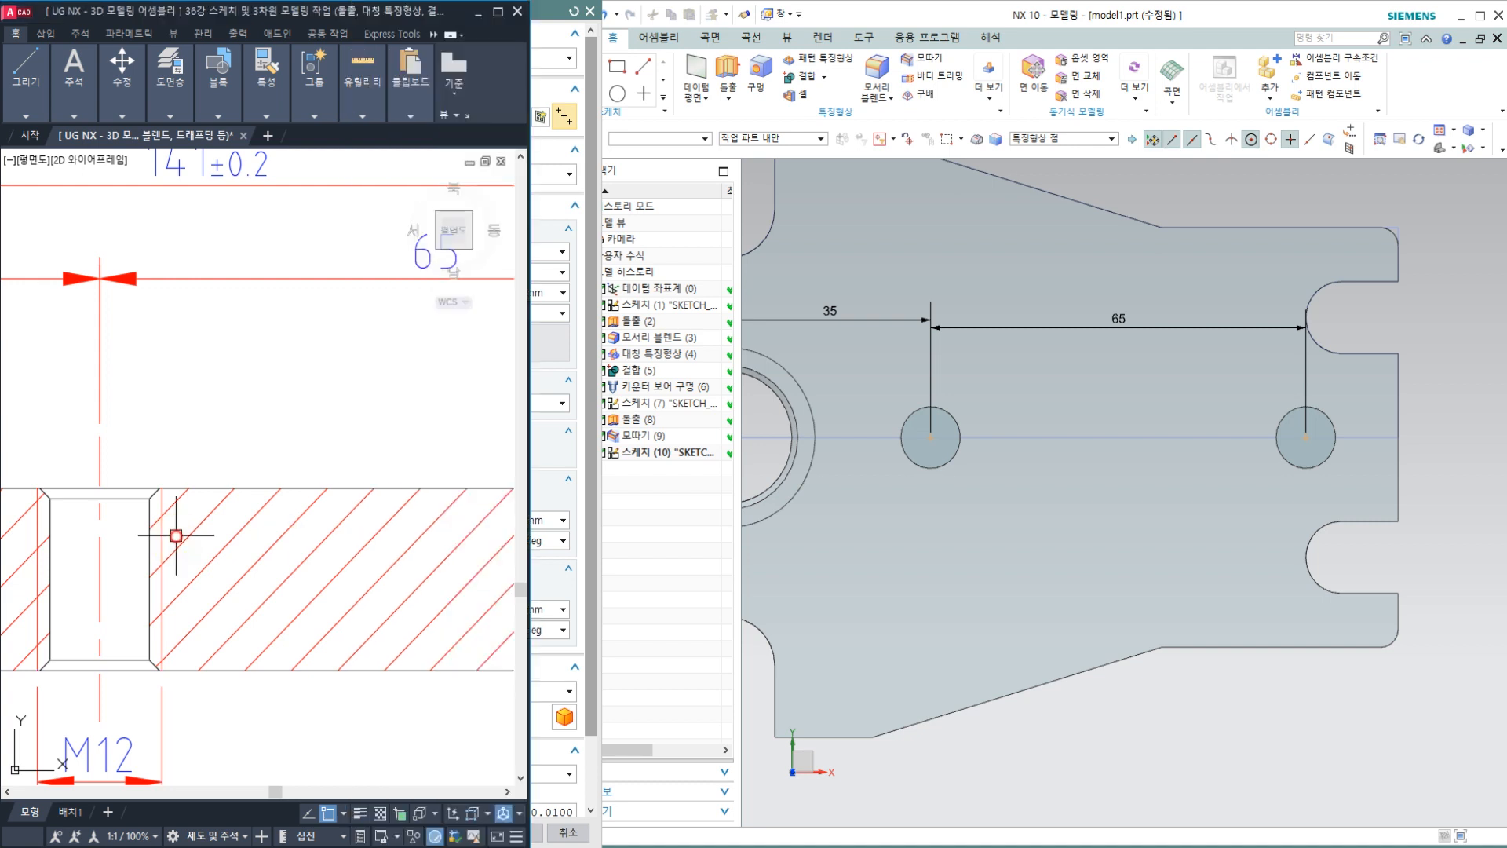
{"action": "scroll", "coordinate": [164, 529], "scroll_direction": "up", "scroll_amount": 4}
{"action": "left_click", "coordinate": [157, 528]}
{"action": "left_click", "coordinate": [127, 546]}
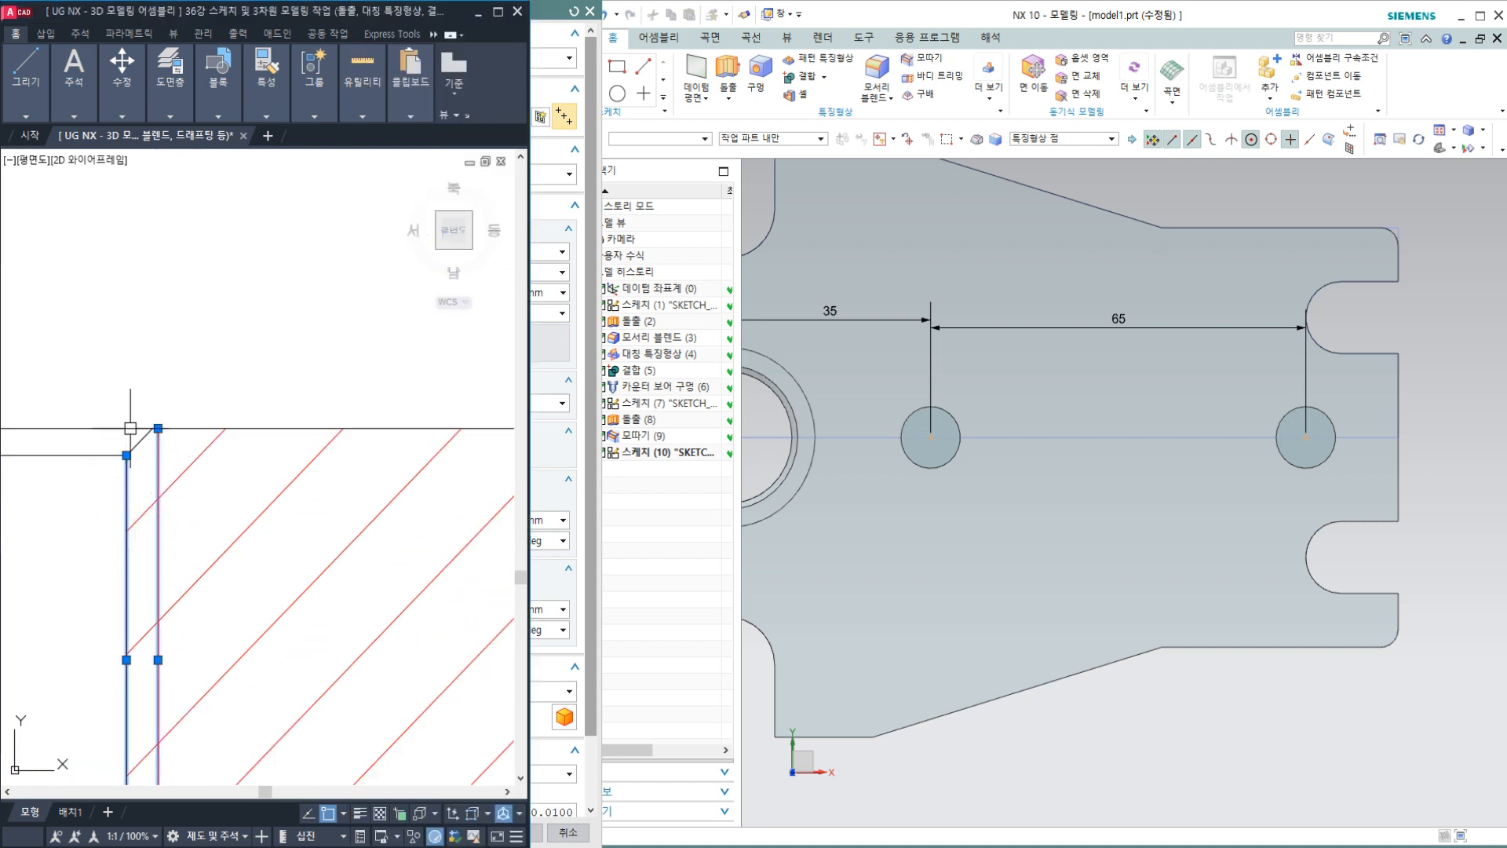
{"action": "left_click", "coordinate": [544, 14]}
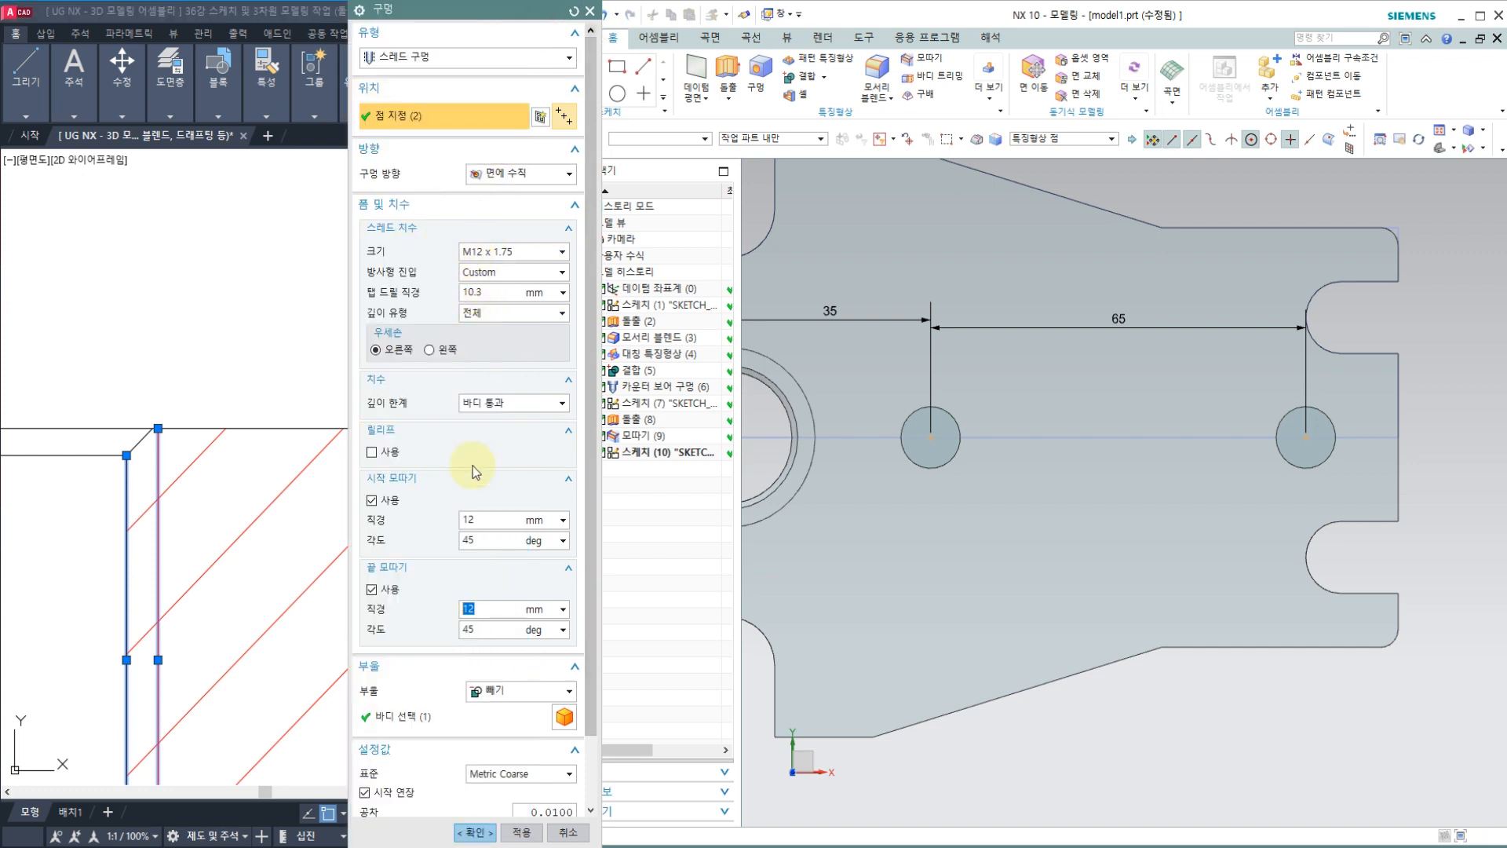
{"action": "left_click", "coordinate": [236, 542]}
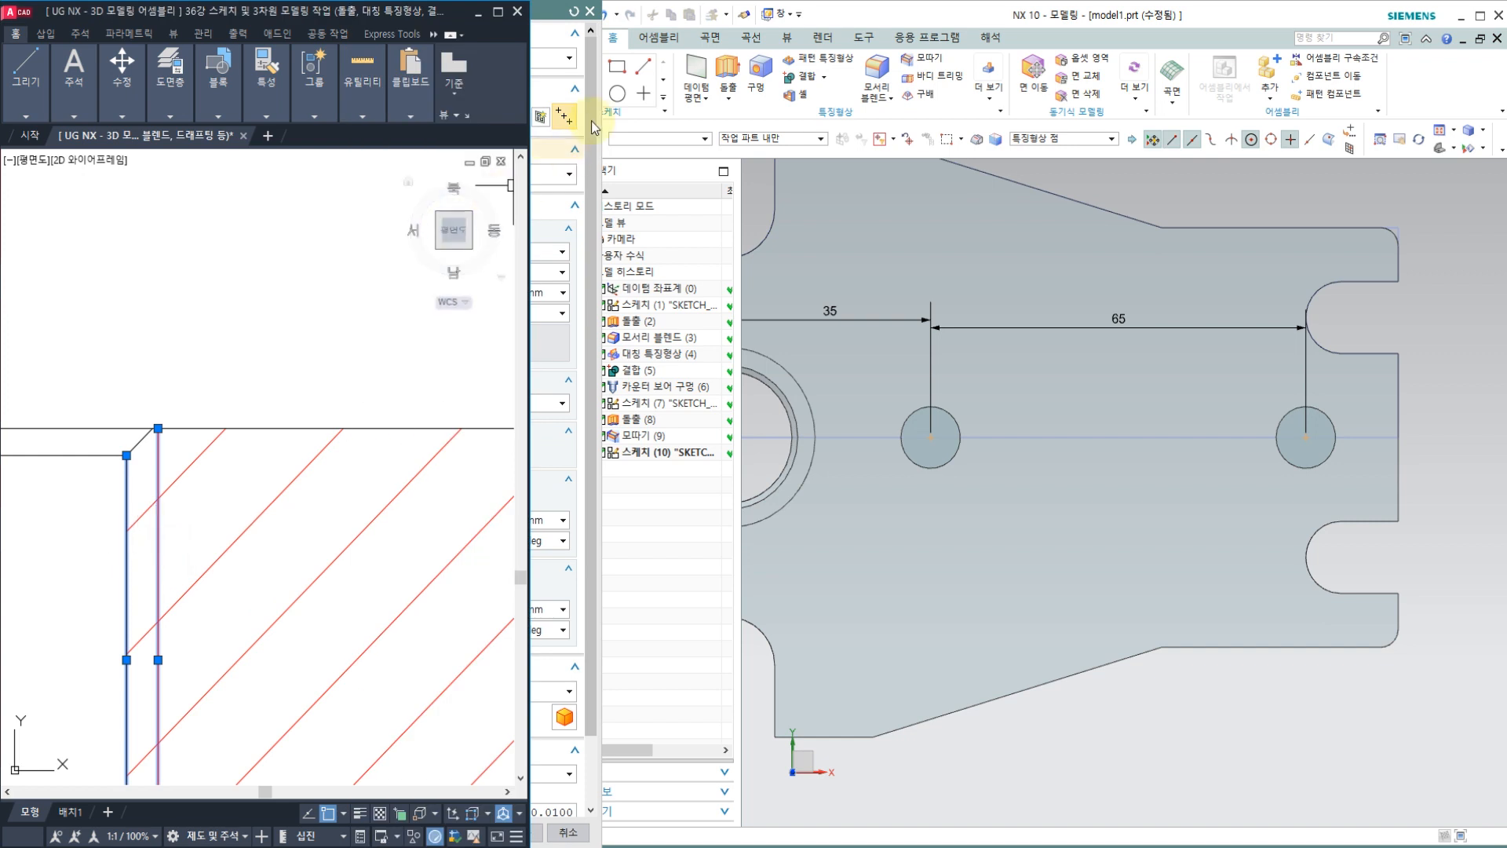
Create the two M12 x 1.75 threaded holes through the plate with start and end chamfers.
{"action": "left_click", "coordinate": [550, 11]}
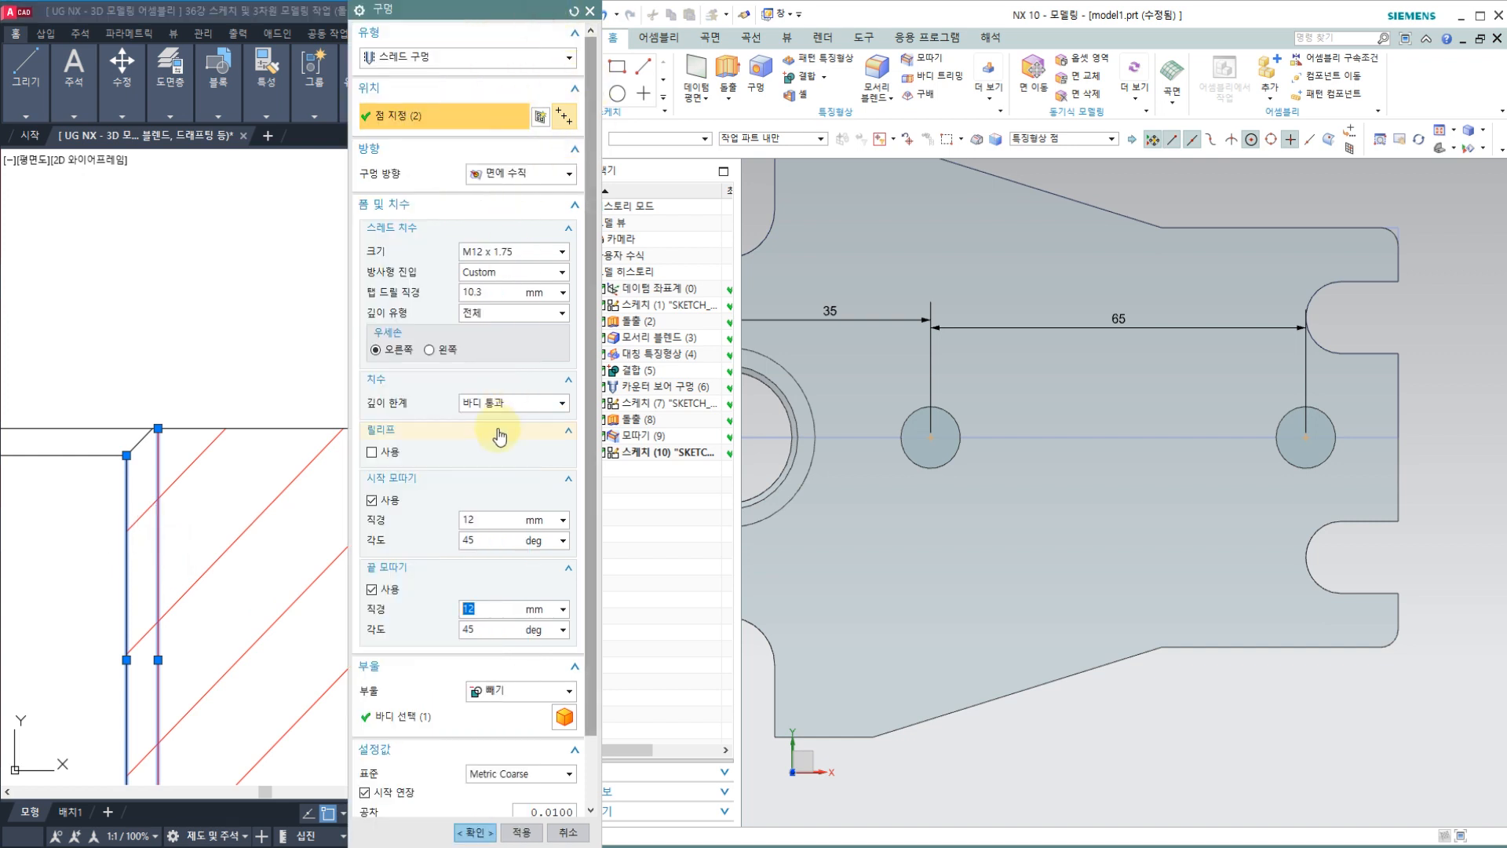
{"action": "left_click", "coordinate": [474, 834]}
Inspect the two threaded holes and their chamfers on the plate from several angles.
{"action": "middle_click_drag", "start_coordinate": [1009, 518], "coordinate": [999, 459]}
{"action": "scroll", "coordinate": [915, 428], "scroll_direction": "down", "scroll_amount": 4}
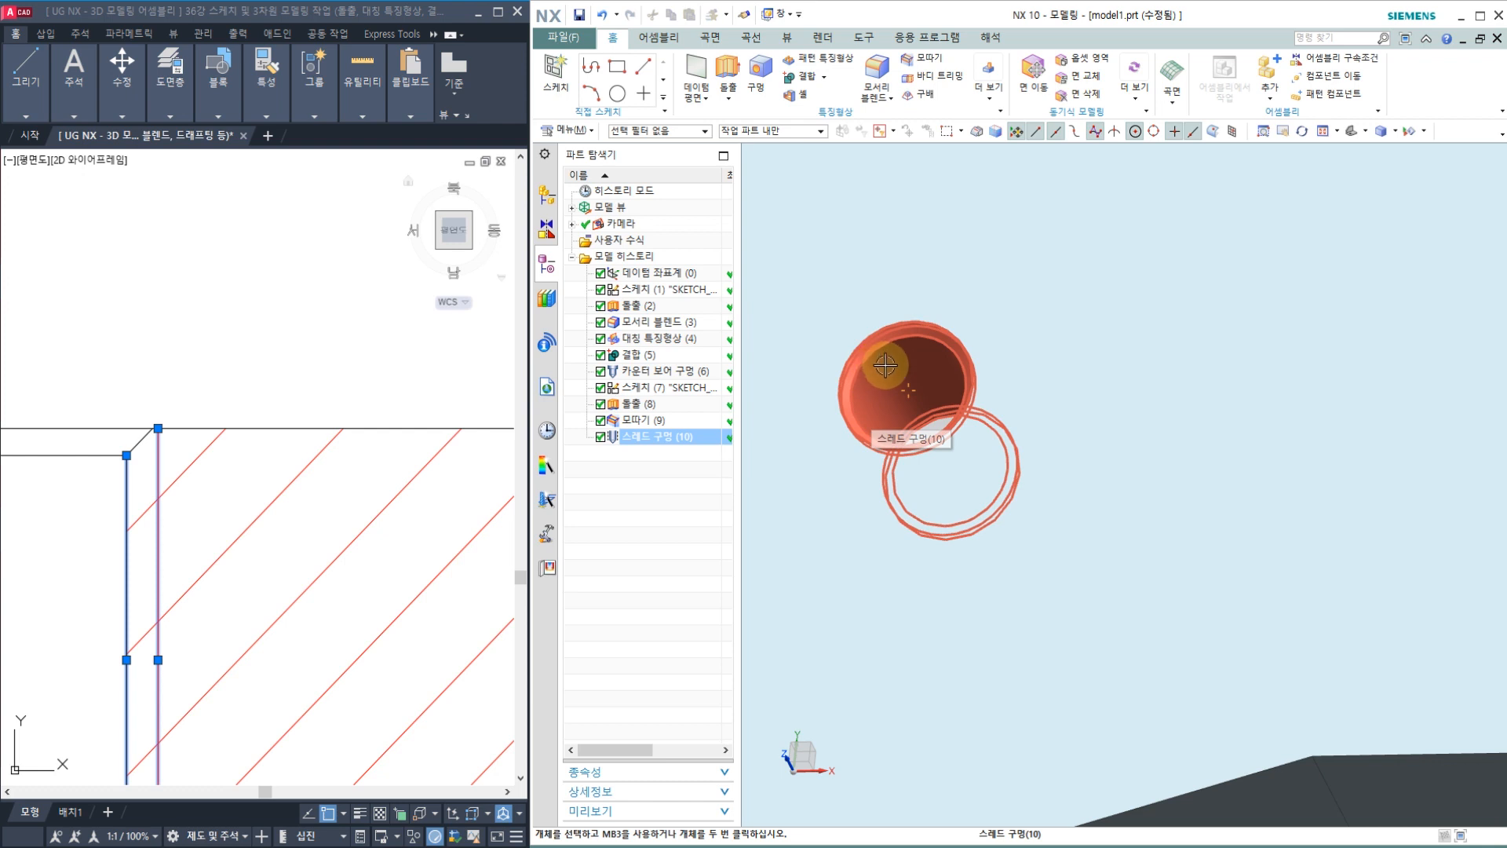
{"action": "scroll", "coordinate": [895, 375], "scroll_direction": "up", "scroll_amount": 4}
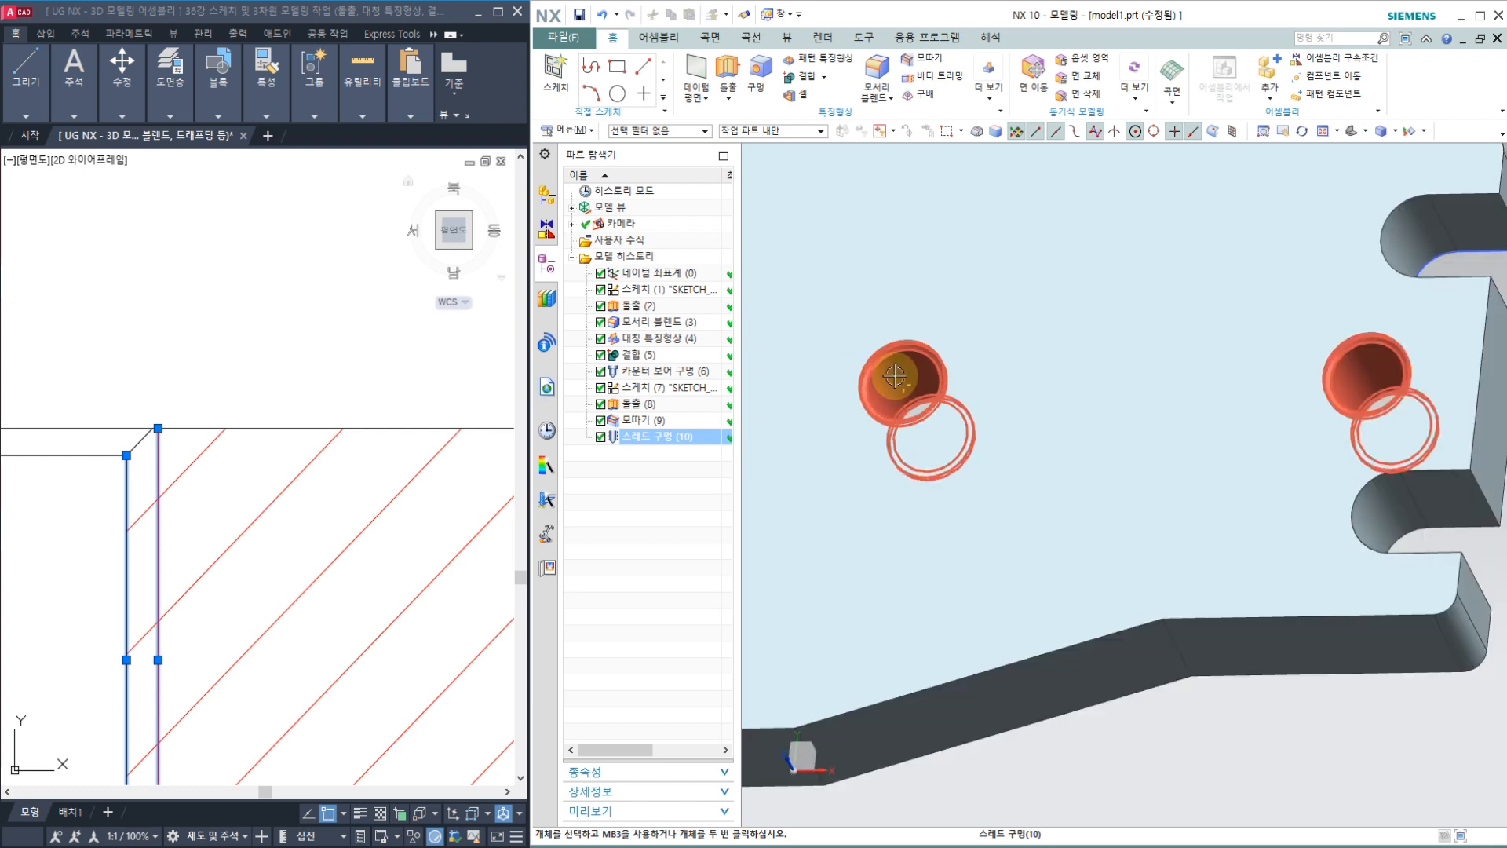
{"action": "scroll", "coordinate": [871, 392], "scroll_direction": "down", "scroll_amount": 4}
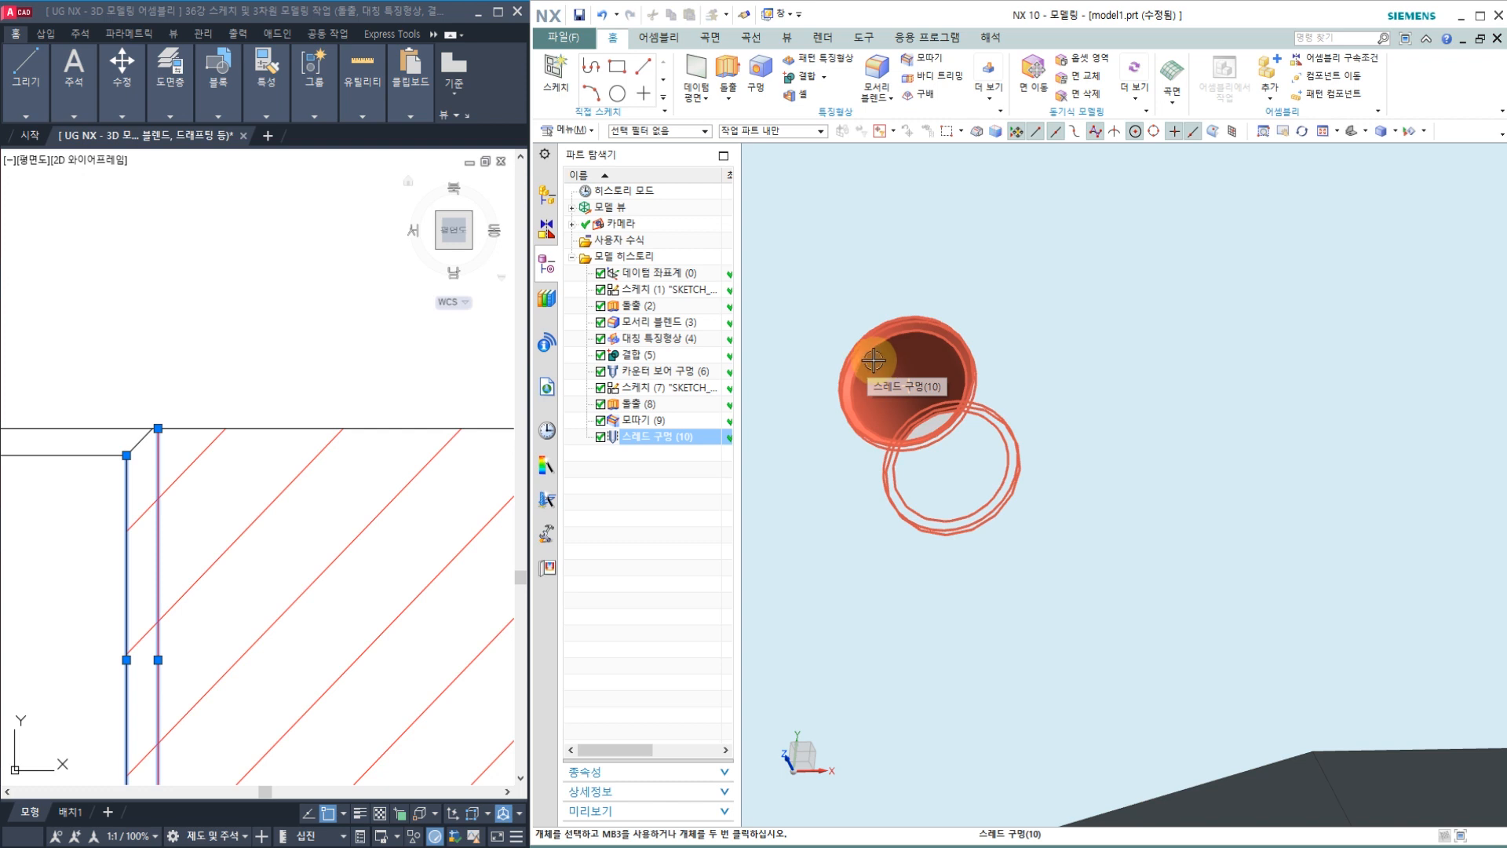
{"action": "scroll", "coordinate": [1016, 380], "scroll_direction": "up", "scroll_amount": 5}
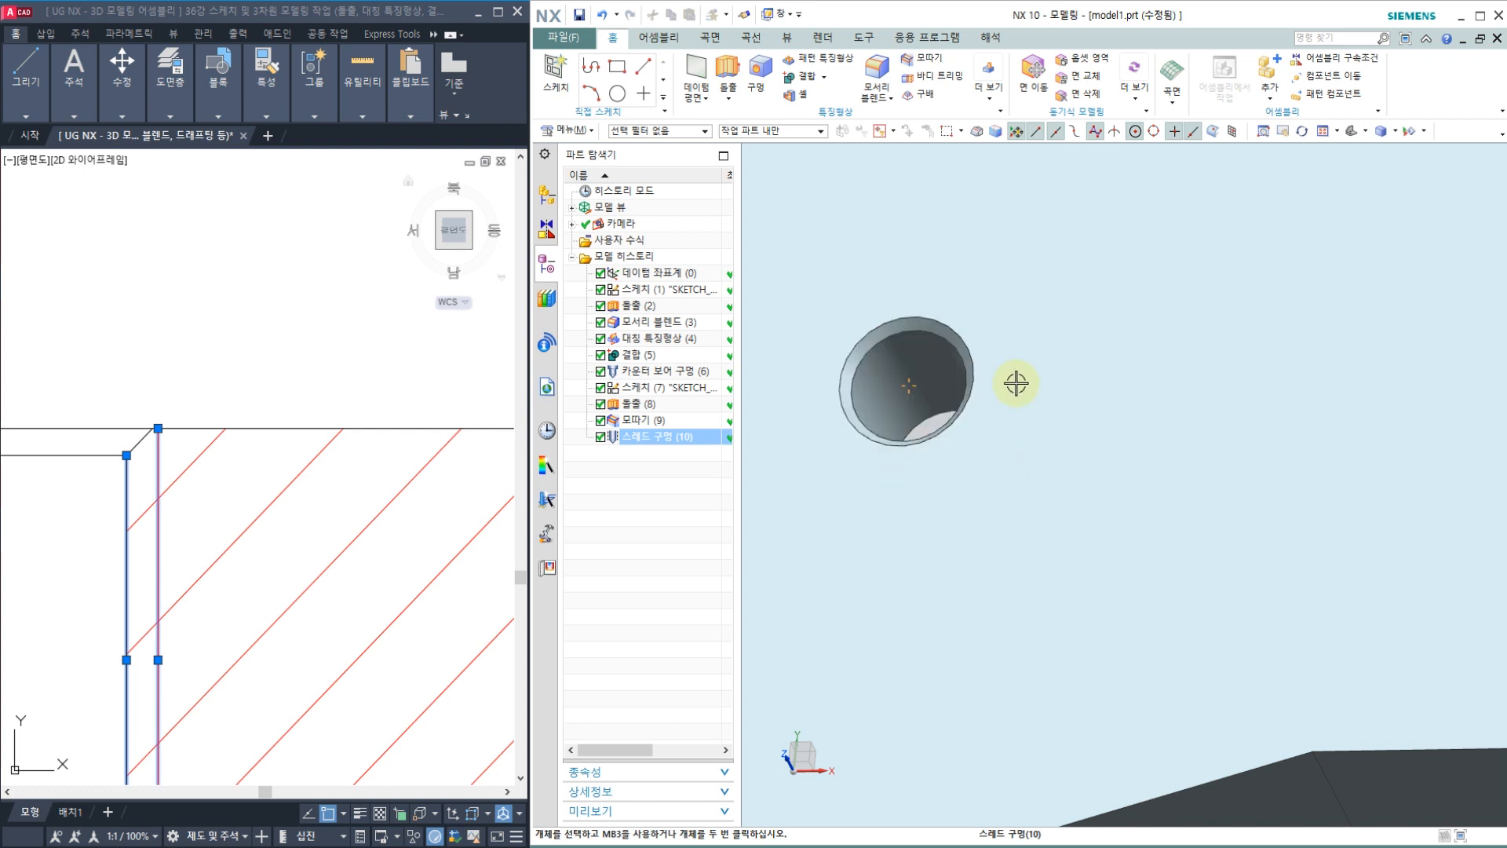
{"action": "middle_click_drag", "start_coordinate": [889, 294], "coordinate": [844, 283]}
{"action": "scroll", "coordinate": [340, 391], "scroll_direction": "down", "scroll_amount": 8}
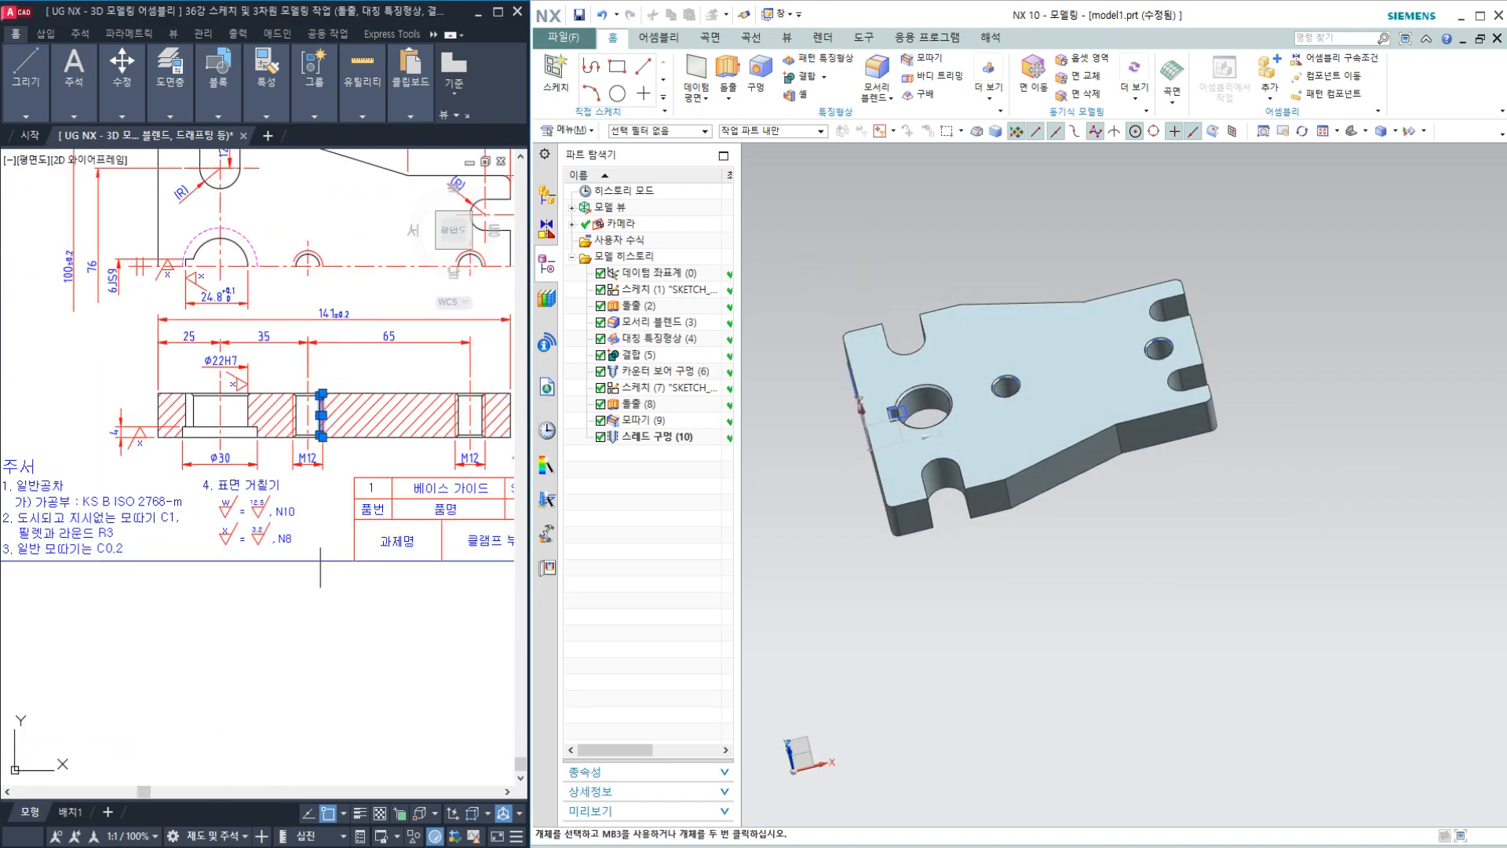
{"action": "middle_click_drag", "start_coordinate": [942, 229], "coordinate": [1061, 277]}
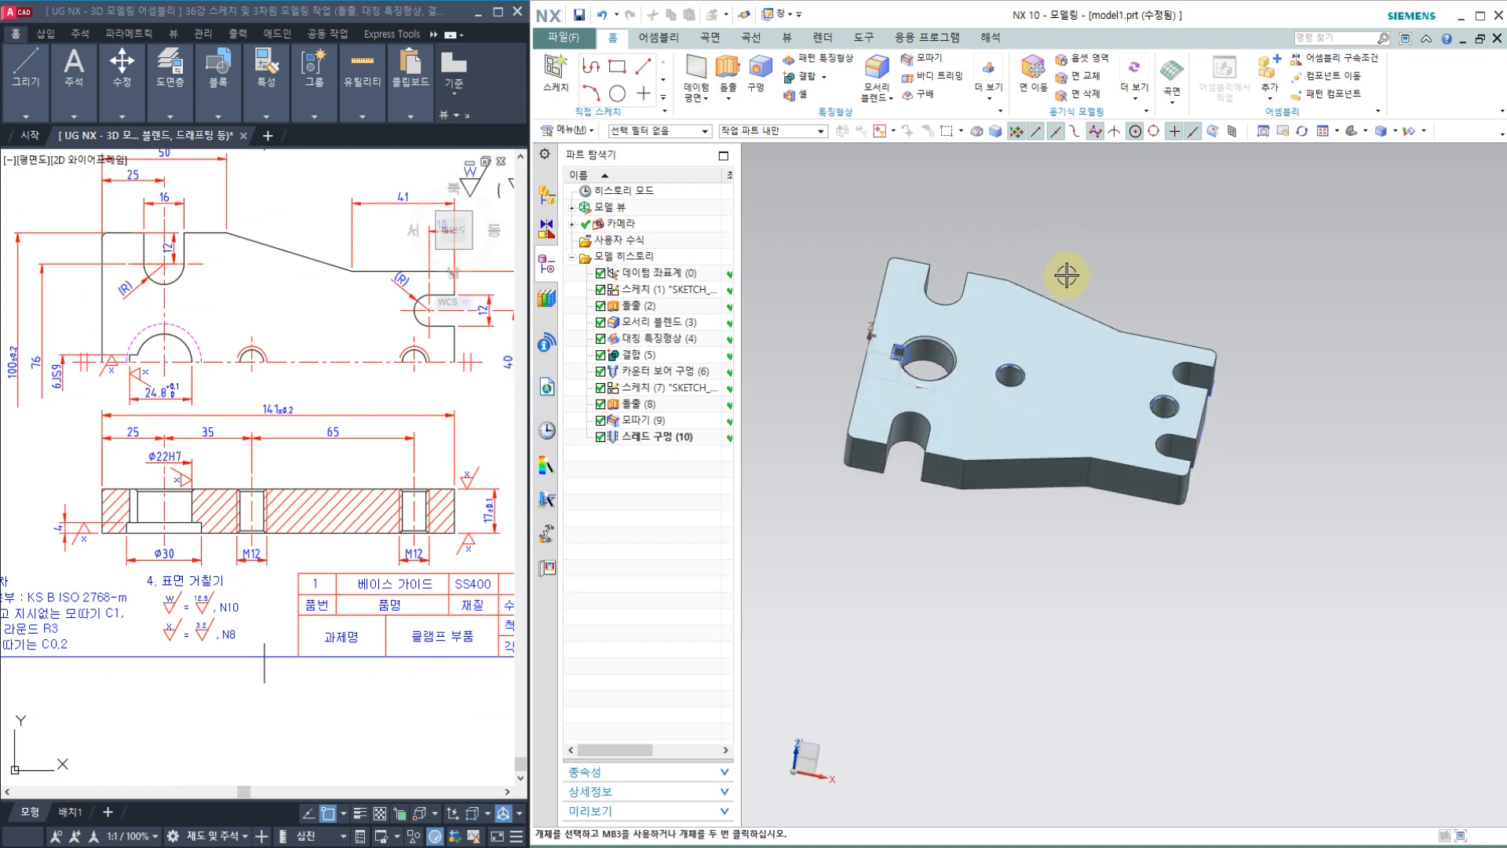
Hide all objects and show only the solid bodies.
{"action": "key", "text": "ctrl+w"}
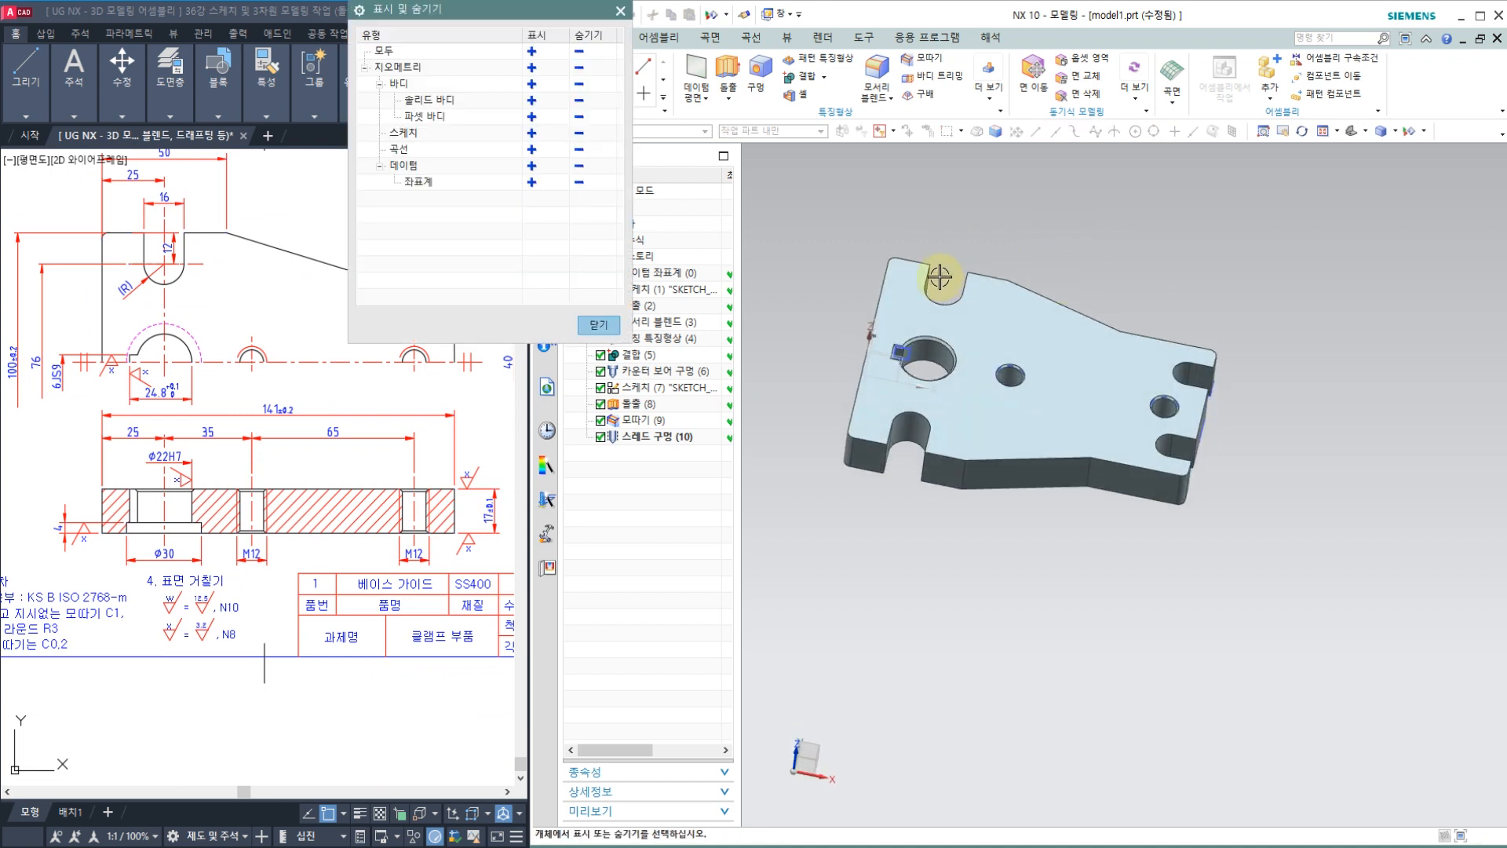
{"action": "left_click", "coordinate": [581, 53]}
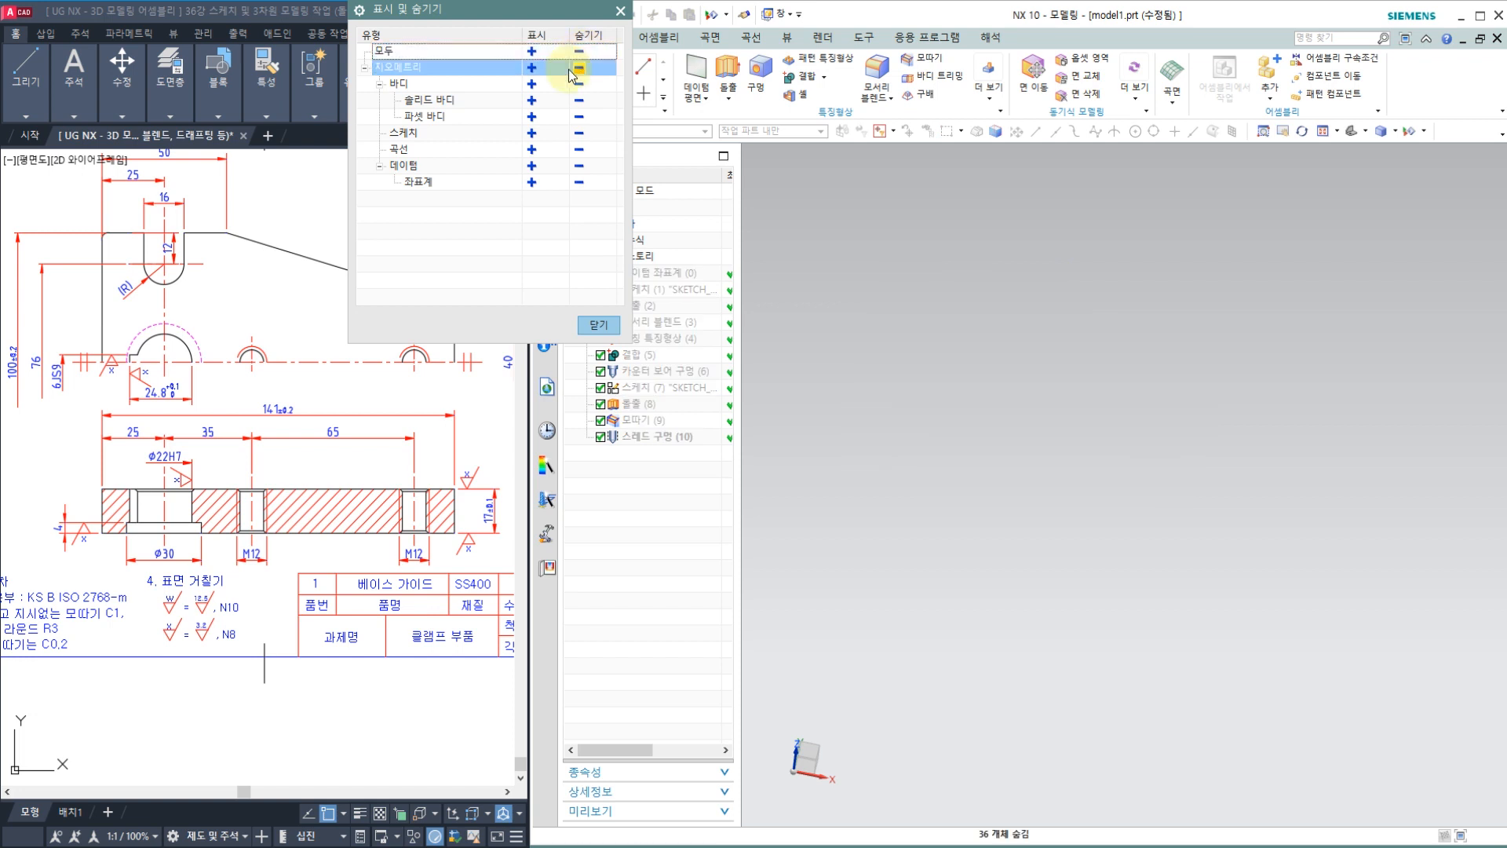
{"action": "left_click", "coordinate": [533, 101]}
{"action": "left_click", "coordinate": [598, 324]}
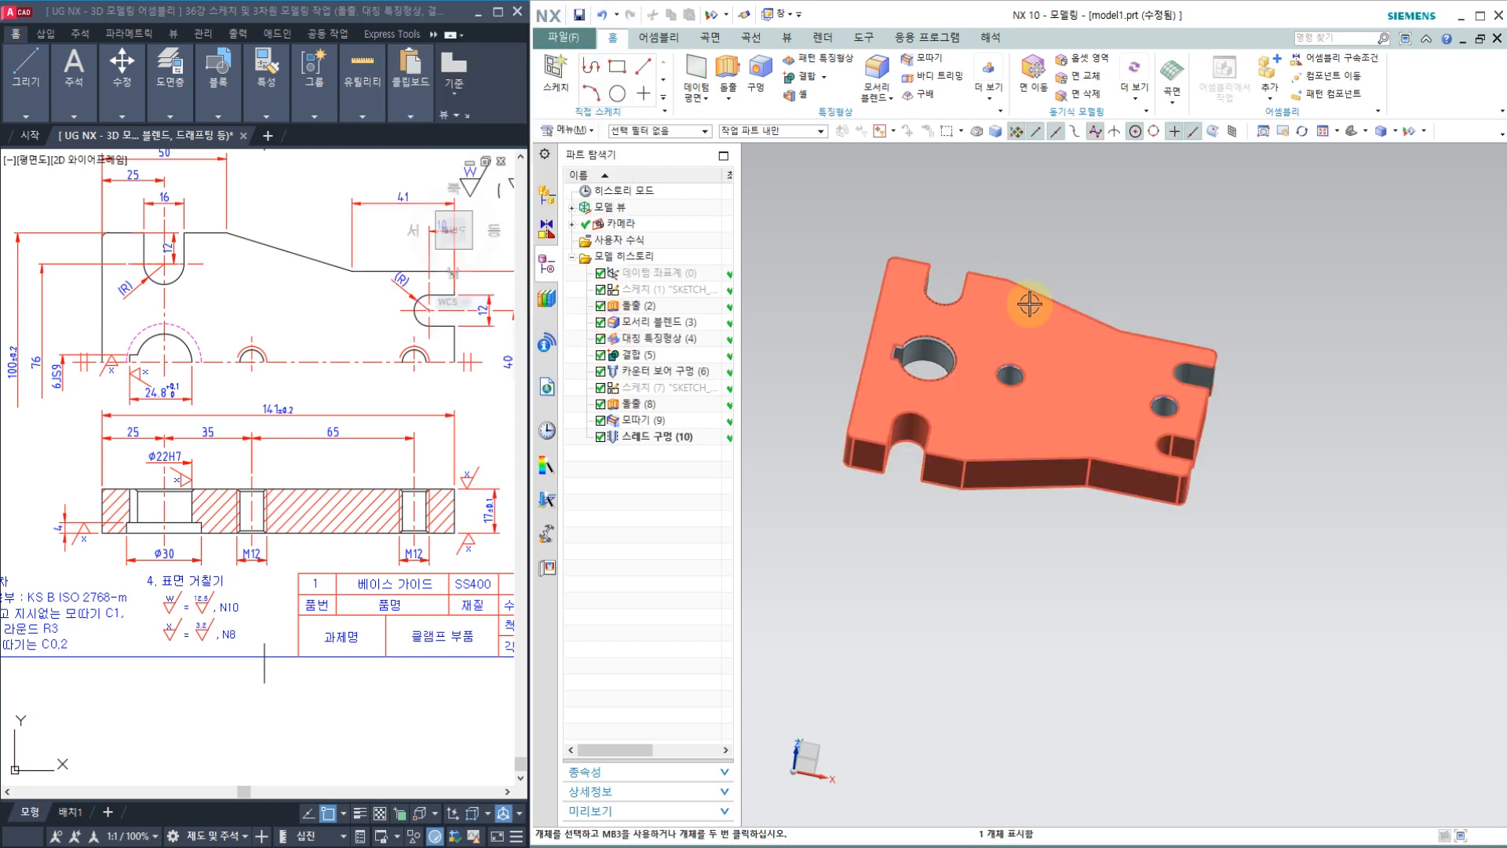
Inspect the finished plate from above and from its counterbored underside, comparing slots and holes with the 2D drawing.
{"action": "key", "text": "ctrl+alt+t"}
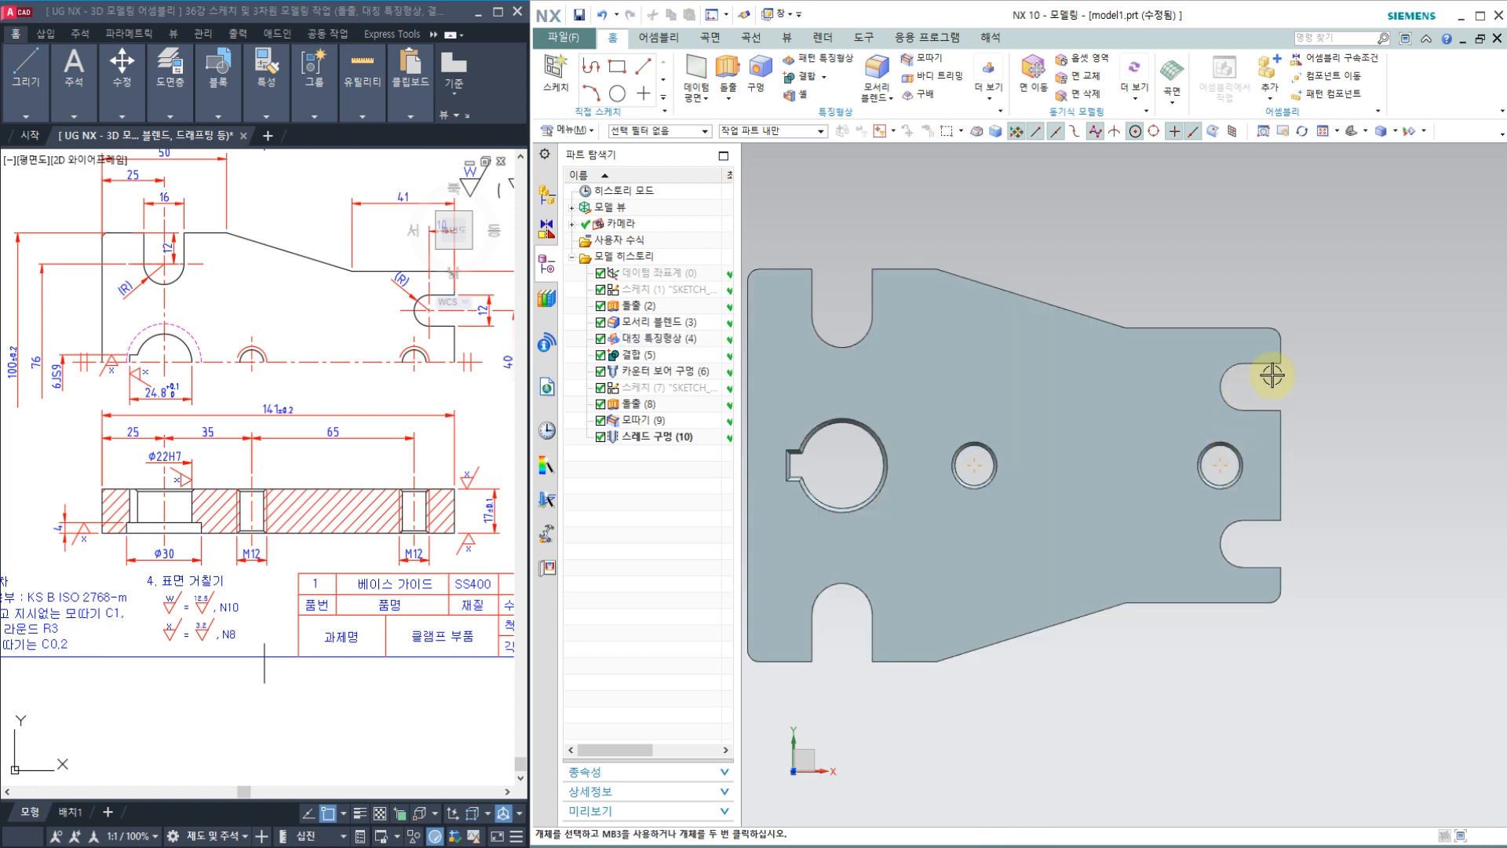
{"action": "key", "text": "Escape"}
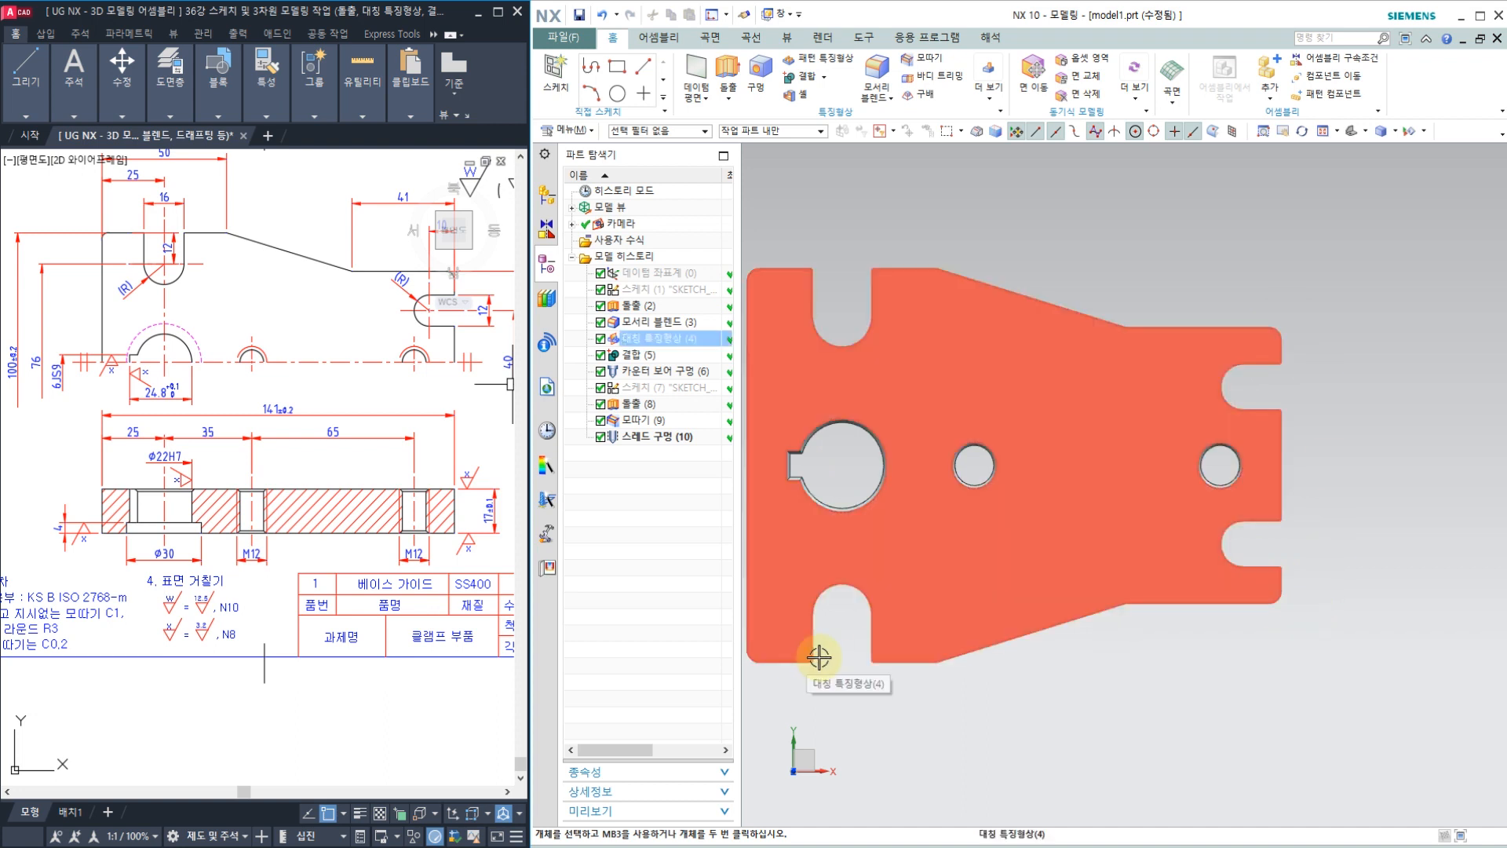
{"action": "middle_click_drag", "start_coordinate": [1062, 673], "coordinate": [872, 521]}
{"action": "scroll", "coordinate": [867, 511], "scroll_direction": "up", "scroll_amount": 3}
{"action": "scroll", "coordinate": [867, 511], "scroll_direction": "down", "scroll_amount": 1}
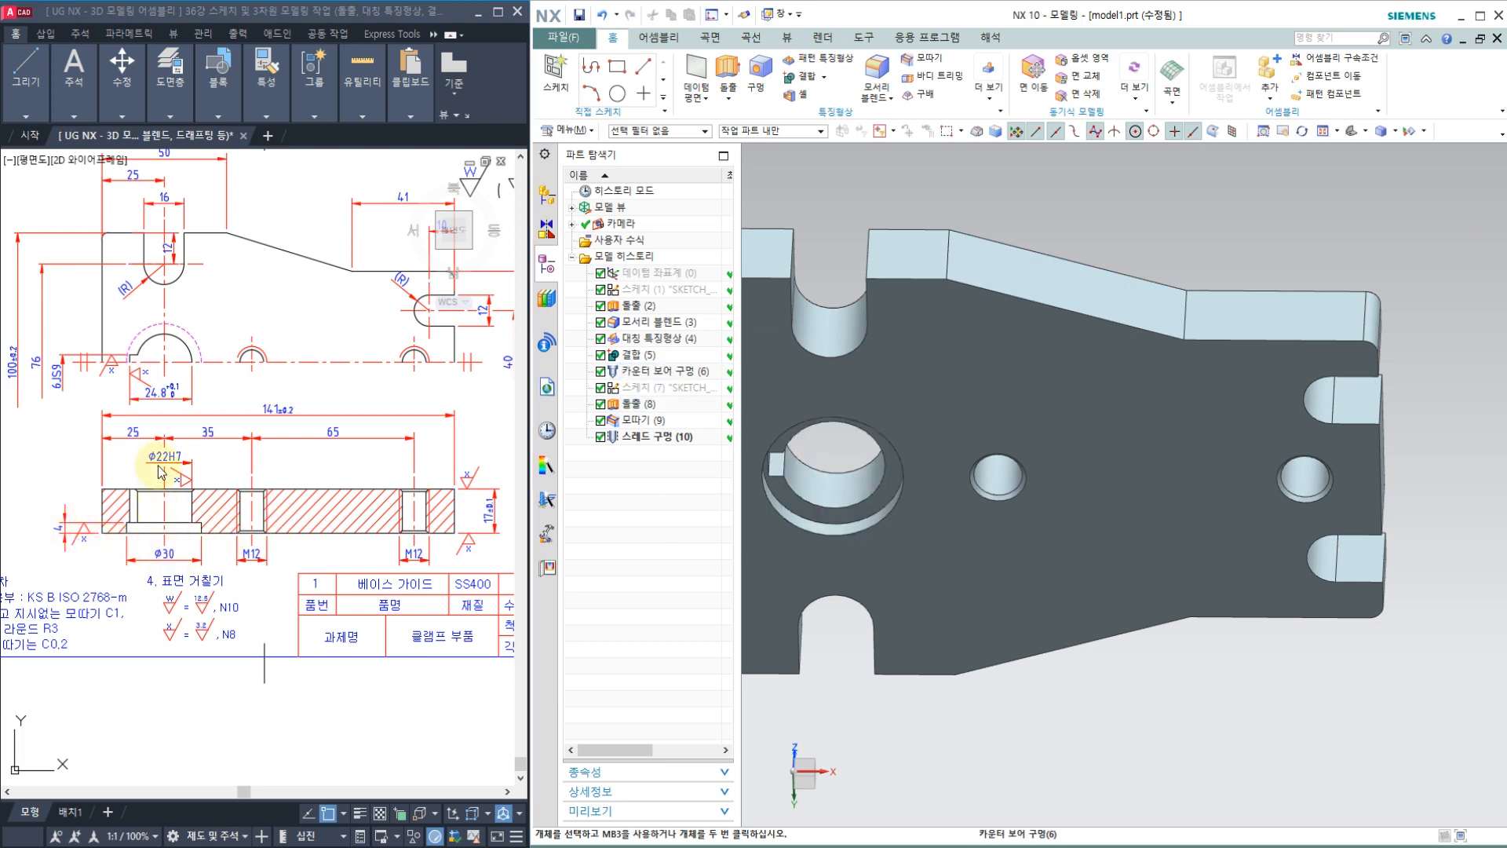
{"action": "middle_click_drag", "start_coordinate": [1248, 269], "coordinate": [1234, 379]}
Temporarily section the plate with a Y-normal plane at offset 0 and inspect the hole profiles in a straight front view.
{"action": "left_click", "coordinate": [786, 37]}
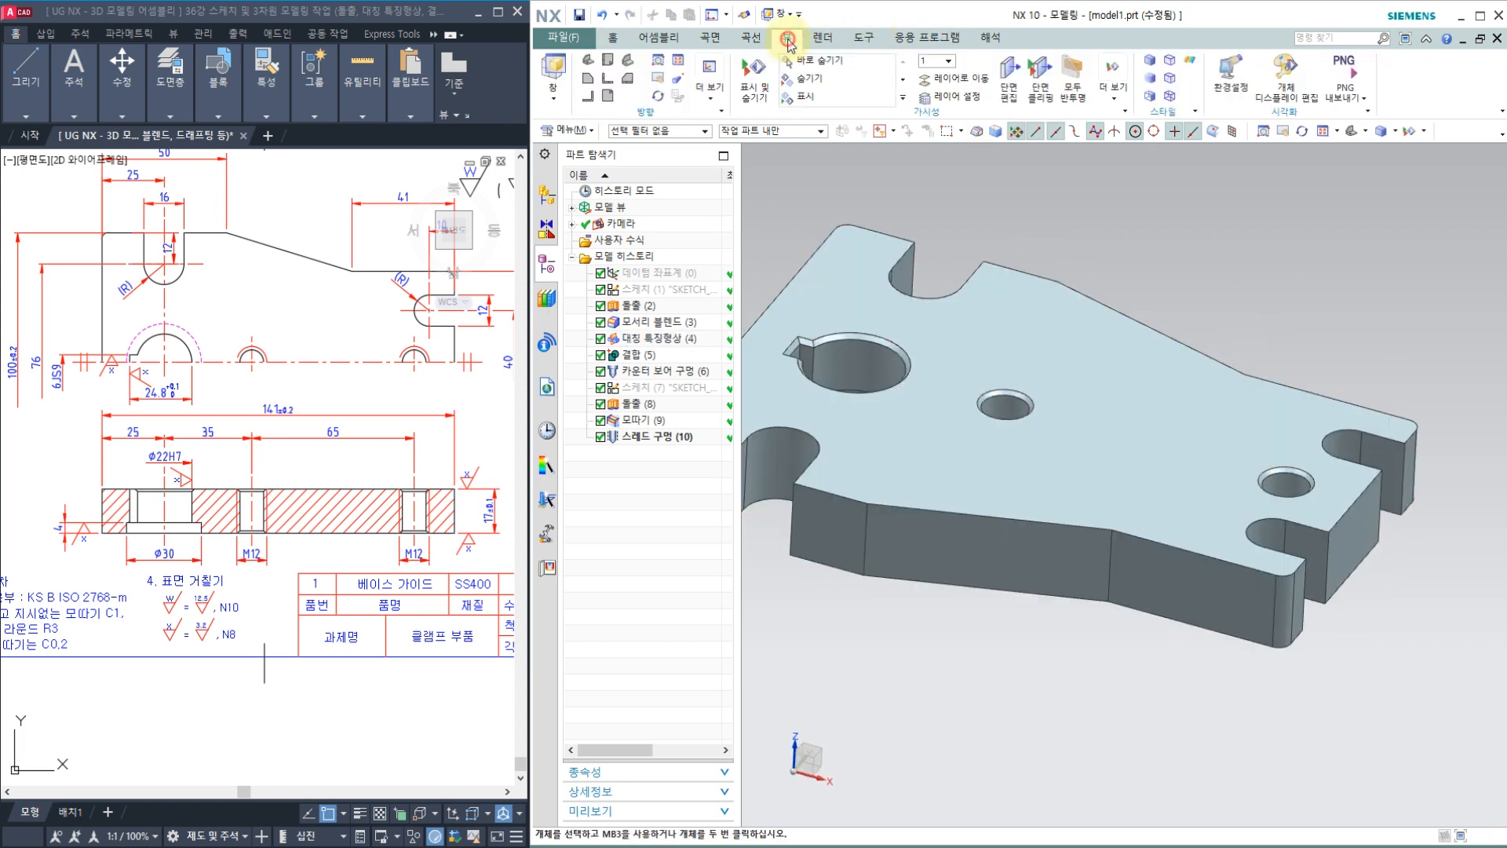
{"action": "left_click", "coordinate": [1009, 78]}
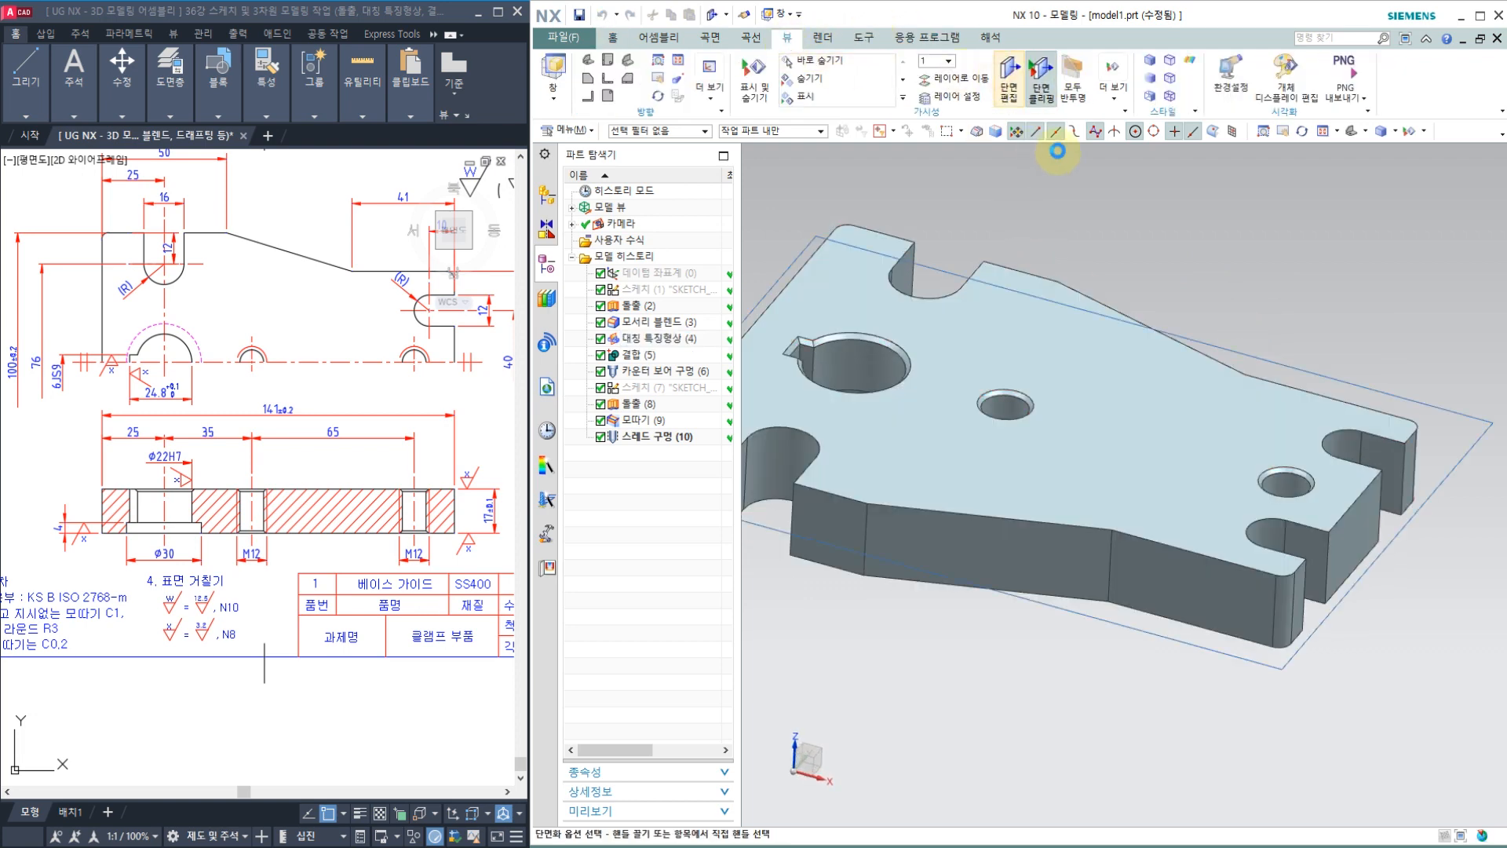
{"action": "left_click", "coordinate": [468, 189]}
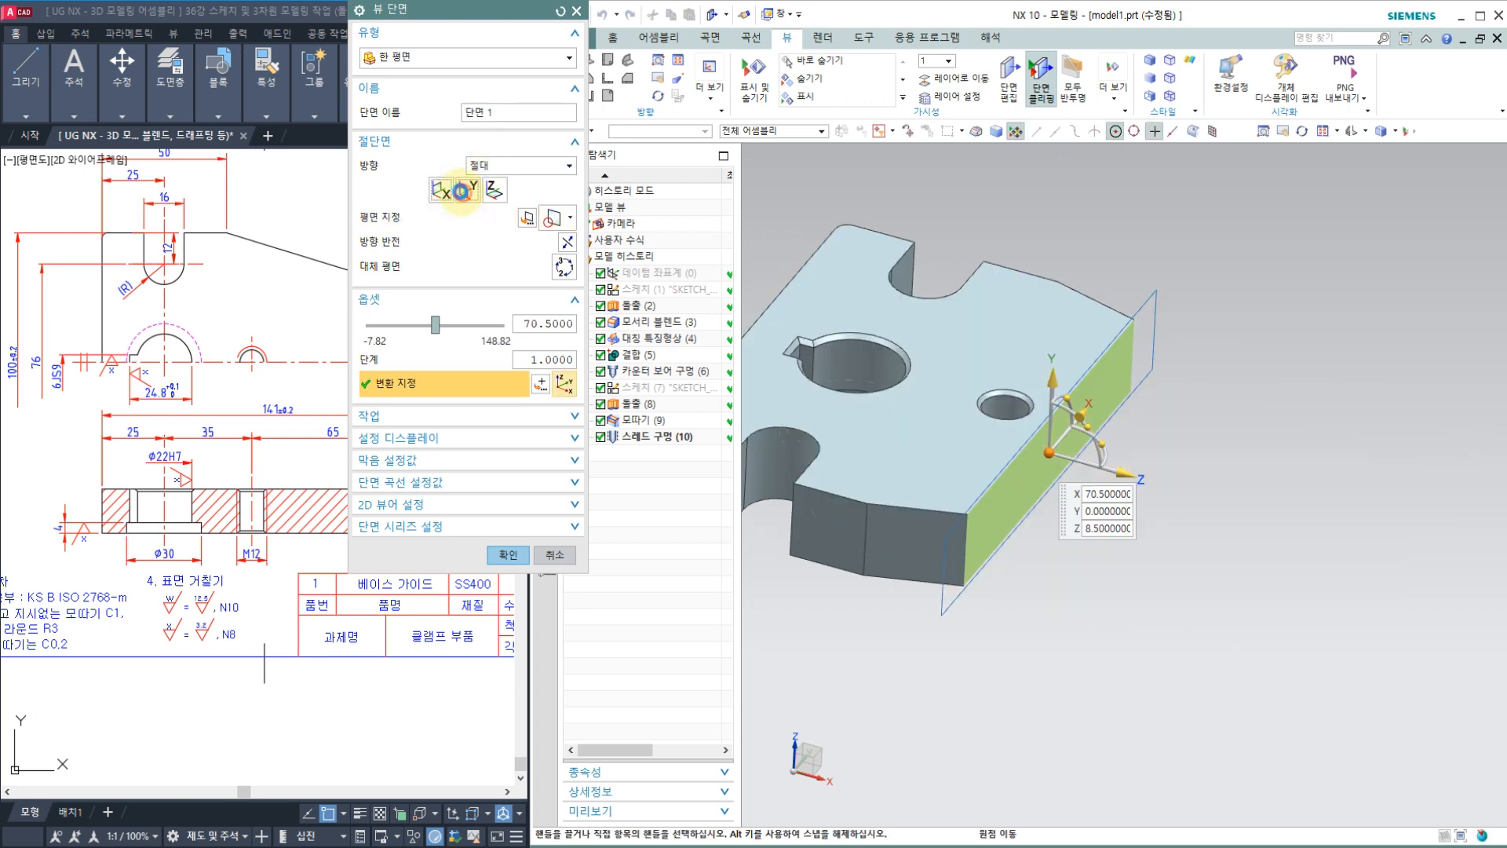
{"action": "middle_click_drag", "start_coordinate": [1059, 619], "coordinate": [1053, 593]}
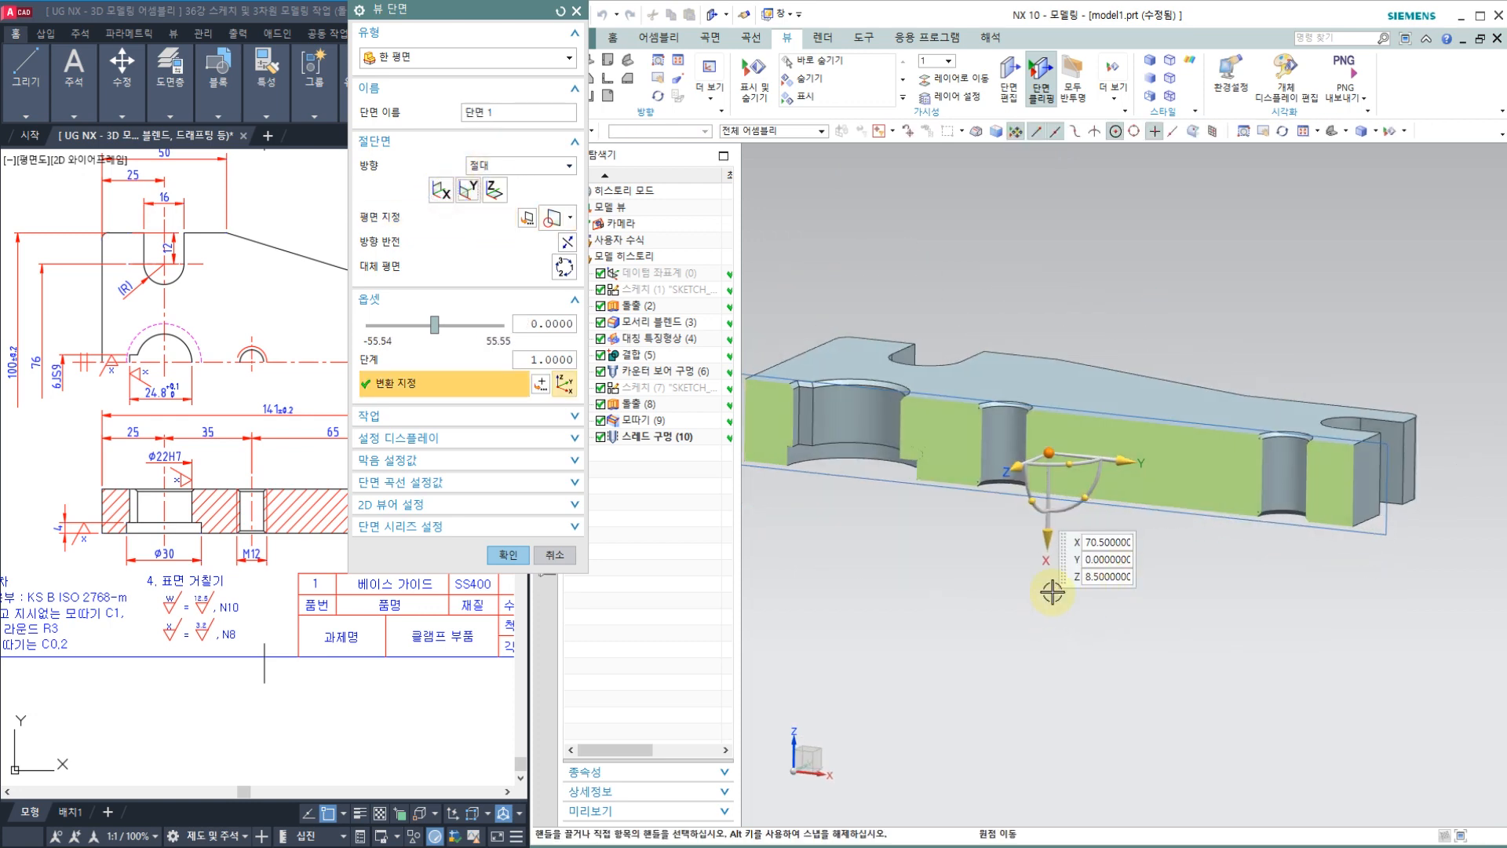
{"action": "key", "text": "F8"}
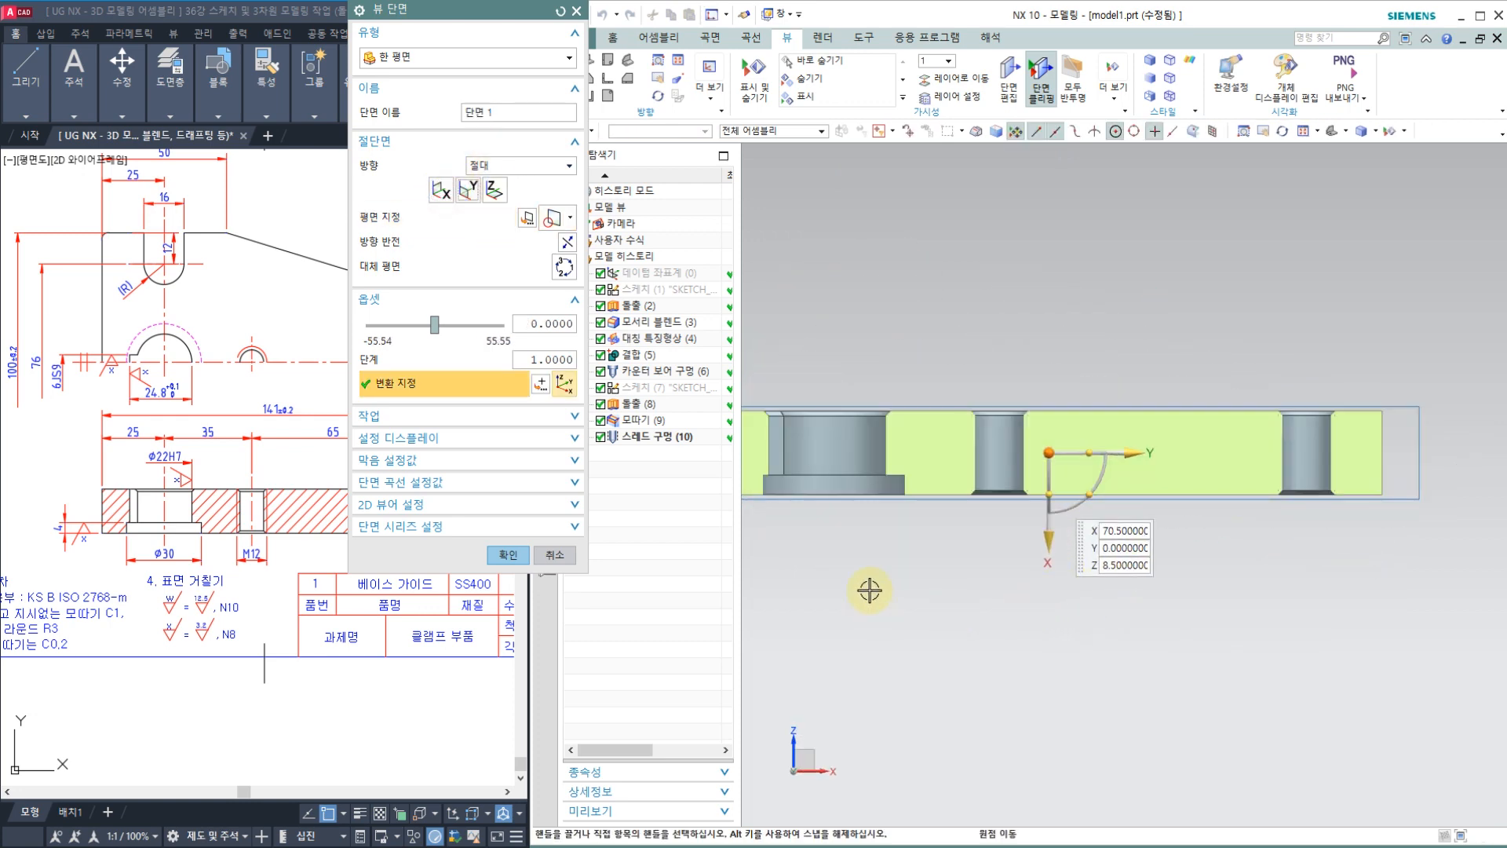
{"action": "scroll", "coordinate": [903, 457], "scroll_direction": "up", "scroll_amount": 1}
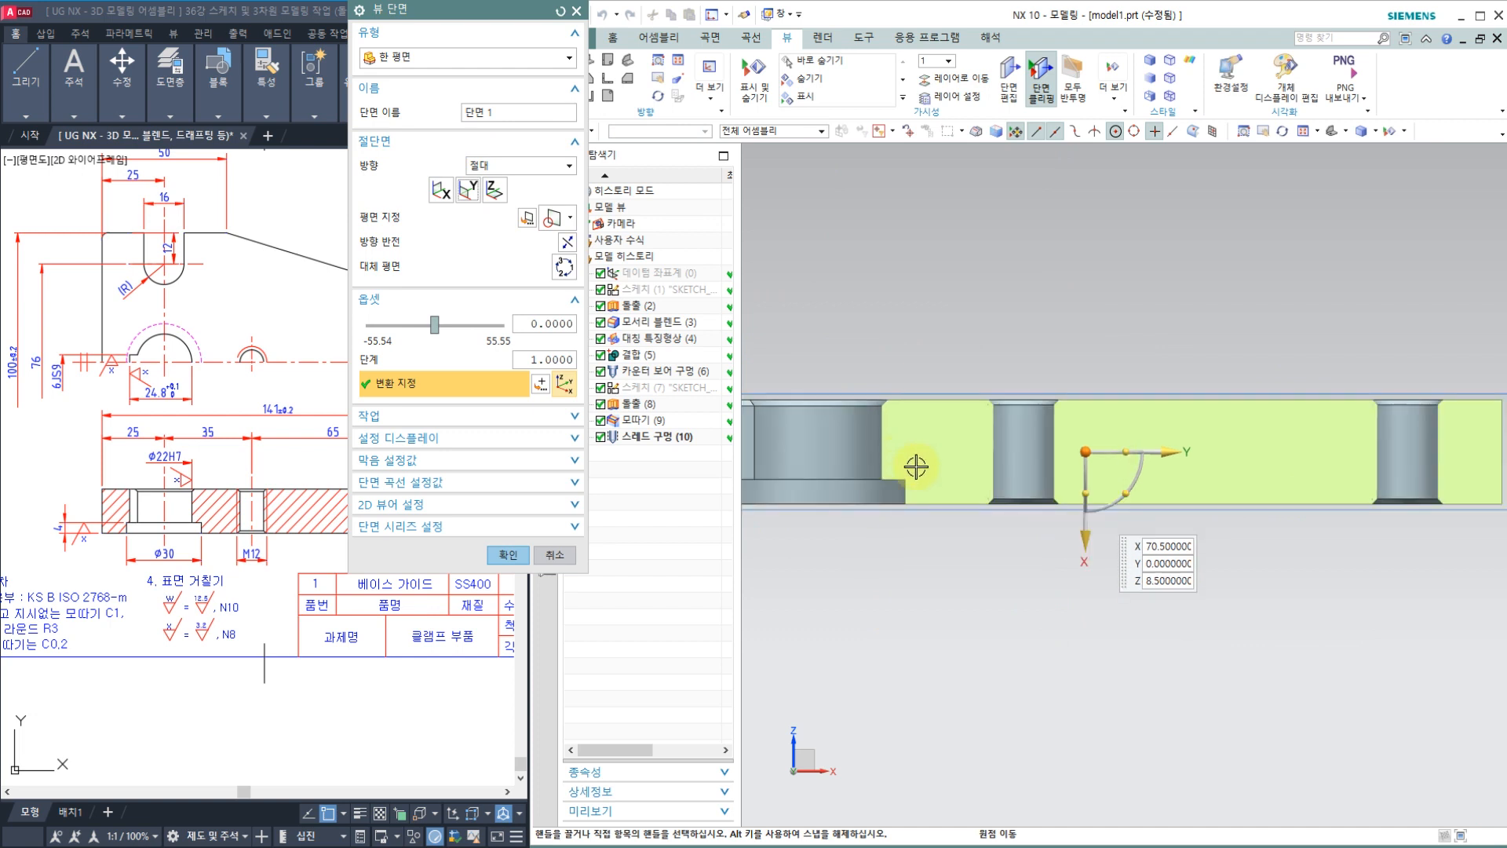
{"action": "left_click", "coordinate": [562, 555]}
Save the part file.
{"action": "middle_click_drag", "start_coordinate": [1100, 236], "coordinate": [947, 118]}
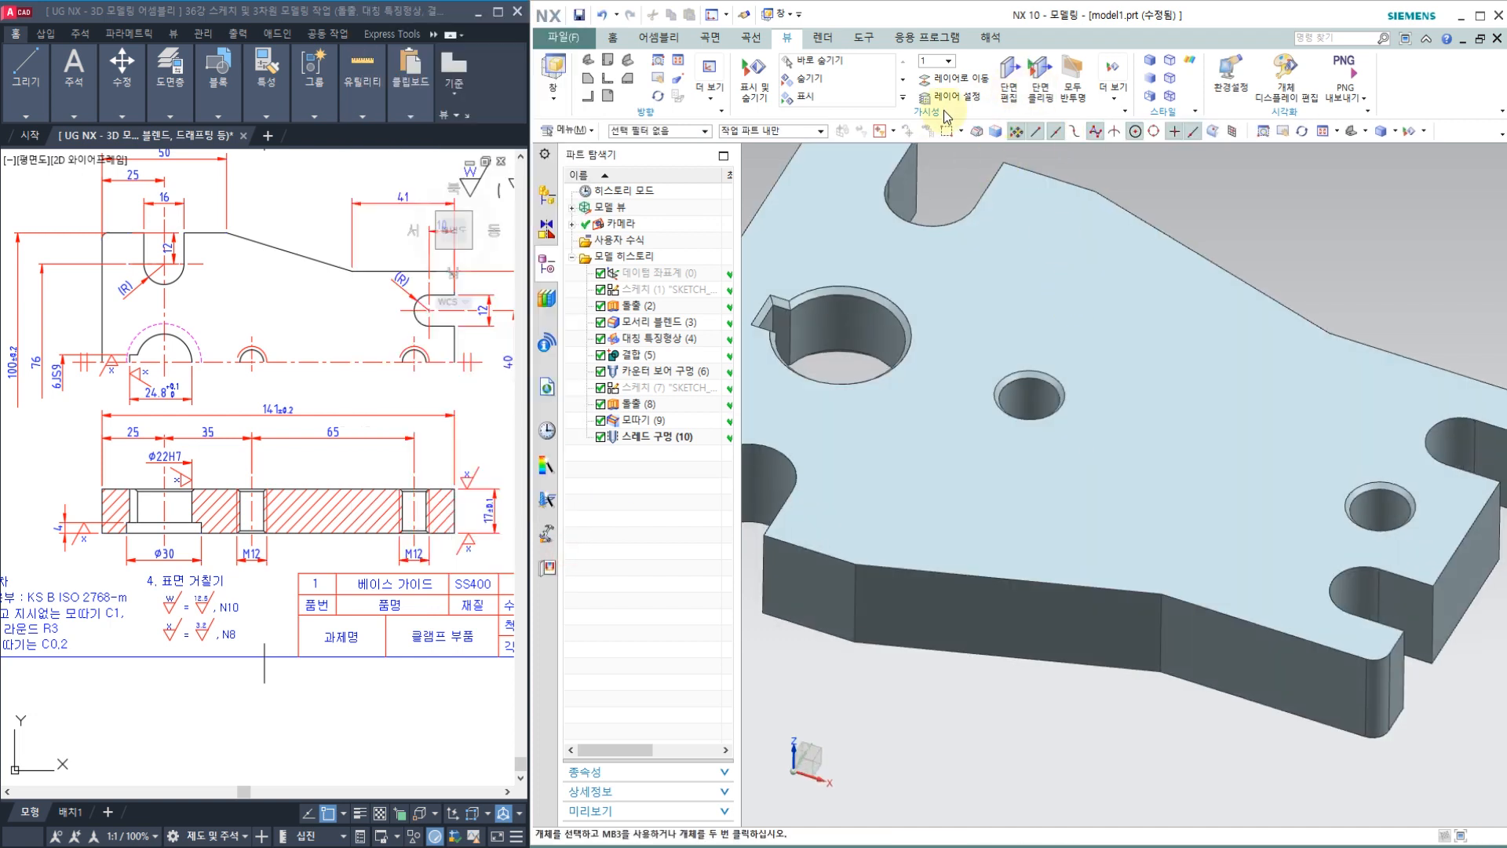
{"action": "left_click", "coordinate": [580, 16]}
{"action": "left_click", "coordinate": [1375, 387]}
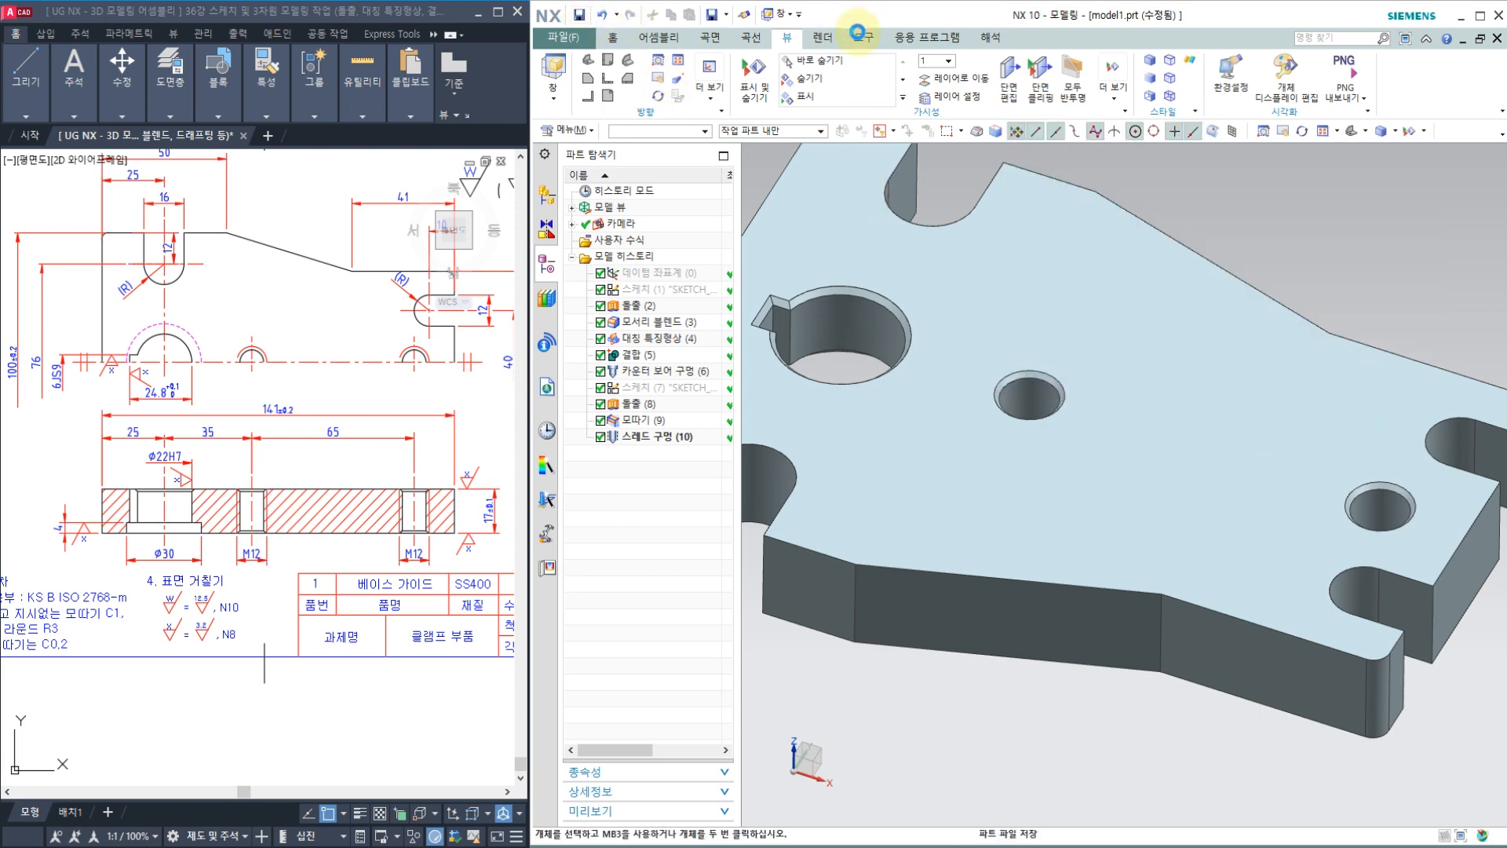
Switch to the Drafting application and create a standard-size 1:1 drawing sheet, Sheet 1, leaving the view creation wizard without adding views.
{"action": "left_click", "coordinate": [916, 43]}
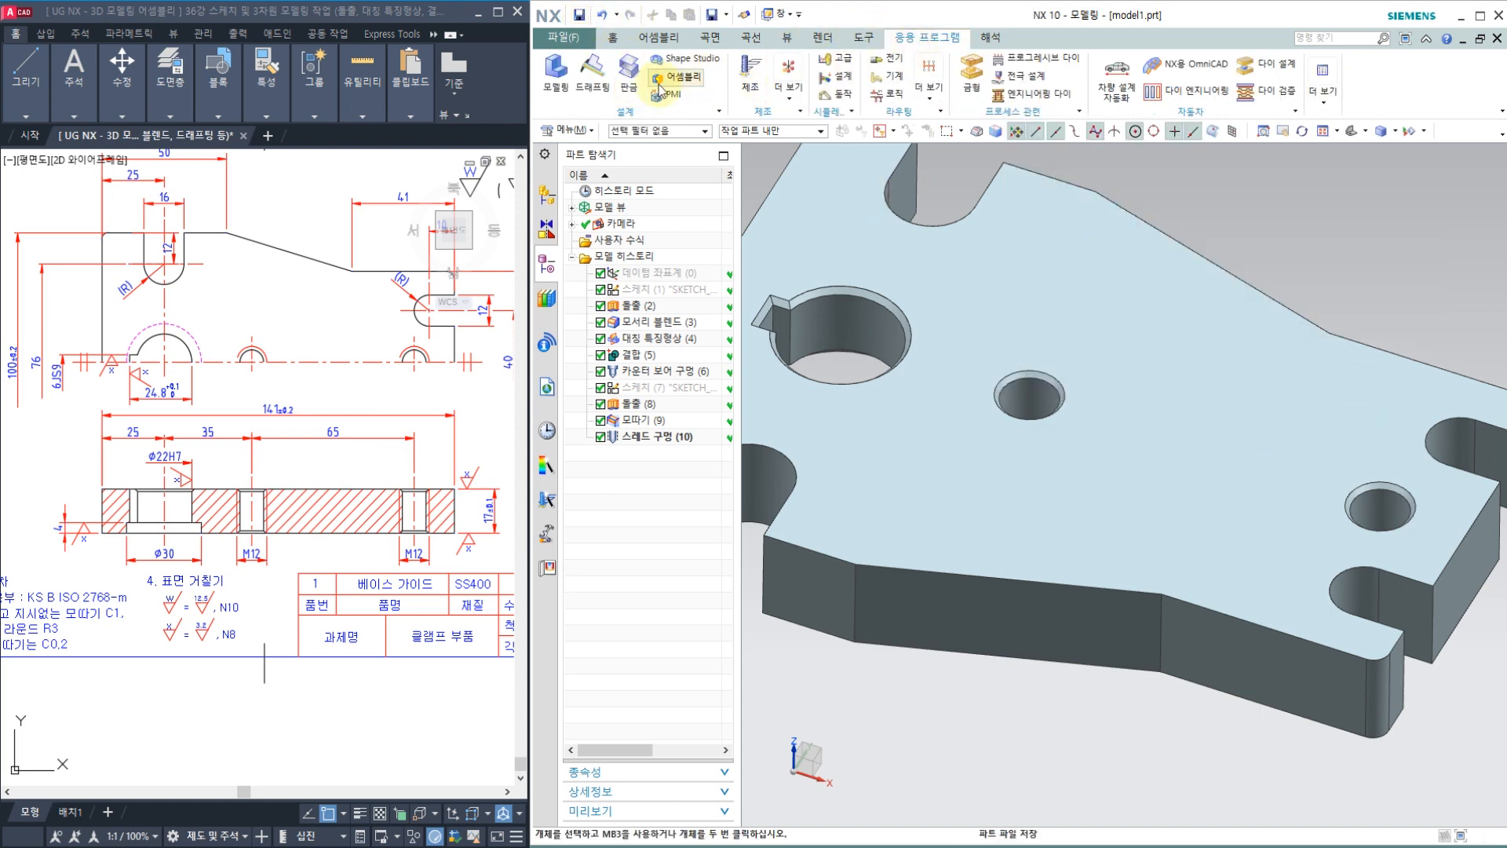
{"action": "left_click", "coordinate": [592, 75]}
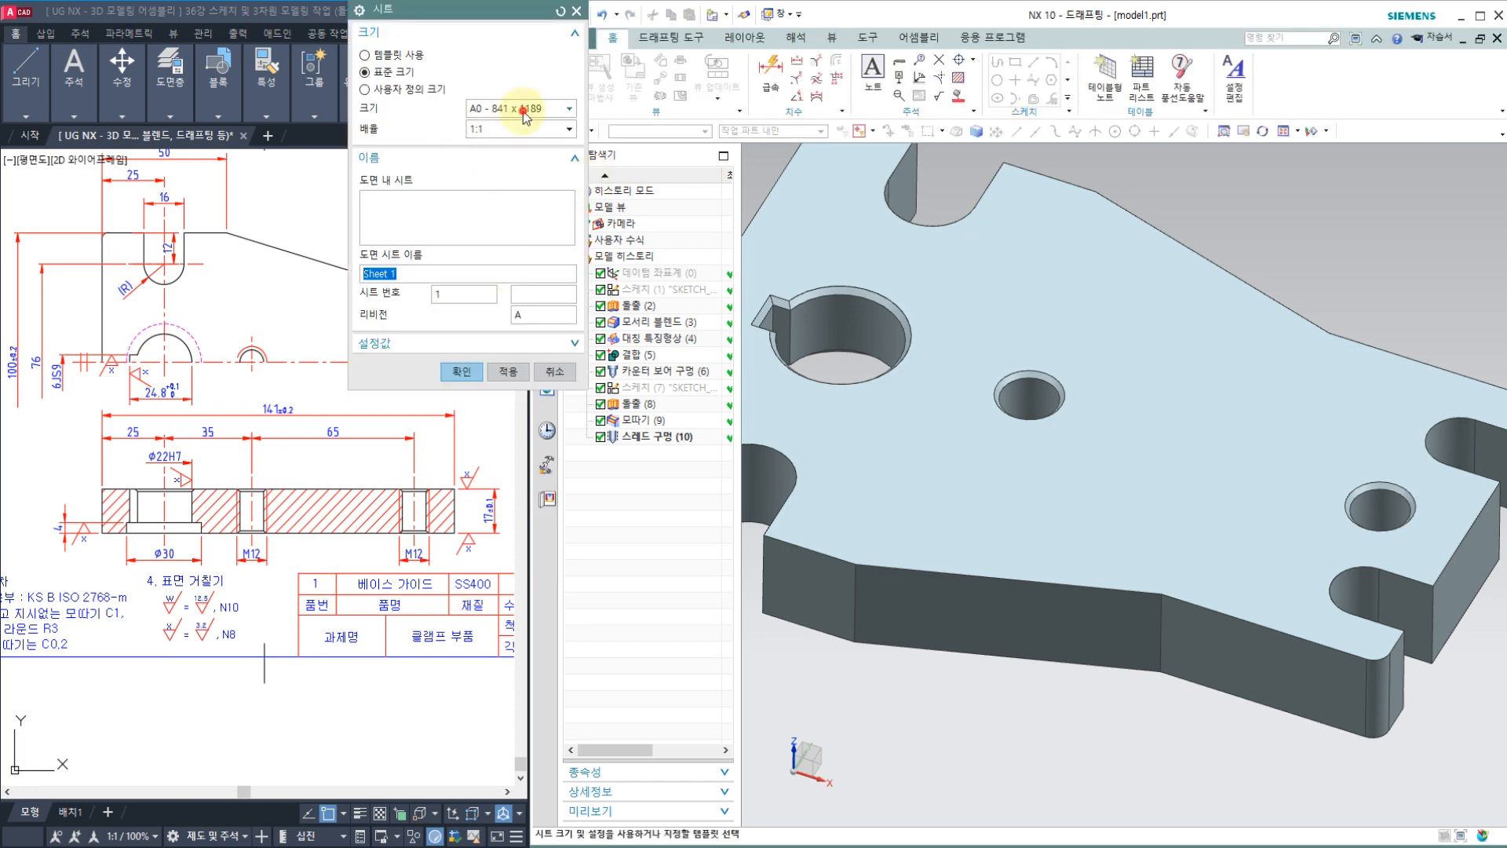
{"action": "left_click", "coordinate": [519, 109]}
{"action": "left_click", "coordinate": [514, 141]}
{"action": "left_click", "coordinate": [464, 371]}
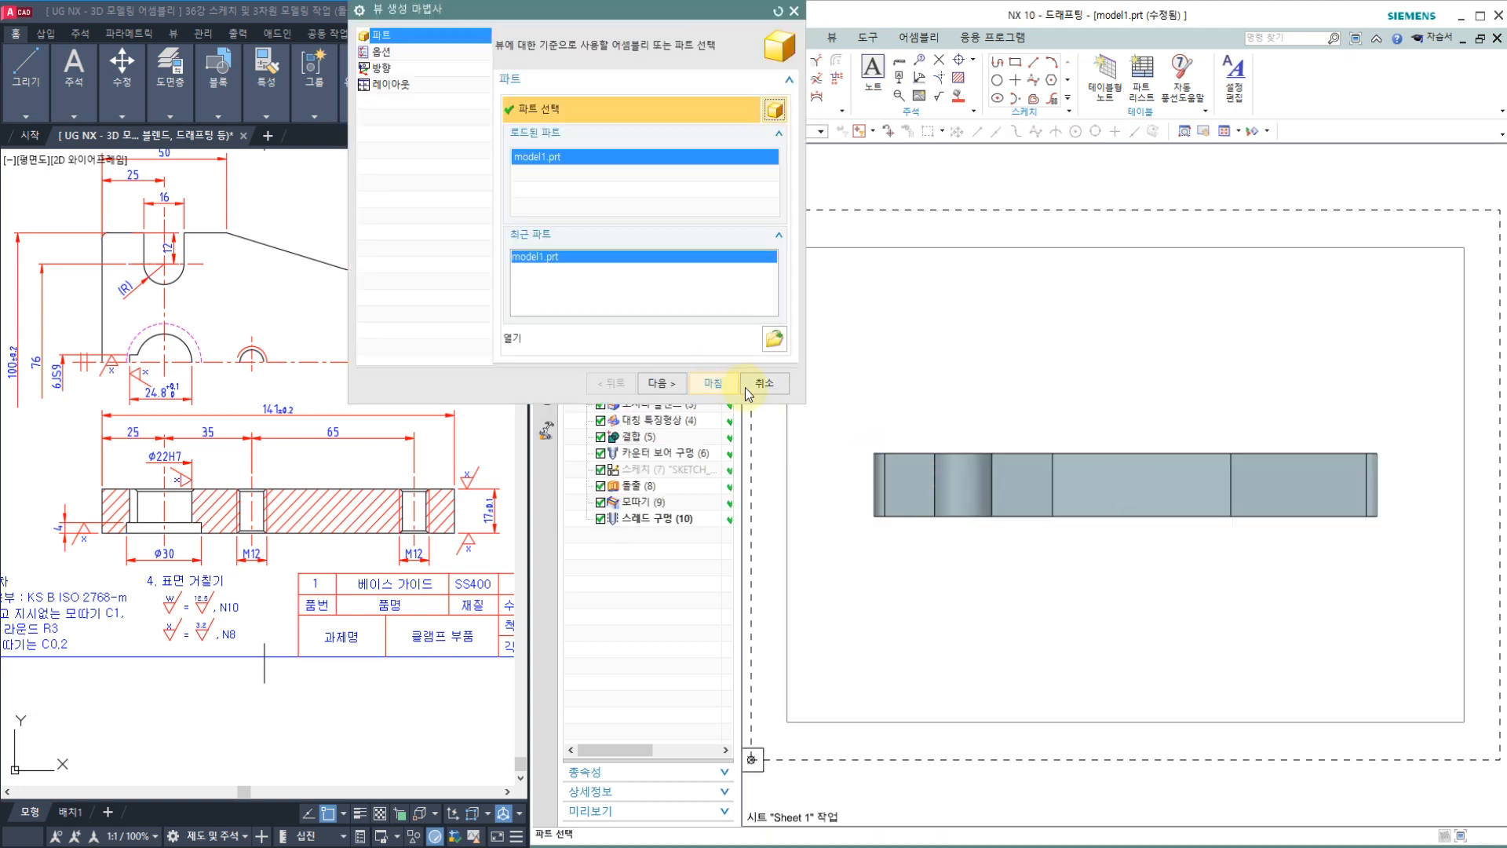
{"action": "left_click", "coordinate": [710, 382]}
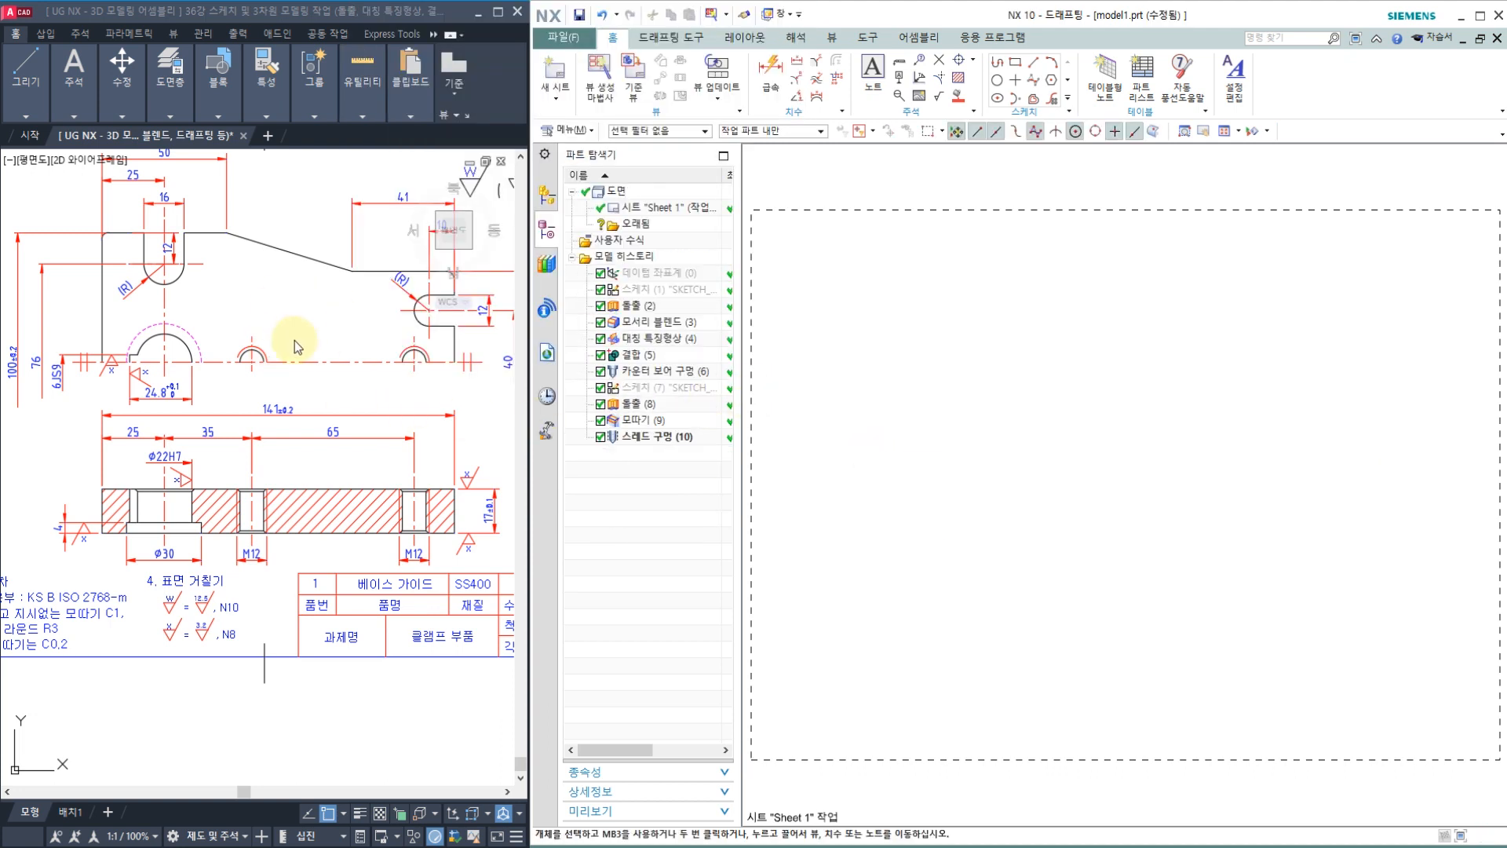
Place a top base view of the plate on the sheet without adding any projected views.
{"action": "left_click", "coordinate": [634, 78]}
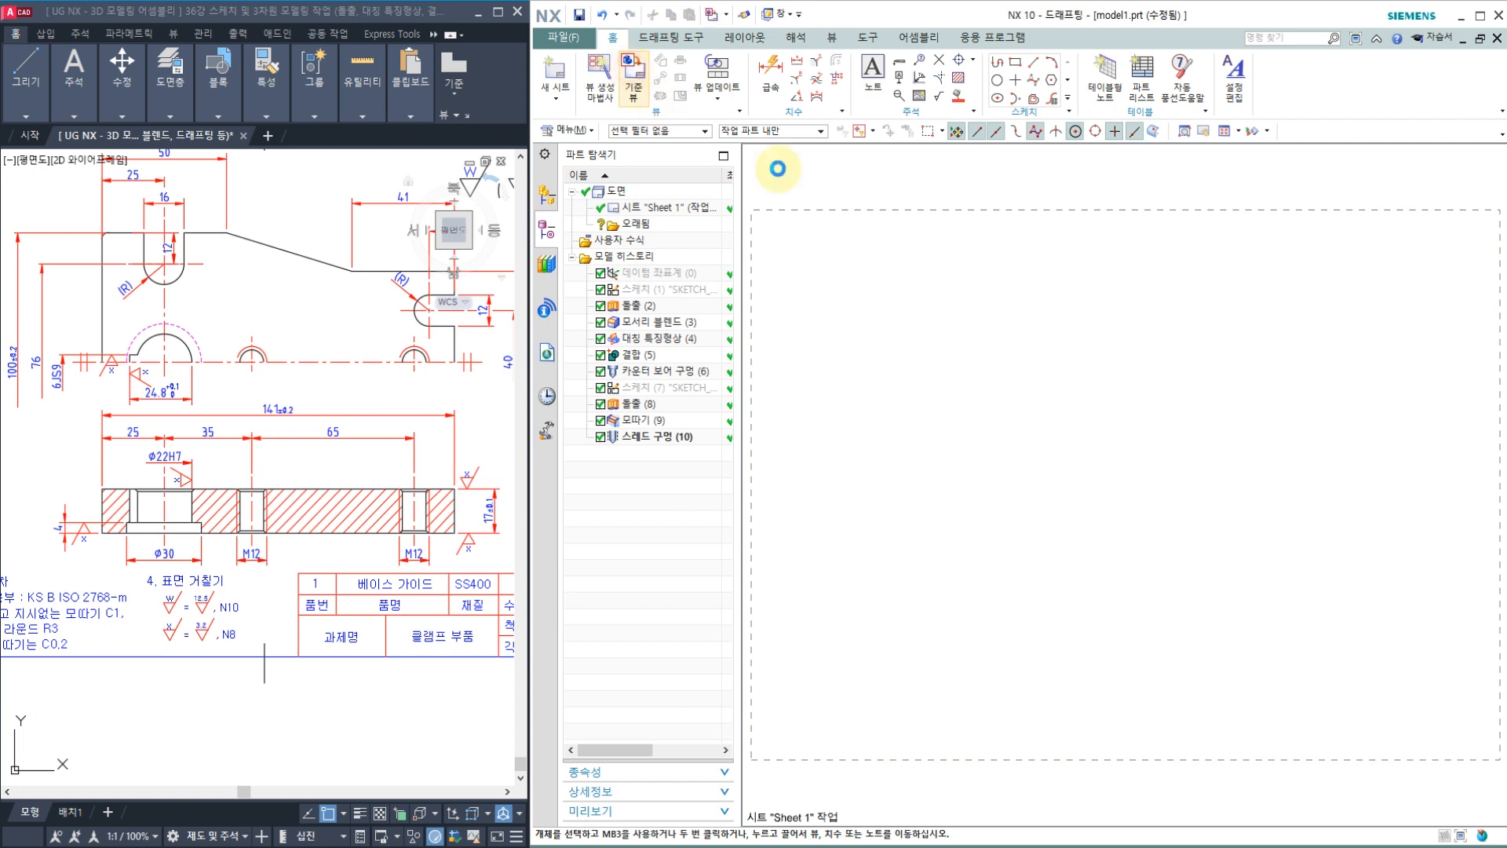
{"action": "left_click", "coordinate": [1010, 393]}
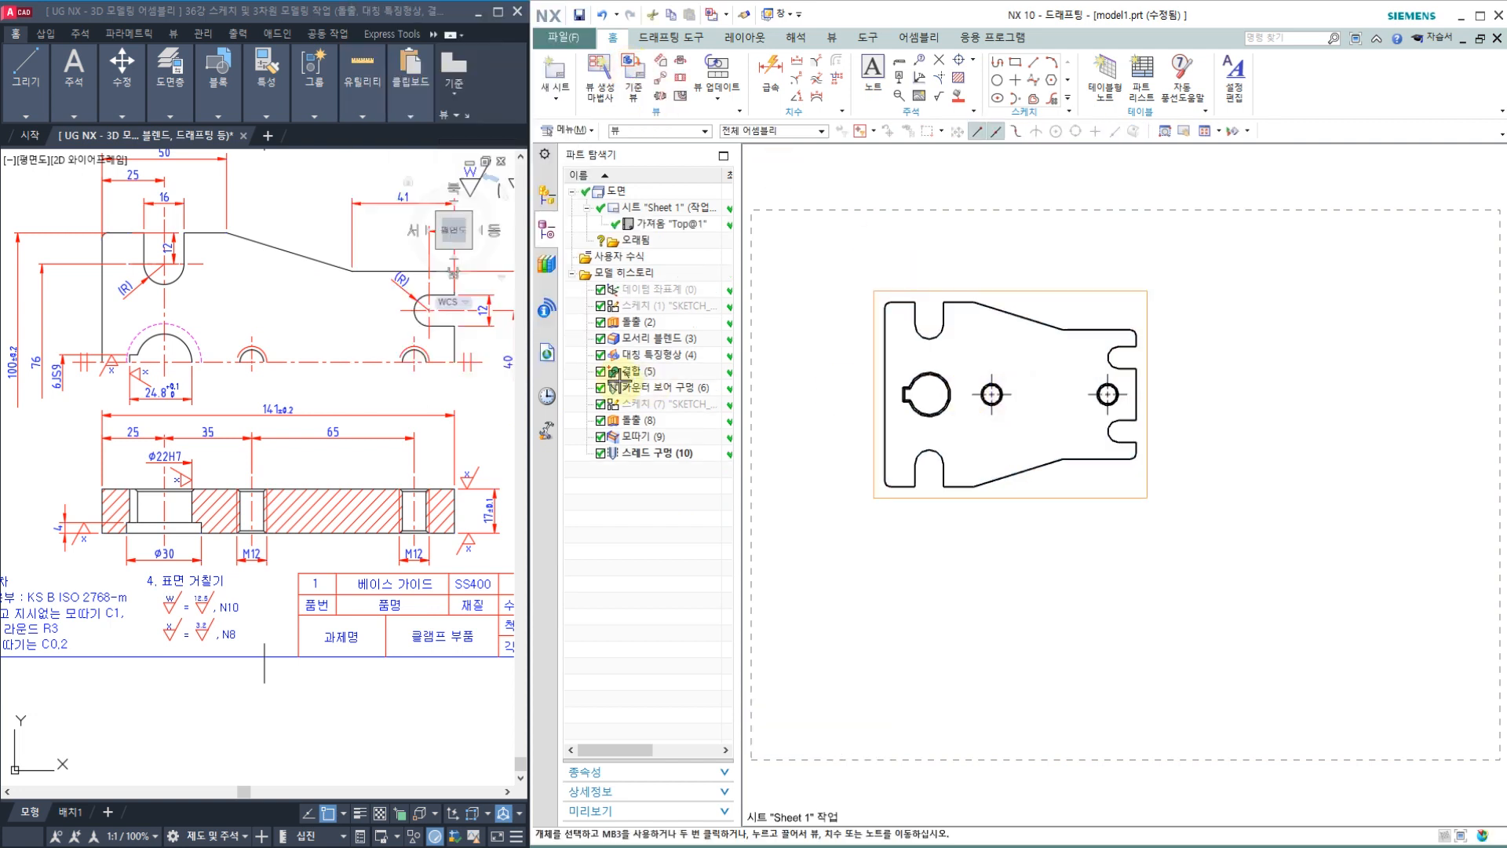
{"action": "left_click", "coordinate": [555, 442]}
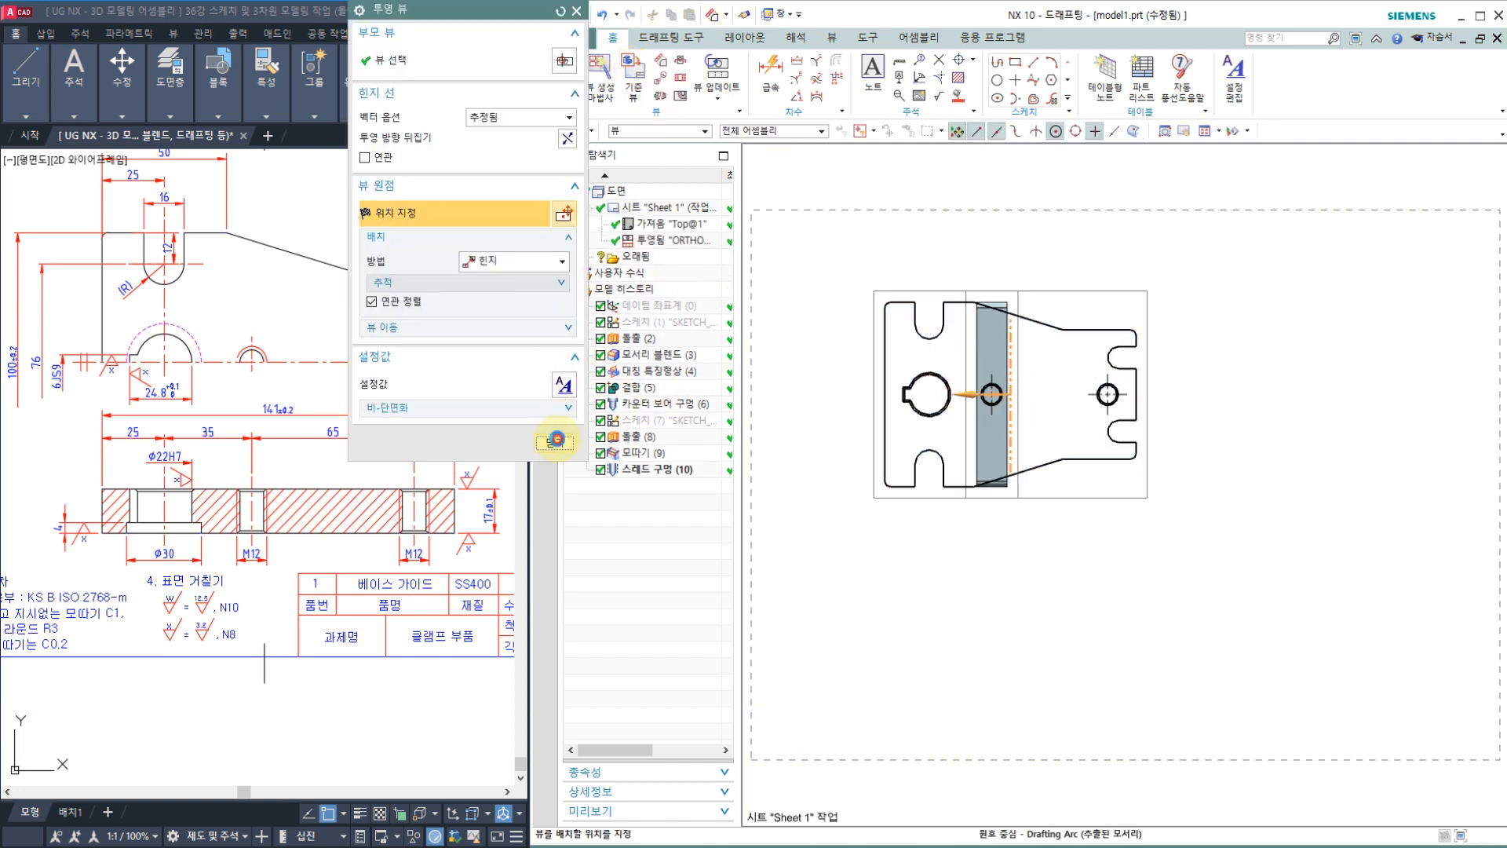
Create section view A-A through the center of the keyed bore and place it directly below the top view.
{"action": "left_click", "coordinate": [680, 79]}
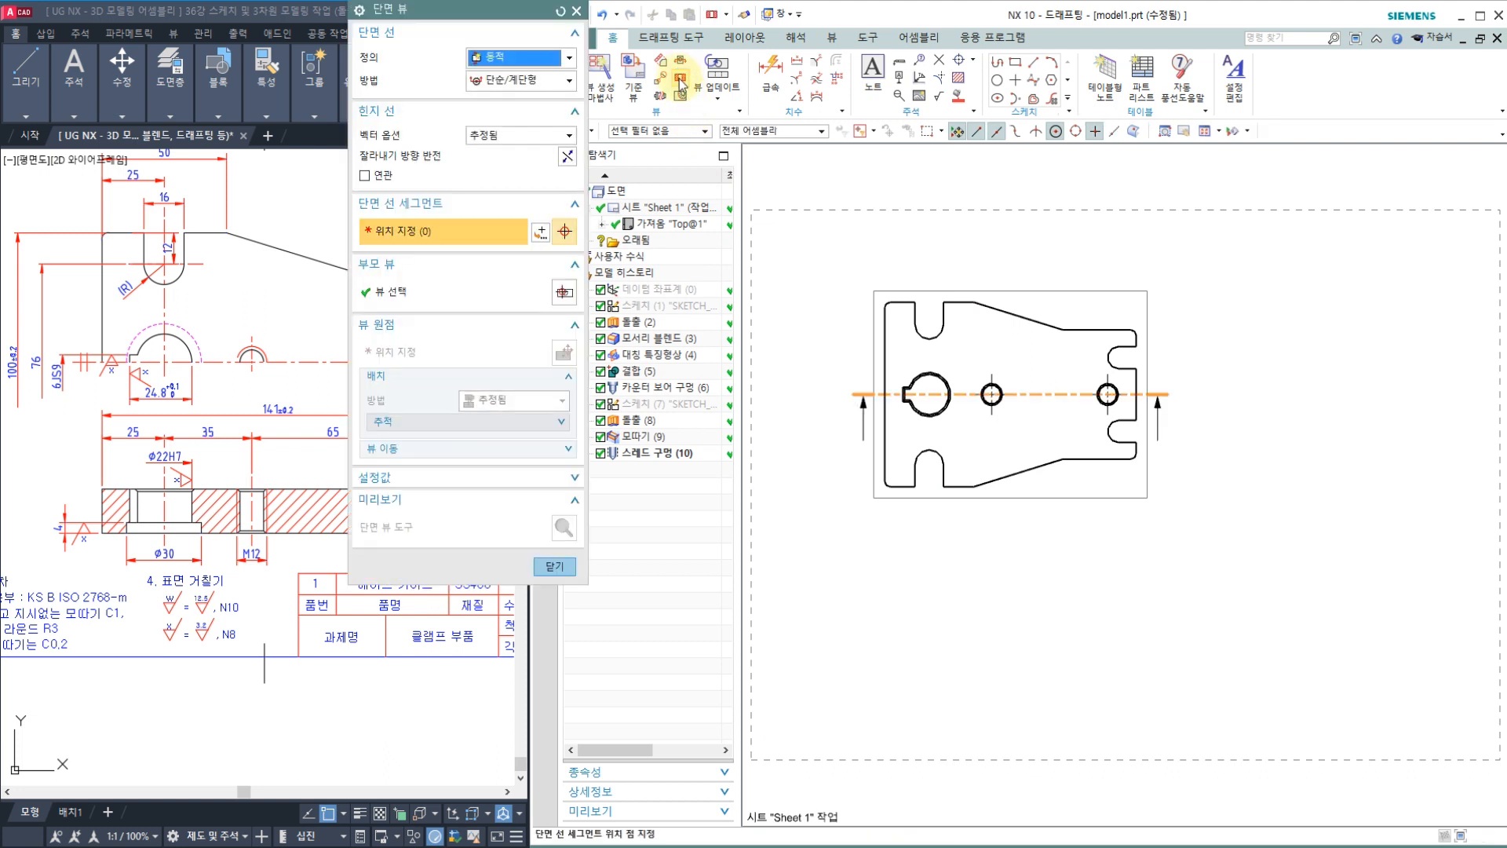
{"action": "scroll", "coordinate": [967, 428], "scroll_direction": "up", "scroll_amount": 2}
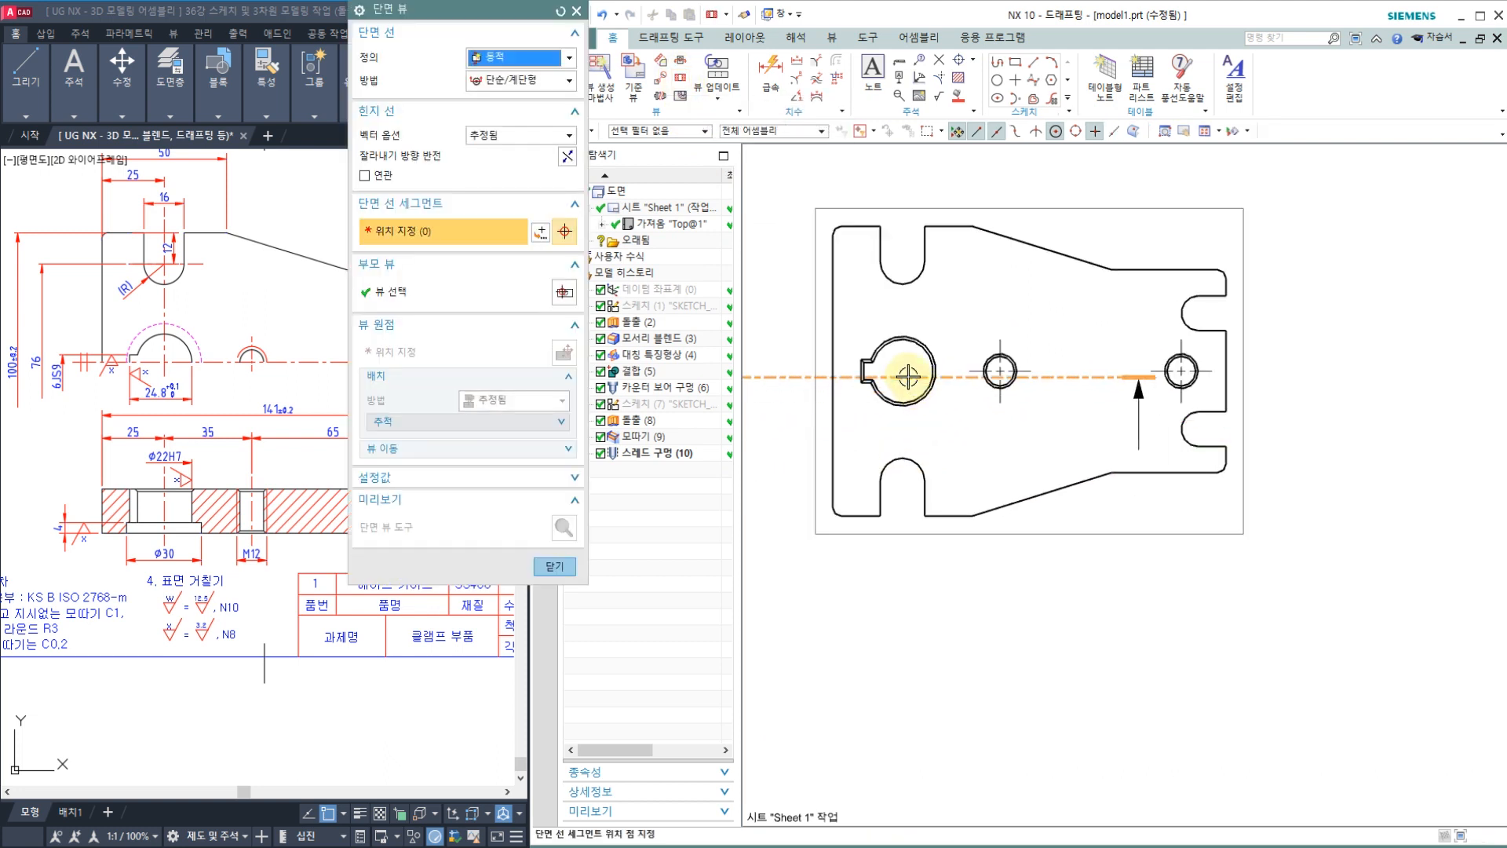
{"action": "left_click", "coordinate": [908, 377]}
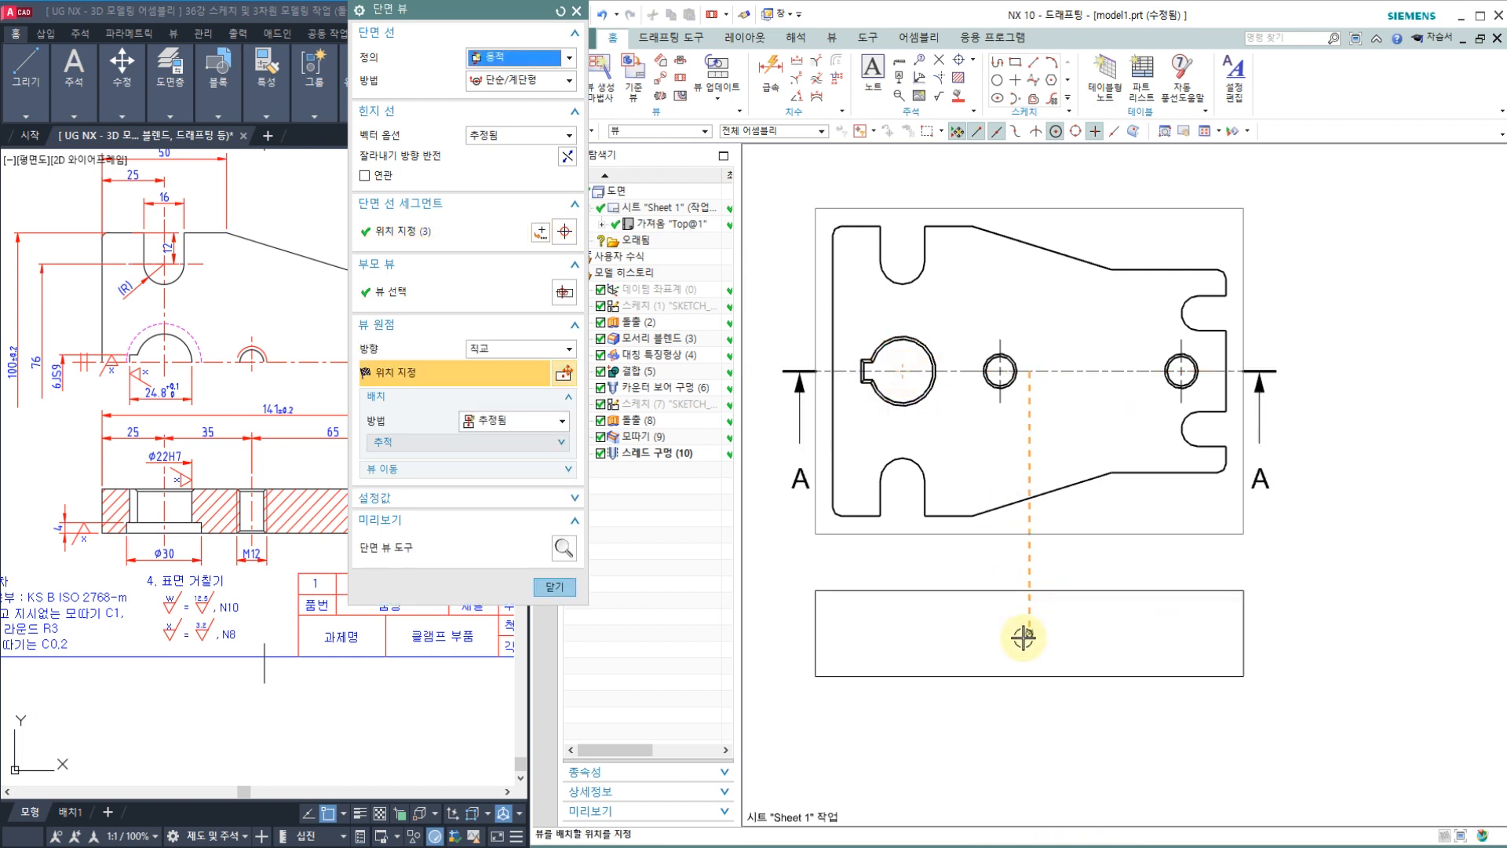
{"action": "left_click", "coordinate": [1032, 611]}
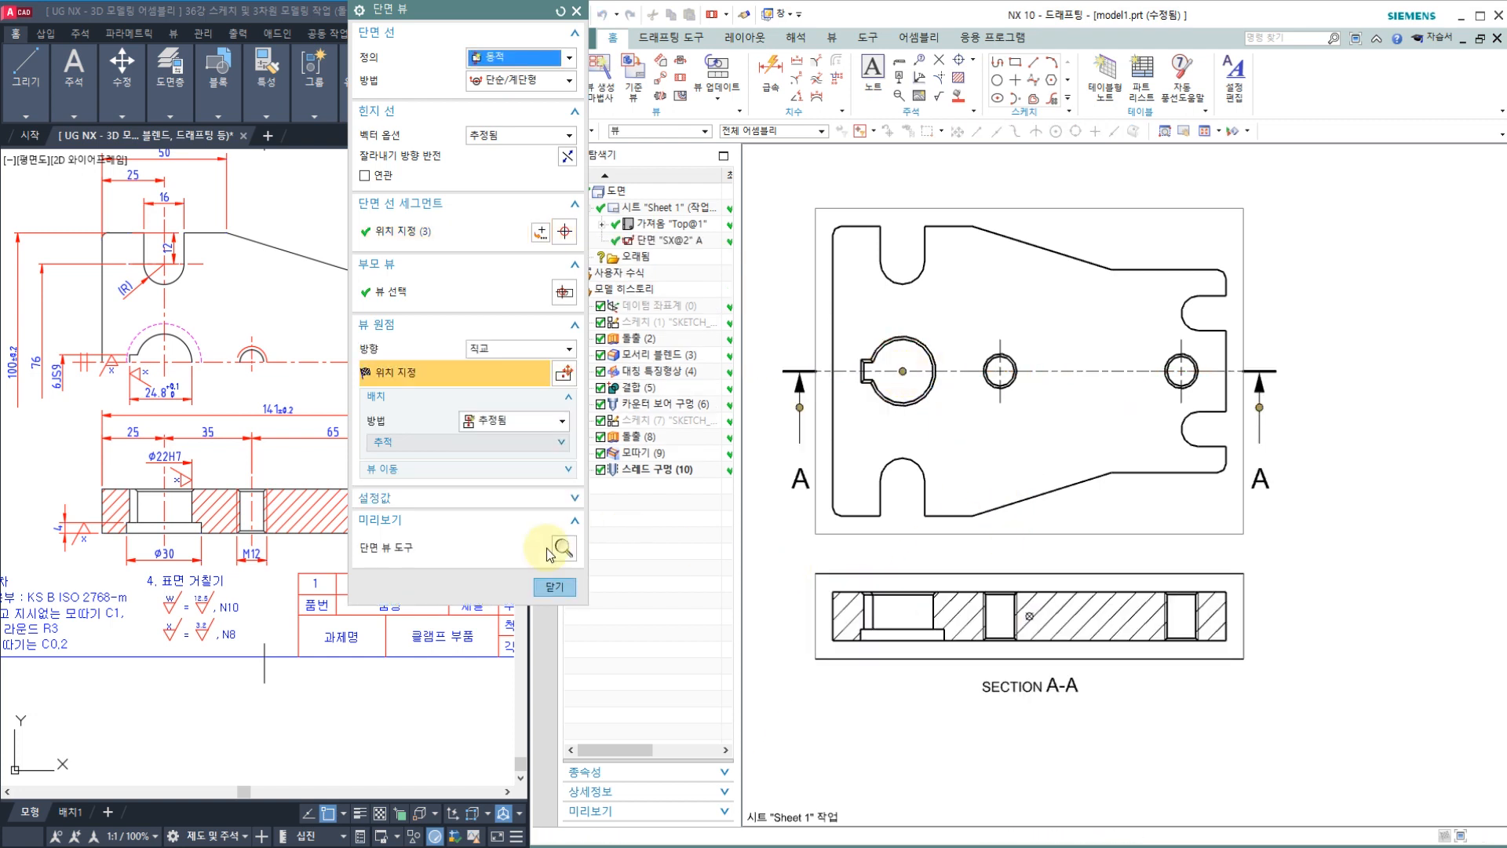
{"action": "left_click", "coordinate": [554, 586]}
Examine the counterbored hole and the adjacent M12 hole in section A-A, checking the thread lines and the chamfers at both ends.
{"action": "scroll", "coordinate": [942, 644], "scroll_direction": "up", "scroll_amount": 2}
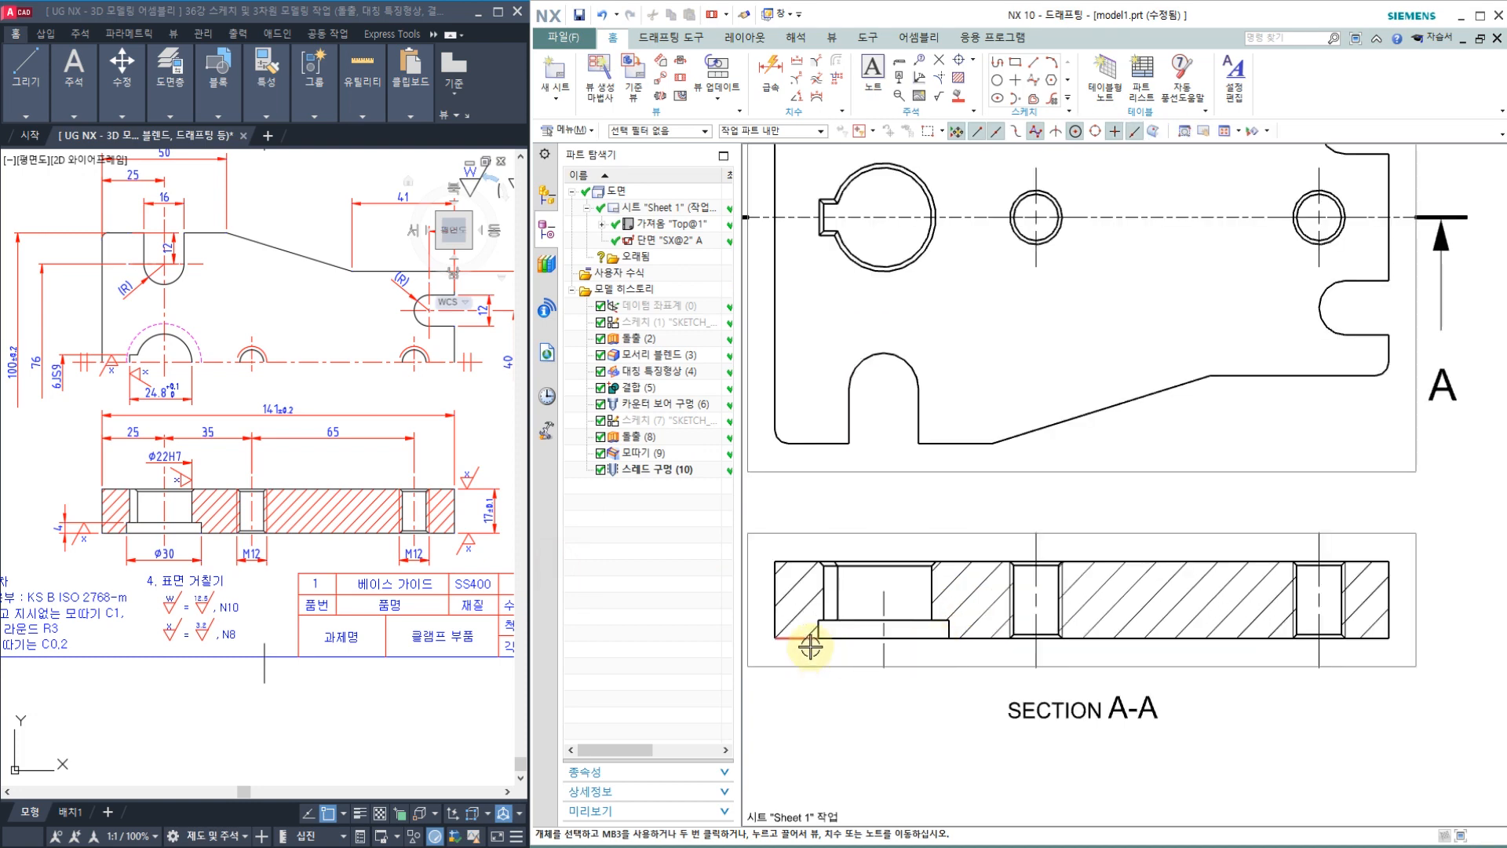
{"action": "scroll", "coordinate": [811, 646], "scroll_direction": "up", "scroll_amount": 3}
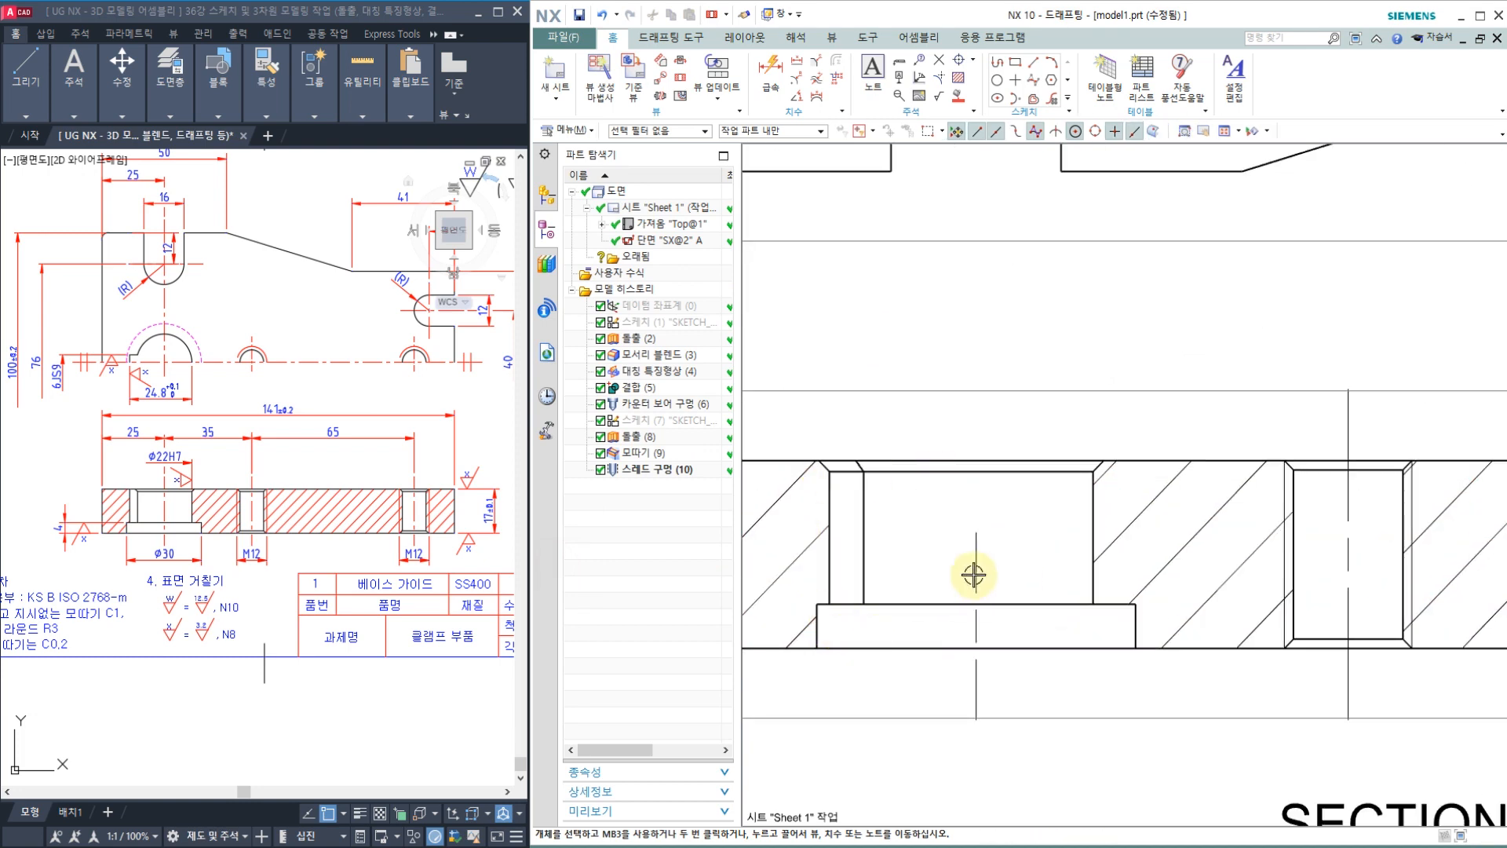
{"action": "scroll", "coordinate": [974, 575], "scroll_direction": "down", "scroll_amount": 3}
{"action": "scroll", "coordinate": [1013, 585], "scroll_direction": "up", "scroll_amount": 1}
{"action": "scroll", "coordinate": [1005, 610], "scroll_direction": "up", "scroll_amount": 3}
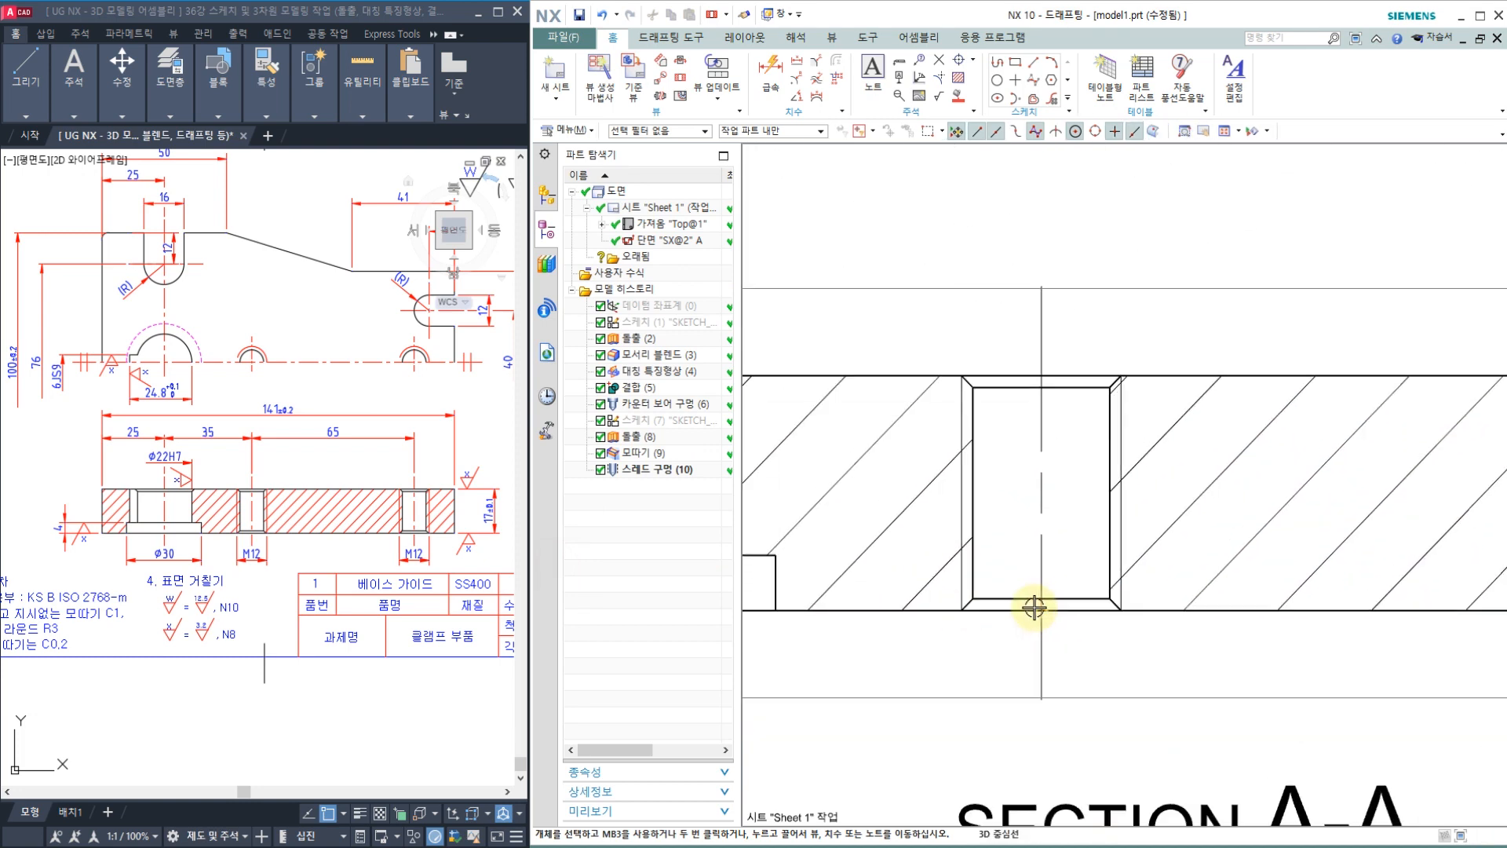
{"action": "scroll", "coordinate": [997, 550], "scroll_direction": "up", "scroll_amount": 1}
{"action": "scroll", "coordinate": [947, 494], "scroll_direction": "up", "scroll_amount": 1}
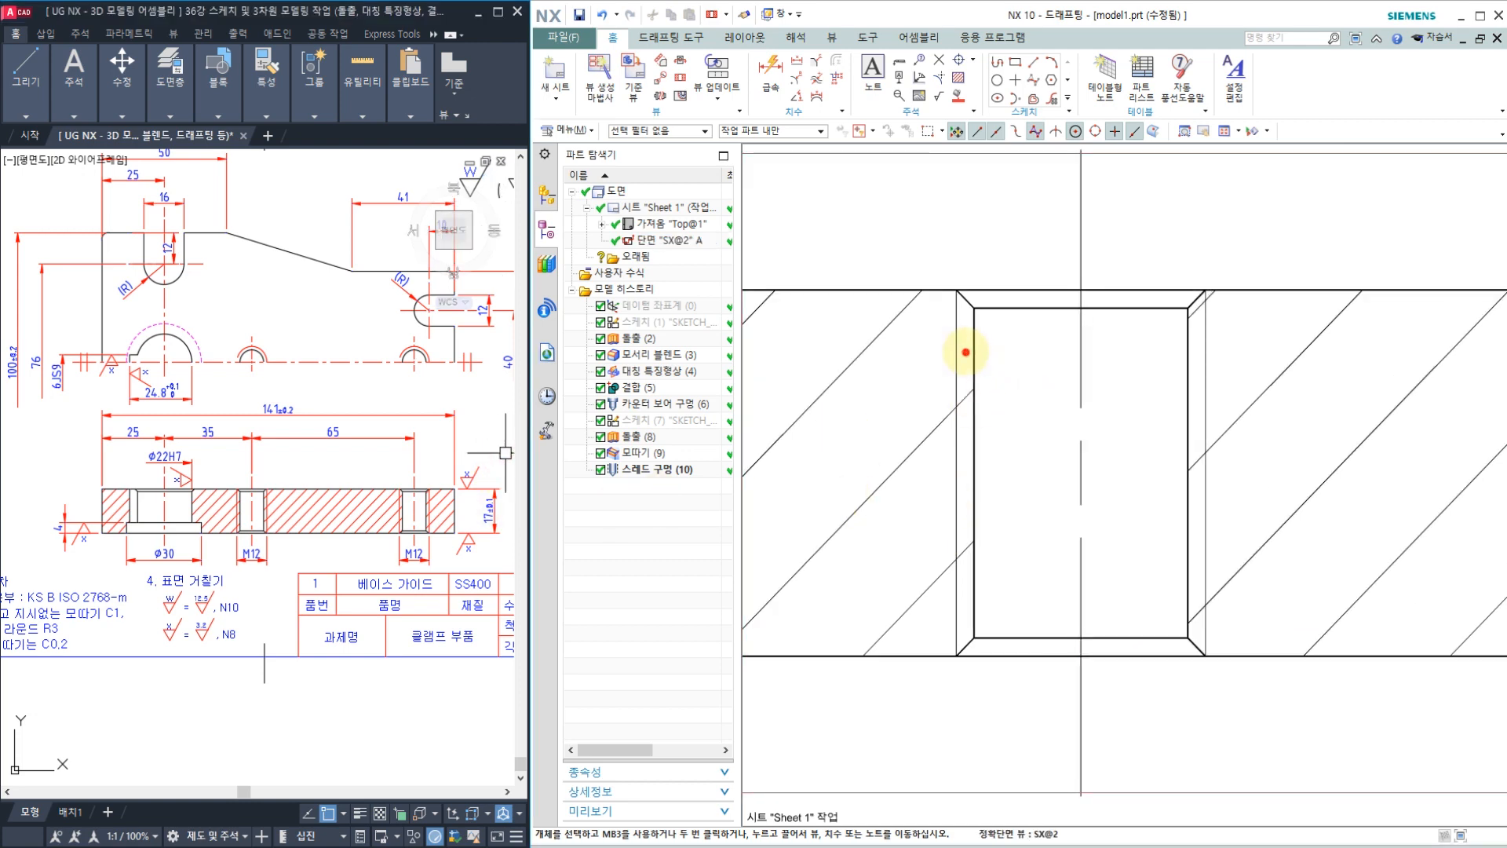
{"action": "left_click_drag", "start_coordinate": [976, 337], "coordinate": [978, 502]}
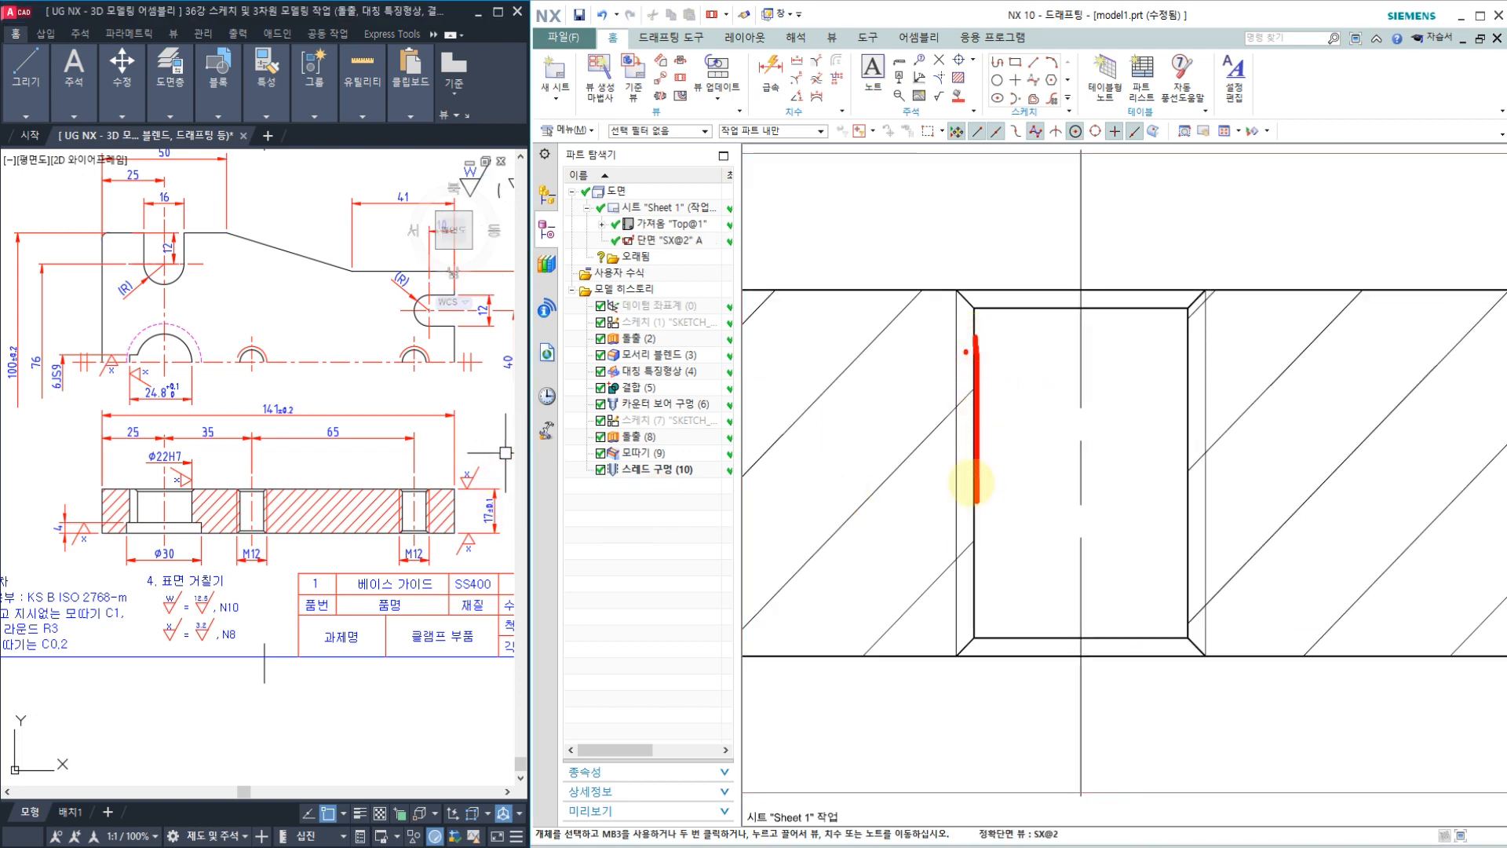
{"action": "left_click_drag", "start_coordinate": [955, 385], "coordinate": [965, 506]}
{"action": "left_click", "coordinate": [978, 310]}
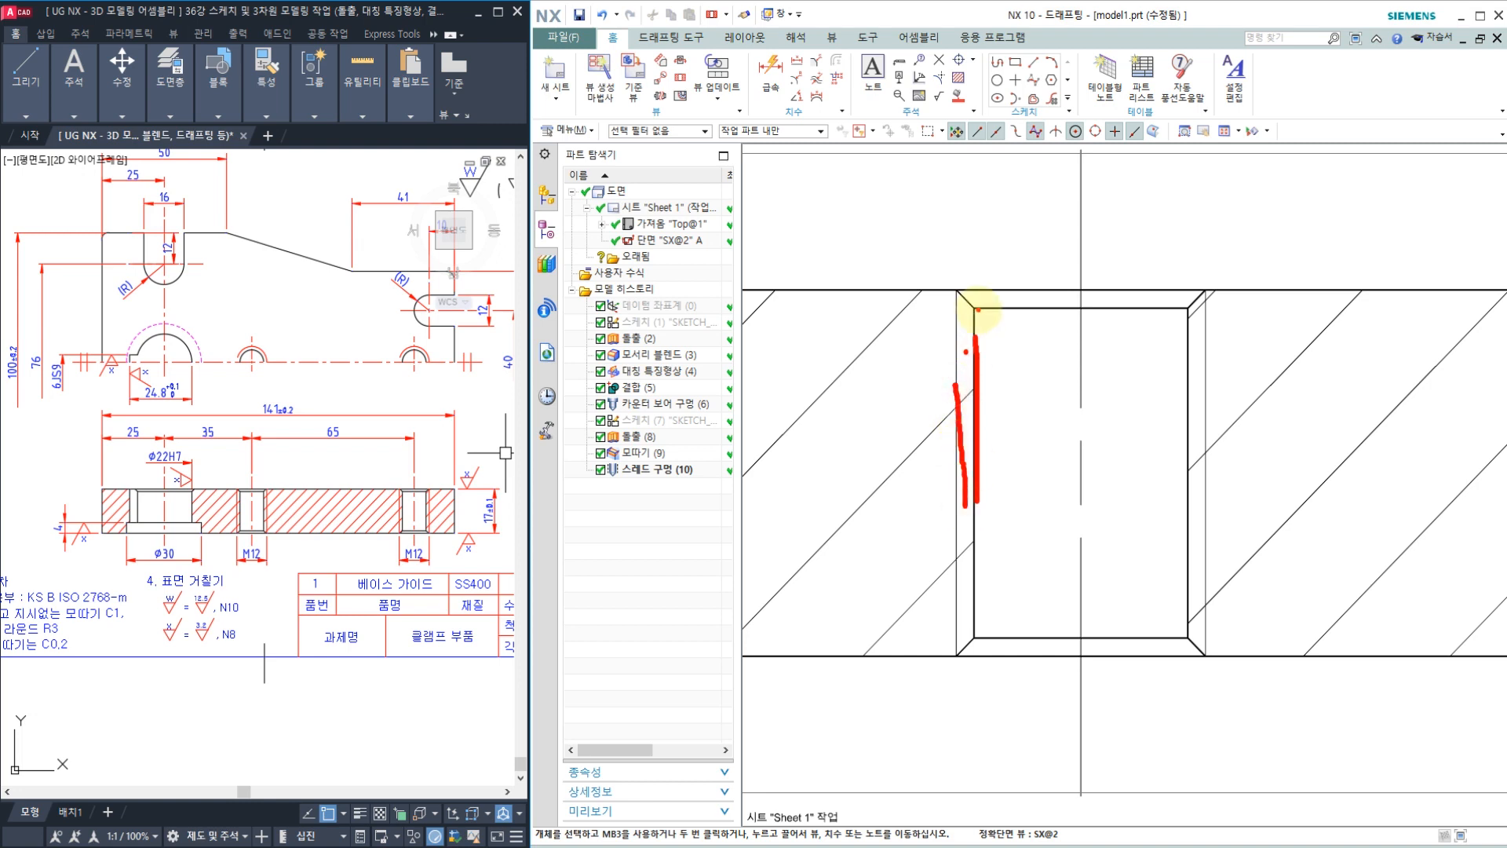
{"action": "left_click_drag", "start_coordinate": [953, 302], "coordinate": [985, 320]}
{"action": "left_click_drag", "start_coordinate": [1189, 320], "coordinate": [1184, 273]}
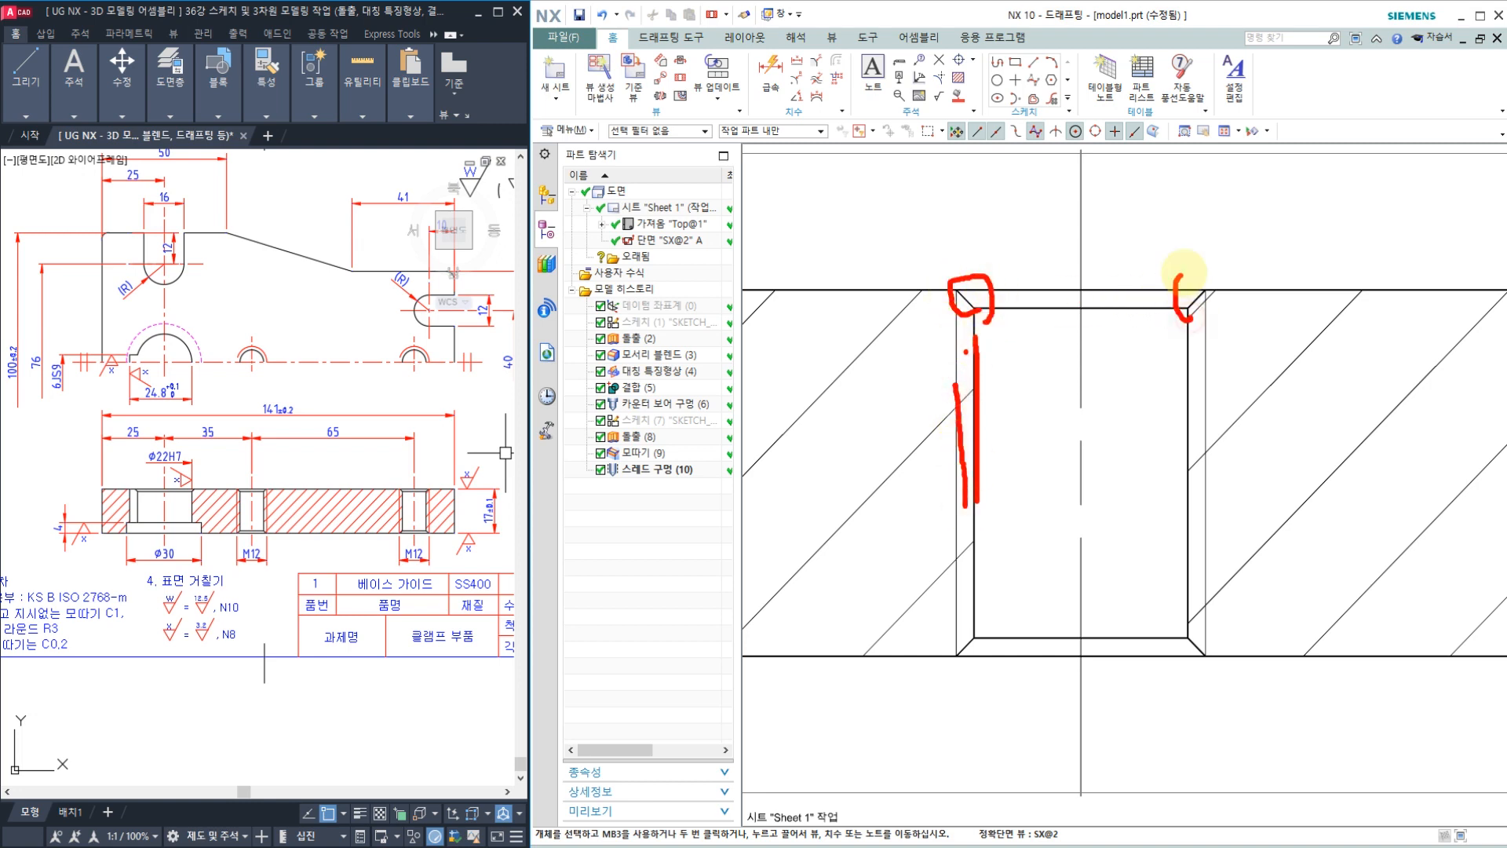
{"action": "mouse_move", "coordinate": [1193, 625]}
{"action": "left_mouse_down"}
{"action": "mouse_move", "coordinate": [1216, 630]}
{"action": "mouse_move", "coordinate": [1198, 621]}
{"action": "left_mouse_up"}
{"action": "left_click_drag", "start_coordinate": [977, 668], "coordinate": [950, 625]}
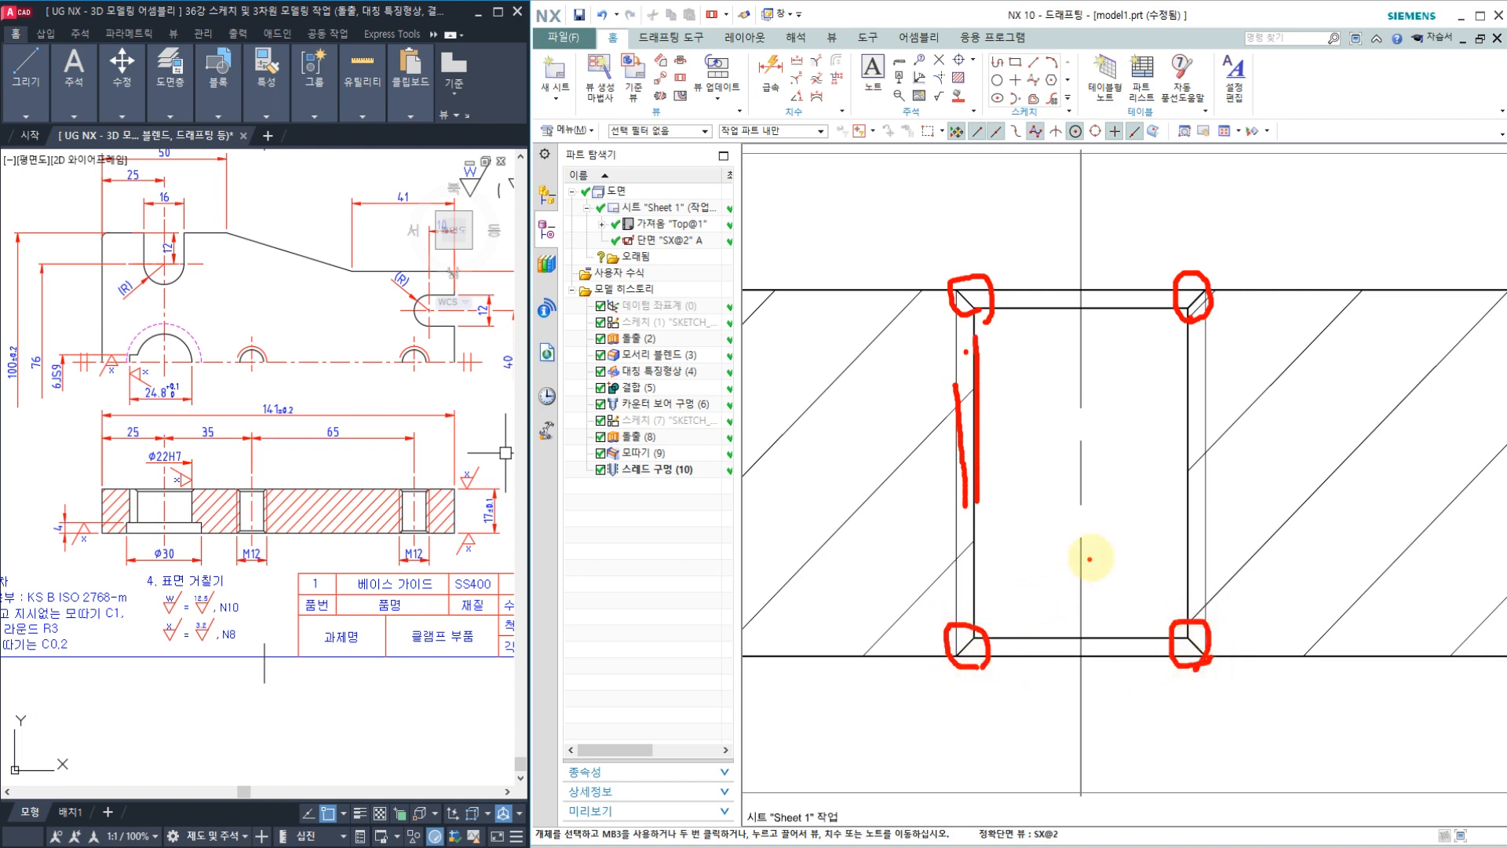
{"action": "key", "text": "Escape"}
Examine the second M12 hole near the plate's narrow end in section A-A, checking its thread lines and chamfers.
{"action": "scroll", "coordinate": [1091, 515], "scroll_direction": "down", "scroll_amount": 1}
{"action": "scroll", "coordinate": [1091, 515], "scroll_direction": "down", "scroll_amount": 1}
{"action": "middle_click_drag", "start_coordinate": [1244, 559], "coordinate": [982, 565]}
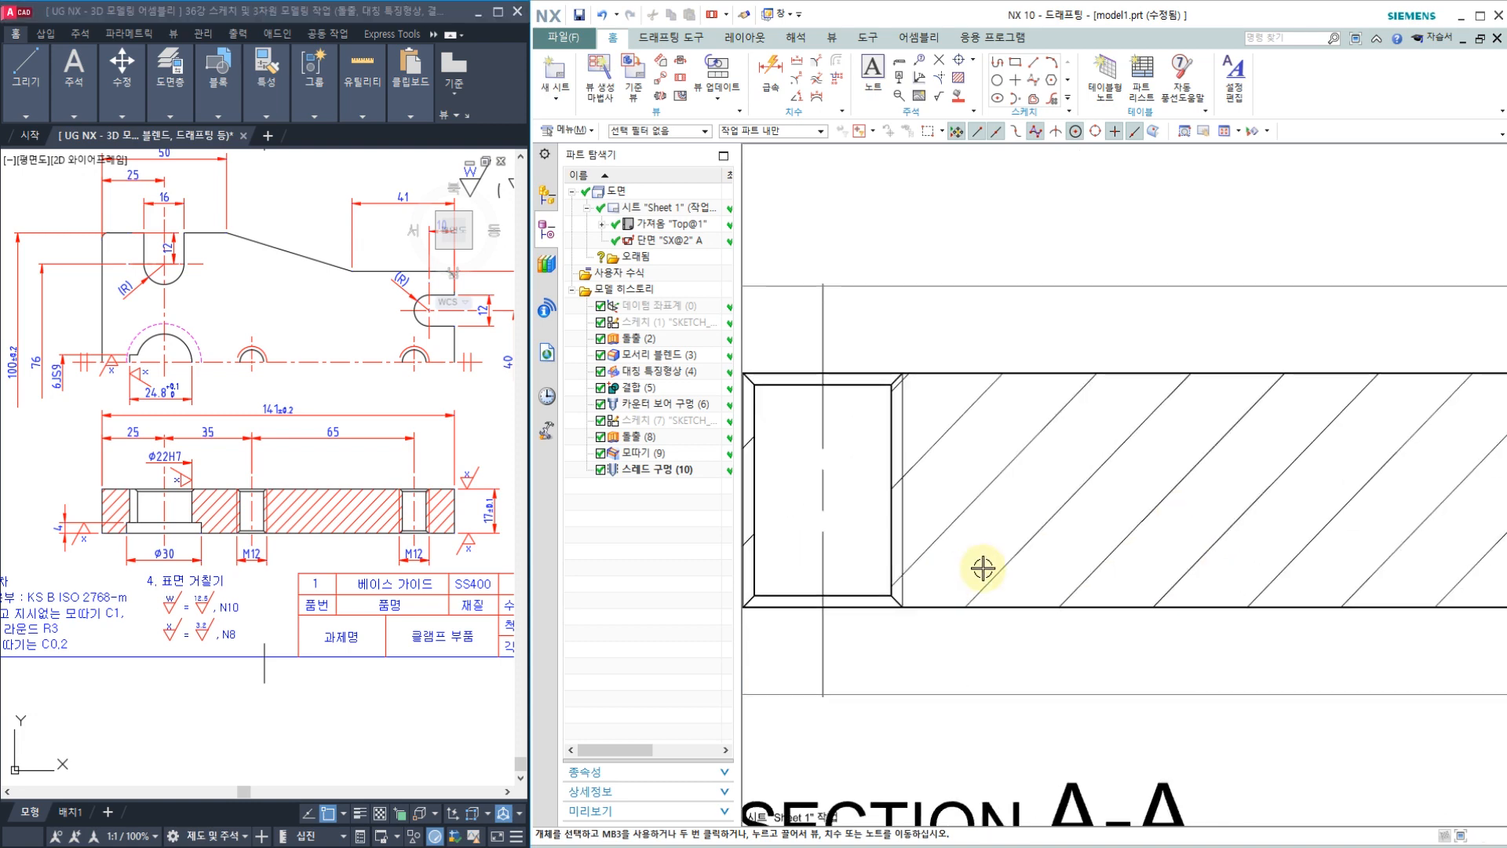
{"action": "scroll", "coordinate": [985, 567], "scroll_direction": "down", "scroll_amount": 1}
{"action": "scroll", "coordinate": [1085, 534], "scroll_direction": "down", "scroll_amount": 1}
{"action": "middle_click_drag", "start_coordinate": [1334, 523], "coordinate": [1112, 521]}
{"action": "scroll", "coordinate": [1172, 511], "scroll_direction": "up", "scroll_amount": 2}
{"action": "middle_click_drag", "start_coordinate": [1251, 522], "coordinate": [1111, 503]}
{"action": "scroll", "coordinate": [1228, 516], "scroll_direction": "up", "scroll_amount": 1}
{"action": "scroll", "coordinate": [1137, 504], "scroll_direction": "up", "scroll_amount": 2}
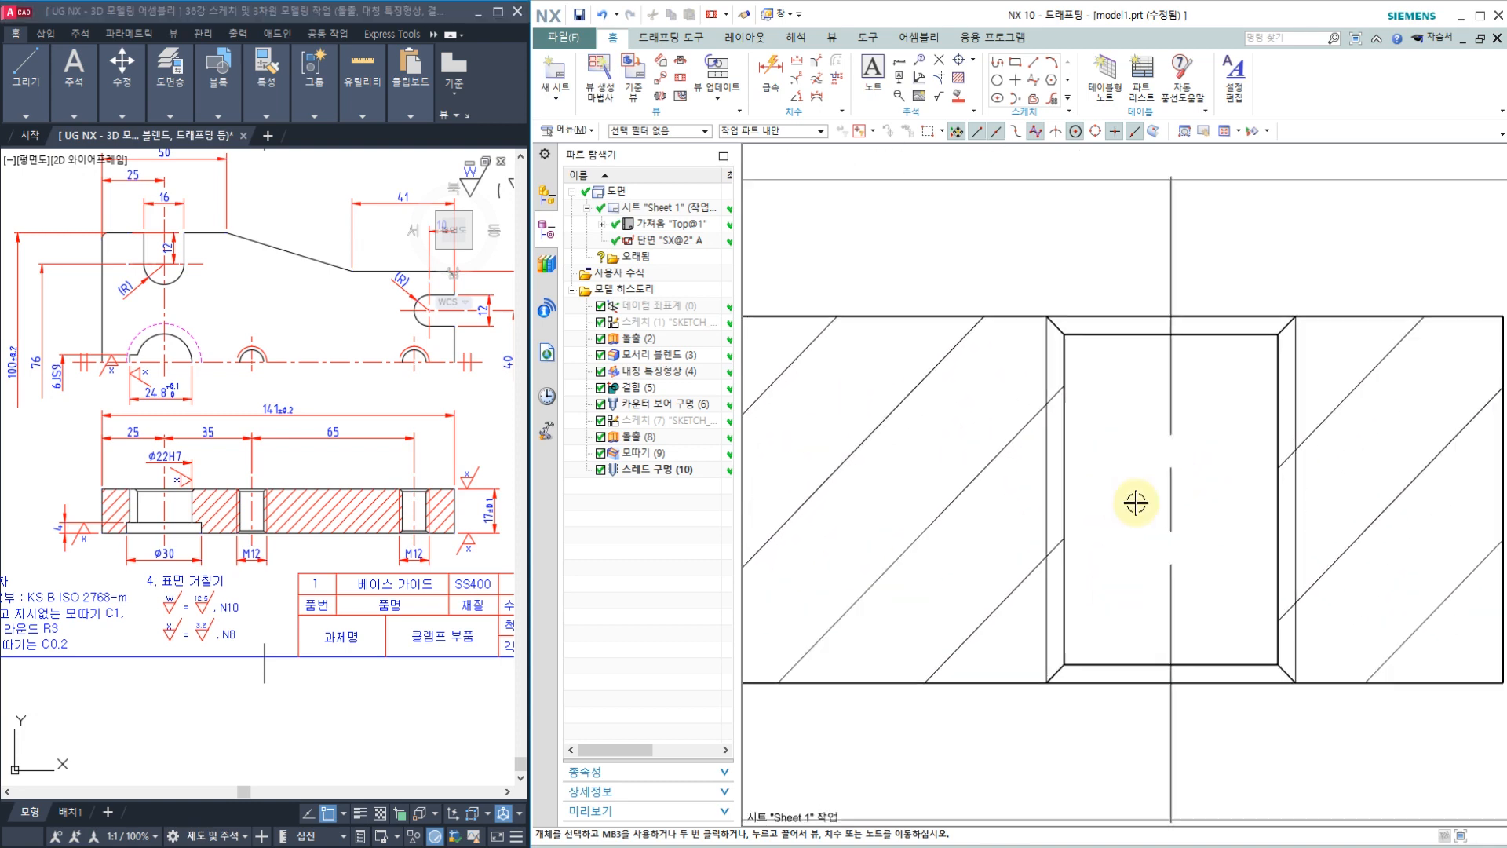
{"action": "scroll", "coordinate": [1148, 503], "scroll_direction": "down", "scroll_amount": 4}
{"action": "scroll", "coordinate": [1149, 504], "scroll_direction": "down", "scroll_amount": 2}
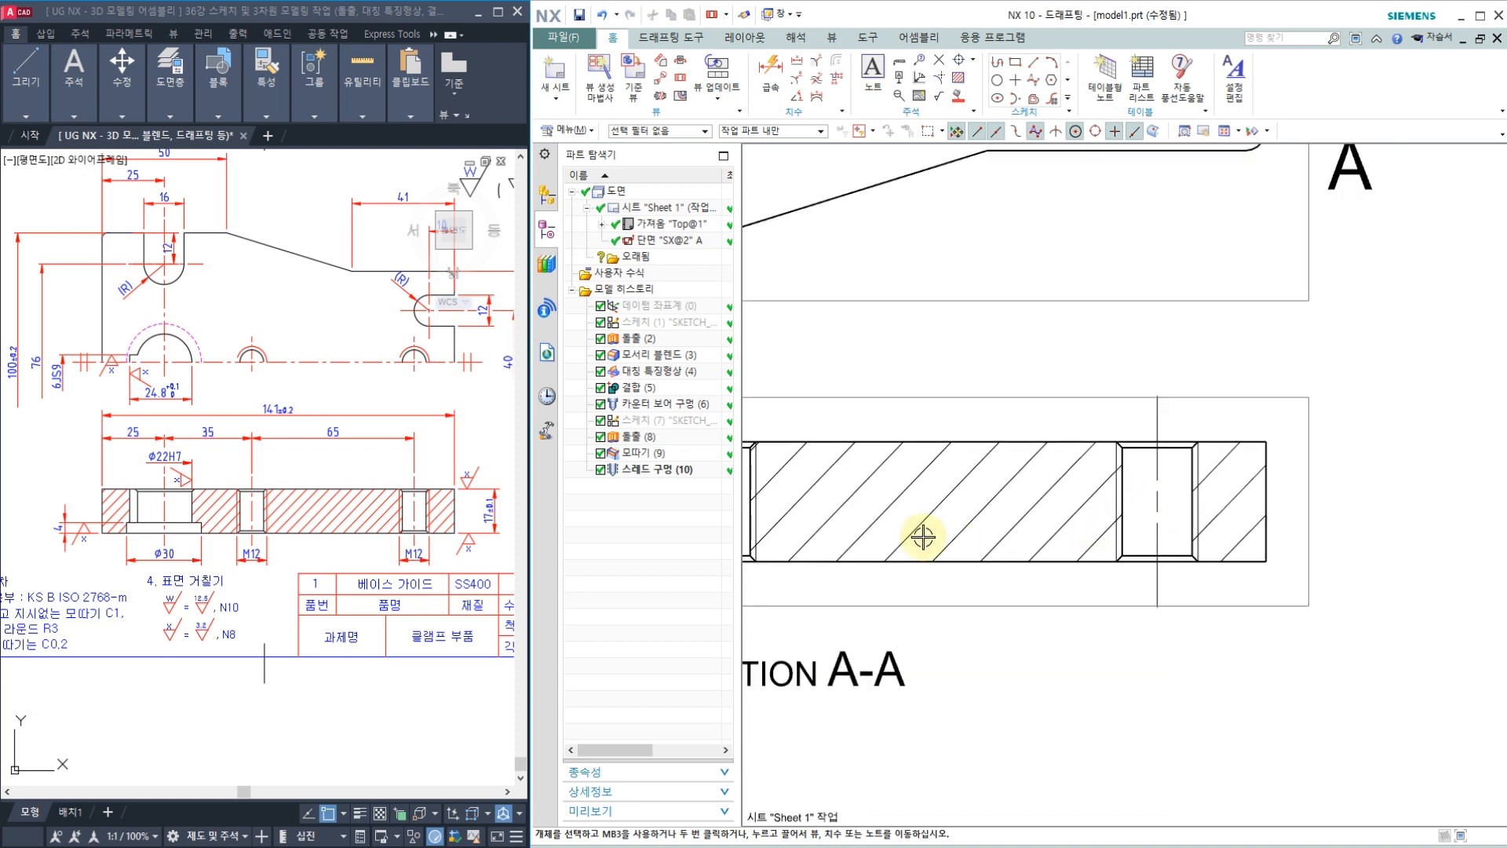
Save the part together with its new drawing sheet and views.
{"action": "middle_click_drag", "start_coordinate": [926, 544], "coordinate": [1154, 548]}
{"action": "scroll", "coordinate": [1154, 549], "scroll_direction": "down", "scroll_amount": 2}
{"action": "mouse_move", "coordinate": [1090, 431]}
{"action": "middle_mouse_down"}
{"action": "mouse_move", "coordinate": [1091, 549]}
{"action": "mouse_move", "coordinate": [1161, 623]}
{"action": "middle_mouse_up"}
{"action": "scroll", "coordinate": [1103, 547], "scroll_direction": "down", "scroll_amount": 1}
{"action": "left_click", "coordinate": [575, 17]}
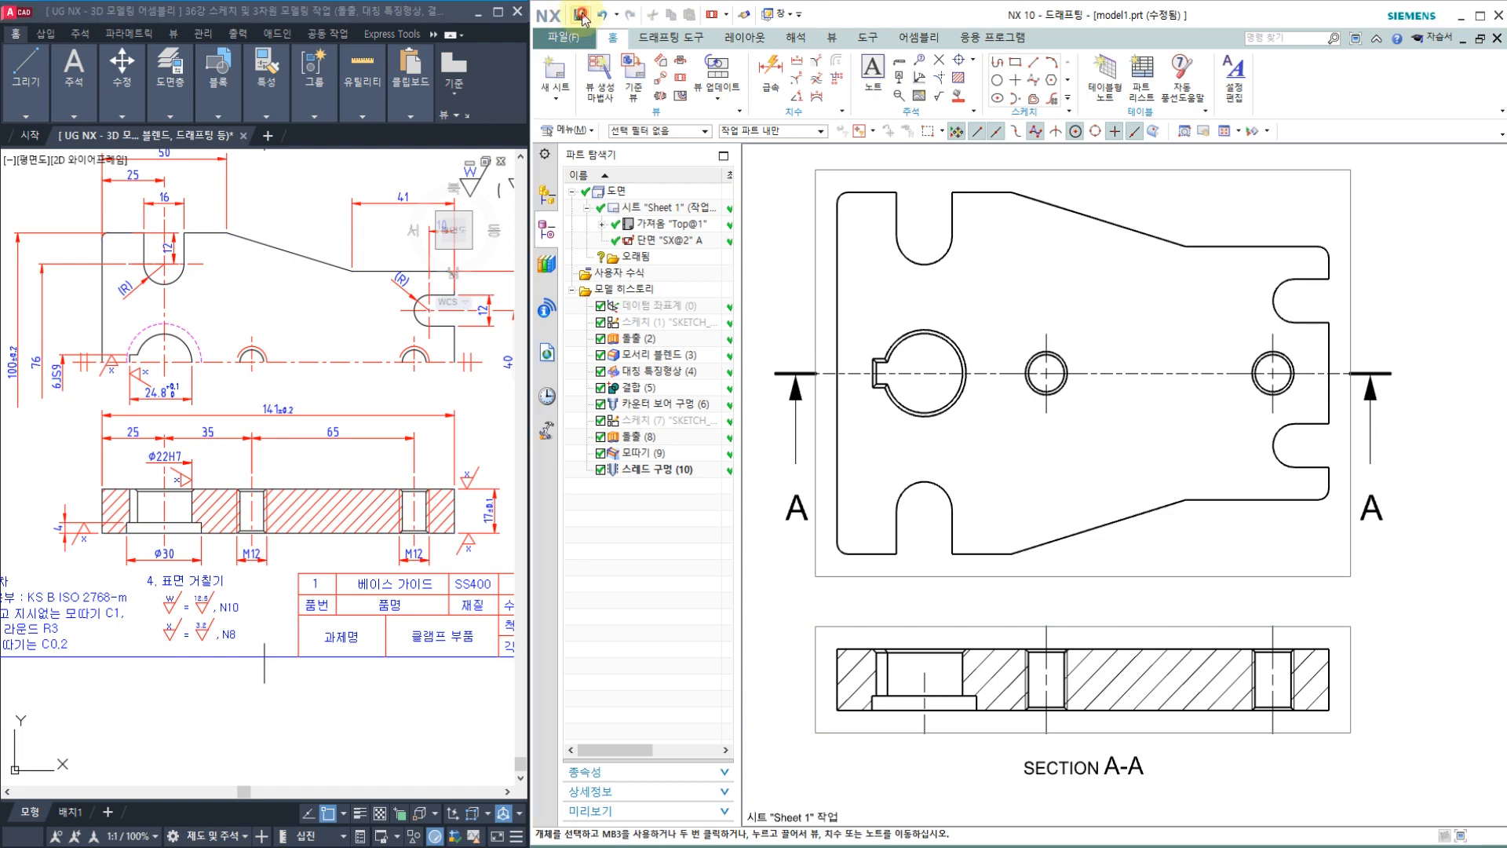
Compare the 2D drawing's plan and section with the top view and section A-A of the base guide plate.
{"action": "scroll", "coordinate": [338, 424], "scroll_direction": "up", "scroll_amount": 4}
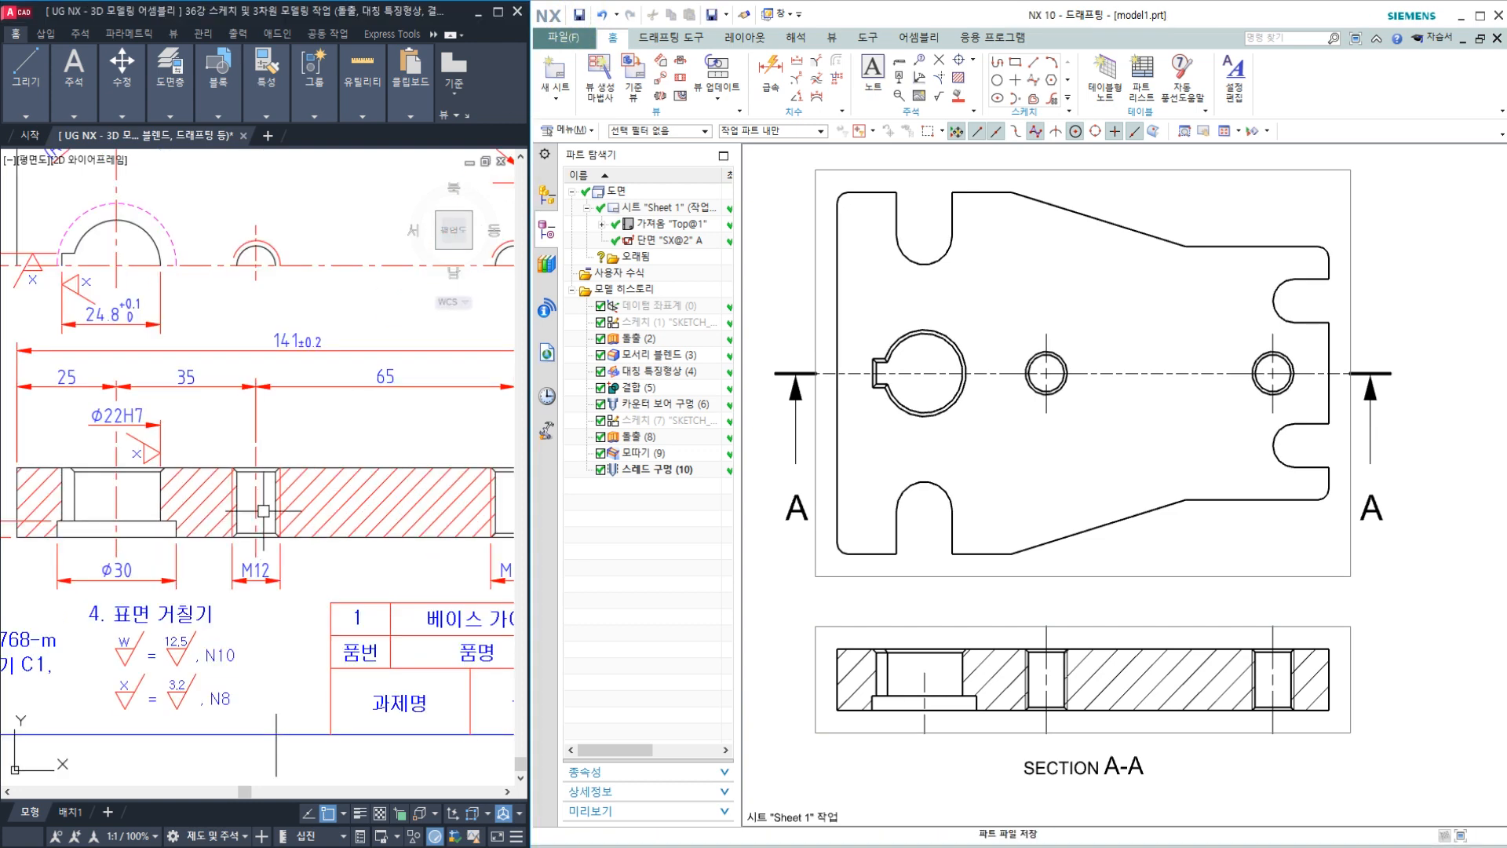
{"action": "left_click", "coordinate": [956, 432]}
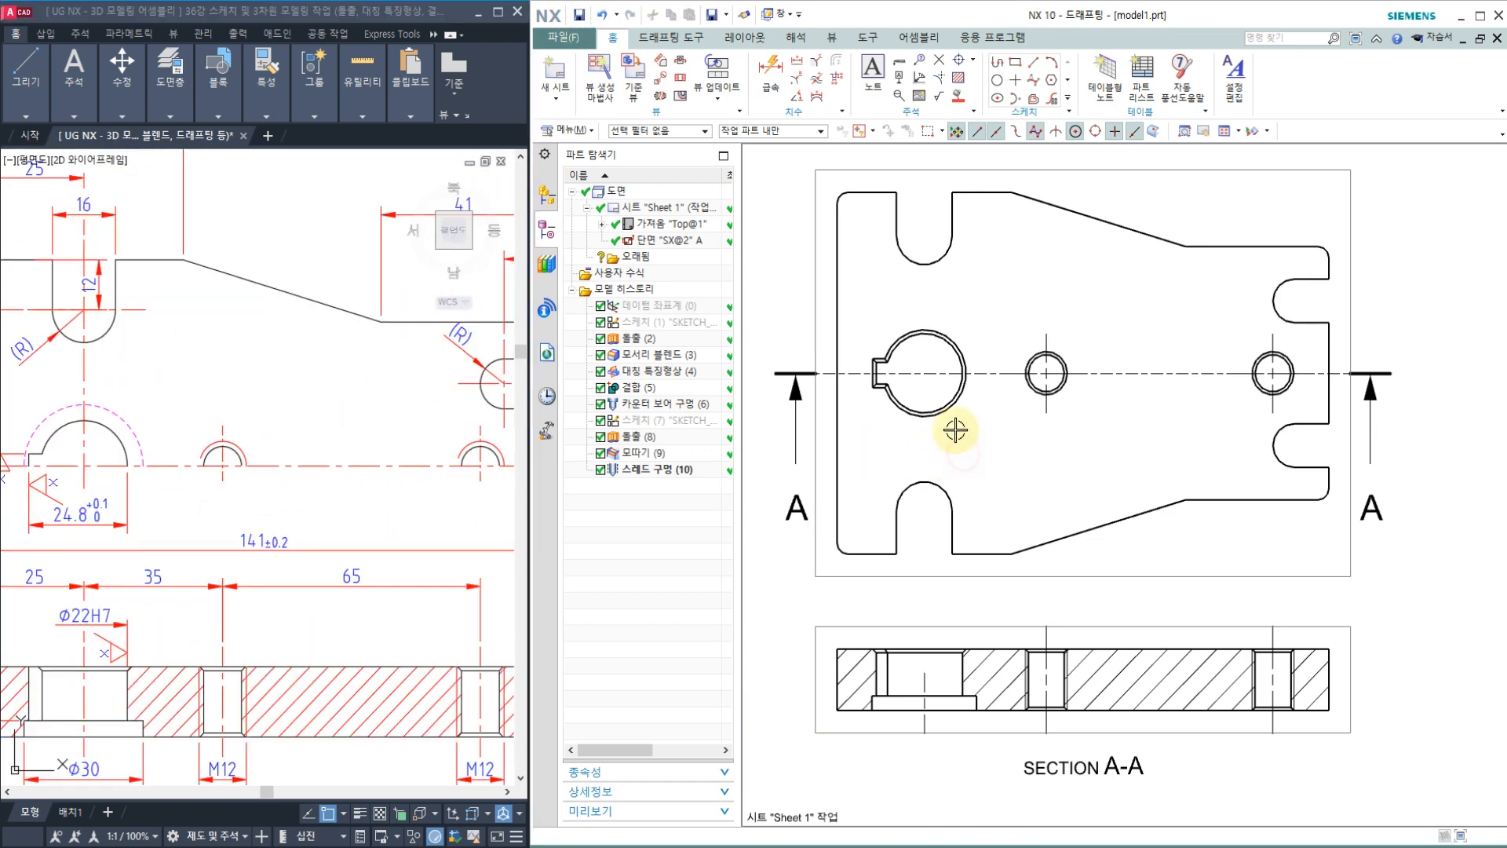
{"action": "left_click", "coordinate": [354, 433]}
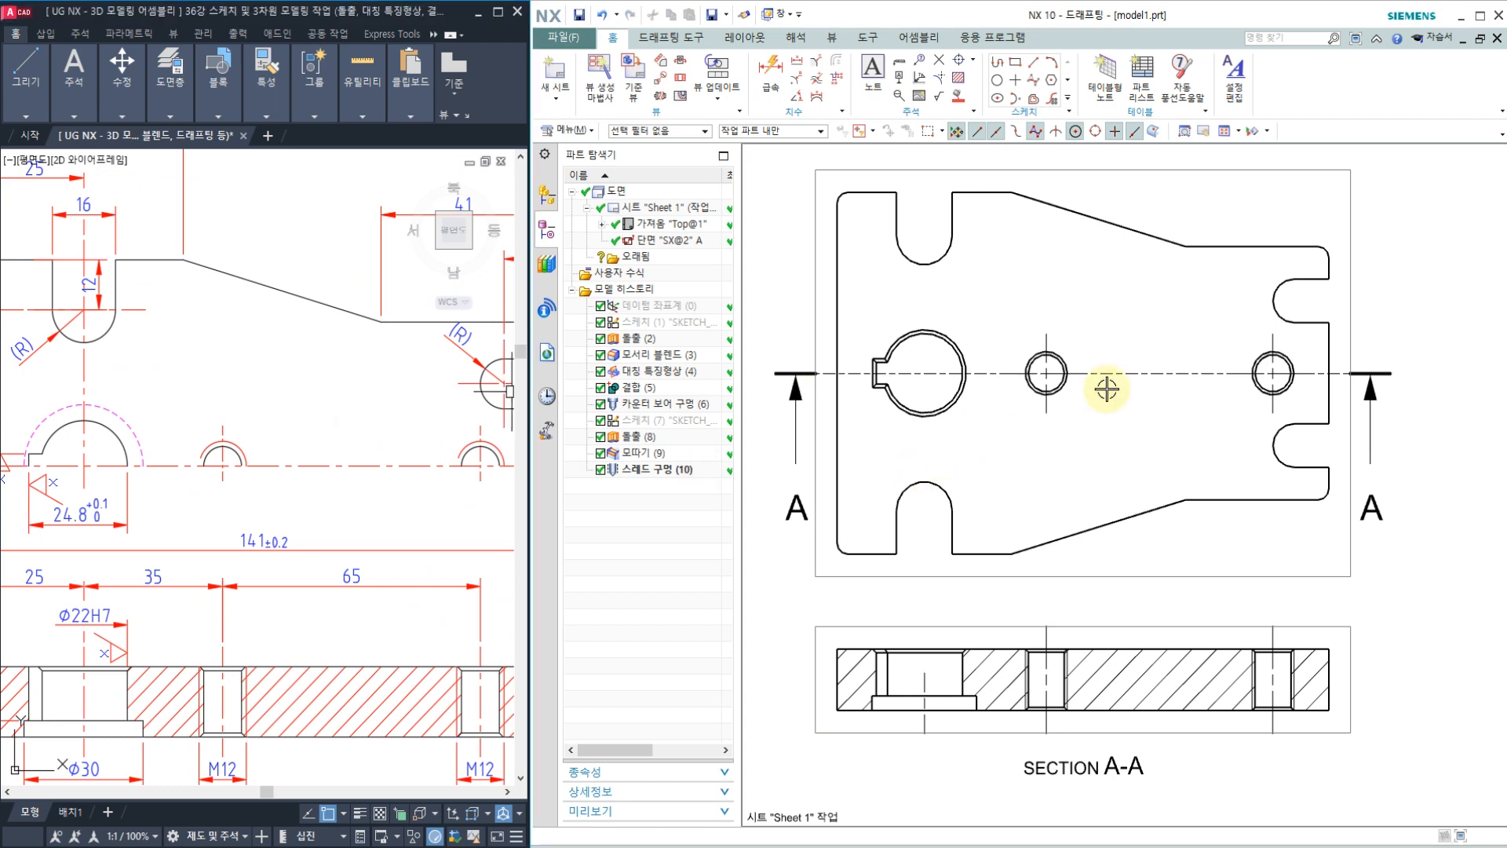
{"action": "scroll", "coordinate": [267, 436], "scroll_direction": "down", "scroll_amount": 3}
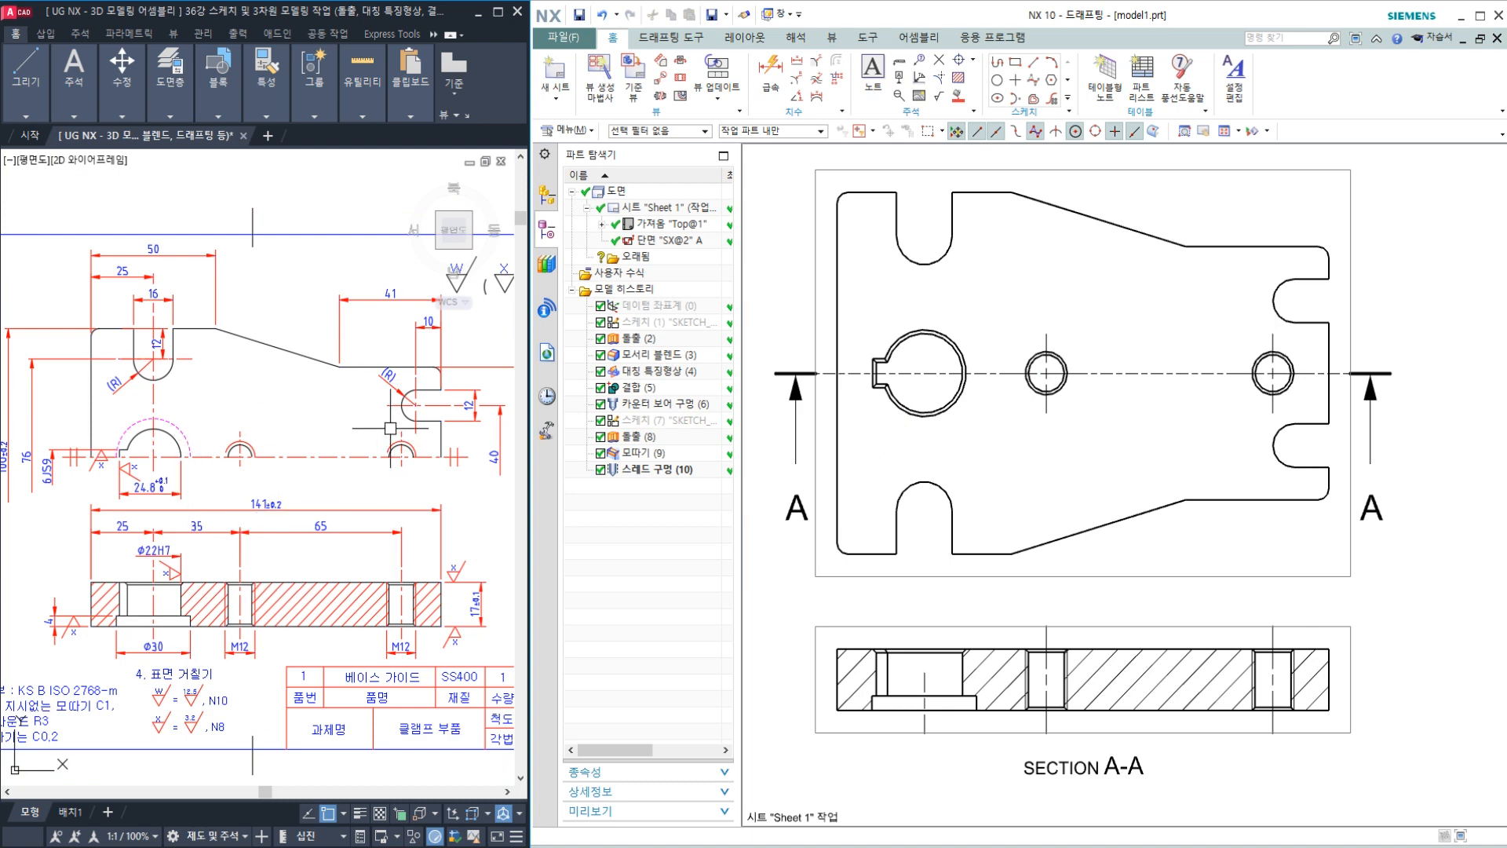
Switch to the Notepad lesson notes and review the work title and the listed commands, from counterbore and thread holes to drafting.
{"action": "left_click", "coordinate": [786, 618]}
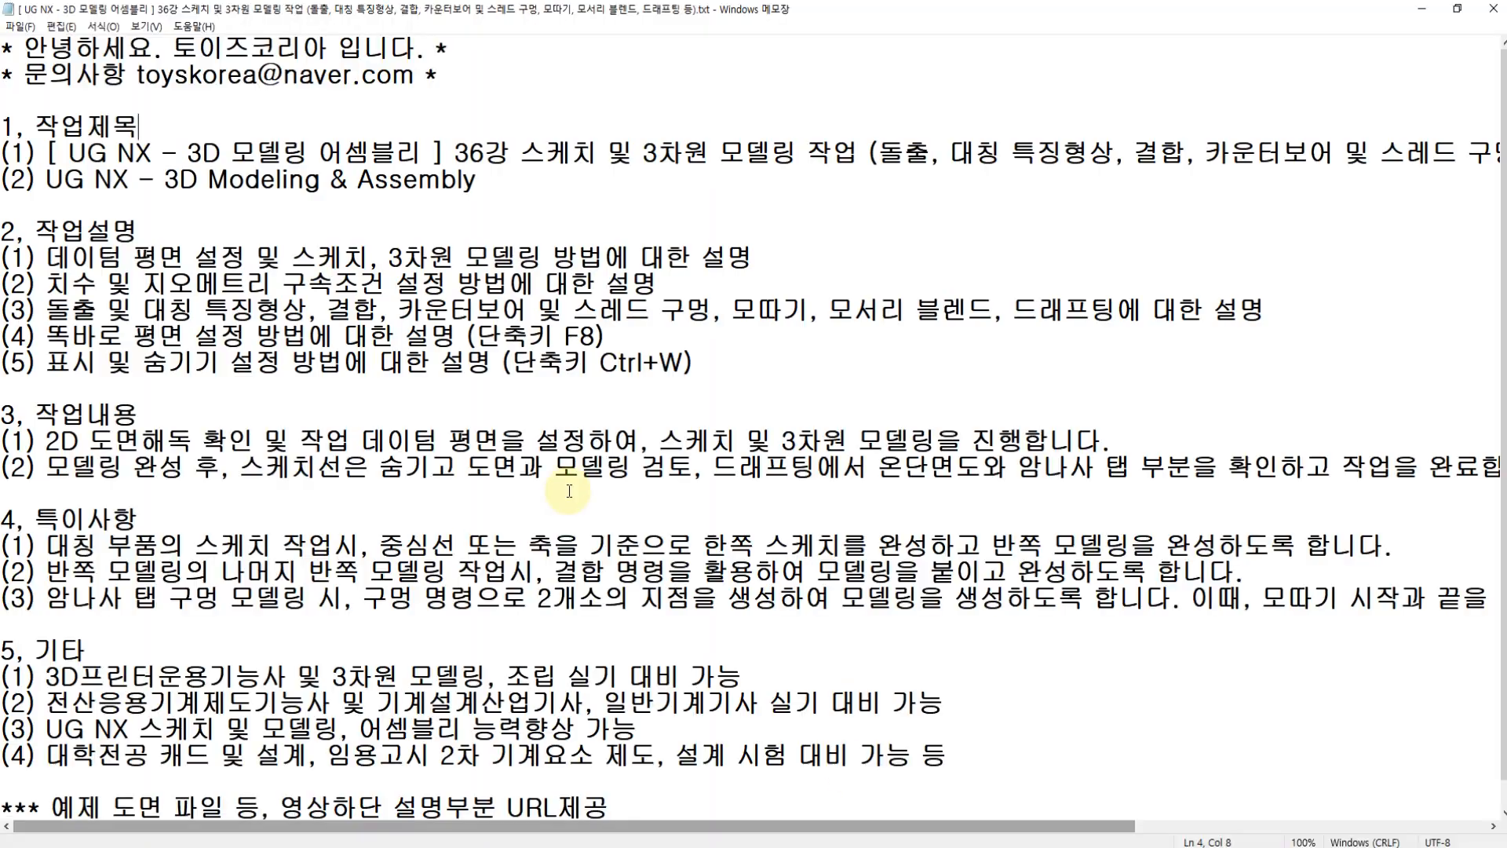
{"action": "left_click", "coordinate": [157, 122]}
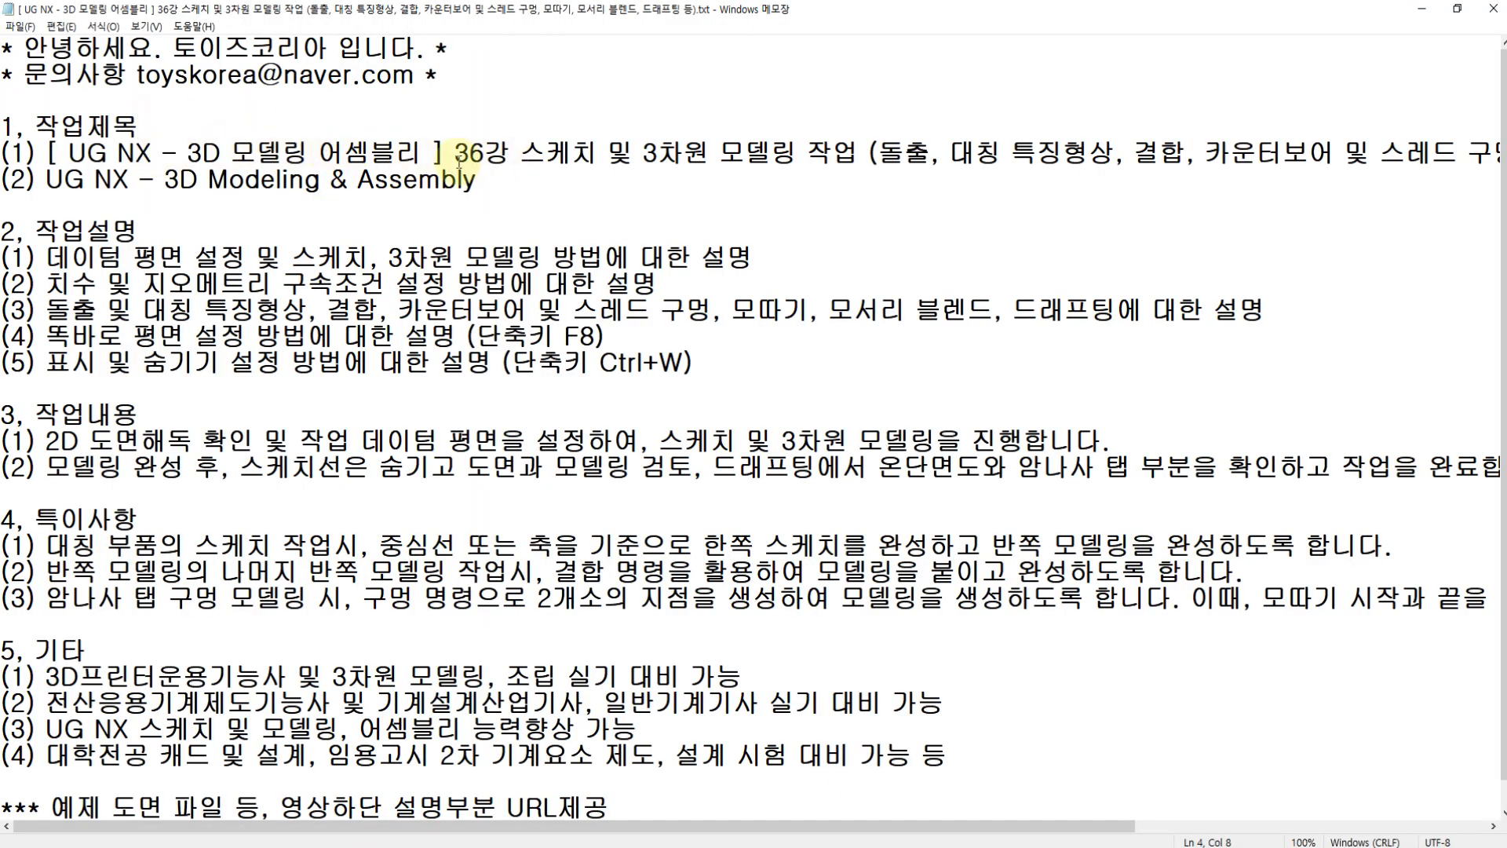
{"action": "left_click", "coordinate": [490, 155]}
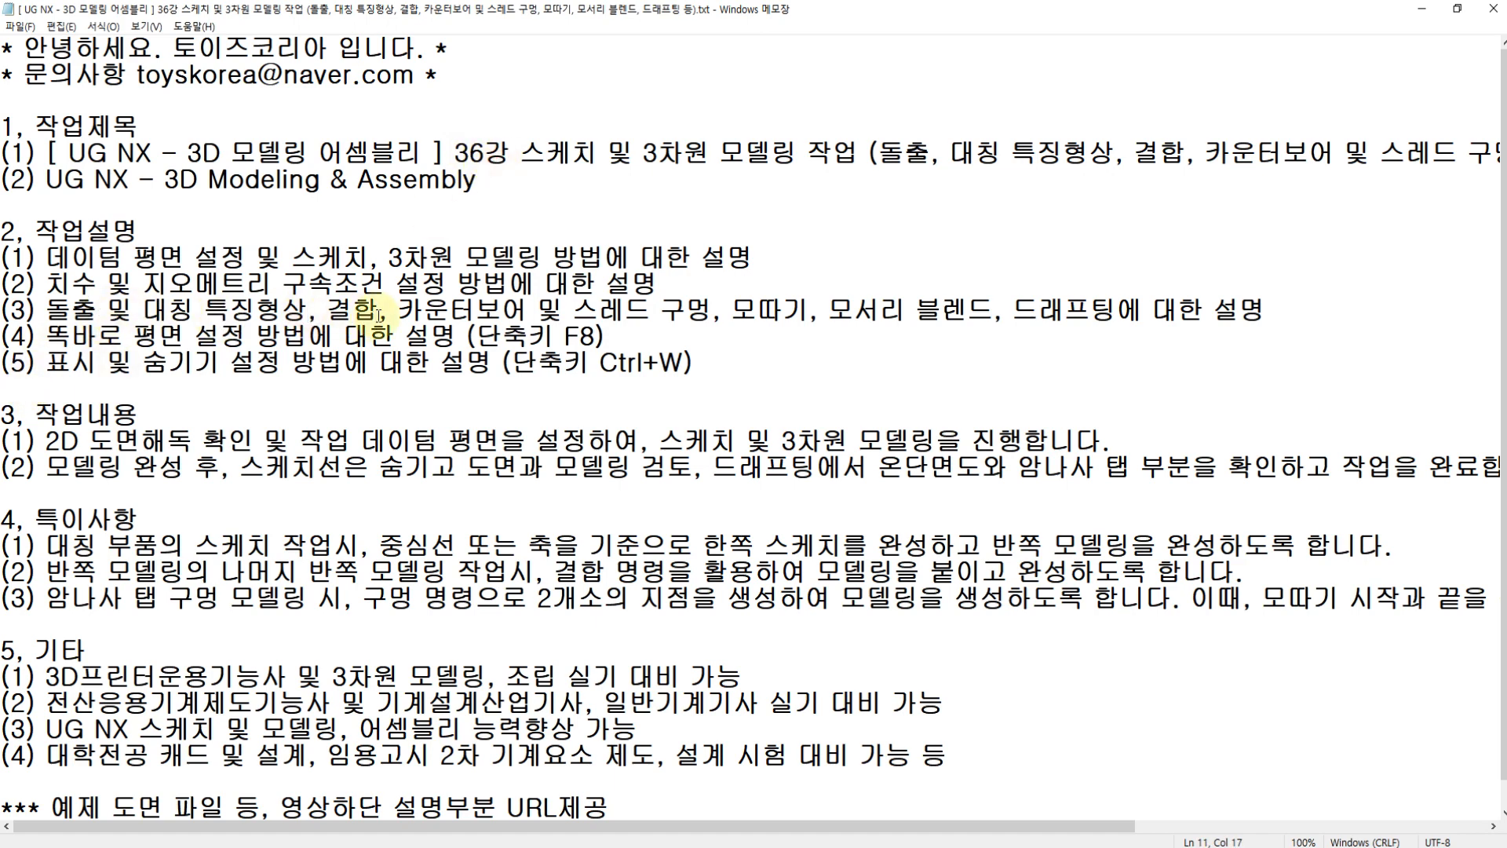
{"action": "left_click_drag", "start_coordinate": [380, 312], "coordinate": [721, 300]}
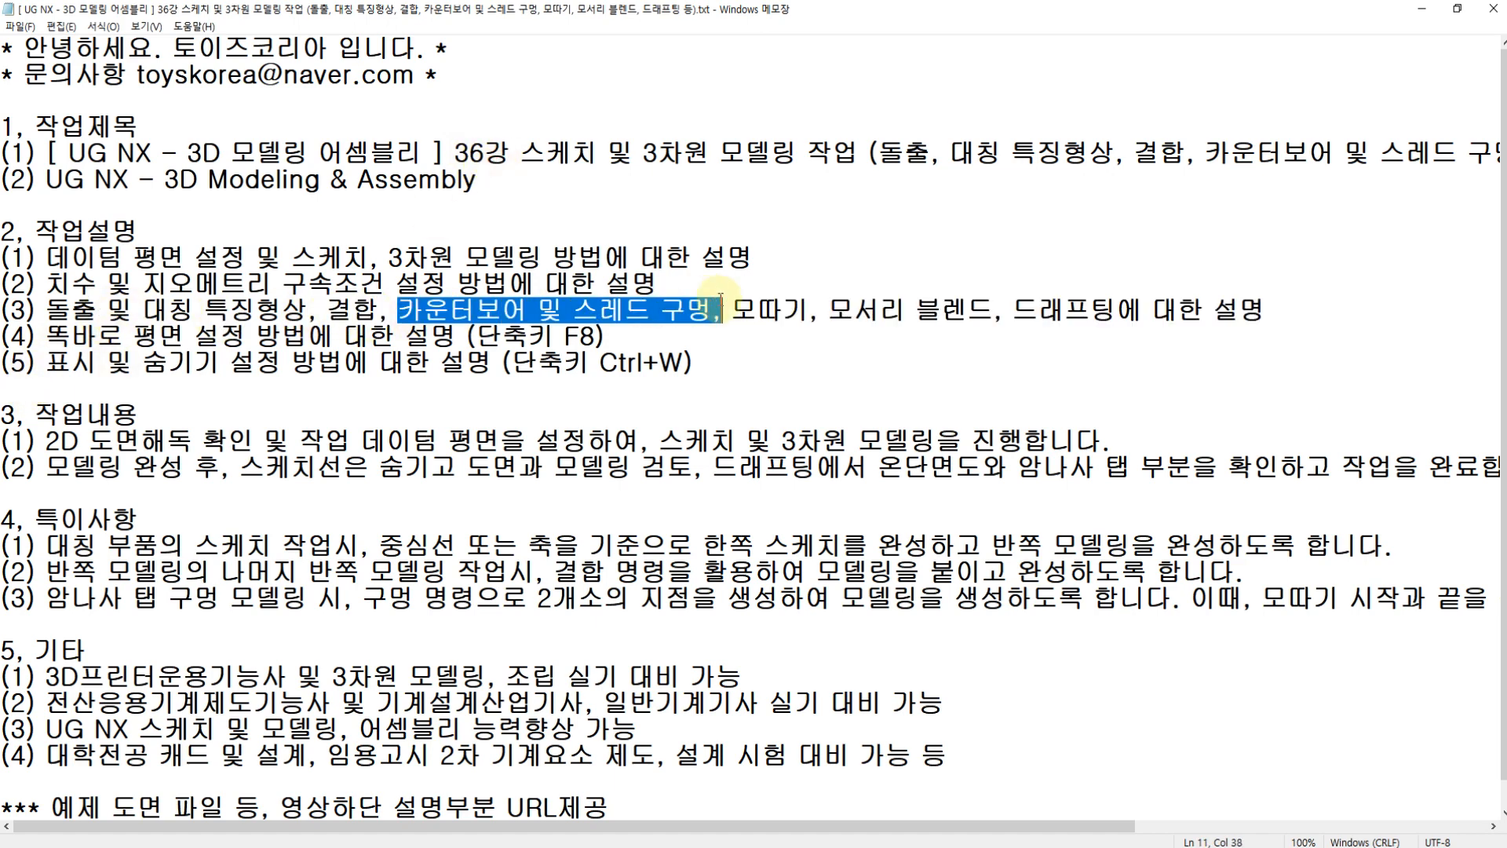
{"action": "left_click", "coordinate": [895, 310]}
{"action": "left_click", "coordinate": [978, 315]}
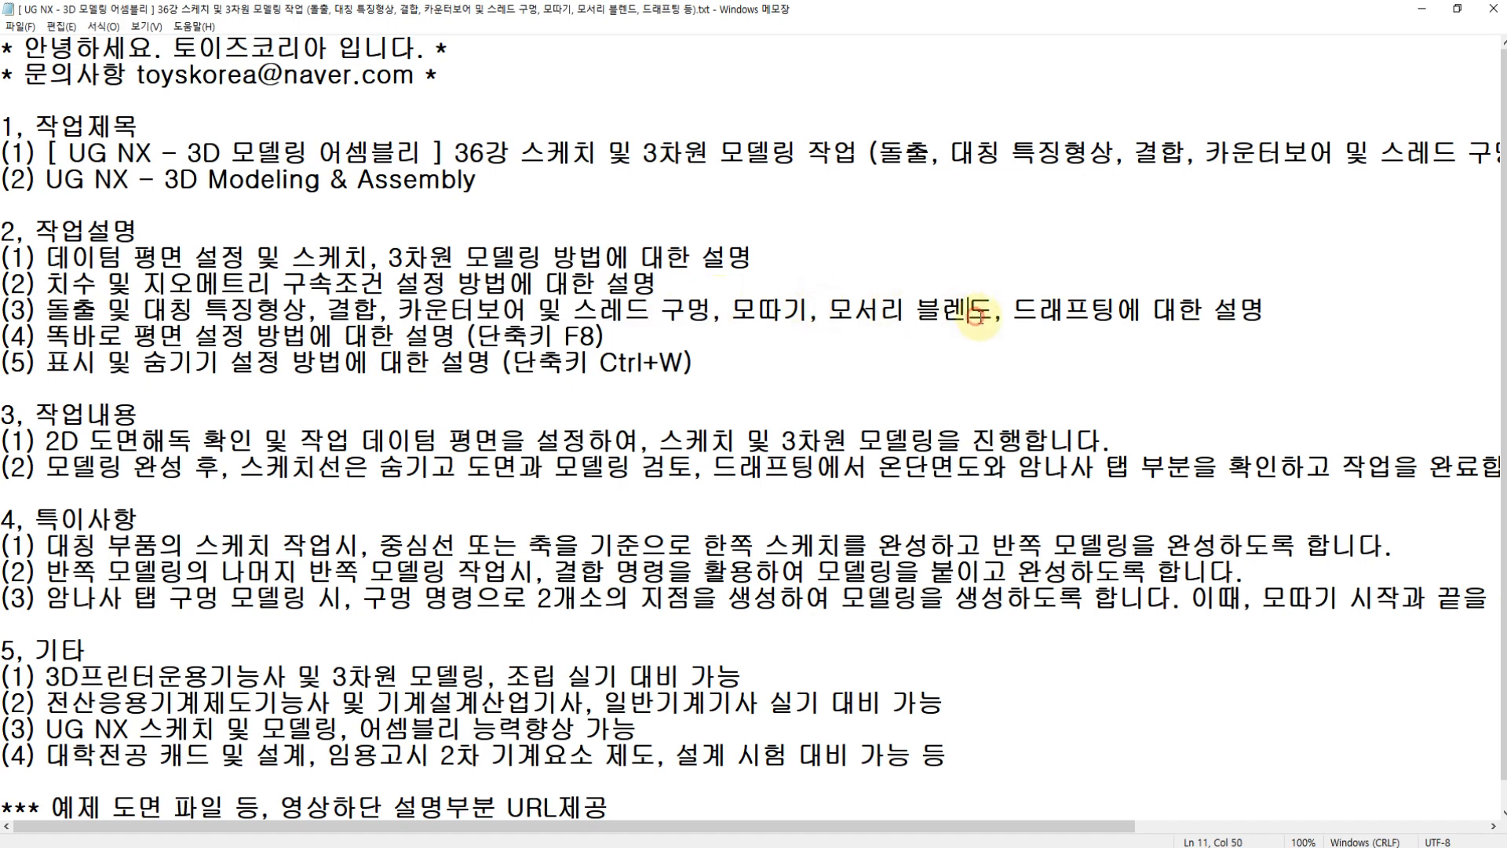
{"action": "left_click_drag", "start_coordinate": [1015, 309], "coordinate": [1103, 310]}
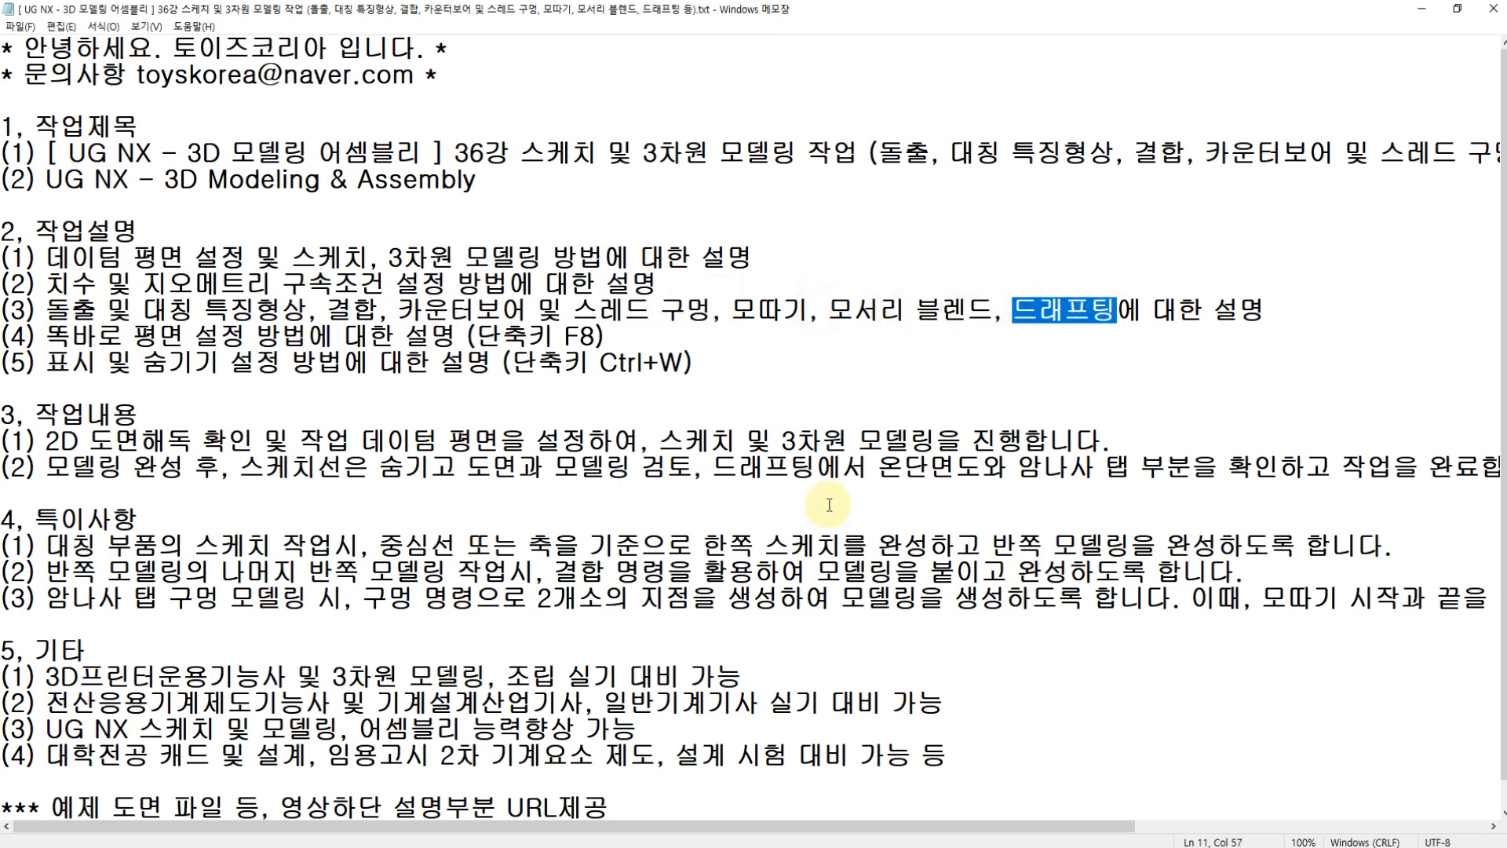
Review the work-content note on checking the full section and internal-thread tap areas in drafting, relating it to the thread hole entry.
{"action": "left_click_drag", "start_coordinate": [877, 468], "coordinate": [1016, 471]}
{"action": "left_click", "coordinate": [1190, 468]}
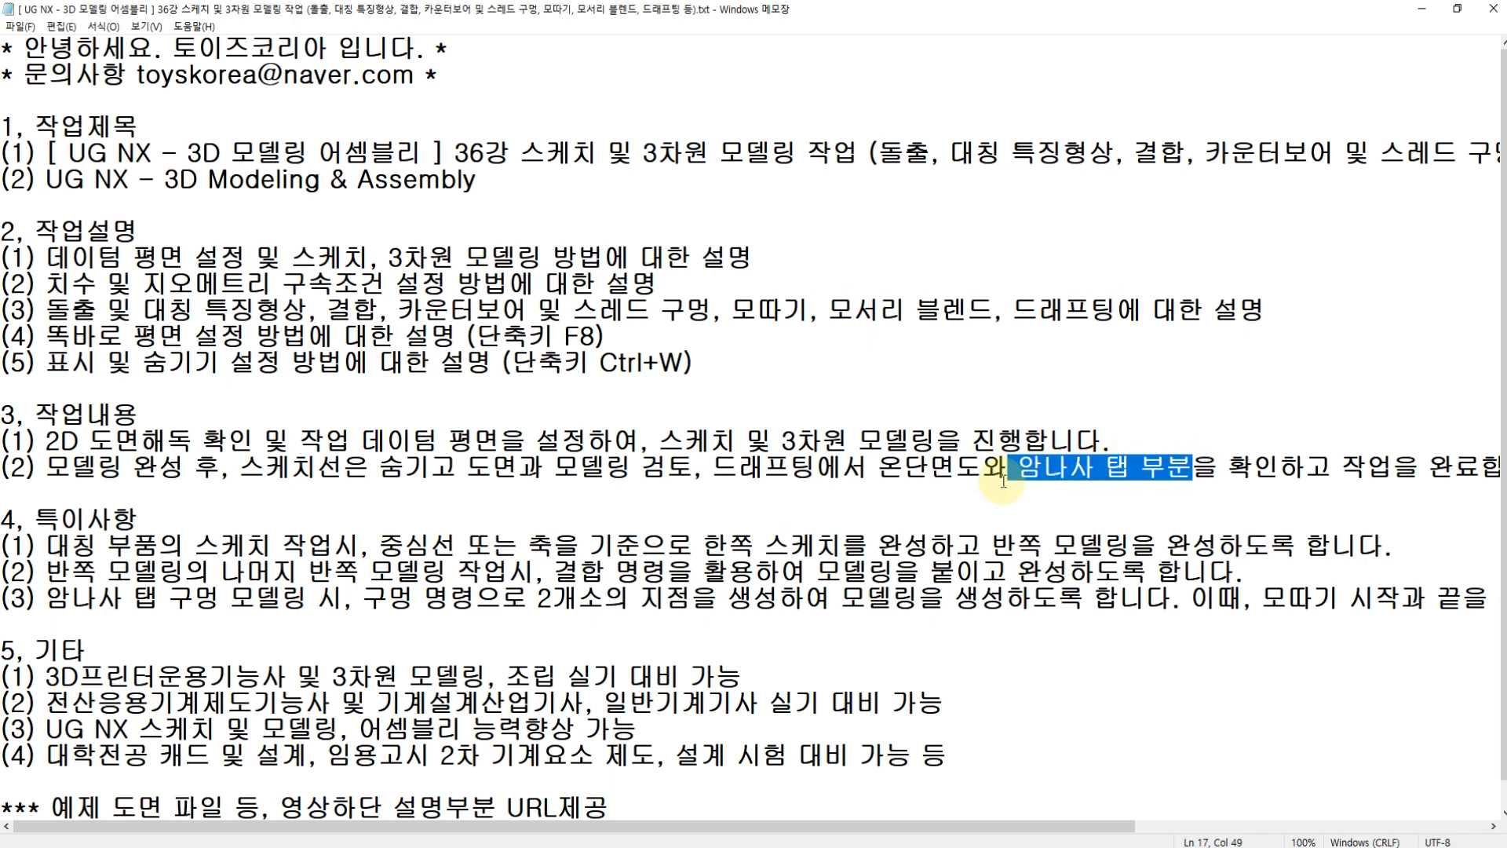
{"action": "left_click", "coordinate": [993, 484]}
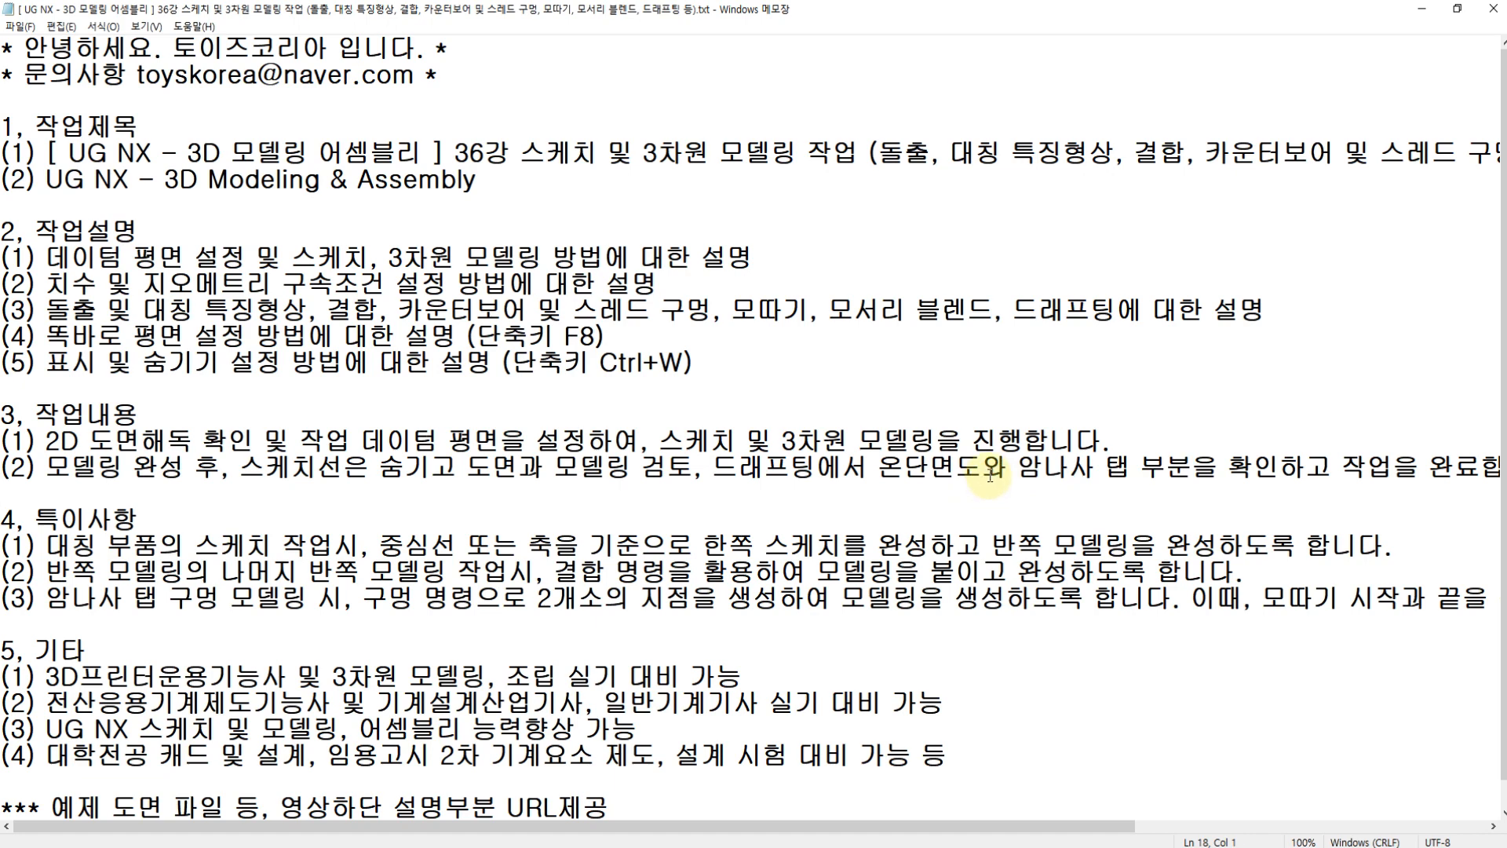
{"action": "left_click_drag", "start_coordinate": [575, 310], "coordinate": [711, 307]}
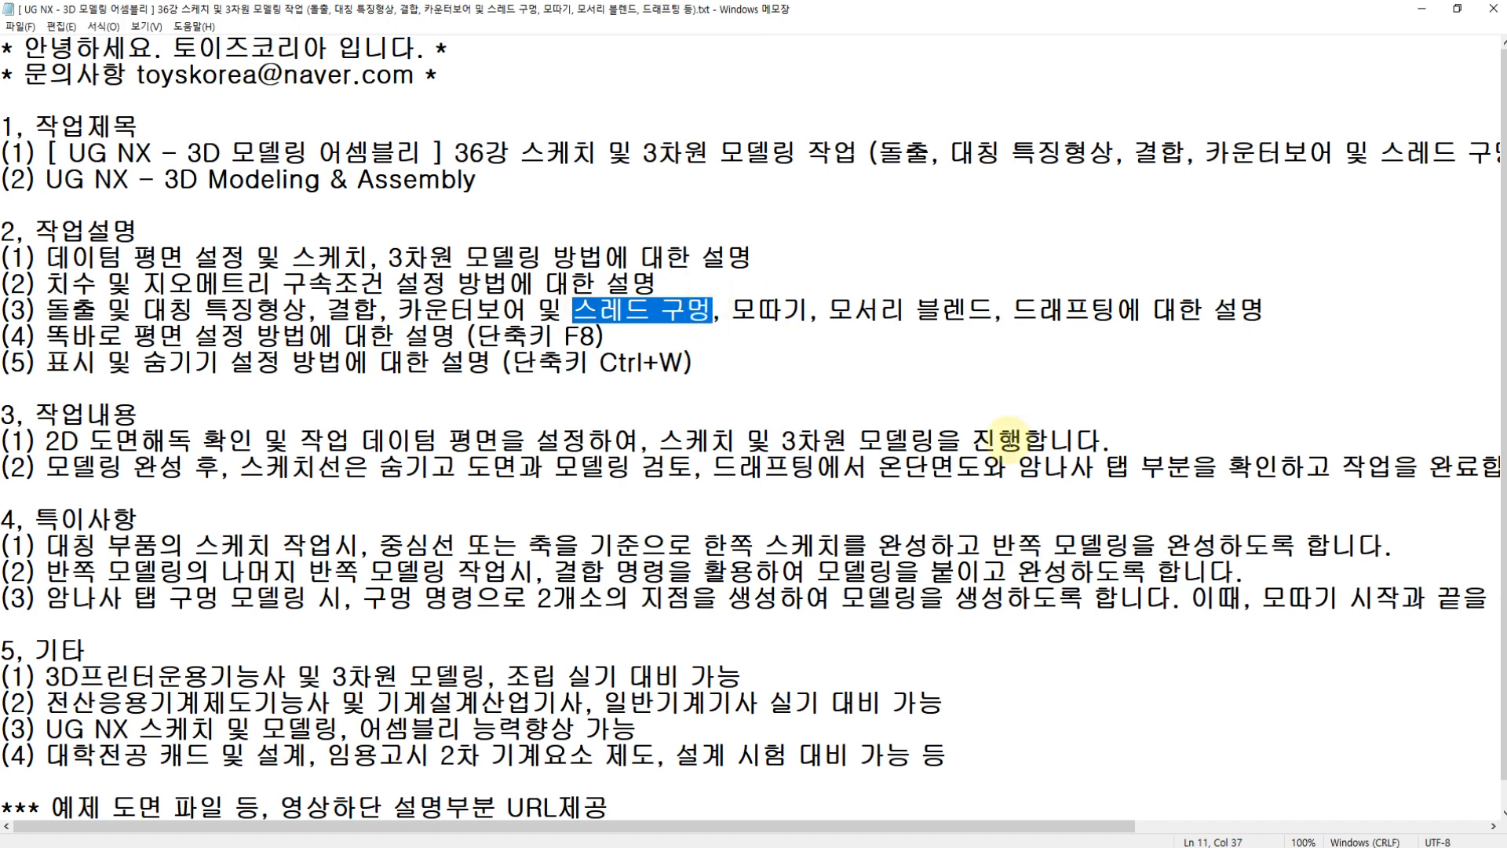
{"action": "left_click_drag", "start_coordinate": [704, 468], "coordinate": [799, 480]}
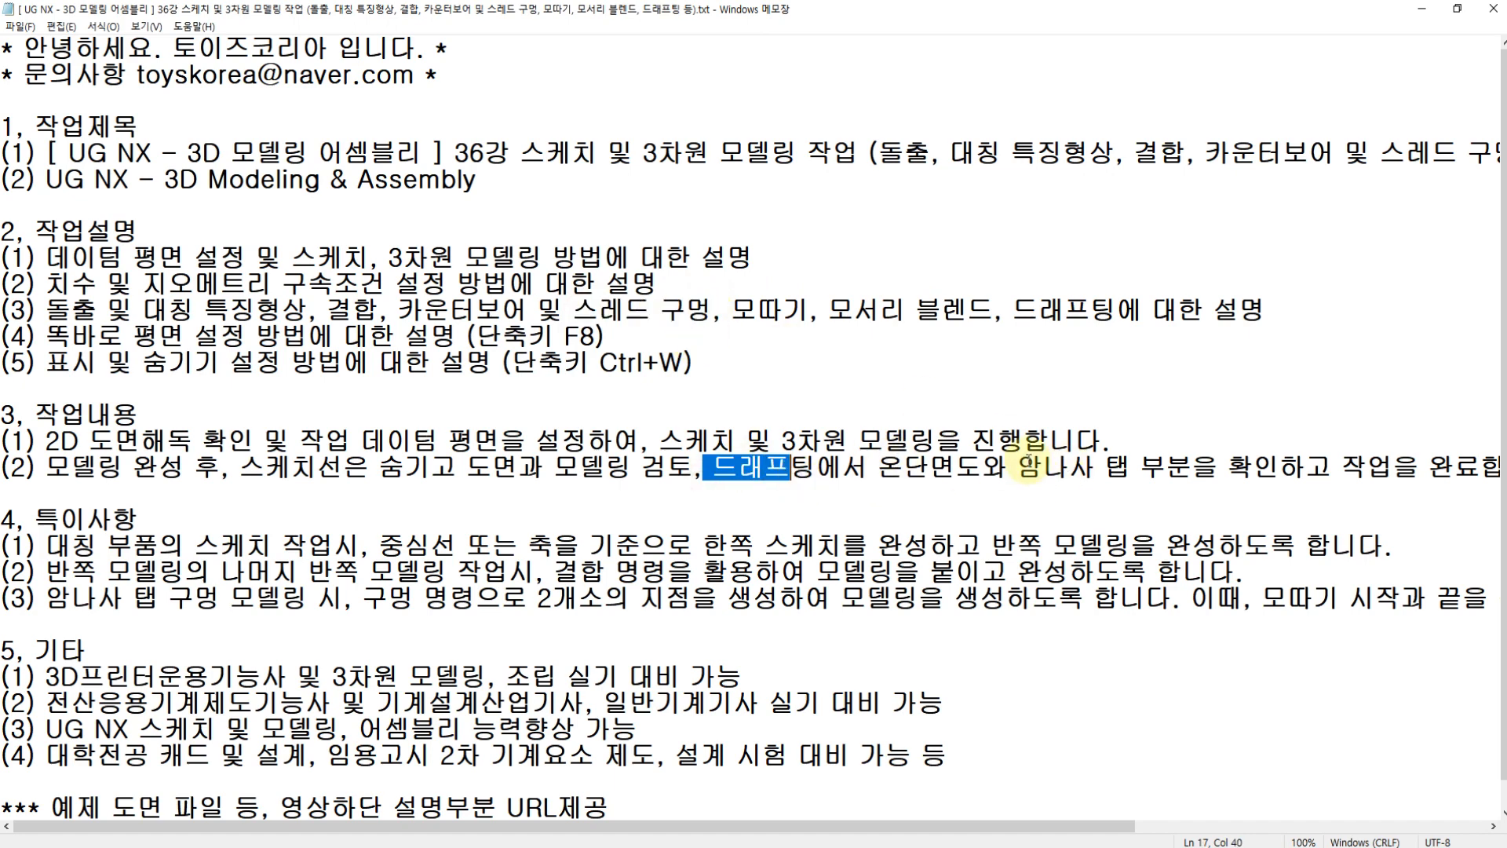
{"action": "left_click_drag", "start_coordinate": [1020, 472], "coordinate": [1199, 476]}
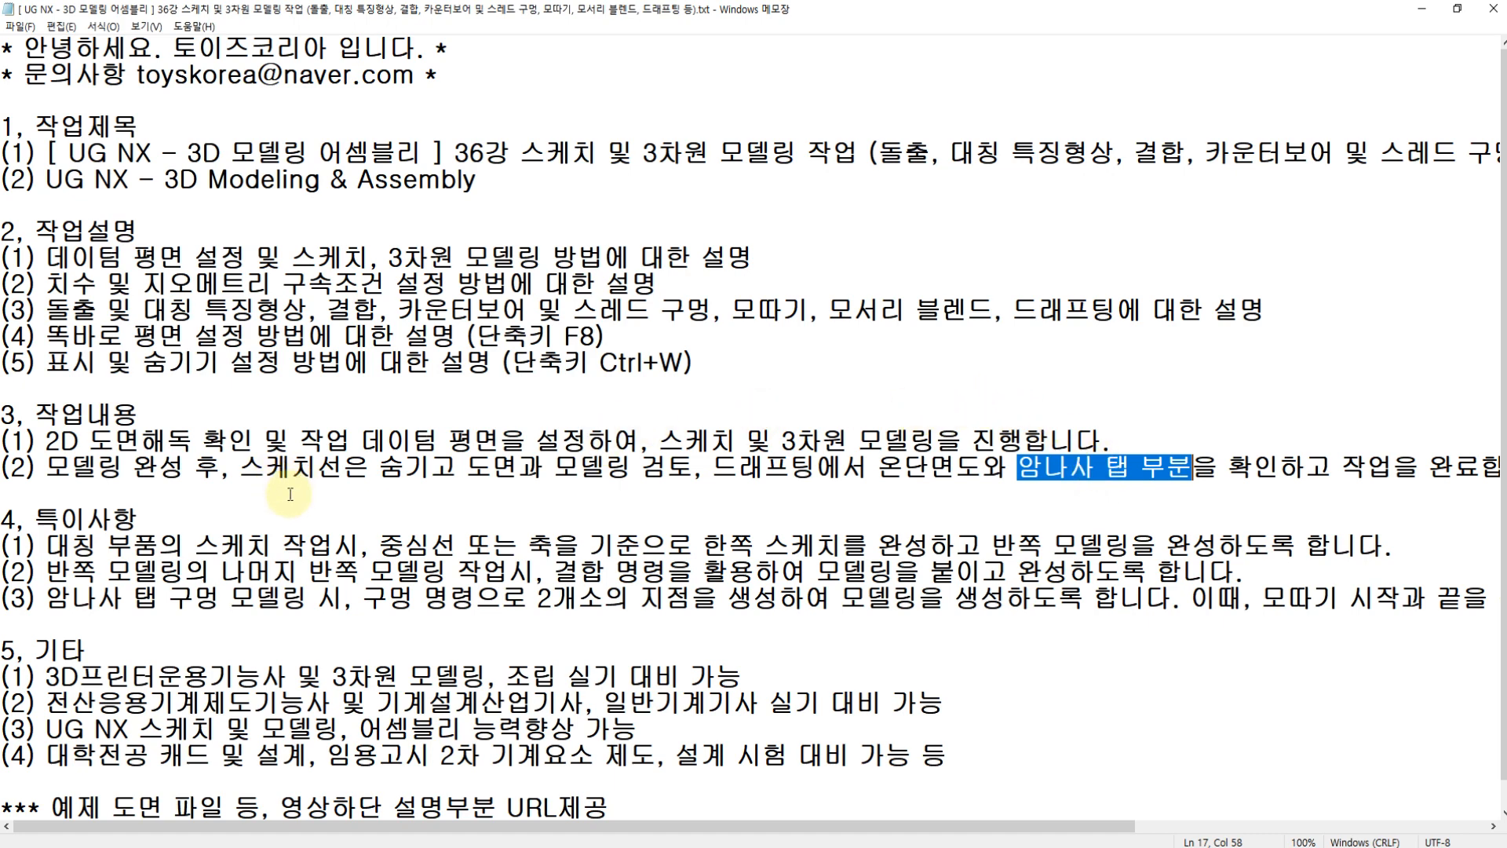
Review the special notes on sketching half of a symmetric part about its centerline and completing the model from that half.
{"action": "left_click", "coordinate": [97, 543]}
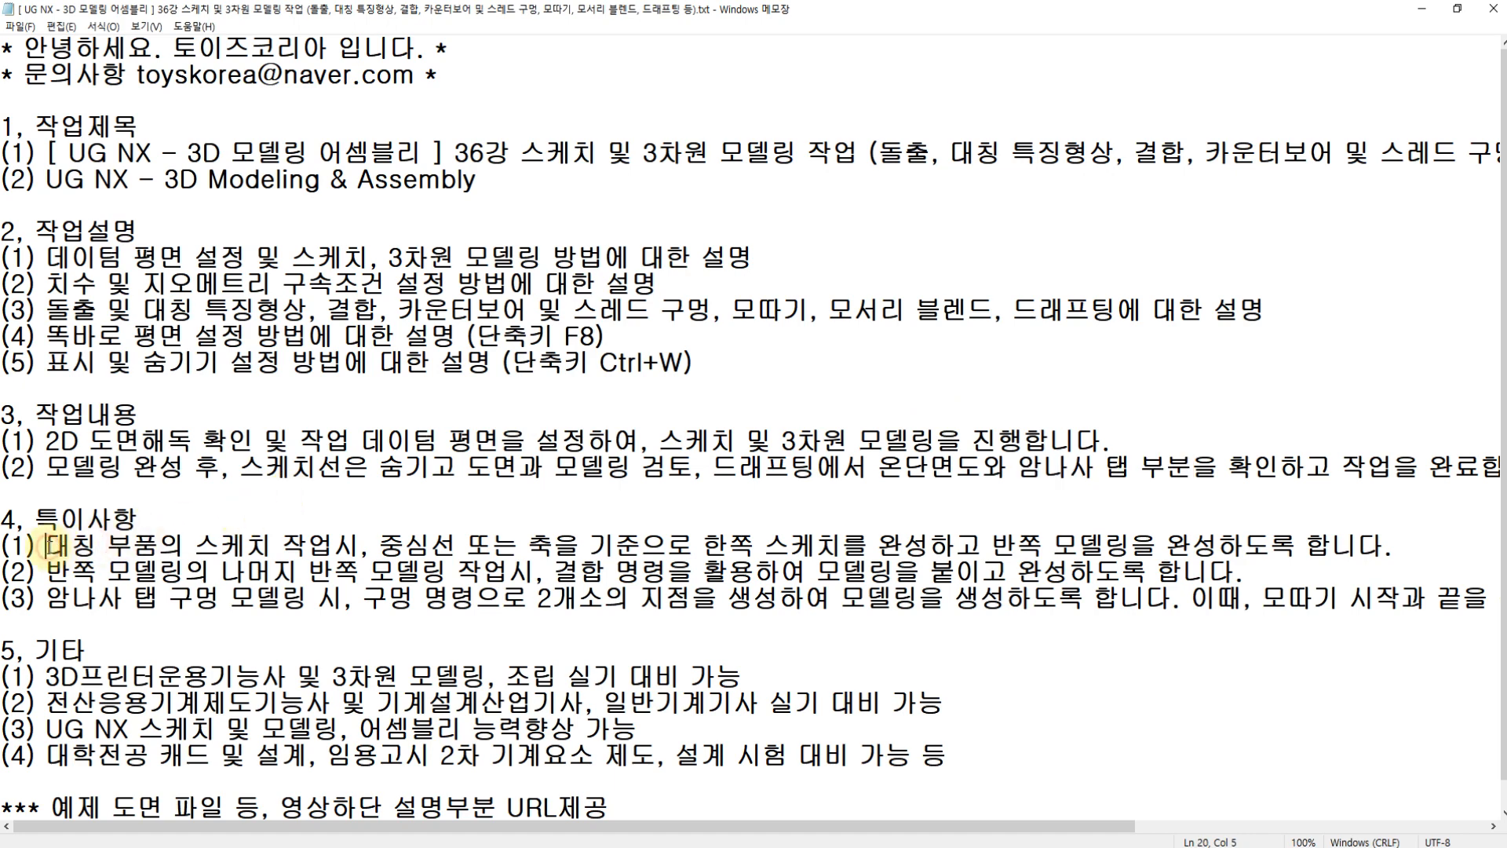
{"action": "left_click_drag", "start_coordinate": [56, 545], "coordinate": [285, 545]}
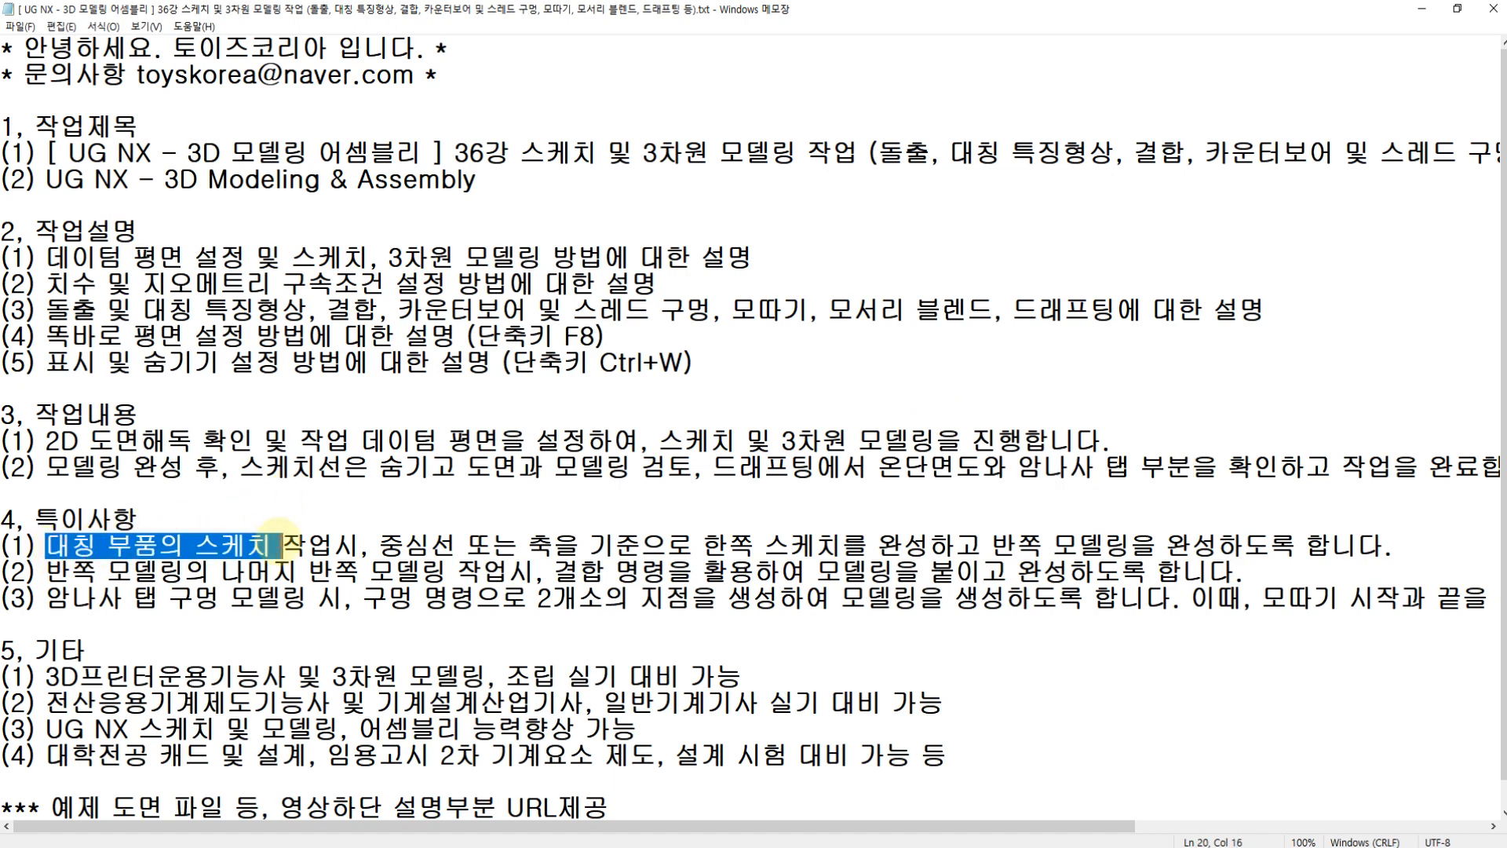
{"action": "left_click", "coordinate": [379, 544]}
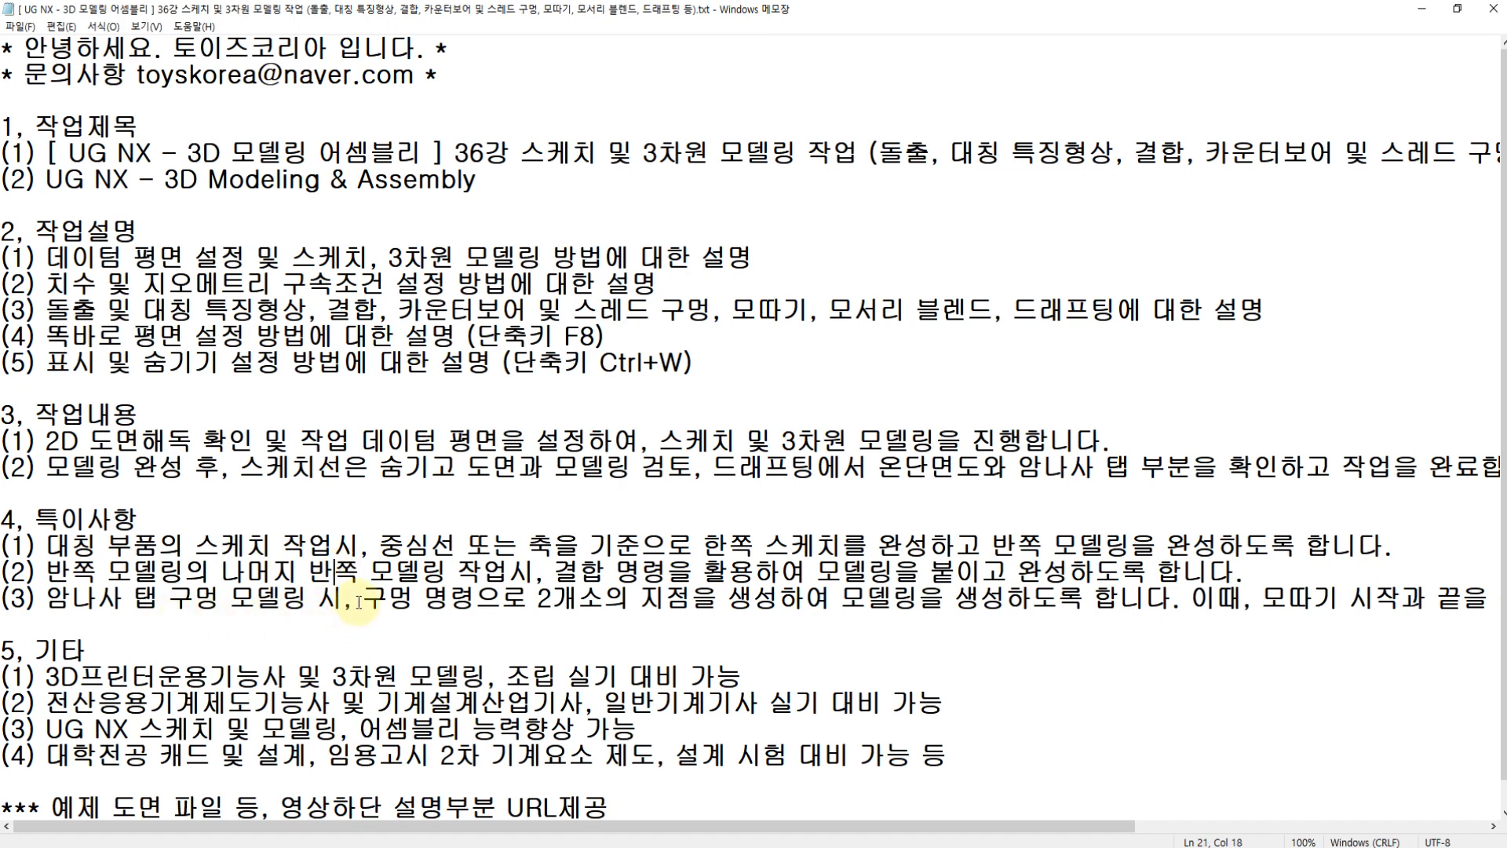
Review the special note on modeling internal-thread holes at two points with the Hole command, including the start and end chamfers.
{"action": "left_click_drag", "start_coordinate": [359, 603], "coordinate": [425, 602]}
{"action": "key", "text": "Down"}
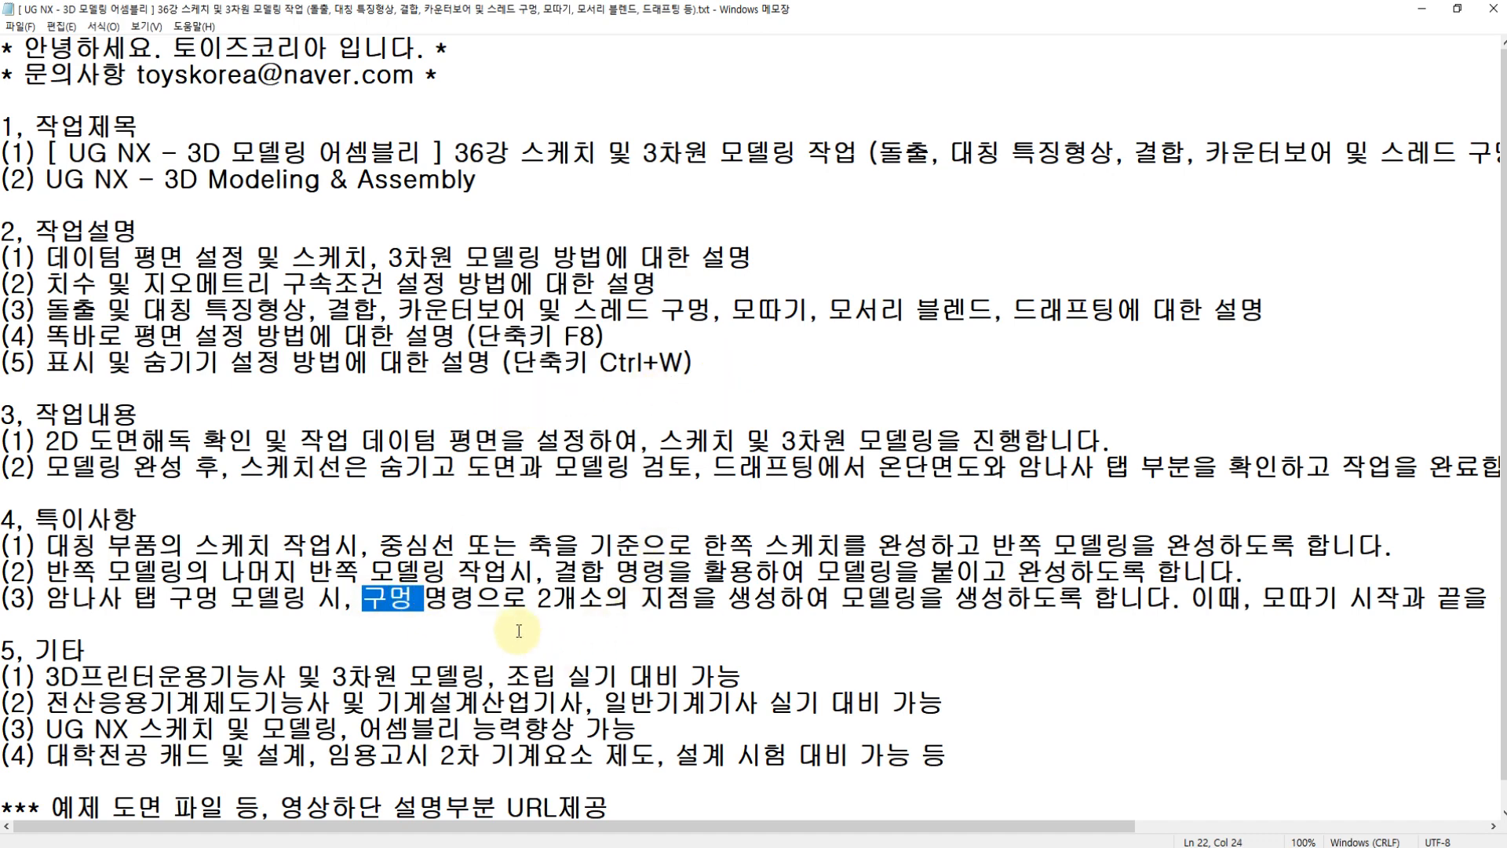
{"action": "left_click_drag", "start_coordinate": [537, 601], "coordinate": [781, 596]}
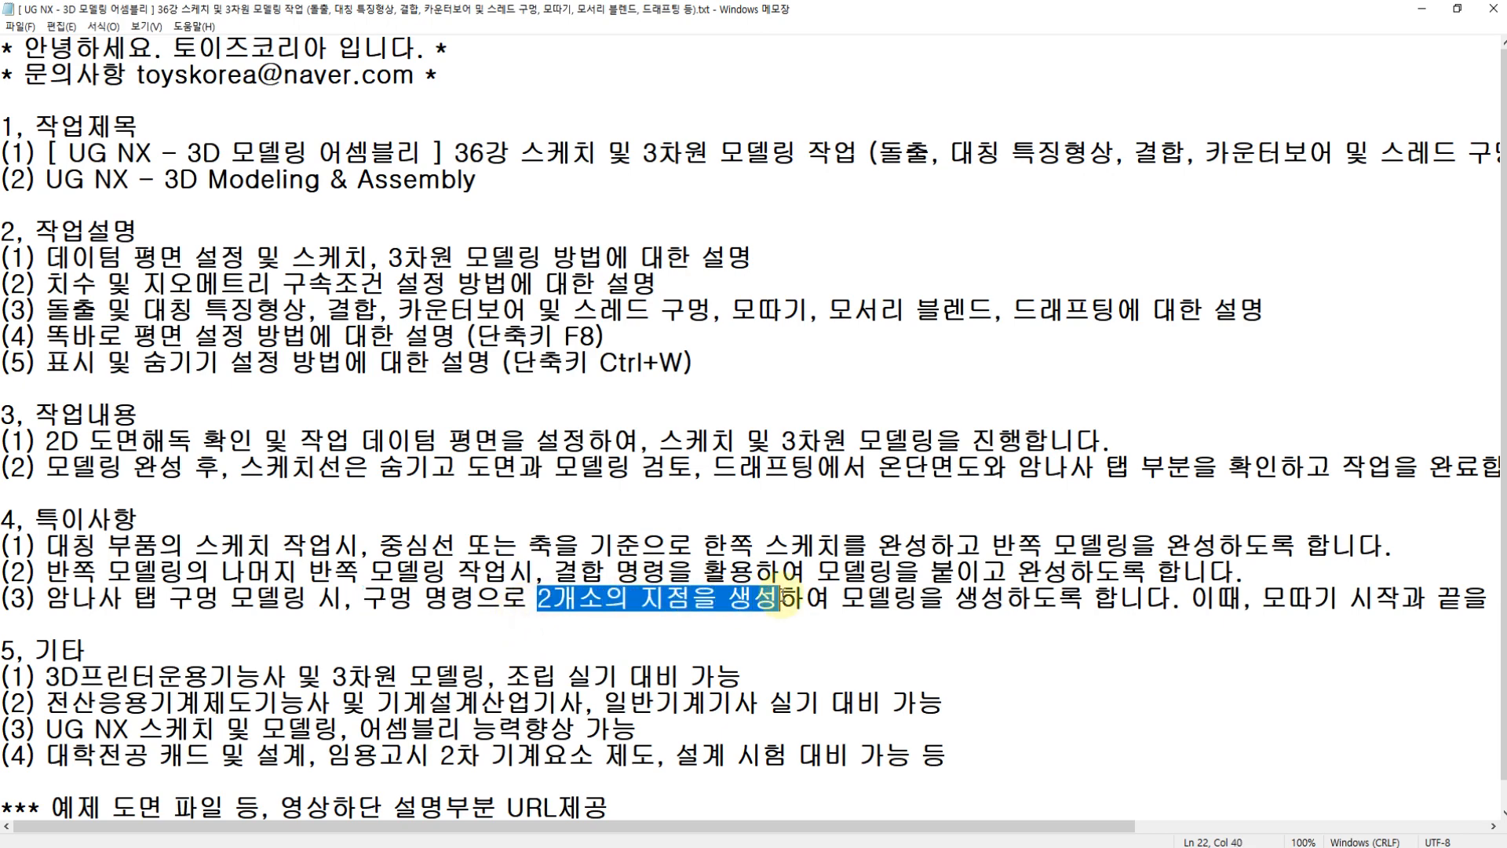
{"action": "left_click", "coordinate": [719, 521]}
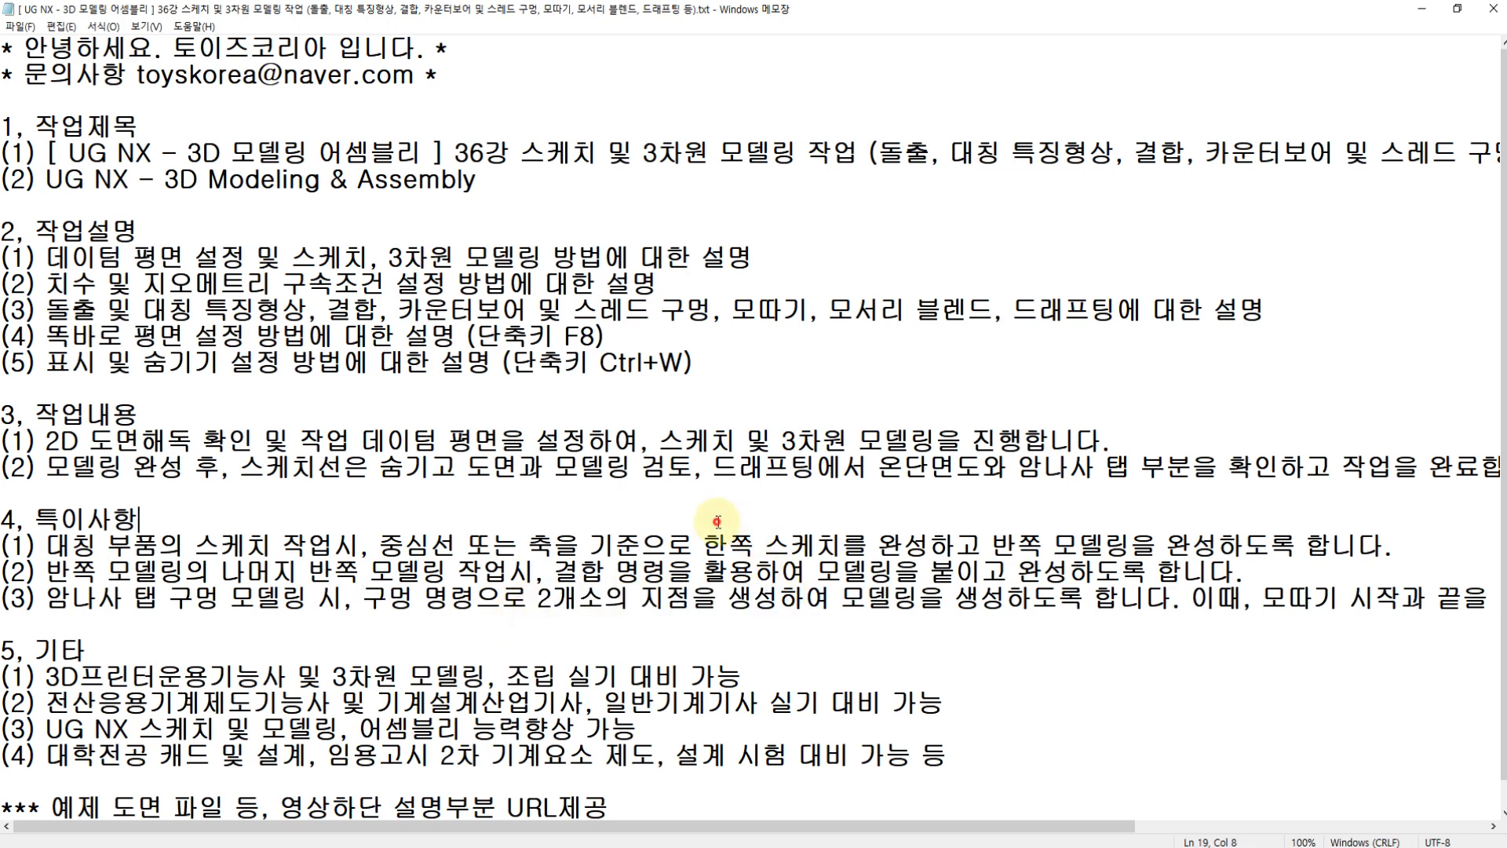
{"action": "left_click_drag", "start_coordinate": [361, 601], "coordinate": [472, 603]}
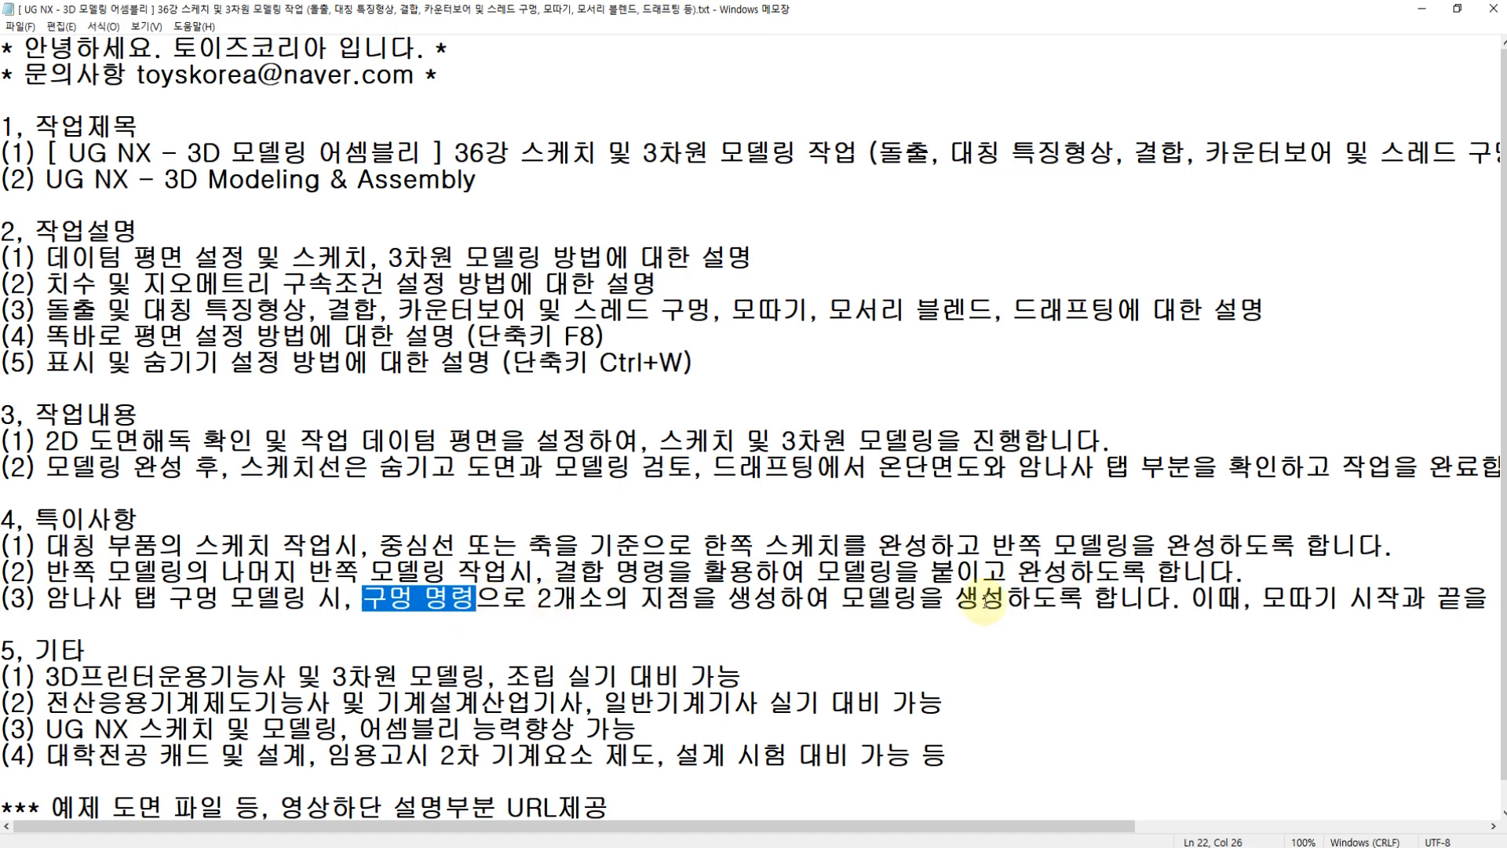
{"action": "left_click", "coordinate": [1261, 600]}
{"action": "left_click", "coordinate": [1354, 601]}
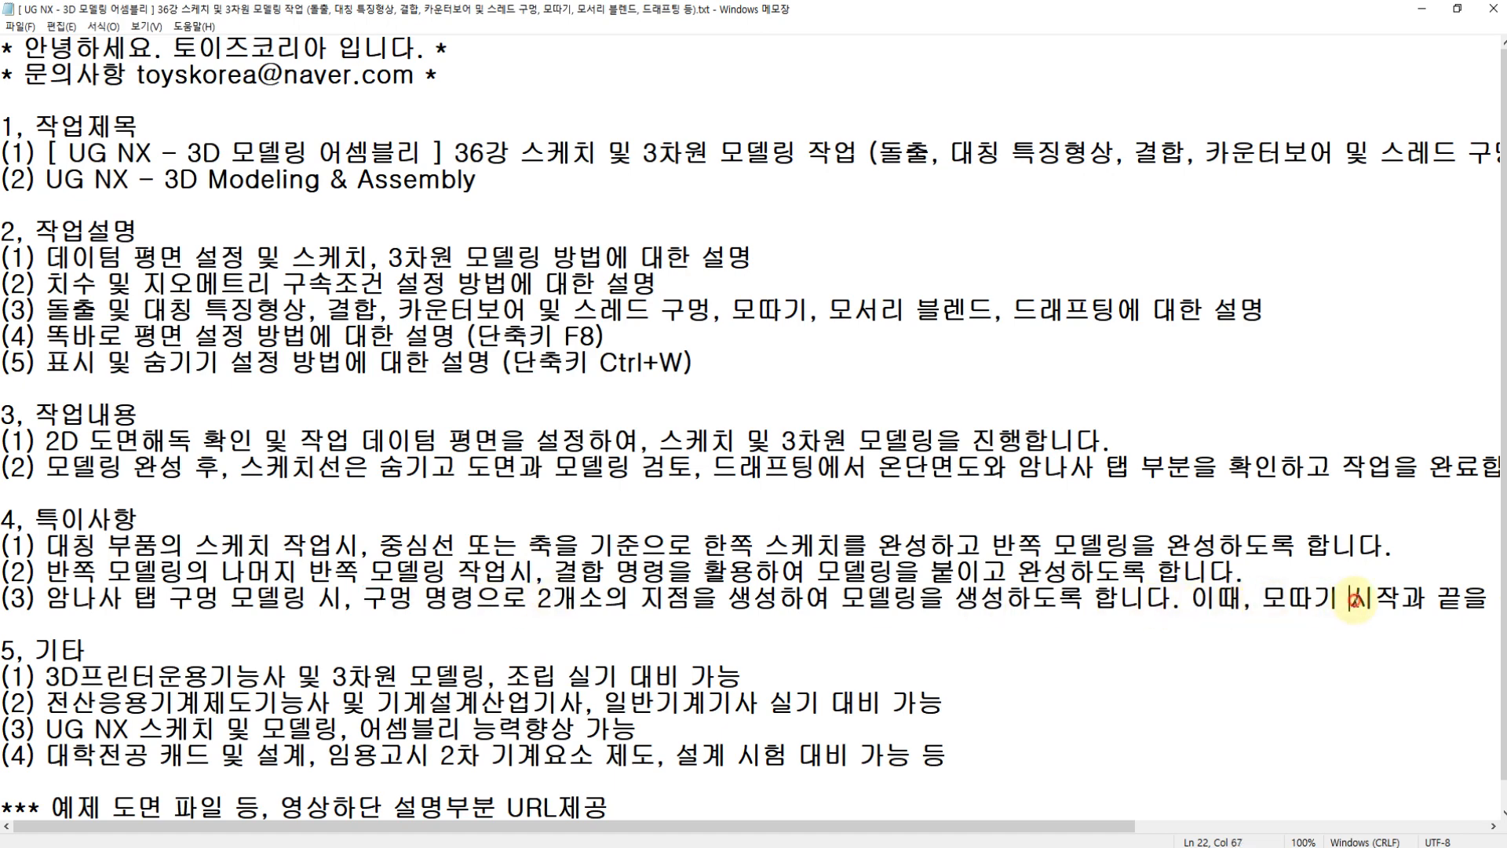
{"action": "left_click_drag", "start_coordinate": [1344, 601], "coordinate": [1462, 601]}
{"action": "left_click", "coordinate": [1462, 601]}
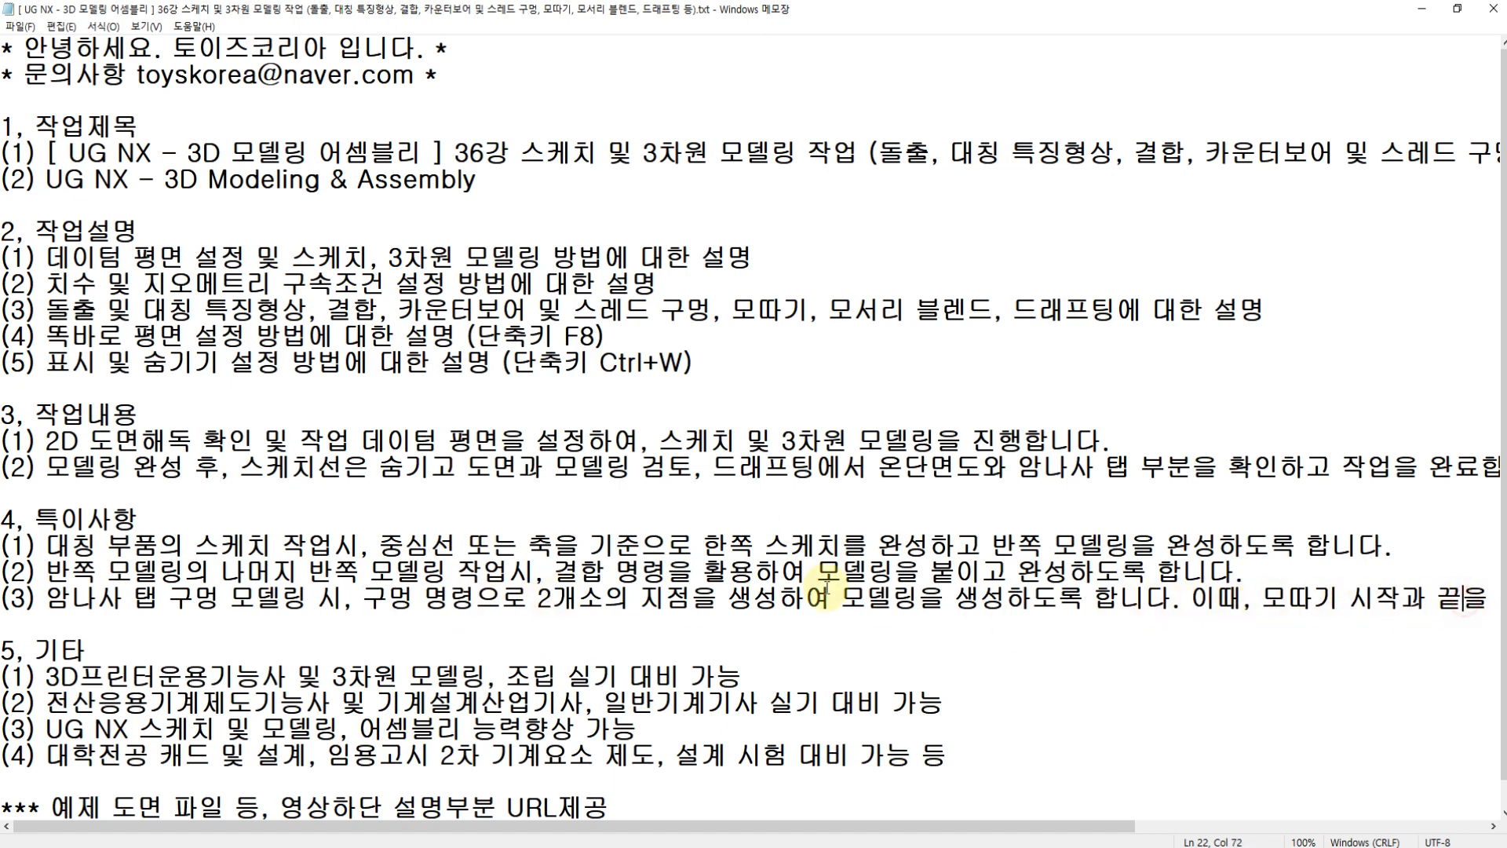